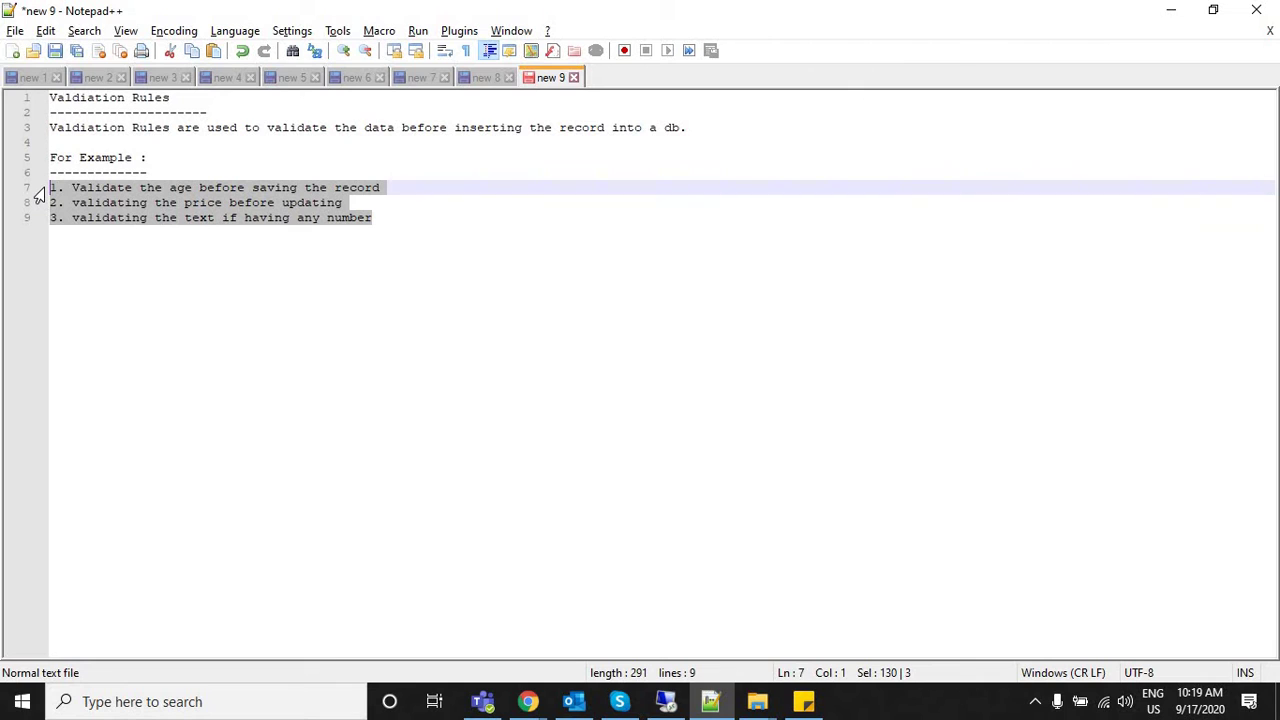
Bring up Salesforce Setup's Object Manager and search the object list for 'cust'.
{"action": "left_click", "coordinate": [384, 222]}
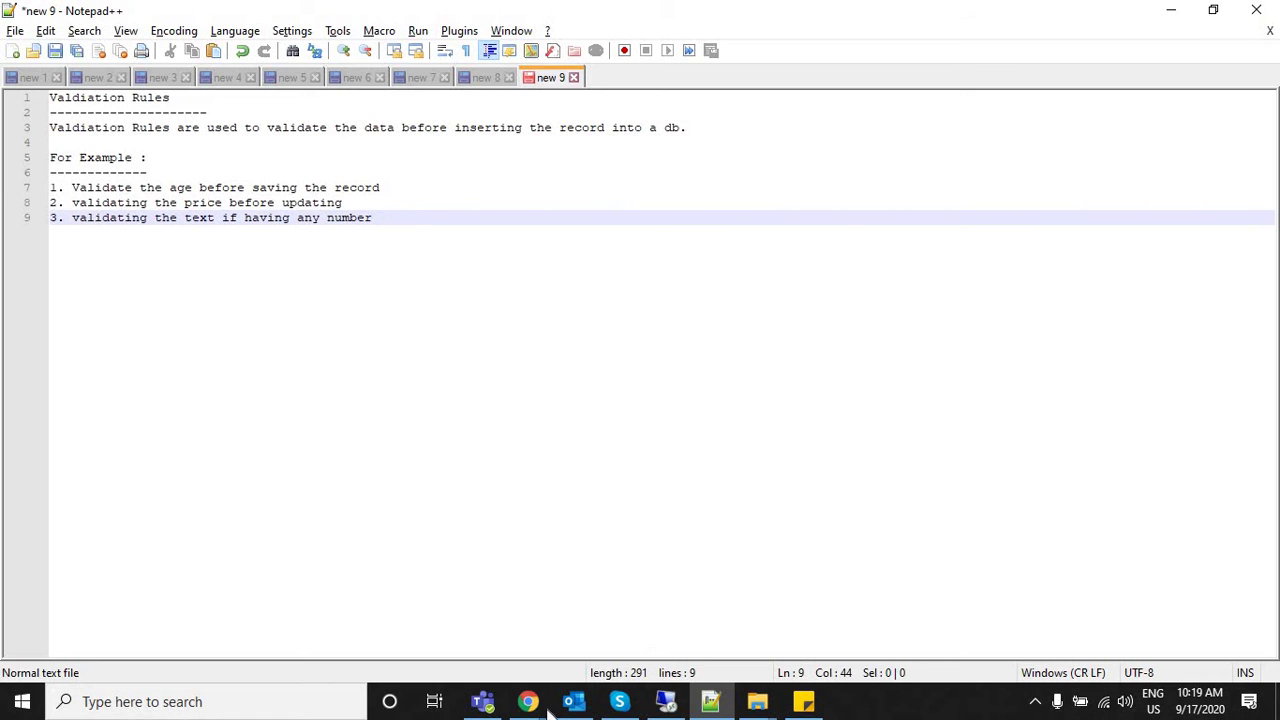
{"action": "mouse_move", "coordinate": [530, 703]}
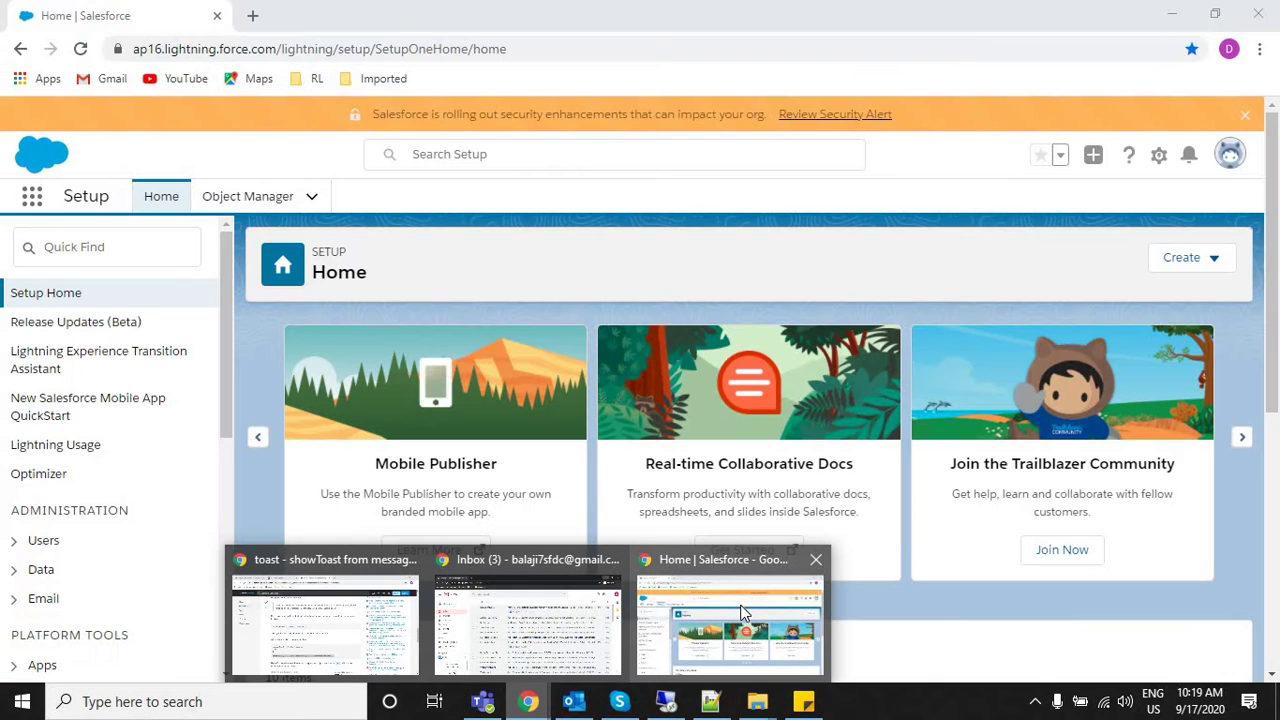
{"action": "left_click", "coordinate": [742, 612]}
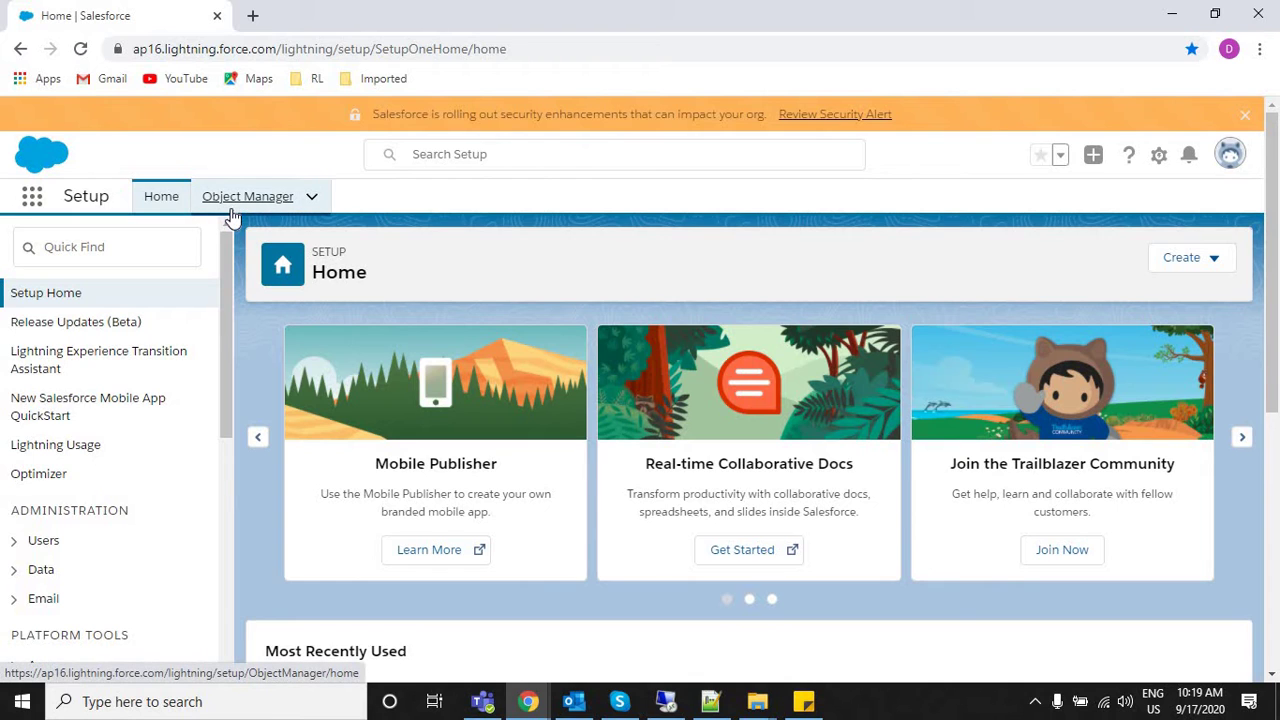
{"action": "left_click", "coordinate": [247, 208]}
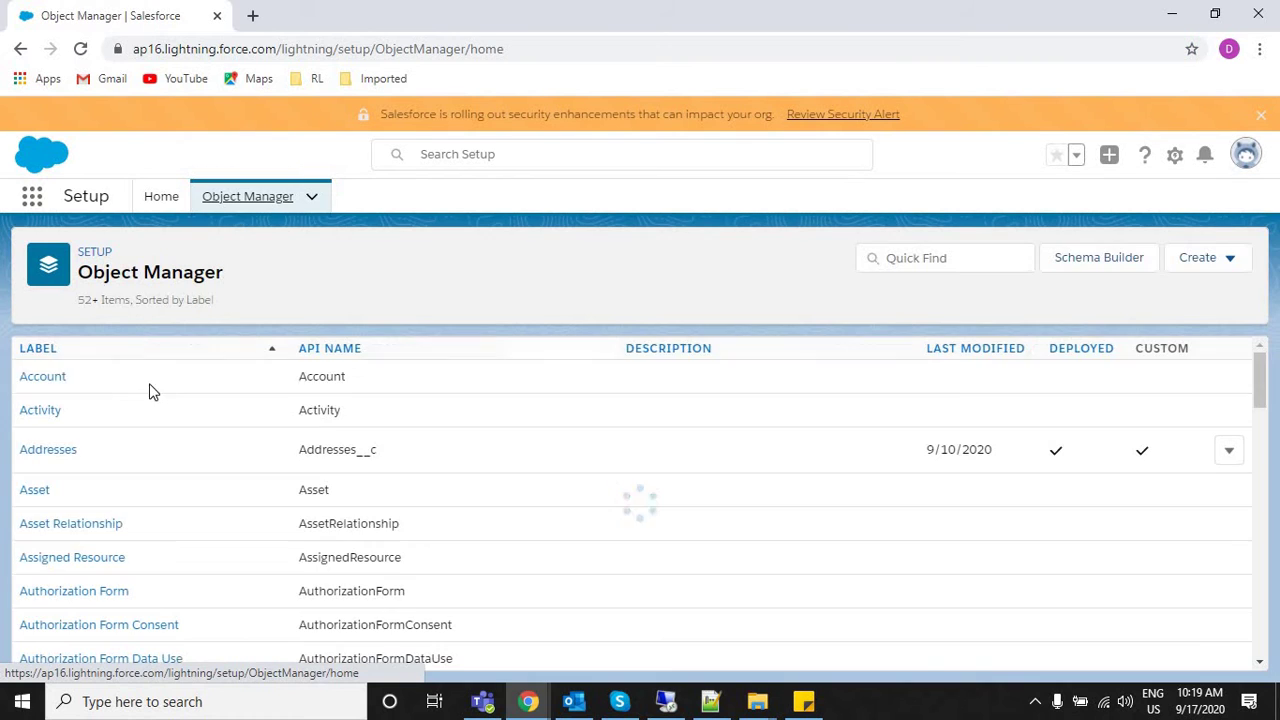
{"action": "left_click", "coordinate": [931, 263]}
{"action": "type", "text": "cusom"}
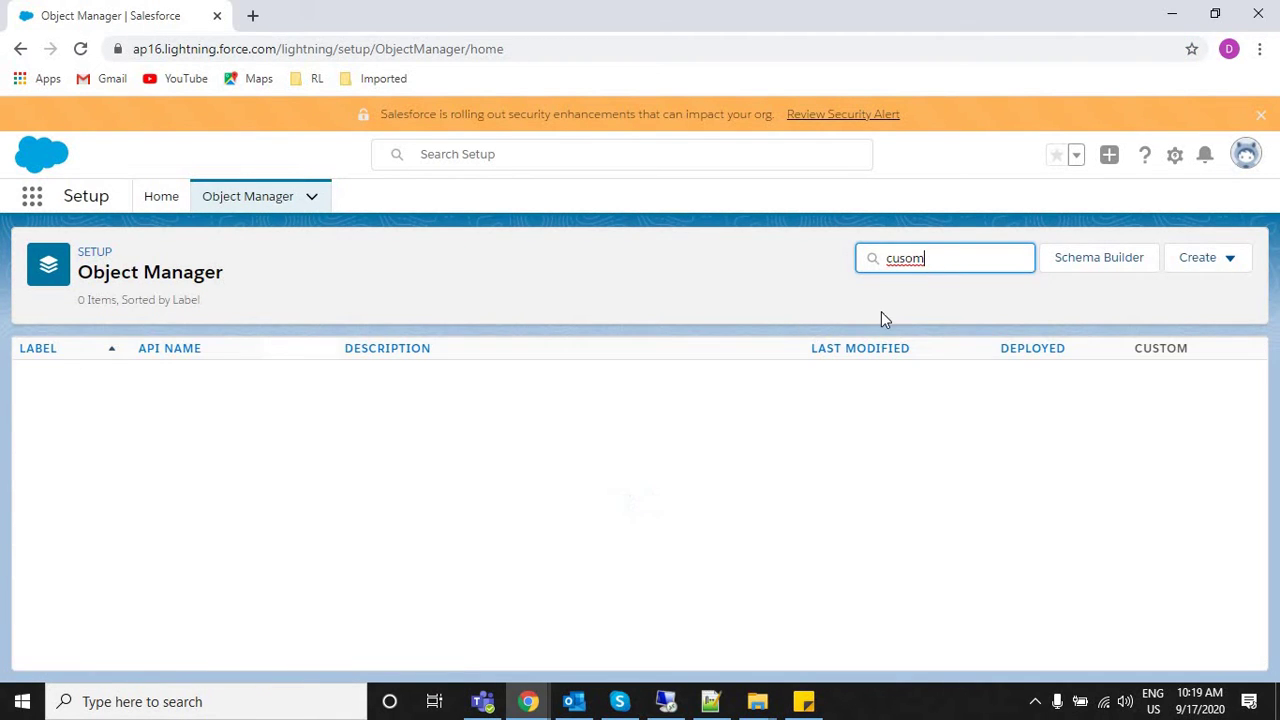
{"action": "key", "text": "BackSpace"}
{"action": "key", "text": "BackSpace"}
{"action": "type", "text": "t"}
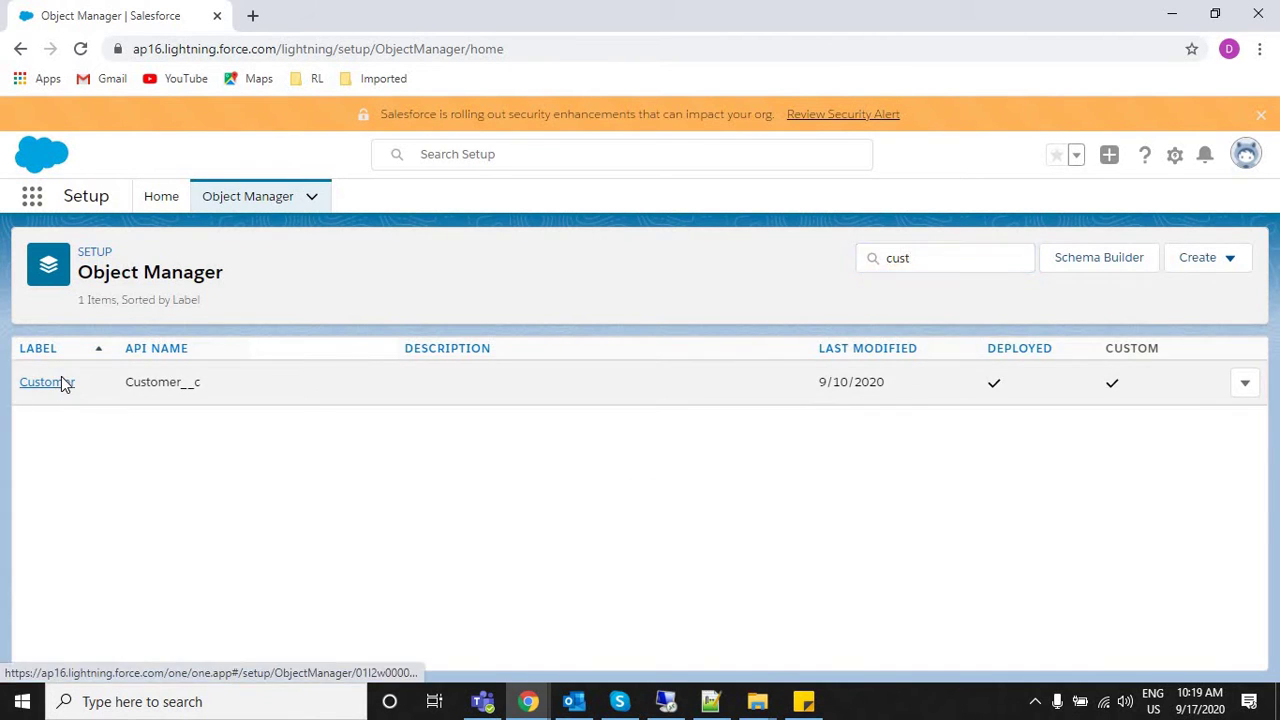
Open the Customer object and its Validation Rules page, which lists 0 rules.
{"action": "left_click", "coordinate": [61, 380]}
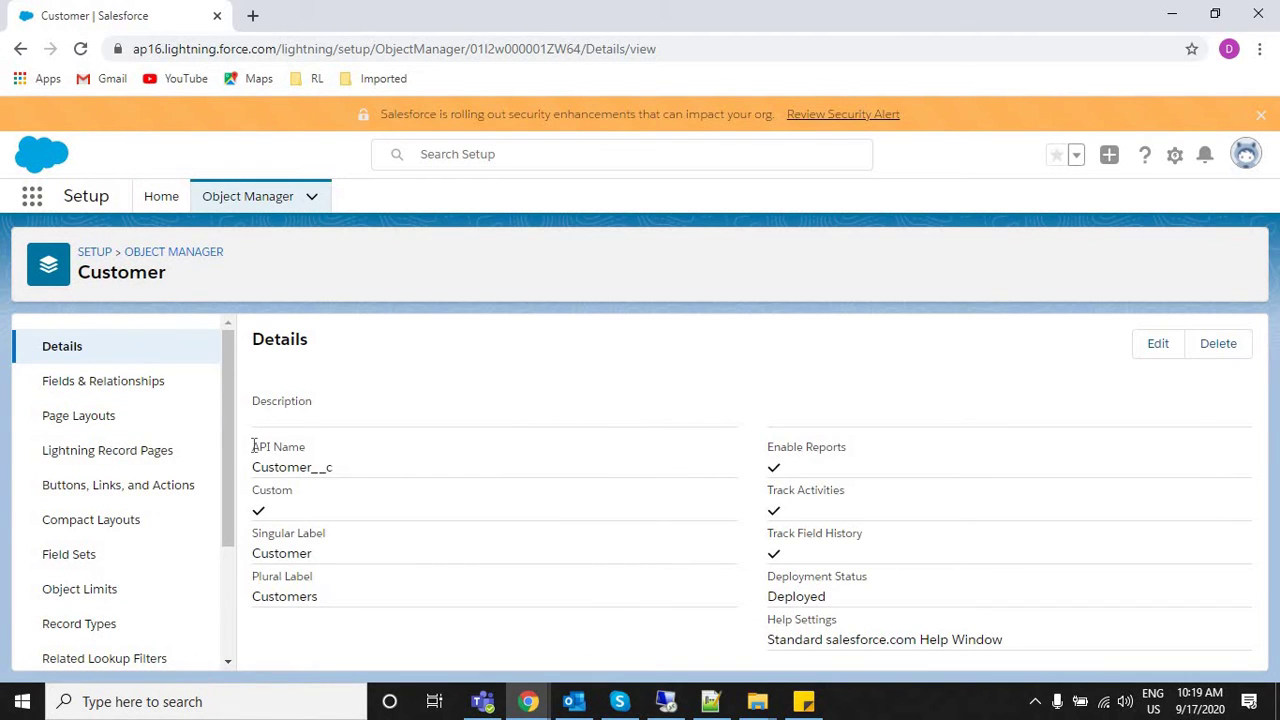
{"action": "triple_click", "coordinate": [337, 480]}
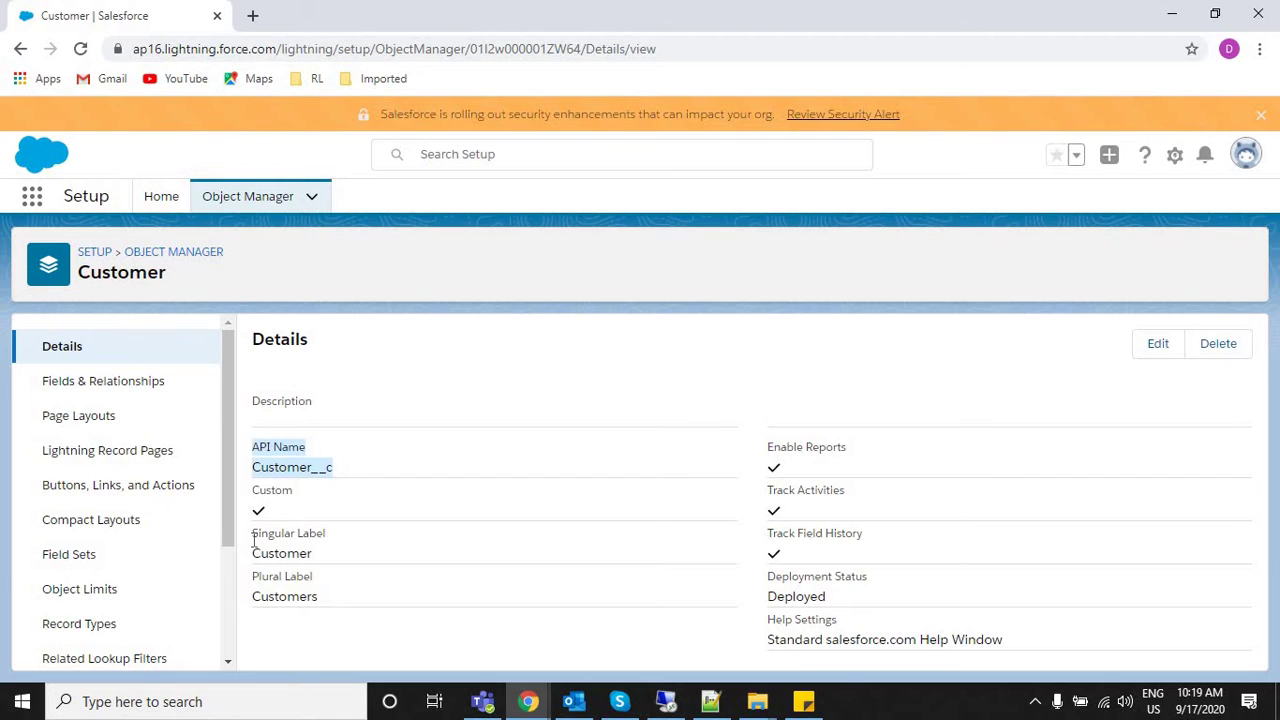
{"action": "left_click", "coordinate": [300, 593]}
{"action": "double_click", "coordinate": [288, 596]}
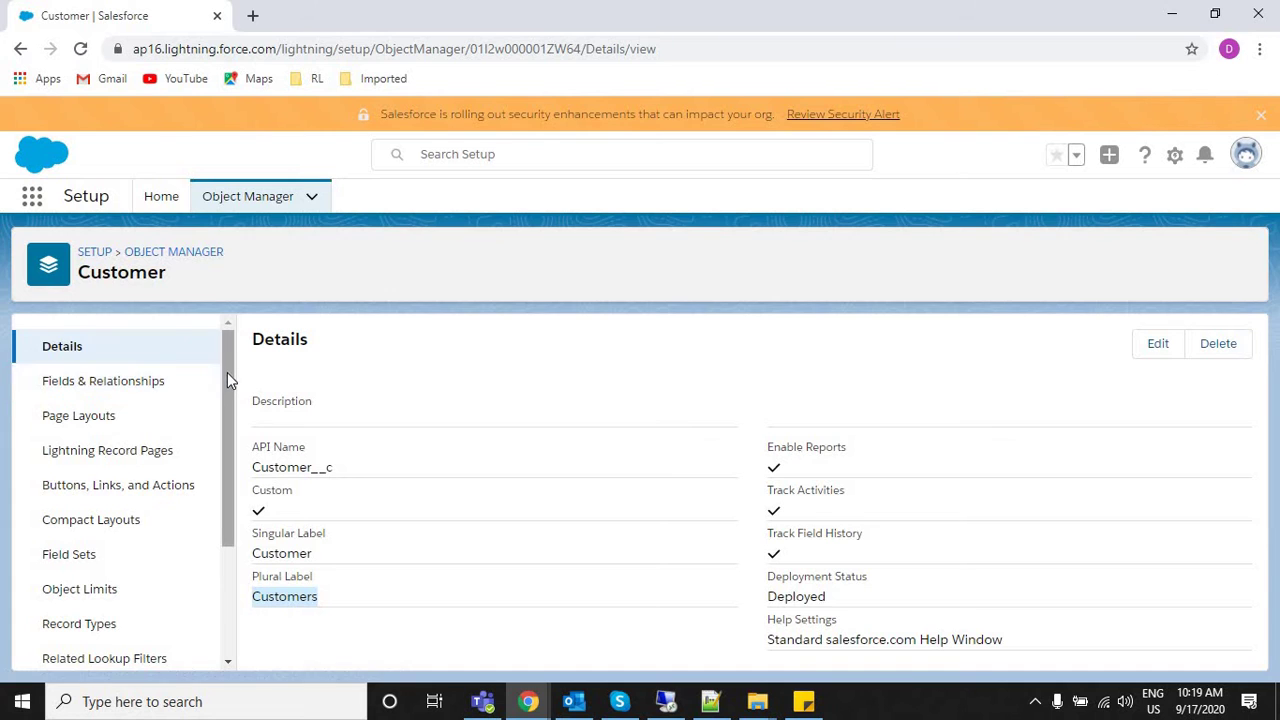
{"action": "scroll", "coordinate": [235, 440], "scroll_direction": "down", "scroll_amount": 3}
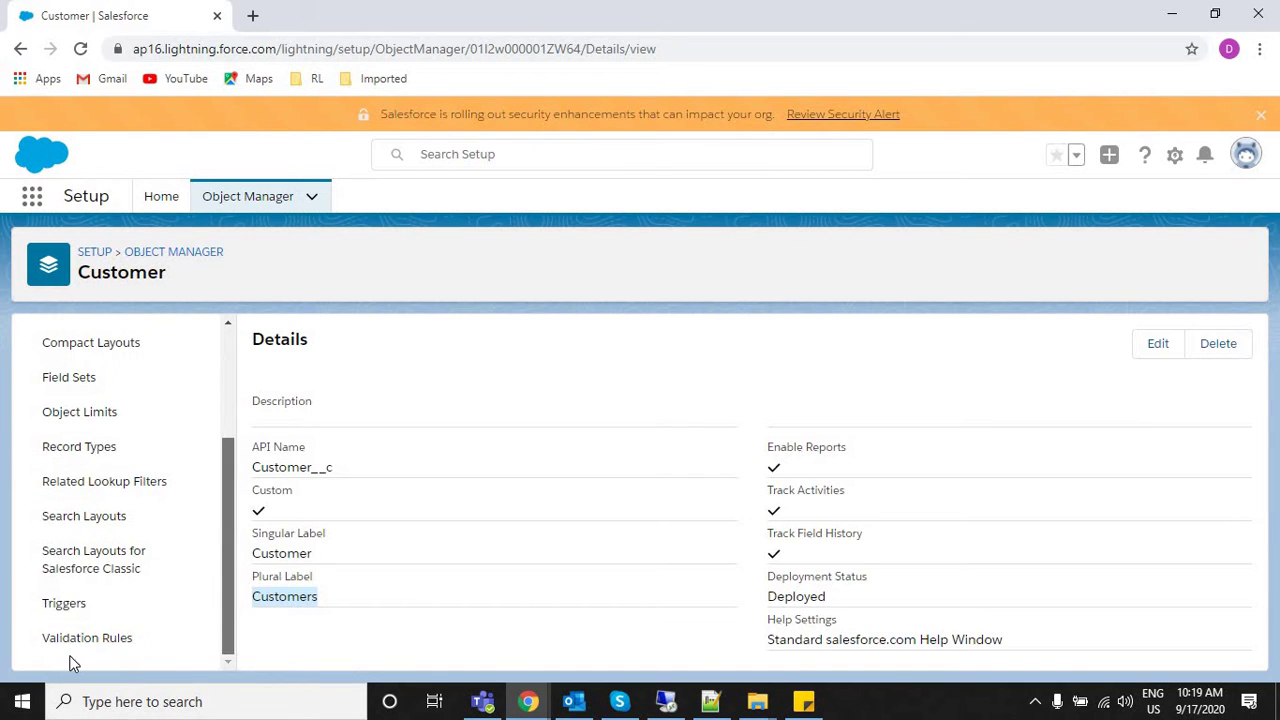
{"action": "left_click", "coordinate": [77, 642]}
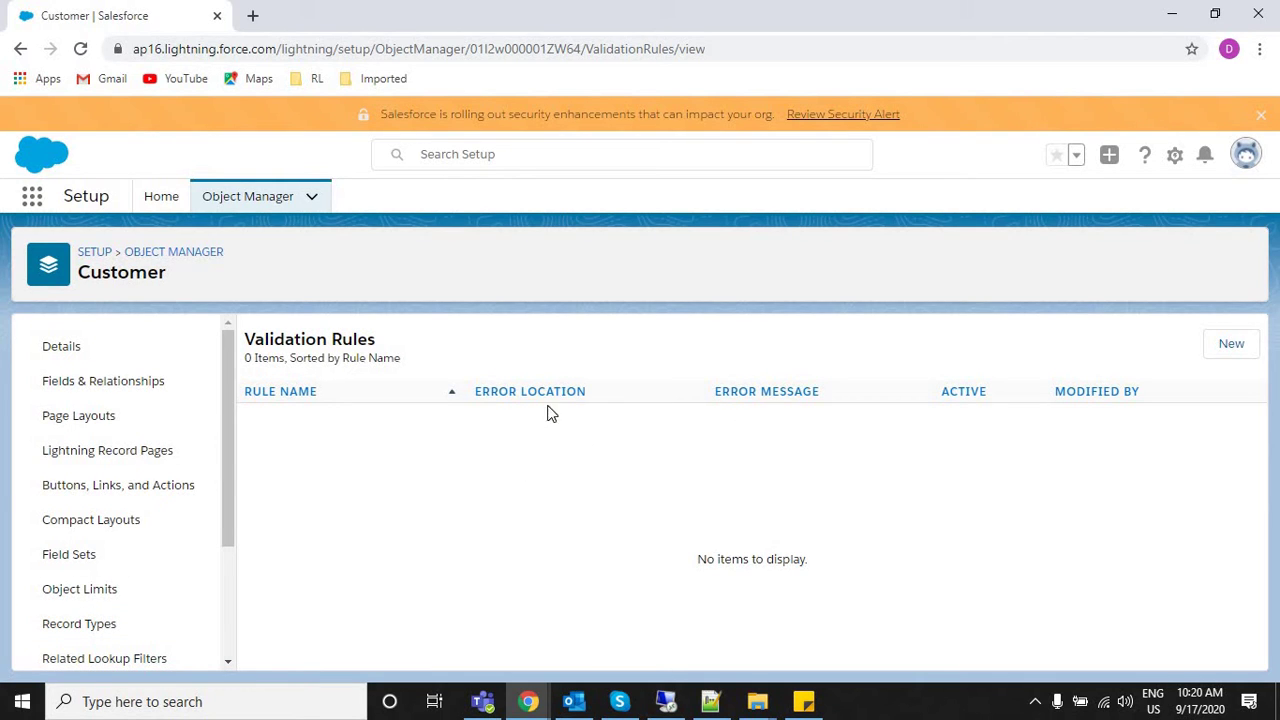
Duplicate the Validation Rules browser tab and return to the first tab.
{"action": "left_click_drag", "start_coordinate": [166, 272], "coordinate": [90, 309]}
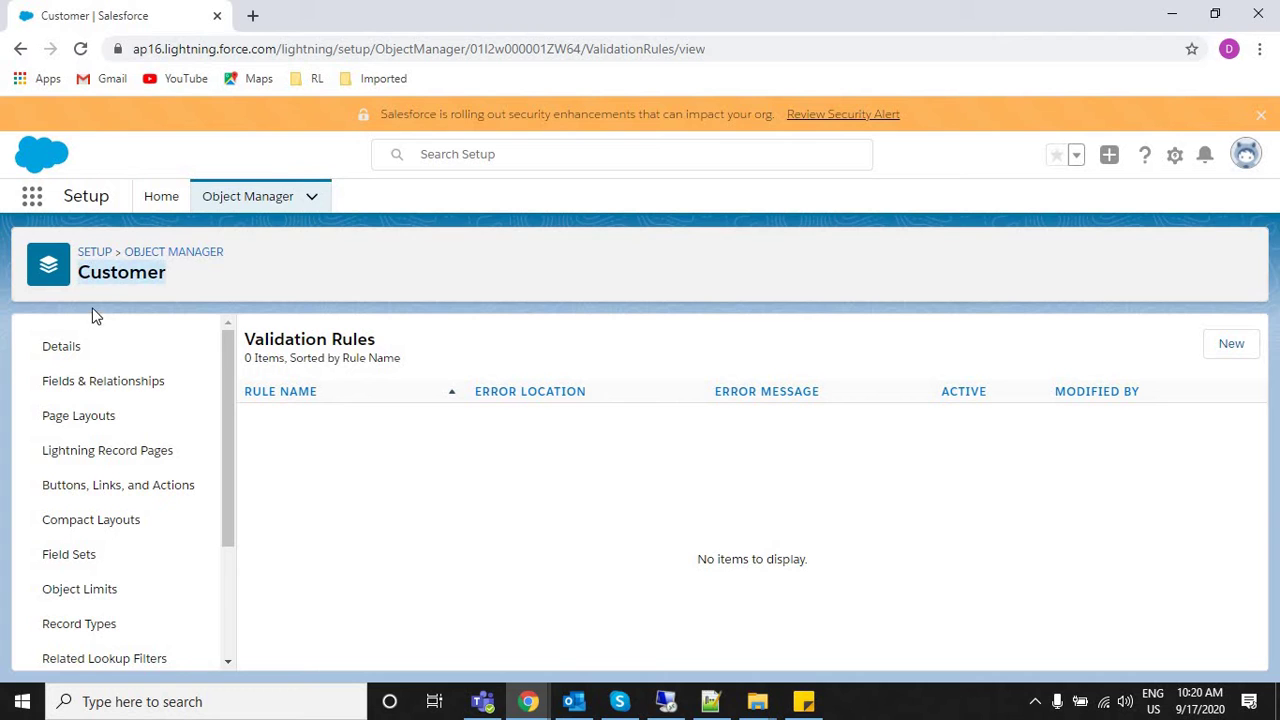
{"action": "right_click", "coordinate": [105, 8]}
{"action": "left_click", "coordinate": [178, 119]}
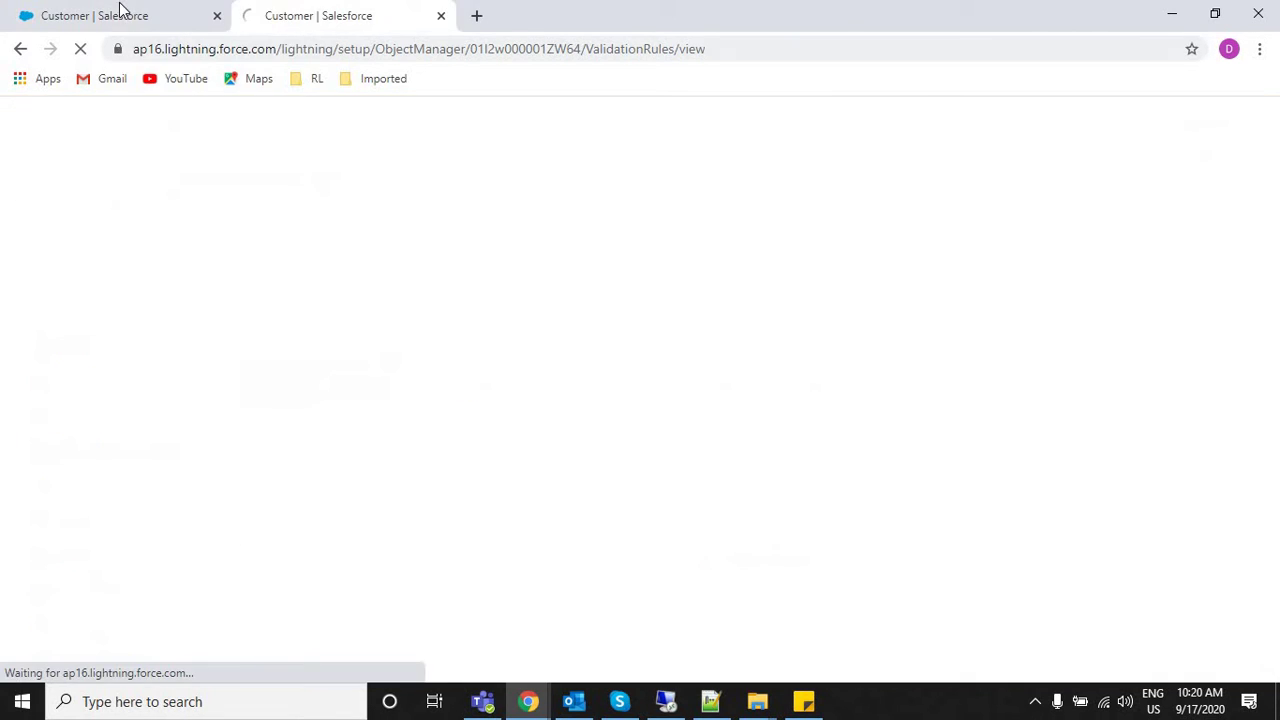
{"action": "left_click", "coordinate": [120, 8]}
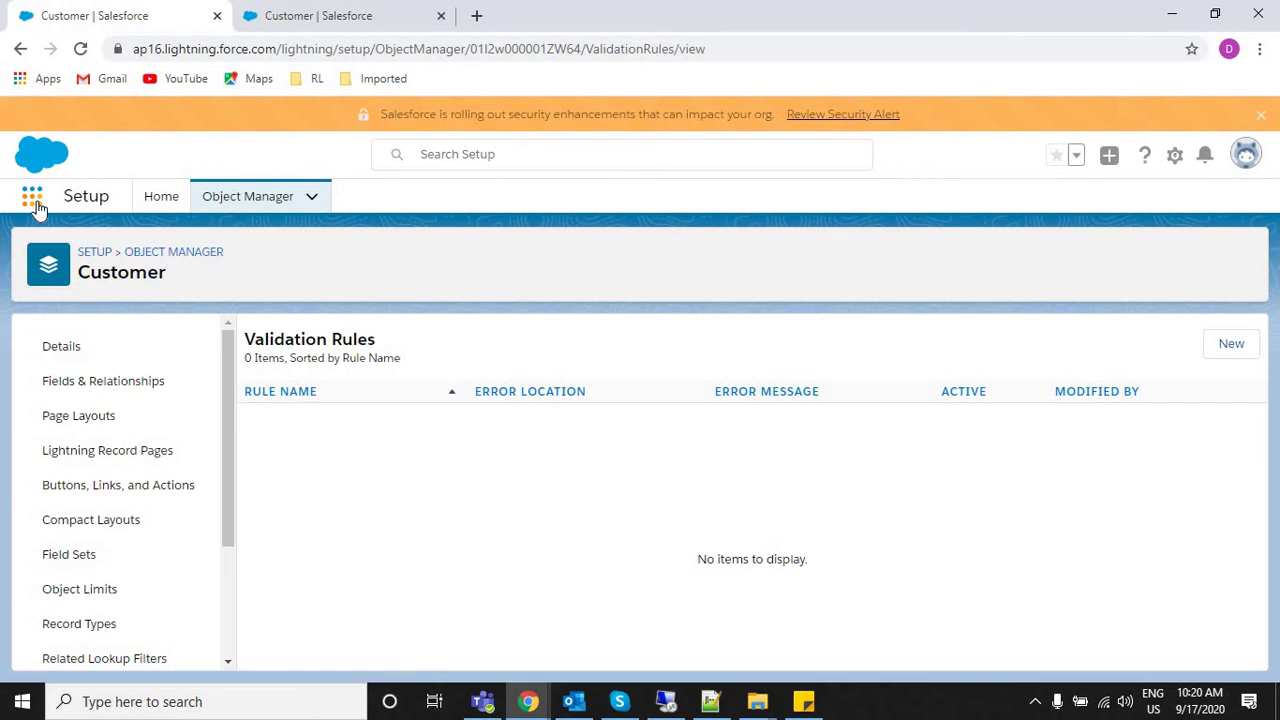
Search the App Launcher for 'customer' and go to the Customers records page.
{"action": "left_click", "coordinate": [34, 203]}
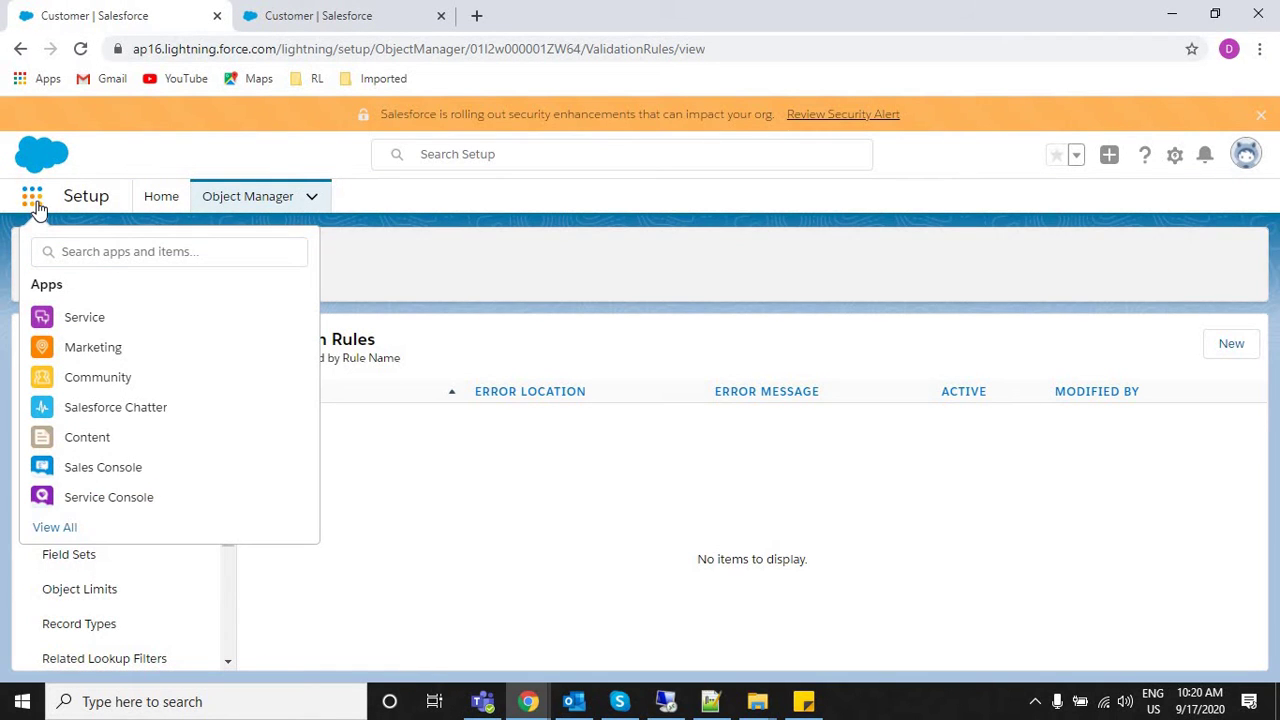
{"action": "left_click", "coordinate": [116, 251]}
{"action": "type", "text": "cus"}
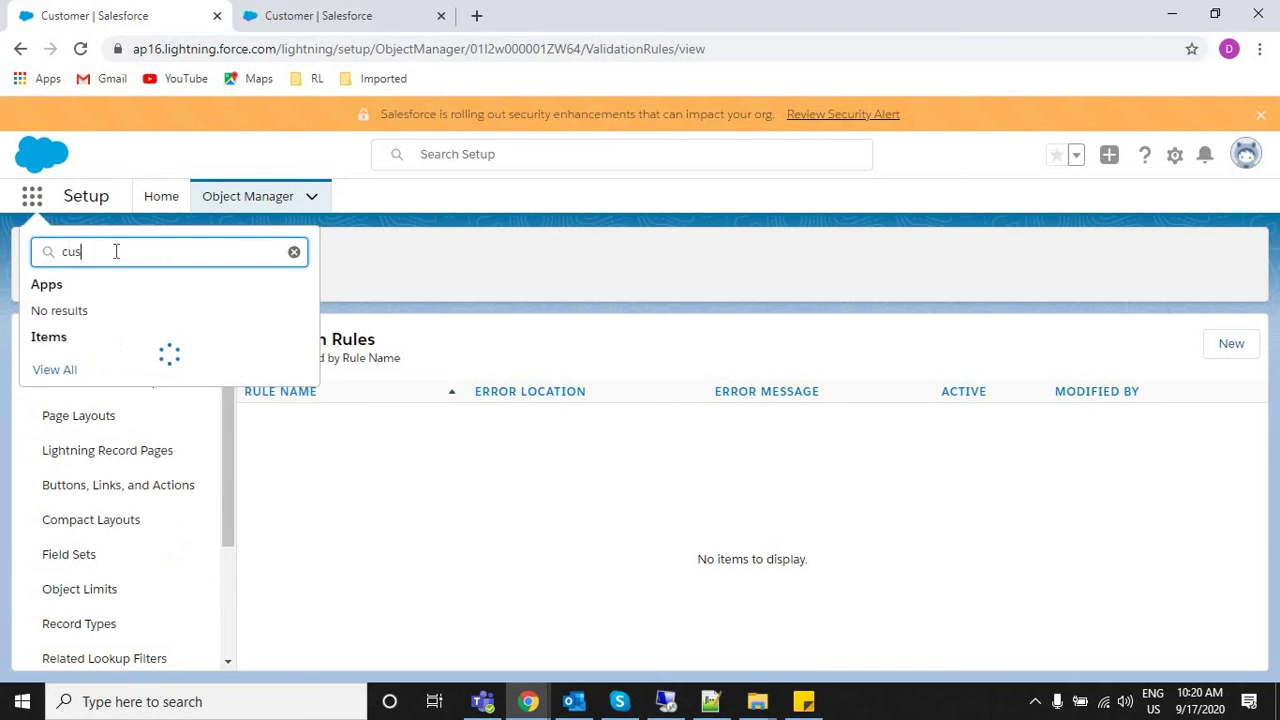
{"action": "type", "text": "otmer"}
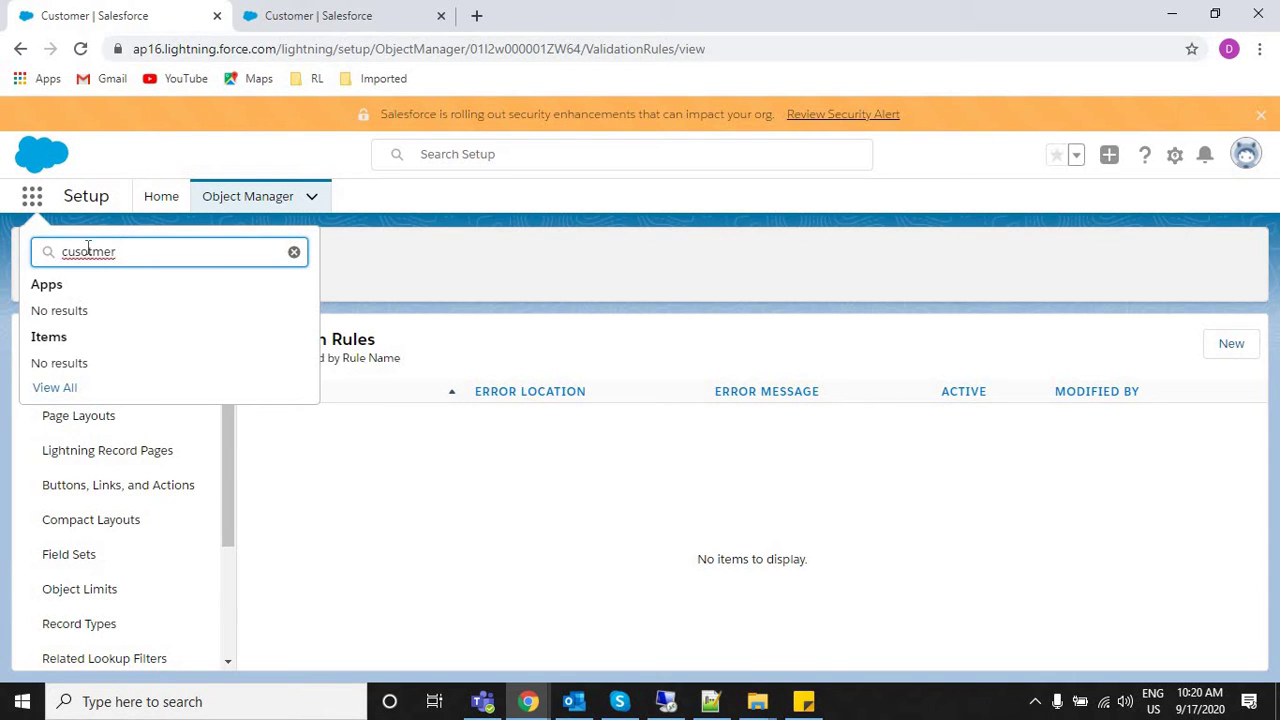
{"action": "double_click", "coordinate": [88, 251]}
{"action": "type", "text": "custom"}
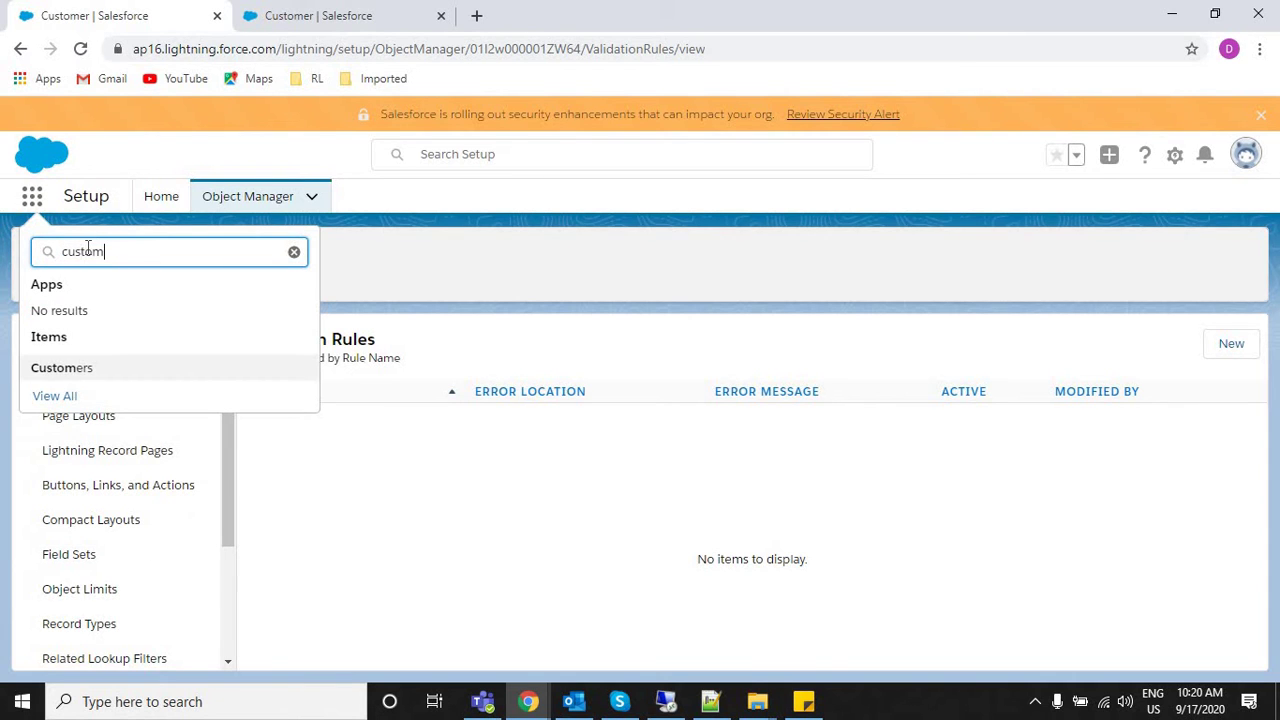
{"action": "type", "text": "er"}
{"action": "left_click", "coordinate": [58, 370]}
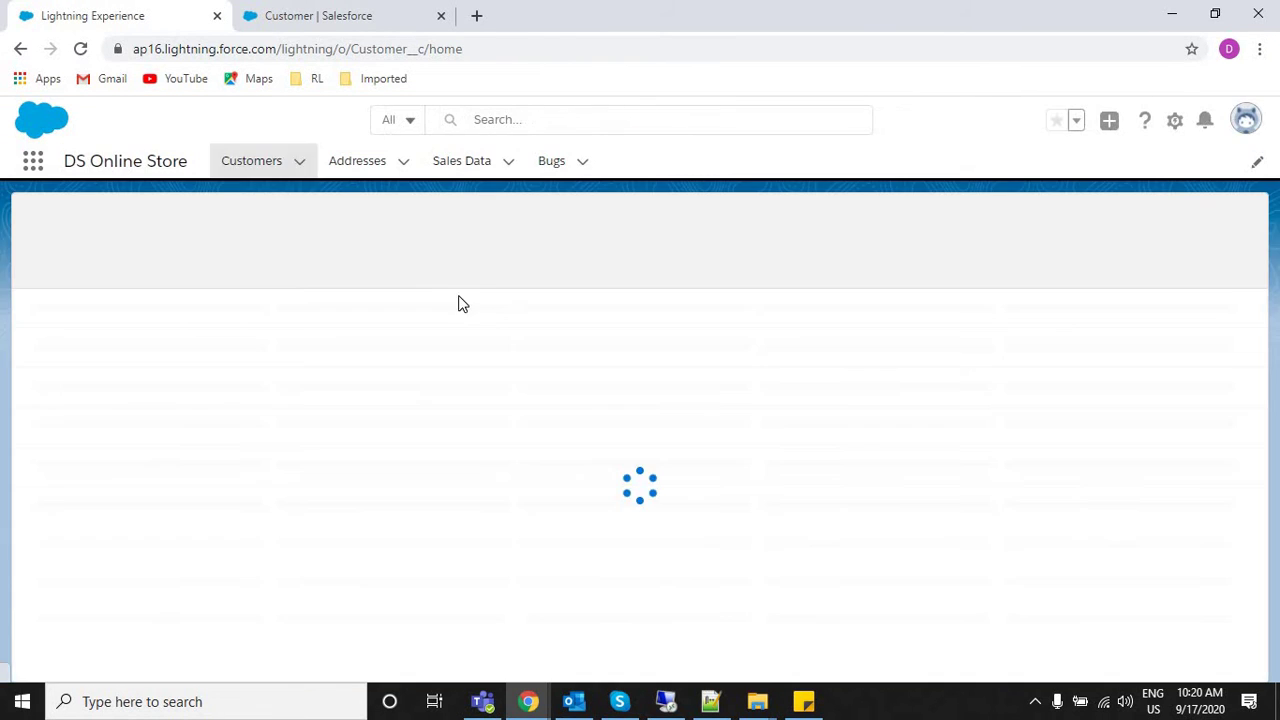
Start a new Customer record and leave its Phone Number field blank after test typing.
{"action": "left_click", "coordinate": [1034, 226]}
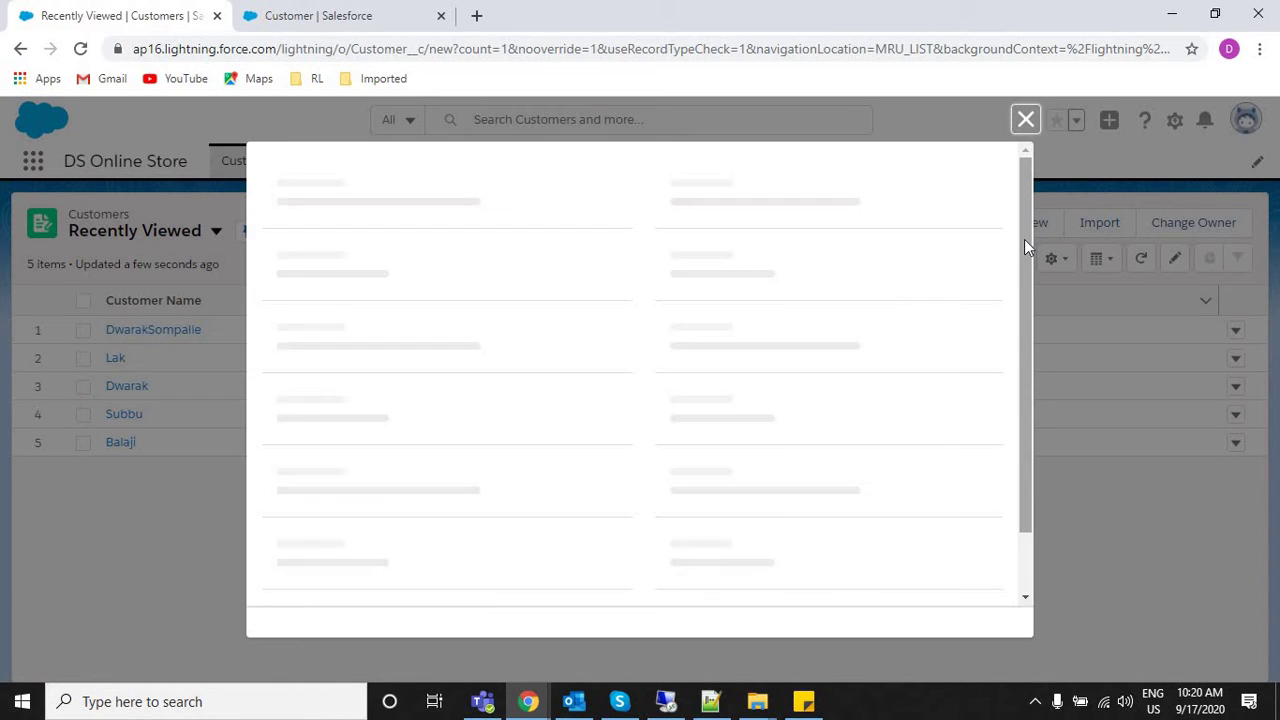
{"action": "left_click", "coordinate": [666, 354]}
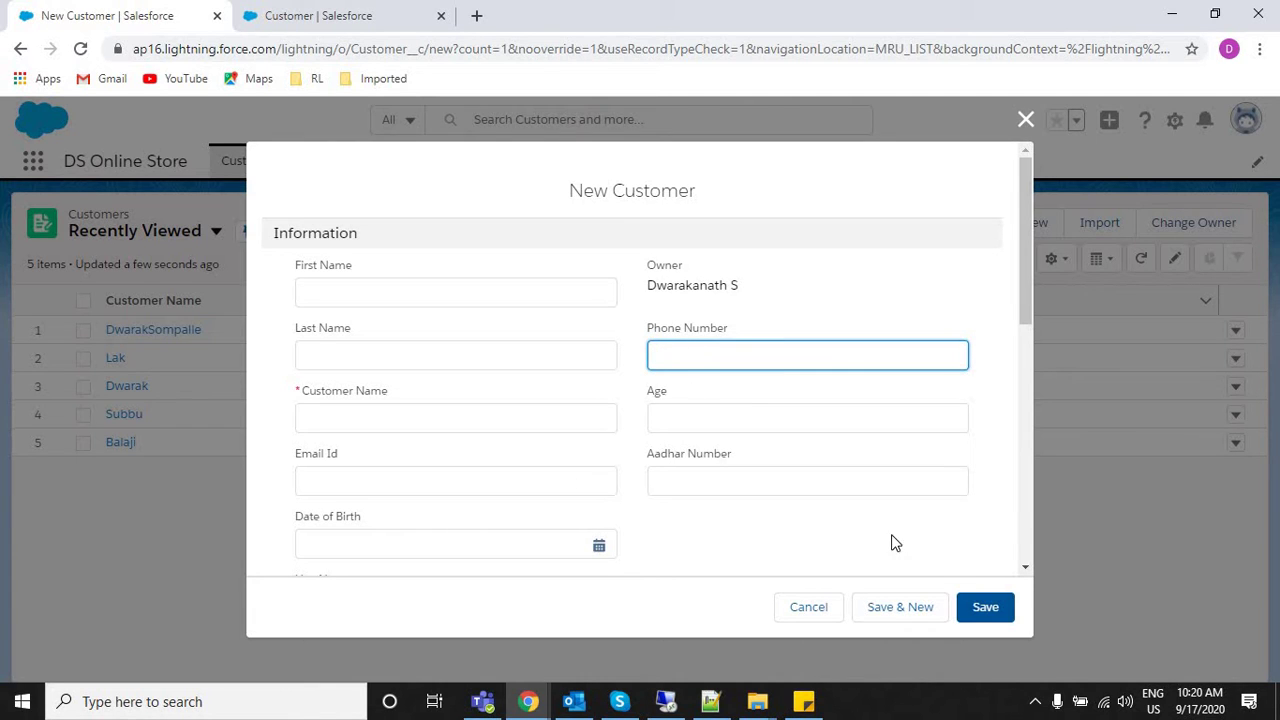
{"action": "type", "text": "sdaf"}
{"action": "key", "text": "BackSpace"}
{"action": "key", "text": "BackSpace"}
{"action": "key", "text": "BackSpace"}
{"action": "type", "text": "adfasf"}
{"action": "key", "text": "BackSpace"}
{"action": "type", "text": "234234"}
{"action": "key", "text": "BackSpace"}
{"action": "key", "text": "BackSpace"}
{"action": "key", "text": "BackSpace"}
{"action": "key", "text": "BackSpace"}
{"action": "key", "text": "BackSpace"}
{"action": "key", "text": "BackSpace"}
Enter 500 in the Age field of the New Customer form.
{"action": "left_click", "coordinate": [675, 415]}
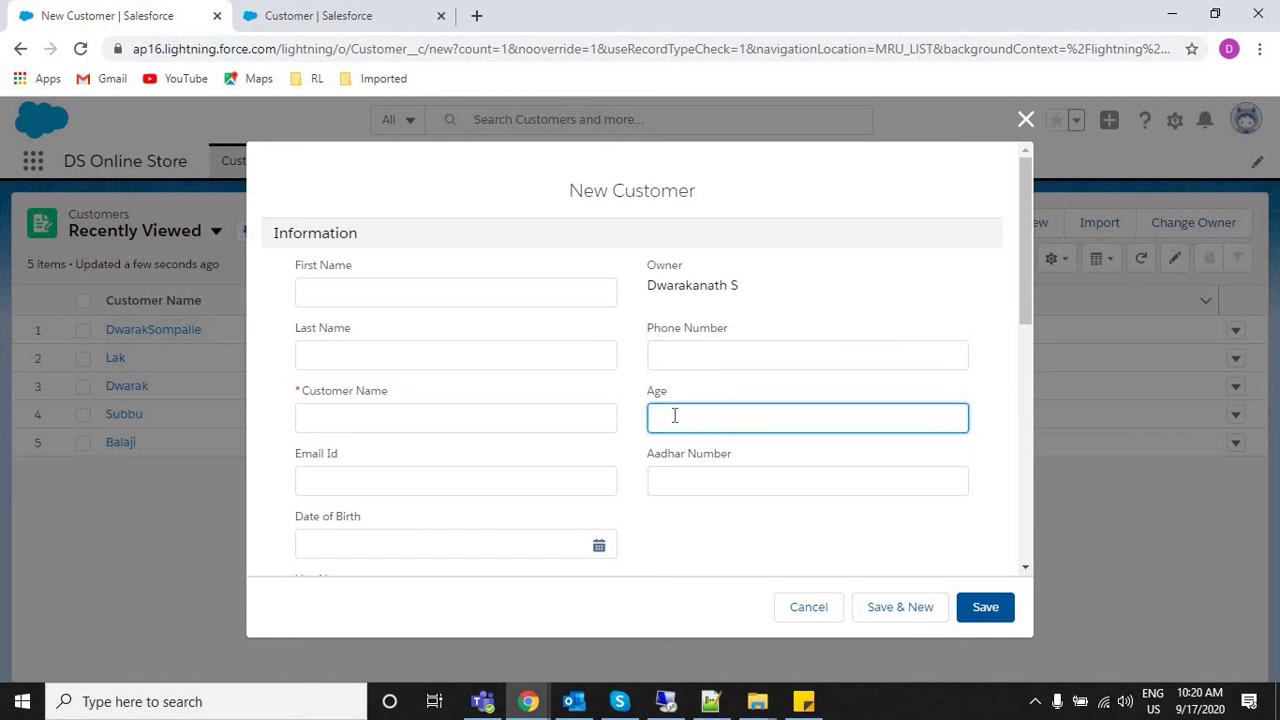
{"action": "type", "text": "500"}
{"action": "left_click", "coordinate": [766, 471]}
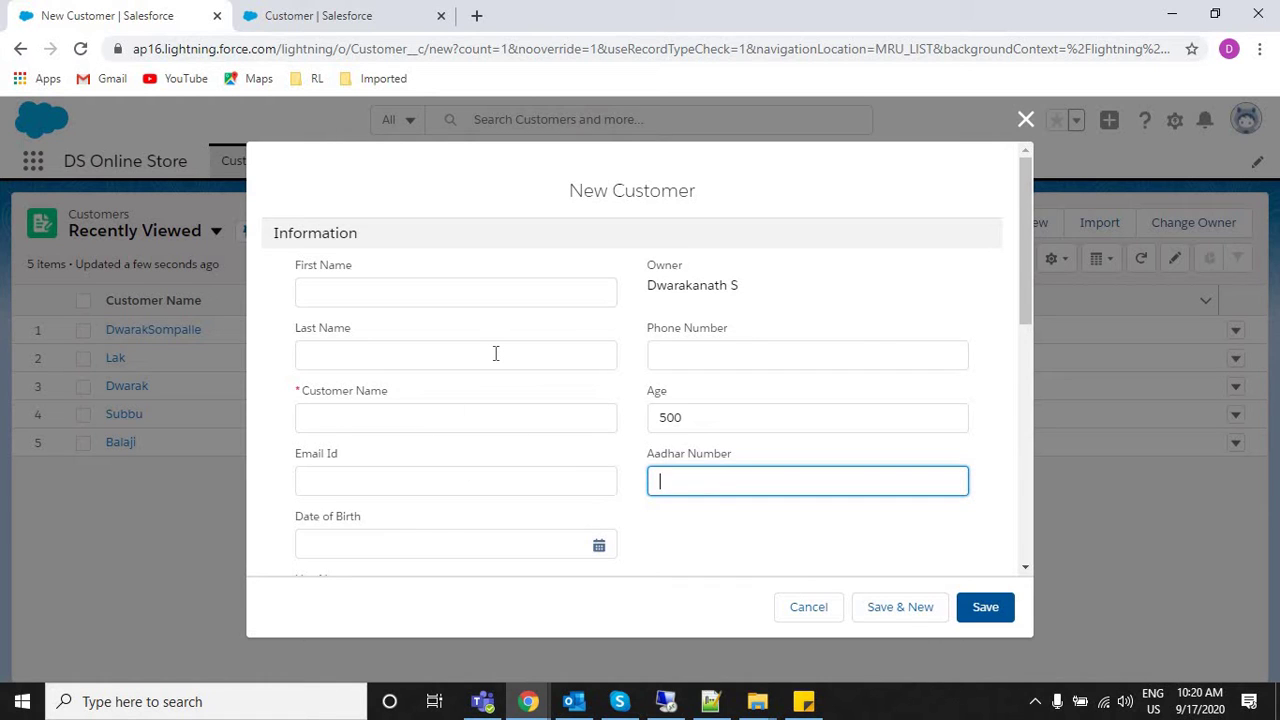
{"action": "left_click", "coordinate": [662, 354]}
{"action": "left_click", "coordinate": [678, 478]}
Fill in the Customer Name and save the new Customer record.
{"action": "left_click", "coordinate": [335, 288]}
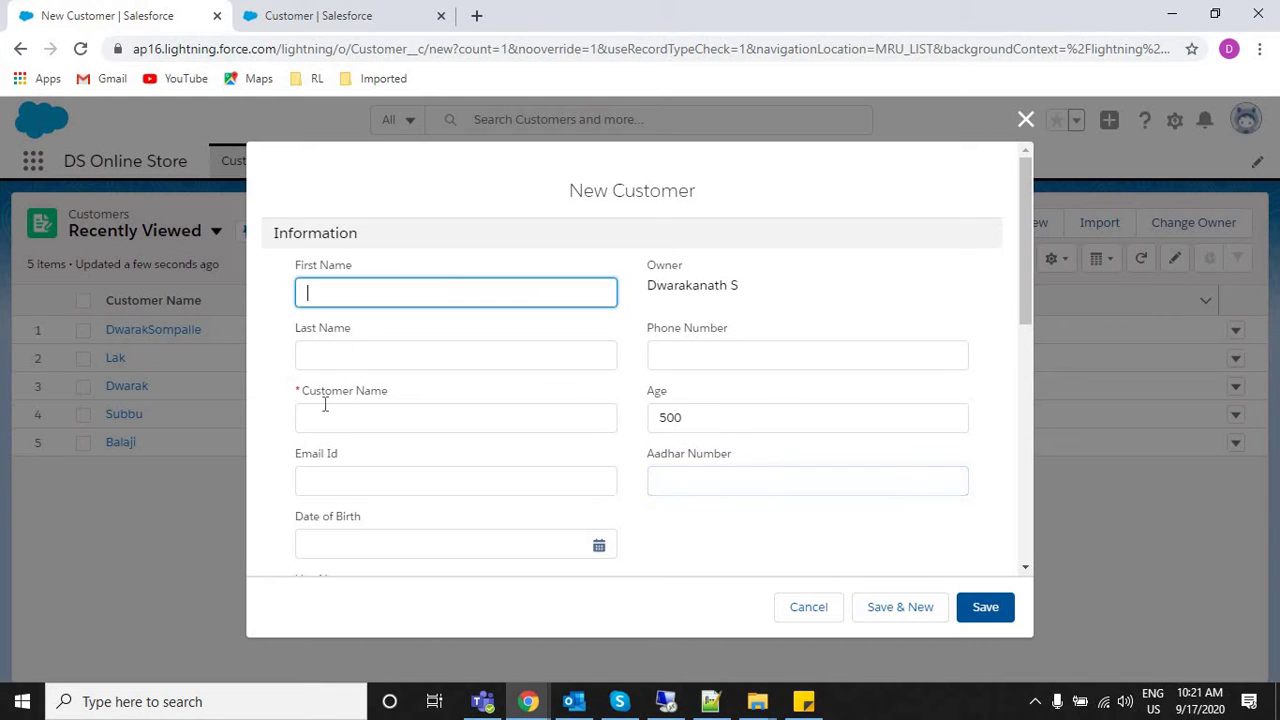
{"action": "left_click", "coordinate": [325, 405]}
{"action": "type", "text": "Dwarak"}
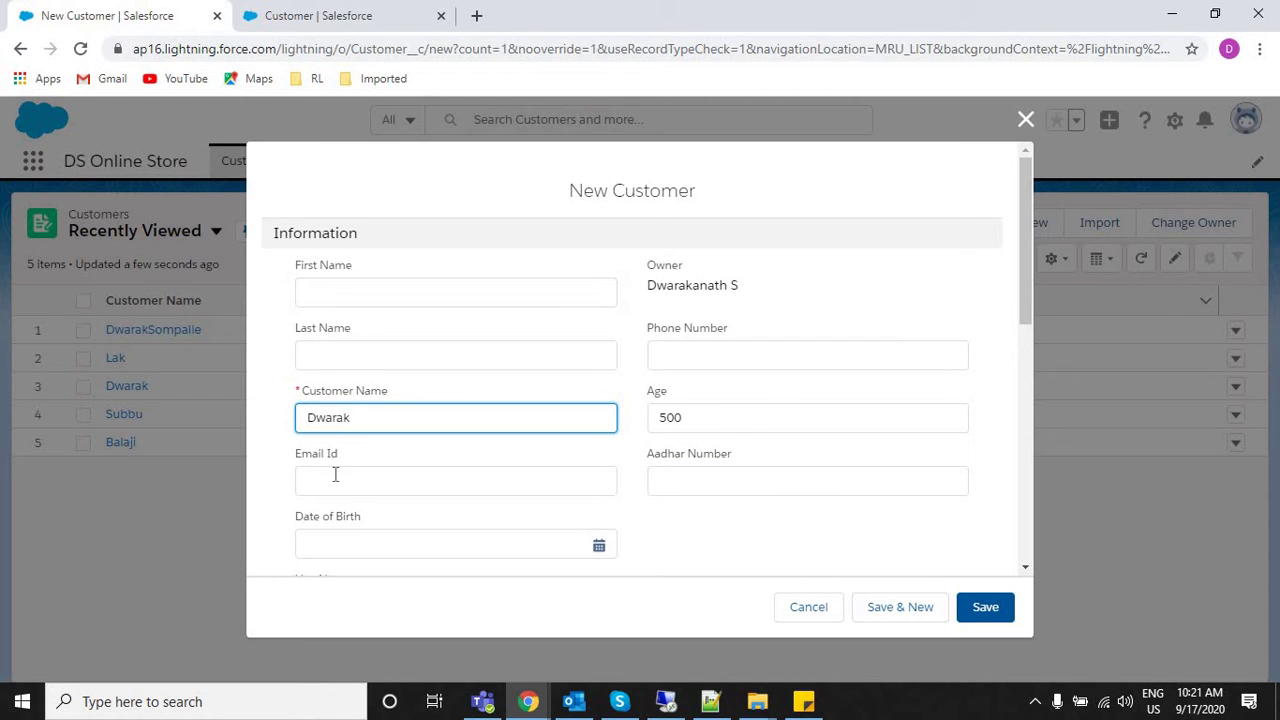
{"action": "left_click", "coordinate": [335, 475]}
{"action": "left_click", "coordinate": [886, 566]}
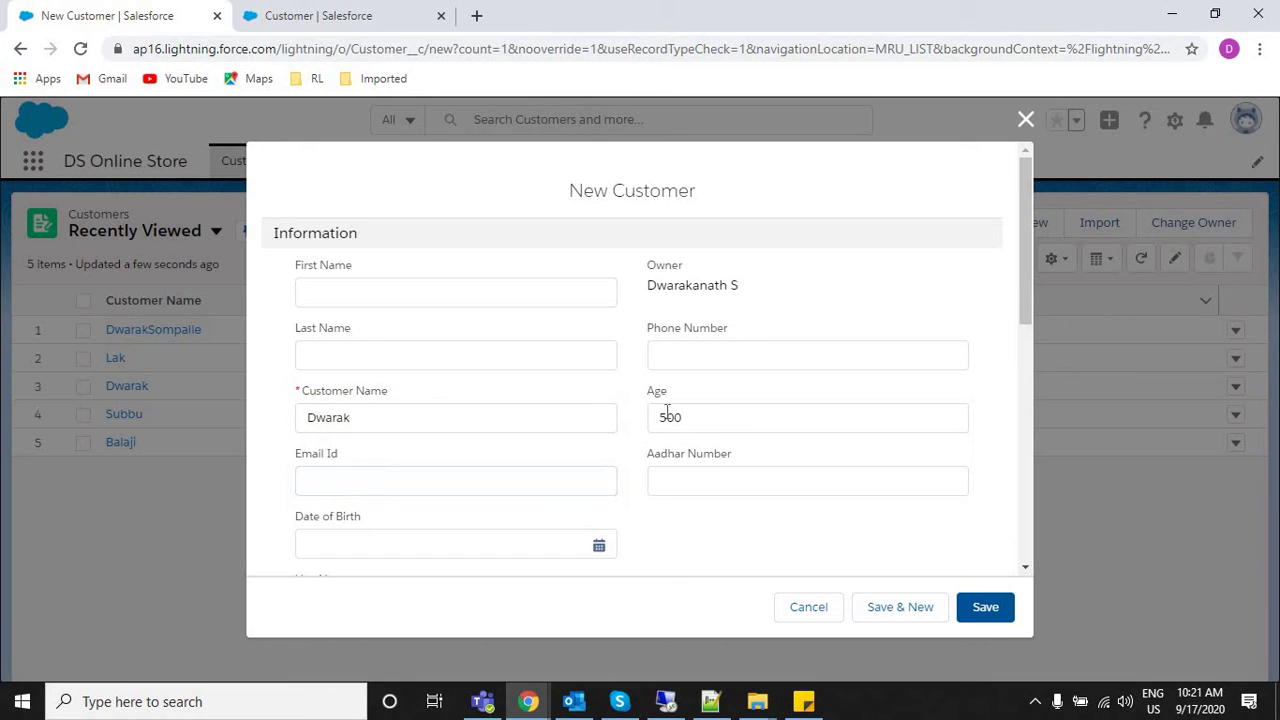
{"action": "left_click", "coordinate": [983, 614]}
Return to the Customer validation rules tab.
{"action": "left_click", "coordinate": [674, 355]}
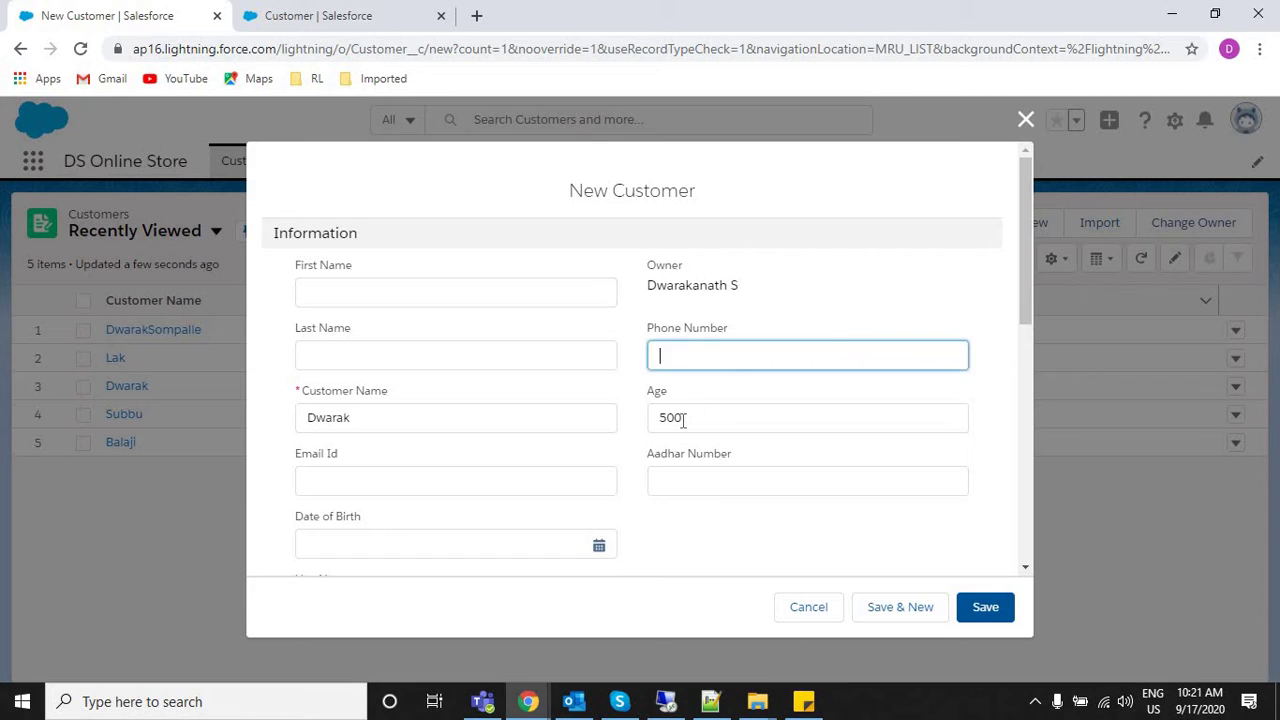
{"action": "left_click", "coordinate": [689, 484]}
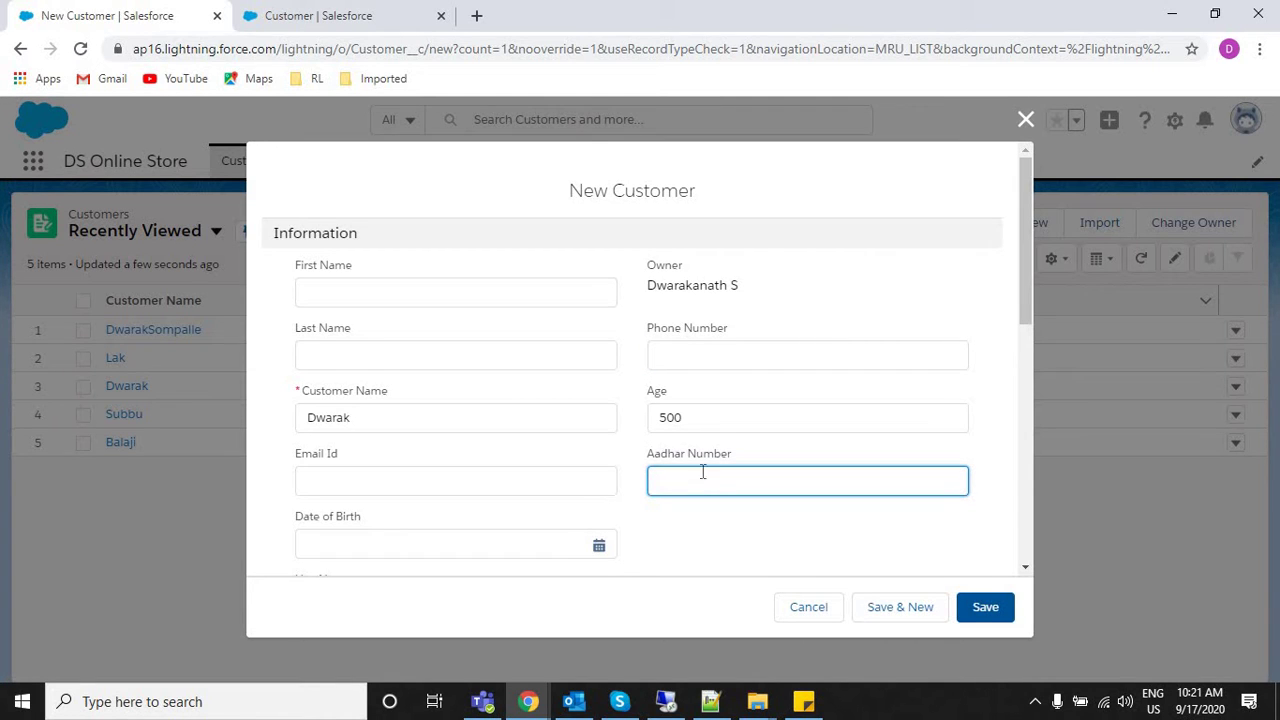
{"action": "left_click", "coordinate": [316, 12]}
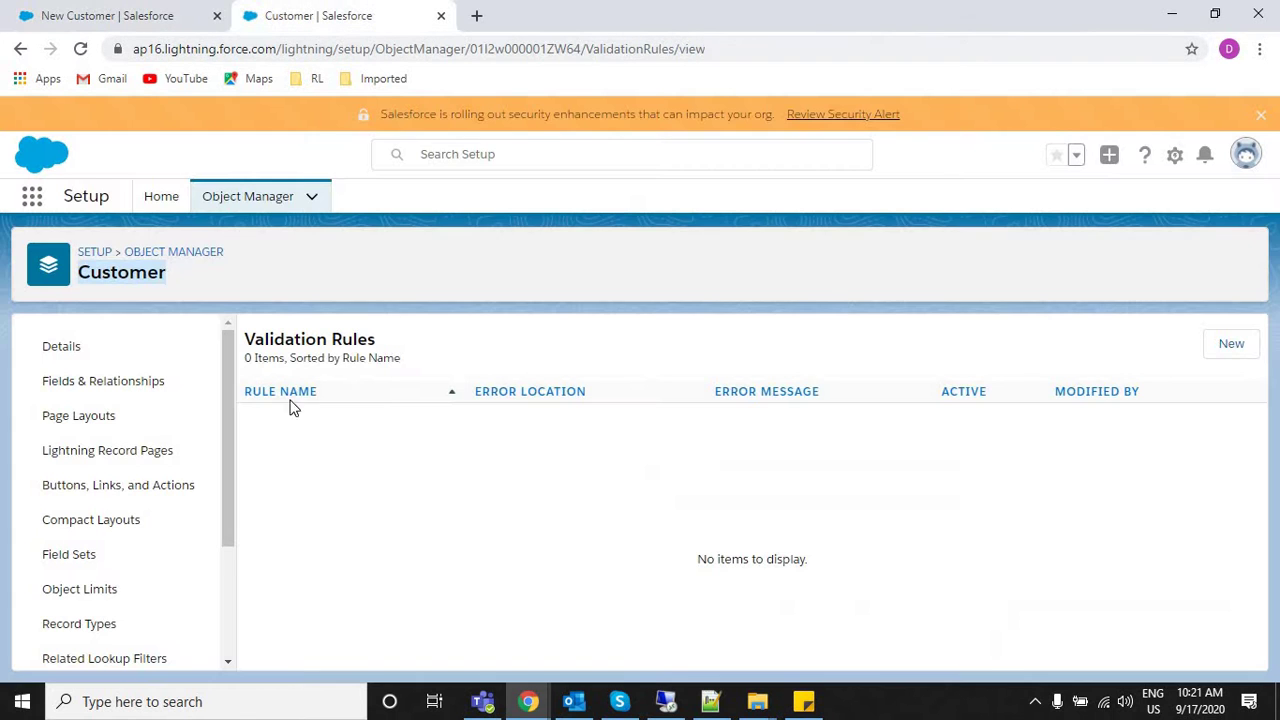
Create a new validation rule named 'Phone Number Vallidation Rule'.
{"action": "left_click", "coordinate": [1230, 344]}
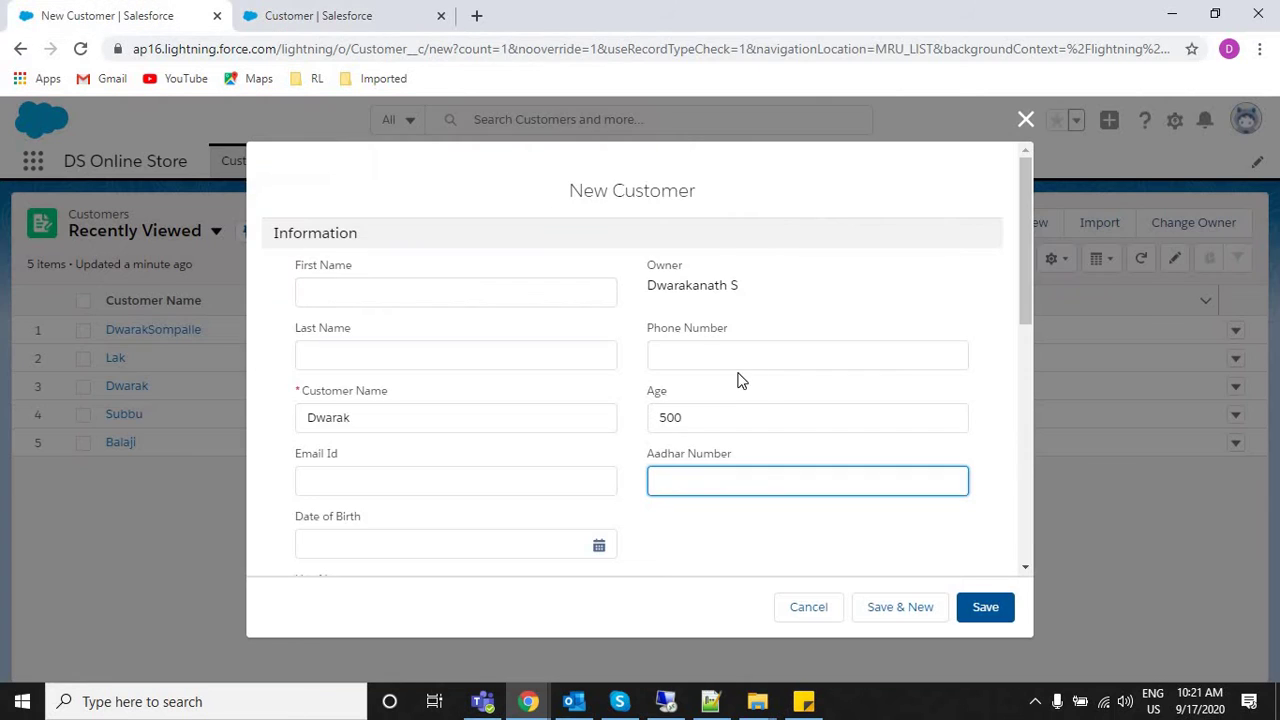
{"action": "left_click", "coordinate": [725, 358]}
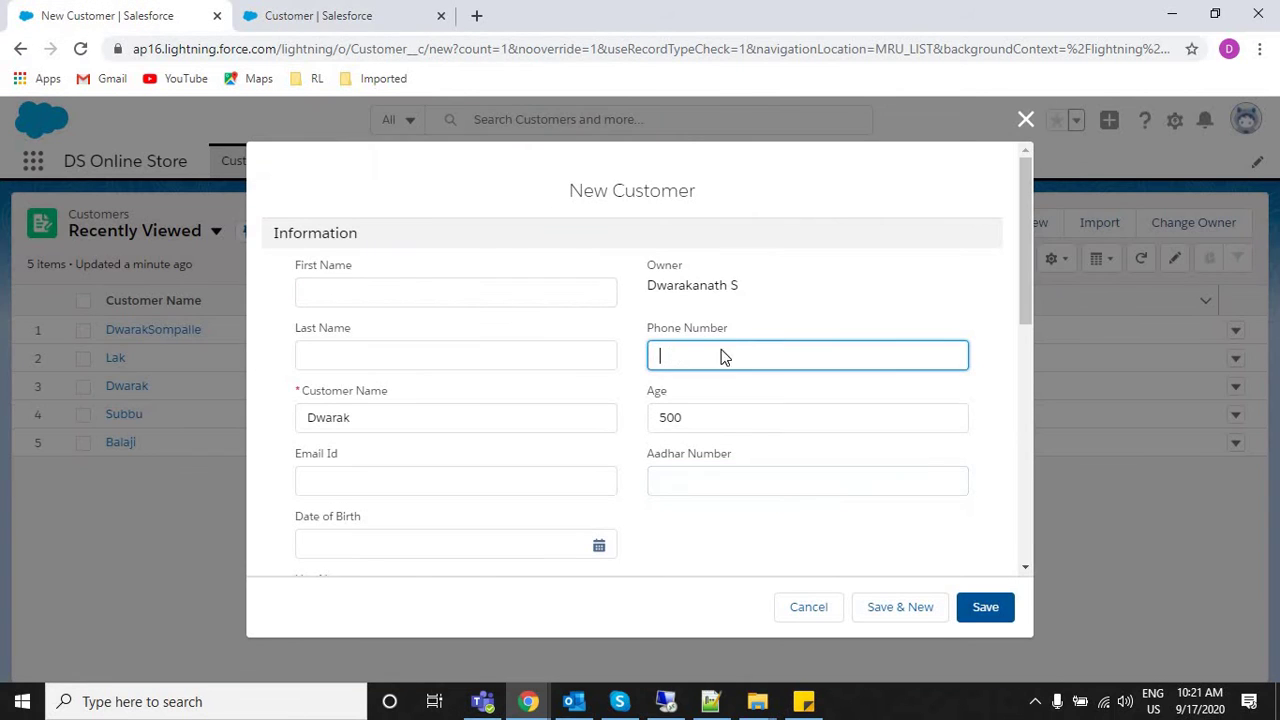
{"action": "left_click", "coordinate": [330, 12]}
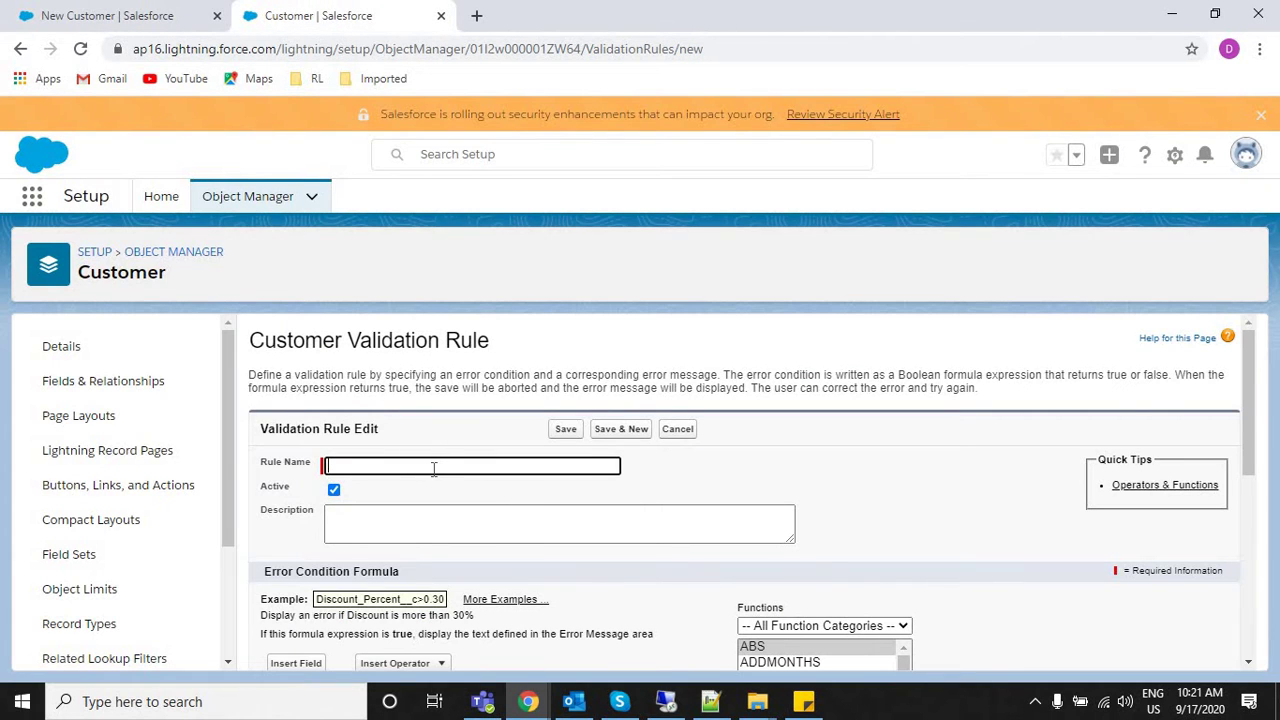
{"action": "type", "text": "Phone Number Vallidation "}
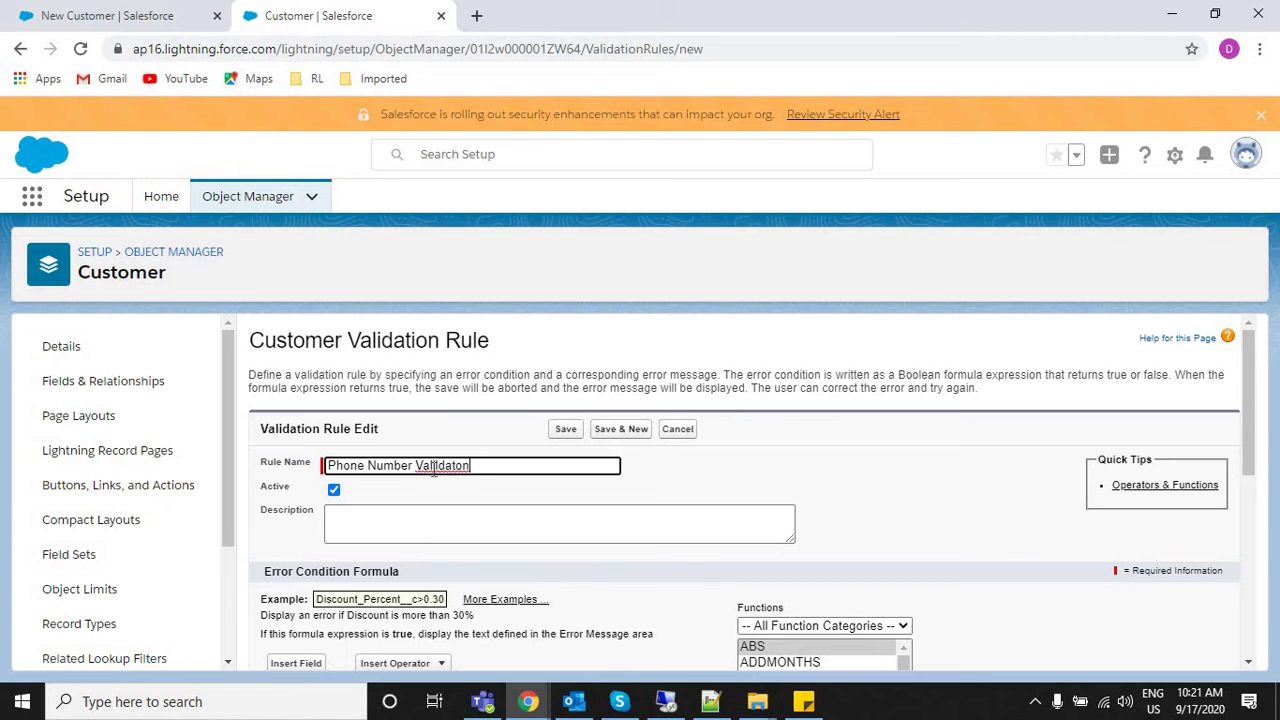
{"action": "type", "text": "Rule"}
{"action": "left_click", "coordinate": [890, 500]}
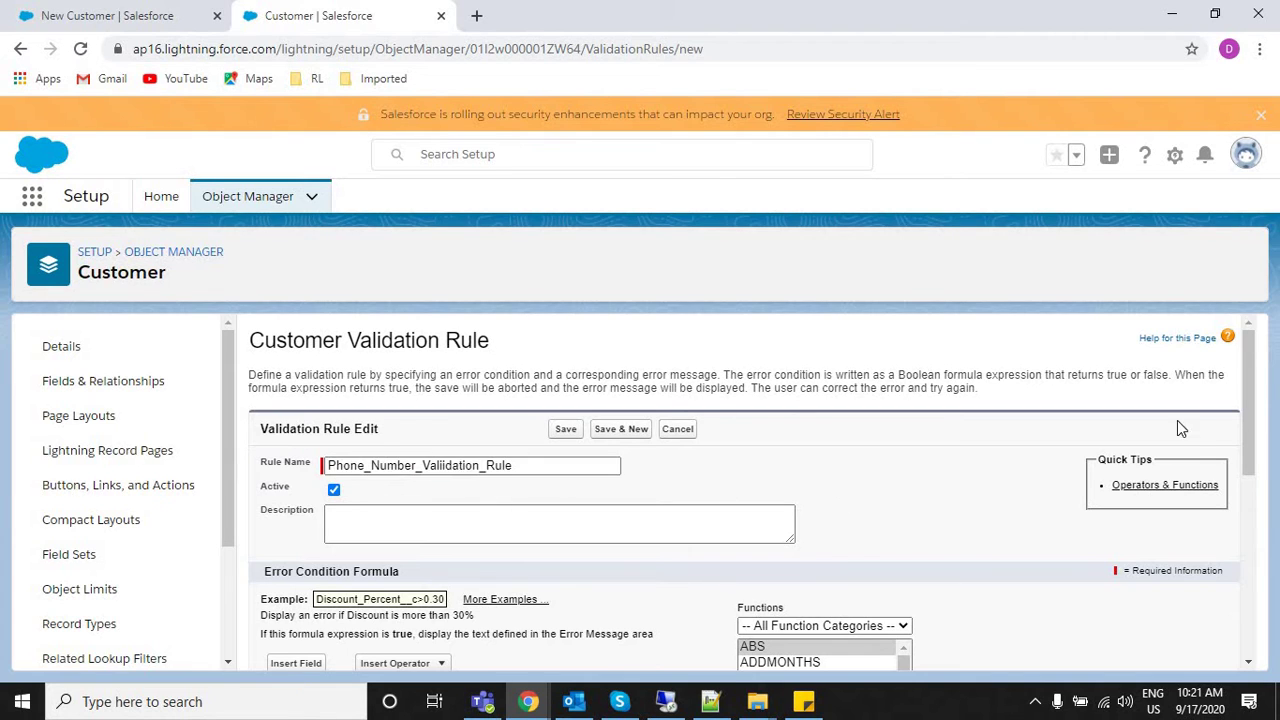
Give the rule the description 'this validation rule used to validate the'.
{"action": "left_click_drag", "start_coordinate": [1249, 352], "coordinate": [1240, 398]}
{"action": "left_click", "coordinate": [548, 418]}
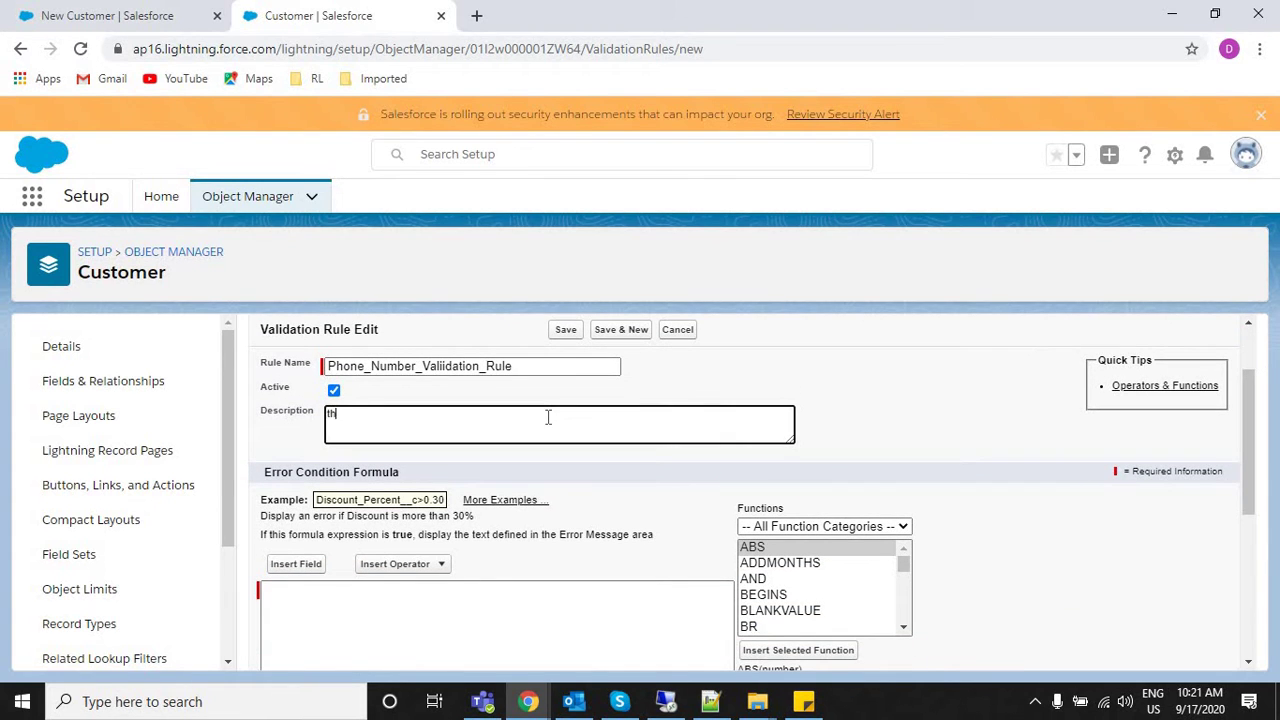
{"action": "type", "text": "this valdiato"}
{"action": "type", "text": "iion ruels"}
{"action": "key", "text": "BackSpace"}
{"action": "key", "text": "BackSpace"}
{"action": "key", "text": "BackSpace"}
{"action": "key", "text": "BackSpace"}
{"action": "key", "text": "BackSpace"}
{"action": "key", "text": "BackSpace"}
{"action": "key", "text": "BackSpace"}
{"action": "type", "text": "oon"}
{"action": "key", "text": "BackSpace"}
{"action": "key", "text": "BackSpace"}
{"action": "key", "text": "BackSpace"}
{"action": "type", "text": "n rule used to val"}
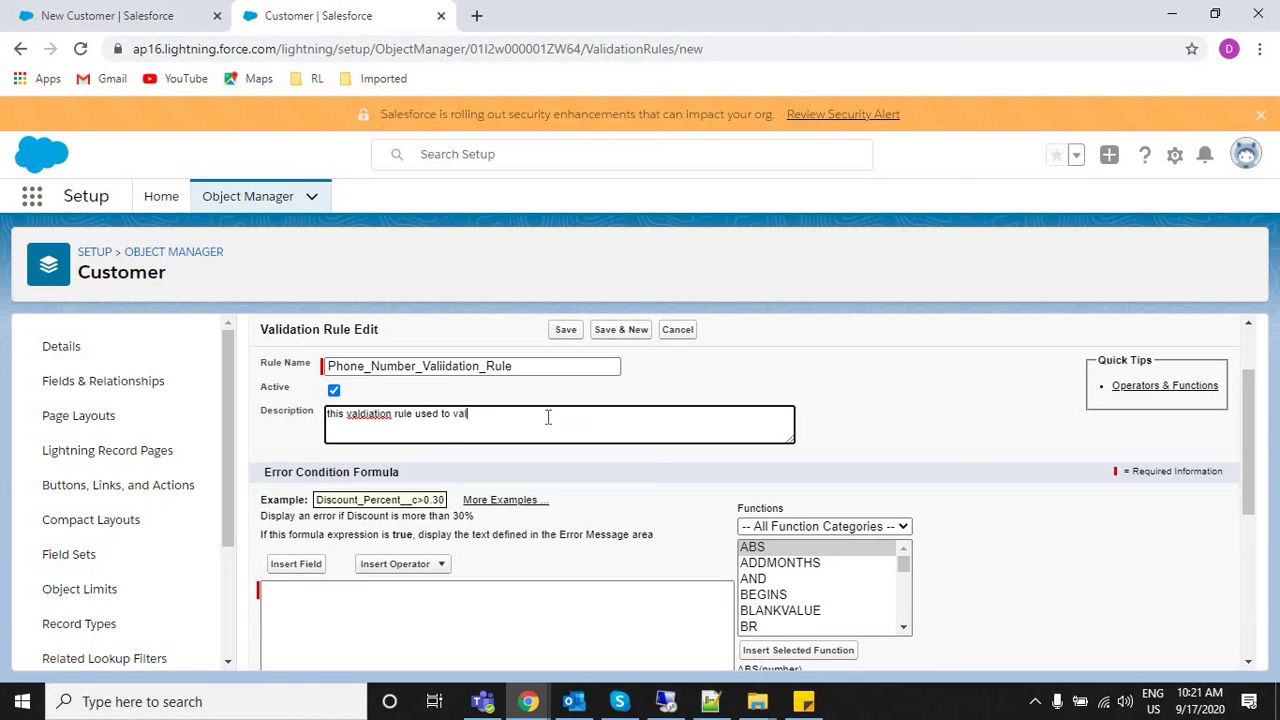
{"action": "type", "text": "diate the data"}
{"action": "left_click", "coordinate": [467, 413]}
{"action": "type", "text": "i"}
Review the rule's Name, Description, Active and Error Condition Formula settings, then compare with the New Customer form.
{"action": "left_click", "coordinate": [408, 617]}
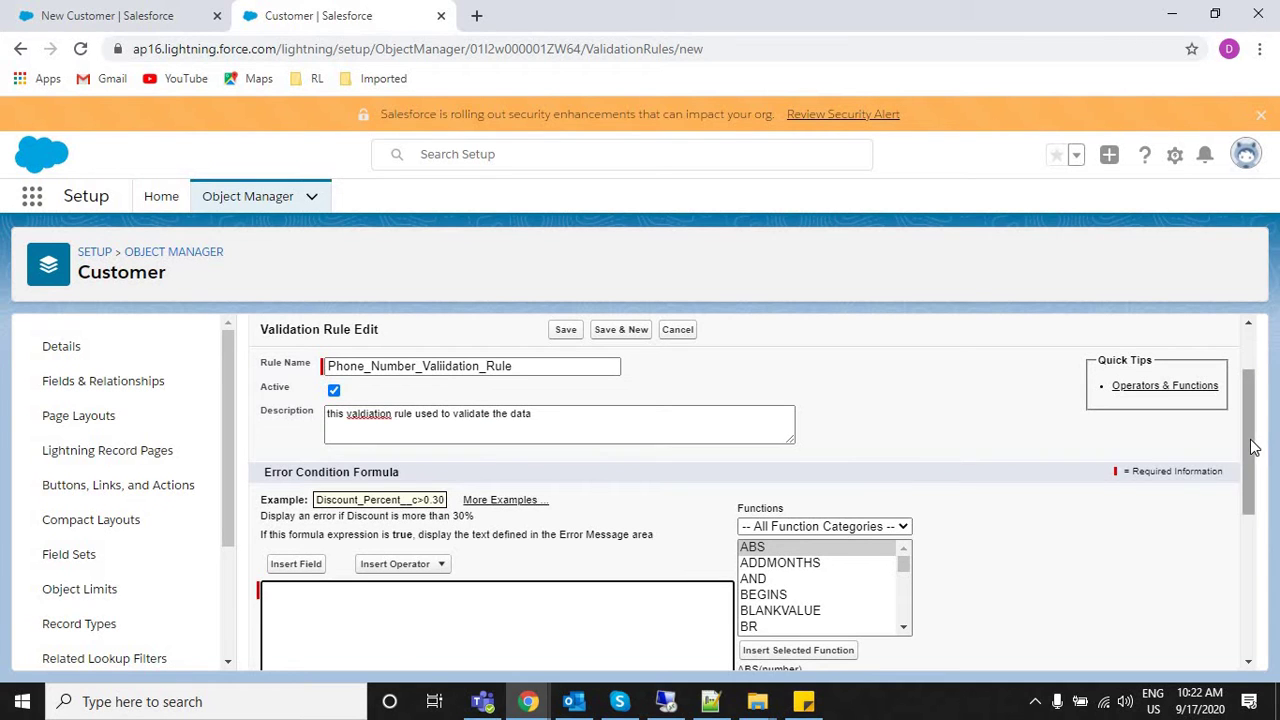
{"action": "left_click_drag", "start_coordinate": [1250, 439], "coordinate": [1247, 387]}
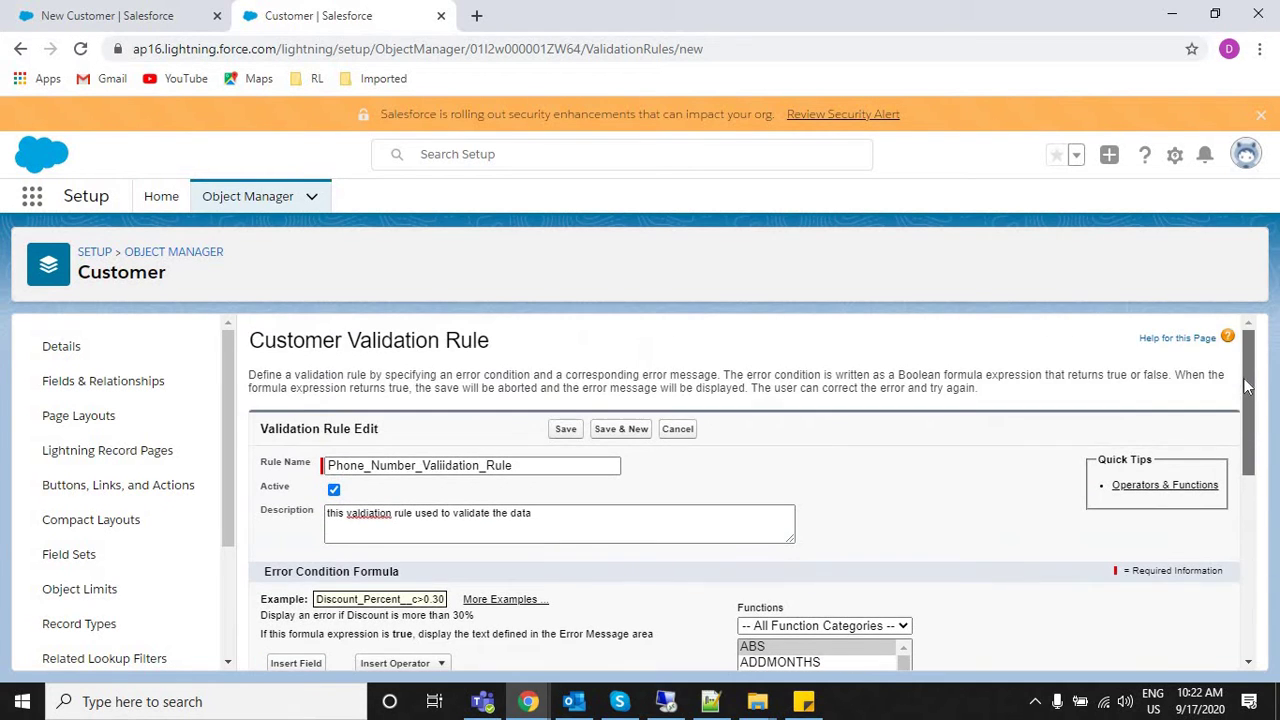
{"action": "double_click", "coordinate": [297, 462]}
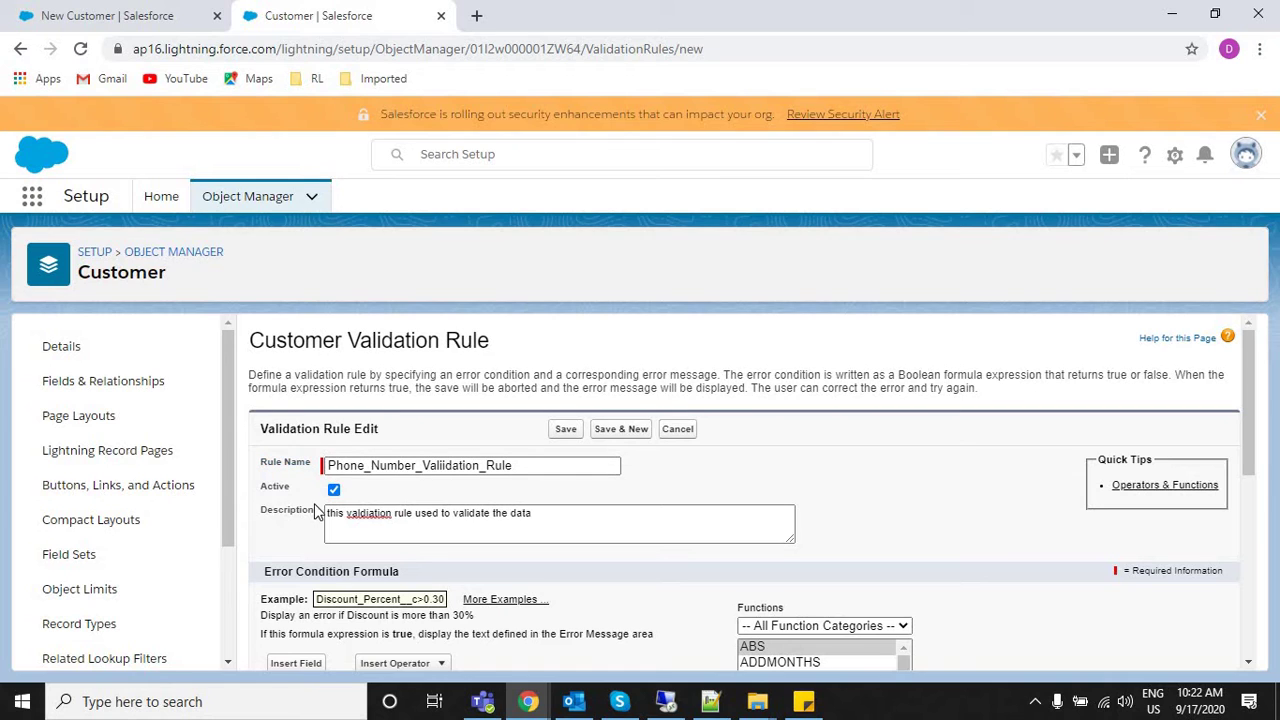
{"action": "double_click", "coordinate": [288, 511]}
{"action": "left_click_drag", "start_coordinate": [267, 487], "coordinate": [340, 500]}
{"action": "scroll", "coordinate": [1258, 432], "scroll_direction": "down", "scroll_amount": 2}
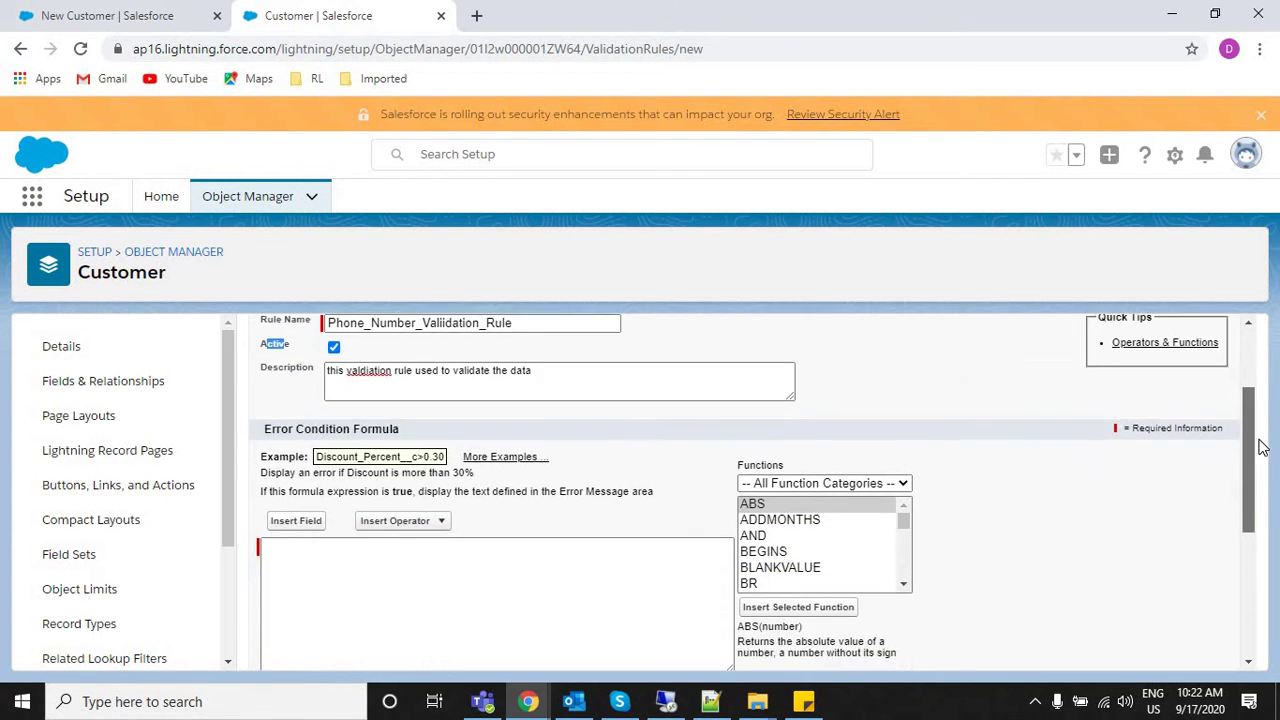
{"action": "left_click", "coordinate": [577, 525]}
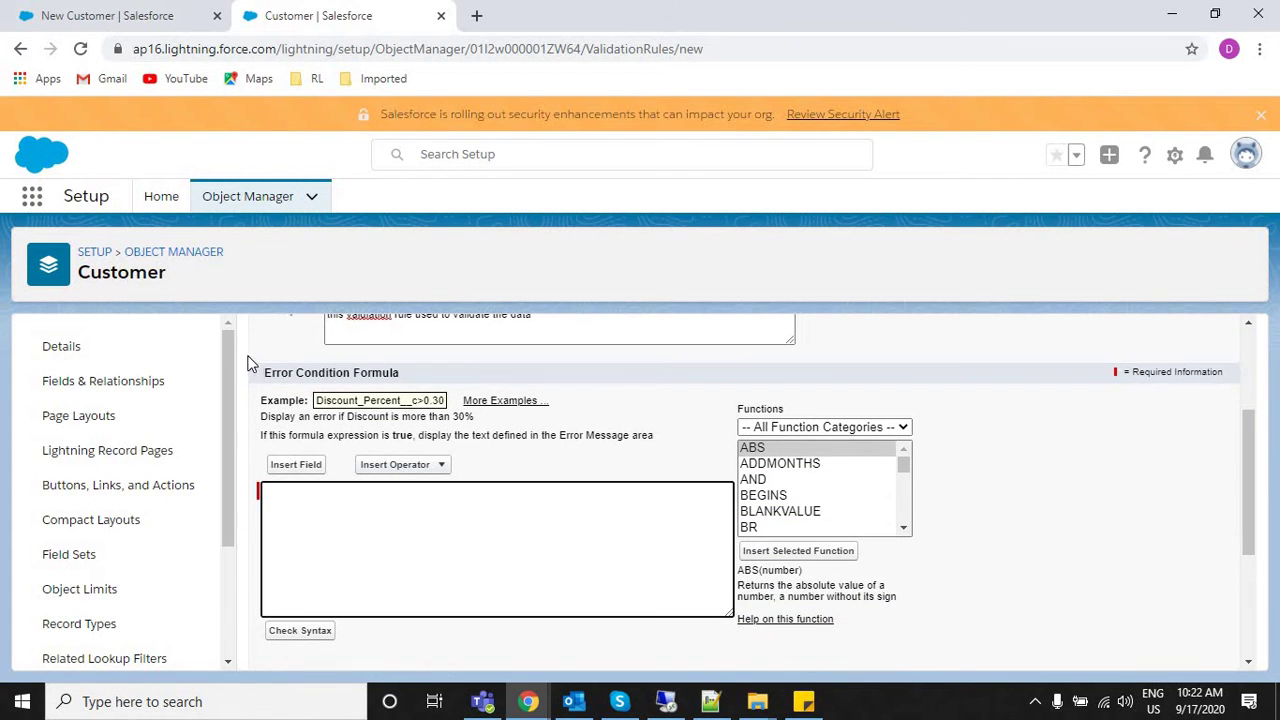
{"action": "triple_click", "coordinate": [423, 380]}
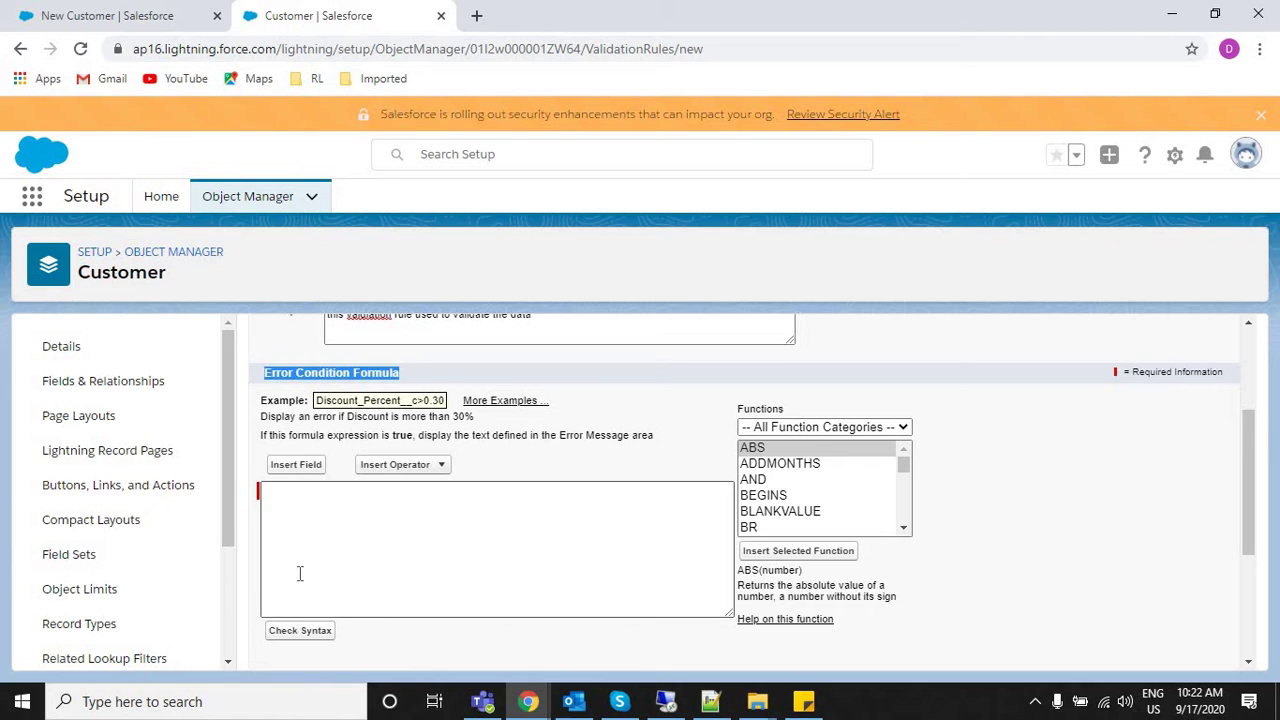
{"action": "left_click", "coordinate": [299, 573]}
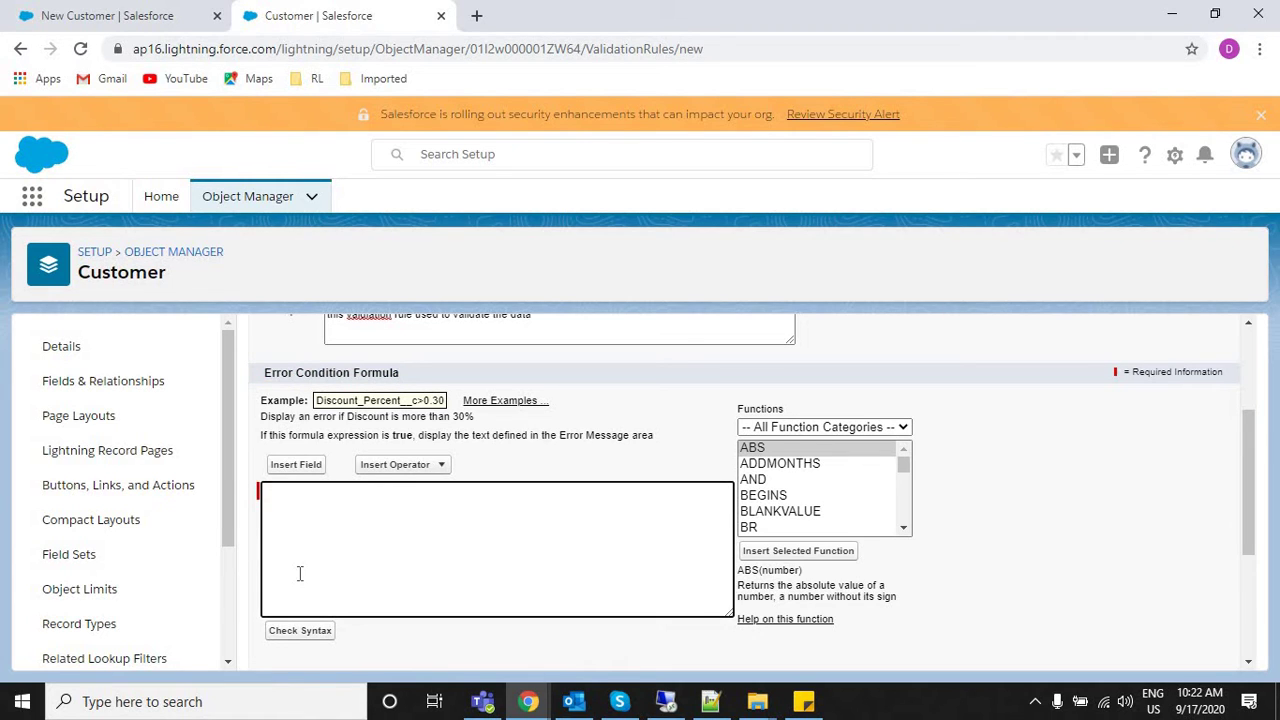
{"action": "left_click", "coordinate": [145, 12]}
{"action": "triple_click", "coordinate": [726, 334]}
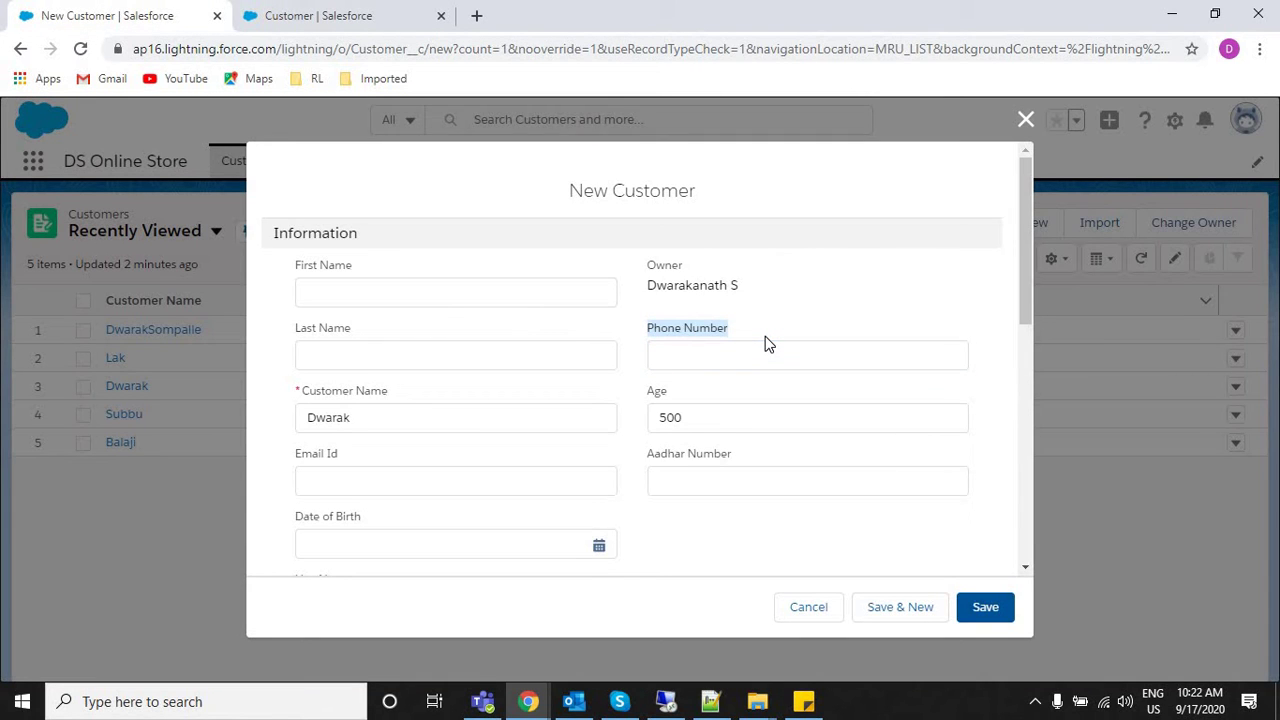
Check the New Customer Phone Number field, then return to the rule's formula editor.
{"action": "left_click", "coordinate": [679, 364]}
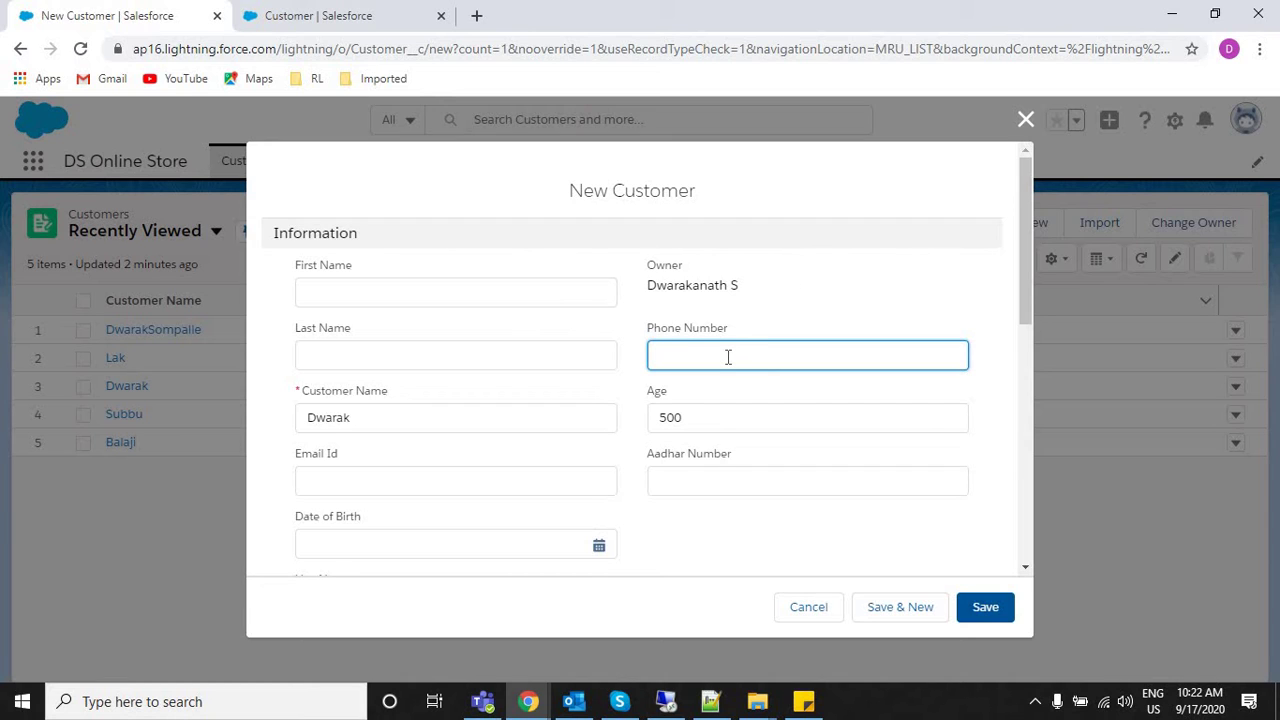
{"action": "left_click", "coordinate": [318, 16]}
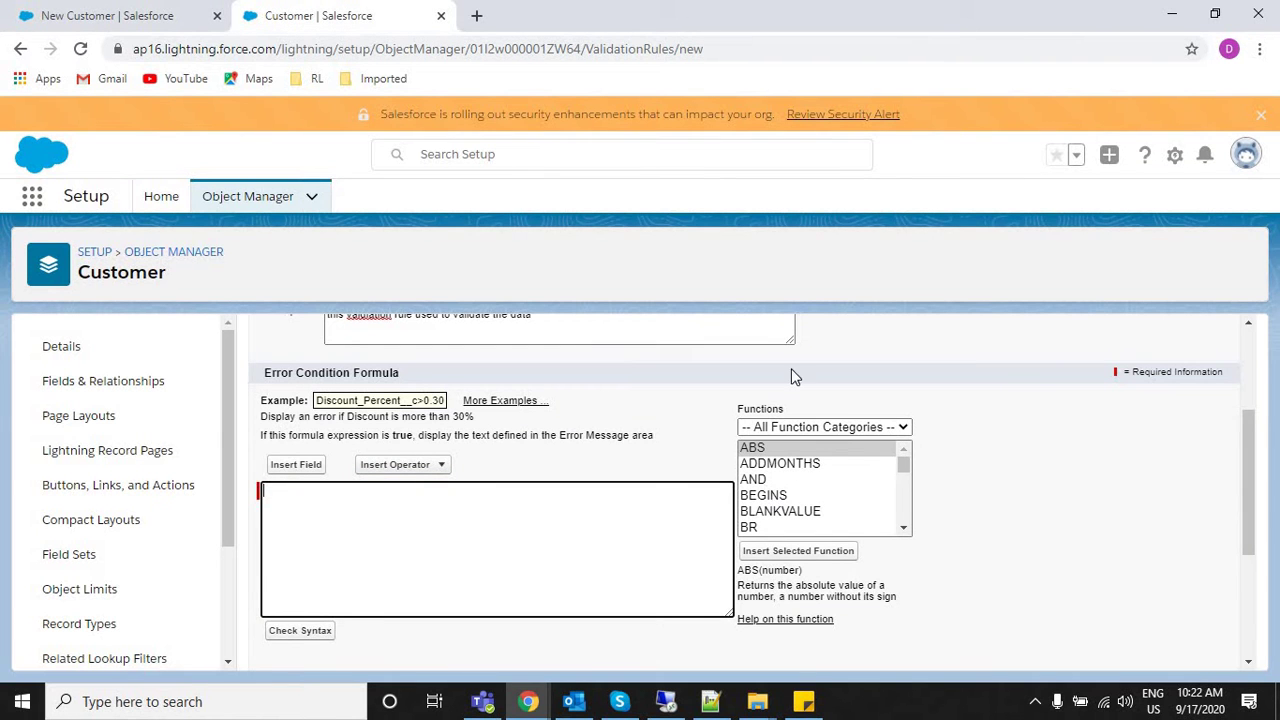
Browse the Functions list and read the ISBLANK and ISCHANGED descriptions.
{"action": "left_click", "coordinate": [786, 465]}
{"action": "key", "text": "Down"}
{"action": "key", "text": "Down"}
{"action": "key", "text": "Down"}
{"action": "key", "text": "Down"}
{"action": "key", "text": "Down"}
{"action": "key", "text": "Down"}
{"action": "key", "text": "Down"}
{"action": "key", "text": "Down"}
{"action": "key", "text": "Down"}
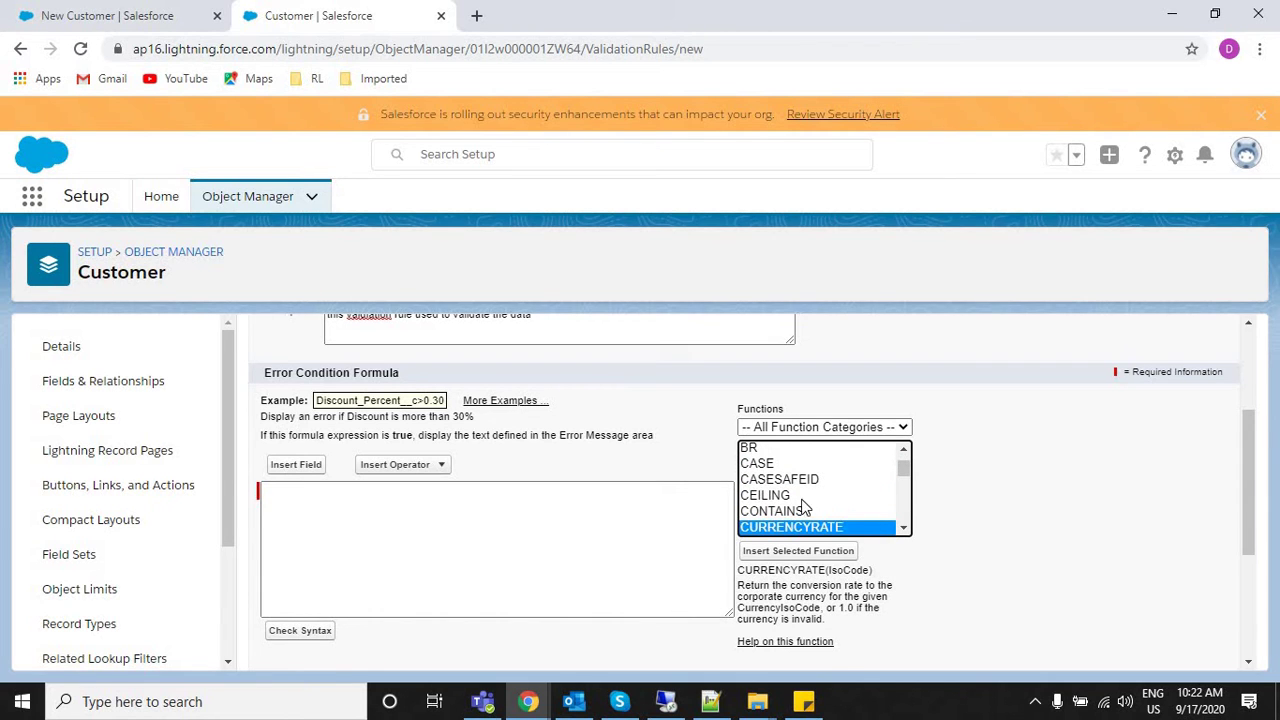
{"action": "key", "text": "Down"}
{"action": "key", "text": "Down"}
{"action": "key", "text": "Down"}
{"action": "key", "text": "Down"}
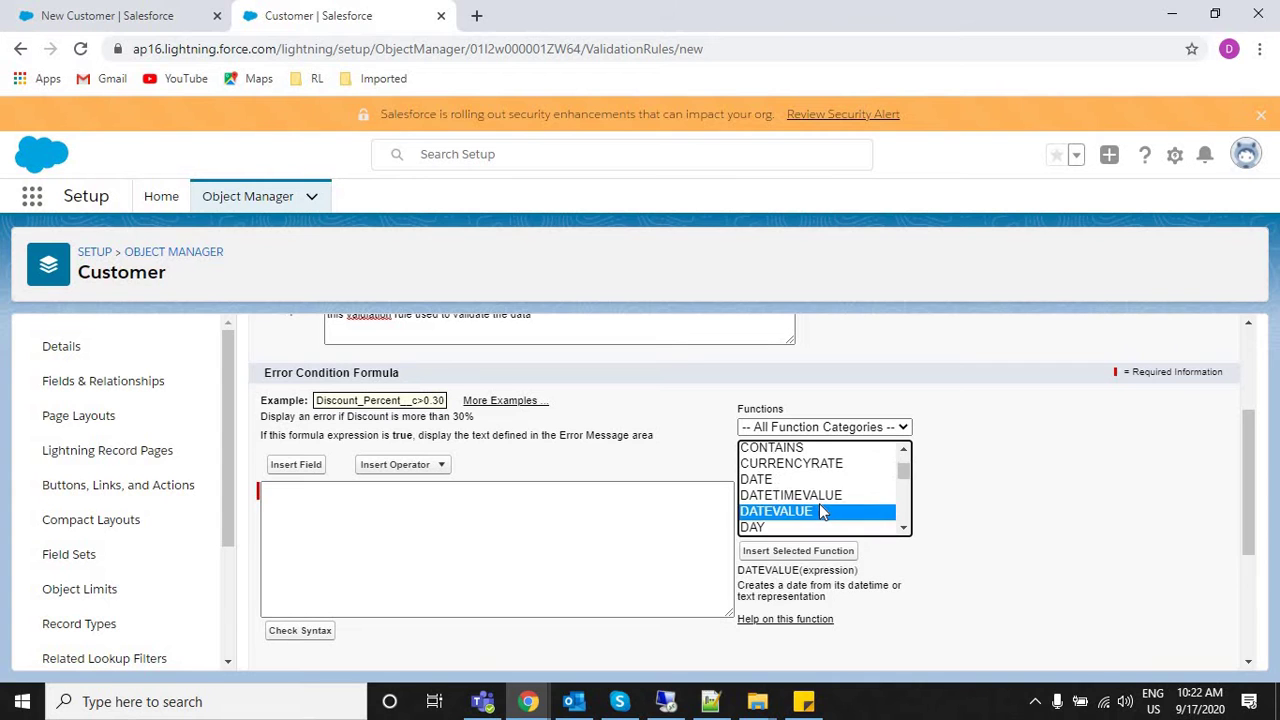
{"action": "key", "text": "Down"}
{"action": "key", "text": "Down"}
{"action": "key", "text": "Down"}
{"action": "key", "text": "Down"}
{"action": "key", "text": "Down"}
{"action": "key", "text": "Down"}
{"action": "key", "text": "Down"}
{"action": "key", "text": "Down"}
{"action": "key", "text": "Down"}
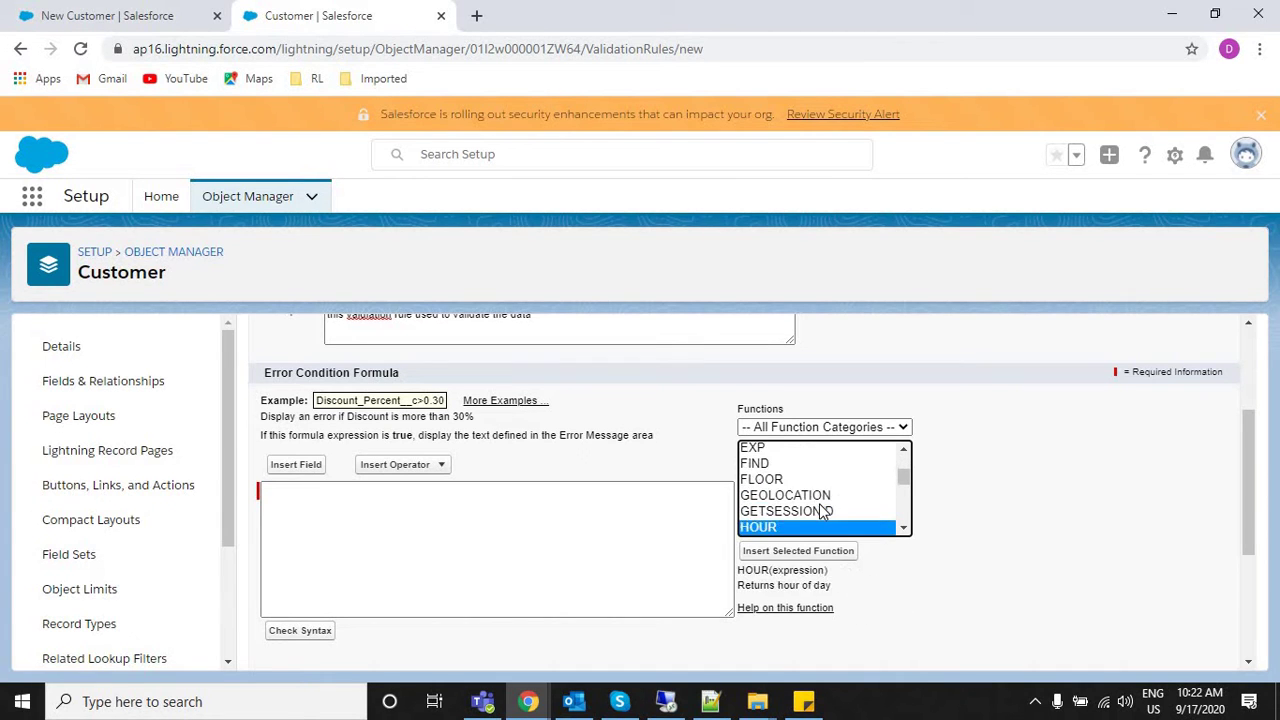
{"action": "key", "text": "Down"}
{"action": "key", "text": "Down"}
{"action": "key", "text": "Up"}
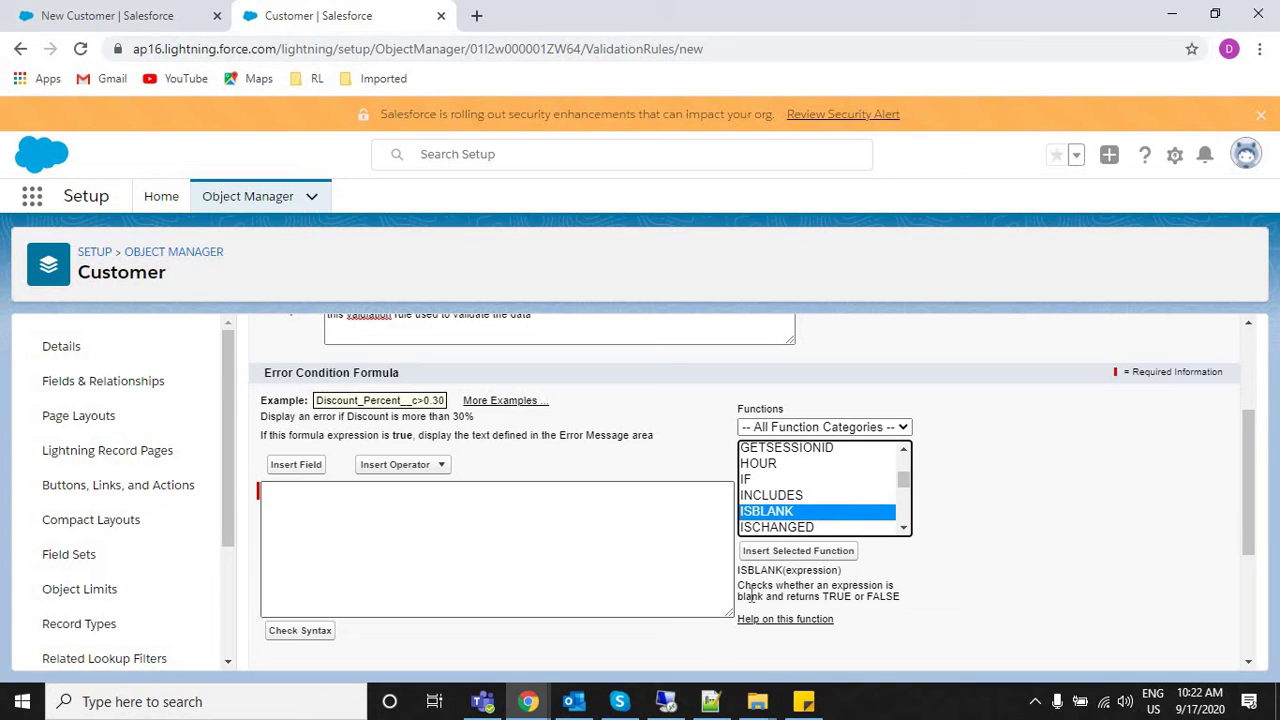
{"action": "left_click_drag", "start_coordinate": [740, 592], "coordinate": [778, 520]}
{"action": "left_click", "coordinate": [777, 527]}
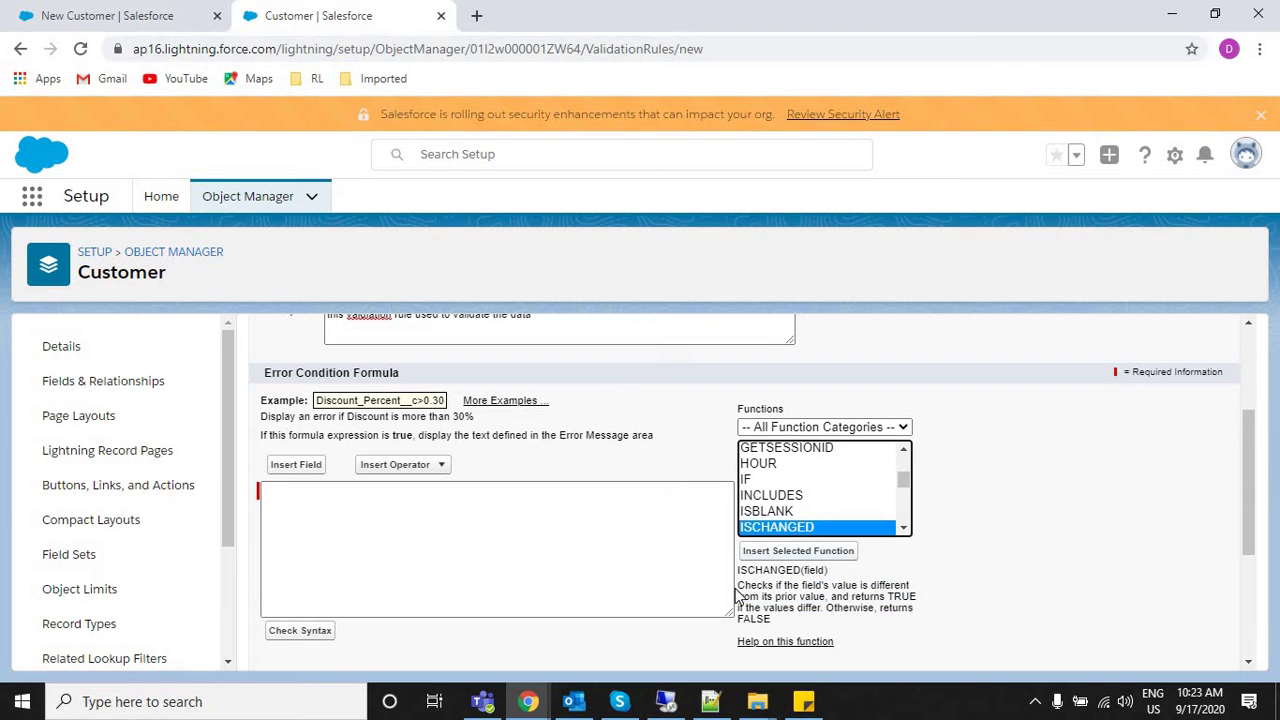
{"action": "left_click_drag", "start_coordinate": [843, 598], "coordinate": [912, 618]}
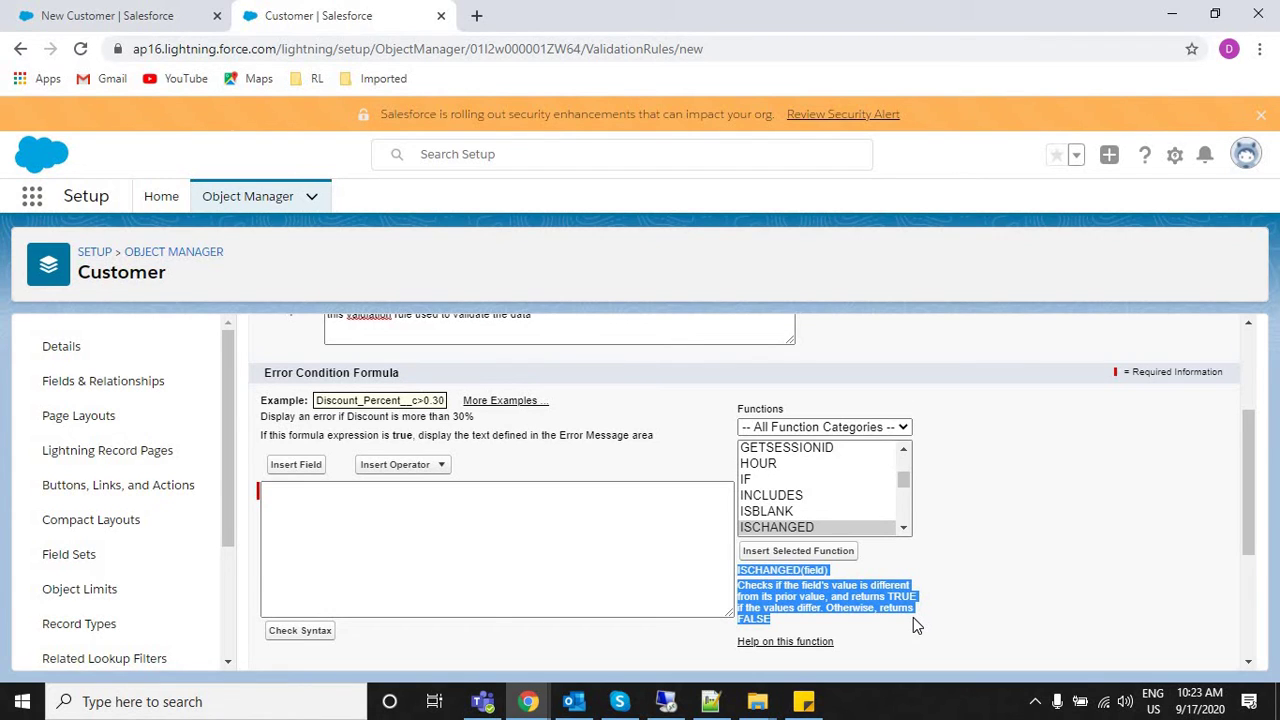
{"action": "left_click", "coordinate": [913, 617]}
Enter a test phone number and Aadhar number, clear Age, then return to the rule editor.
{"action": "left_click", "coordinate": [100, 10]}
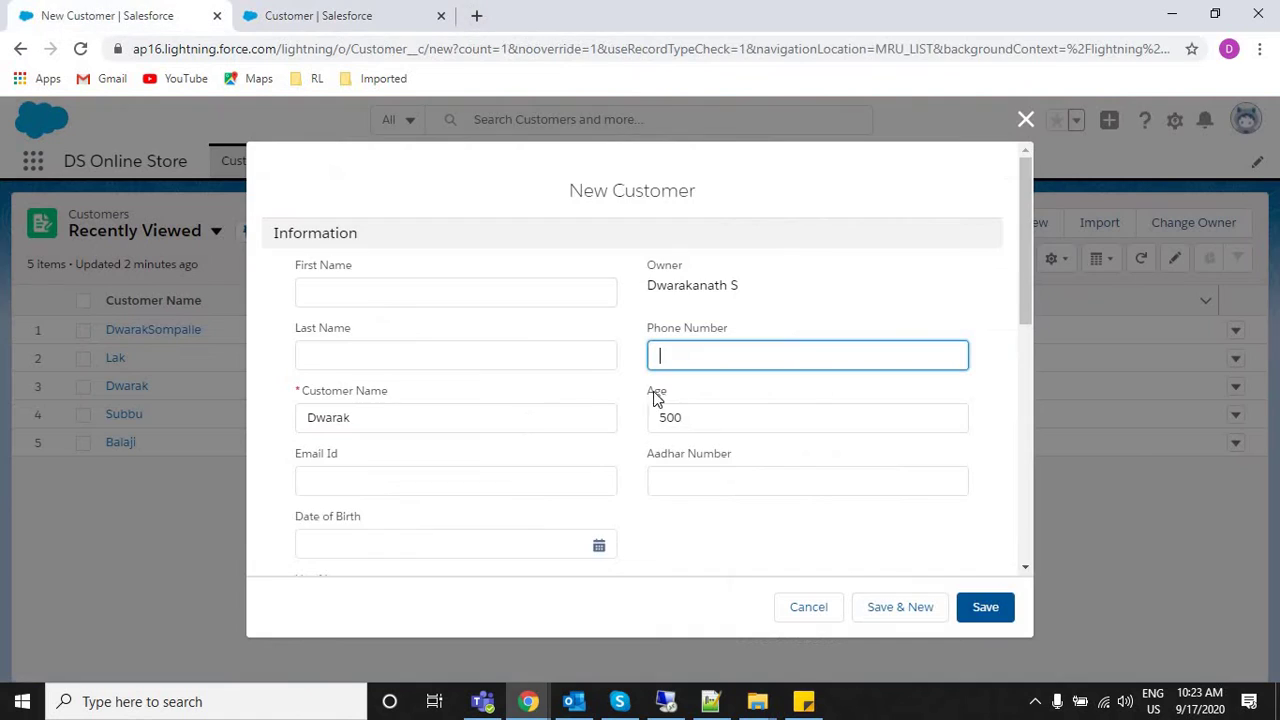
{"action": "type", "text": "23423432"}
{"action": "left_click", "coordinate": [674, 408]}
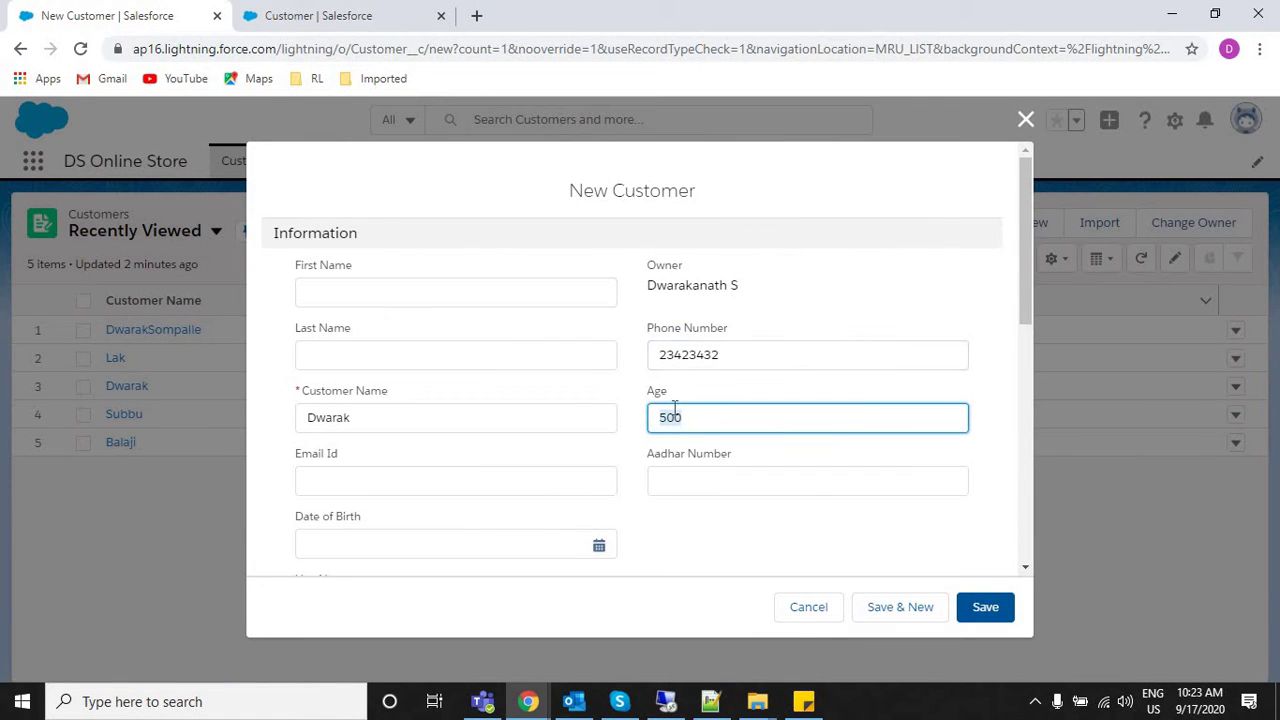
{"action": "key", "text": "BackSpace"}
{"action": "left_click", "coordinate": [677, 486]}
{"action": "type", "text": "23"}
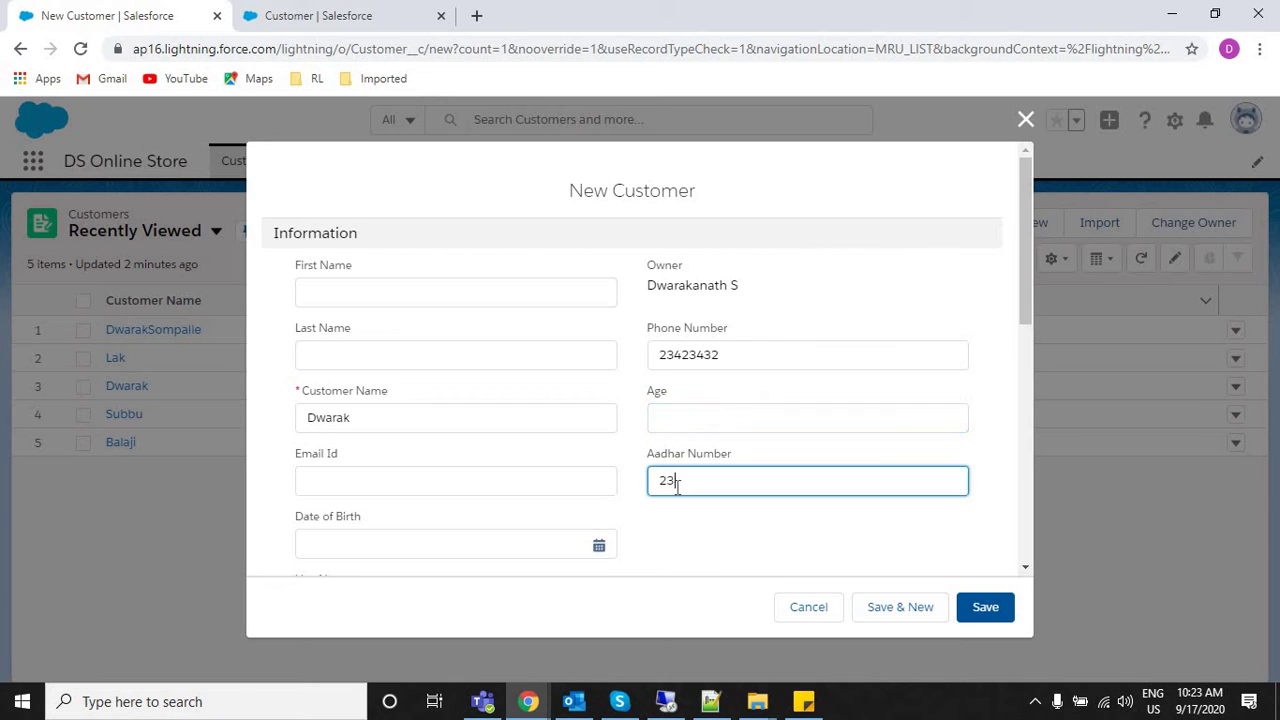
{"action": "type", "text": "4234324"}
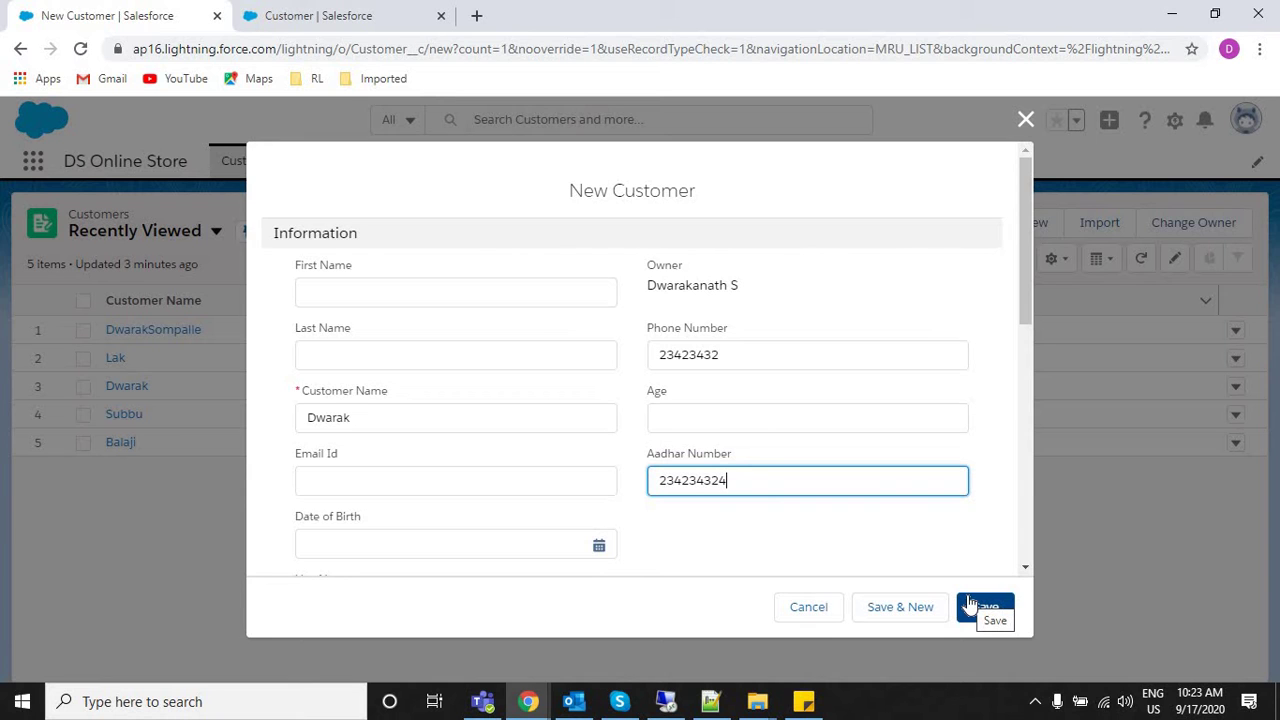
{"action": "left_click", "coordinate": [300, 15]}
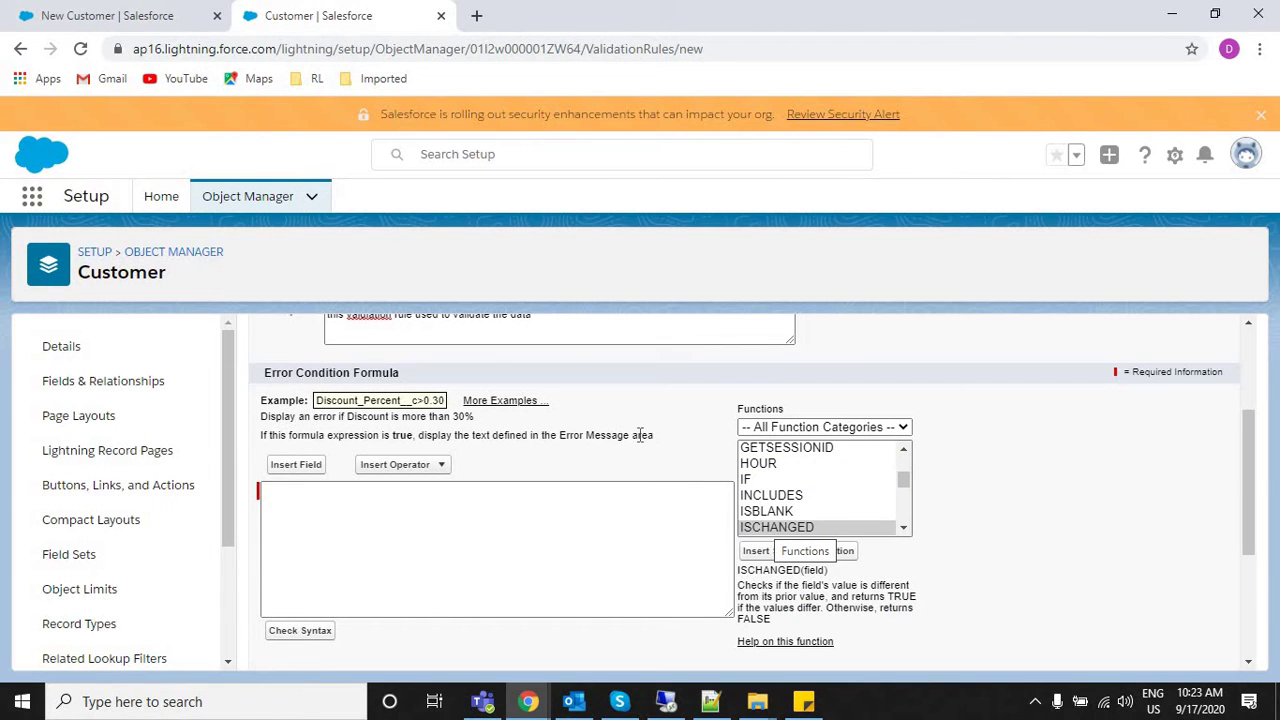
Review the ISCHANGED and IF functions, then clear the New Customer form's phone number.
{"action": "left_click", "coordinate": [127, 10]}
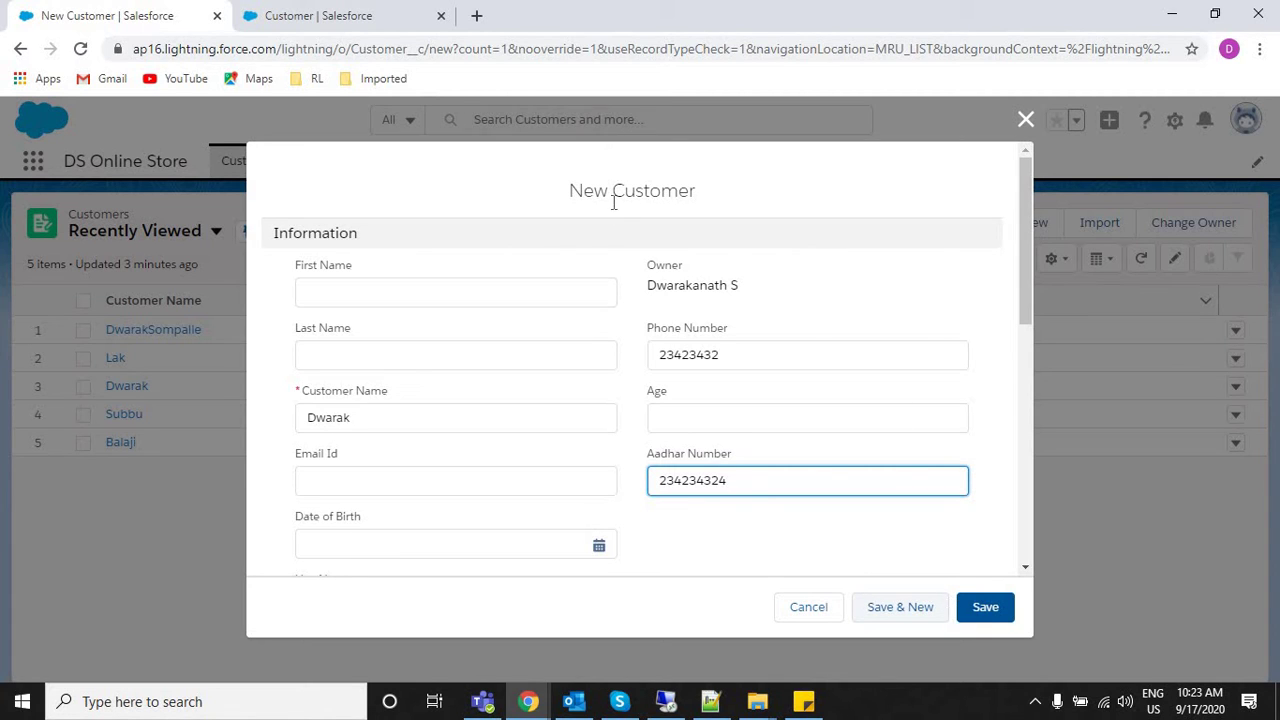
{"action": "key", "text": "ctrl+Tab"}
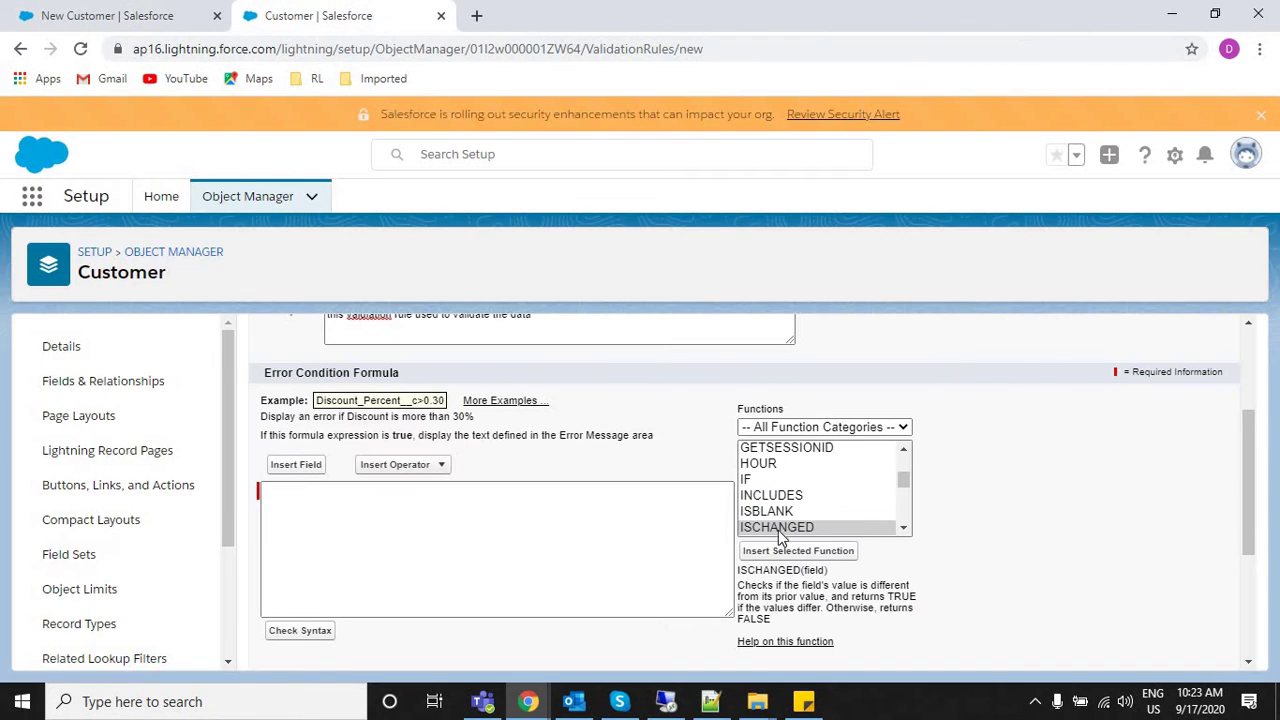
{"action": "left_click", "coordinate": [776, 530]}
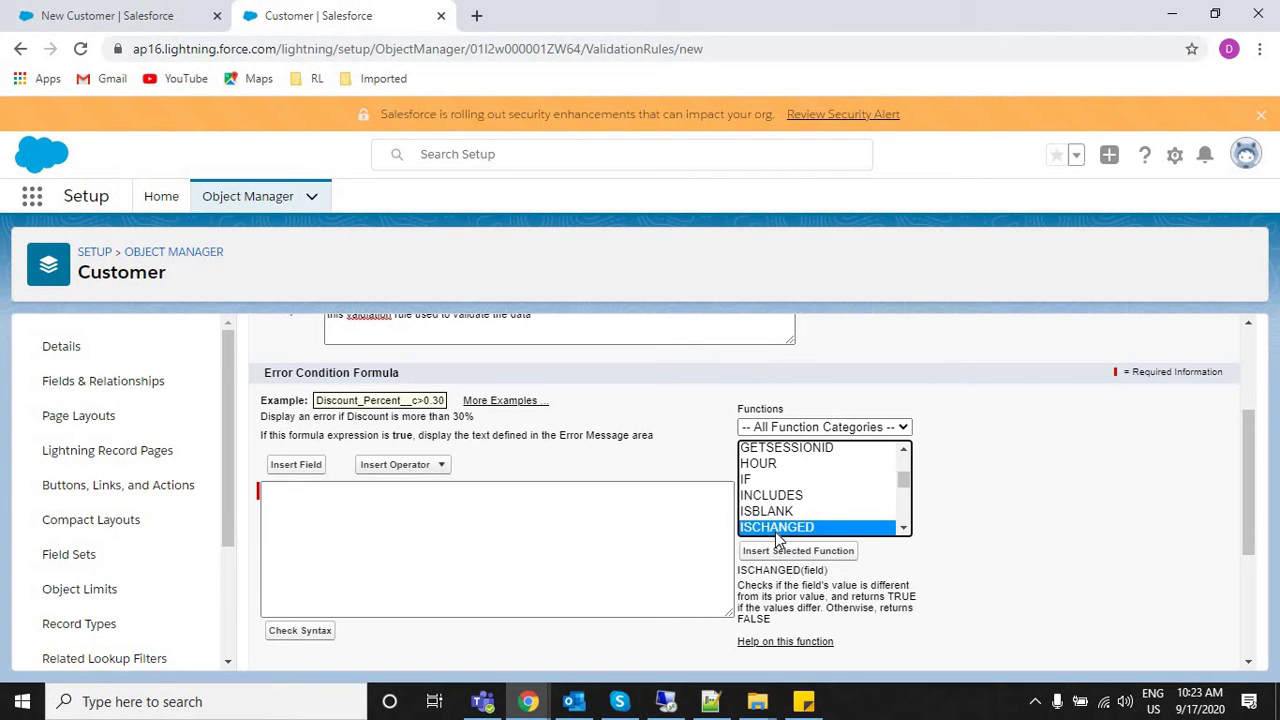
{"action": "left_click", "coordinate": [763, 481]}
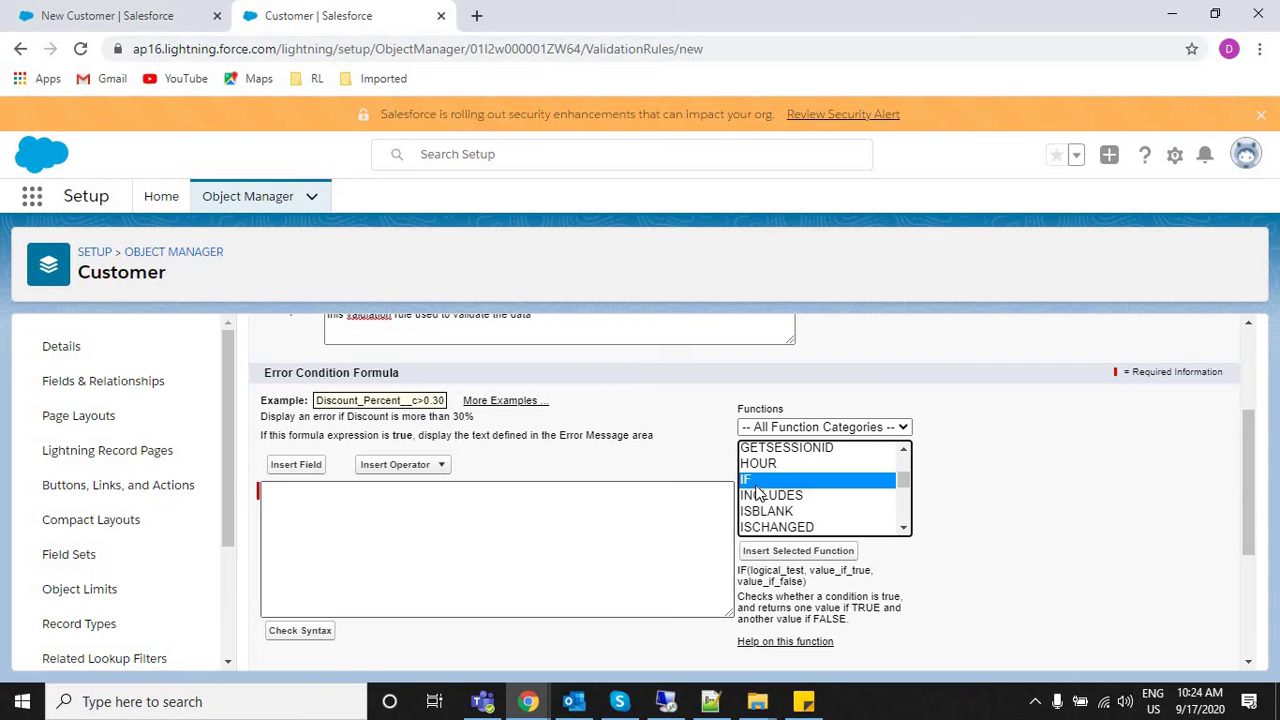
{"action": "left_click", "coordinate": [75, 14]}
{"action": "double_click", "coordinate": [669, 360]}
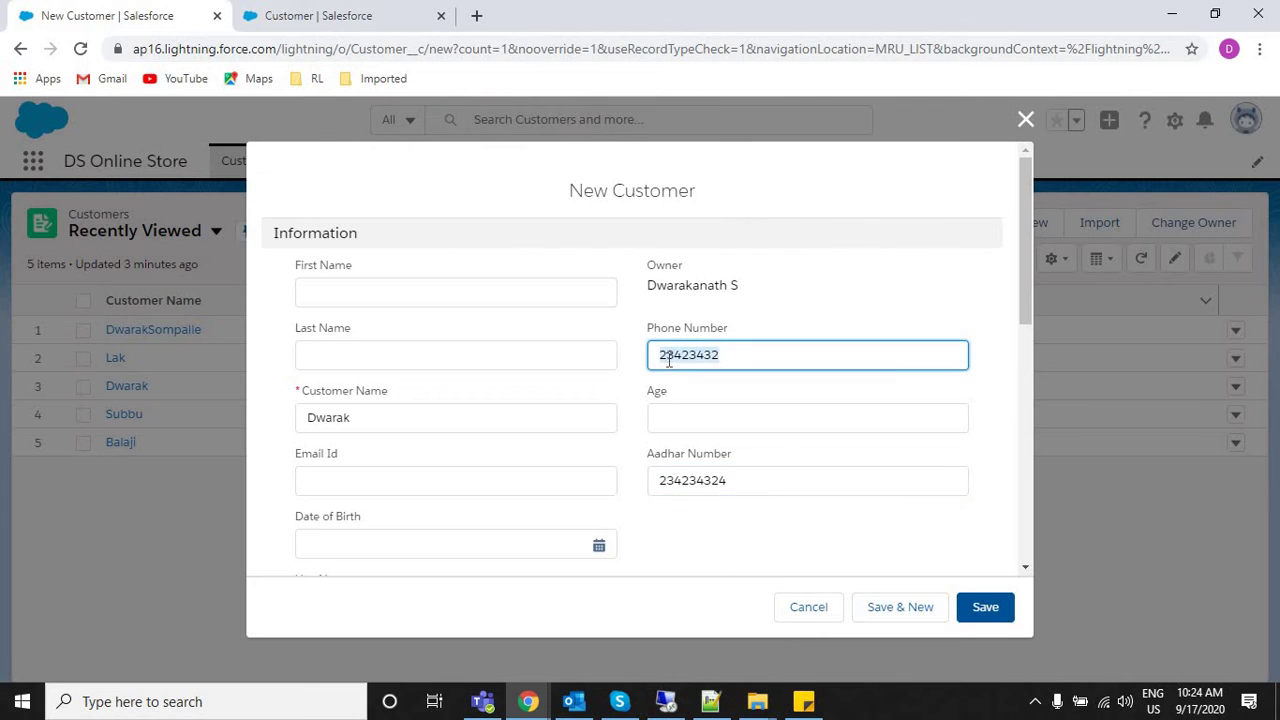
{"action": "key", "text": "BackSpace"}
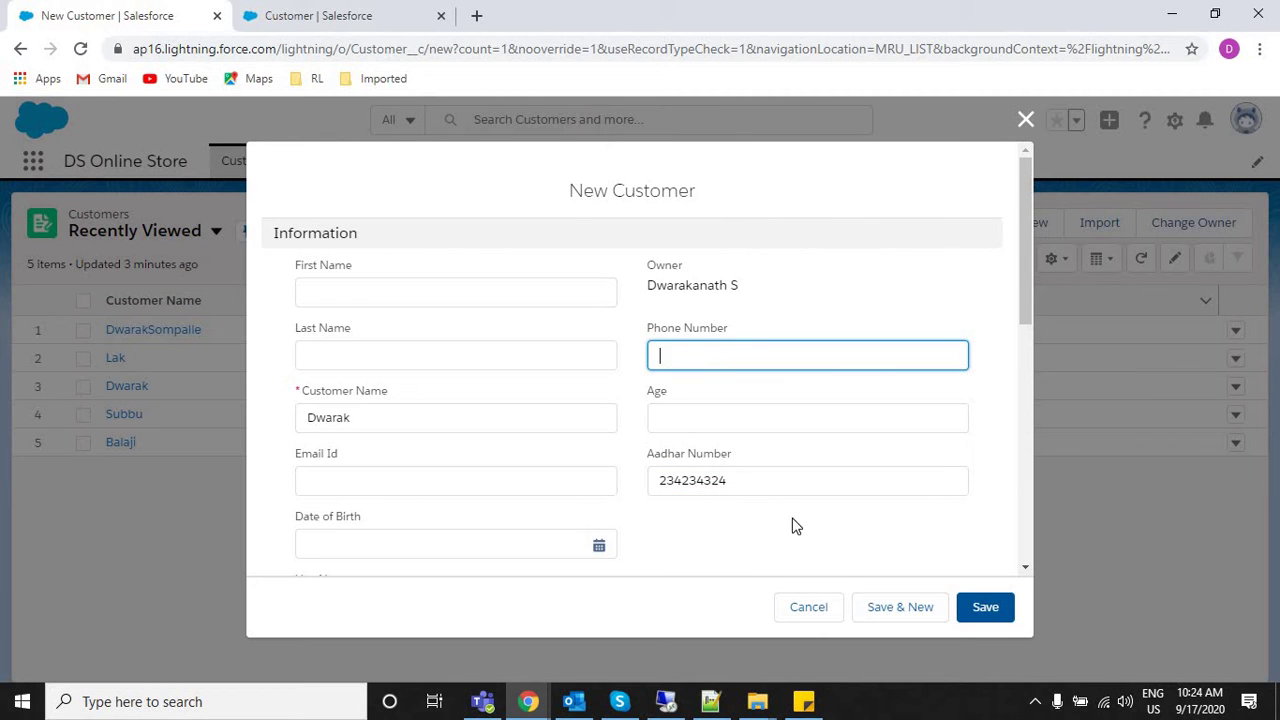
Insert ISBLANK(expression) into the rule's Error Condition Formula.
{"action": "left_click", "coordinate": [349, 16]}
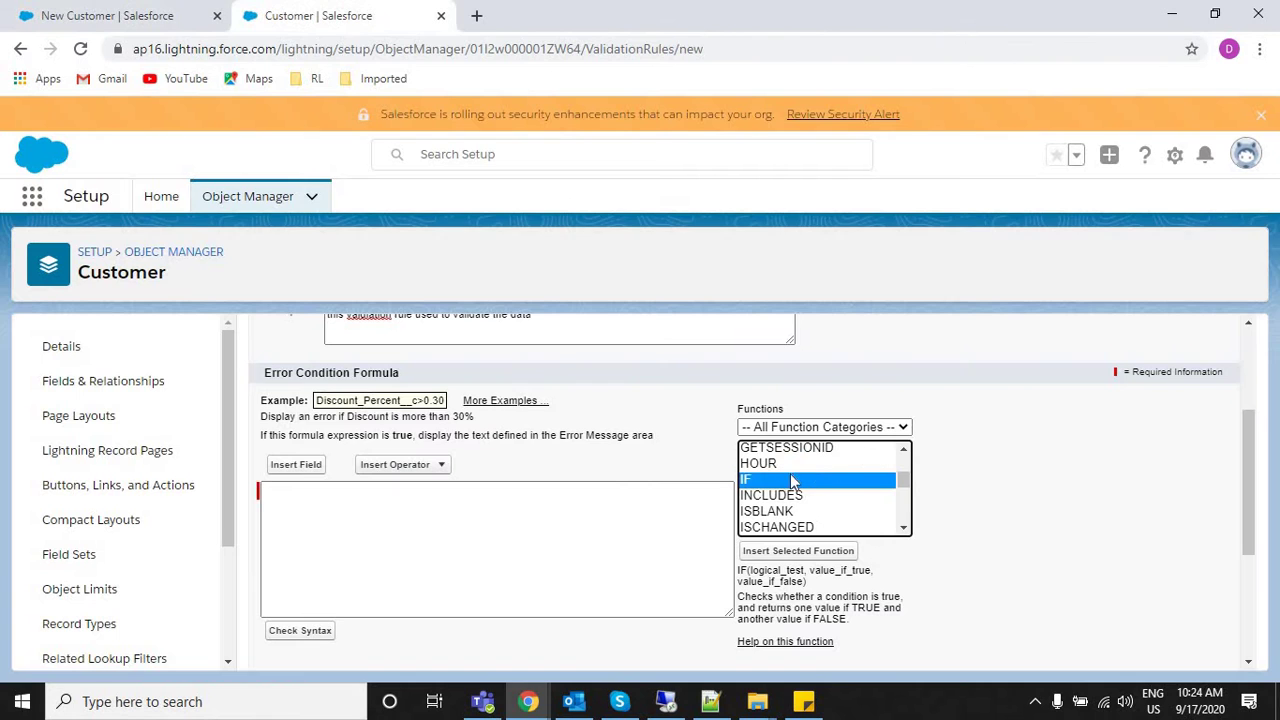
{"action": "left_click", "coordinate": [763, 497]}
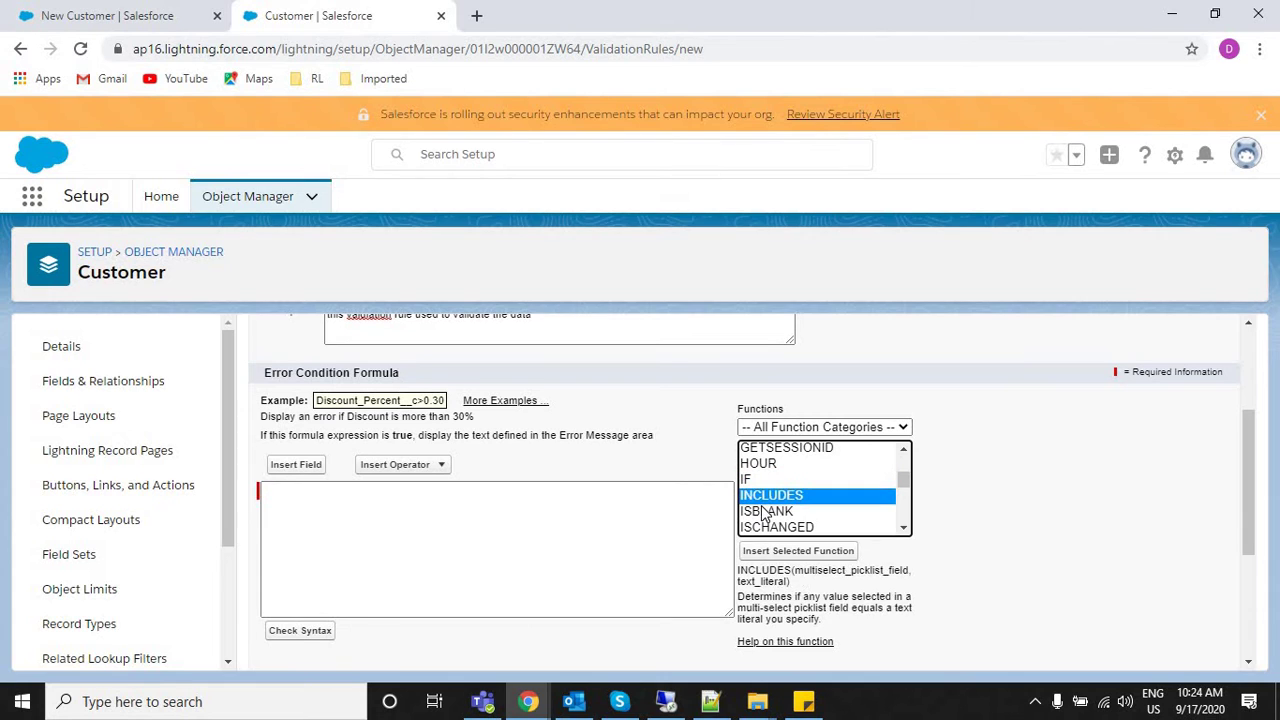
{"action": "left_click", "coordinate": [764, 511]}
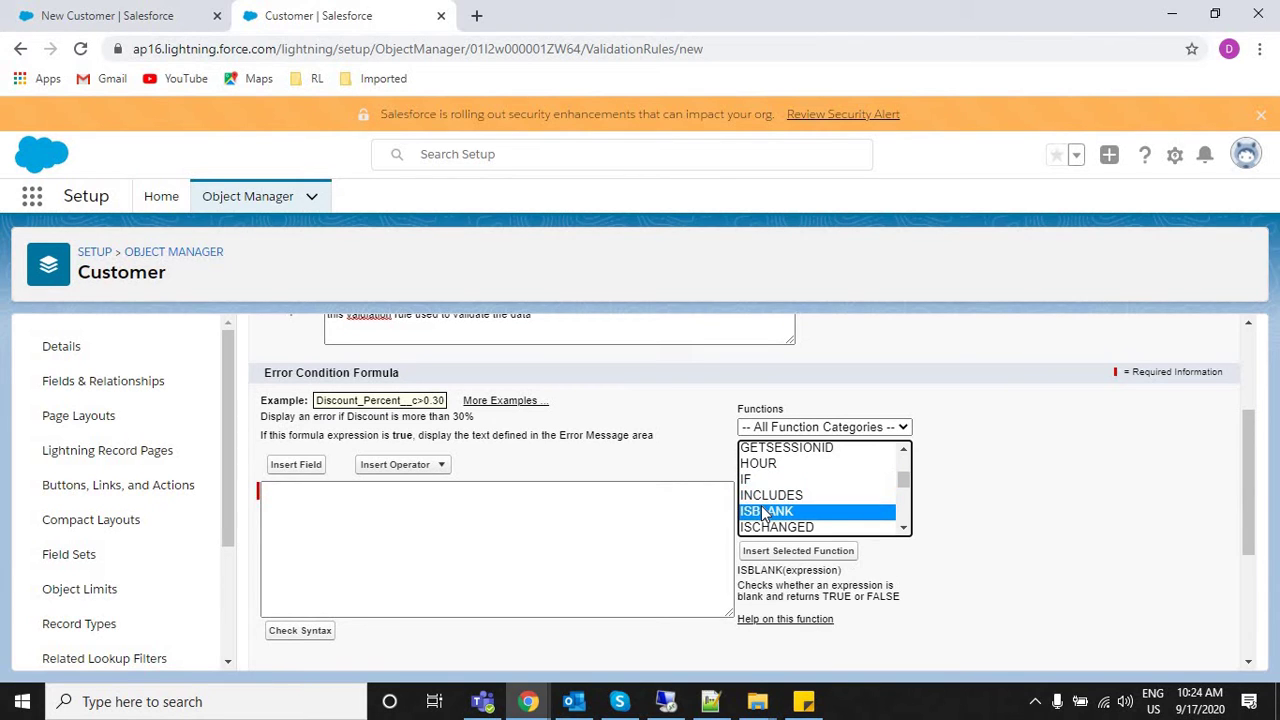
{"action": "left_click", "coordinate": [803, 555]}
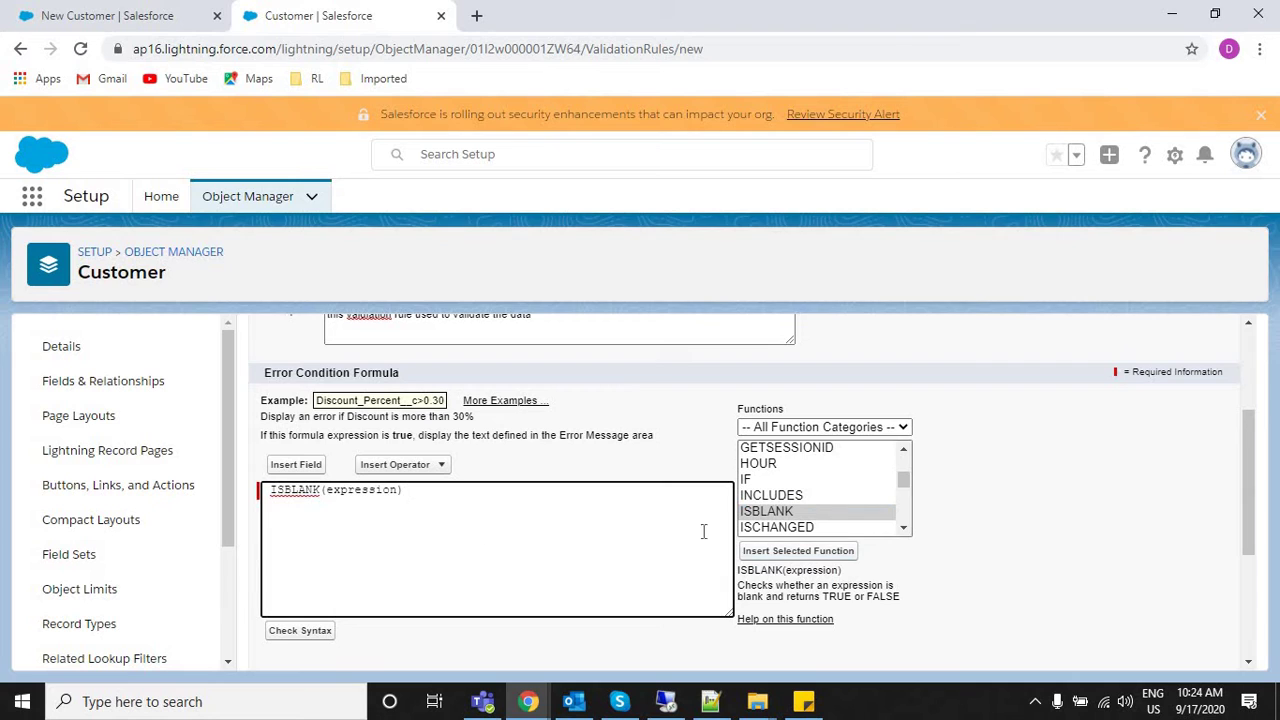
Delete the 'expression' placeholder inside ISBLANK().
{"action": "left_click", "coordinate": [765, 514]}
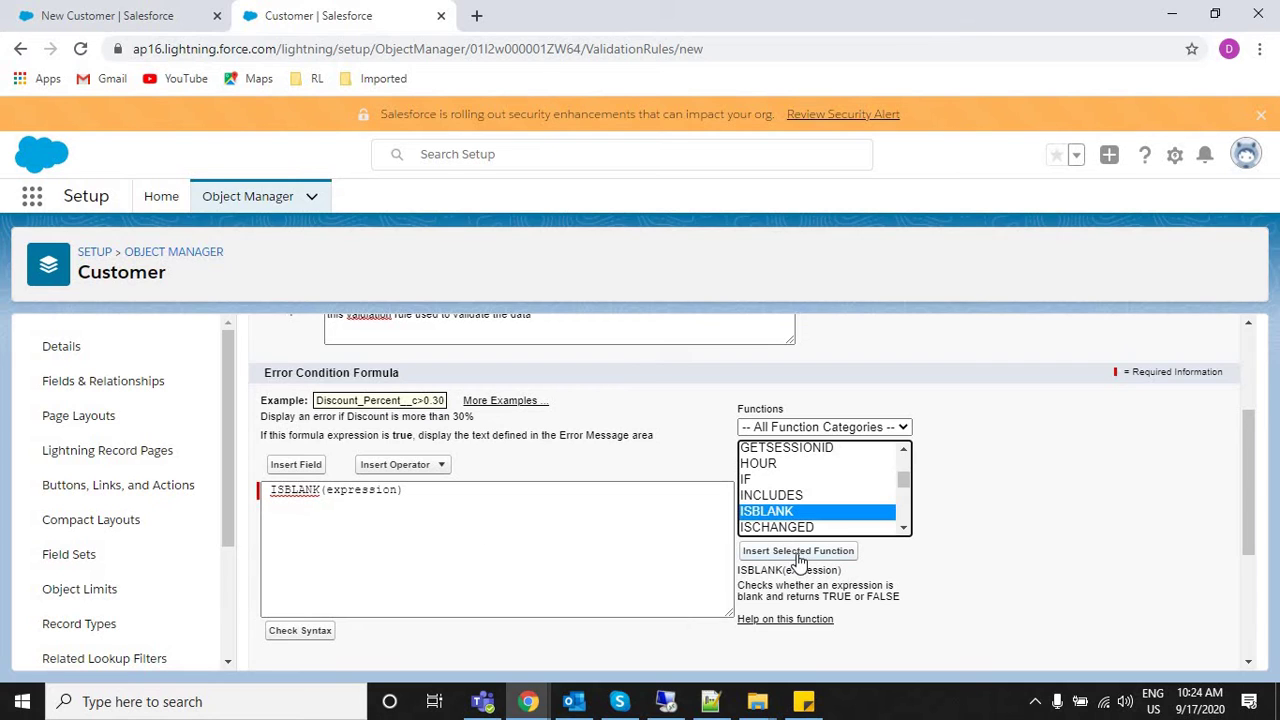
{"action": "triple_click", "coordinate": [303, 490]}
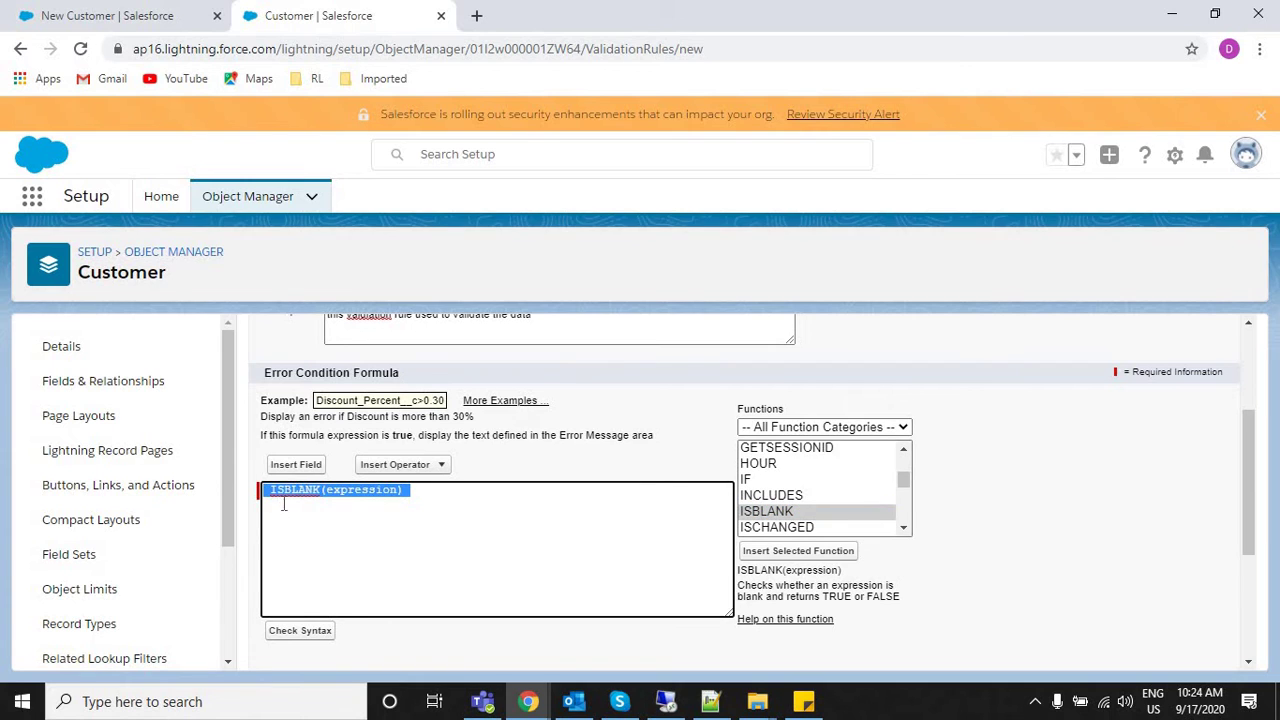
{"action": "left_click", "coordinate": [273, 497]}
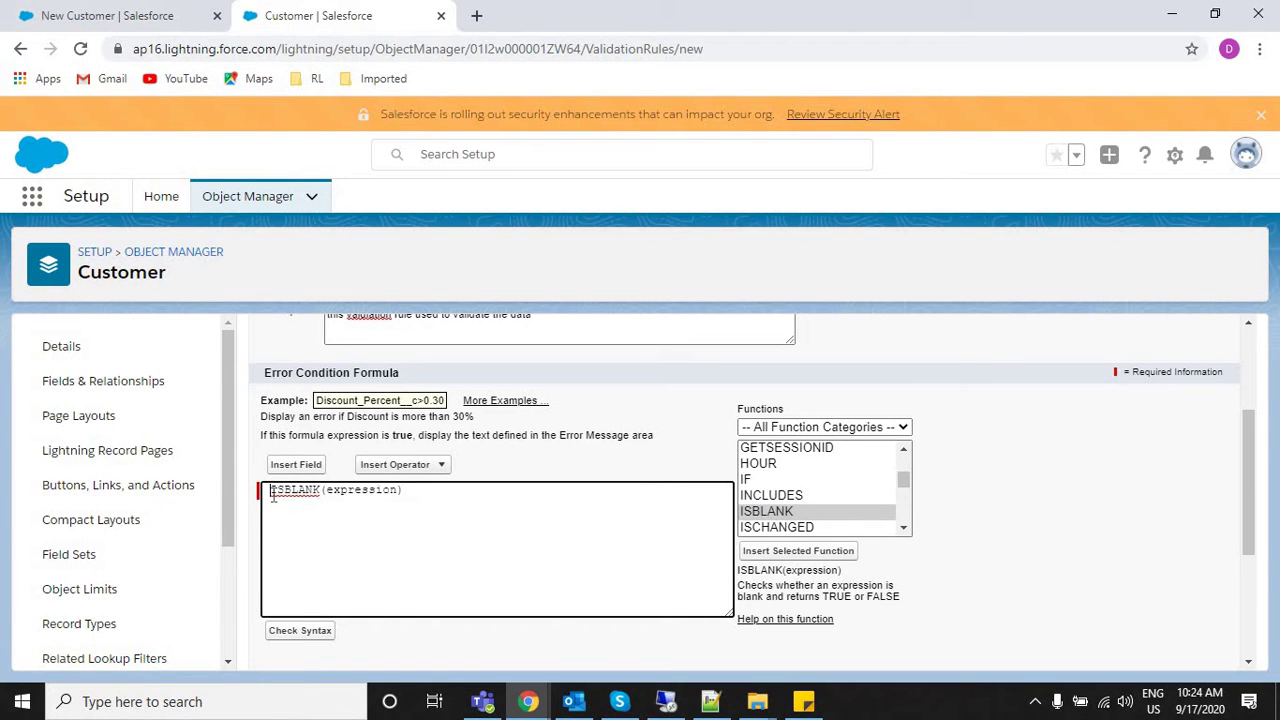
{"action": "double_click", "coordinate": [357, 490]}
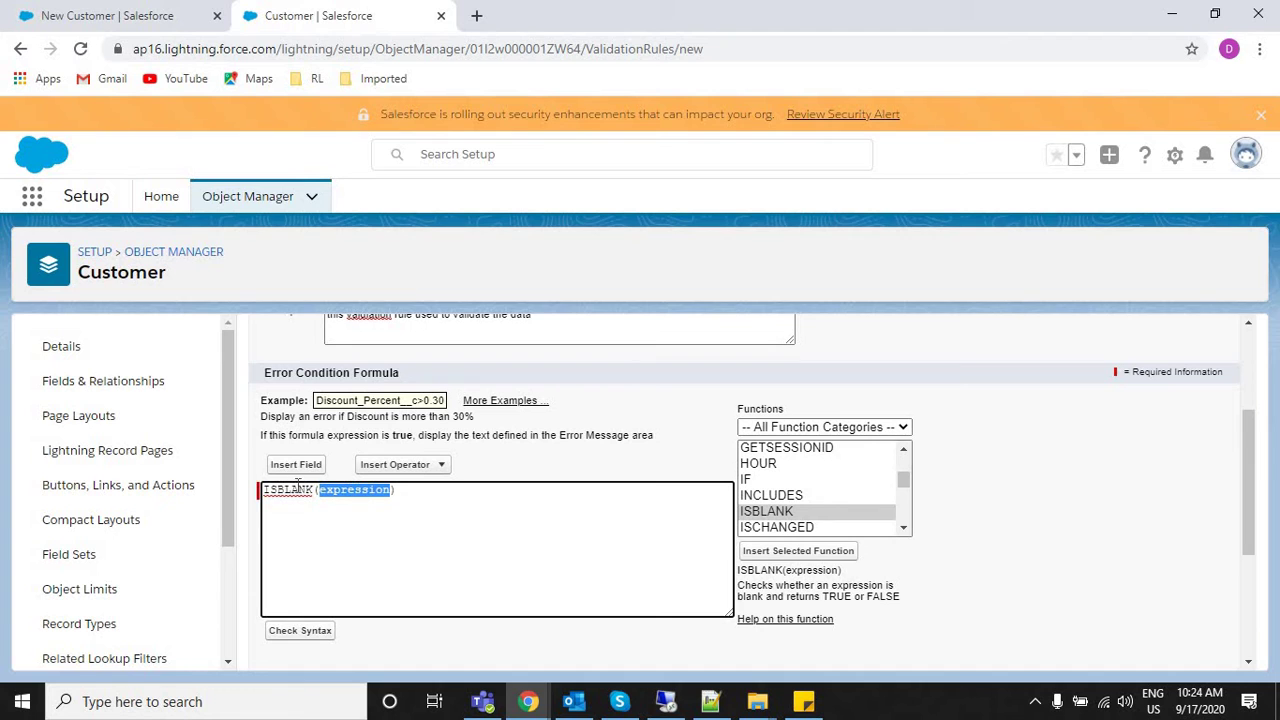
{"action": "key", "text": "BackSpace"}
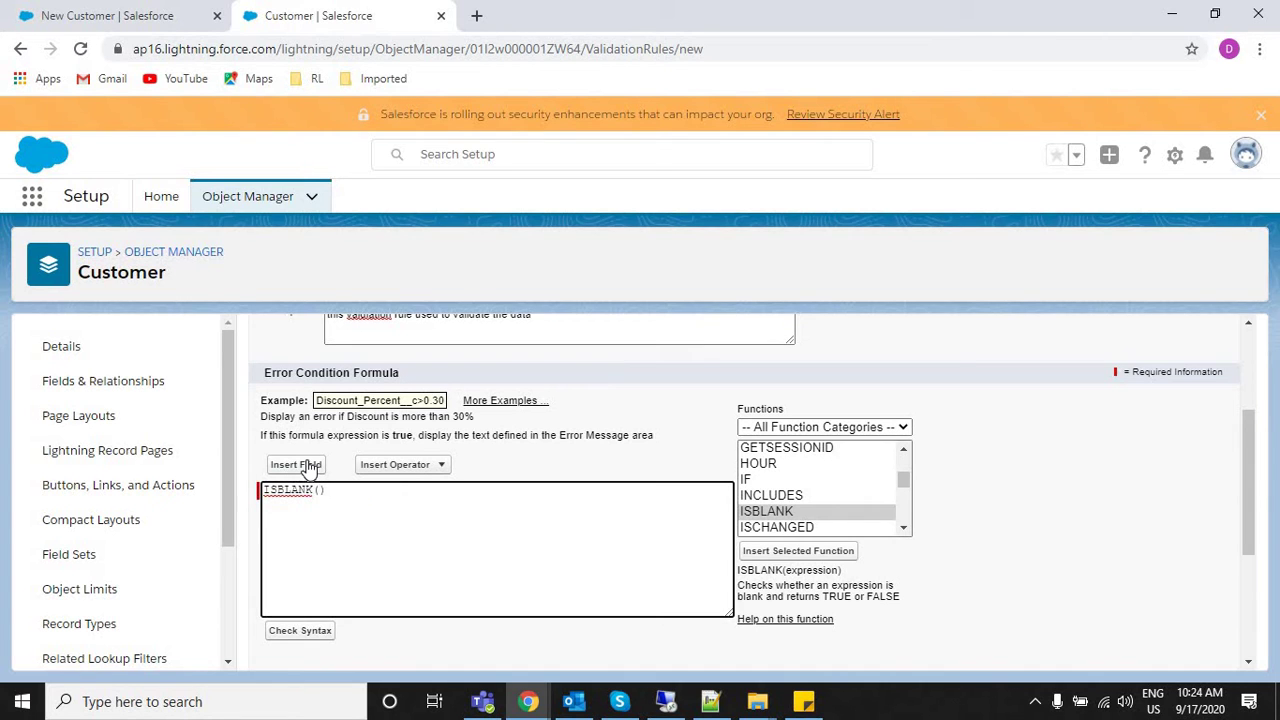
Insert the Customer Phone Number field so the formula reads ISBLANK( PhoneNumber__c ).
{"action": "left_click", "coordinate": [300, 465]}
{"action": "left_click", "coordinate": [546, 455]}
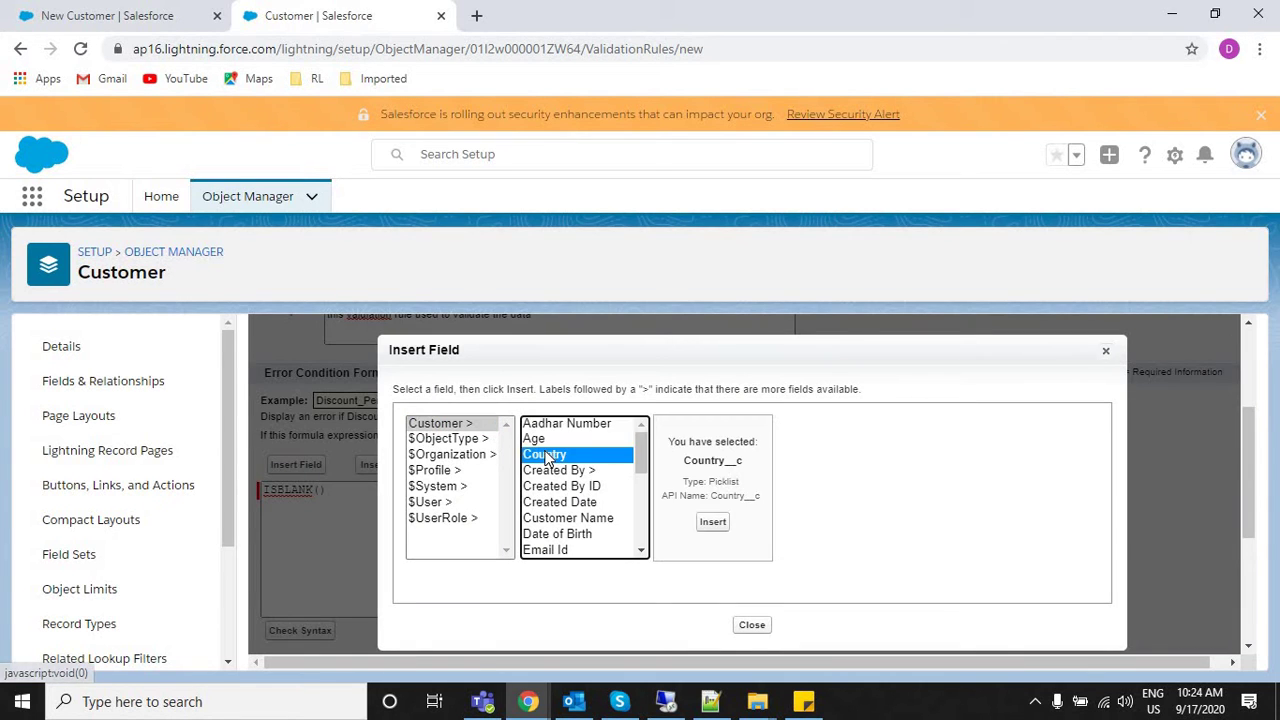
{"action": "key", "text": "p"}
{"action": "key", "text": "Down"}
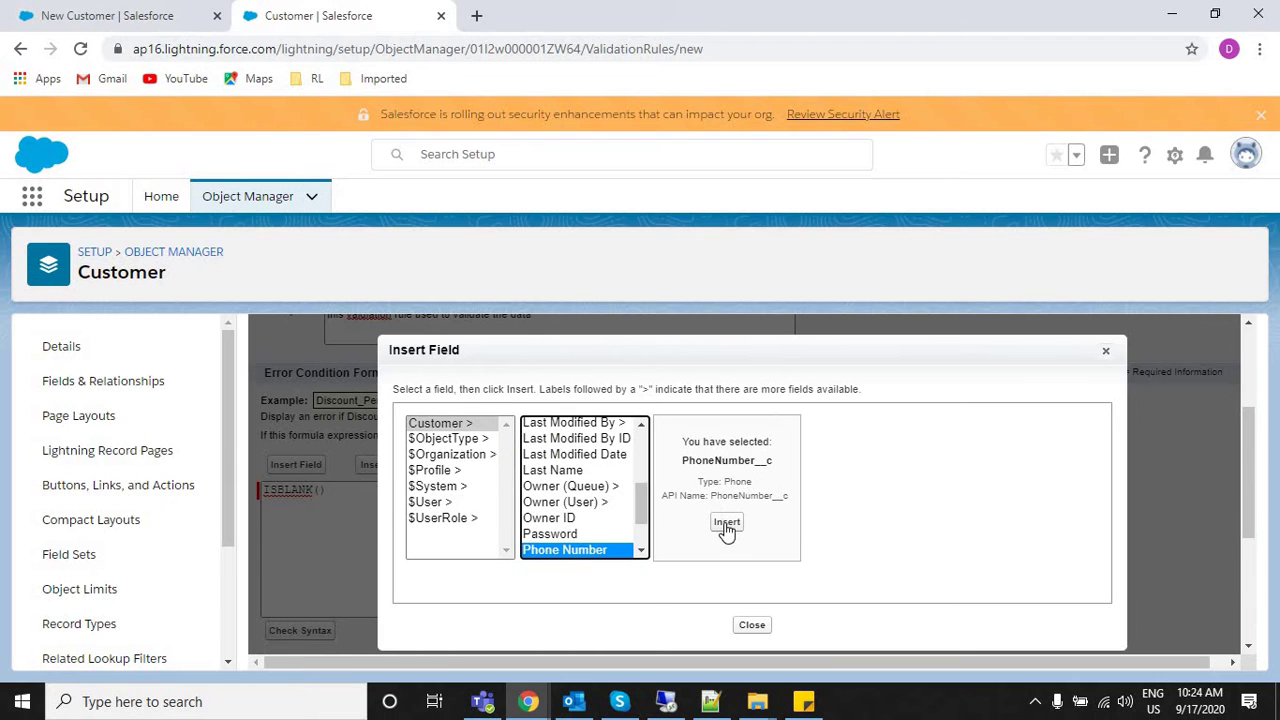
{"action": "left_click", "coordinate": [724, 522]}
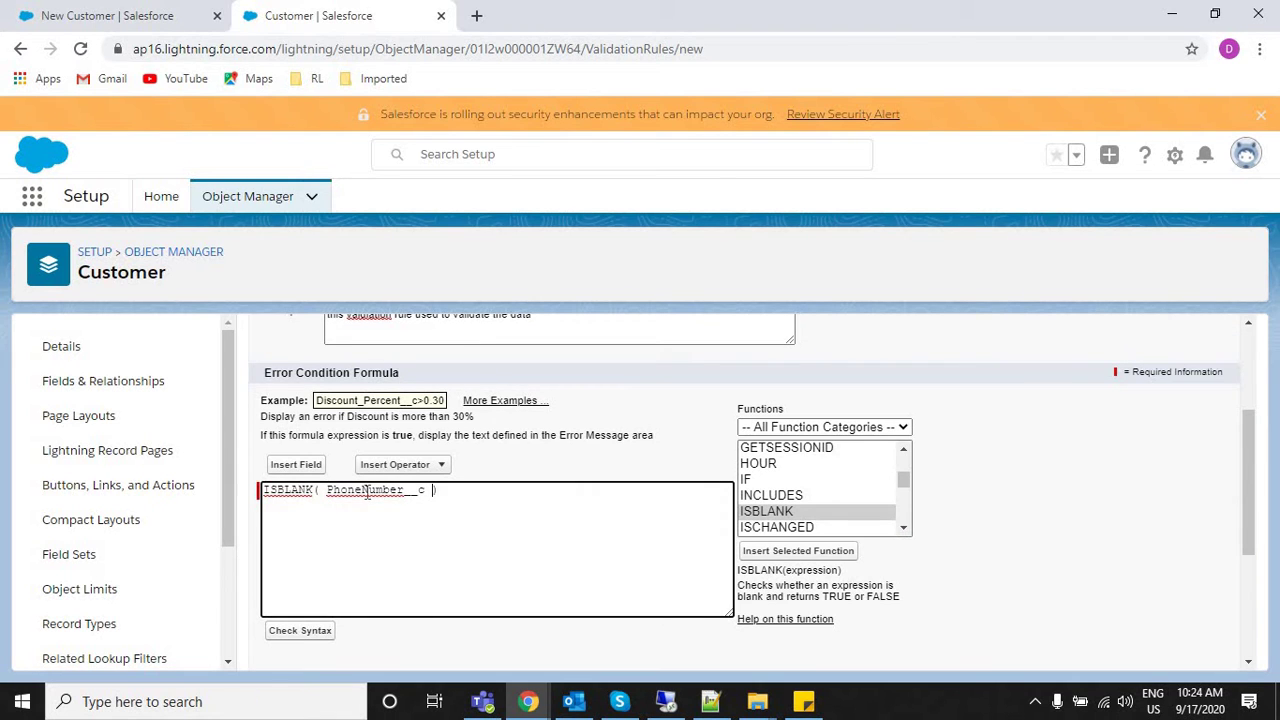
{"action": "key", "text": "ctrl+a"}
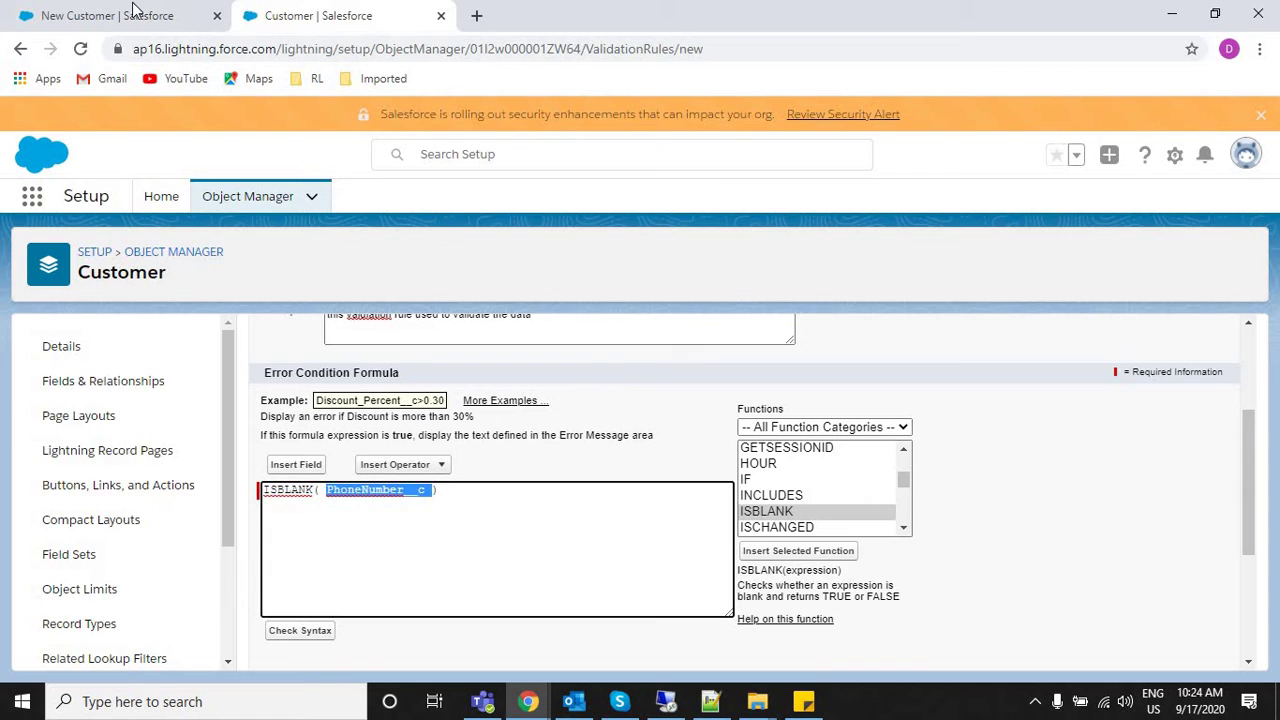
{"action": "key", "text": "ctrl+Tab"}
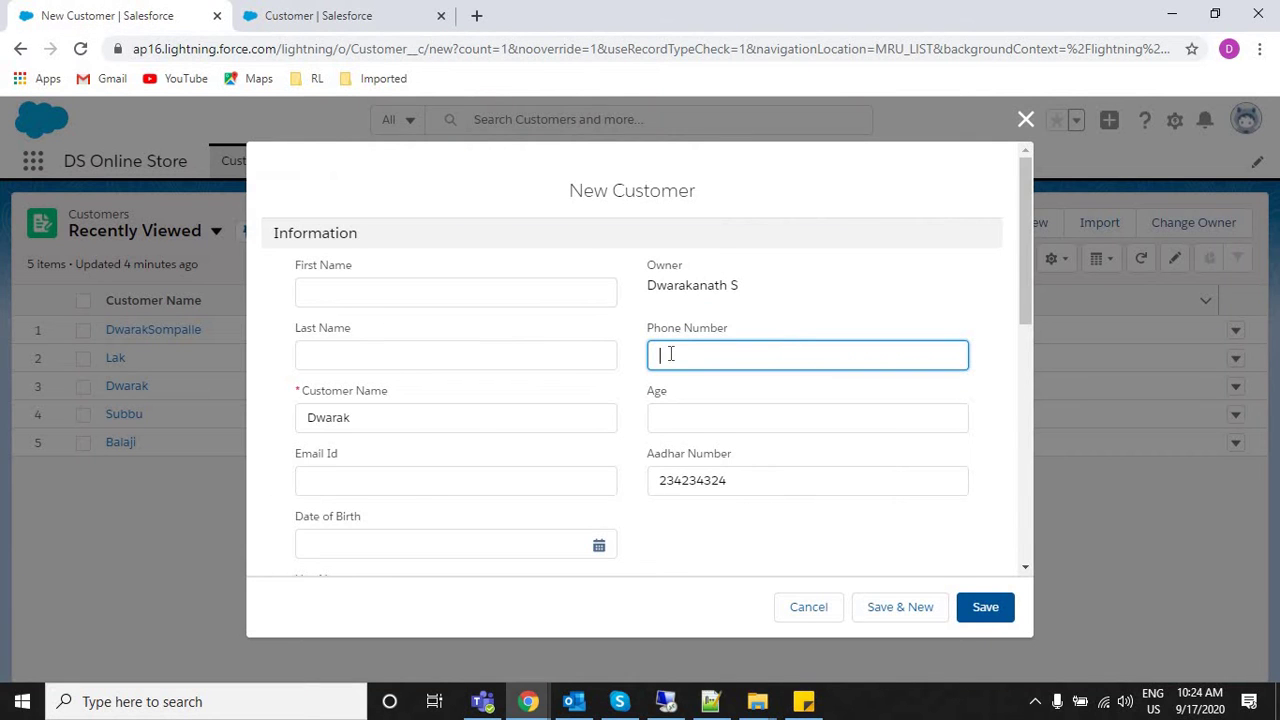
Put test text 'kdsflkadsf' in Phone Number, then return to the rule editor.
{"action": "type", "text": "kdsflkadsfl"}
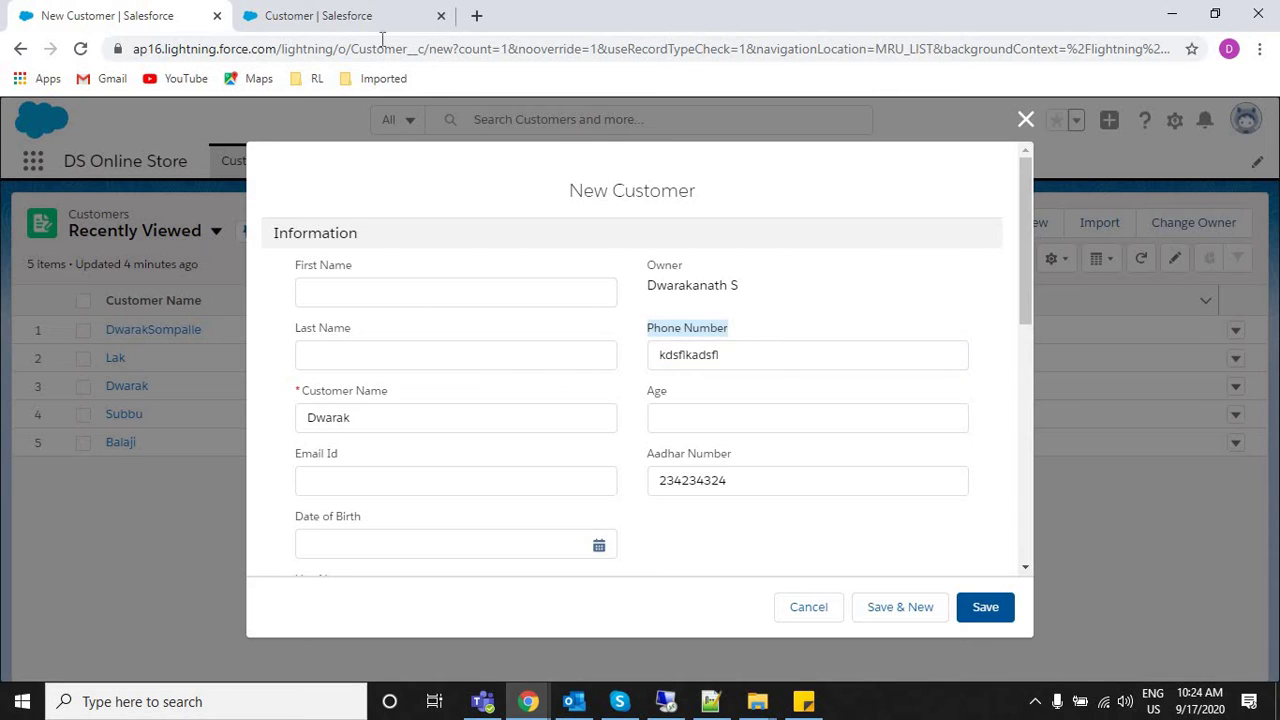
{"action": "left_click", "coordinate": [355, 15]}
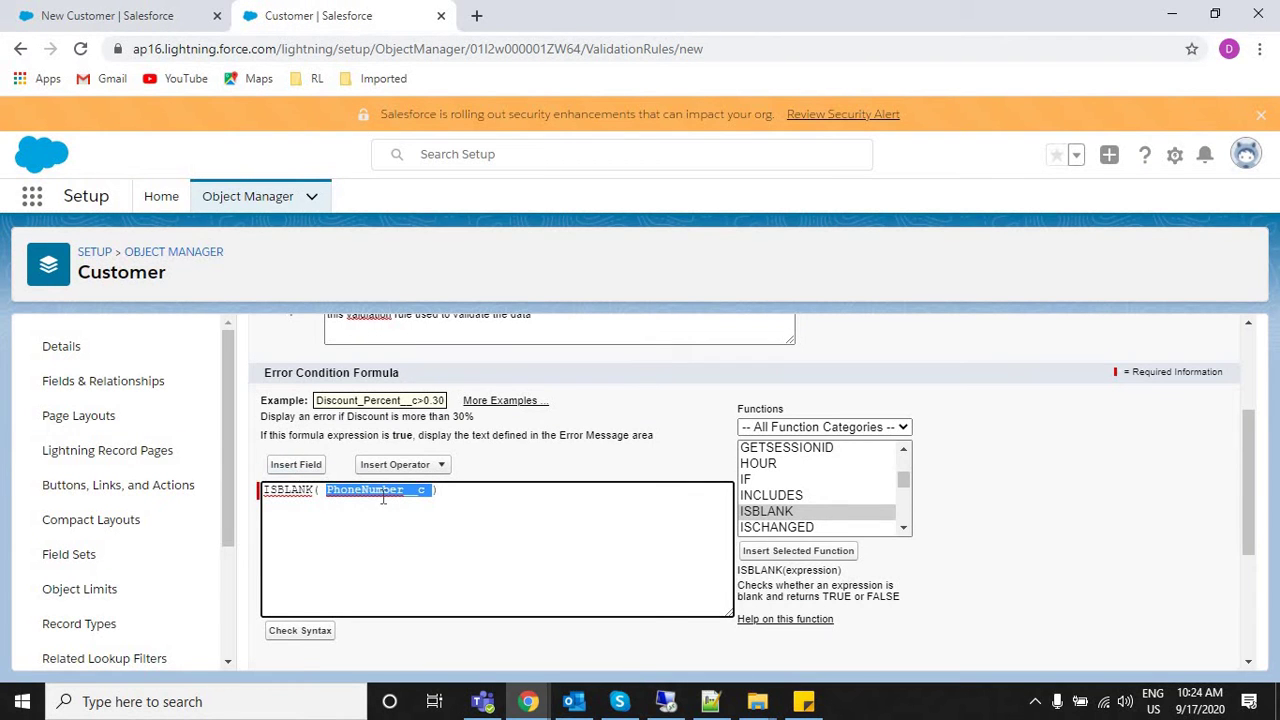
Open the Customer object's Fields & Relationships list in a new browser tab.
{"action": "right_click", "coordinate": [66, 383]}
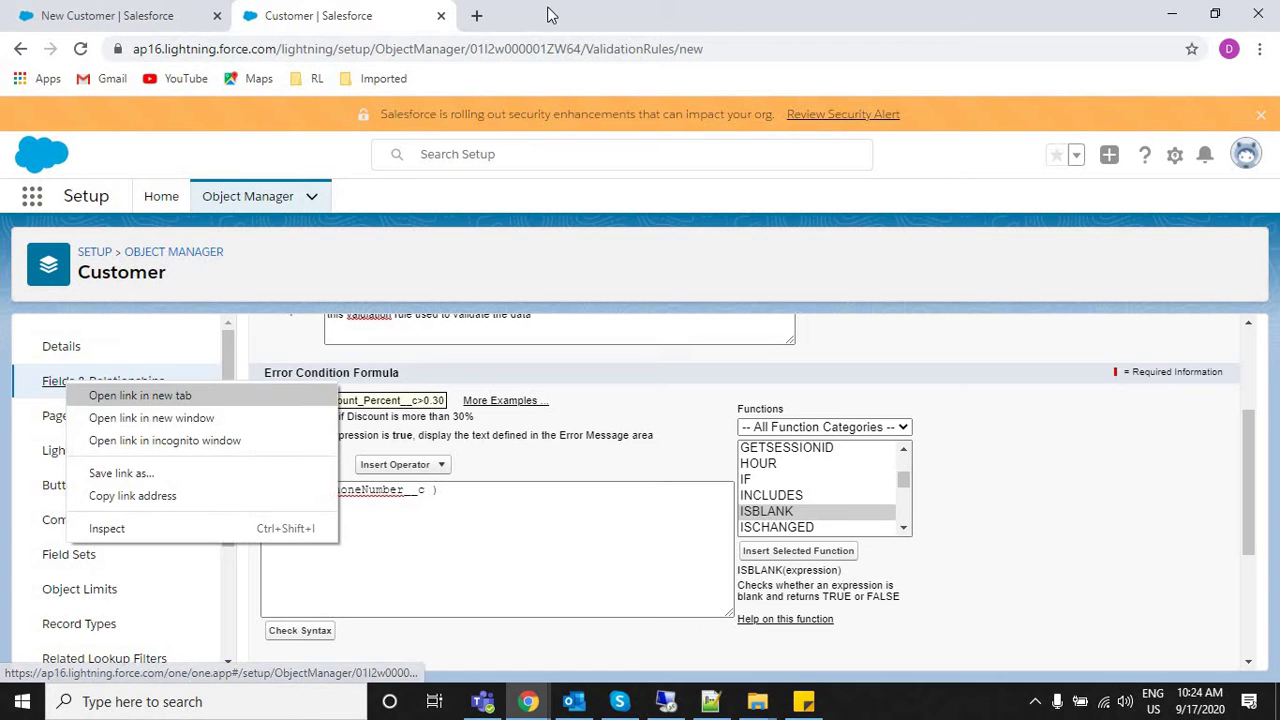
{"action": "key", "text": "Return"}
{"action": "left_click", "coordinate": [545, 15]}
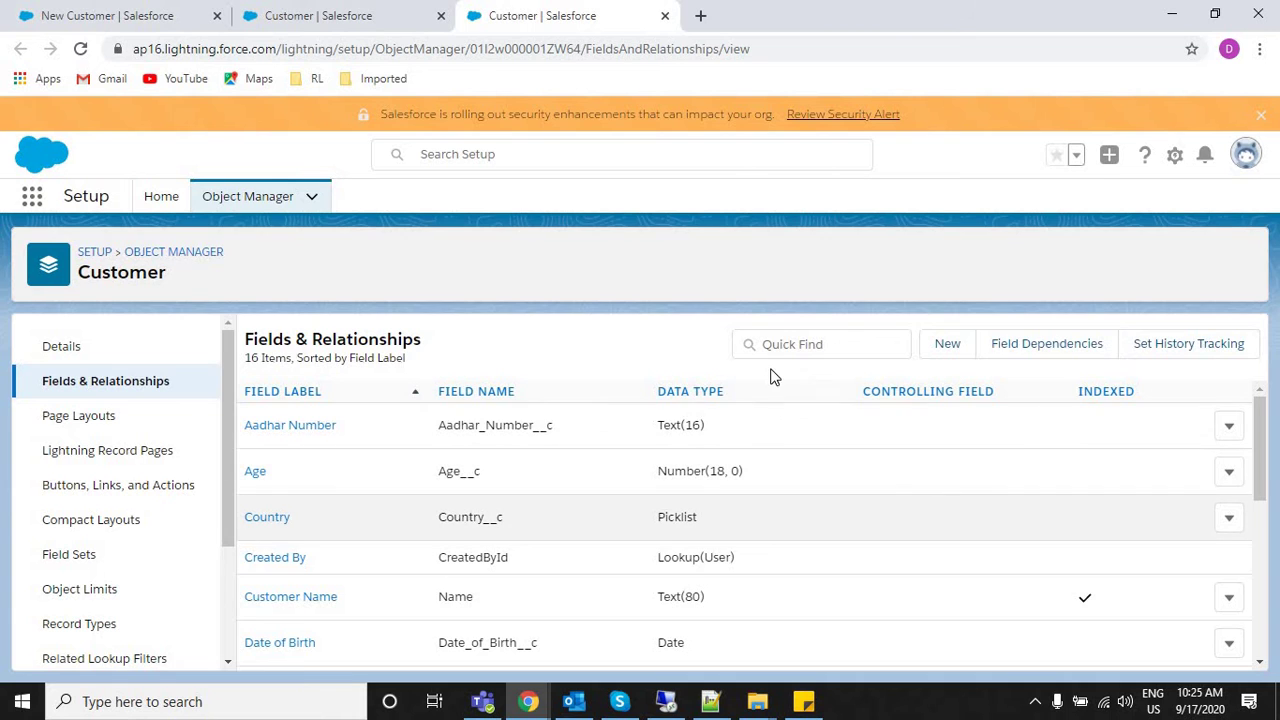
Filter the Customer fields by 'phone' and confirm the Phone Number API name PhoneNumber__c.
{"action": "left_click", "coordinate": [774, 344]}
{"action": "type", "text": "phone"}
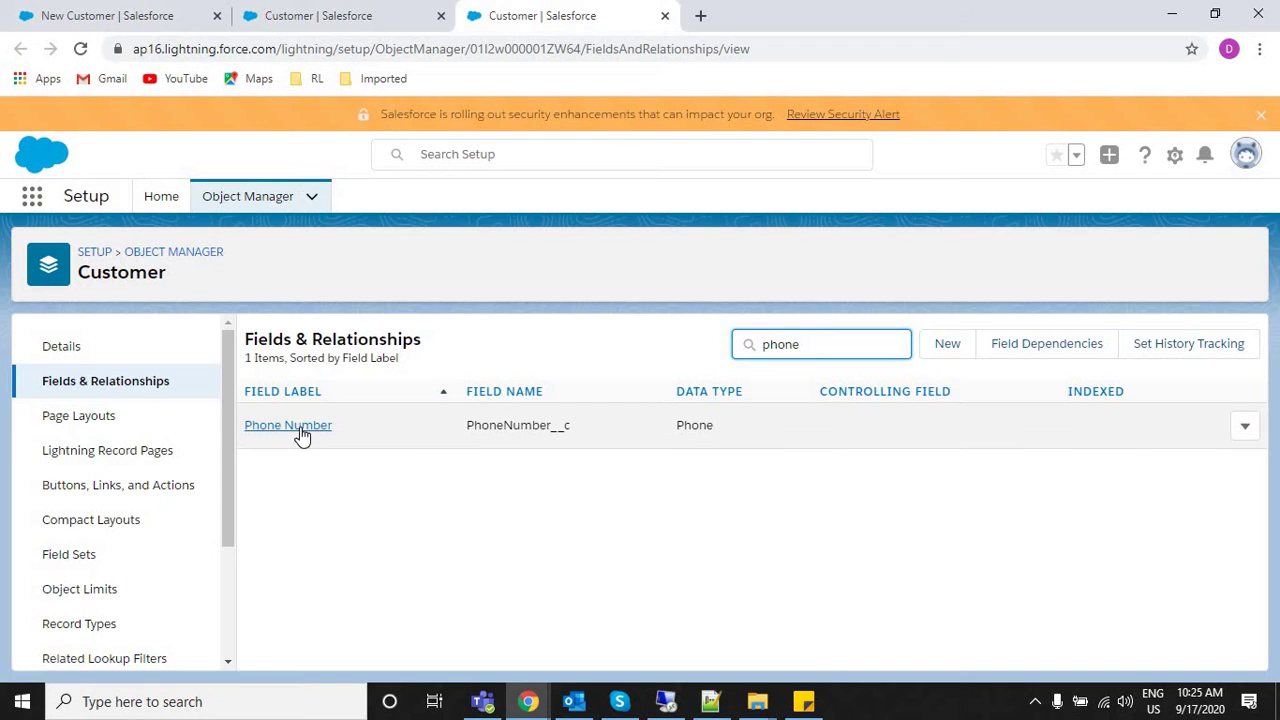
{"action": "left_click_drag", "start_coordinate": [334, 425], "coordinate": [246, 424]}
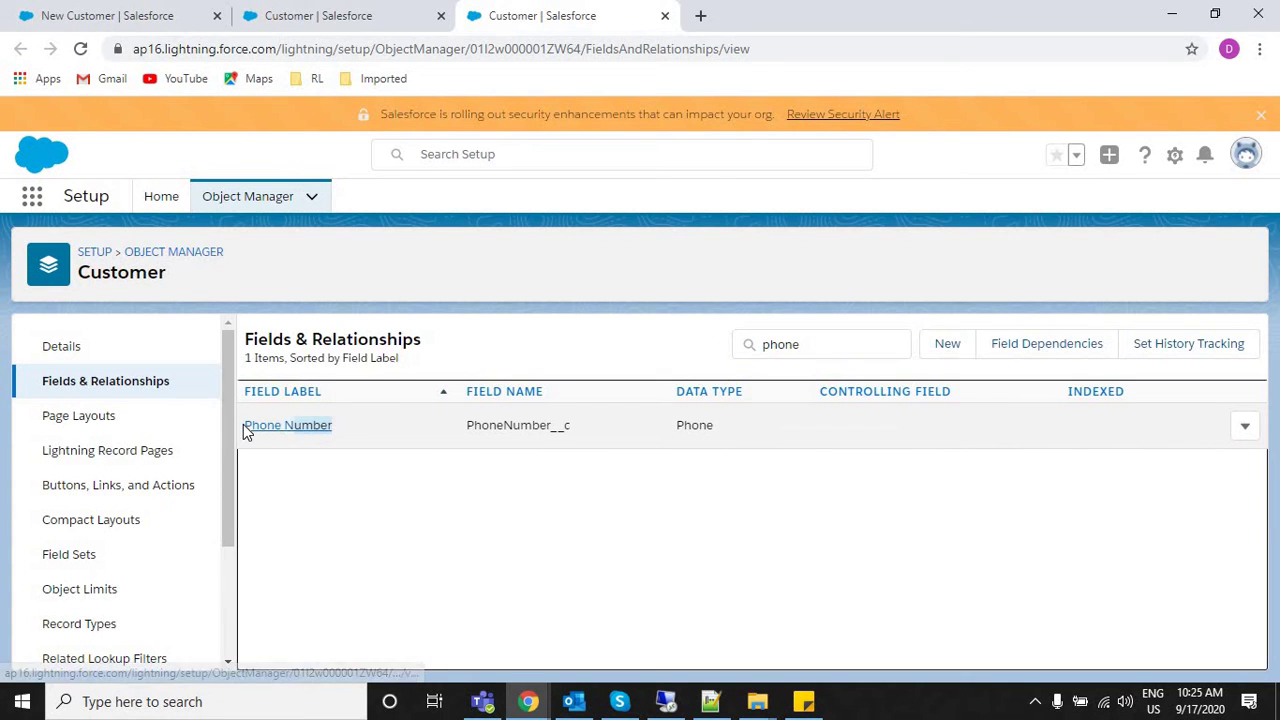
{"action": "left_click", "coordinate": [110, 15]}
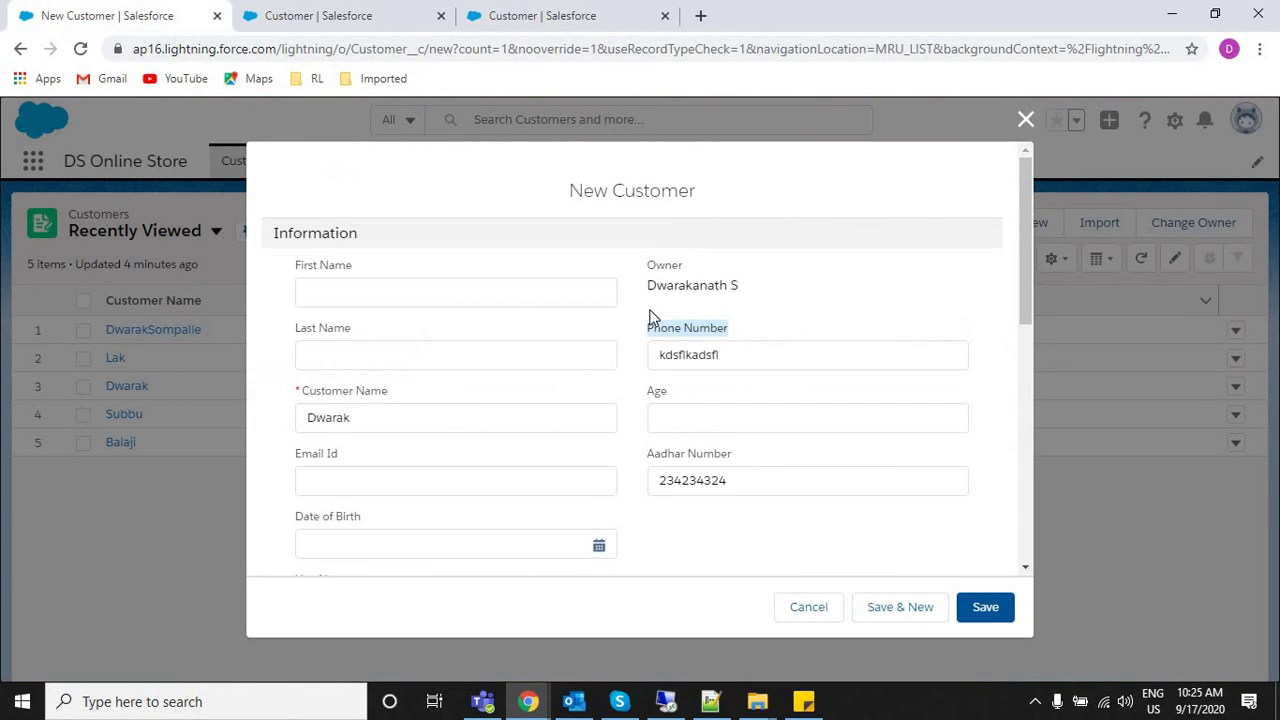
{"action": "left_click", "coordinate": [505, 12]}
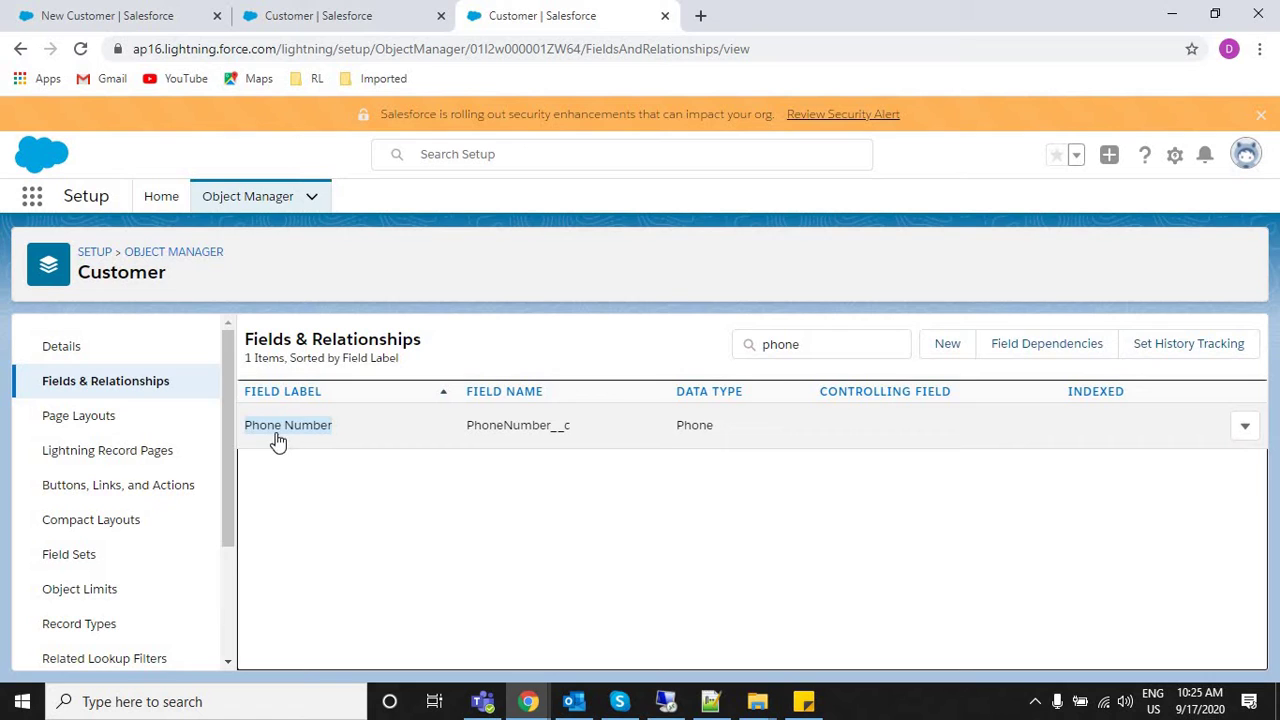
{"action": "double_click", "coordinate": [557, 425]}
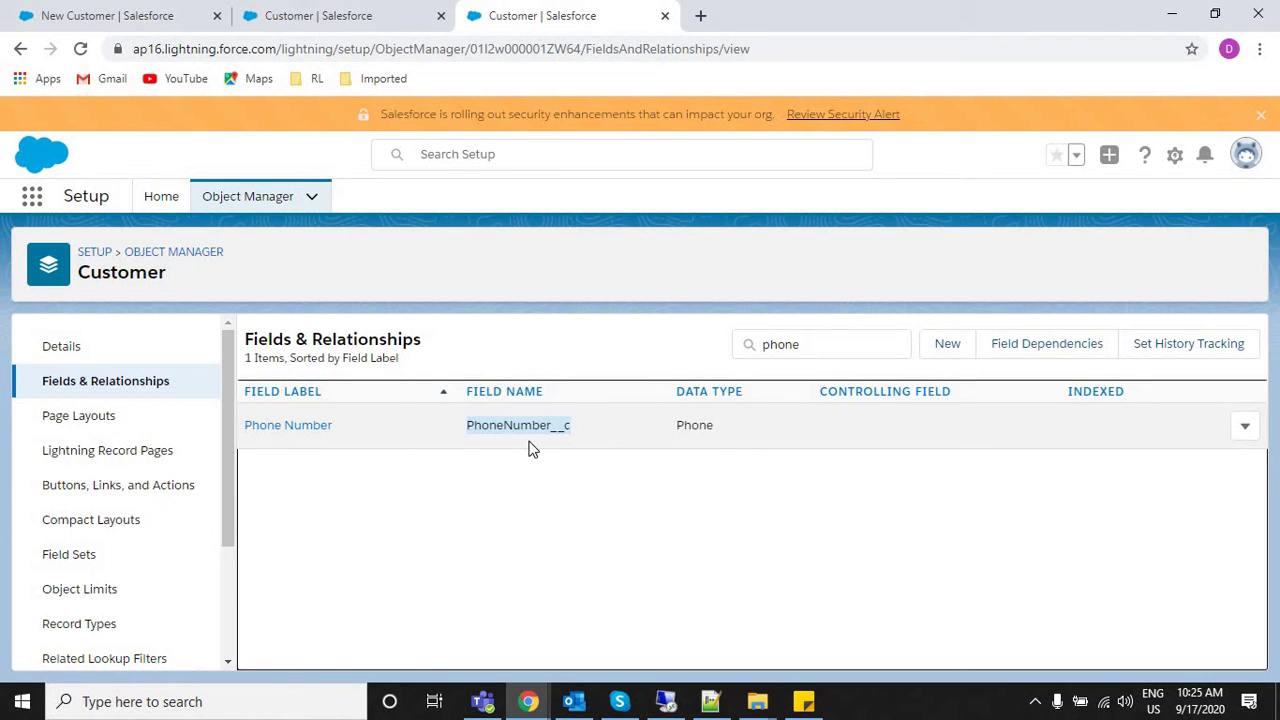
{"action": "left_click", "coordinate": [380, 18]}
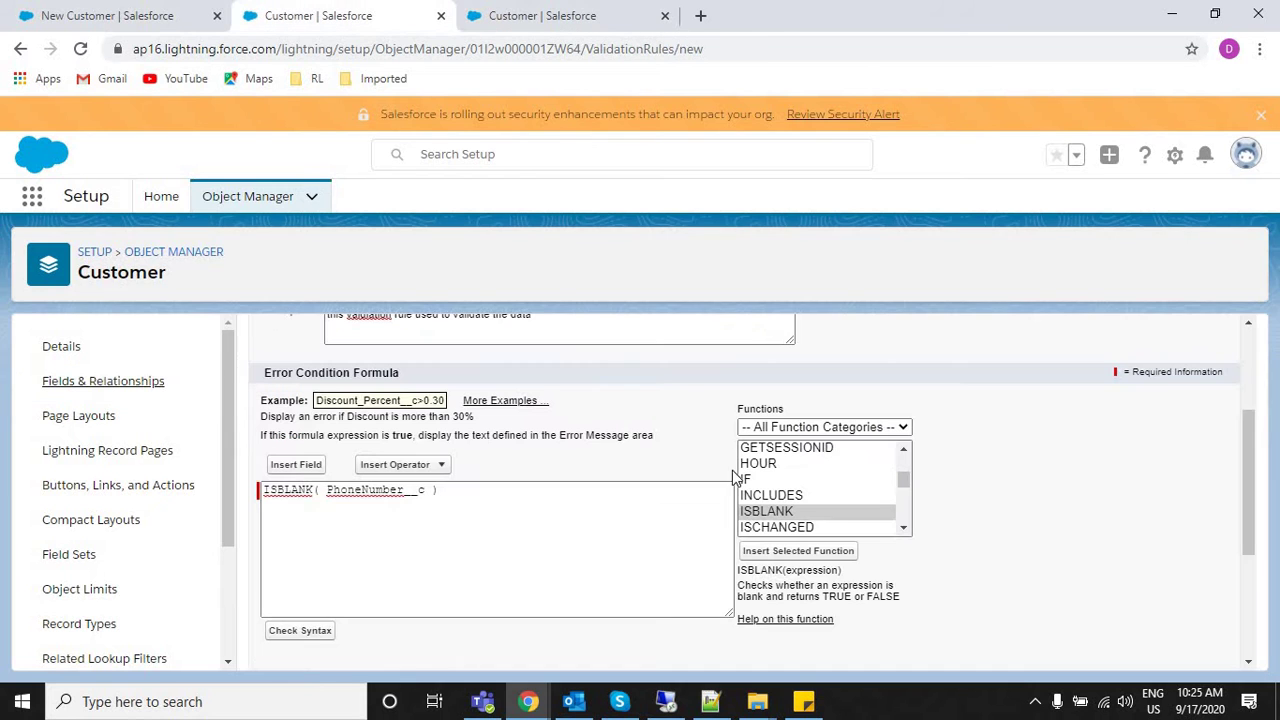
Replace PhoneNumber__c in the formula with 'phone number' and run a syntax check.
{"action": "double_click", "coordinate": [285, 489]}
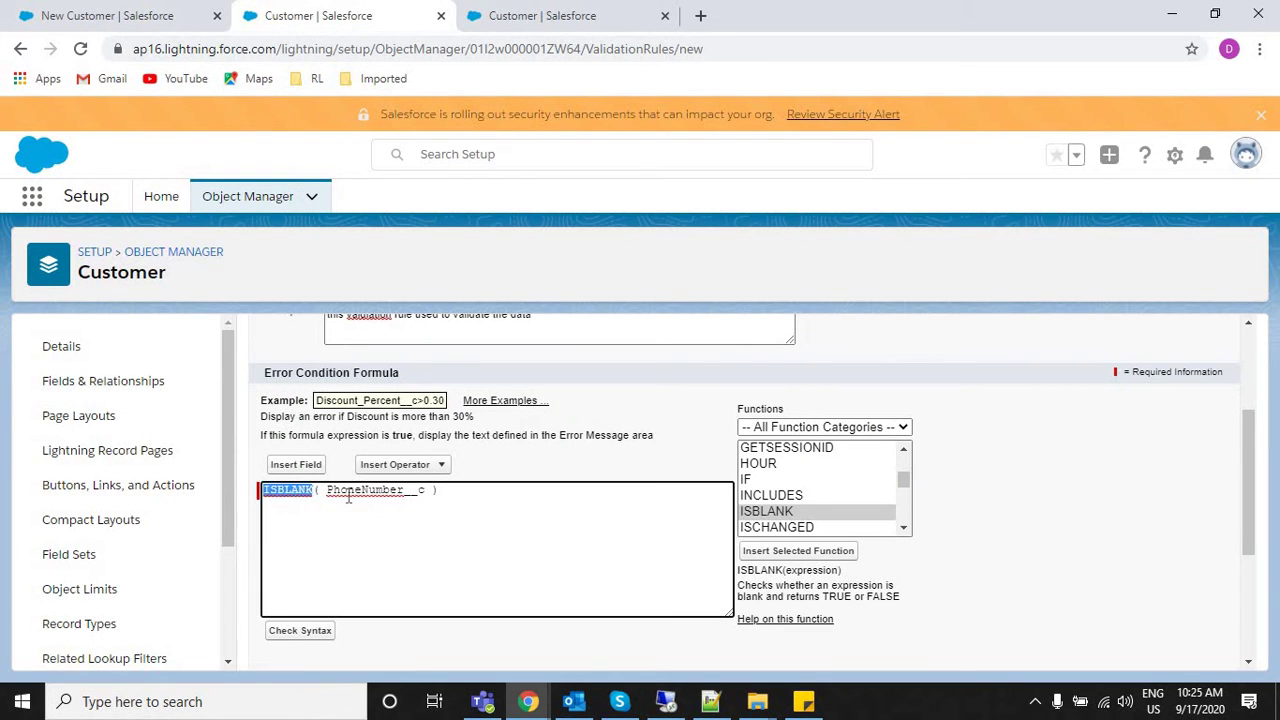
{"action": "double_click", "coordinate": [368, 490]}
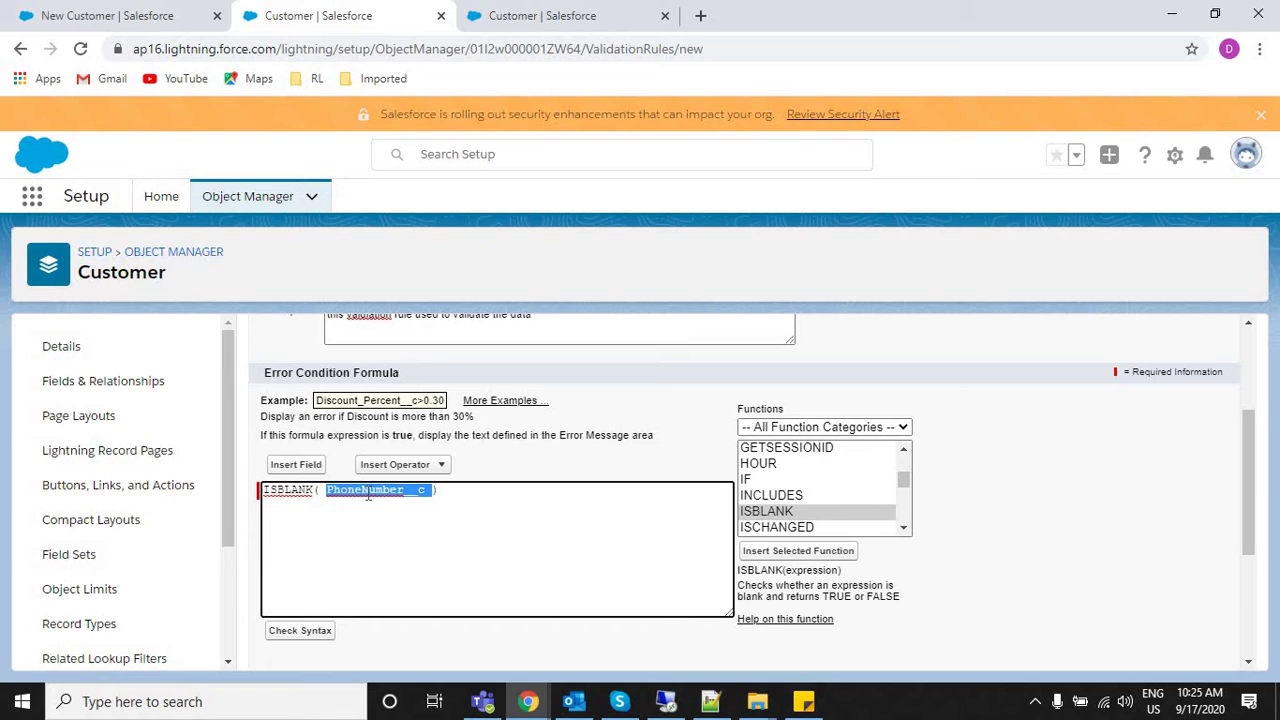
{"action": "key", "text": "BackSpace"}
{"action": "type", "text": "pho"}
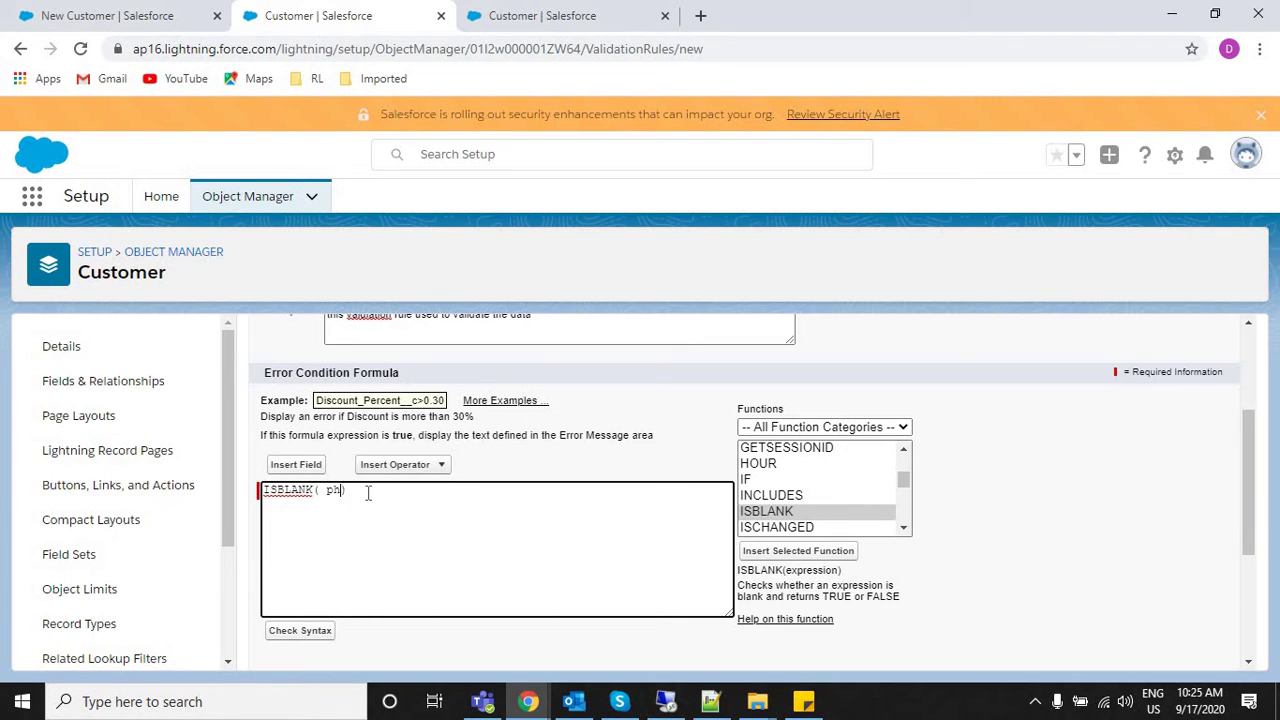
{"action": "type", "text": "ne number"}
{"action": "left_click", "coordinate": [300, 631]}
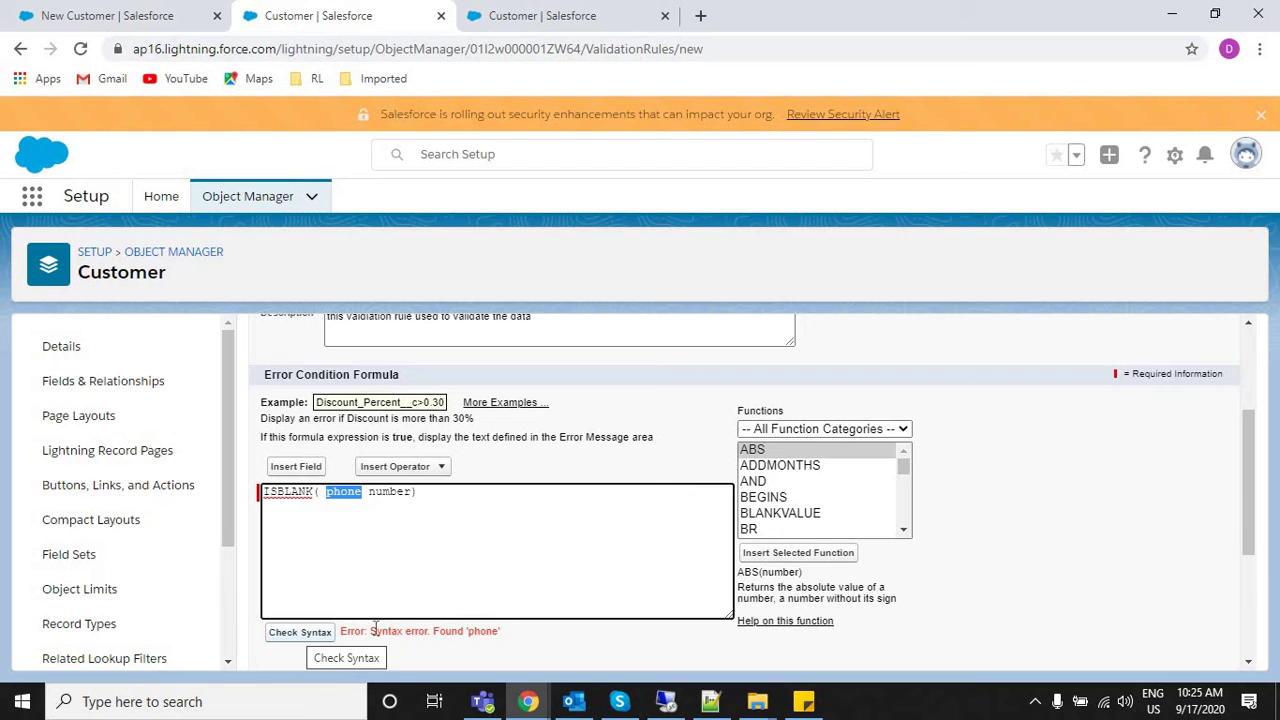
{"action": "left_click_drag", "start_coordinate": [376, 631], "coordinate": [497, 631]}
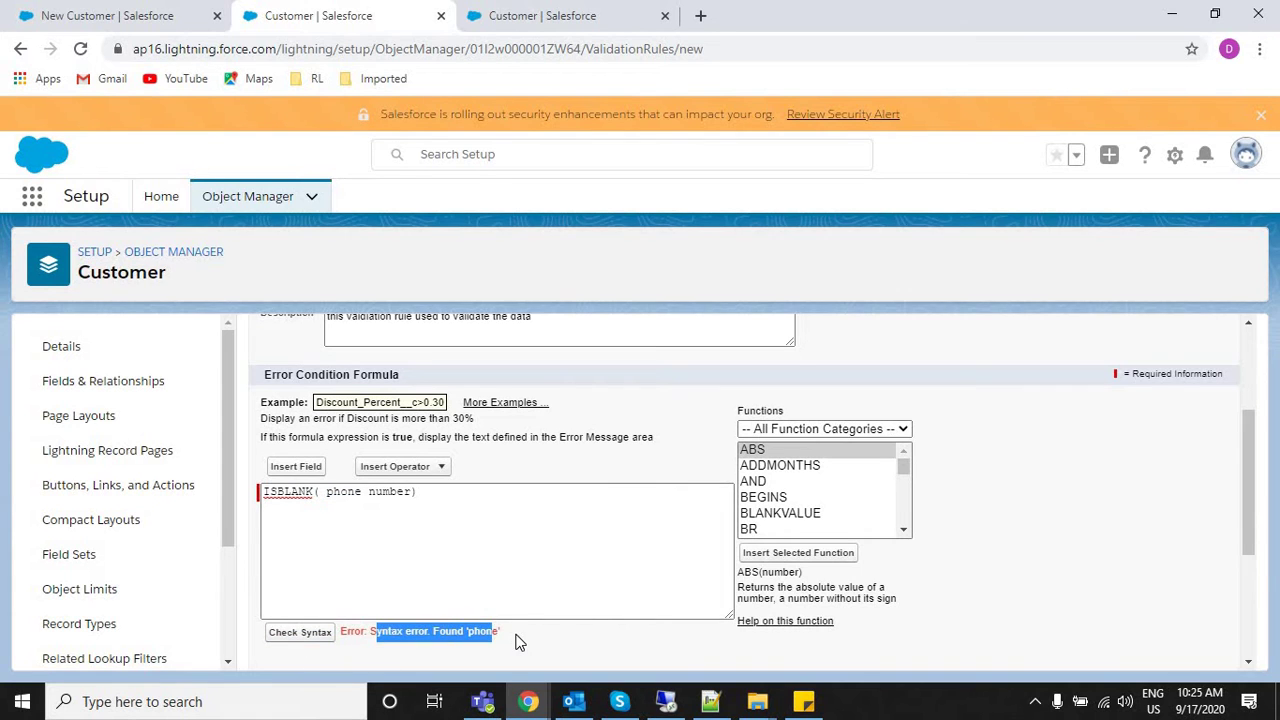
{"action": "left_click", "coordinate": [520, 638]}
Delete 'number' so the formula reads ISBLANK( phone), then recheck syntax.
{"action": "double_click", "coordinate": [341, 491]}
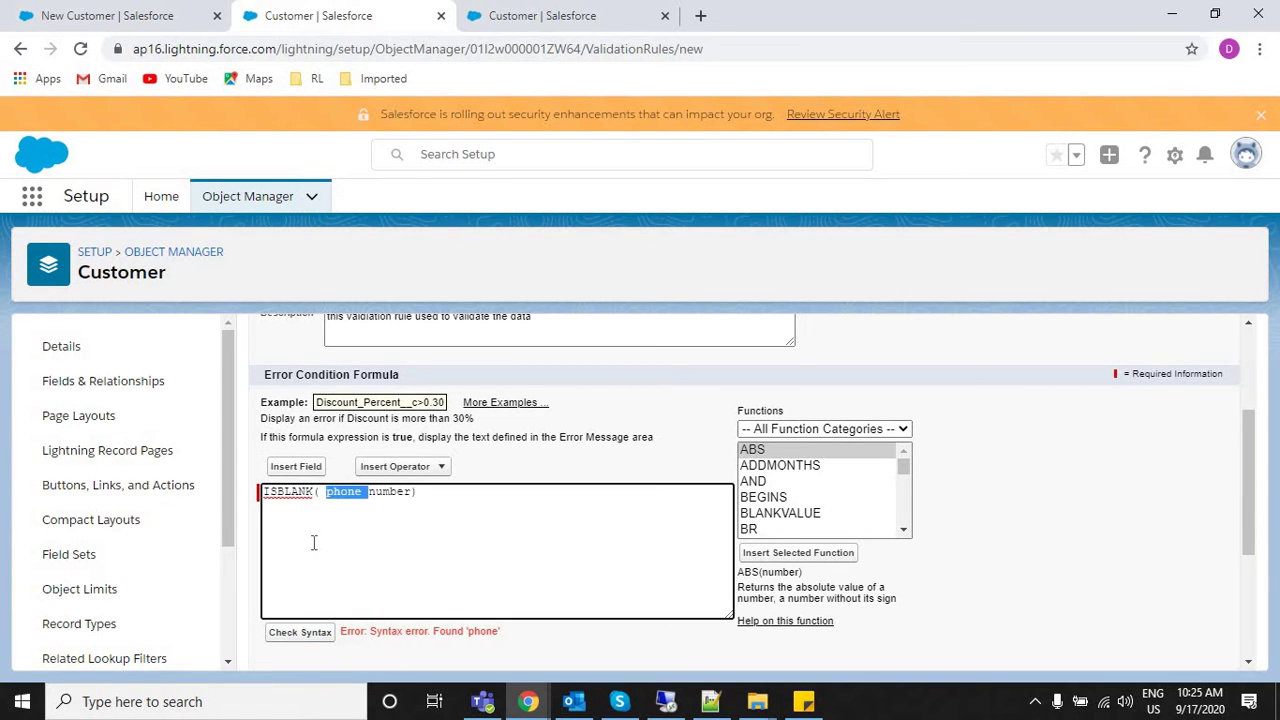
{"action": "double_click", "coordinate": [386, 491]}
{"action": "key", "text": "BackSpace"}
{"action": "key", "text": "BackSpace"}
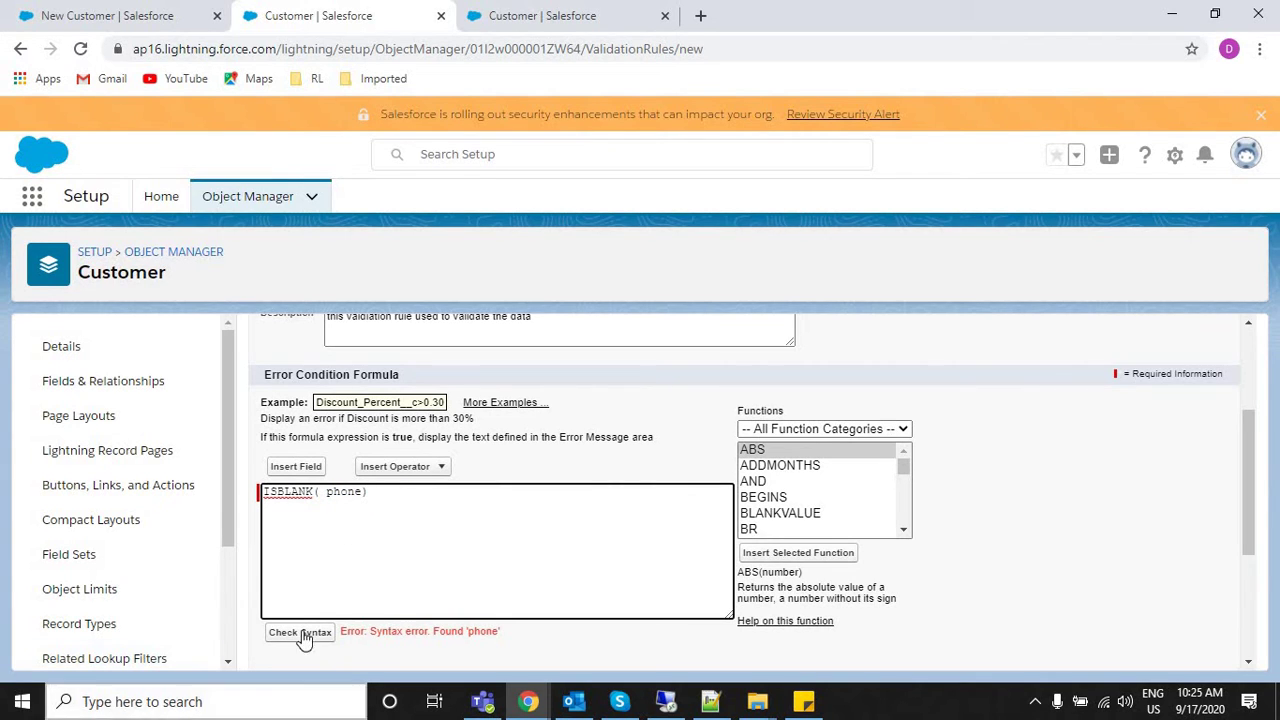
{"action": "left_click", "coordinate": [302, 631]}
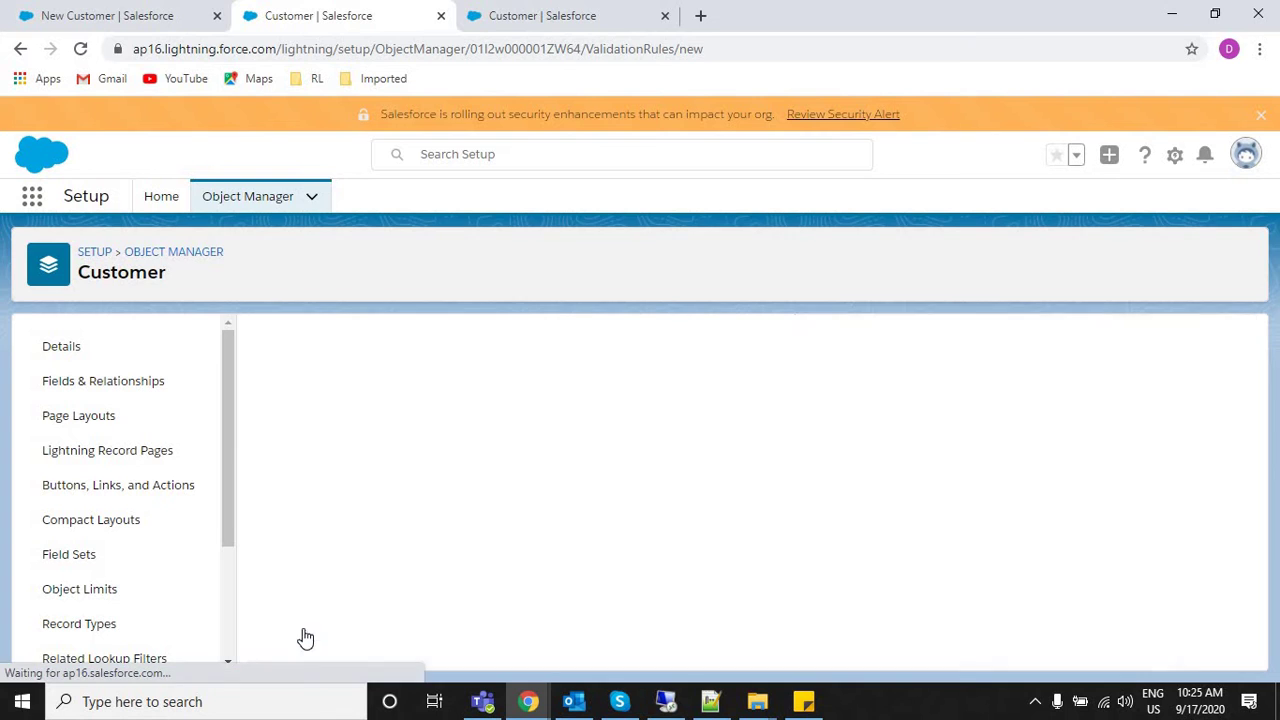
Replace 'phone' in the ISBLANK formula with 'PhoneNumber' after the field-does-not-exist error.
{"action": "left_click_drag", "start_coordinate": [430, 633], "coordinate": [572, 632]}
{"action": "double_click", "coordinate": [343, 492]}
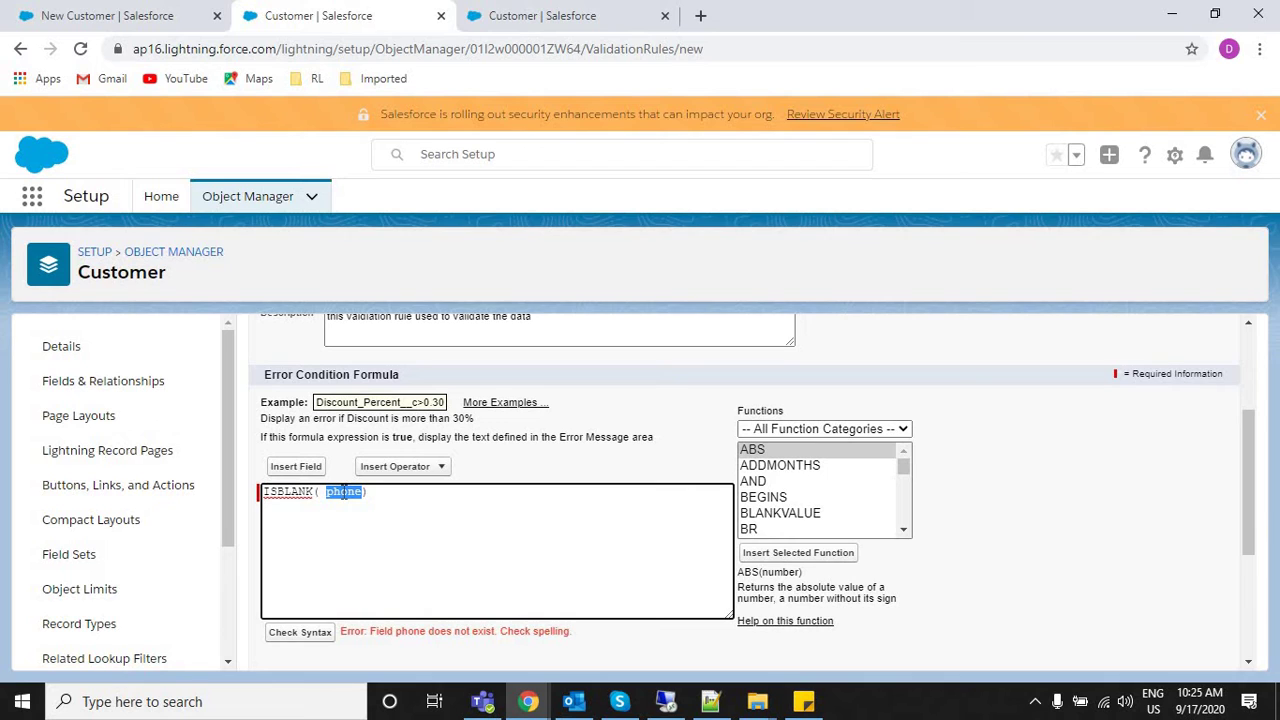
{"action": "double_click", "coordinate": [280, 492]}
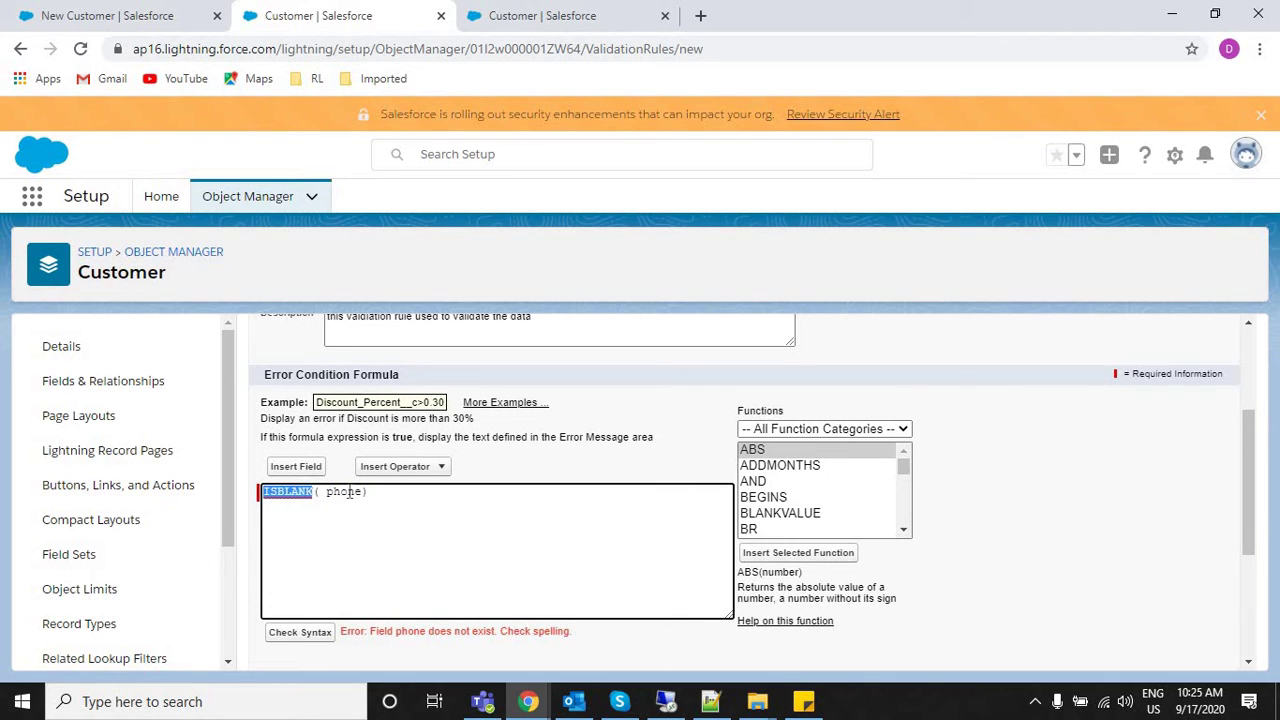
{"action": "double_click", "coordinate": [349, 492]}
{"action": "type", "text": "PhoneNum"}
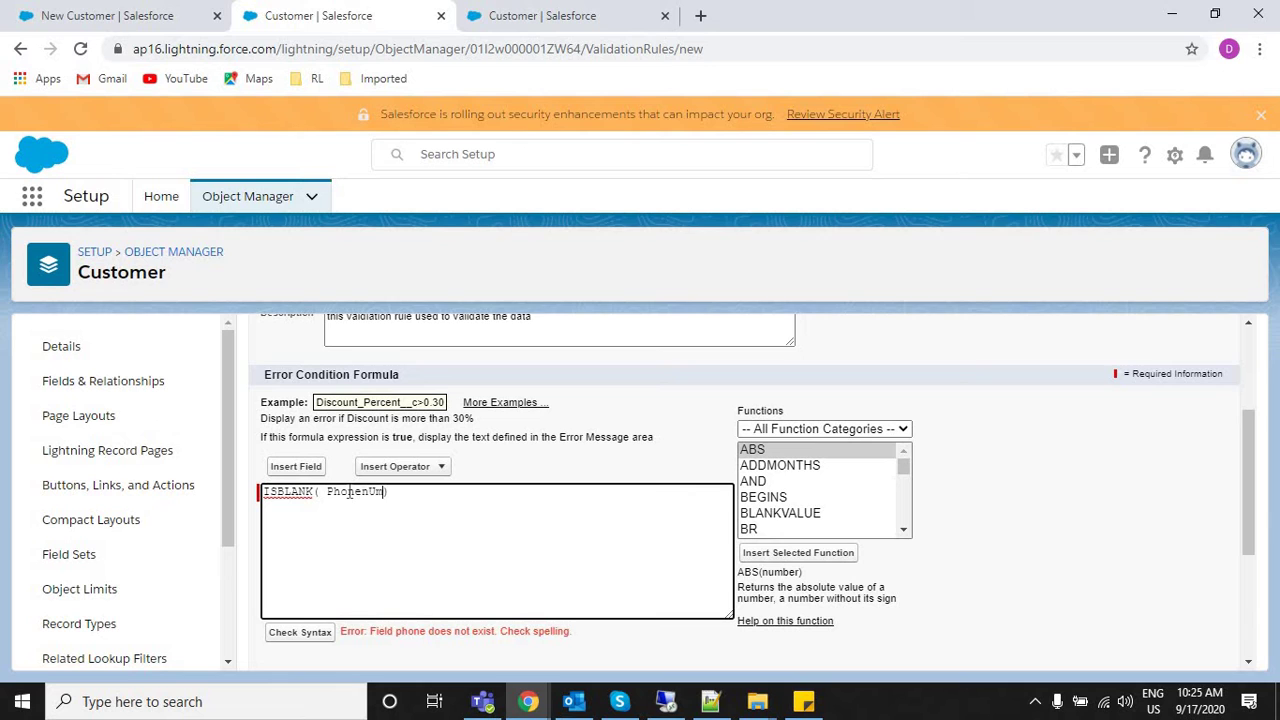
{"action": "type", "text": "ber"}
Compare with the Phone Number label on the New Customer form, then clear the whole formula.
{"action": "left_click", "coordinate": [128, 14]}
{"action": "left_click_drag", "start_coordinate": [648, 340], "coordinate": [658, 396]}
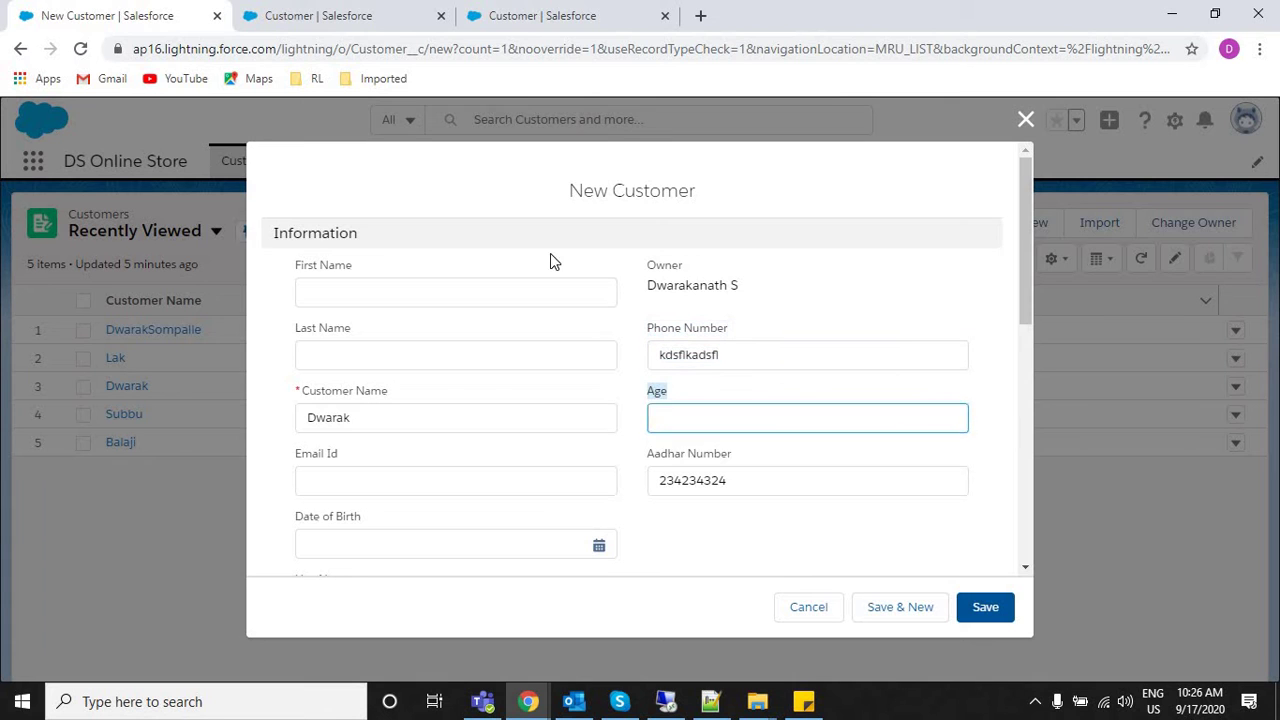
{"action": "left_click", "coordinate": [300, 14]}
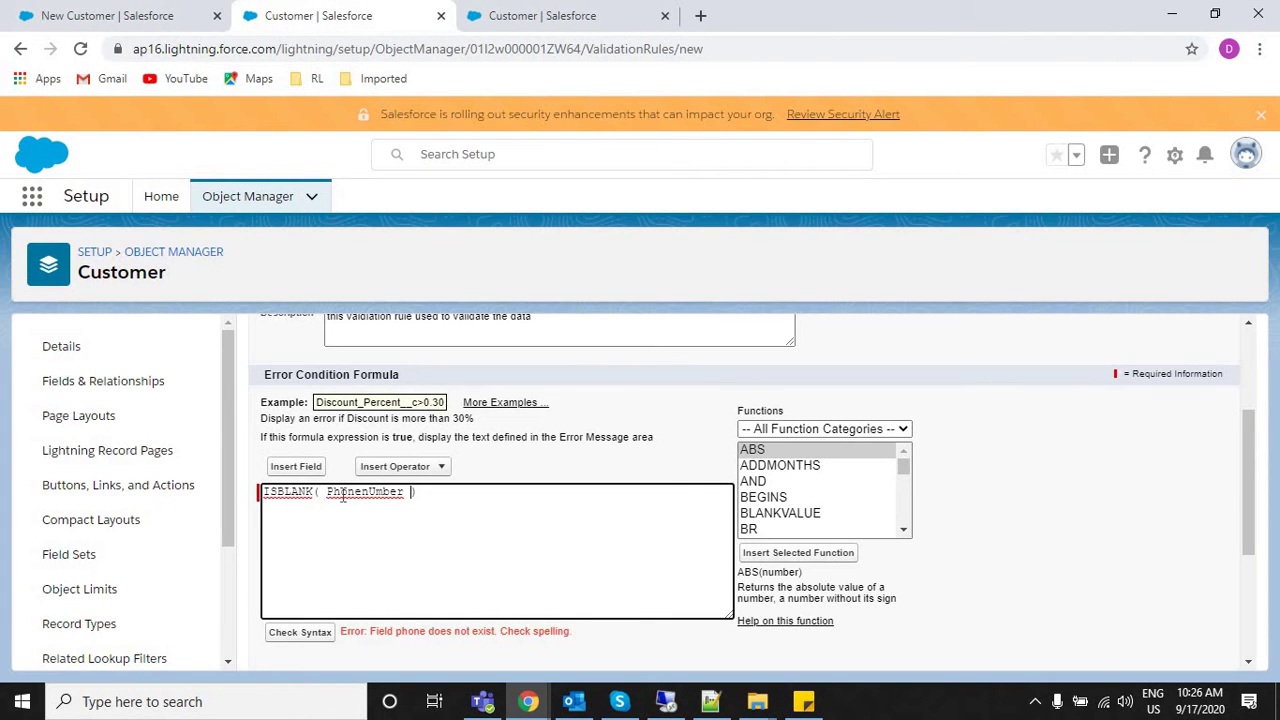
{"action": "left_click_drag", "start_coordinate": [345, 491], "coordinate": [421, 492]}
{"action": "left_click", "coordinate": [422, 494]}
{"action": "key", "text": "ctrl+a"}
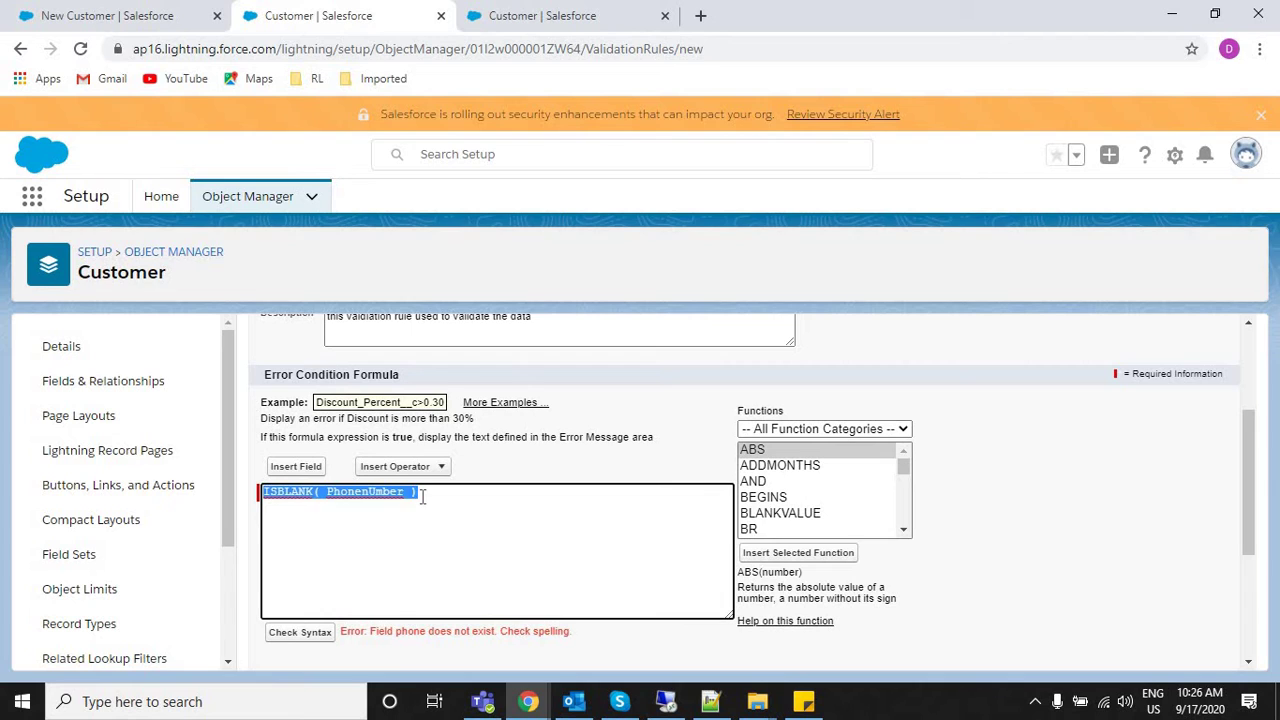
{"action": "key", "text": "BackSpace"}
Write a trial formula if(age__c<18) in the error condition box.
{"action": "type", "text": "if()"}
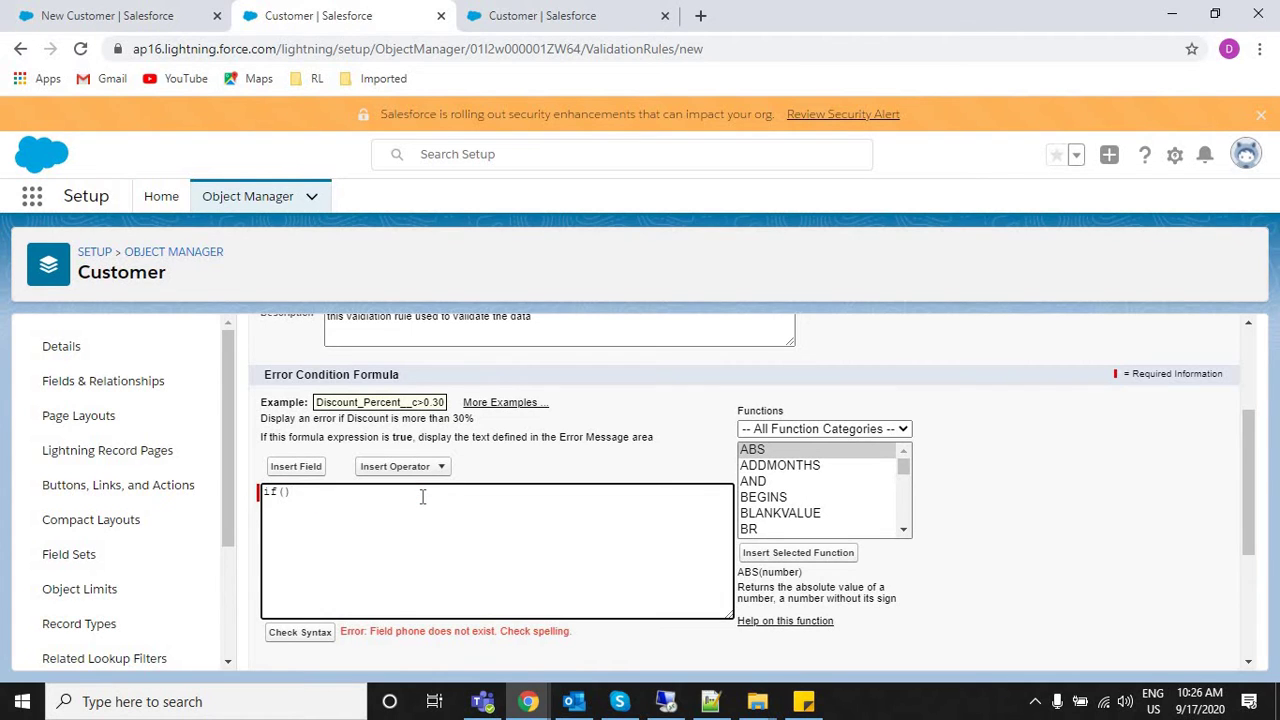
{"action": "type", "text": "aag3>"}
{"action": "key", "text": "BackSpace"}
{"action": "key", "text": "BackSpace"}
{"action": "type", "text": "3<18"}
{"action": "left_click", "coordinate": [304, 491]}
{"action": "key", "text": "BackSpace"}
{"action": "type", "text": "e"}
{"action": "double_click", "coordinate": [292, 491]}
{"action": "left_click", "coordinate": [294, 491]}
{"action": "type", "text": "__c"}
Undo back to ISBLANK( phone), then delete 'phone' leaving ISBLANK().
{"action": "key", "text": "ctrl+Tab"}
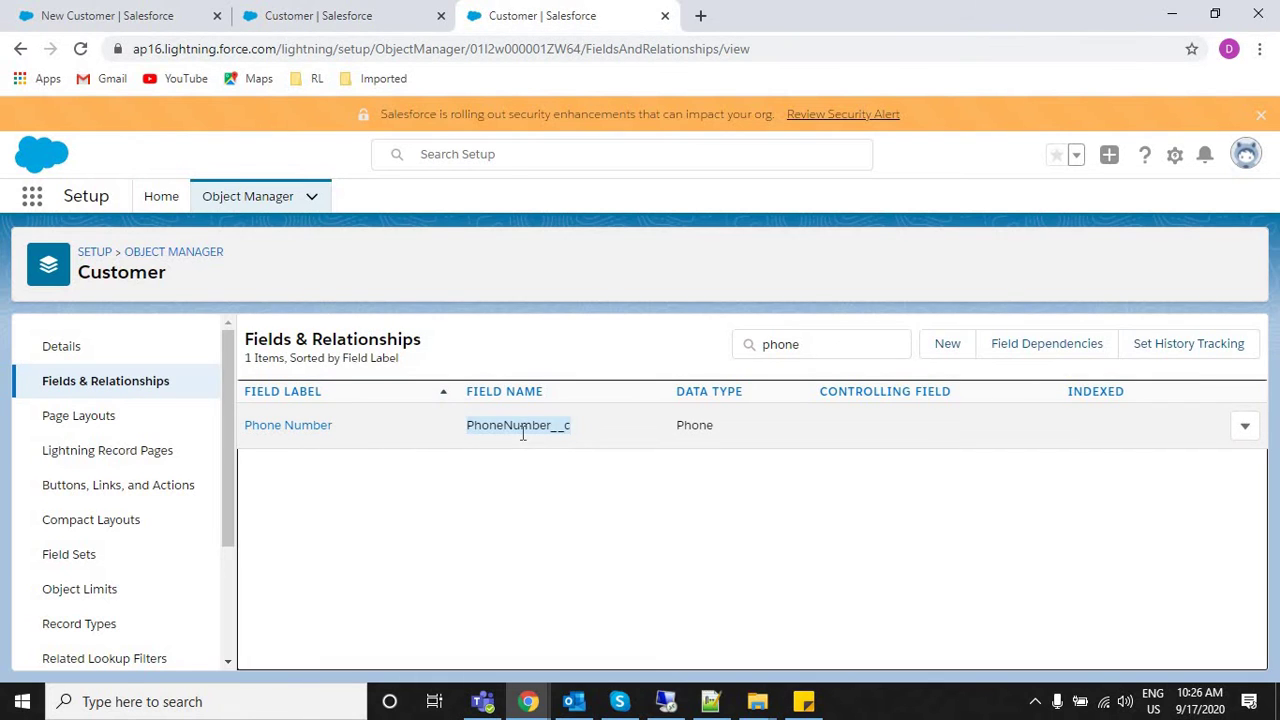
{"action": "key", "text": "ctrl+shift+Tab"}
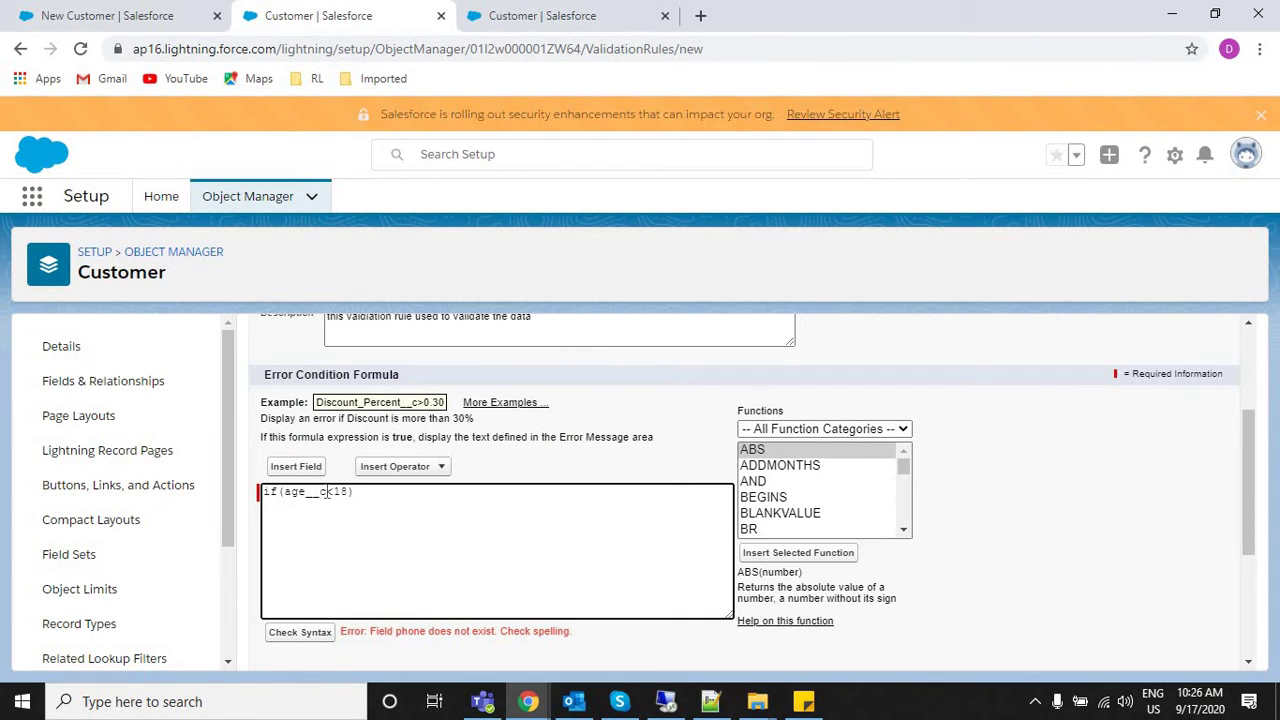
{"action": "key", "text": "ctrl+z"}
{"action": "key", "text": "ctrl+z"}
{"action": "key", "text": "ctrl+z"}
{"action": "key", "text": "ctrl+z"}
{"action": "key", "text": "ctrl+z"}
{"action": "key", "text": "ctrl+z"}
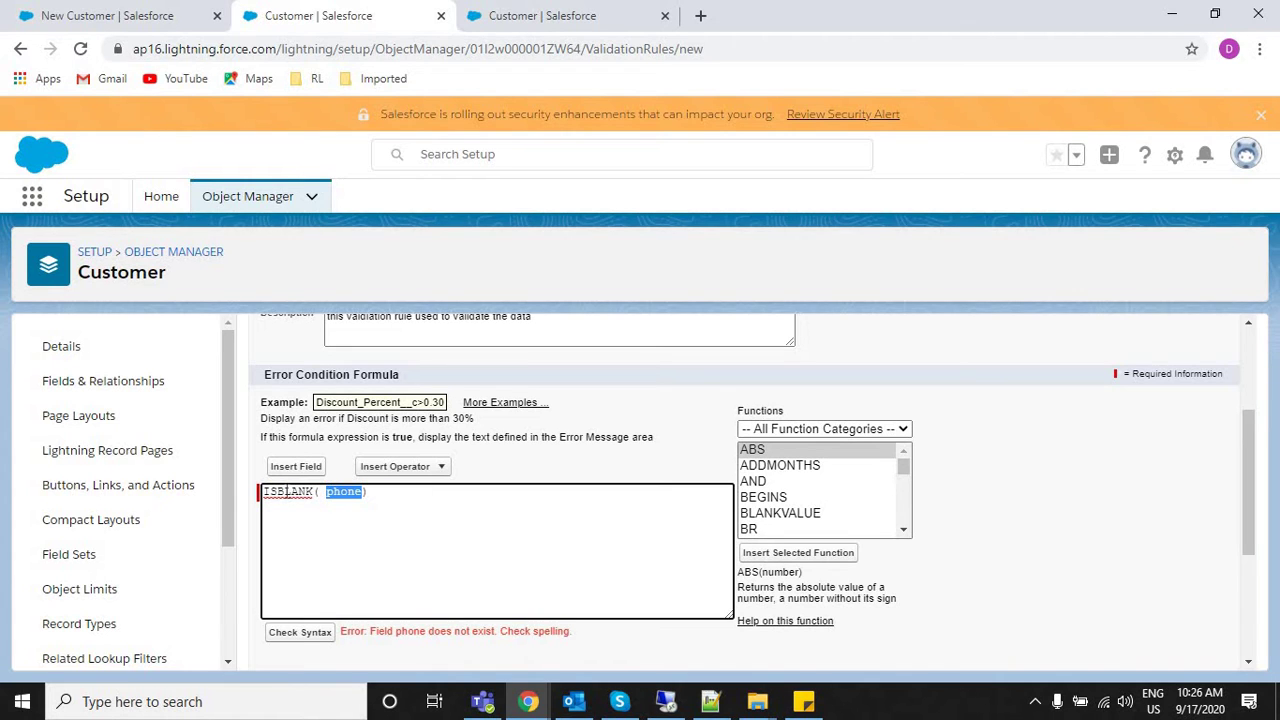
{"action": "double_click", "coordinate": [294, 493]}
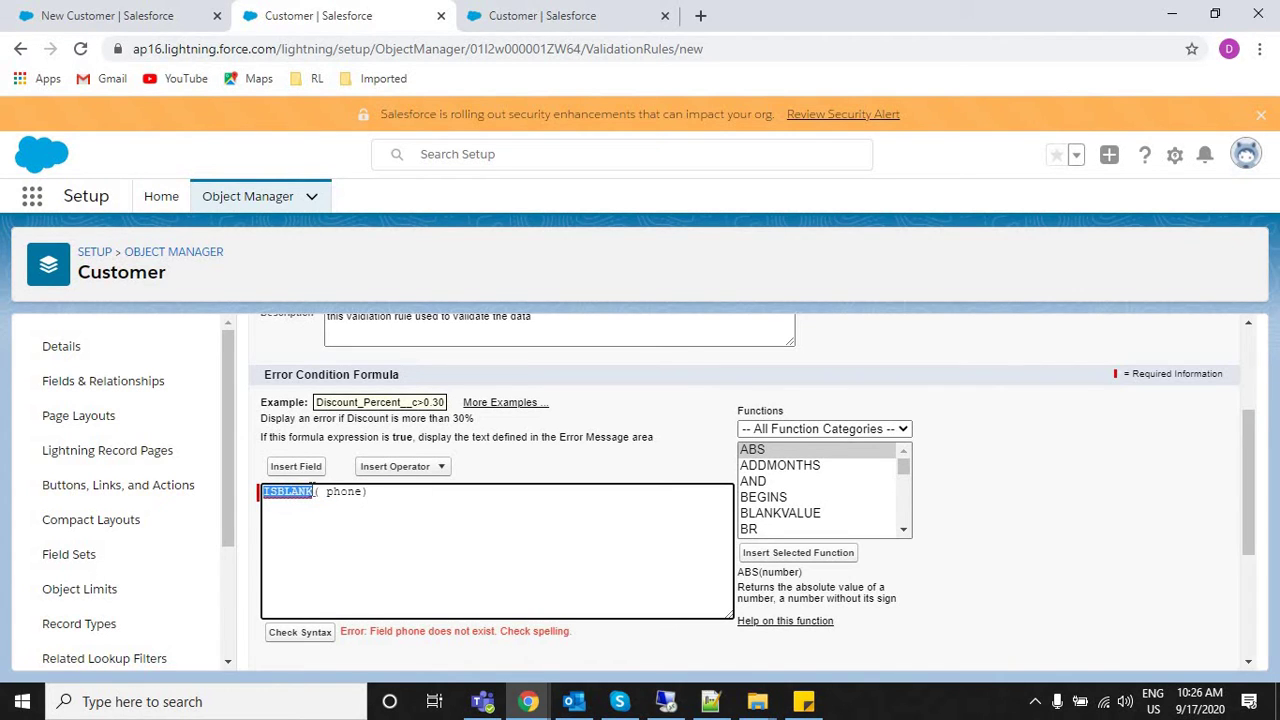
{"action": "double_click", "coordinate": [349, 491]}
{"action": "key", "text": "BackSpace"}
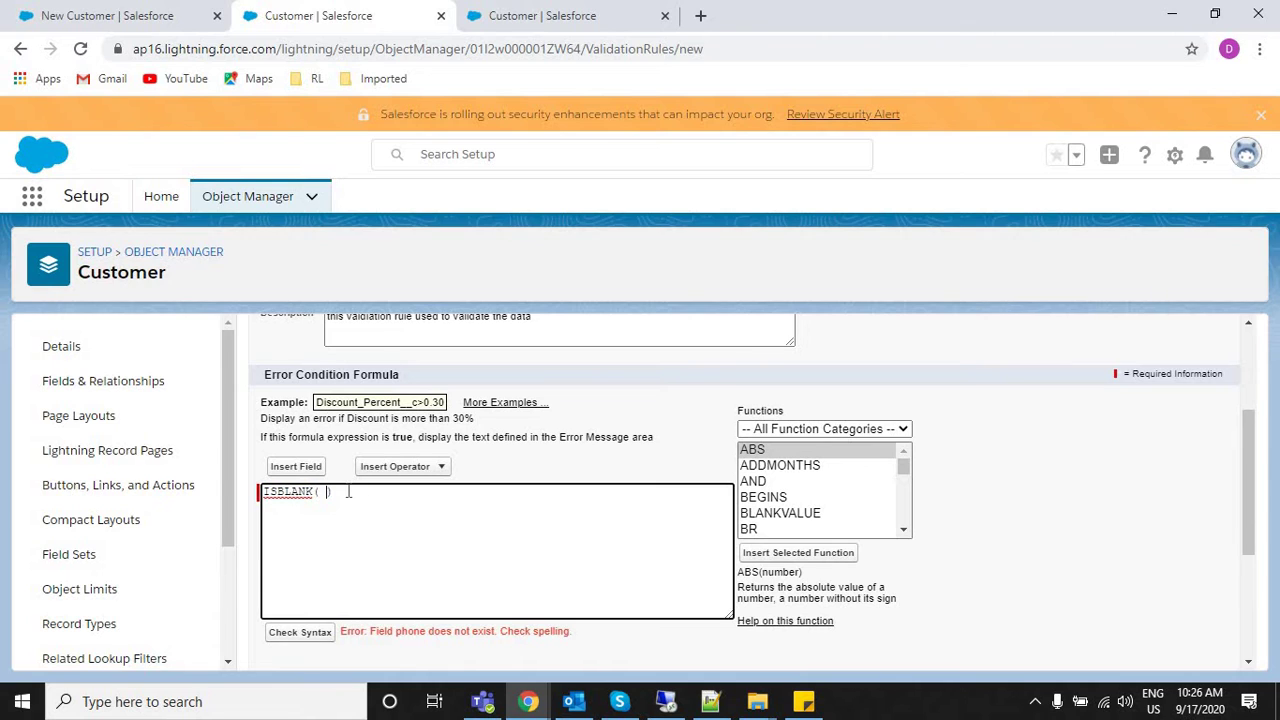
{"action": "key", "text": "BackSpace"}
{"action": "left_click", "coordinate": [178, 12]}
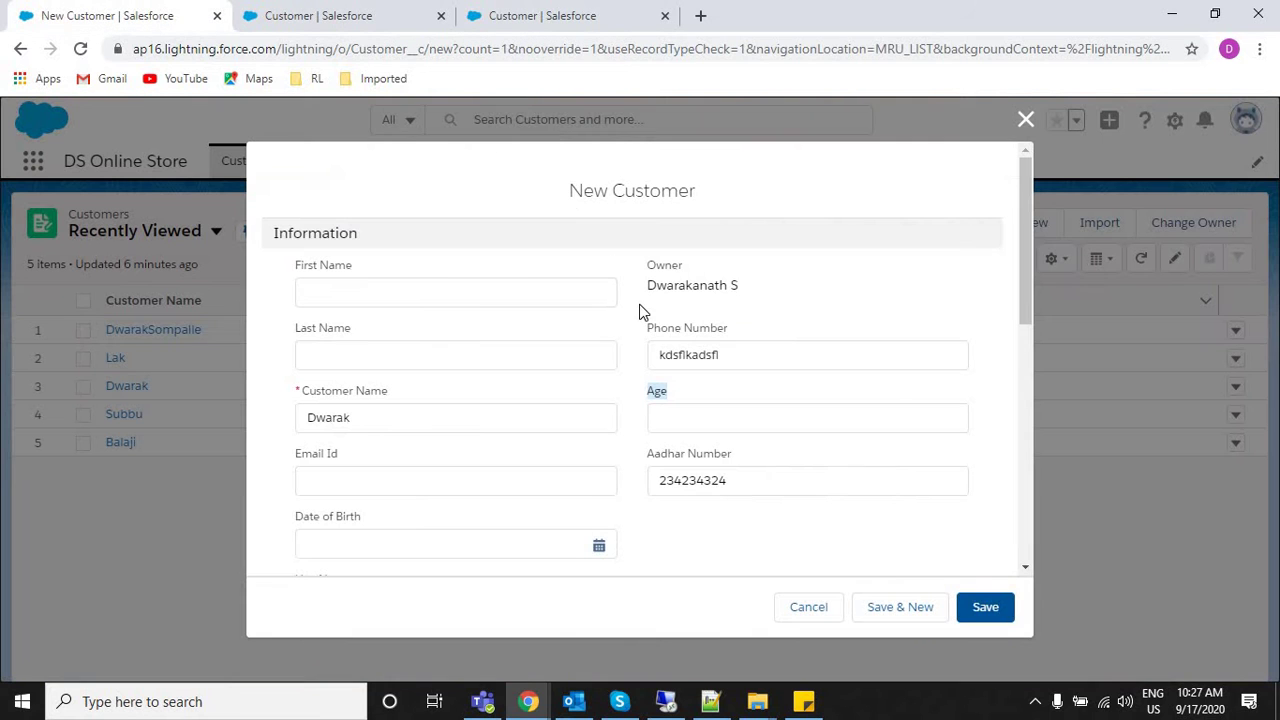
{"action": "left_click_drag", "start_coordinate": [711, 328], "coordinate": [647, 328]}
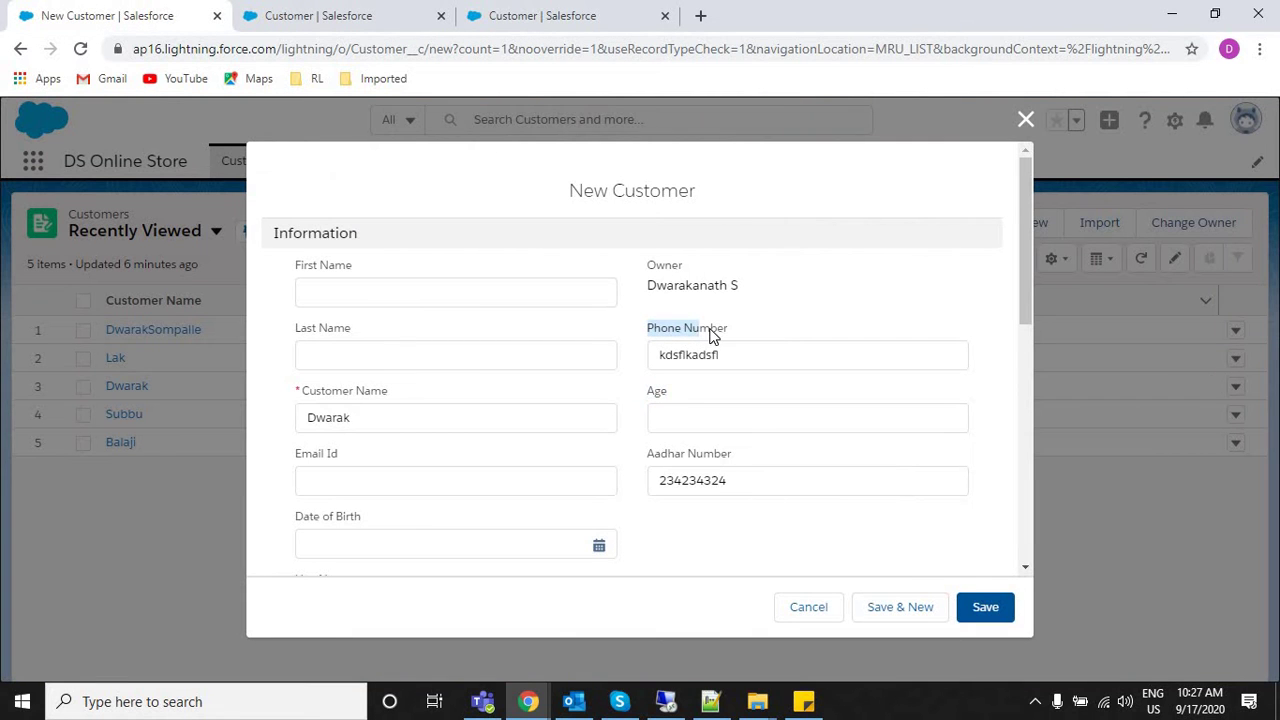
{"action": "double_click", "coordinate": [655, 391]}
{"action": "left_click", "coordinate": [340, 12]}
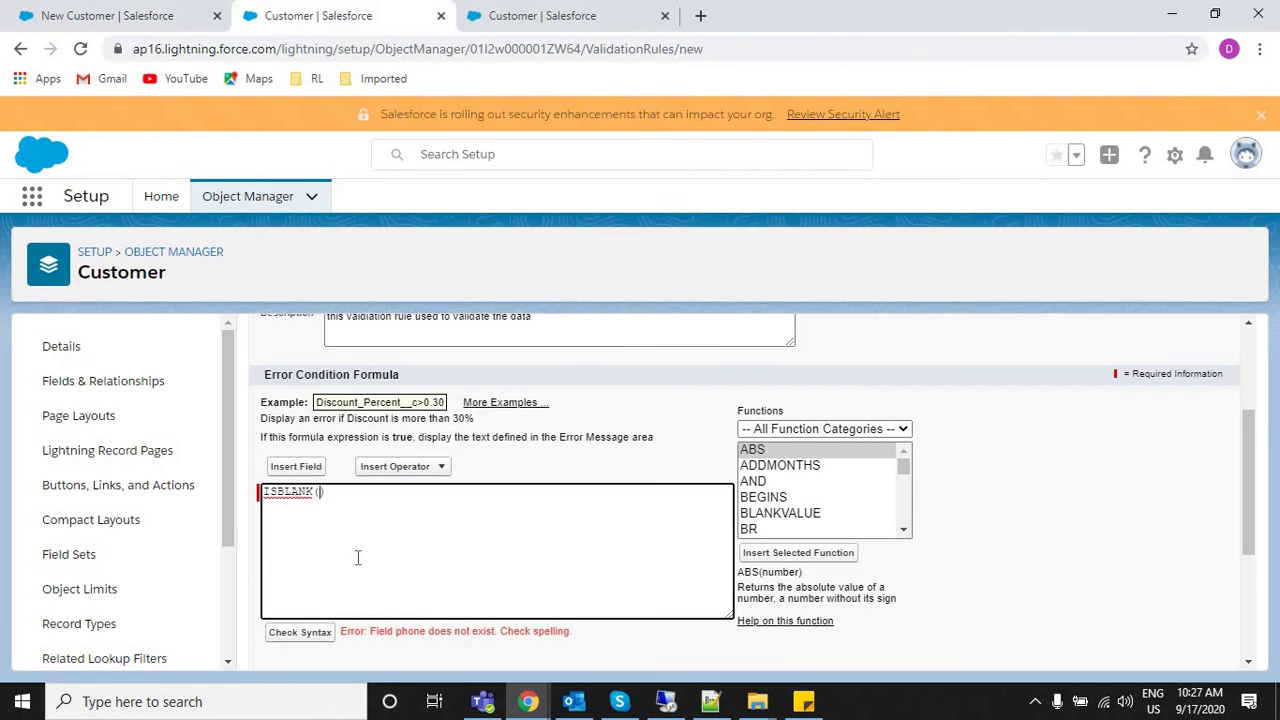
{"action": "left_click_drag", "start_coordinate": [264, 491], "coordinate": [288, 527]}
{"action": "left_click", "coordinate": [288, 527]}
{"action": "double_click", "coordinate": [288, 490]}
{"action": "left_click", "coordinate": [319, 490]}
{"action": "type", "text": "PHone__c"}
{"action": "double_click", "coordinate": [340, 492]}
{"action": "key", "text": "BackSpace"}
In the Insert Field picker, browse Customer fields for 'ph' and view PhoneNumber__c's API name.
{"action": "left_click", "coordinate": [285, 468]}
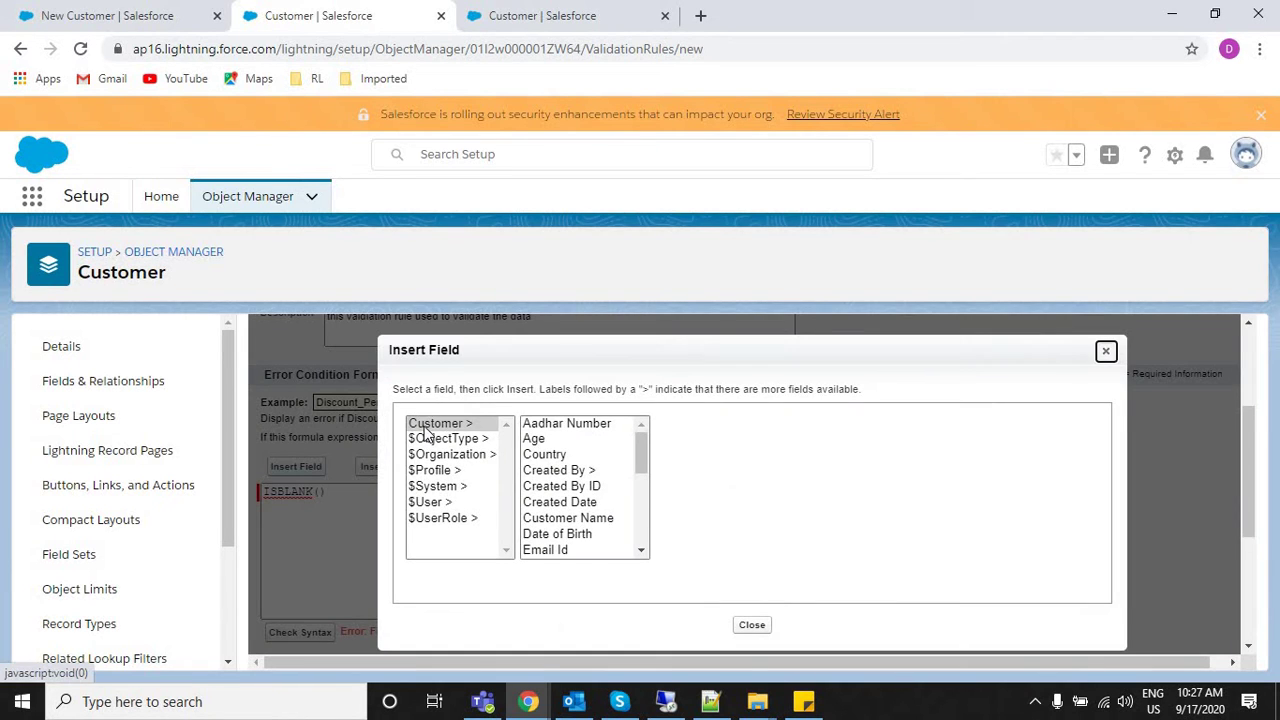
{"action": "left_click", "coordinate": [426, 430]}
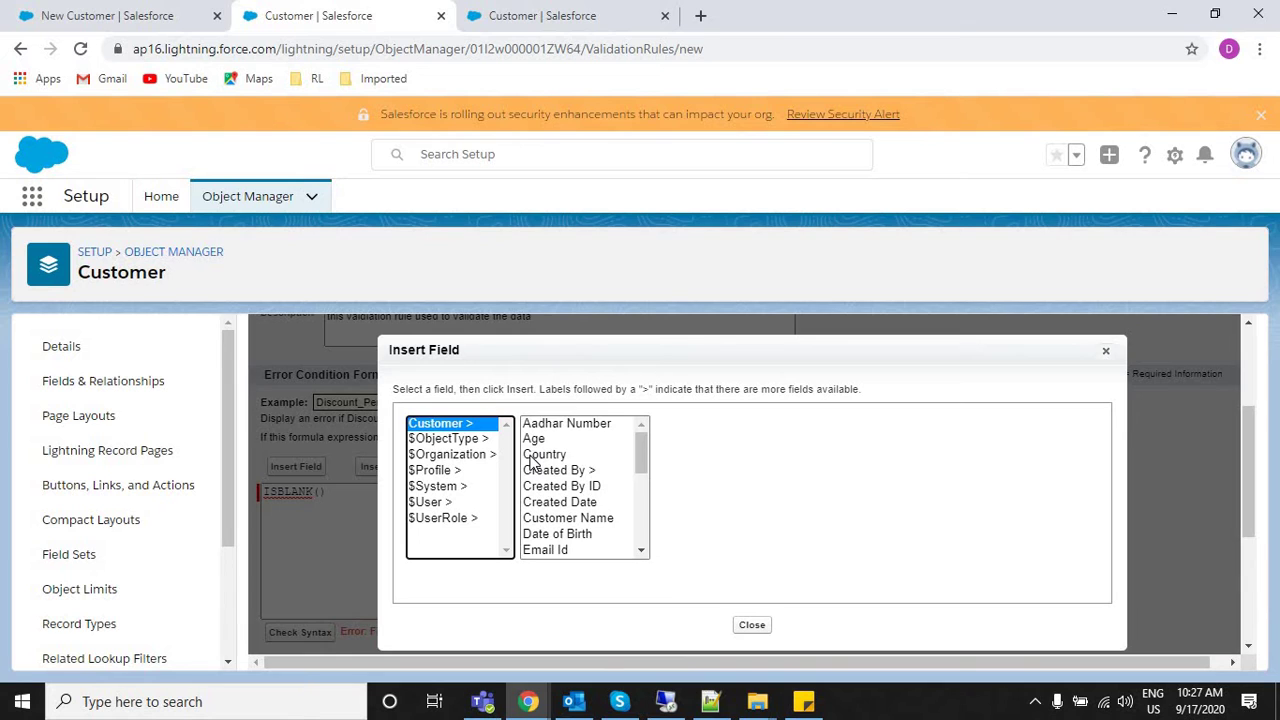
{"action": "left_click", "coordinate": [527, 458]}
{"action": "type", "text": "ph"}
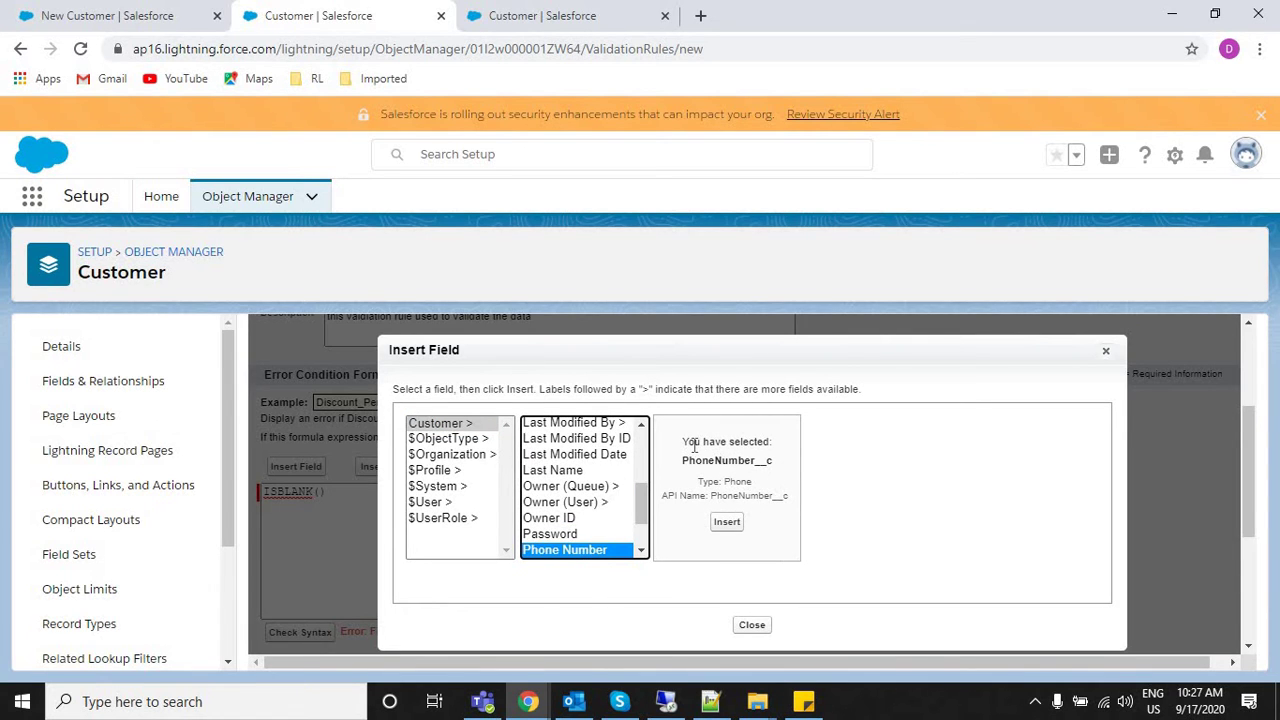
{"action": "left_click_drag", "start_coordinate": [680, 440], "coordinate": [777, 466]}
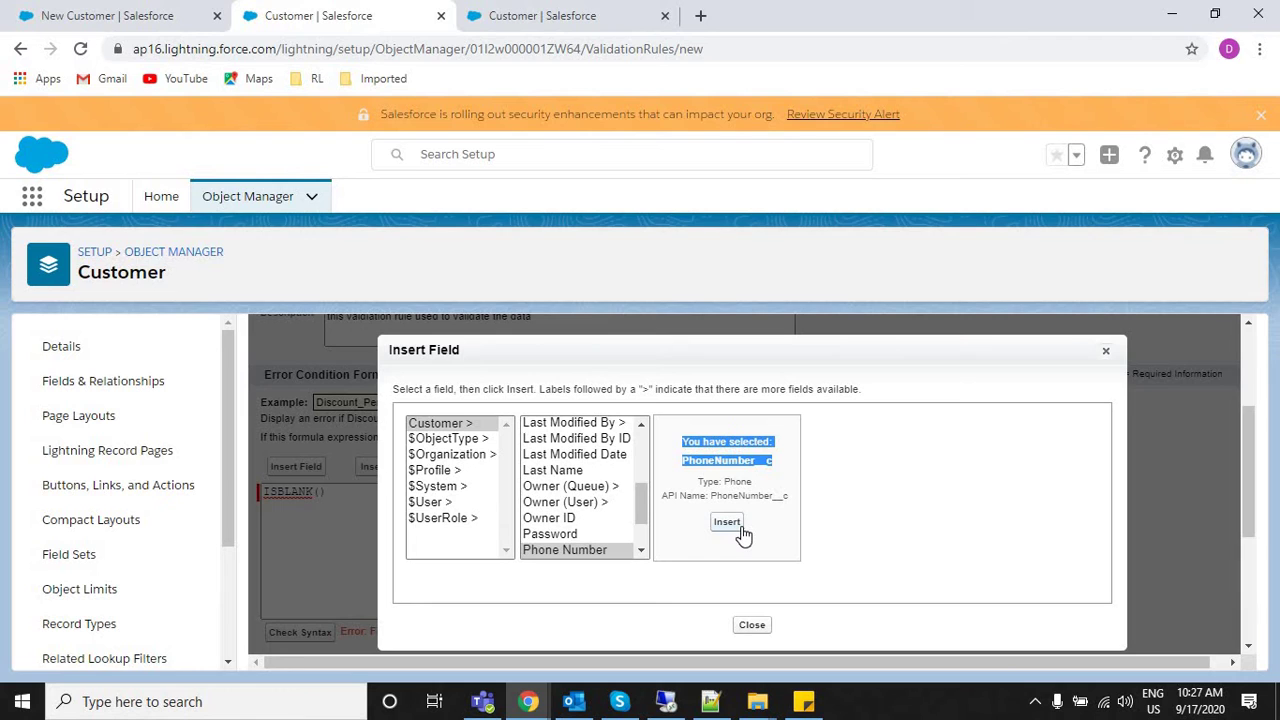
{"action": "double_click", "coordinate": [734, 461]}
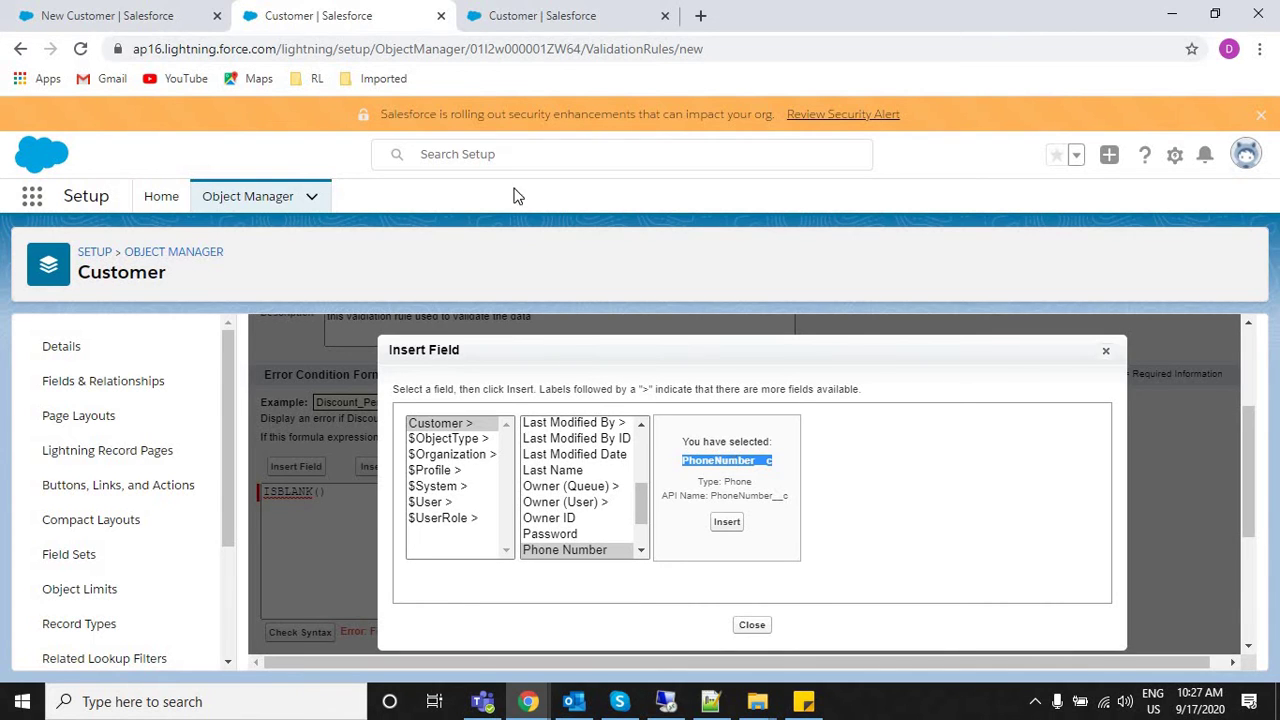
Review the Phone Number, Customer Name and Email Id labels on the New Customer form.
{"action": "left_click", "coordinate": [142, 14]}
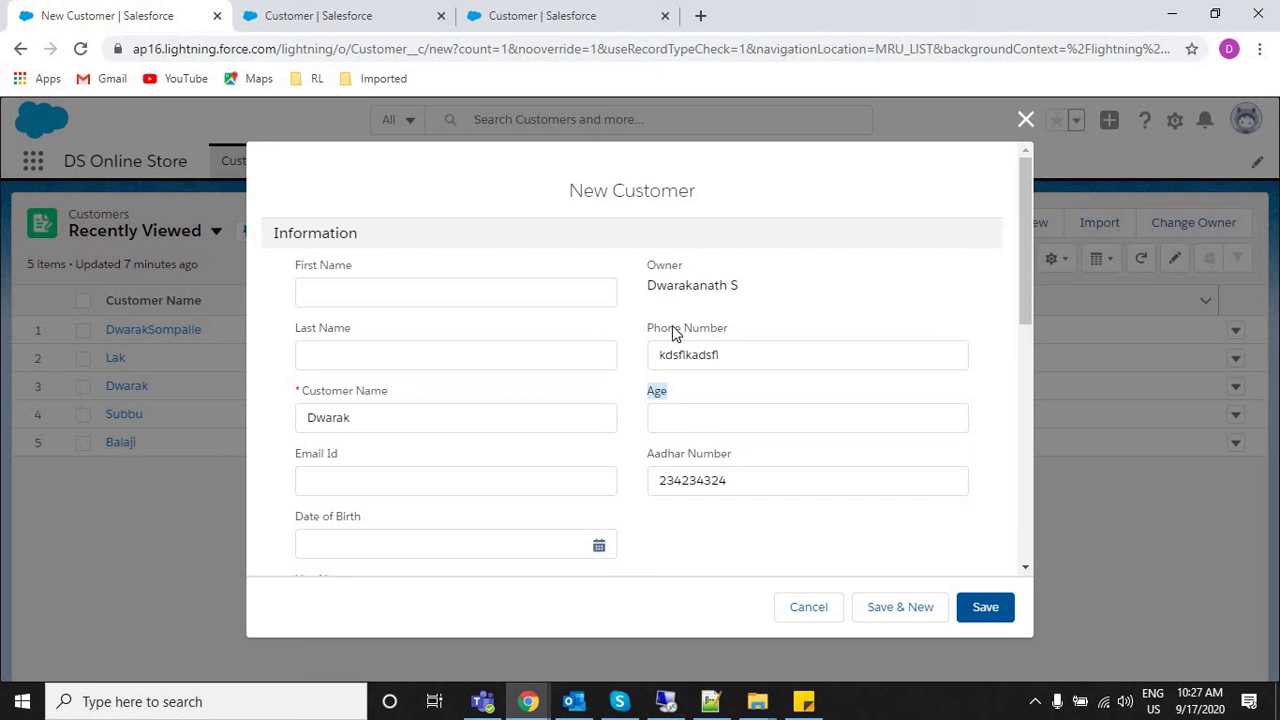
{"action": "left_click_drag", "start_coordinate": [672, 326], "coordinate": [320, 408]}
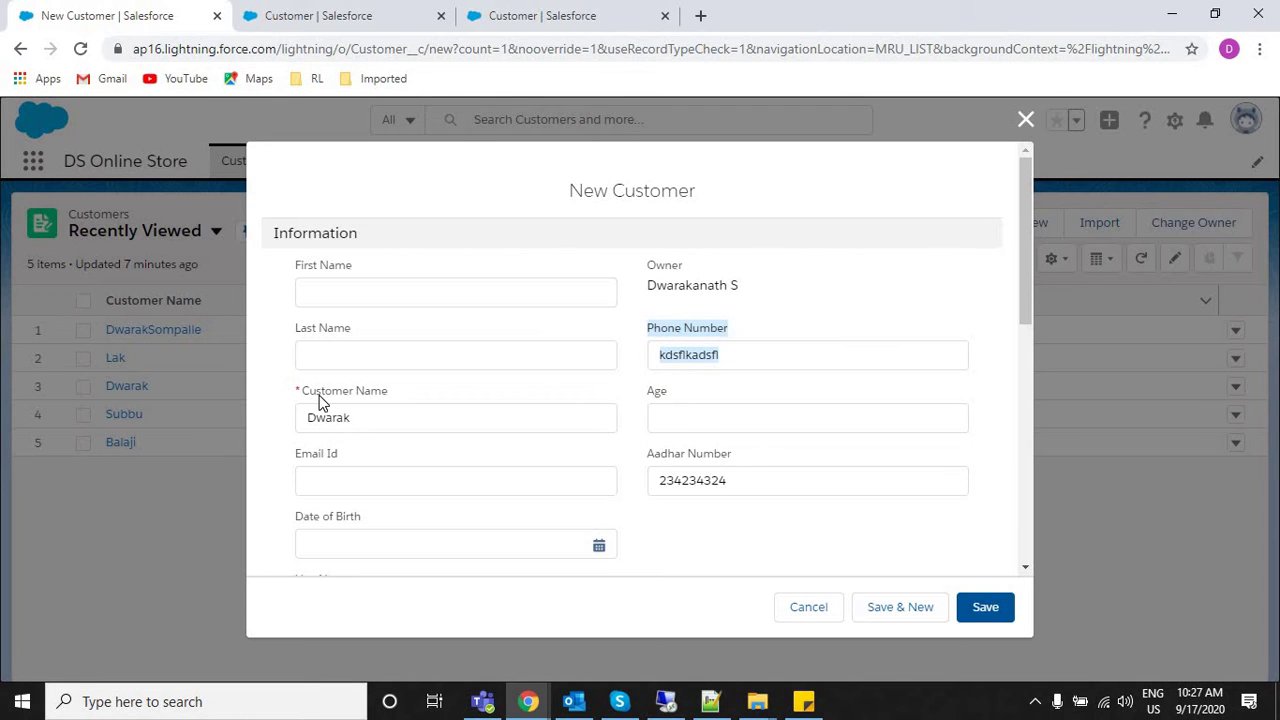
{"action": "left_click", "coordinate": [318, 404]}
{"action": "left_click", "coordinate": [320, 460]}
{"action": "left_click_drag", "start_coordinate": [320, 463], "coordinate": [338, 463]}
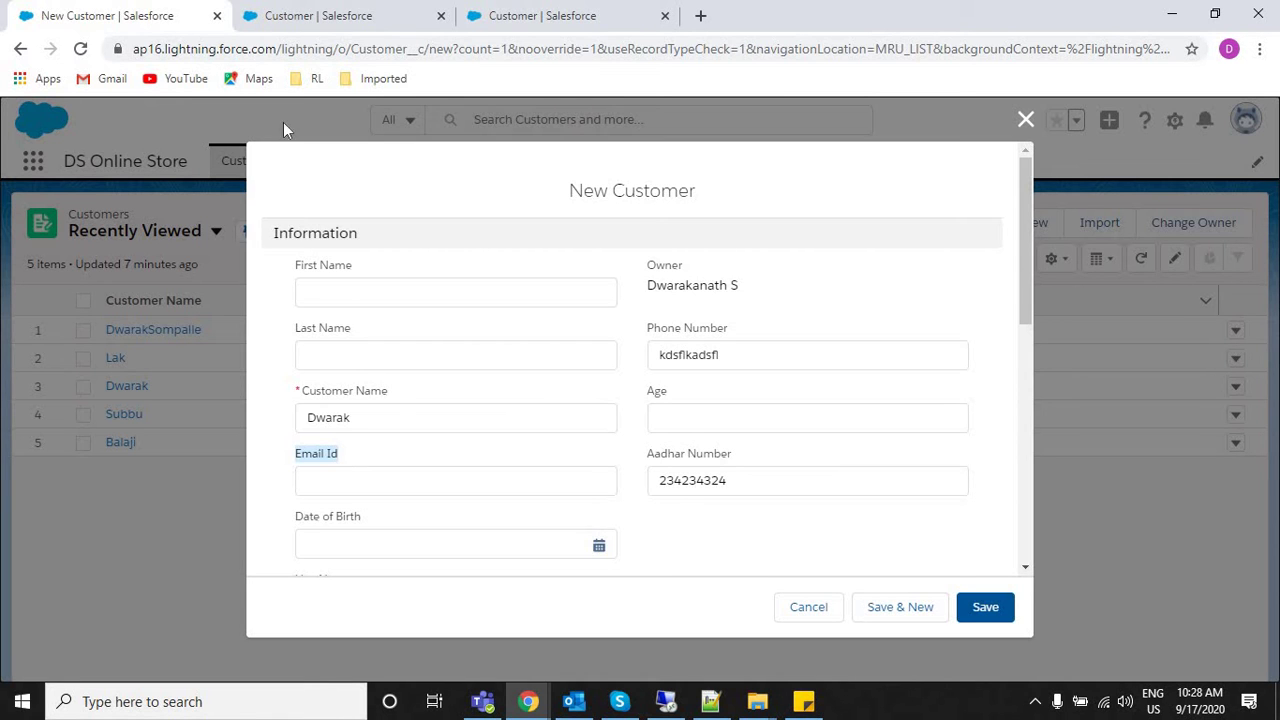
{"action": "left_click", "coordinate": [286, 12]}
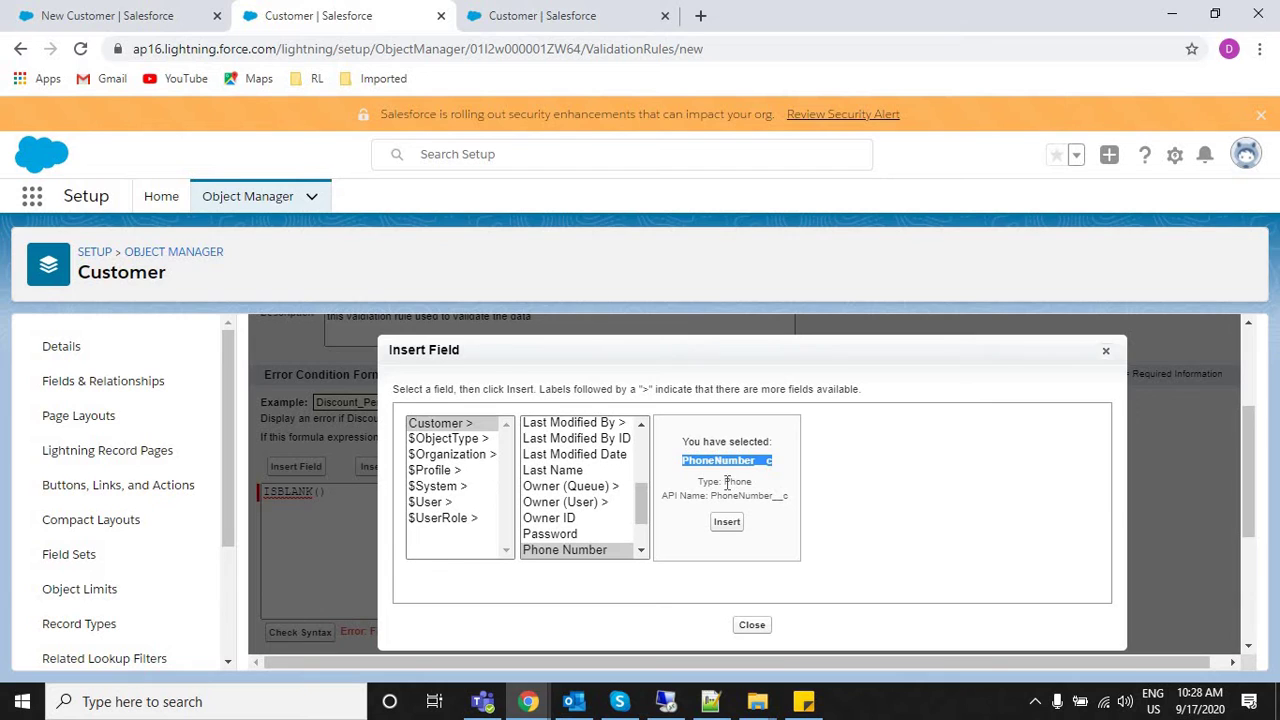
Browse Owner ID, Last Name, Country and Customer Name API names in the field picker.
{"action": "left_click", "coordinate": [586, 519]}
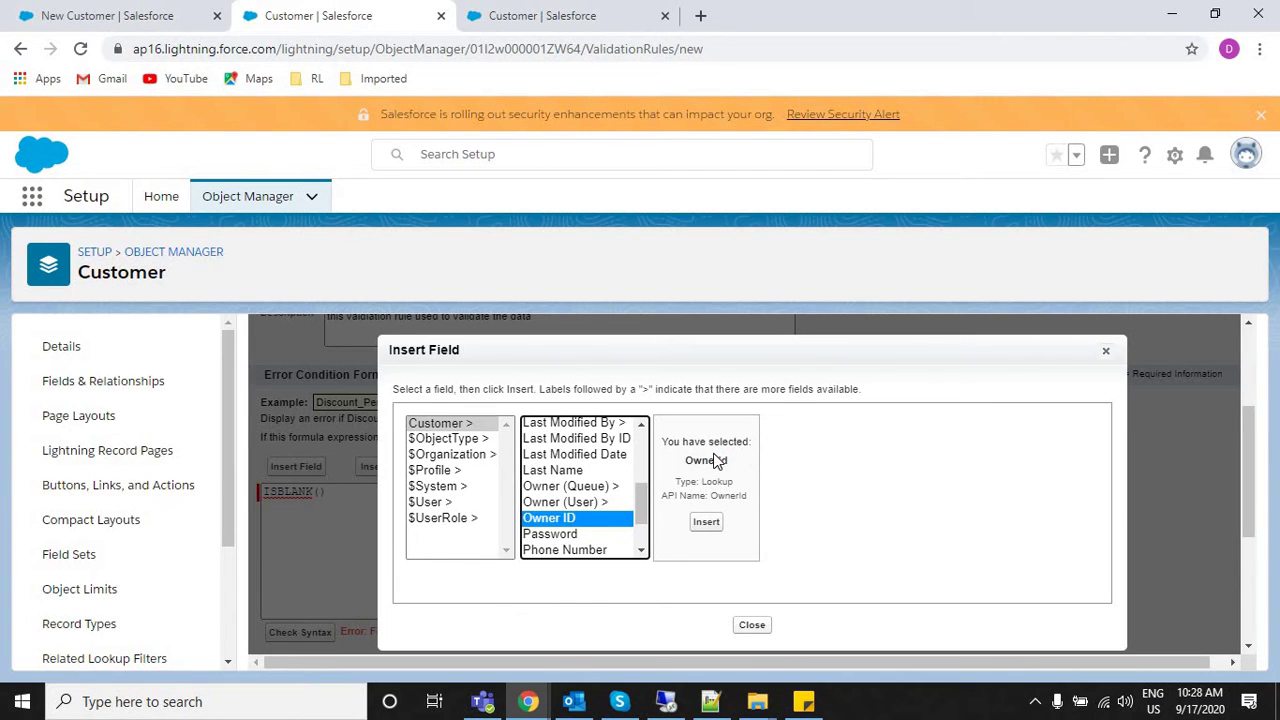
{"action": "left_click", "coordinate": [567, 474]}
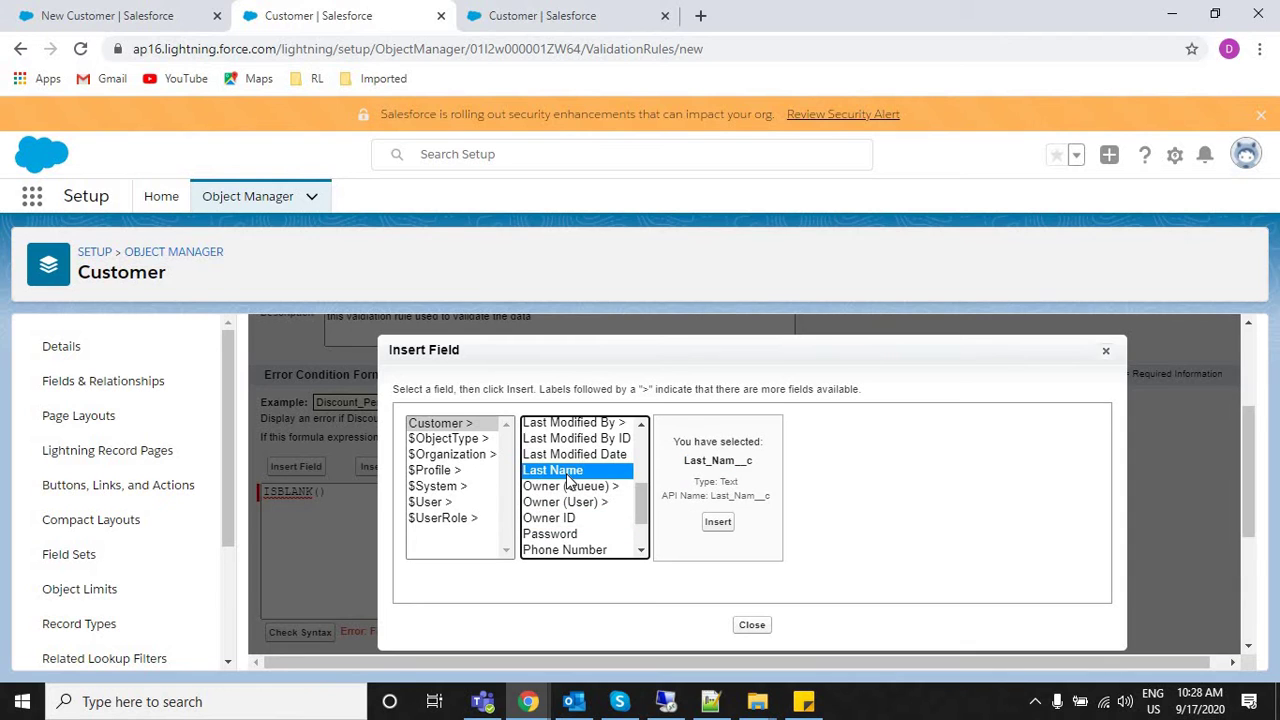
{"action": "key", "text": "c"}
{"action": "key", "text": "Down"}
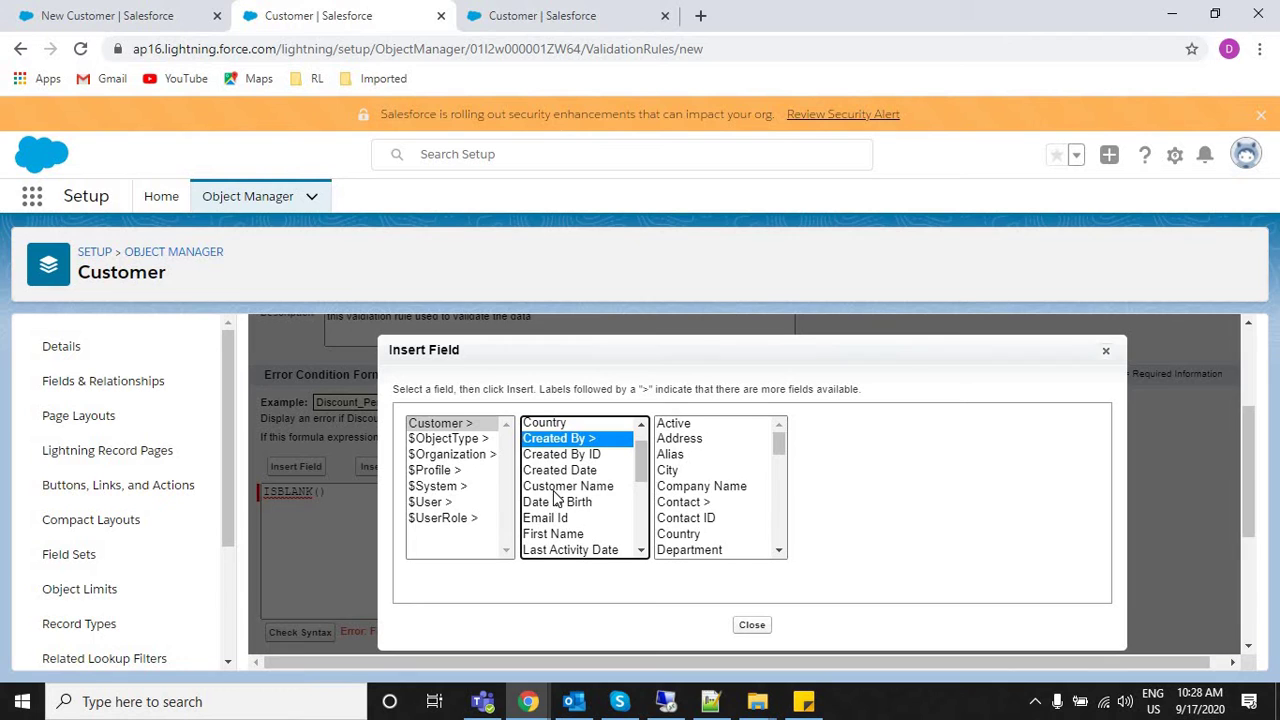
{"action": "left_click", "coordinate": [560, 486]}
{"action": "double_click", "coordinate": [705, 461]}
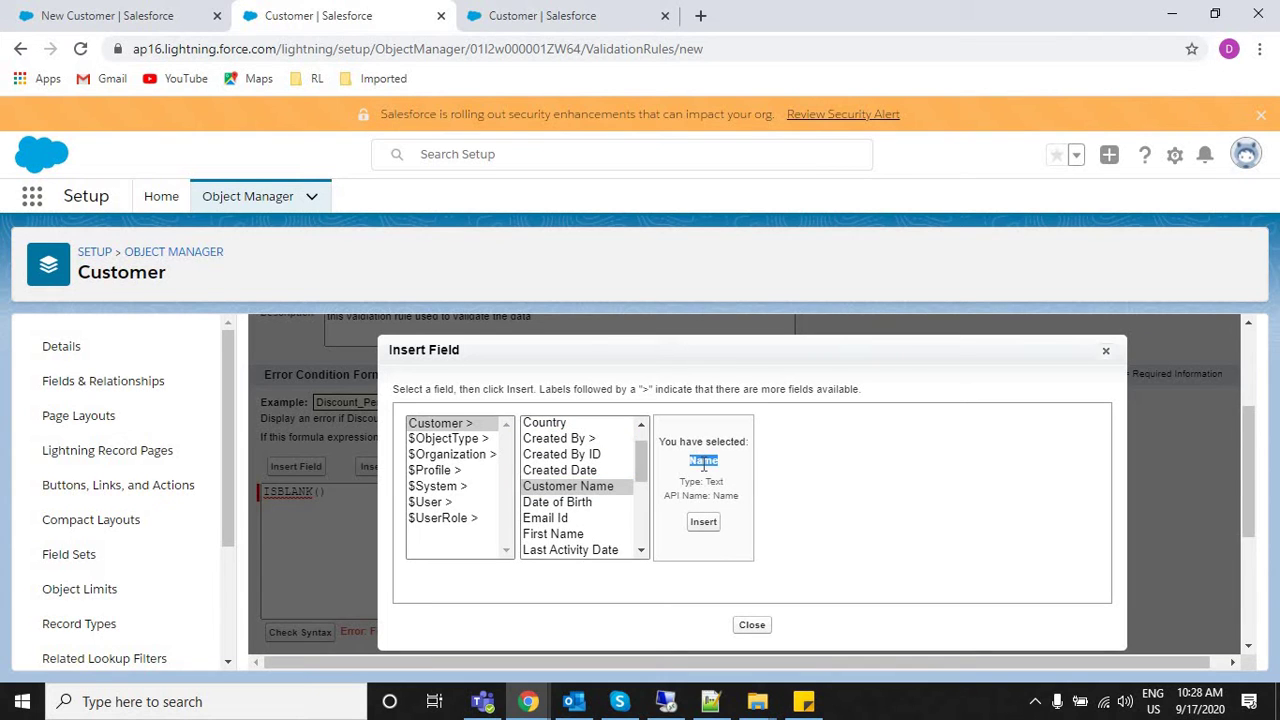
Confirm the phone API name, then insert PhoneNumber__c into the ISBLANK formula.
{"action": "left_click", "coordinate": [557, 12]}
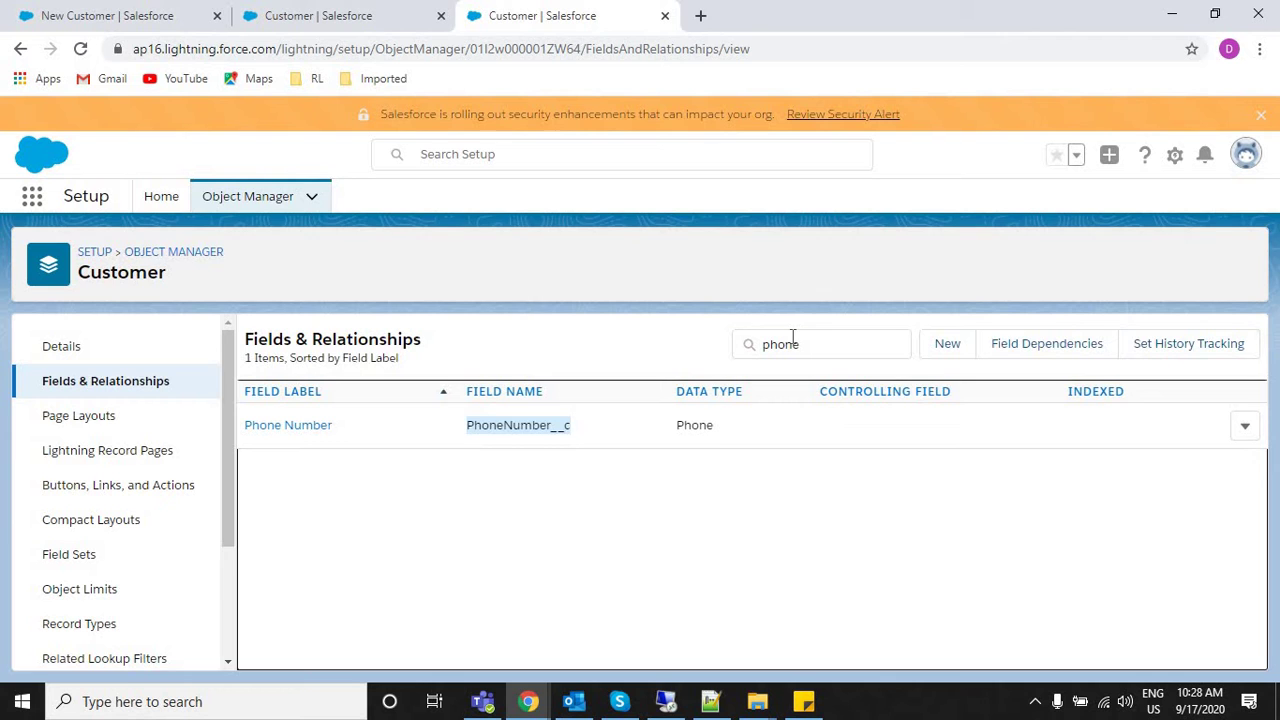
{"action": "left_click", "coordinate": [333, 12]}
{"action": "left_click", "coordinate": [558, 519]}
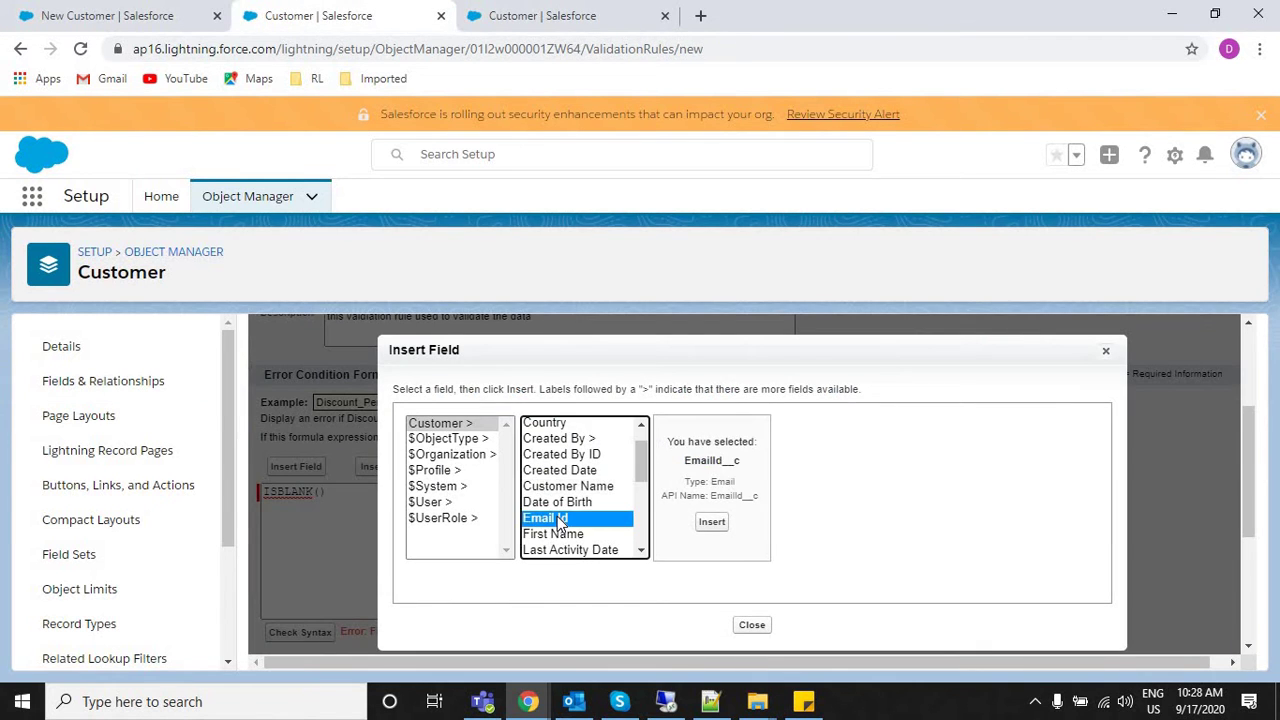
{"action": "key", "text": "p"}
{"action": "key", "text": "h"}
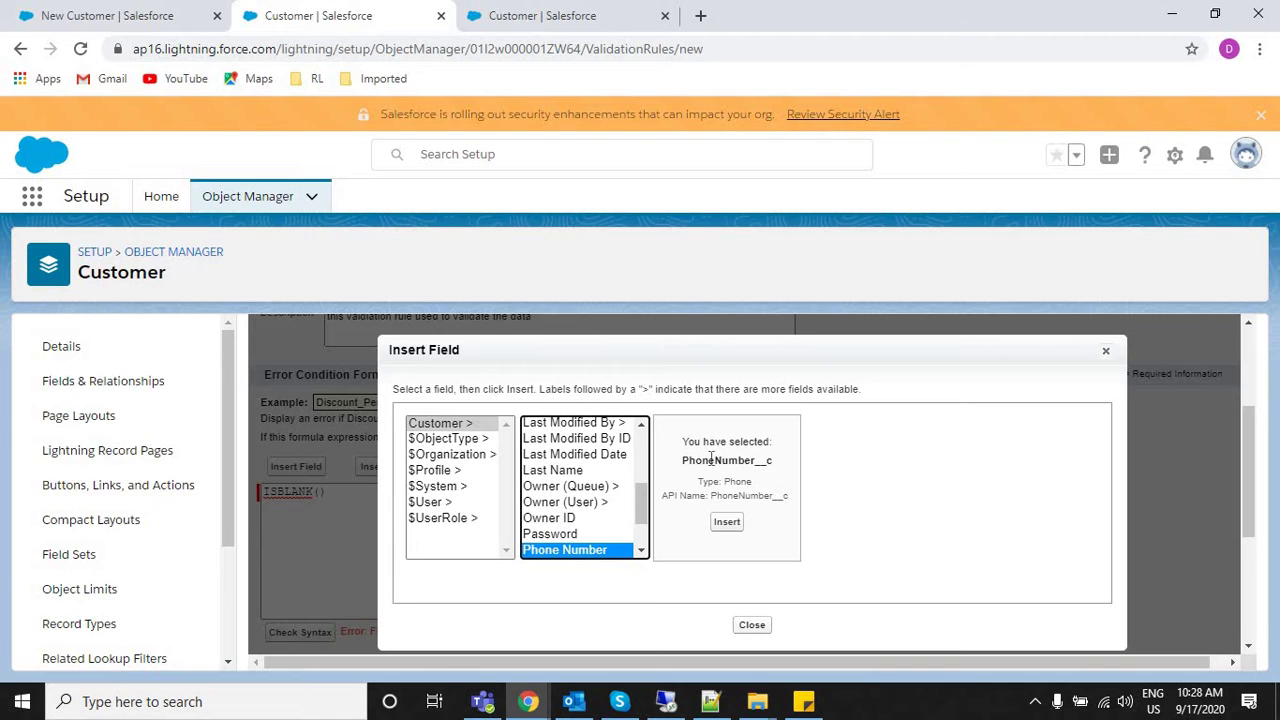
{"action": "left_click", "coordinate": [728, 521]}
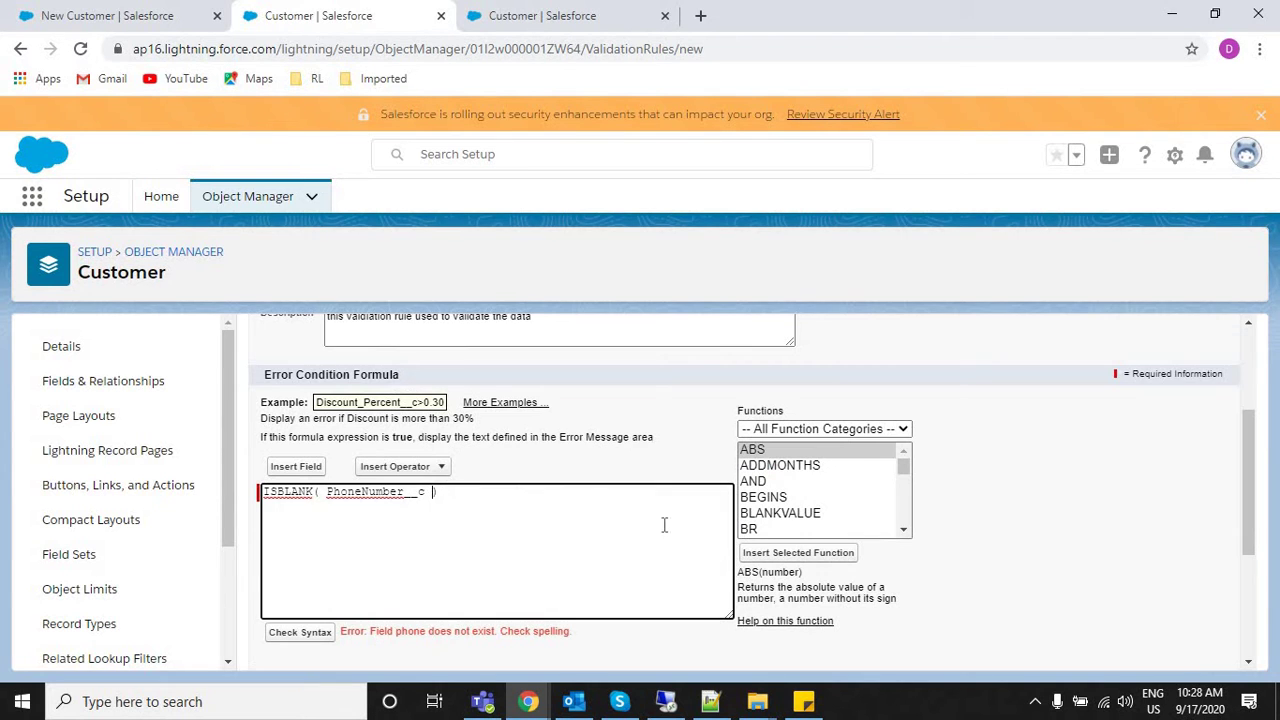
Check syntax of ISBLANK( PhoneNumber__c ) and confirm 'No errors found' is reported.
{"action": "double_click", "coordinate": [303, 492]}
{"action": "triple_click", "coordinate": [350, 492]}
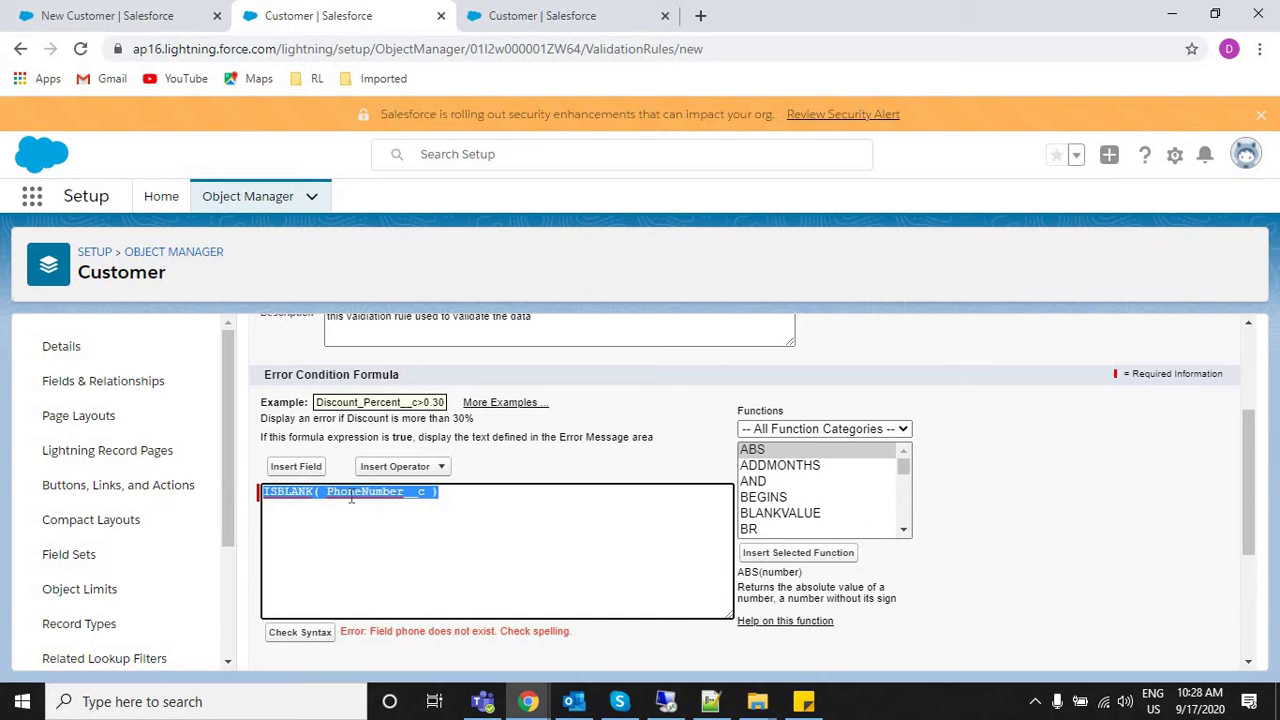
{"action": "left_click", "coordinate": [285, 633]}
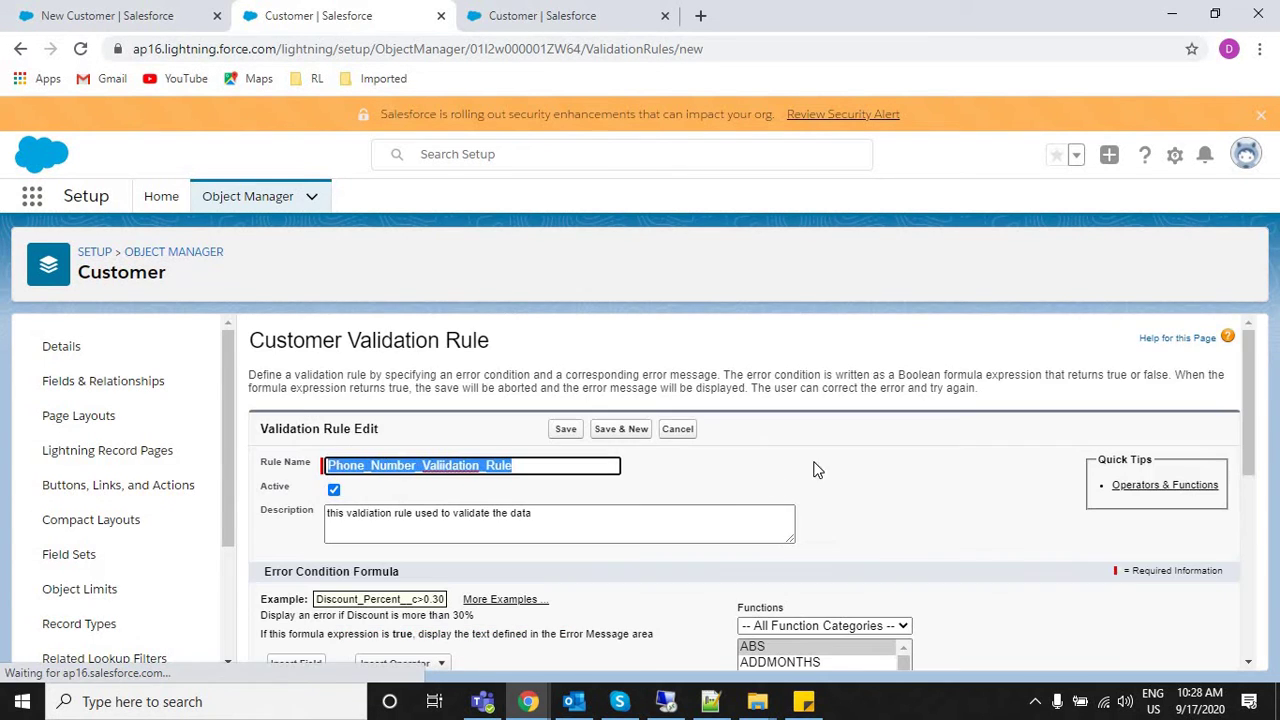
{"action": "left_click_drag", "start_coordinate": [1250, 420], "coordinate": [1249, 537]}
{"action": "left_click_drag", "start_coordinate": [475, 512], "coordinate": [357, 514]}
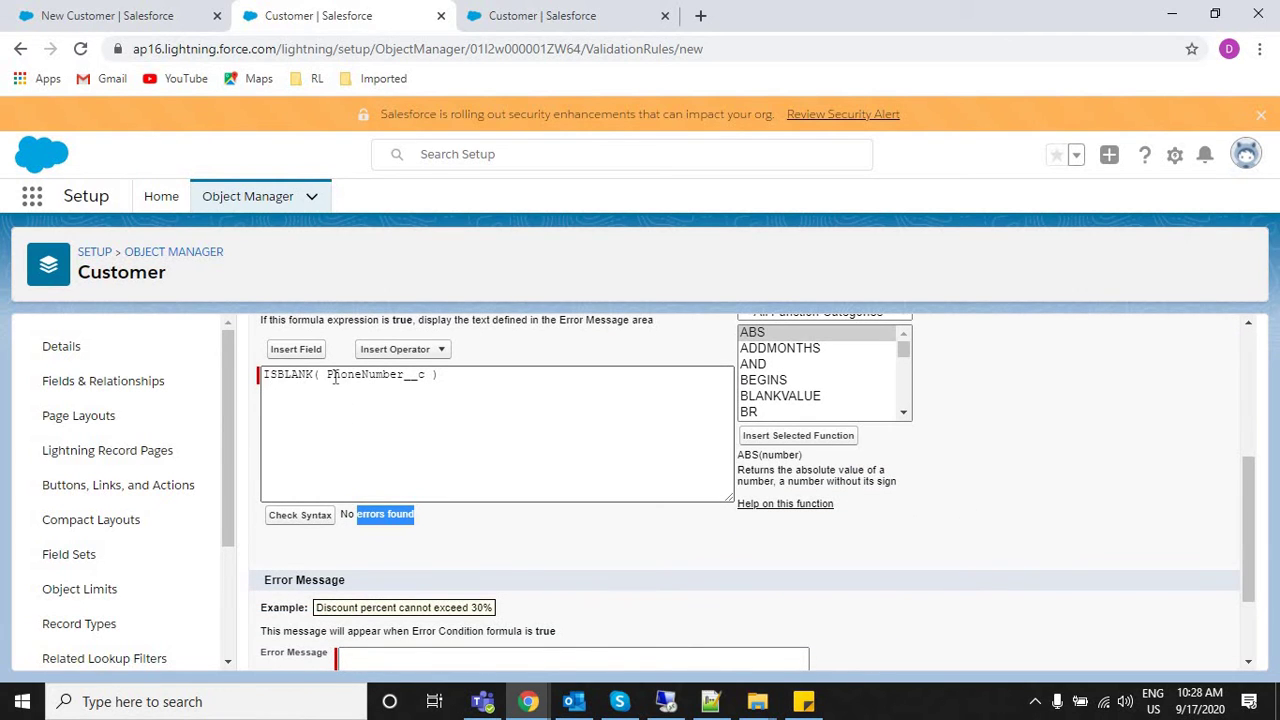
{"action": "triple_click", "coordinate": [486, 370]}
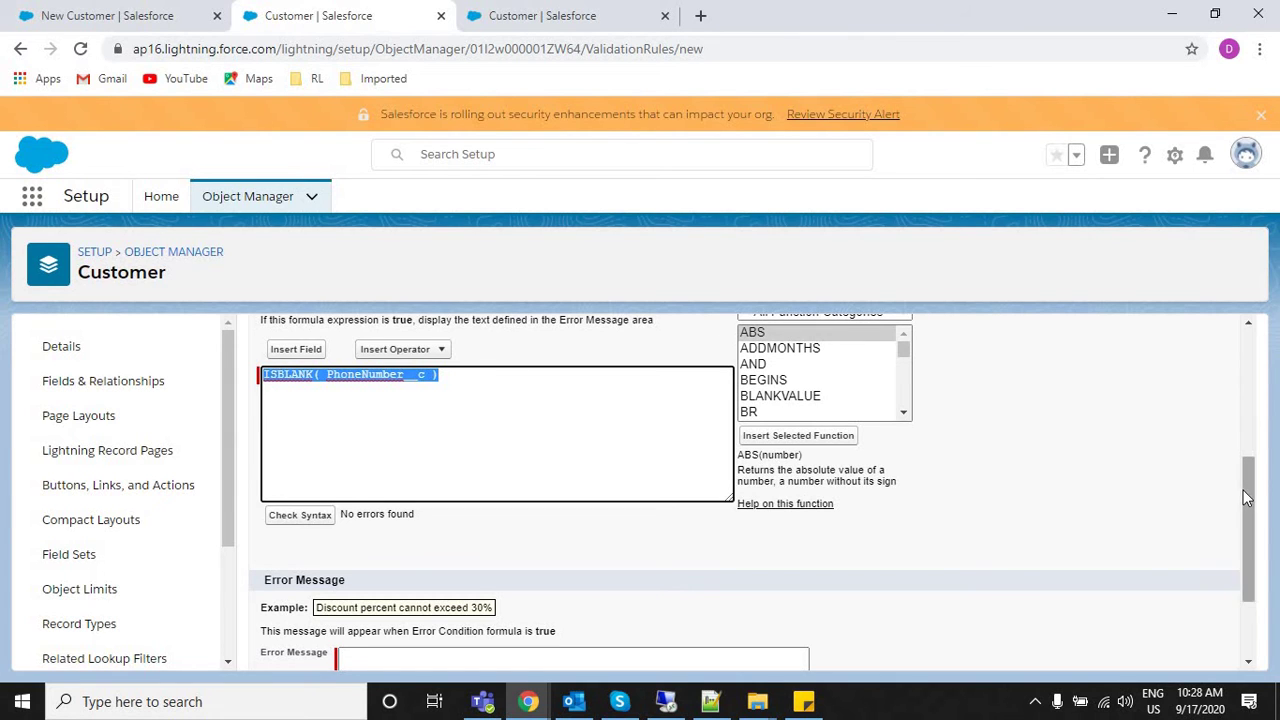
Set the Error Location to Field with Phone Number selected.
{"action": "scroll", "coordinate": [1245, 490], "scroll_direction": "down", "scroll_amount": 2}
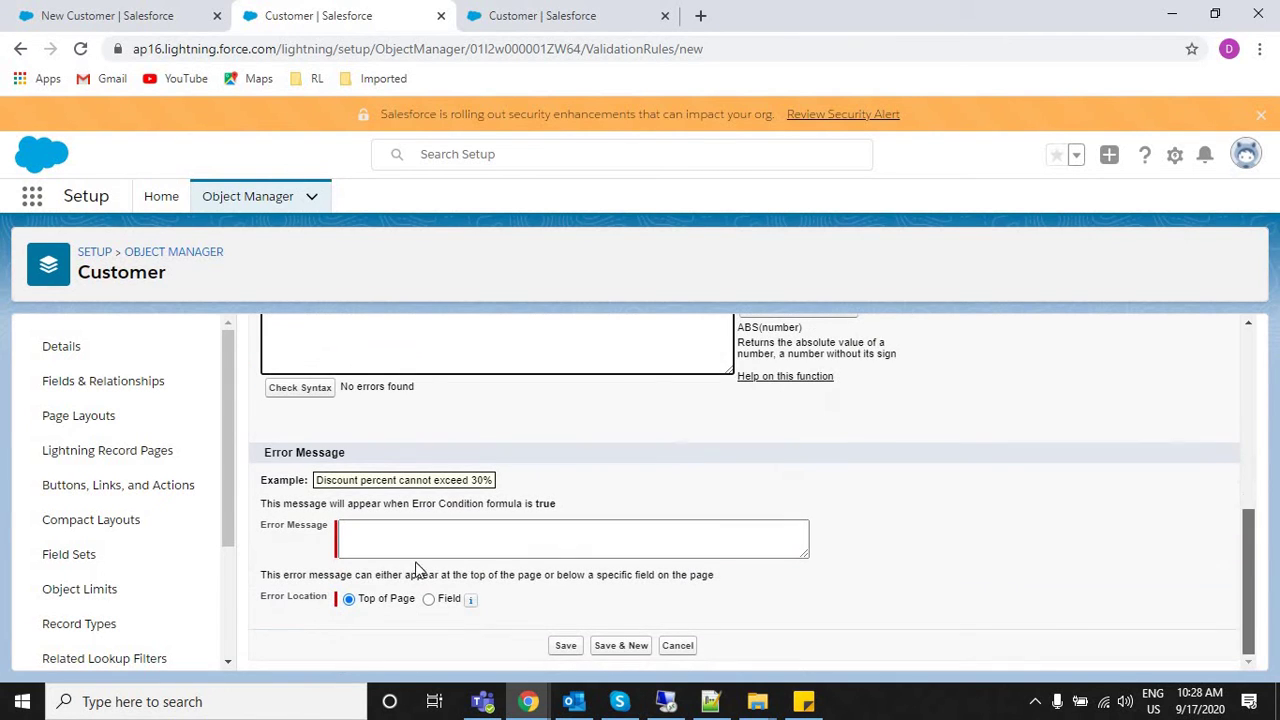
{"action": "left_click", "coordinate": [363, 541]}
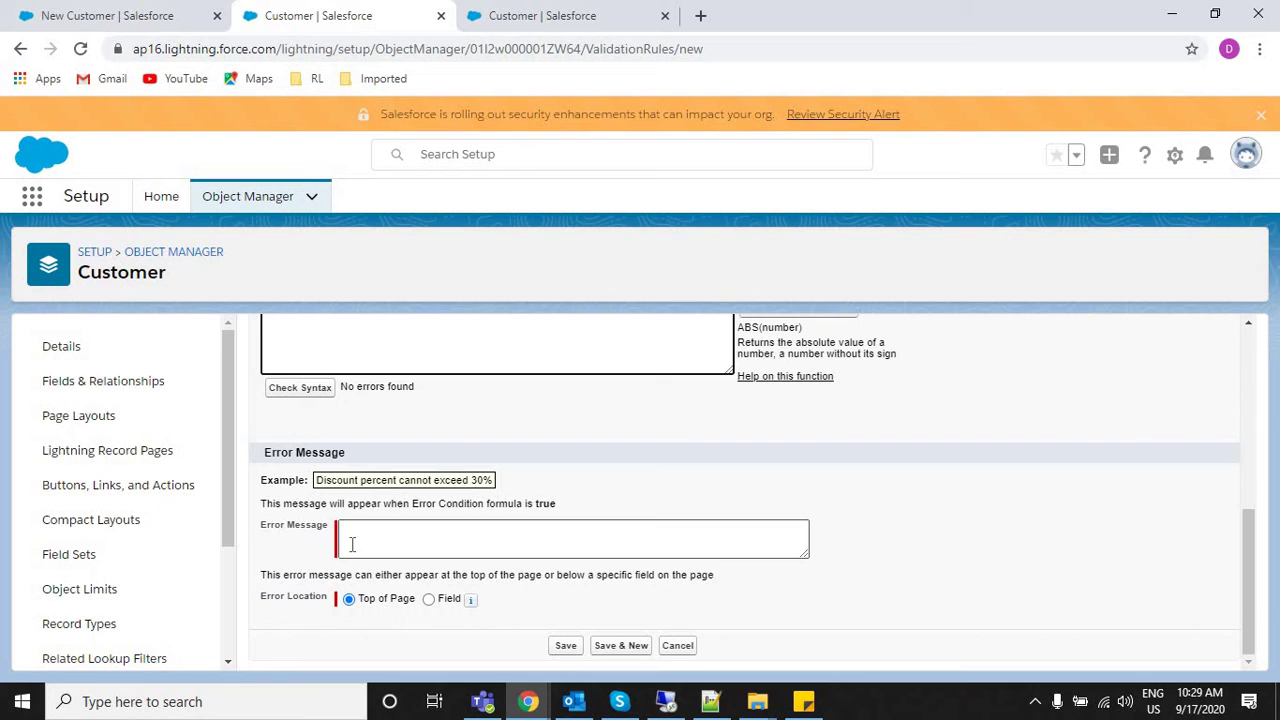
{"action": "left_click", "coordinate": [429, 599]}
{"action": "left_click", "coordinate": [527, 598]}
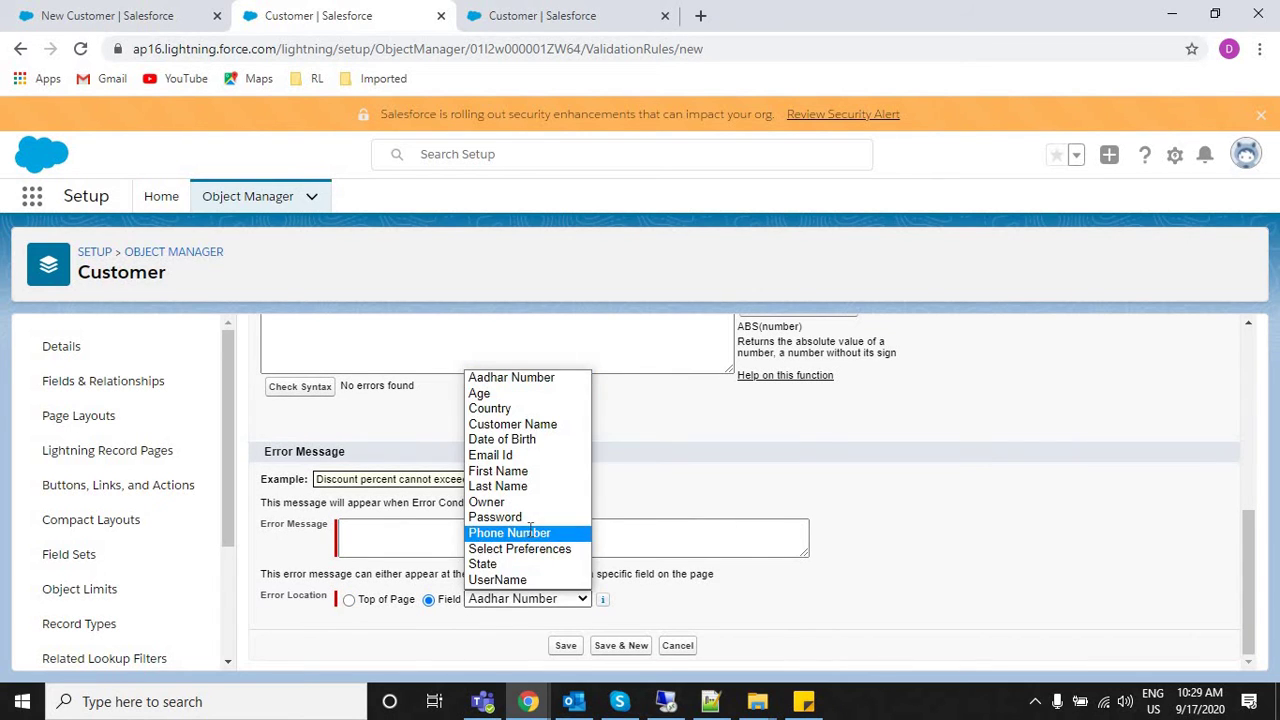
{"action": "left_click", "coordinate": [530, 530]}
Enter 'Plase fill phone number, it is mandatory for us to store your detials' and save the rule.
{"action": "left_click", "coordinate": [452, 546]}
{"action": "type", "text": "Pl"}
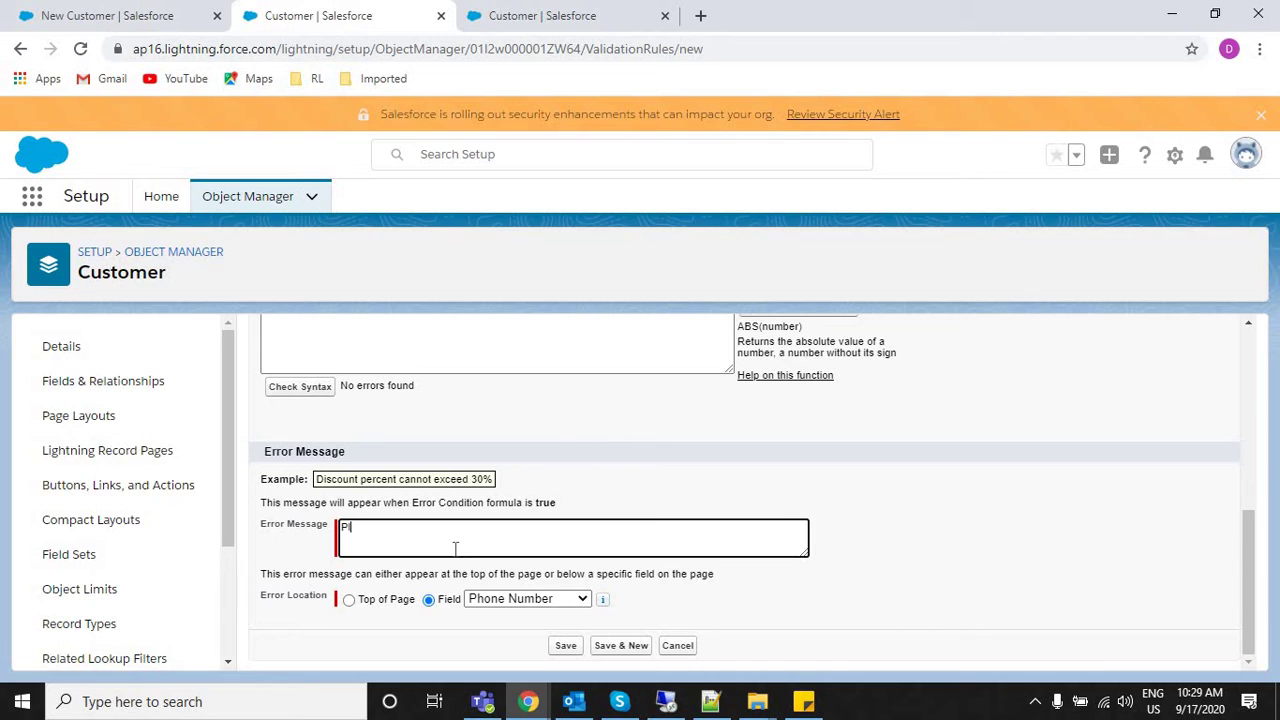
{"action": "type", "text": "ase fill phonen n"}
{"action": "key", "text": "BackSpace"}
{"action": "type", "text": "number, it is man"}
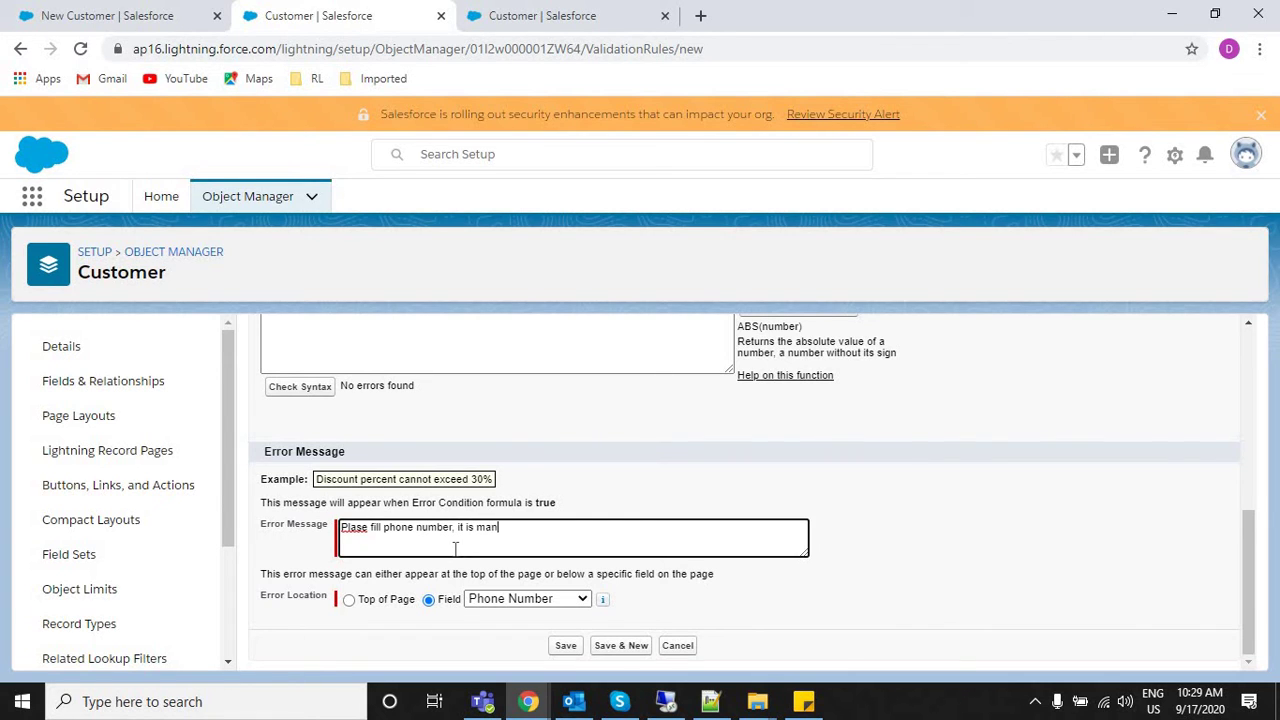
{"action": "type", "text": "datory for us to store your detials"}
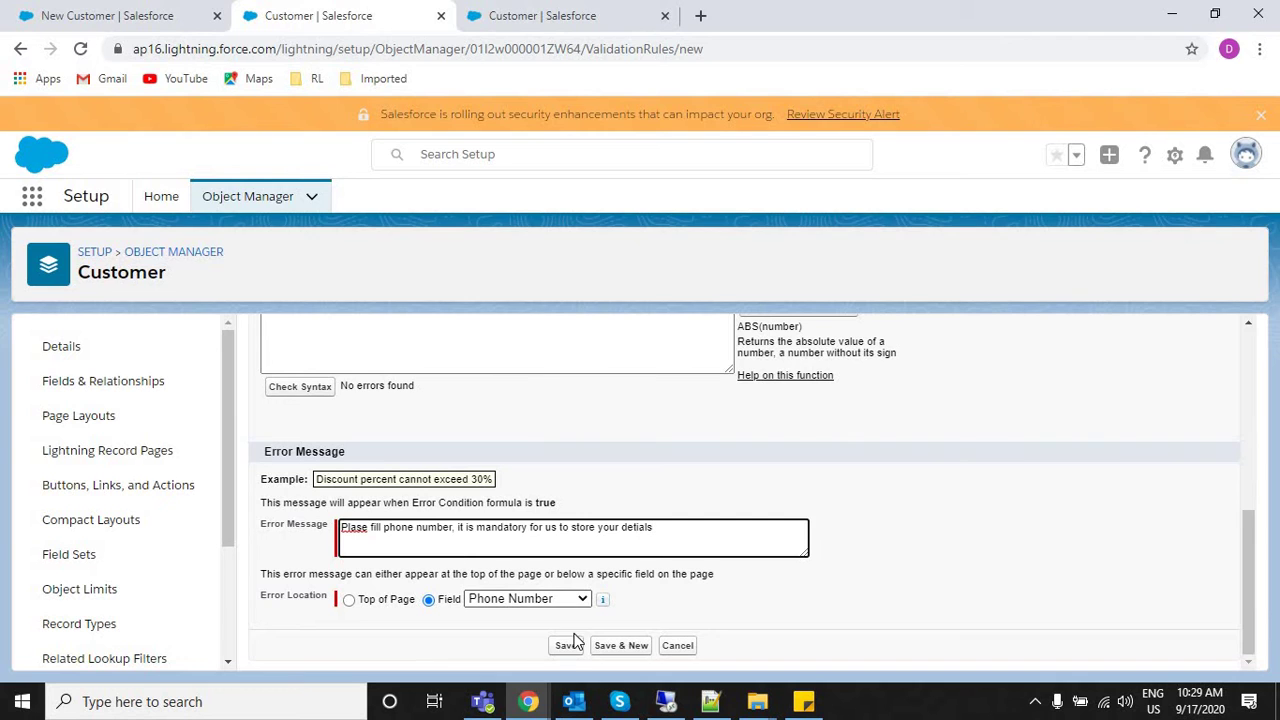
{"action": "left_click", "coordinate": [568, 645]}
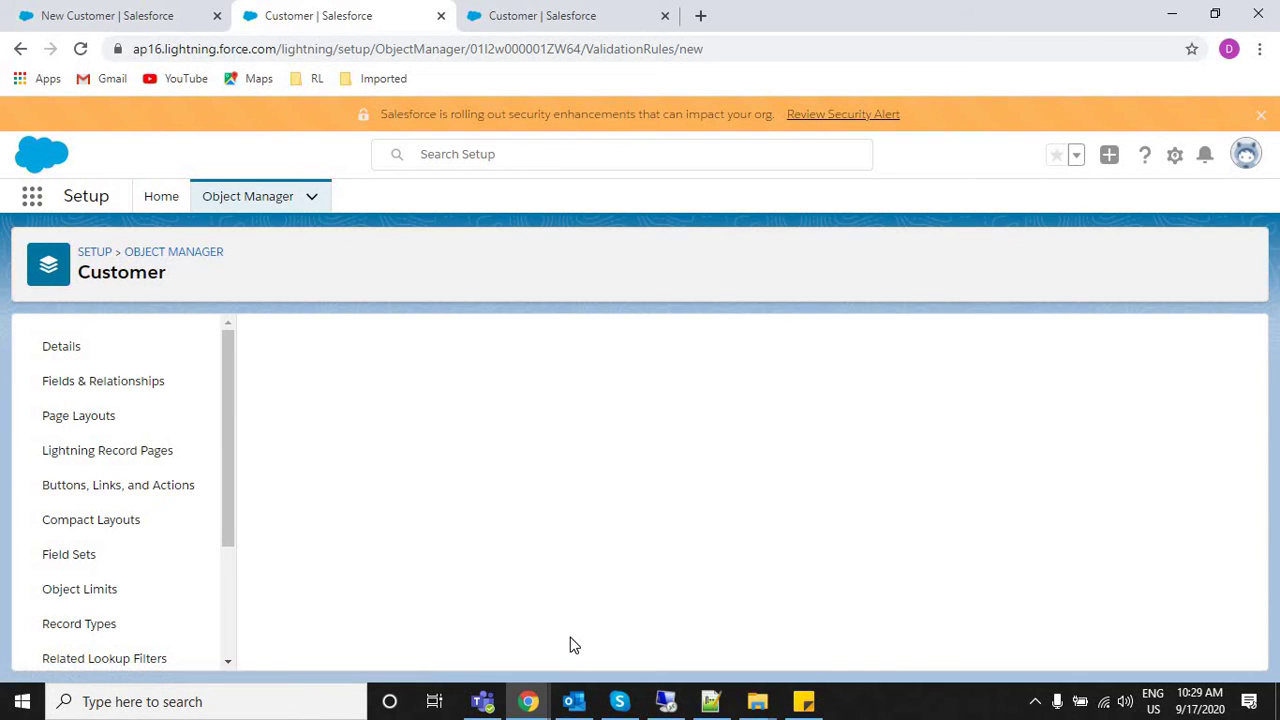
In Notepad++, add the line 'ISBLNAK(PhoneNumber__c) ==> if it is a blank give you TRUE else Fasle'.
{"action": "key", "text": "alt+Tab"}
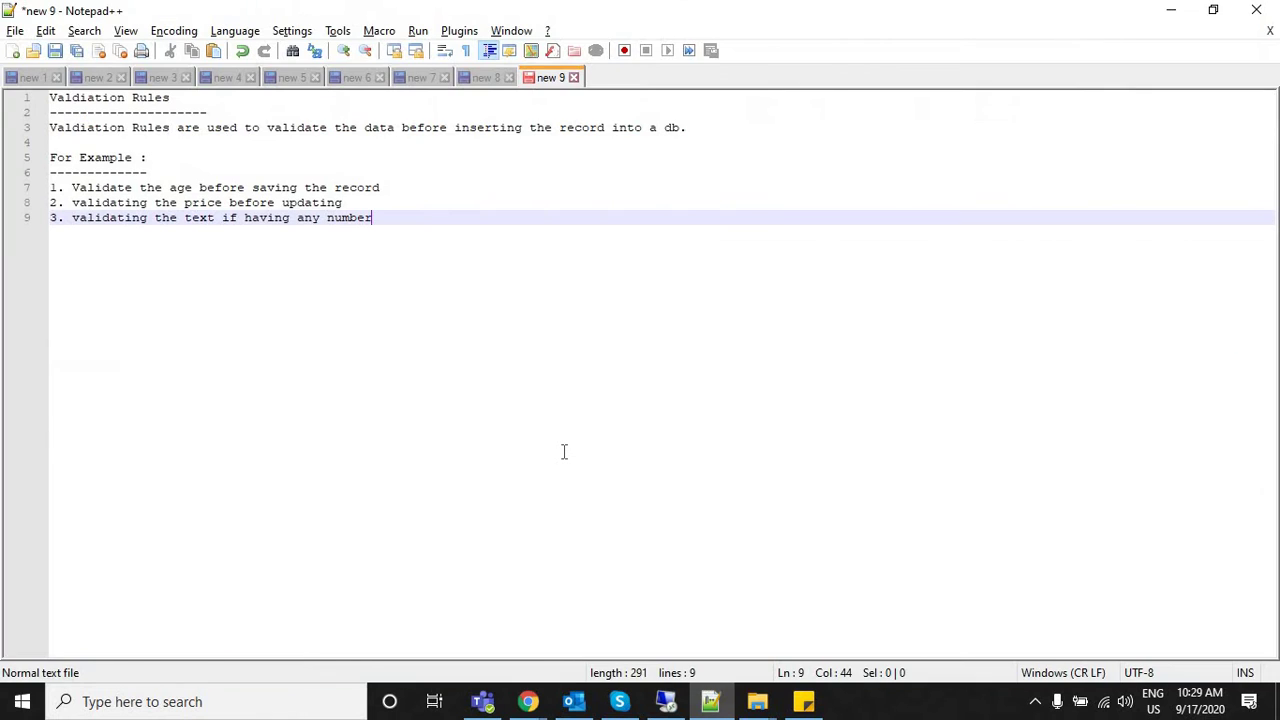
{"action": "key", "text": "Return"}
{"action": "key", "text": "Return"}
{"action": "key", "text": "Return"}
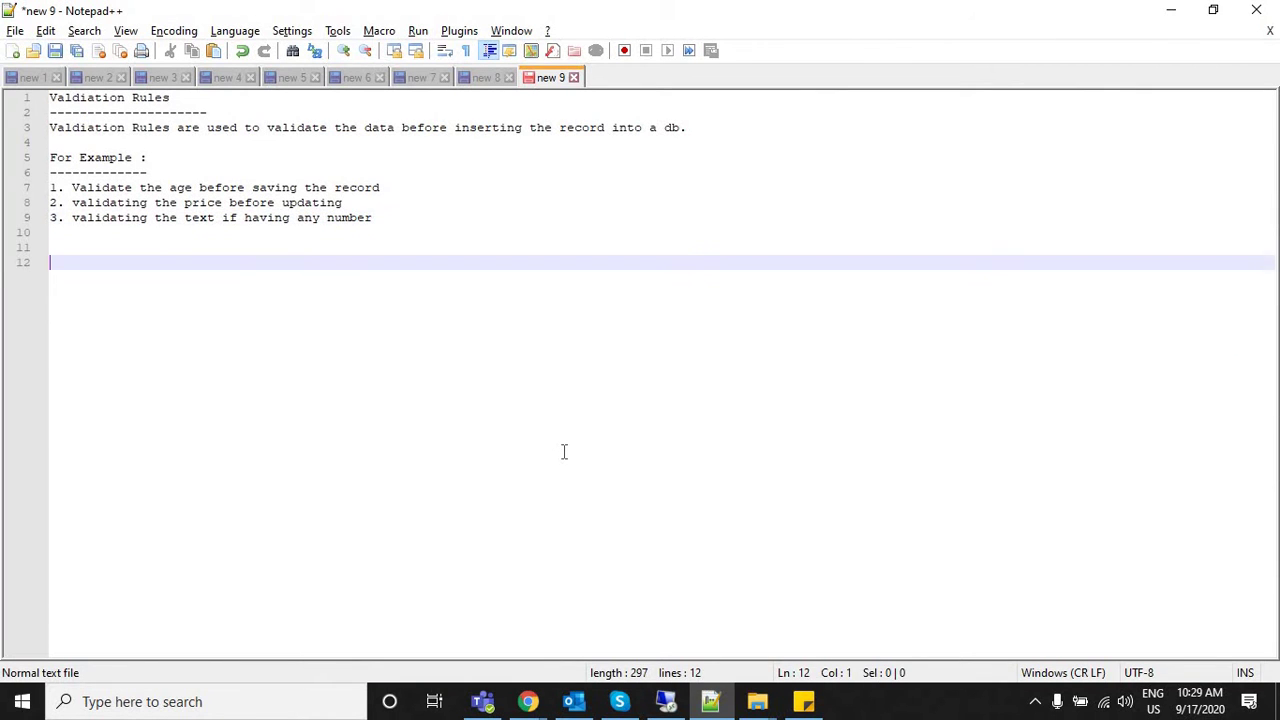
{"action": "type", "text": "ISBLNAK"}
{"action": "type", "text": "("}
{"action": "type", "text": "PHO"}
{"action": "key", "text": "BackSpace"}
{"action": "key", "text": "BackSpace"}
{"action": "type", "text": "HON"}
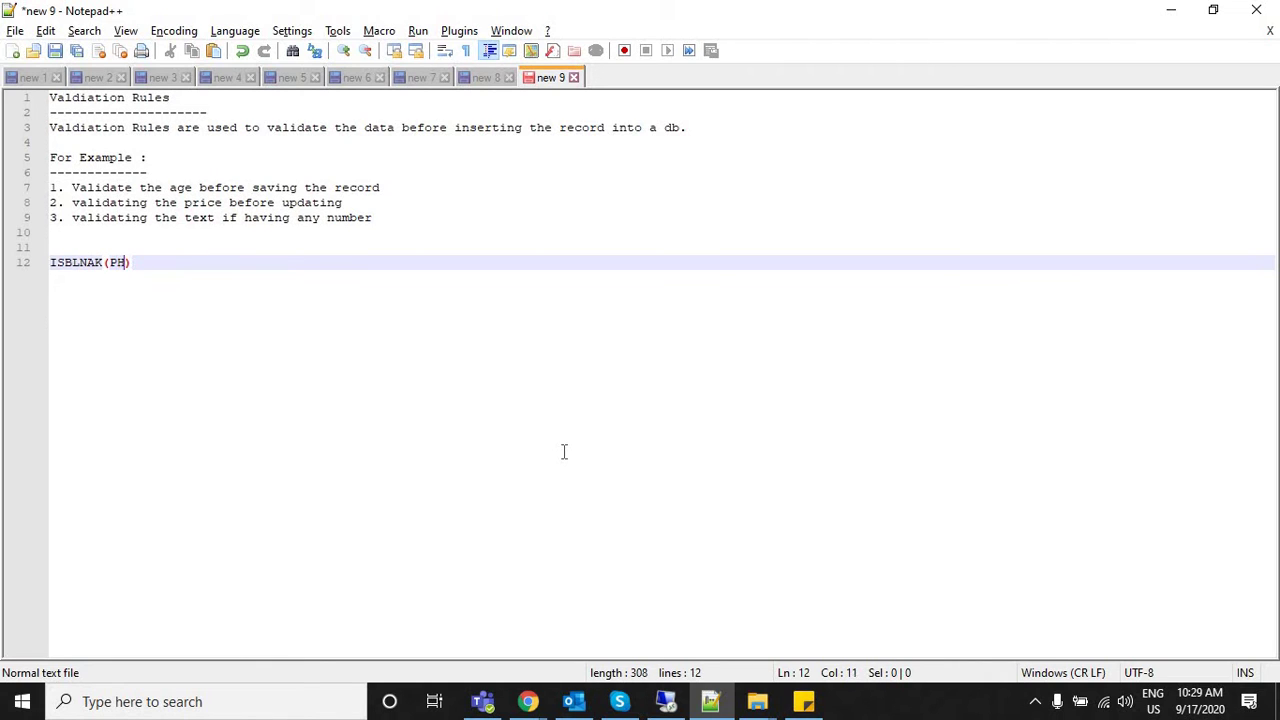
{"action": "type", "text": "ENUM"}
{"action": "key", "text": "BackSpace"}
{"action": "key", "text": "BackSpace"}
{"action": "key", "text": "BackSpace"}
{"action": "key", "text": "BackSpace"}
{"action": "key", "text": "BackSpace"}
{"action": "key", "text": "BackSpace"}
{"action": "key", "text": "BackSpace"}
{"action": "type", "text": "honeNumber__c"}
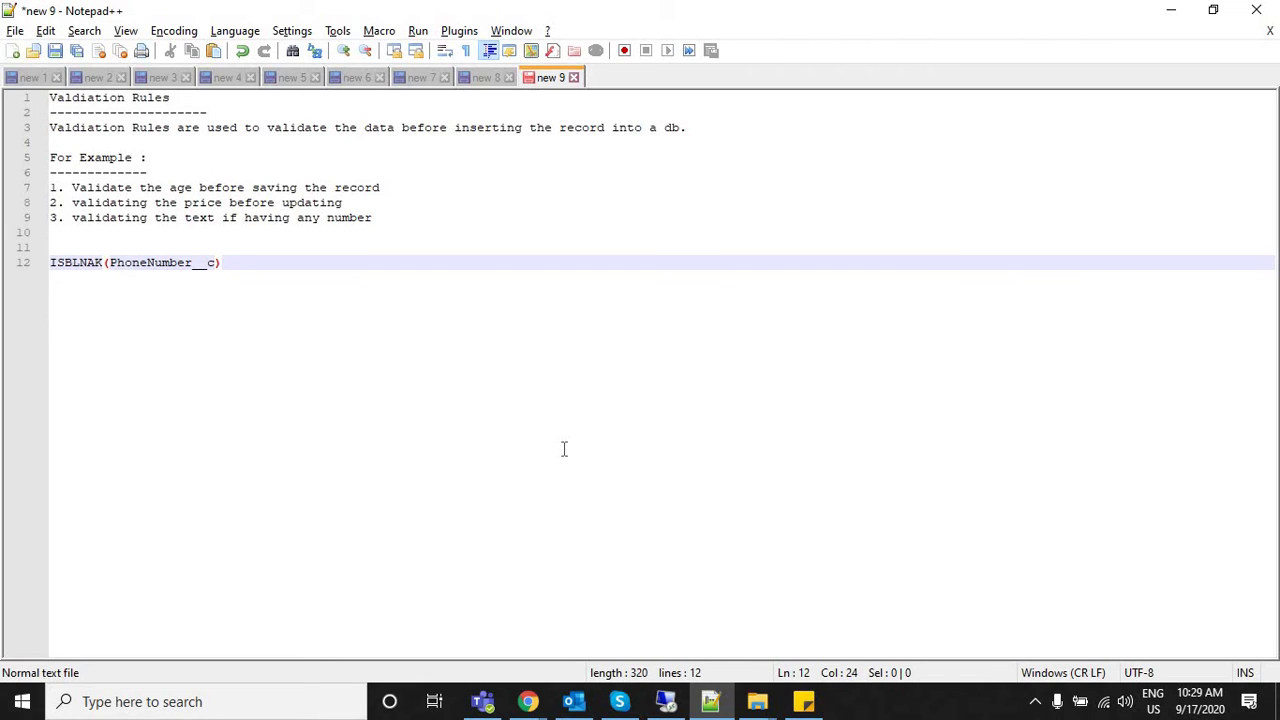
{"action": "type", "text": " ==> if is"}
{"action": "key", "text": "BackSpace"}
{"action": "key", "text": "BackSpace"}
{"action": "type", "text": "t is a blank "}
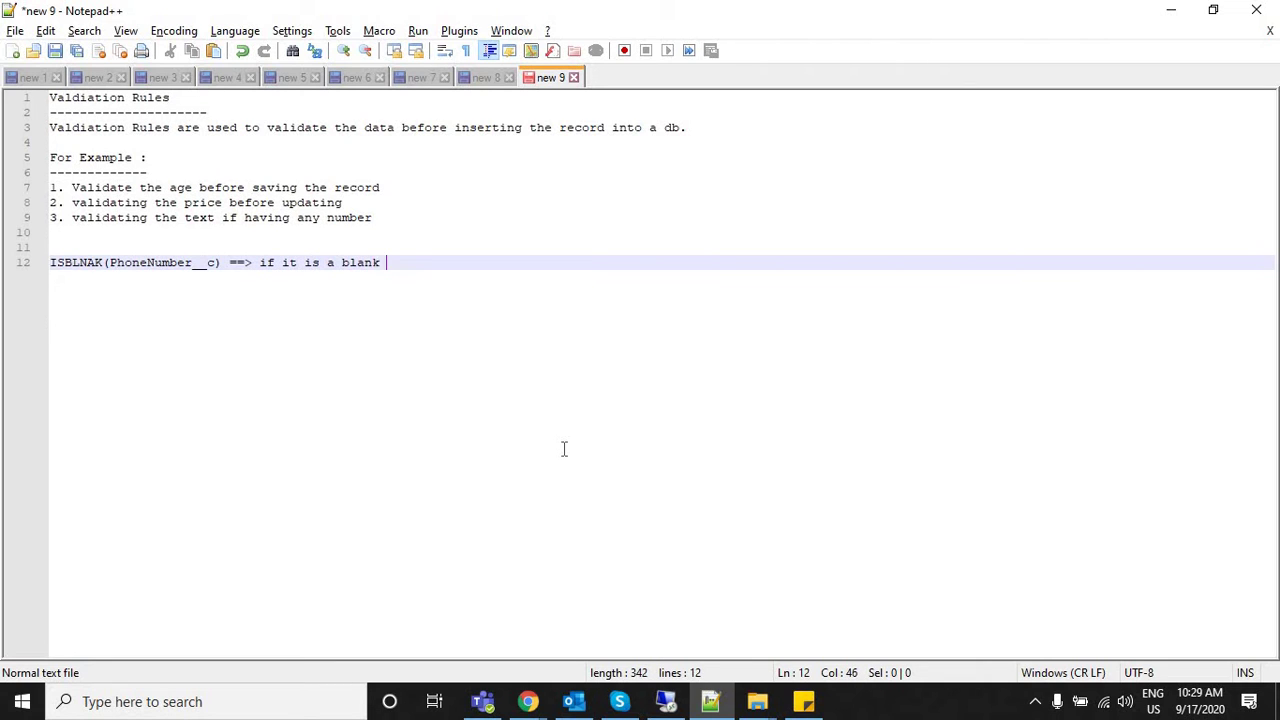
{"action": "type", "text": "give you TRUE else Fasle"}
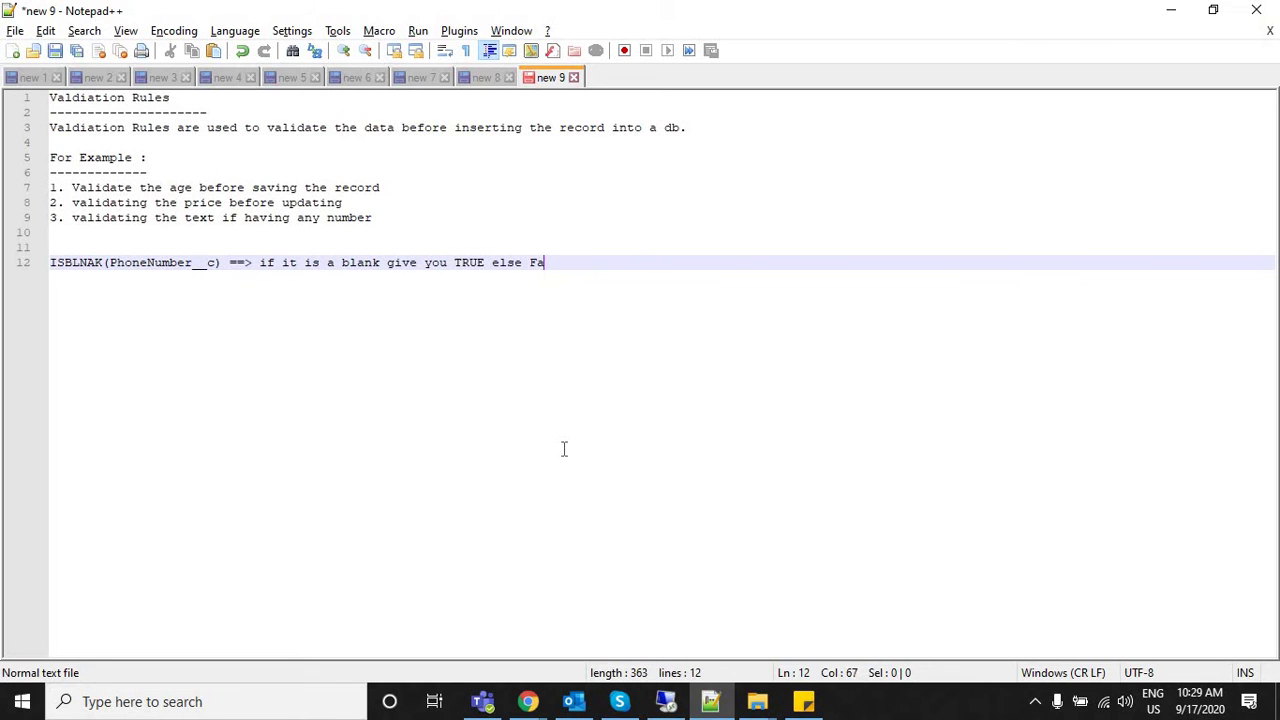
{"action": "key", "text": "Return"}
{"action": "key", "text": "Return"}
{"action": "key", "text": "Return"}
Add line 15: 'if any time your formula returns true then Valdiation wil fire otherwise not.'.
{"action": "type", "text": "if "}
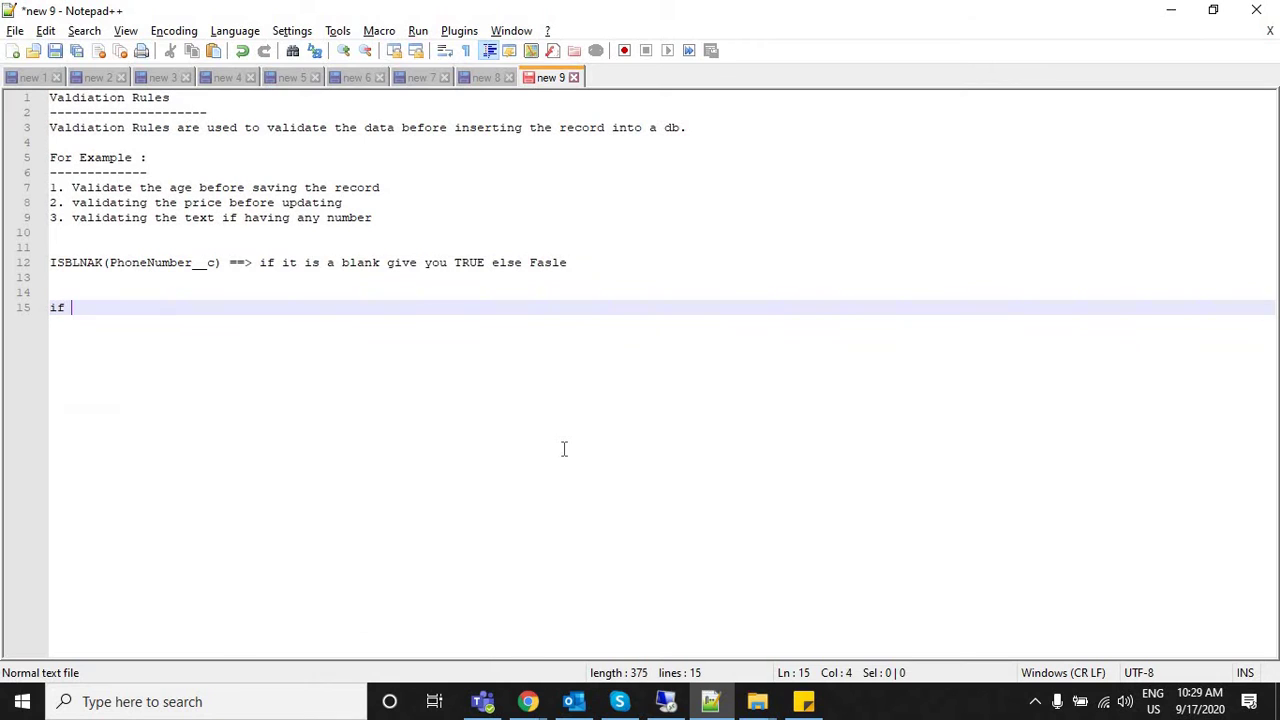
{"action": "type", "text": "nay time"}
{"action": "key", "text": "BackSpace"}
{"action": "key", "text": "BackSpace"}
{"action": "key", "text": "BackSpace"}
{"action": "key", "text": "BackSpace"}
{"action": "key", "text": "BackSpace"}
{"action": "key", "text": "BackSpace"}
{"action": "key", "text": "BackSpace"}
{"action": "type", "text": "any tiem"}
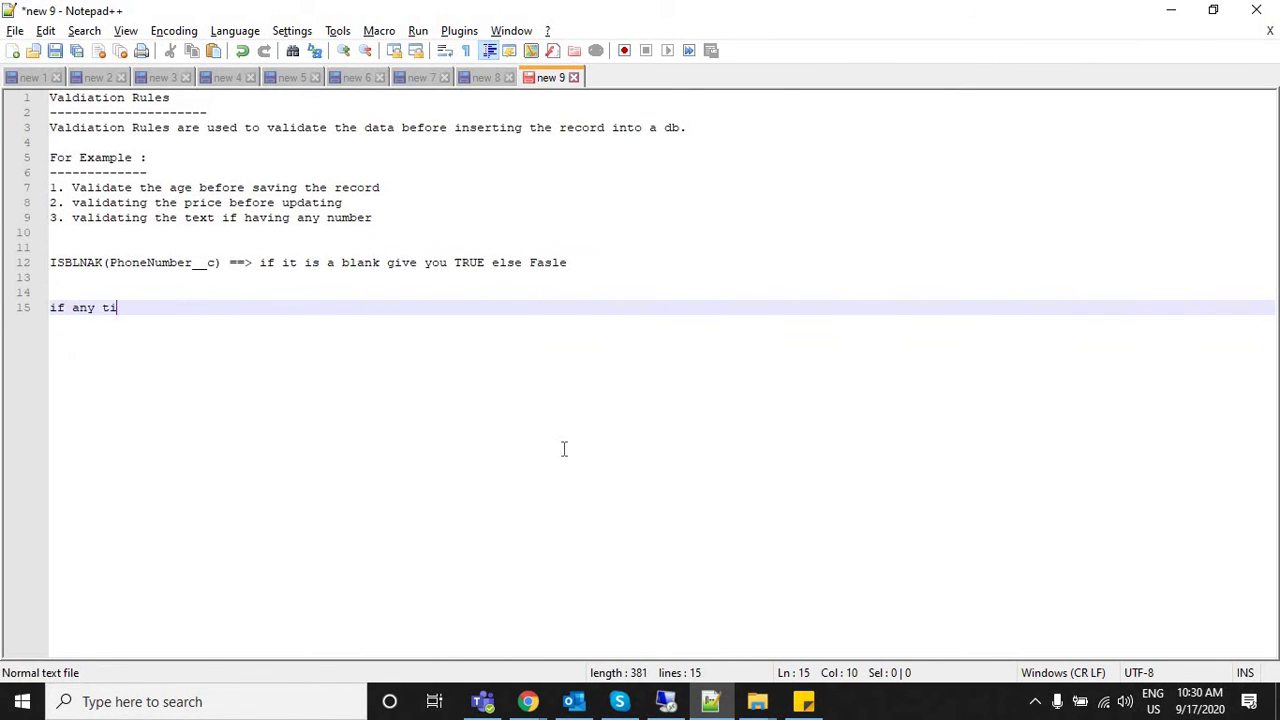
{"action": "key", "text": "BackSpace"}
{"action": "key", "text": "BackSpace"}
{"action": "type", "text": "me your formula returns tru"}
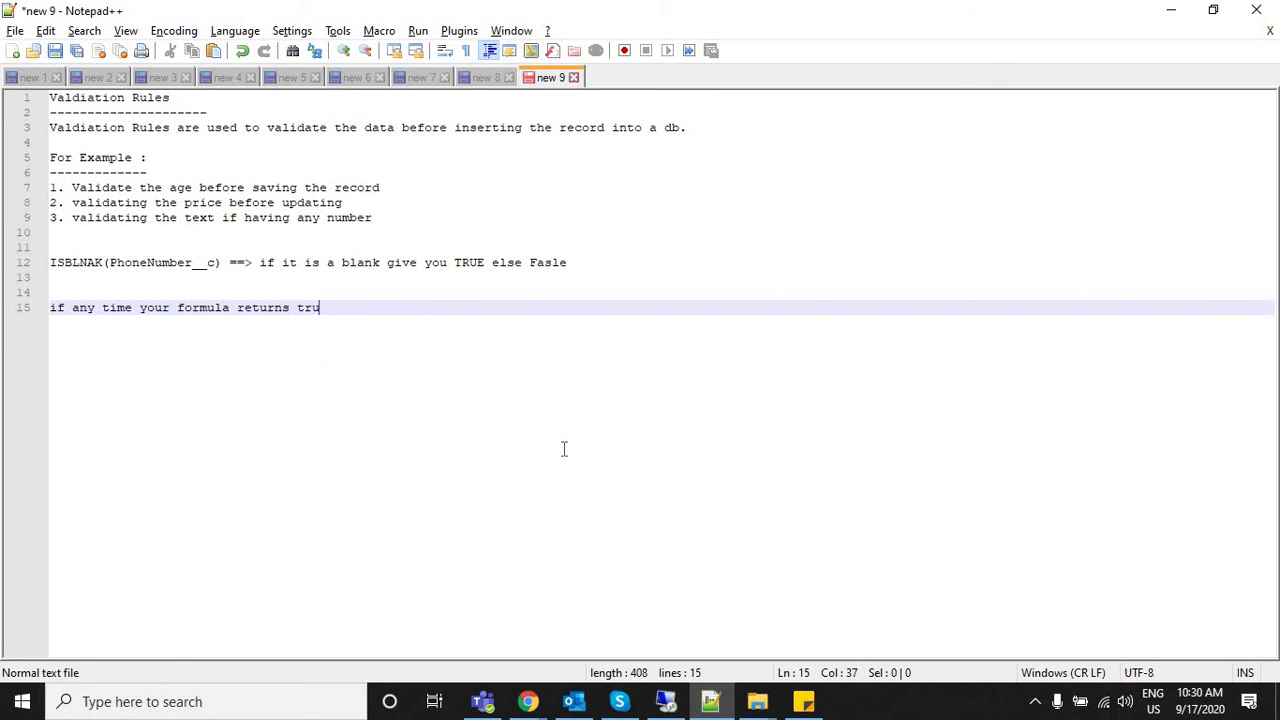
{"action": "type", "text": "e then Vali"}
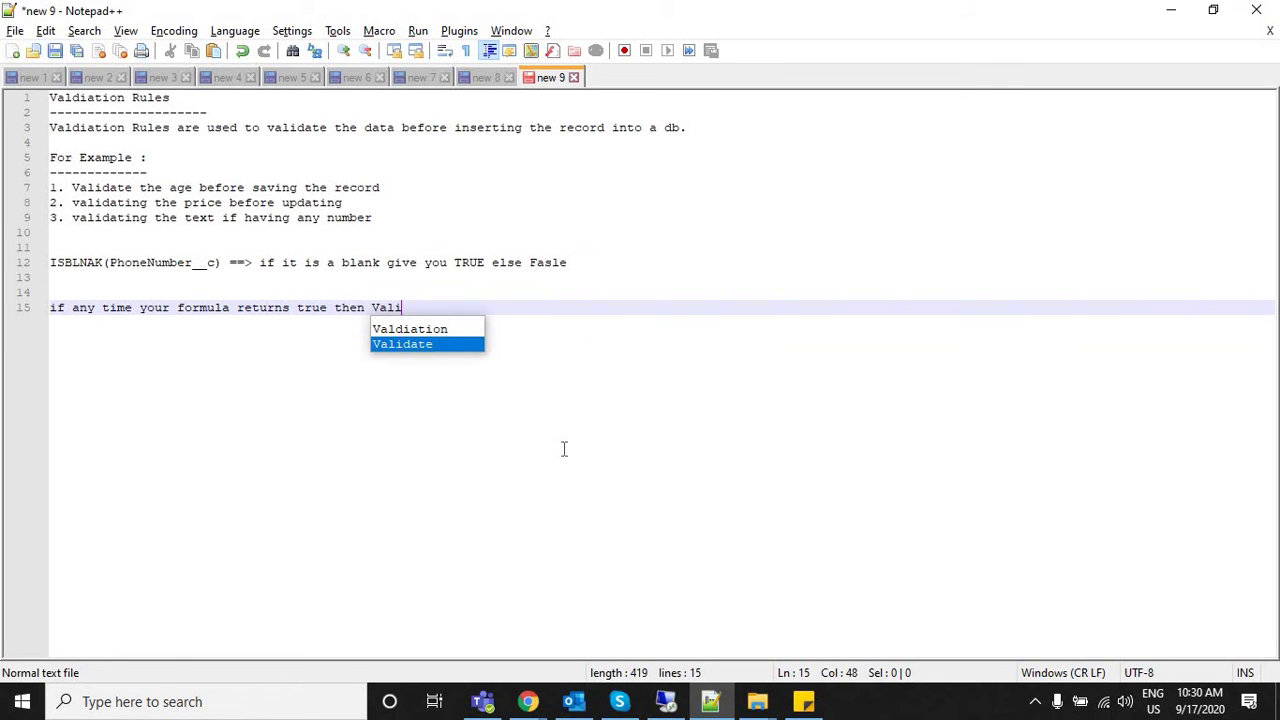
{"action": "key", "text": "Up"}
{"action": "key", "text": "Return"}
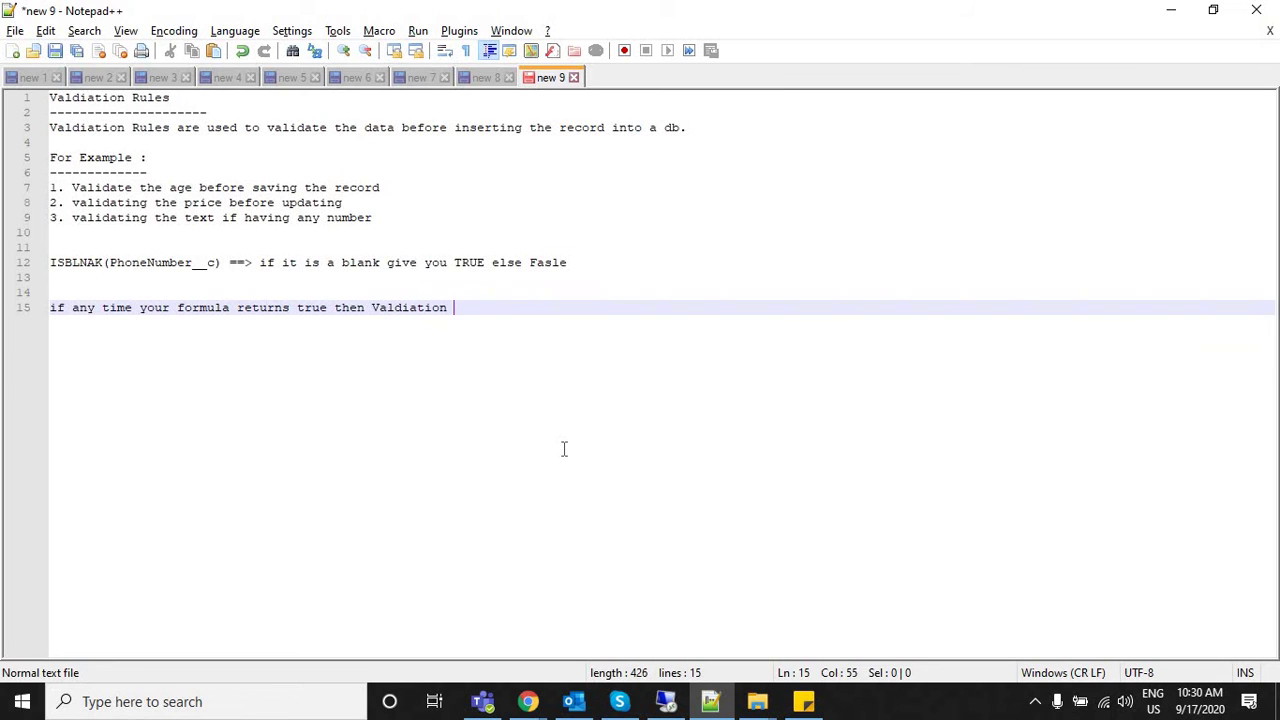
{"action": "type", "text": "wil fire other w"}
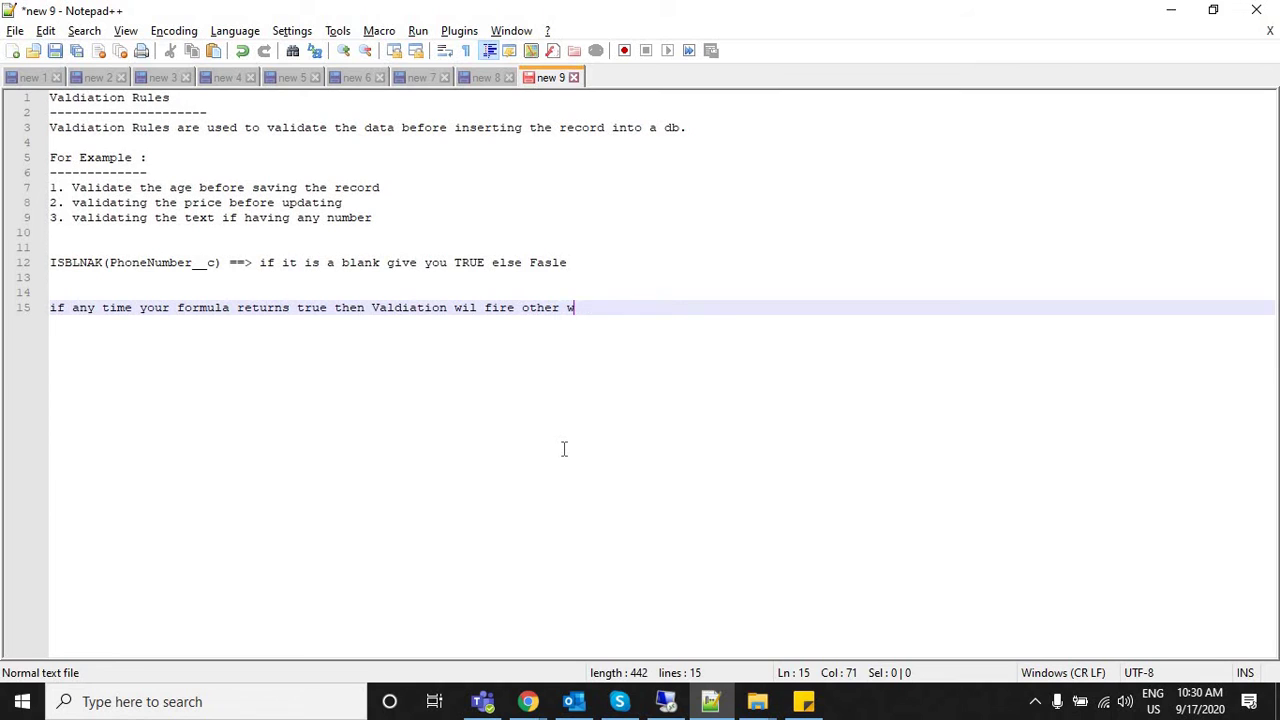
{"action": "key", "text": "BackSpace"}
{"action": "key", "text": "BackSpace"}
{"action": "type", "text": "wise not."}
Append '==>TRUE/ Fasle' to the ISBLNAK line 12, then return to Salesforce's Customer fields list.
{"action": "left_click", "coordinate": [24, 310]}
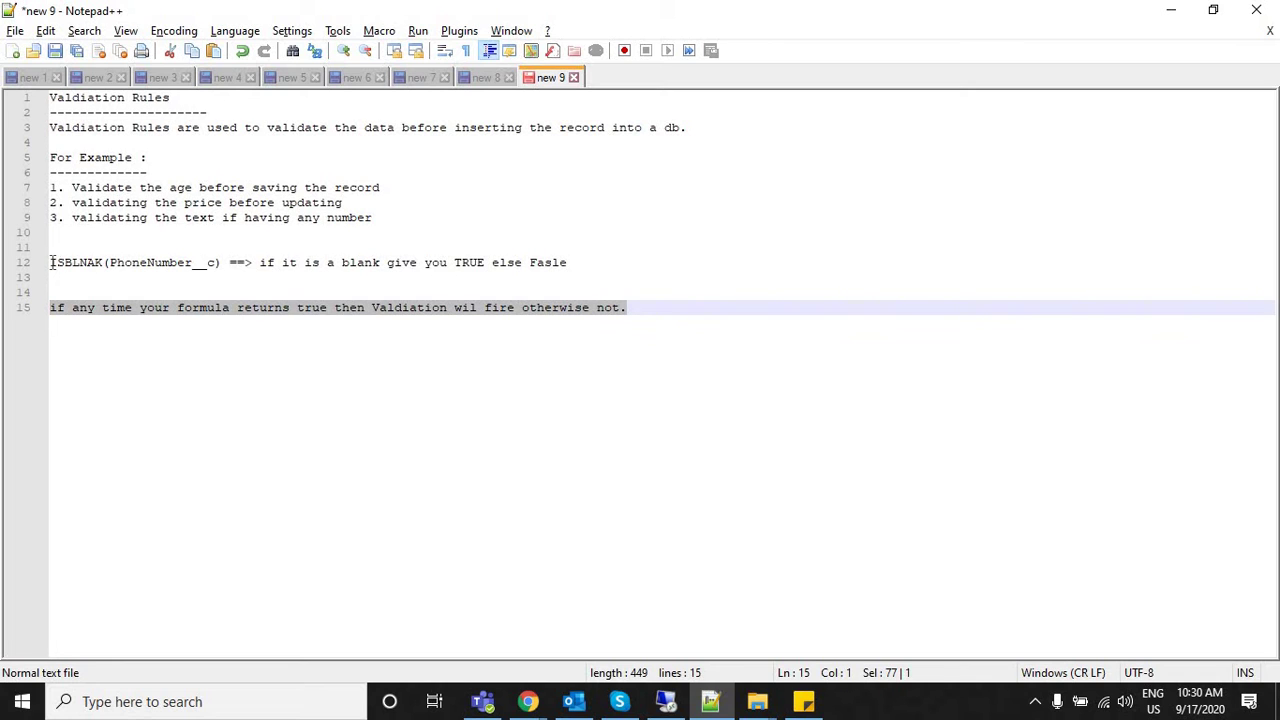
{"action": "left_click_drag", "start_coordinate": [52, 262], "coordinate": [625, 251]}
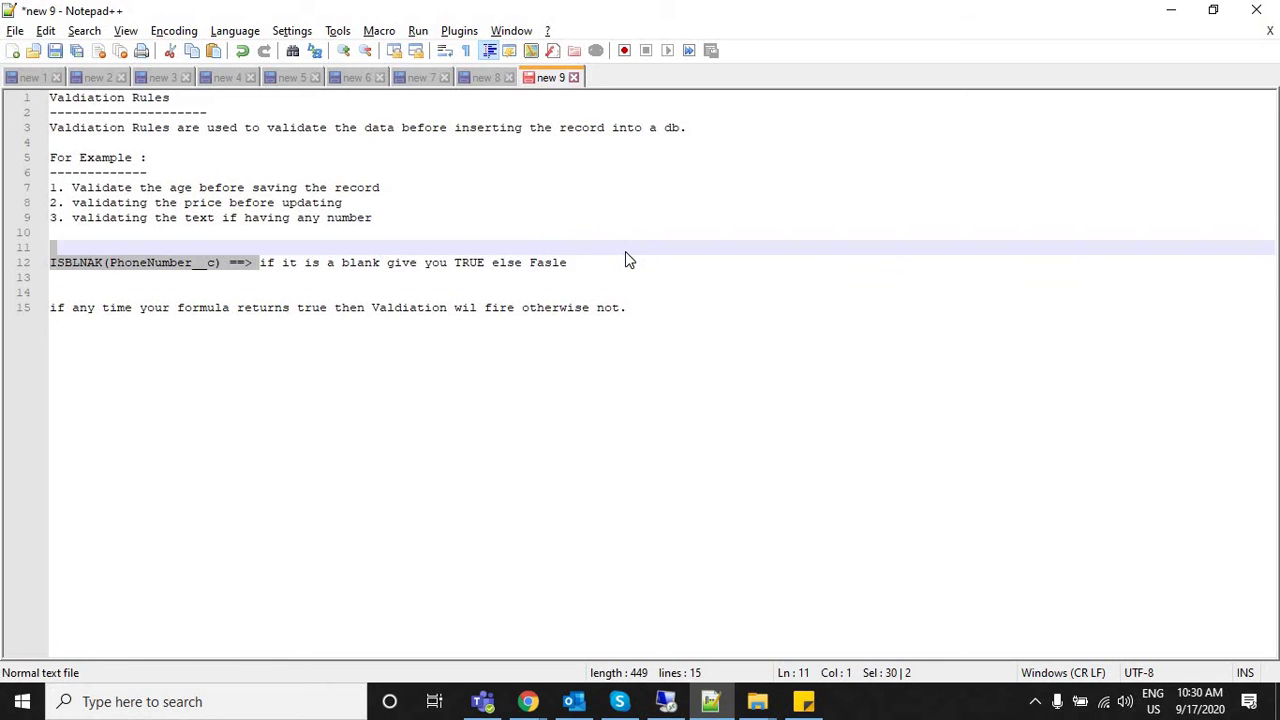
{"action": "double_click", "coordinate": [478, 262]}
{"action": "left_click", "coordinate": [537, 262]}
{"action": "double_click", "coordinate": [537, 262]}
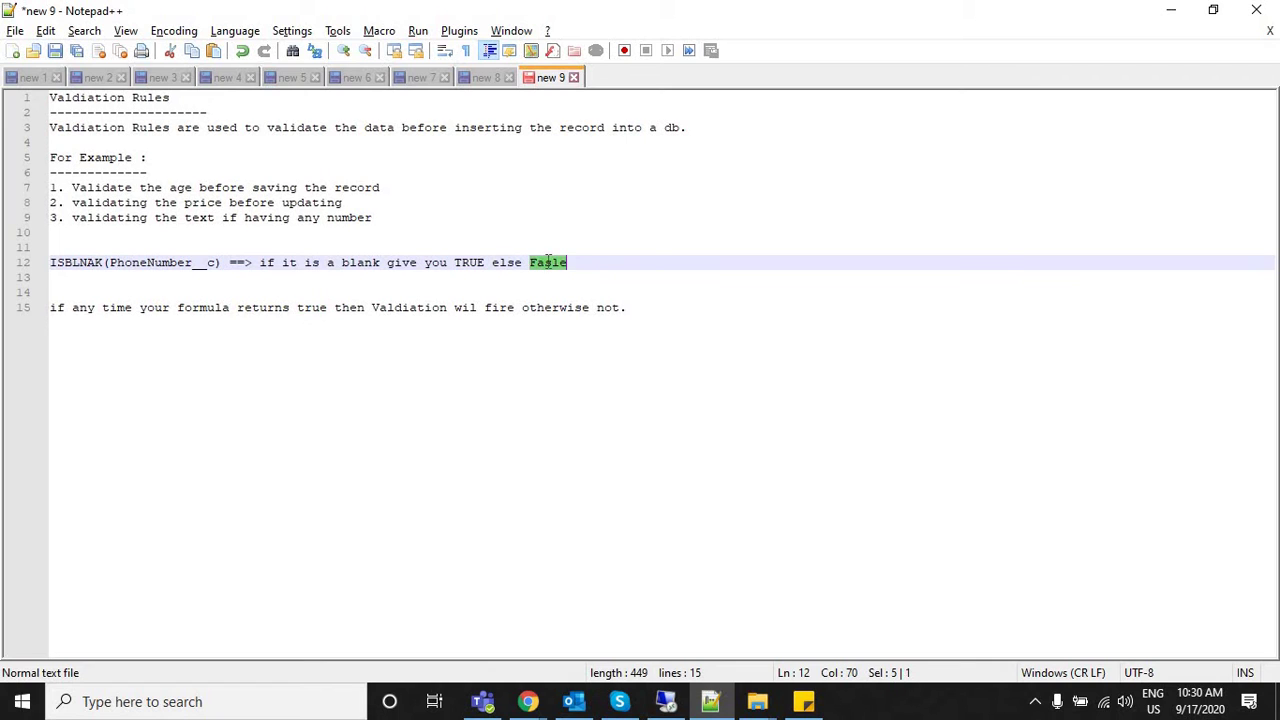
{"action": "left_click", "coordinate": [537, 262]}
{"action": "type", "text": "==>TRUE/ "}
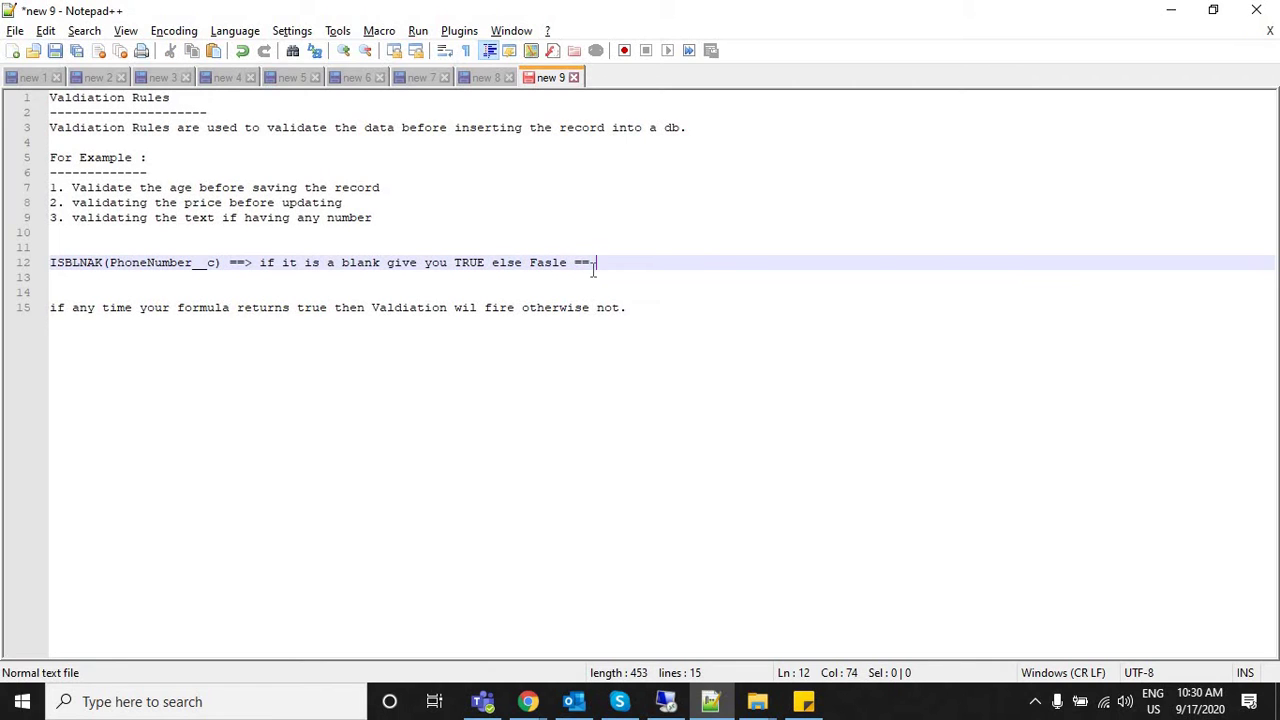
{"action": "type", "text": "F"}
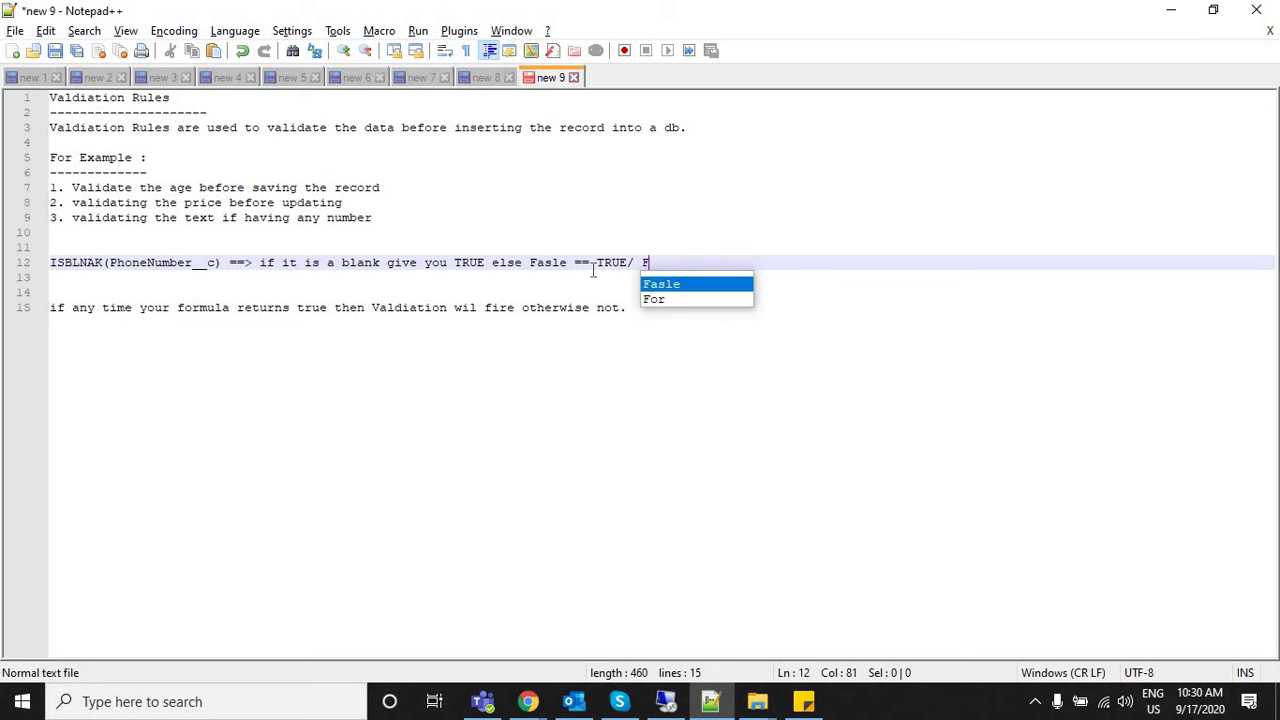
{"action": "type", "text": "a"}
{"action": "key", "text": "Return"}
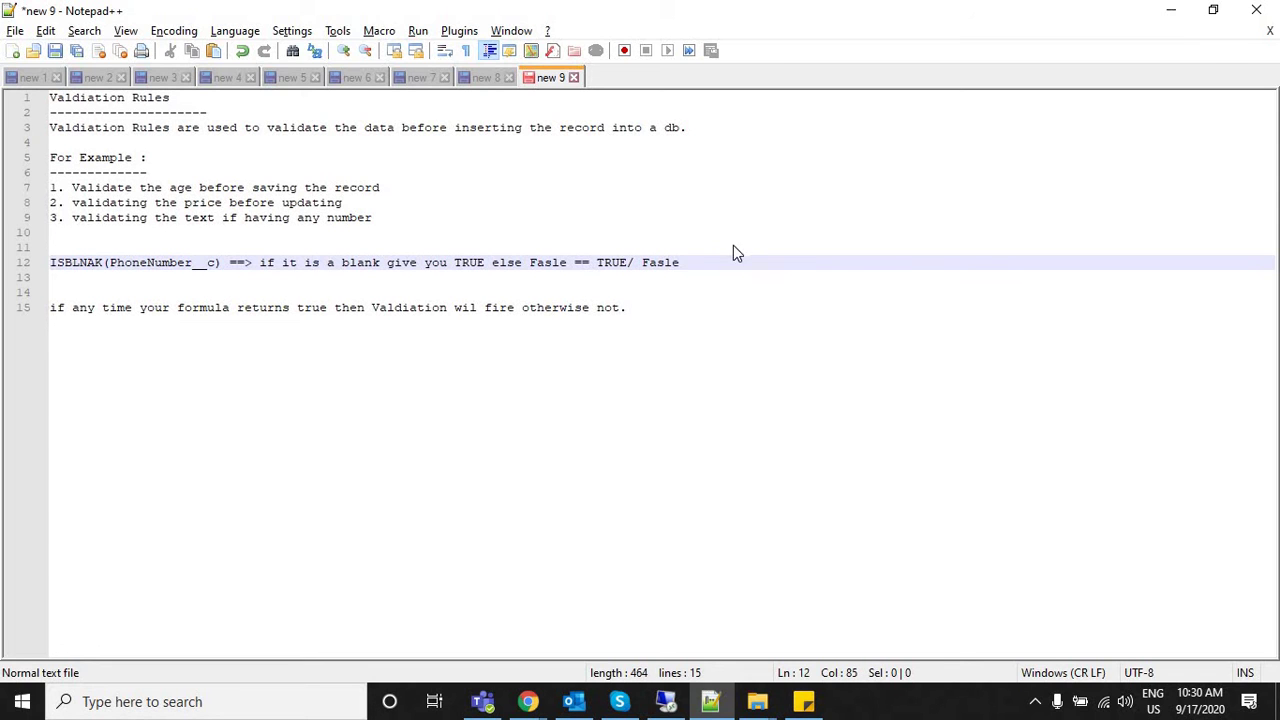
{"action": "key", "text": "alt+Tab"}
{"action": "key", "text": "ctrl+Tab"}
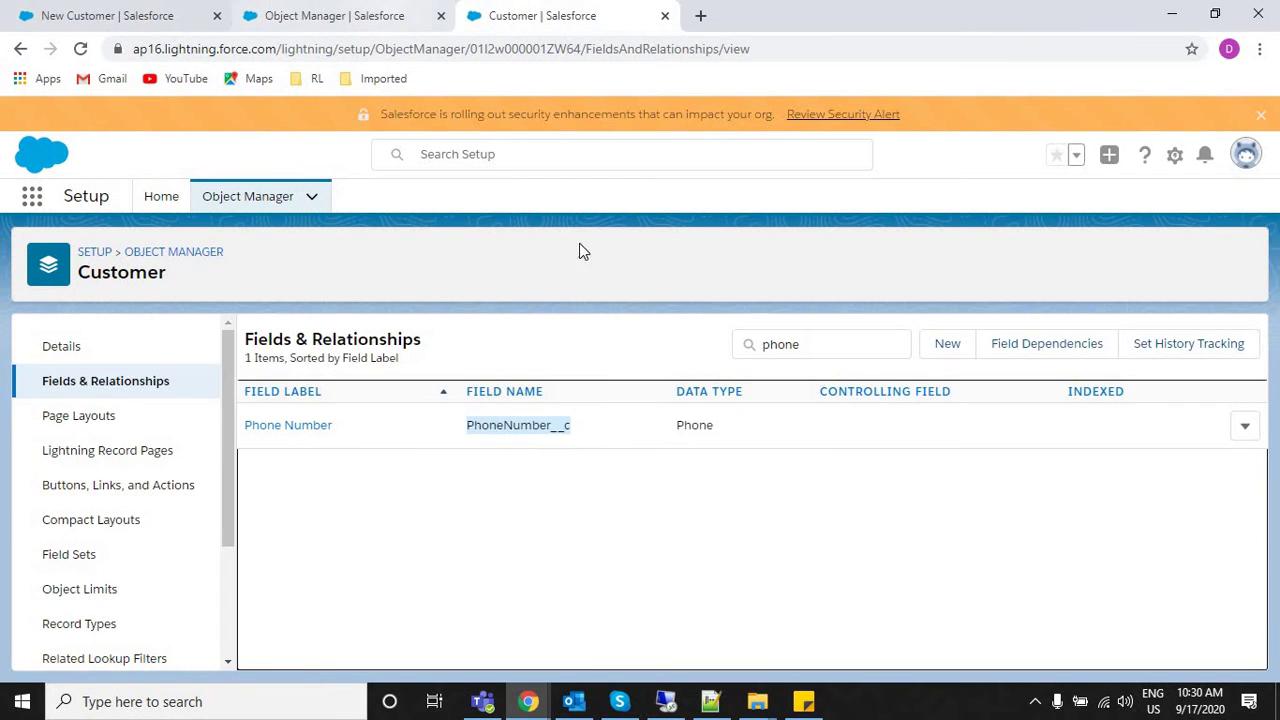
Compare the active Phone_Number_Validation_Rule's ISBLANK formula with the notes, ending on the New Customer form.
{"action": "key", "text": "ctrl+shift+Tab"}
{"action": "left_click", "coordinate": [566, 8]}
{"action": "key", "text": "ctrl+shift+Tab"}
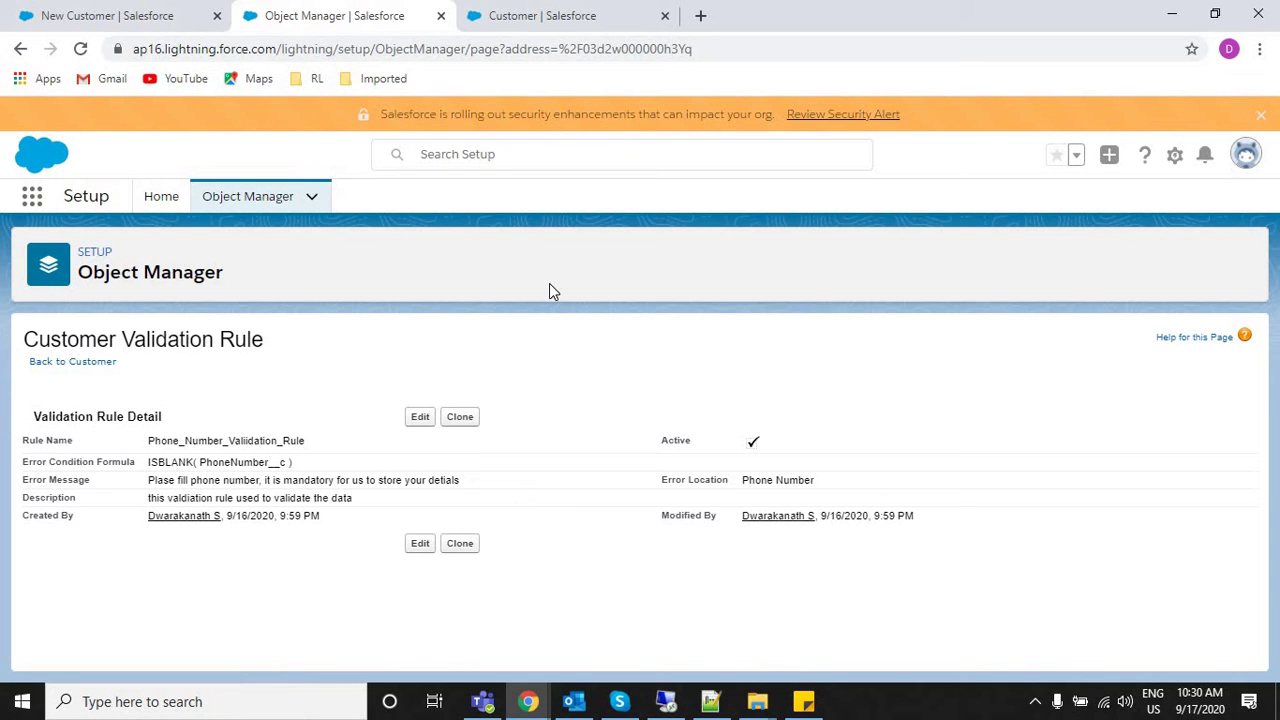
{"action": "key", "text": "alt+Tab"}
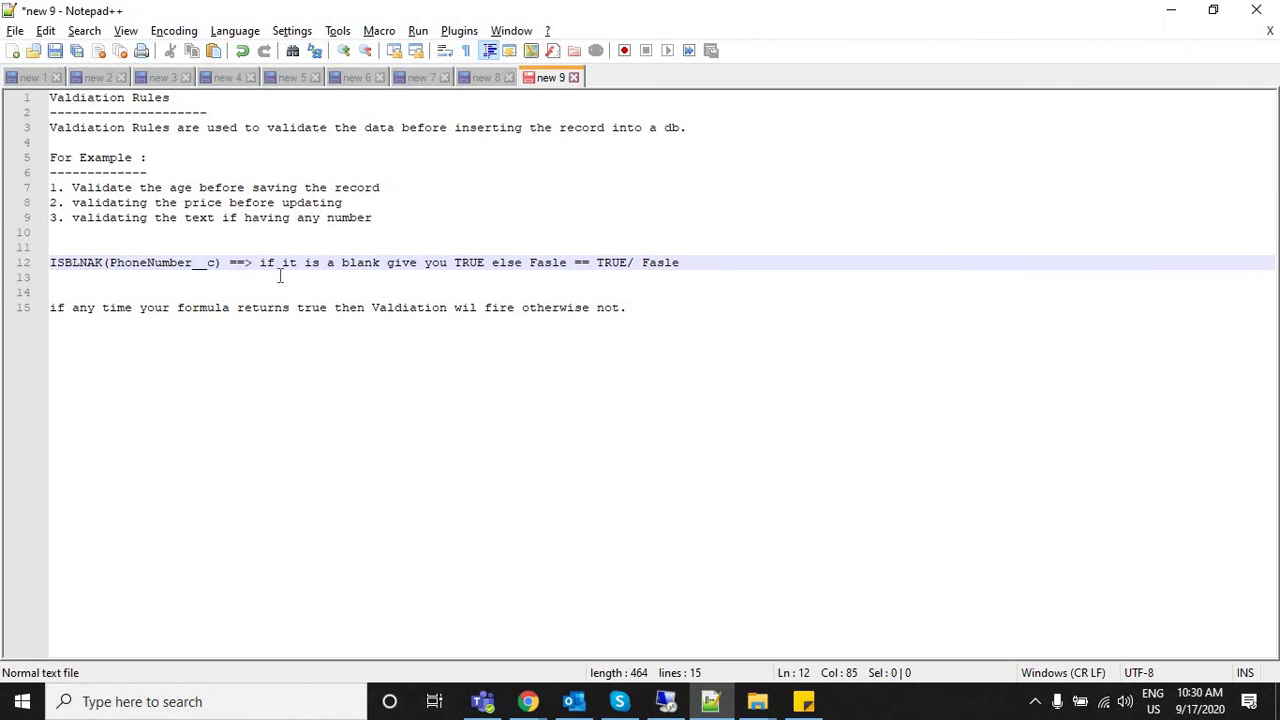
{"action": "double_click", "coordinate": [612, 263]}
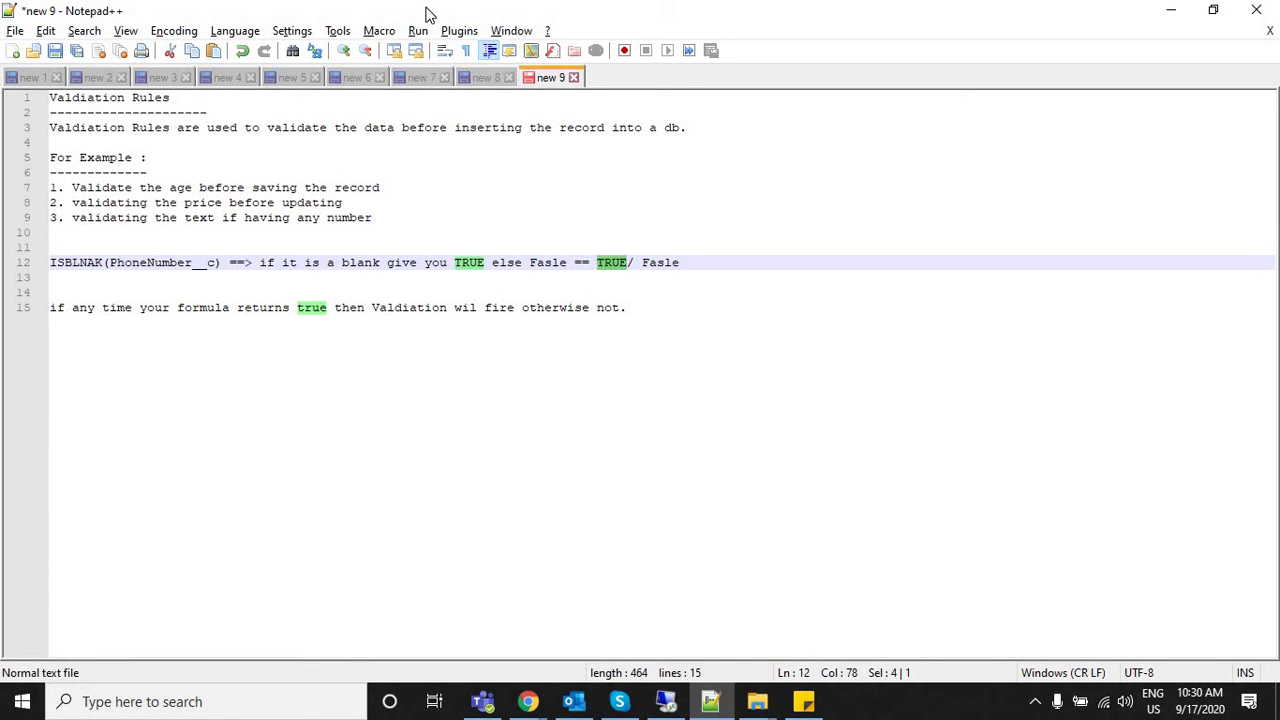
{"action": "key", "text": "alt+Tab"}
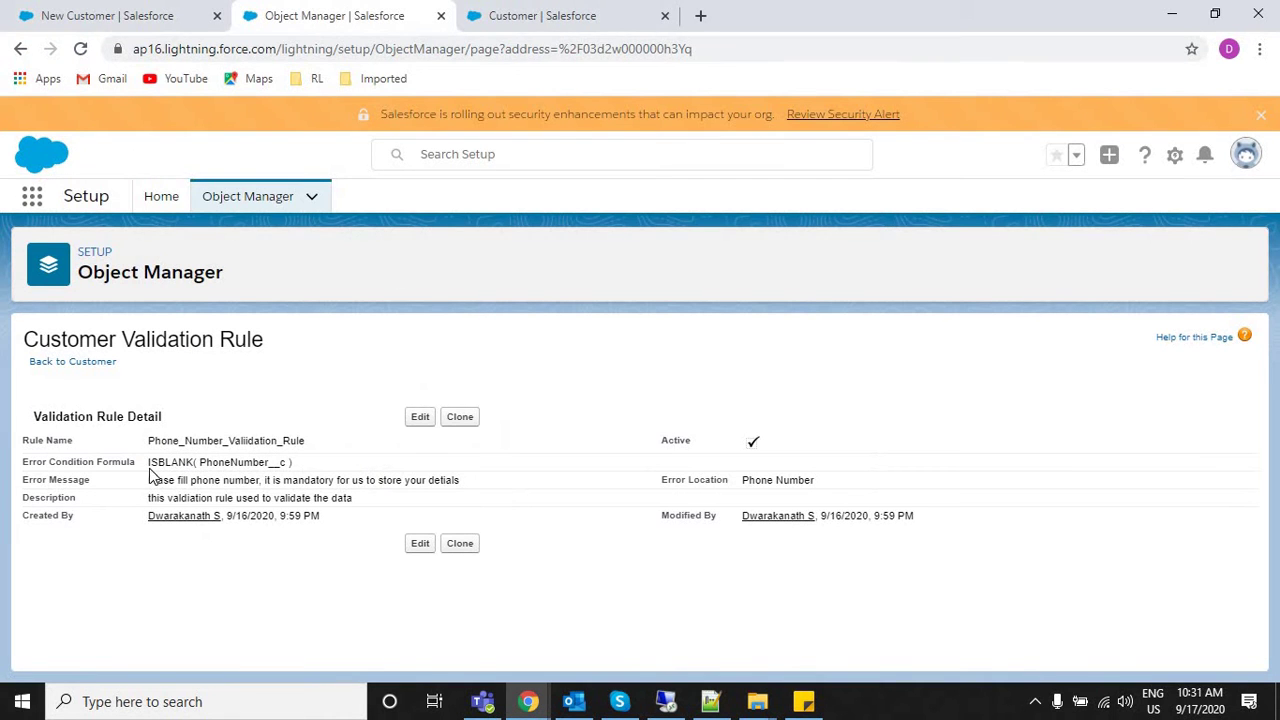
{"action": "mouse_move", "coordinate": [292, 481]}
{"action": "left_mouse_down"}
{"action": "mouse_move", "coordinate": [315, 440]}
{"action": "mouse_move", "coordinate": [305, 472]}
{"action": "left_mouse_up"}
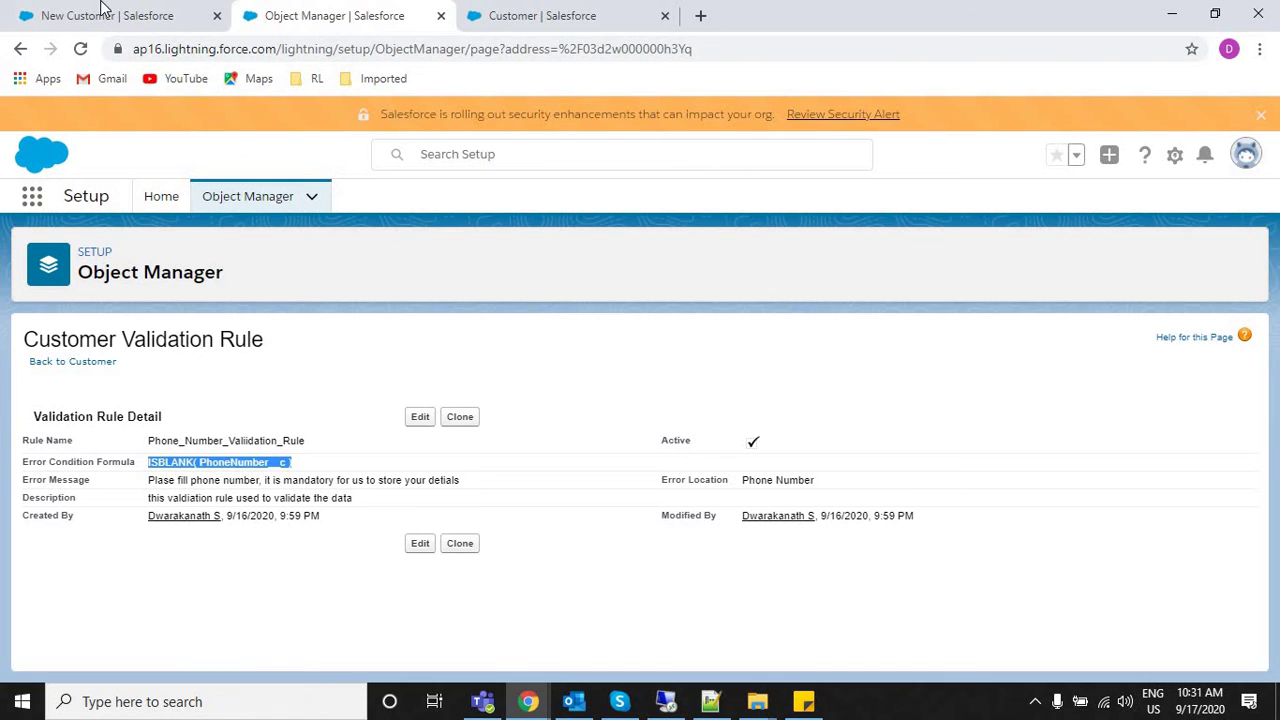
{"action": "key", "text": "ctrl+shift+Tab"}
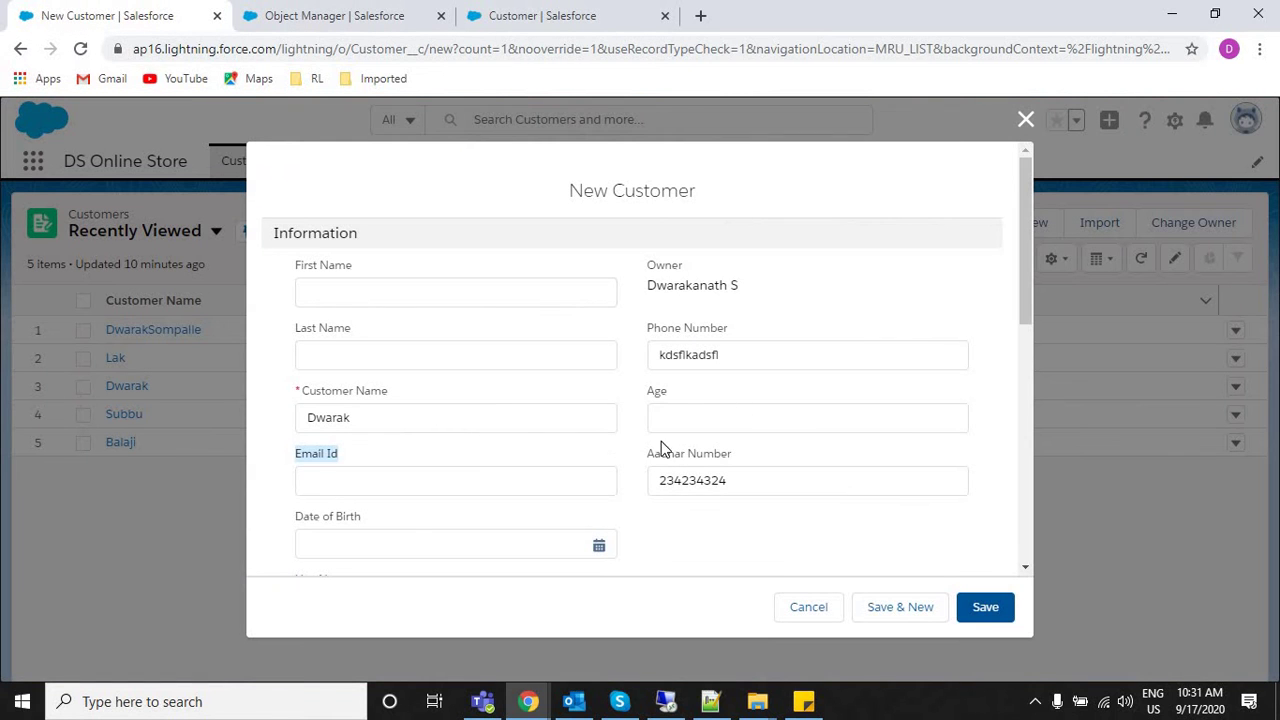
Discard the half-filled New Customer form and review the rule's ISBLANK formula.
{"action": "left_click", "coordinate": [1027, 124]}
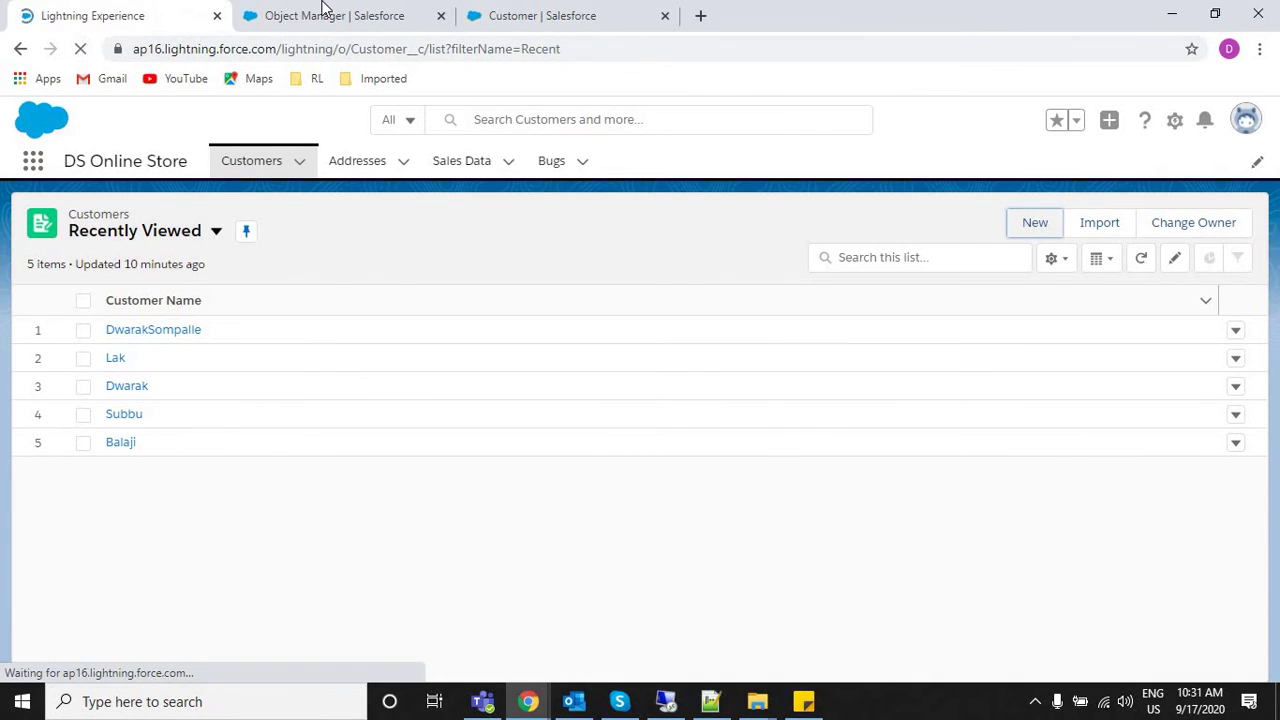
{"action": "left_click", "coordinate": [323, 12]}
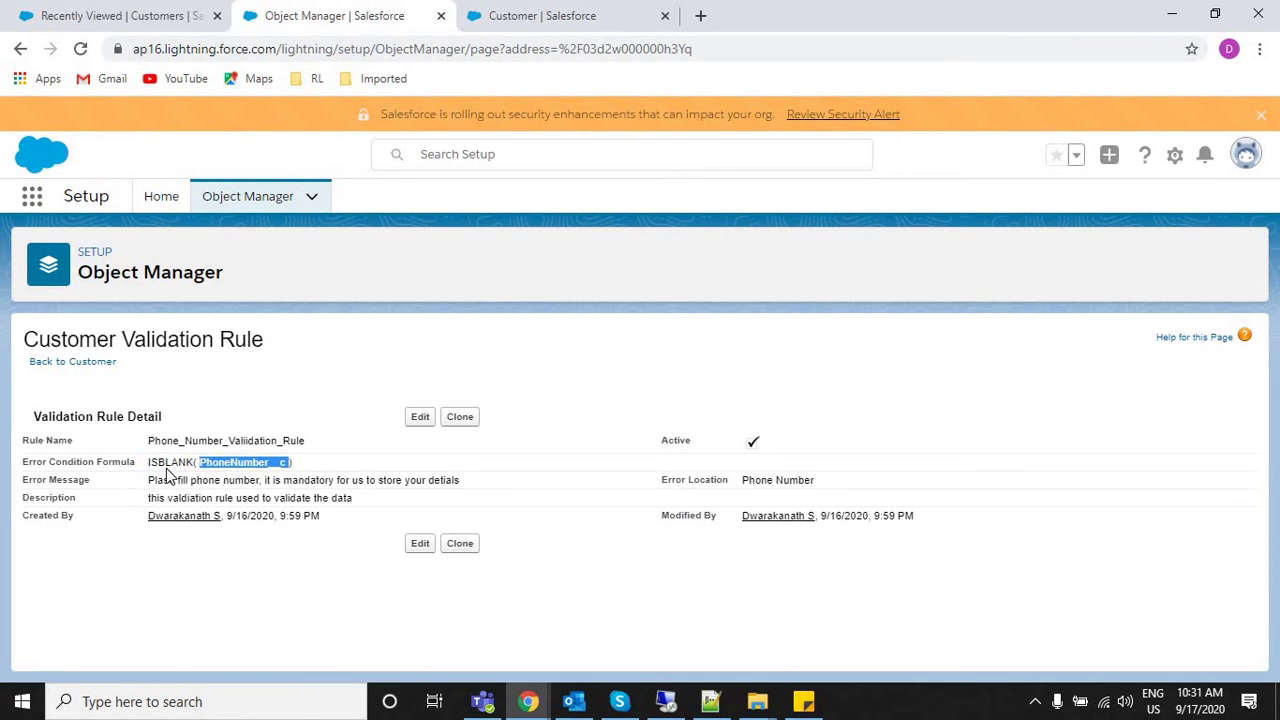
{"action": "triple_click", "coordinate": [297, 463]}
{"action": "left_click", "coordinate": [126, 12]}
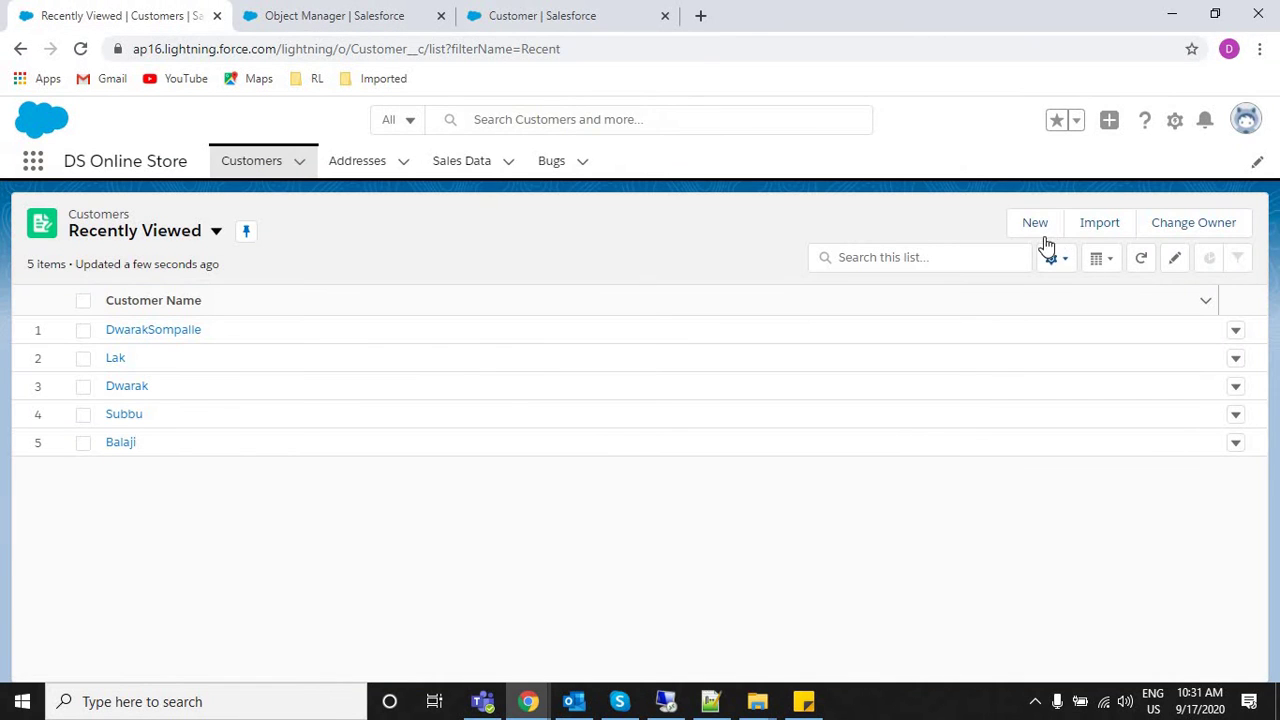
Save a new Customer named 'dW' with the Phone Number left blank.
{"action": "left_click", "coordinate": [1036, 230]}
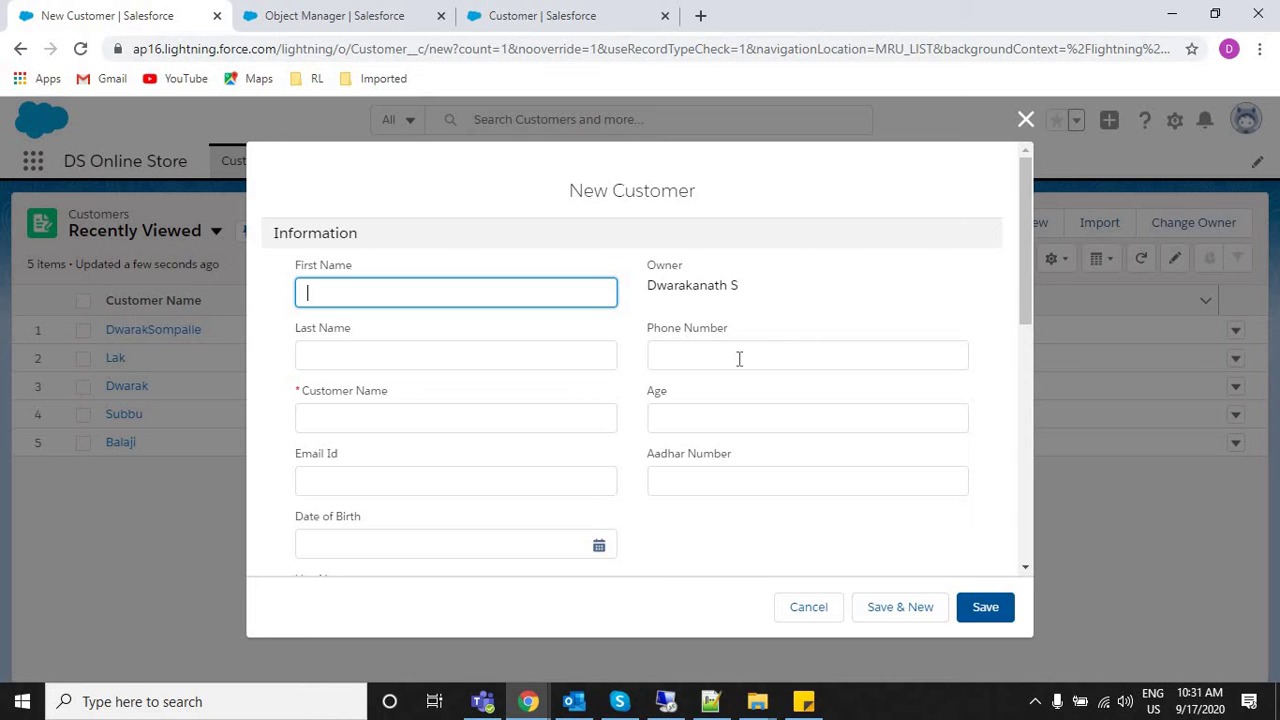
{"action": "left_click", "coordinate": [361, 430]}
{"action": "type", "text": "dW"}
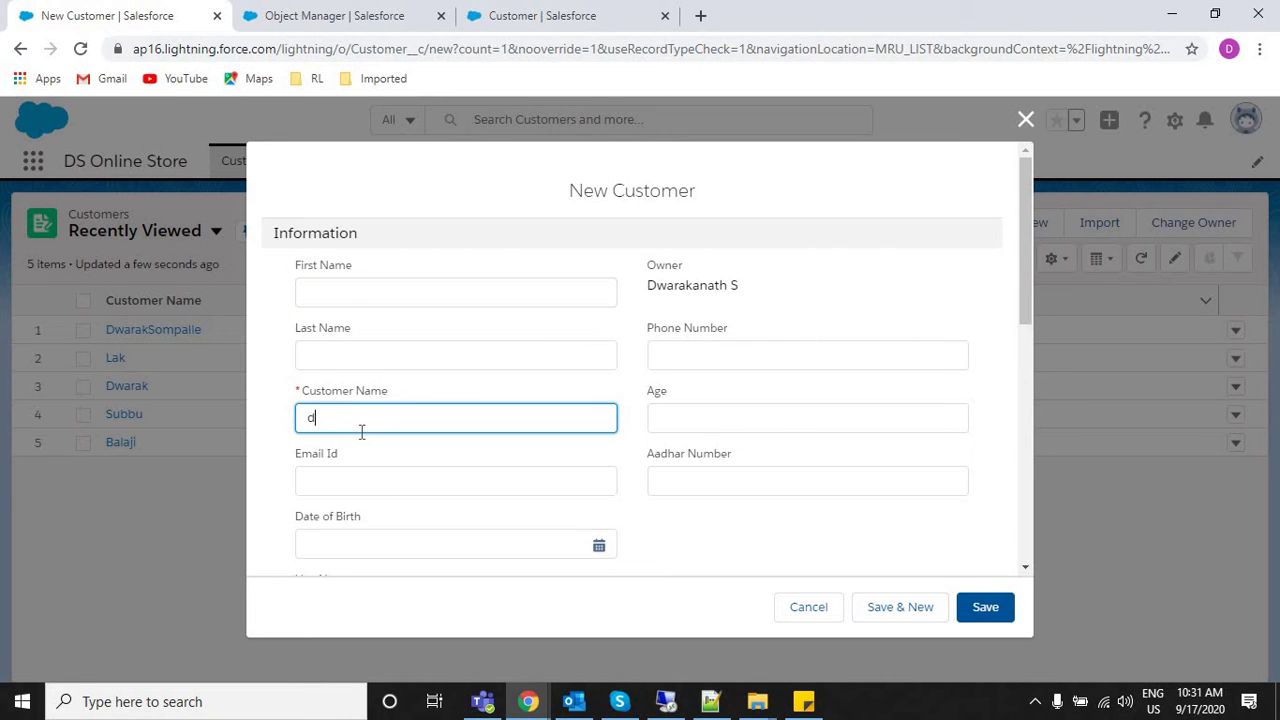
{"action": "left_click", "coordinate": [985, 608]}
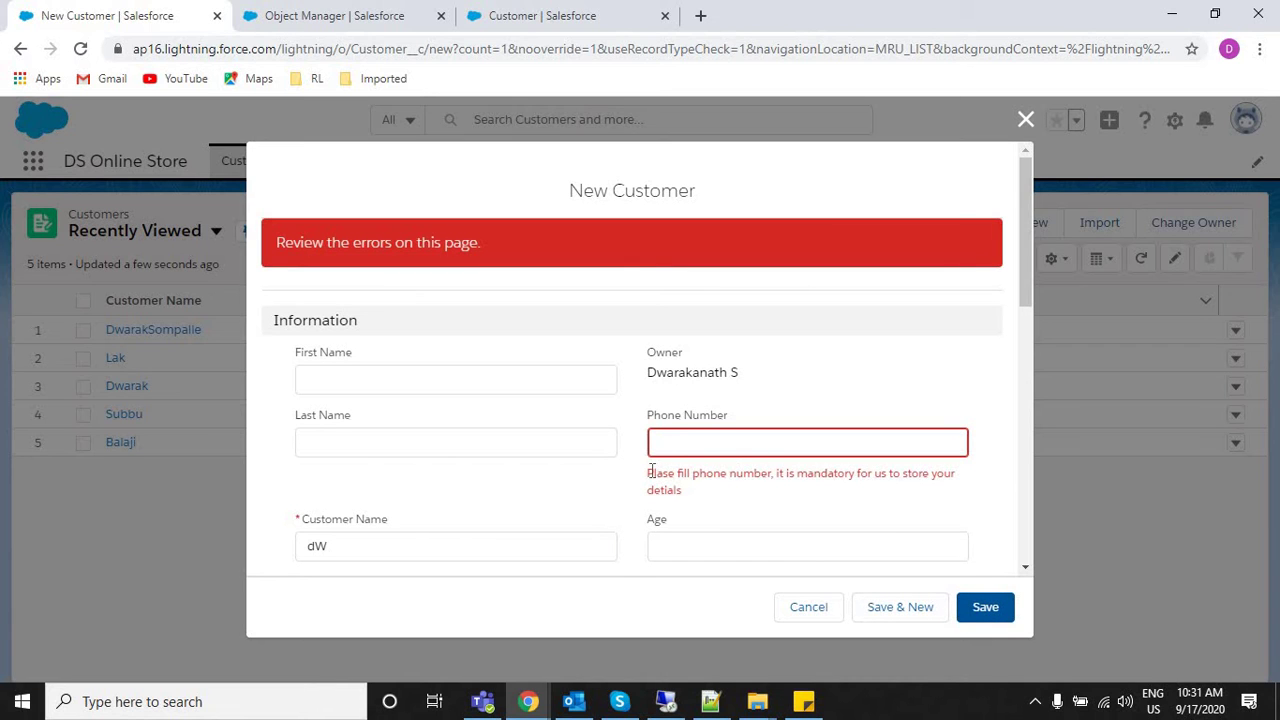
Inspect the phone-number error message and the Phone Number field it flags.
{"action": "triple_click", "coordinate": [706, 492]}
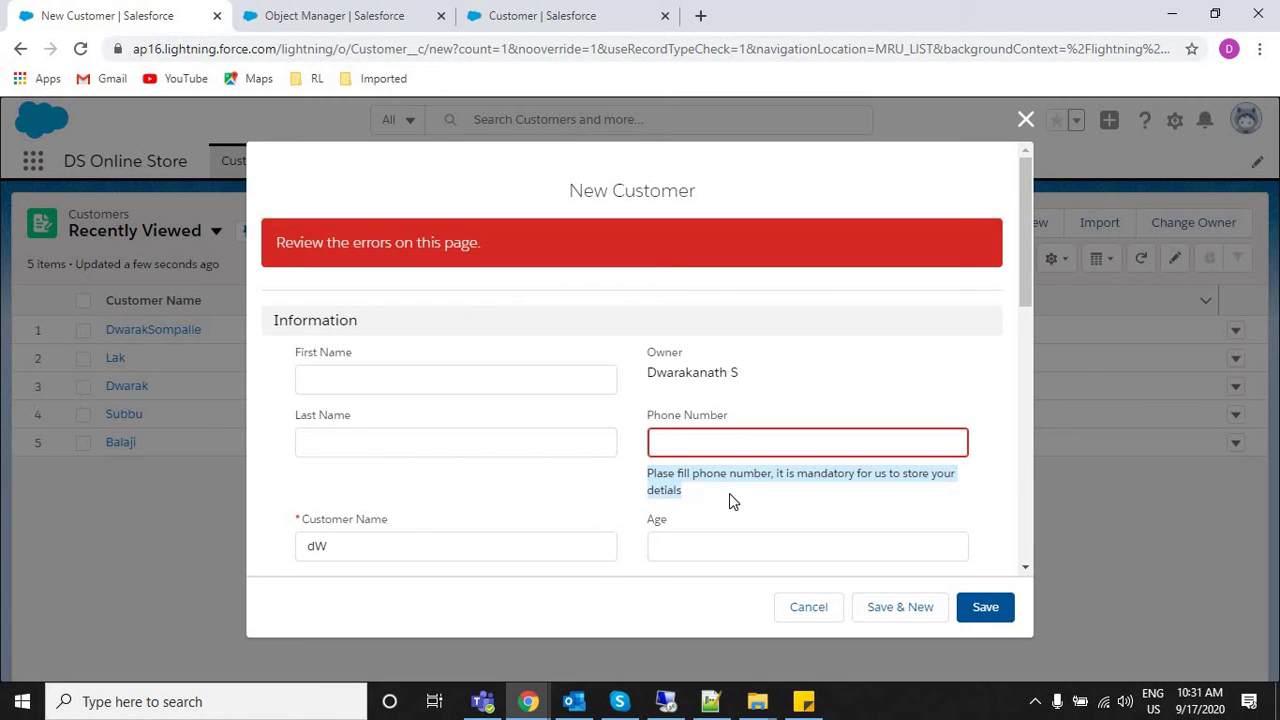
{"action": "left_click", "coordinate": [710, 490]}
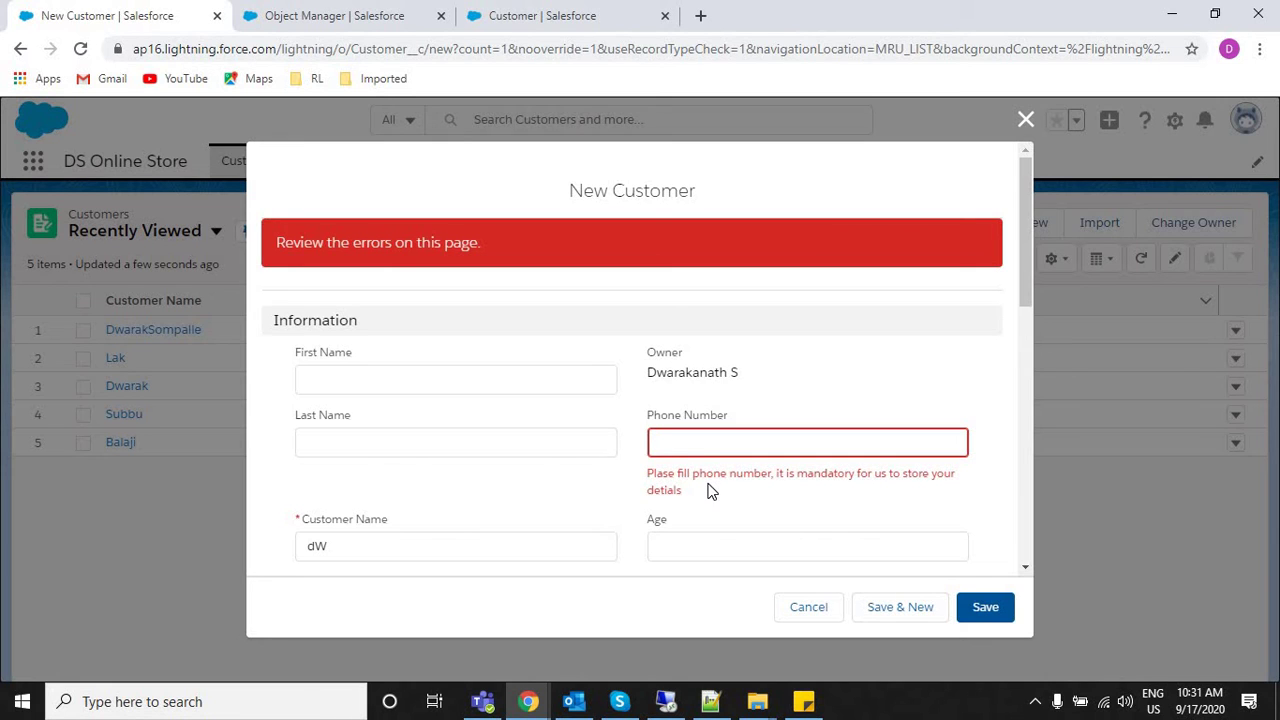
{"action": "double_click", "coordinate": [760, 414]}
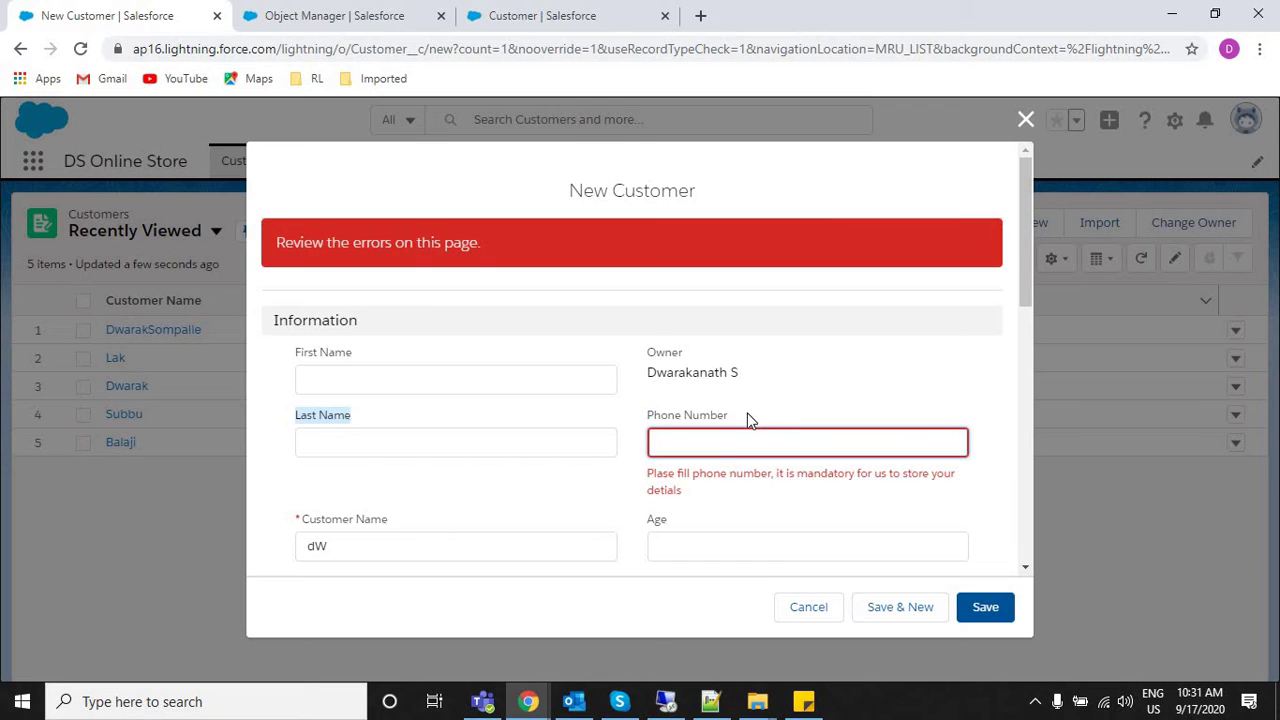
{"action": "double_click", "coordinate": [750, 418]}
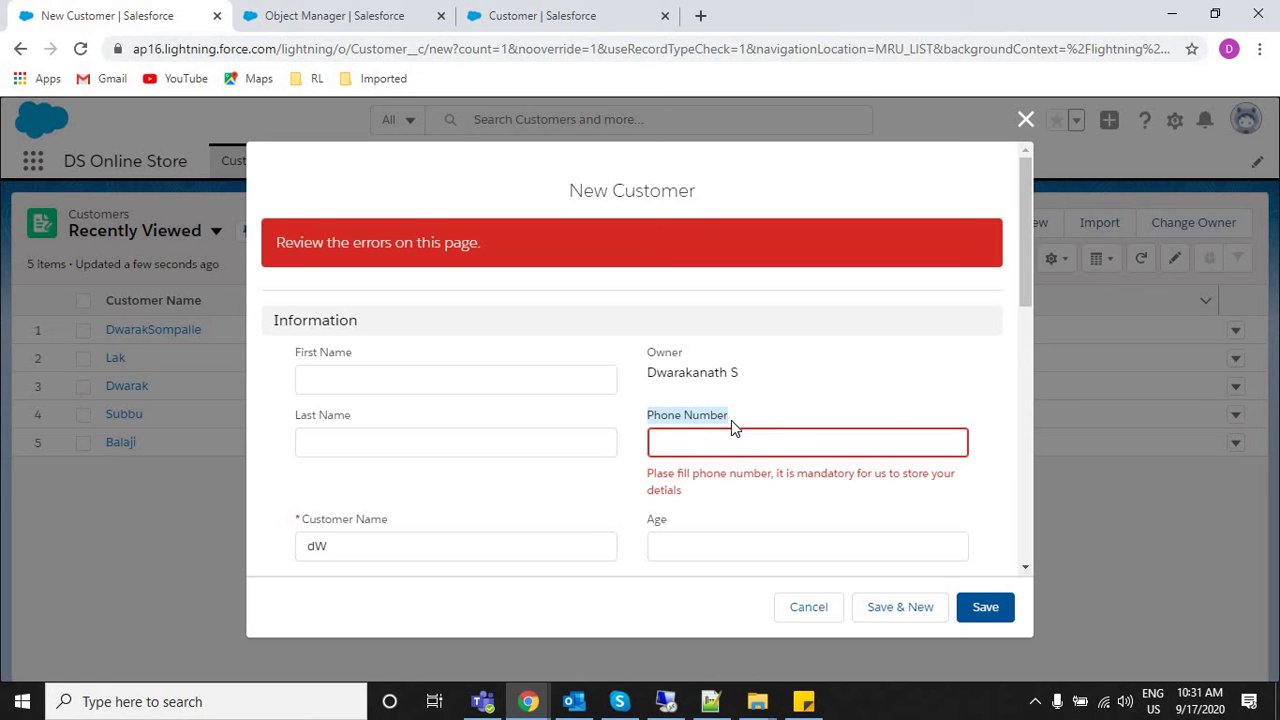
Resubmit the customer form with the Phone Number field left empty.
{"action": "left_click", "coordinate": [680, 433]}
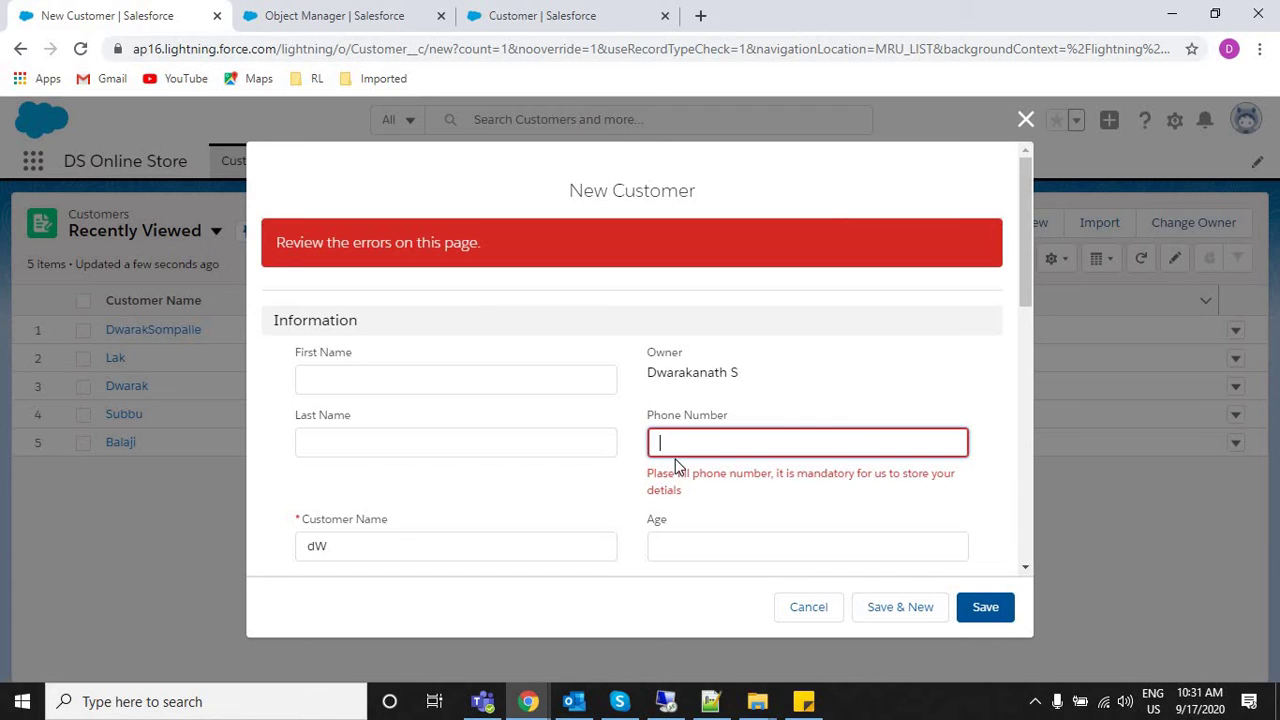
{"action": "triple_click", "coordinate": [646, 480]}
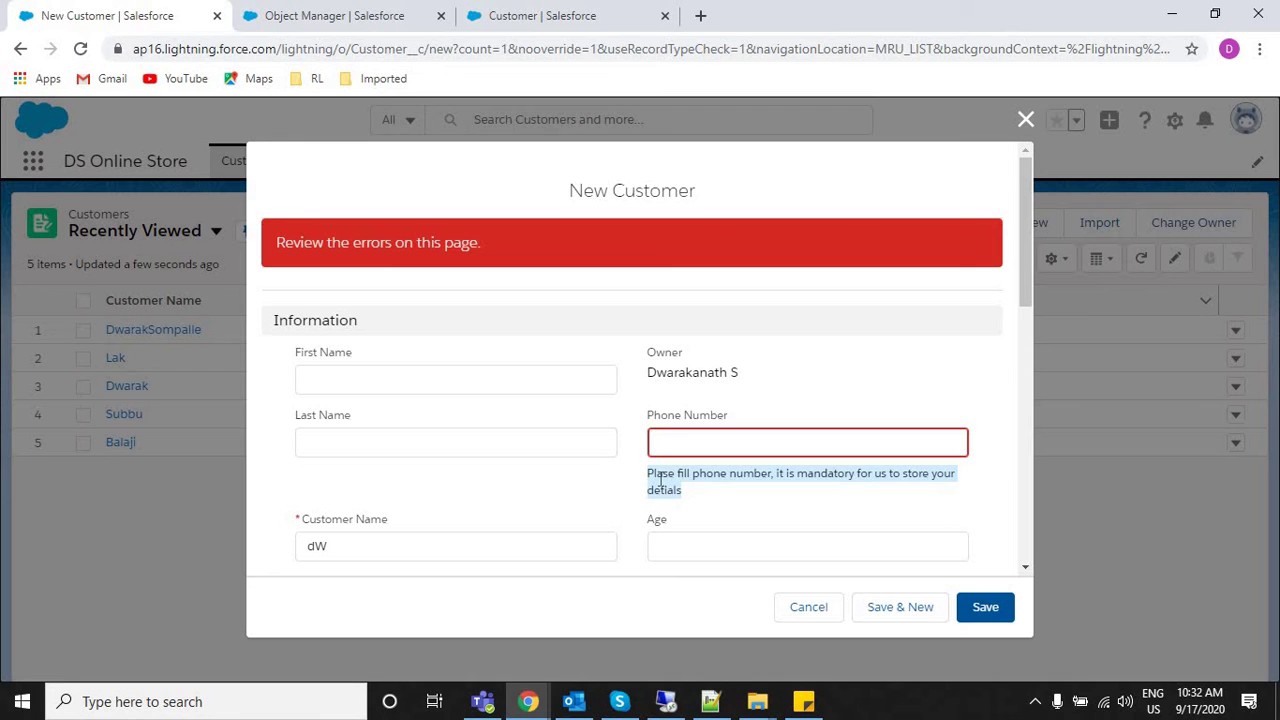
{"action": "left_click", "coordinate": [656, 442]}
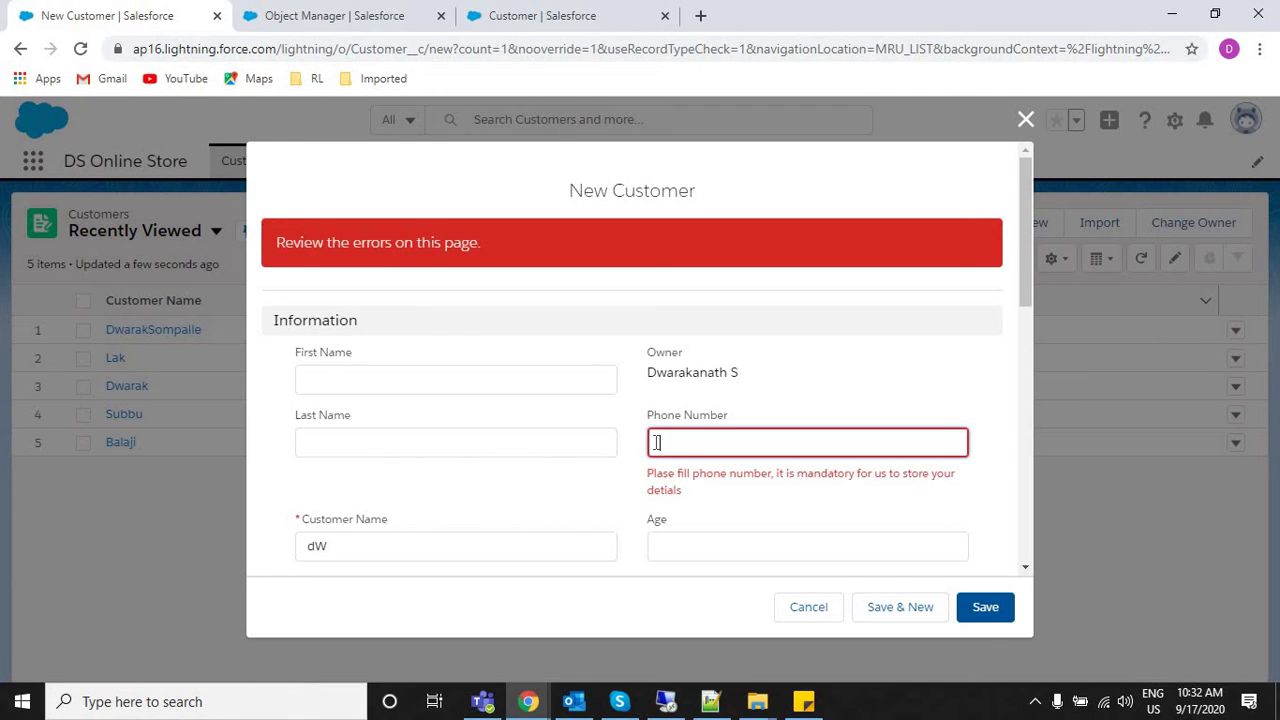
{"action": "left_click_drag", "start_coordinate": [777, 419], "coordinate": [740, 370]}
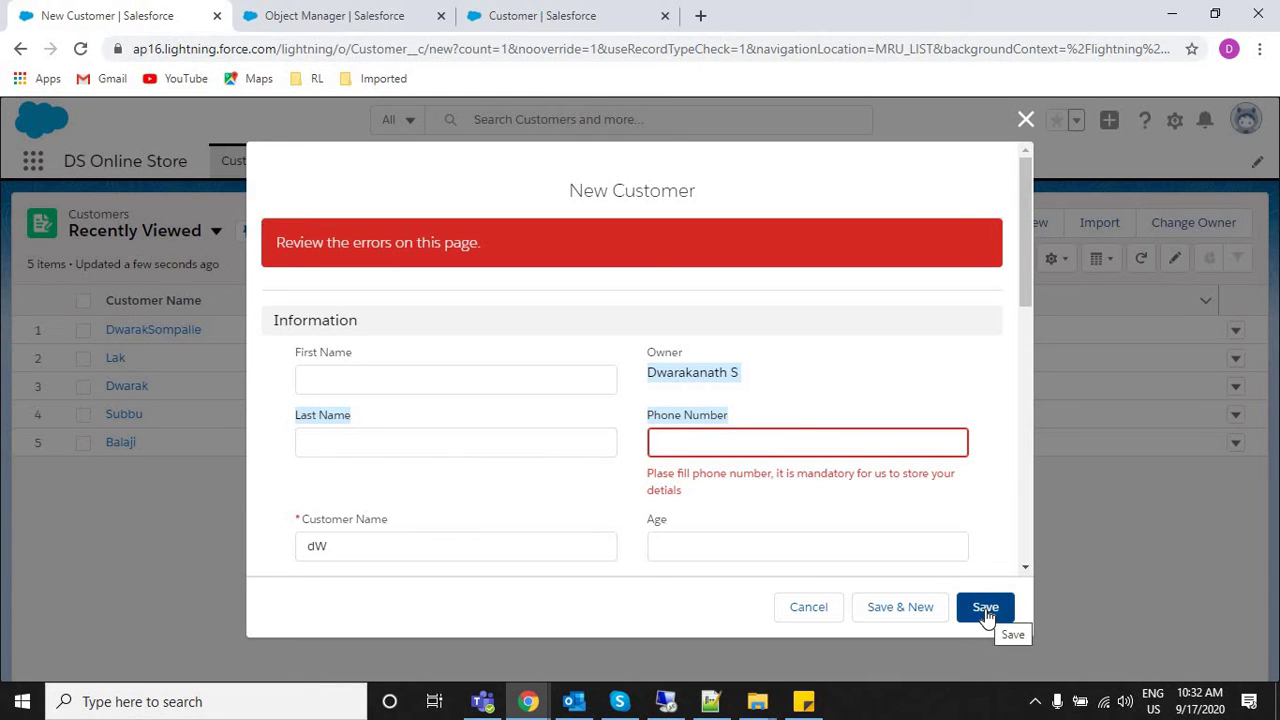
{"action": "left_click", "coordinate": [655, 442]}
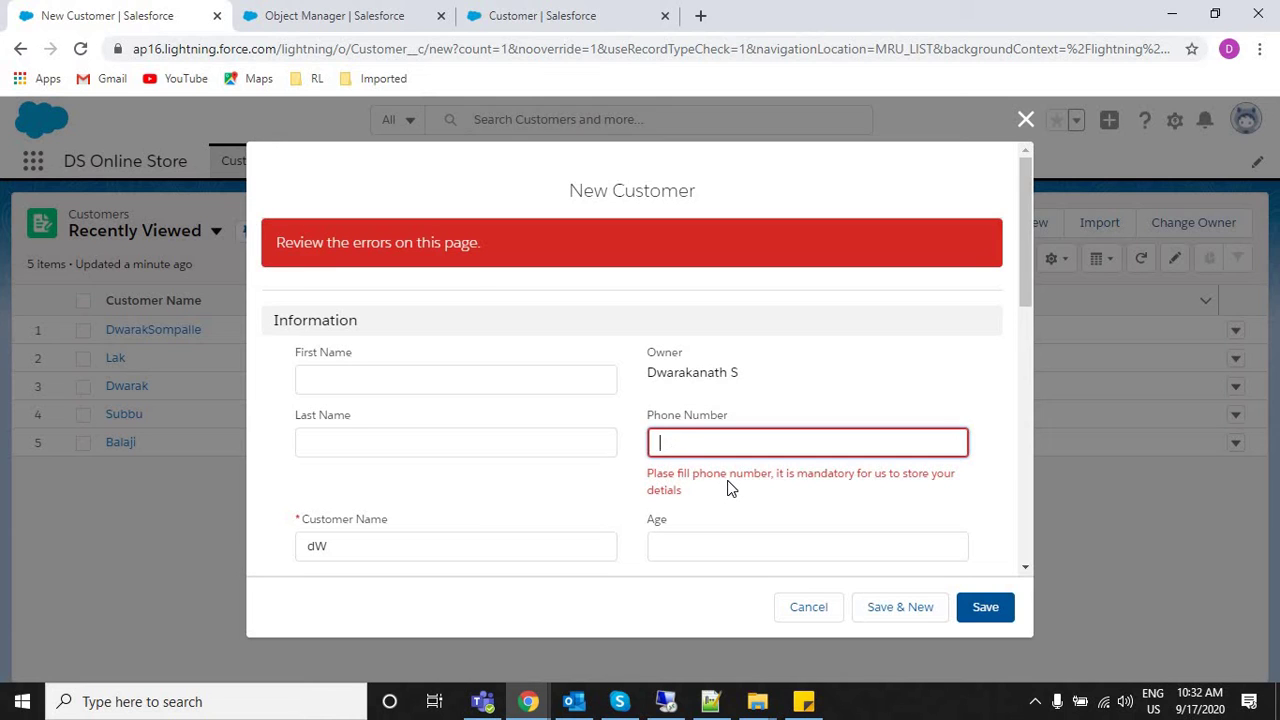
In Notepad++, highlight the ISBLNAK formula and the word TRUE on line 12.
{"action": "left_click", "coordinate": [711, 701]}
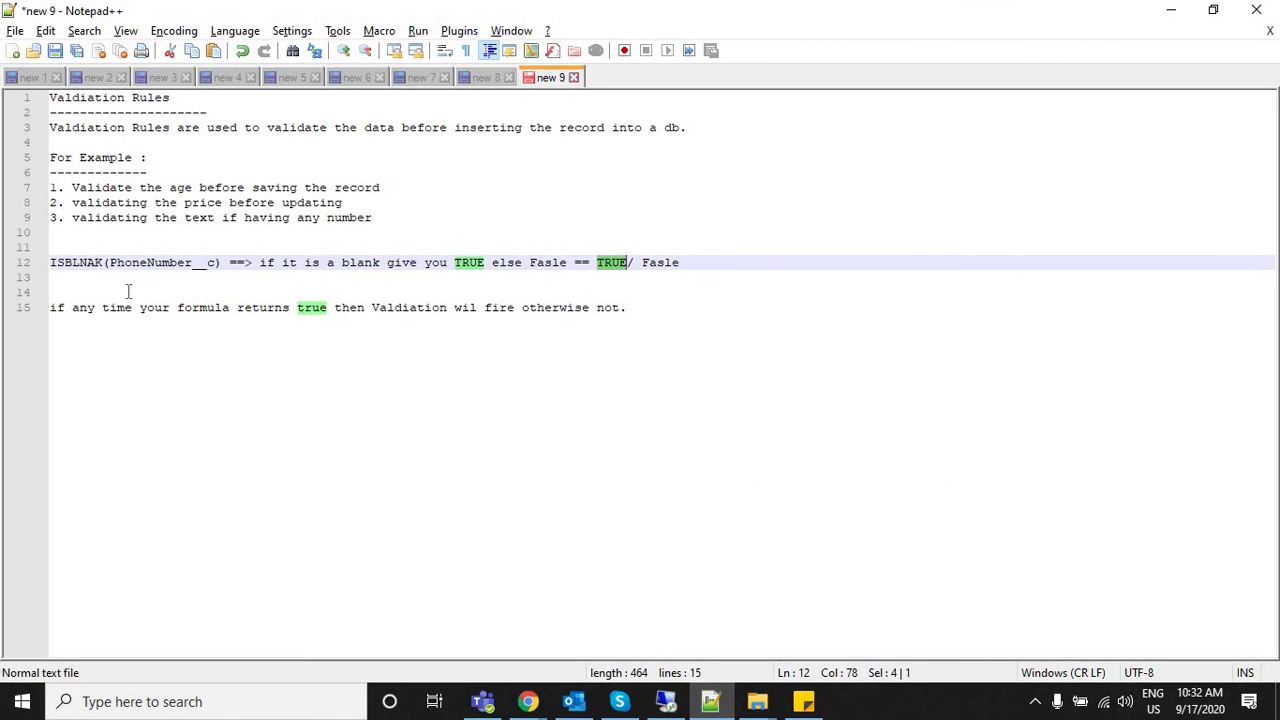
{"action": "left_click_drag", "start_coordinate": [57, 262], "coordinate": [244, 261]}
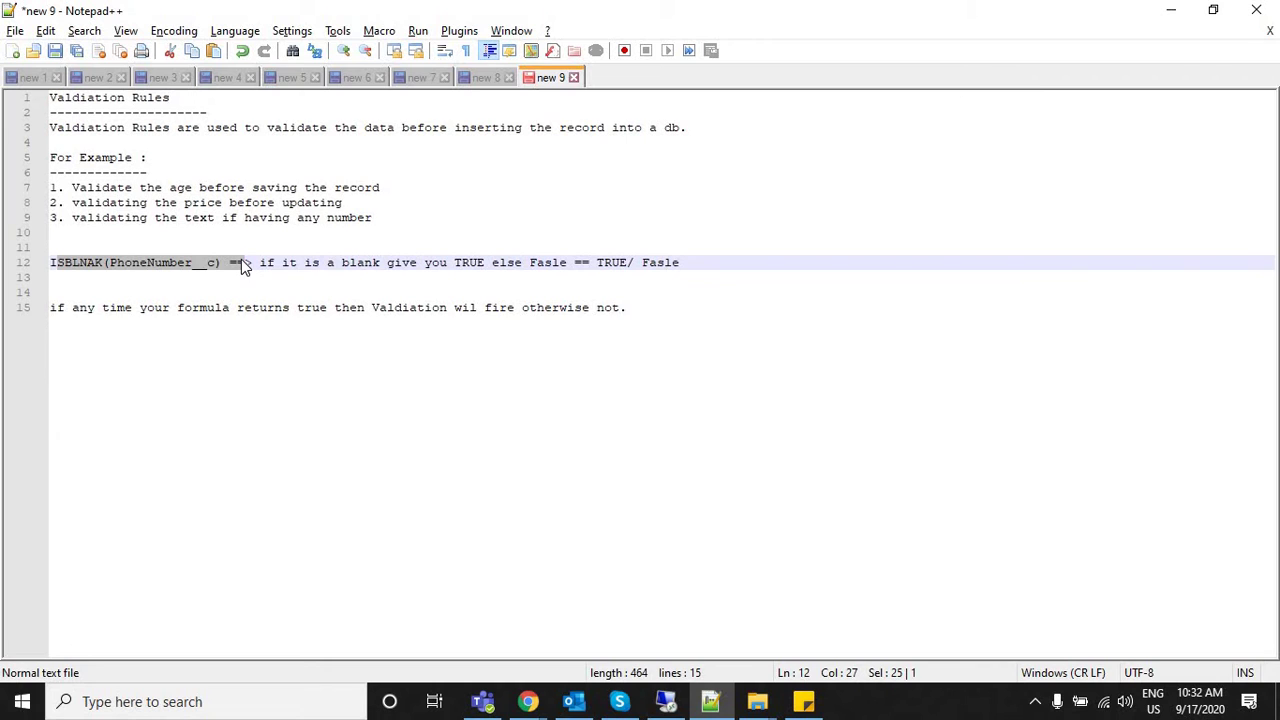
{"action": "left_click", "coordinate": [611, 262]}
{"action": "double_click", "coordinate": [600, 264]}
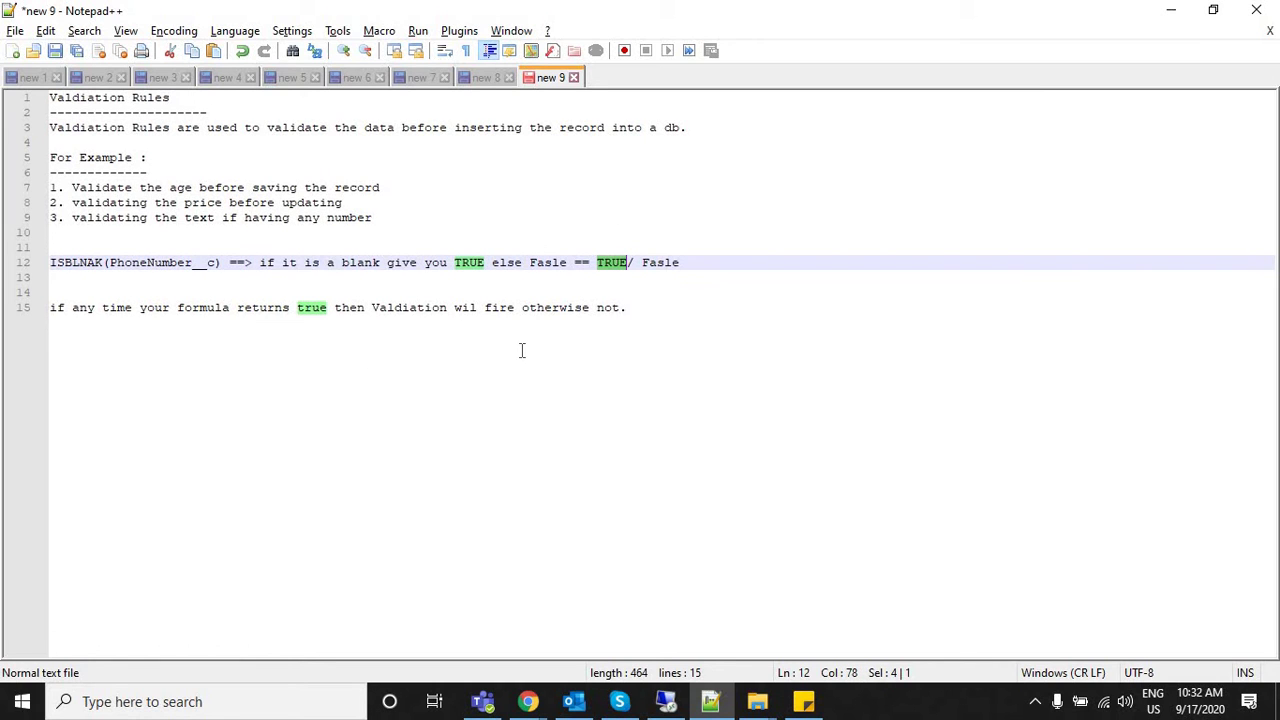
Add the line 'Aget ==> IF(age>150)' at the end of the notes.
{"action": "key", "text": "ctrl+End"}
{"action": "key", "text": "Return"}
{"action": "key", "text": "Return"}
{"action": "key", "text": "Return"}
{"action": "key", "text": "Return"}
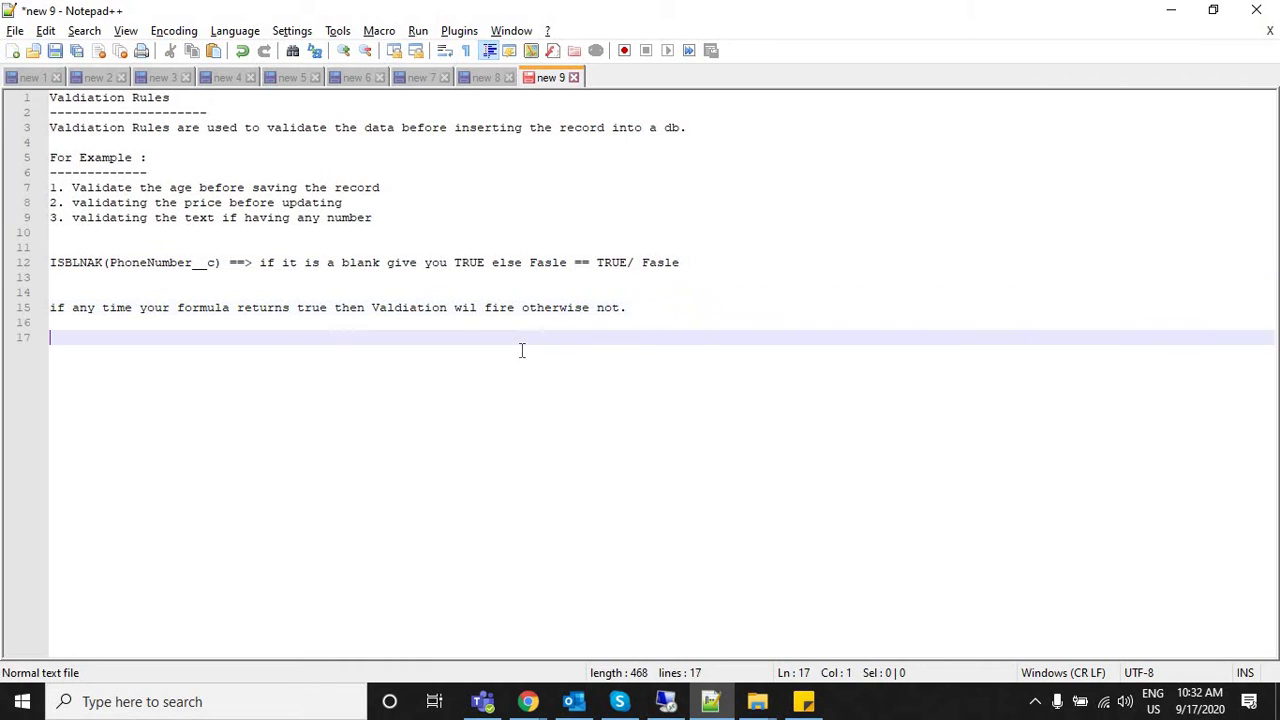
{"action": "type", "text": "aGE"}
{"action": "key", "text": "BackSpace"}
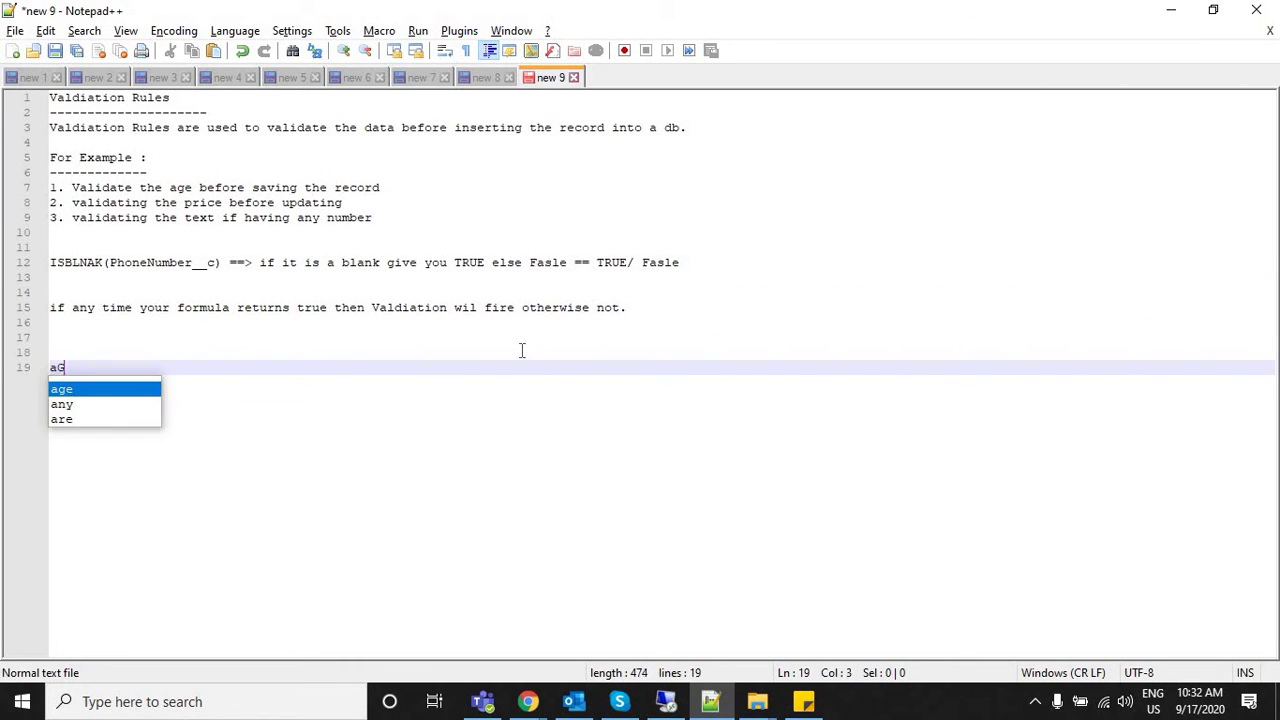
{"action": "key", "text": "BackSpace"}
{"action": "key", "text": "BackSpace"}
{"action": "type", "text": "AGe"}
{"action": "key", "text": "BackSpace"}
{"action": "key", "text": "BackSpace"}
{"action": "type", "text": "get "}
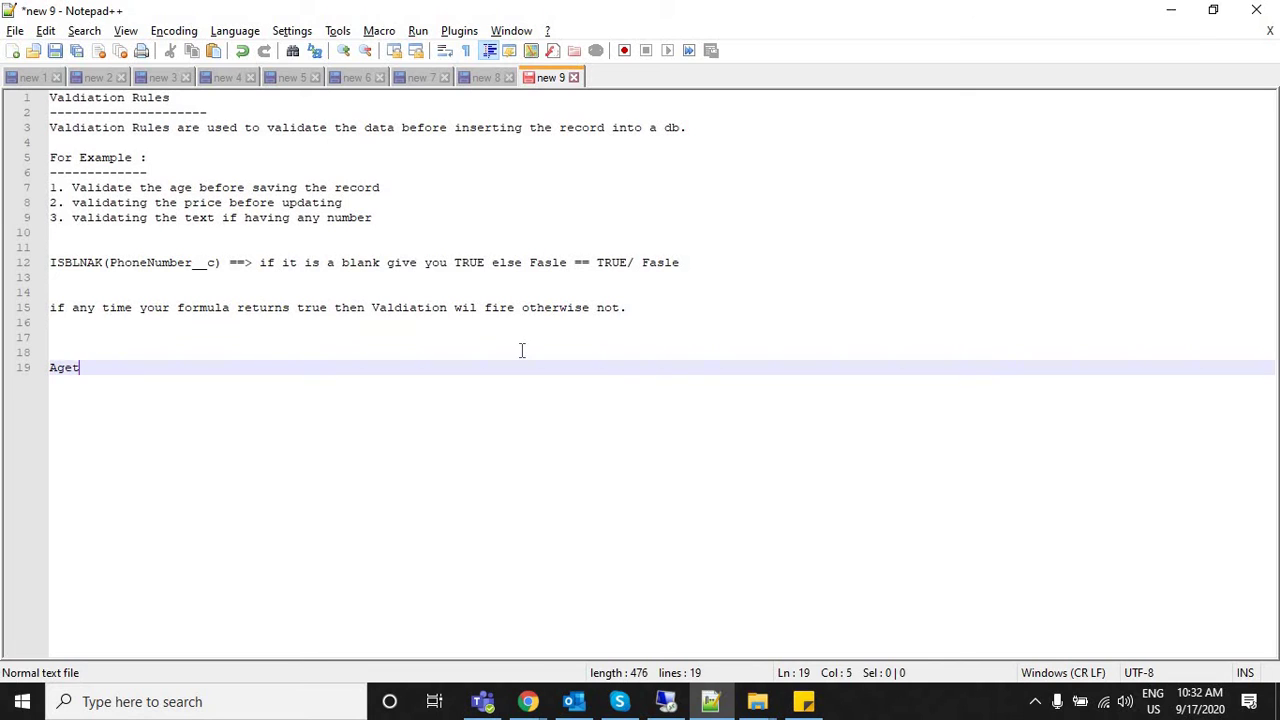
{"action": "type", "text": "==> IF()"}
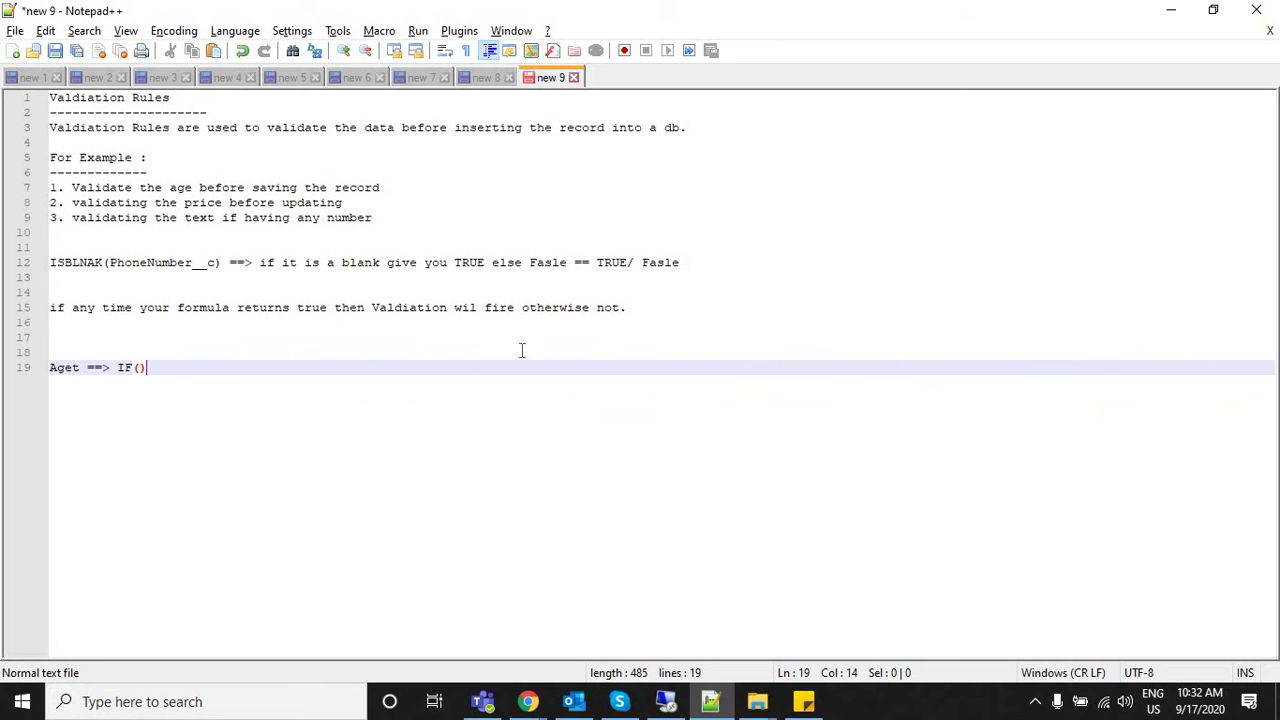
{"action": "type", "text": "age"}
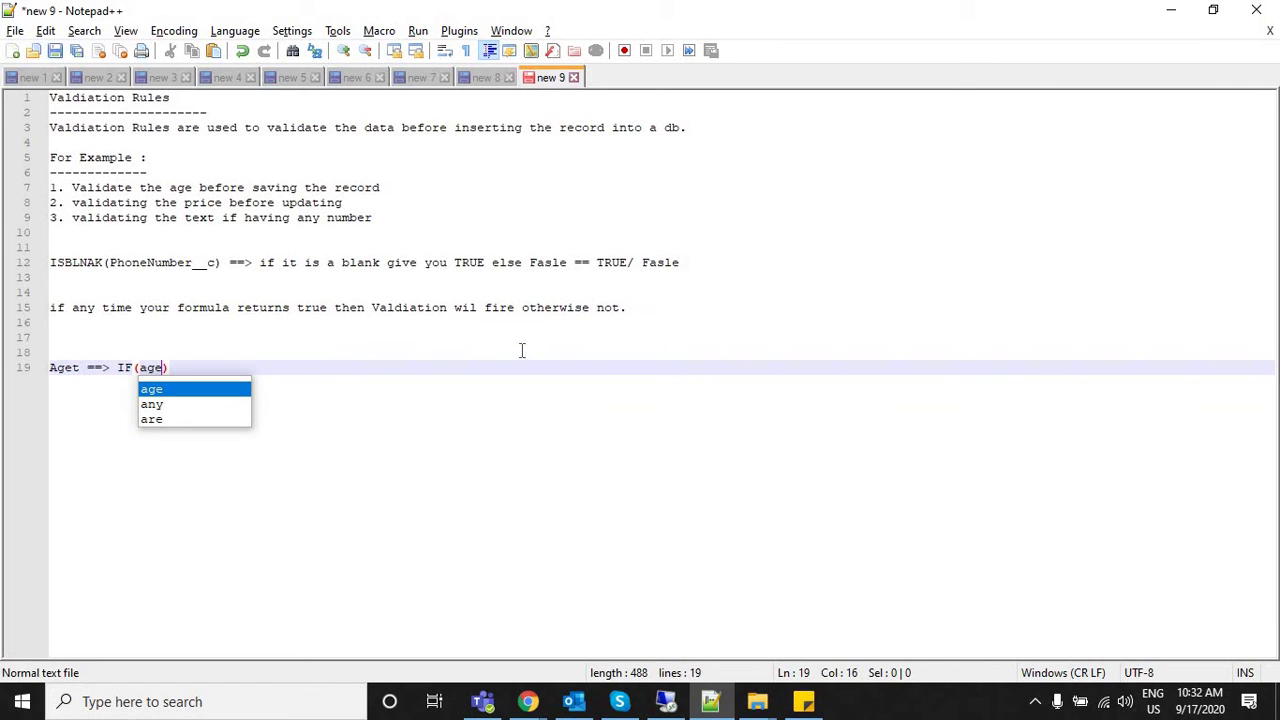
{"action": "type", "text": ">"}
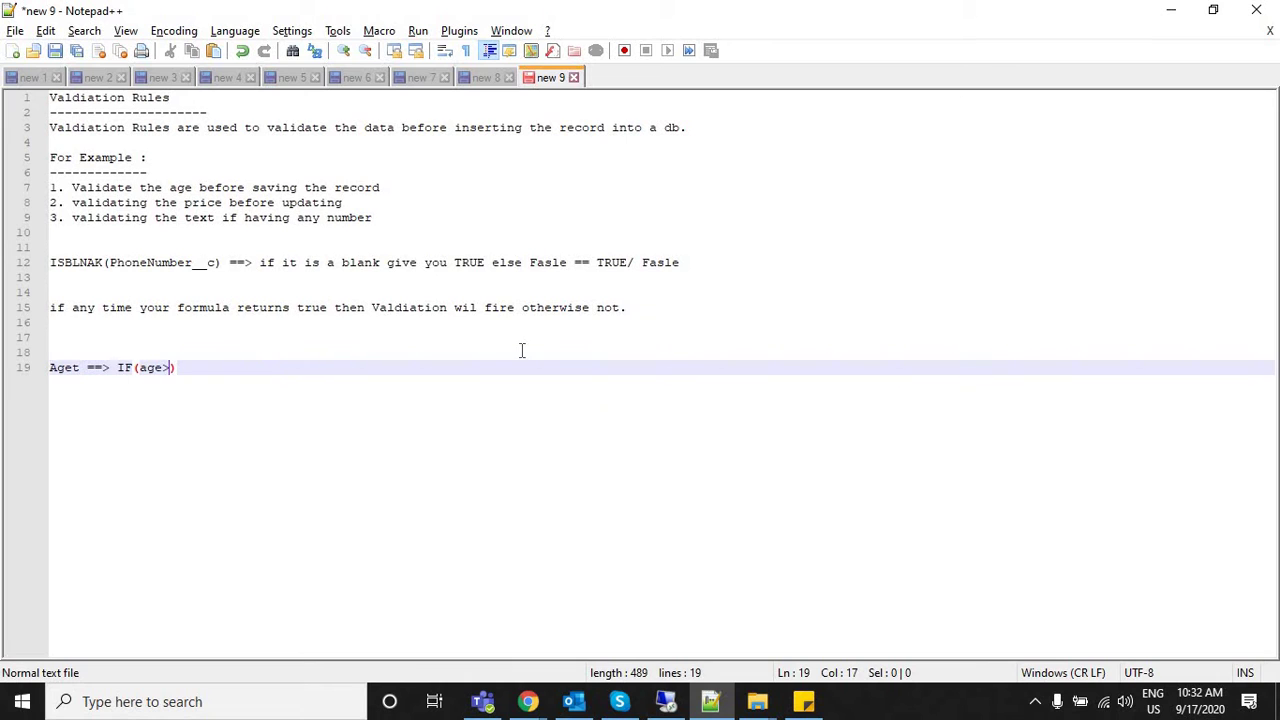
{"action": "type", "text": "150)"}
Below it, add 'Looks like you have provided invalid age, humans may not live more than 150 Years'.
{"action": "key", "text": "Return"}
{"action": "key", "text": "Return"}
{"action": "type", "text": "Y"}
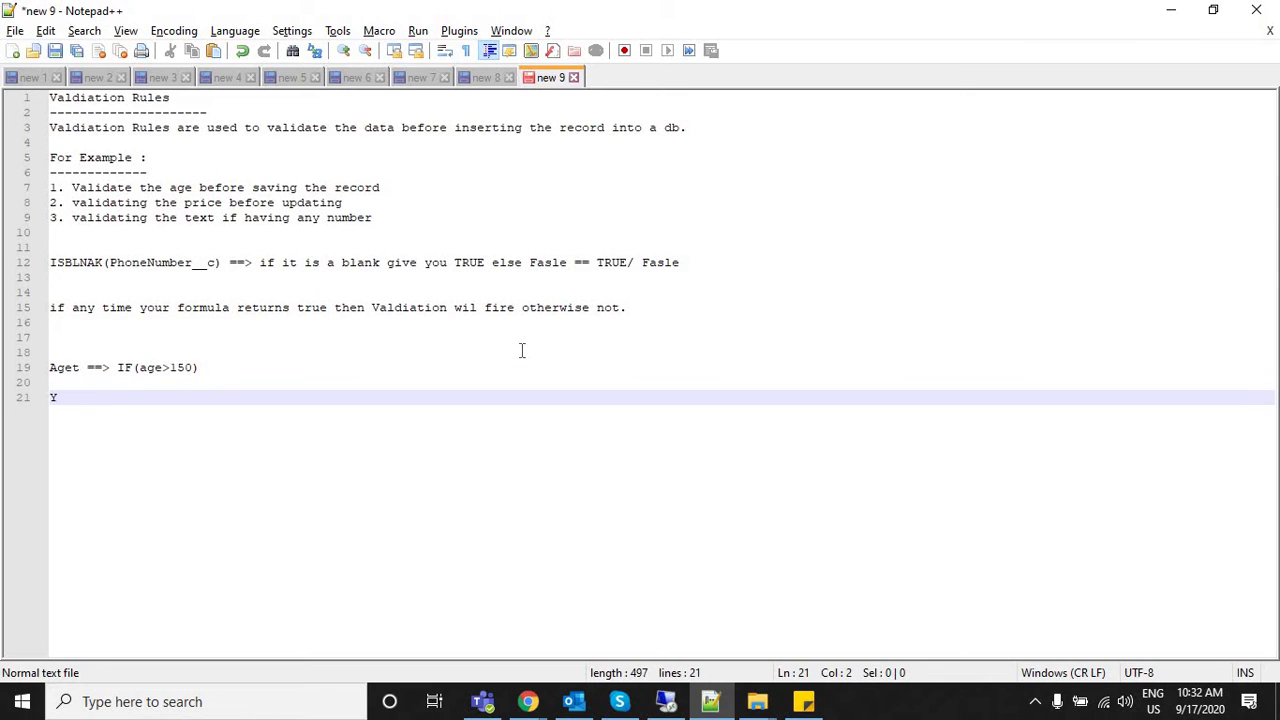
{"action": "key", "text": "BackSpace"}
{"action": "type", "text": "Looks like you ha"}
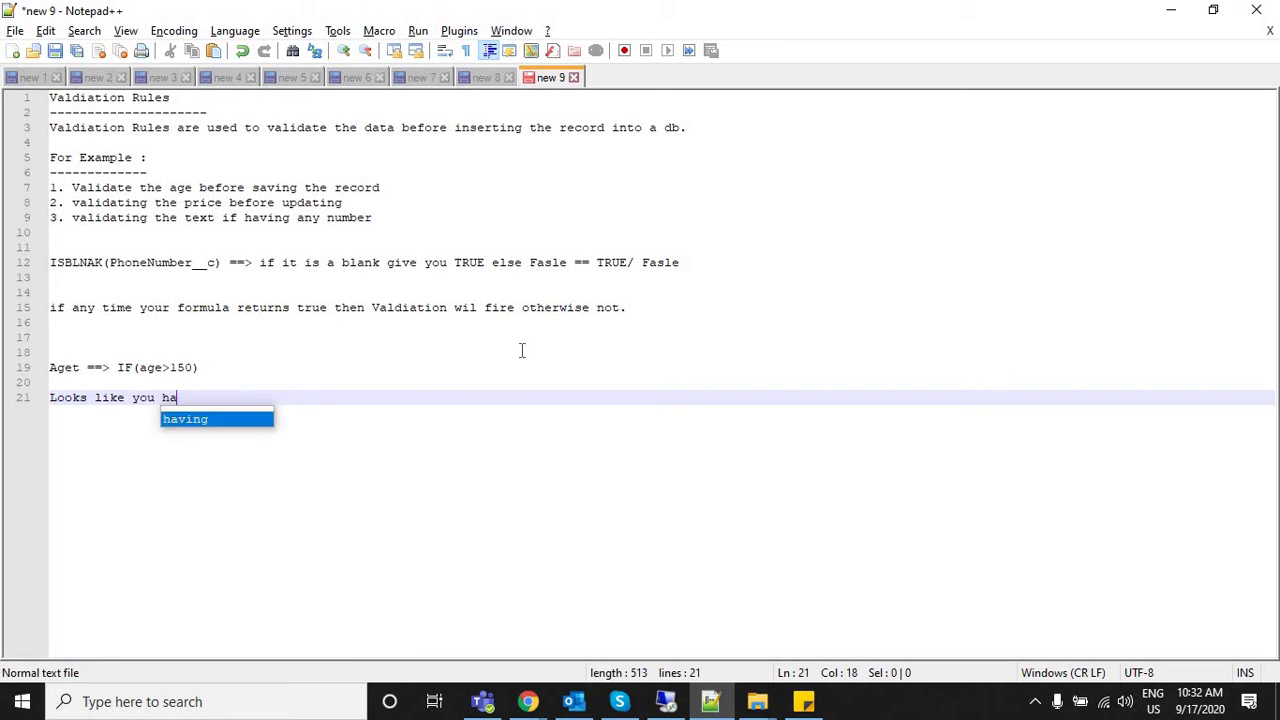
{"action": "type", "text": "ve provide"}
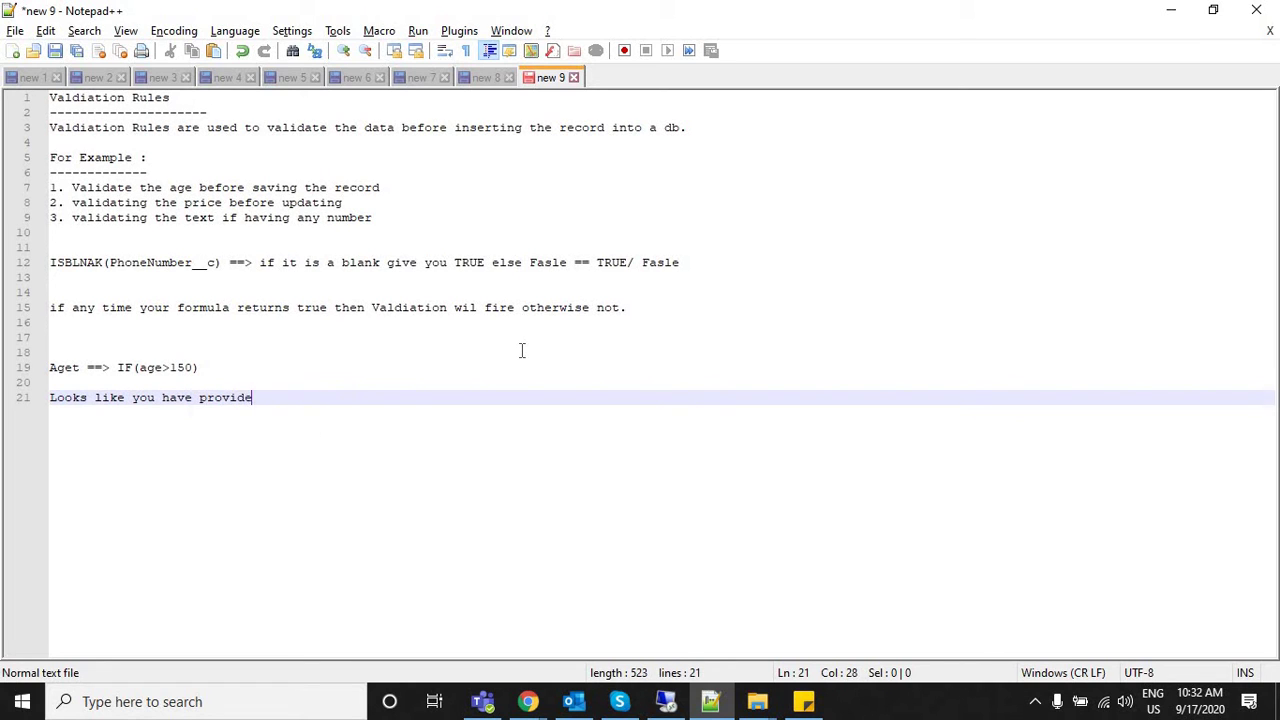
{"action": "type", "text": "d invalid age"}
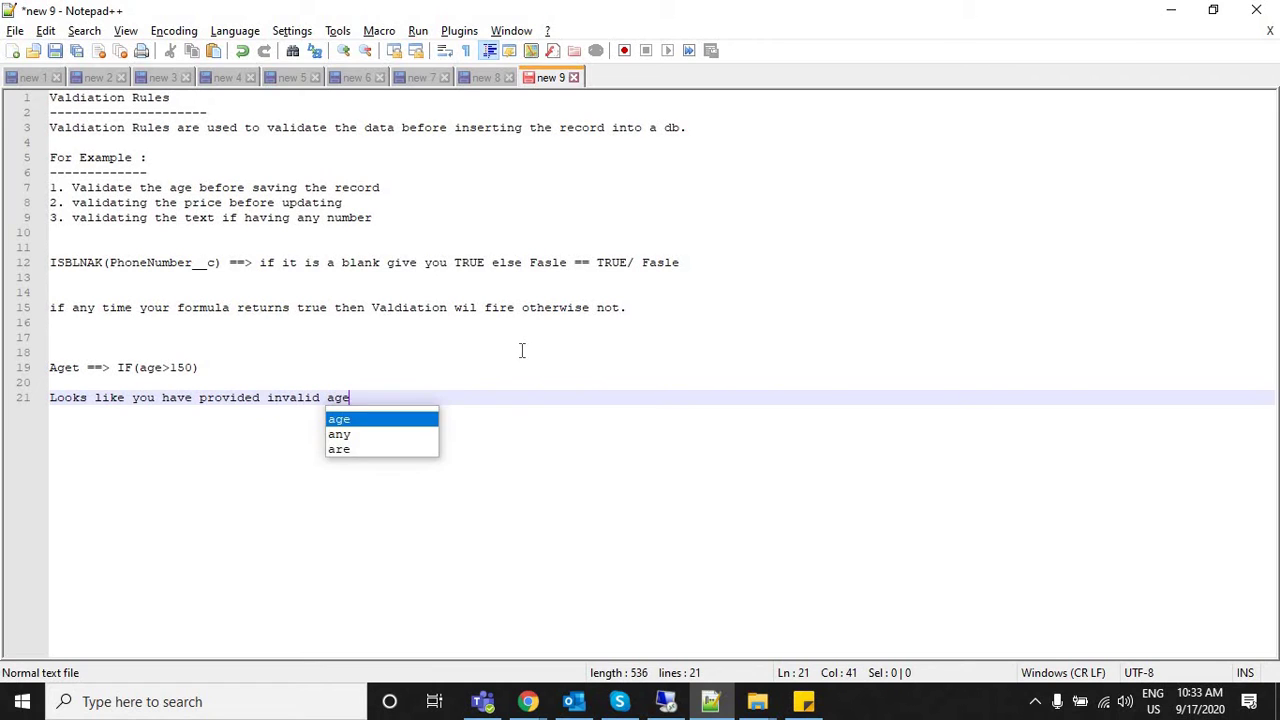
{"action": "type", "text": ", humanbe"}
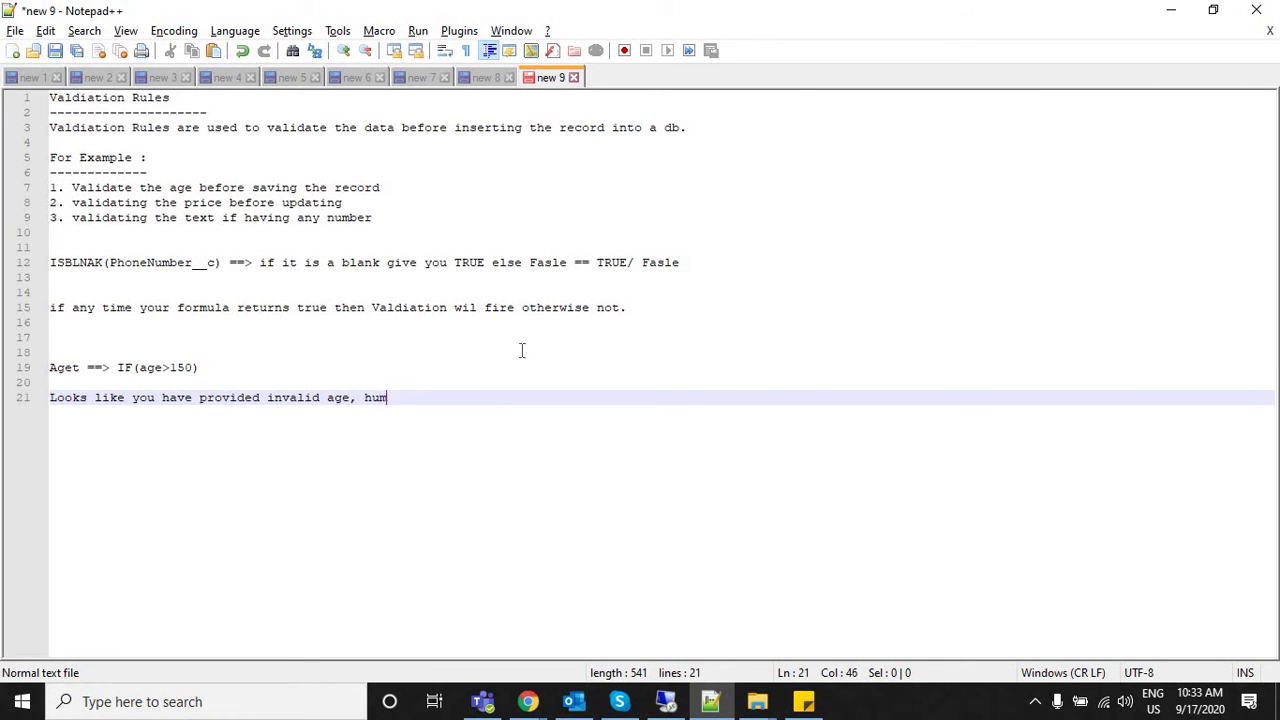
{"action": "key", "text": "BackSpace"}
{"action": "key", "text": "BackSpace"}
{"action": "type", "text": "s may not live more th"}
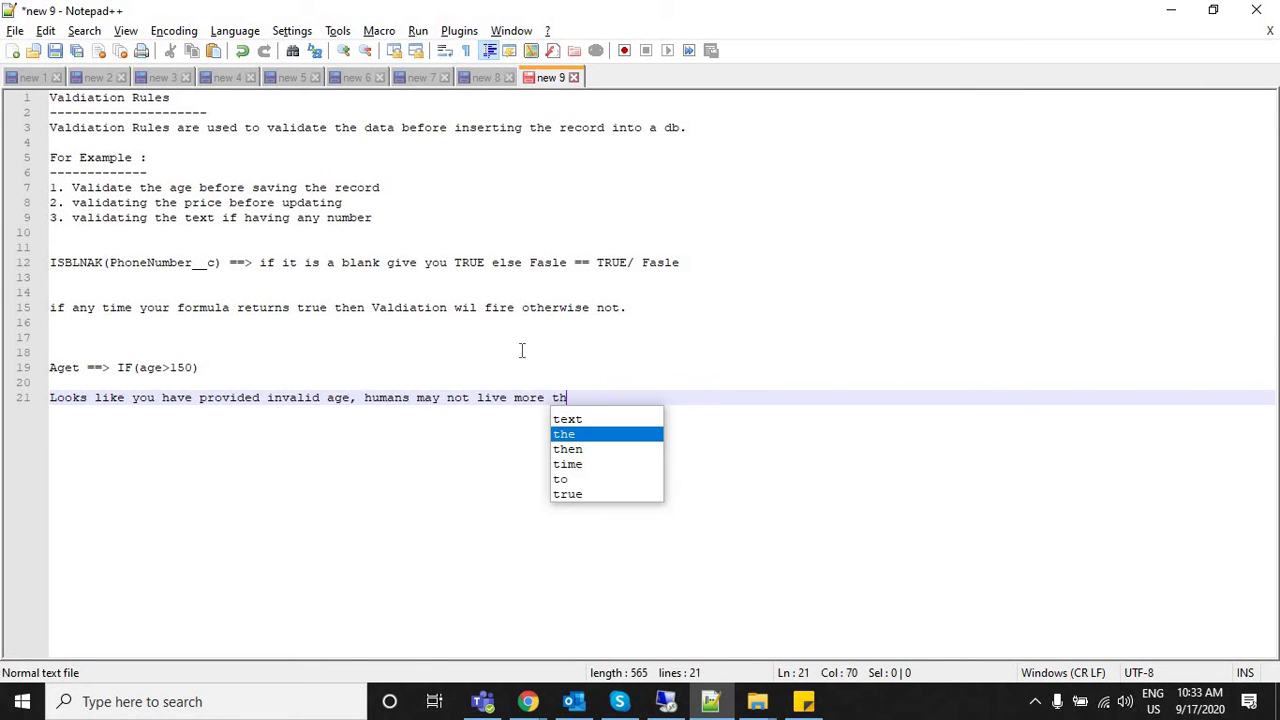
{"action": "type", "text": "an 150 "}
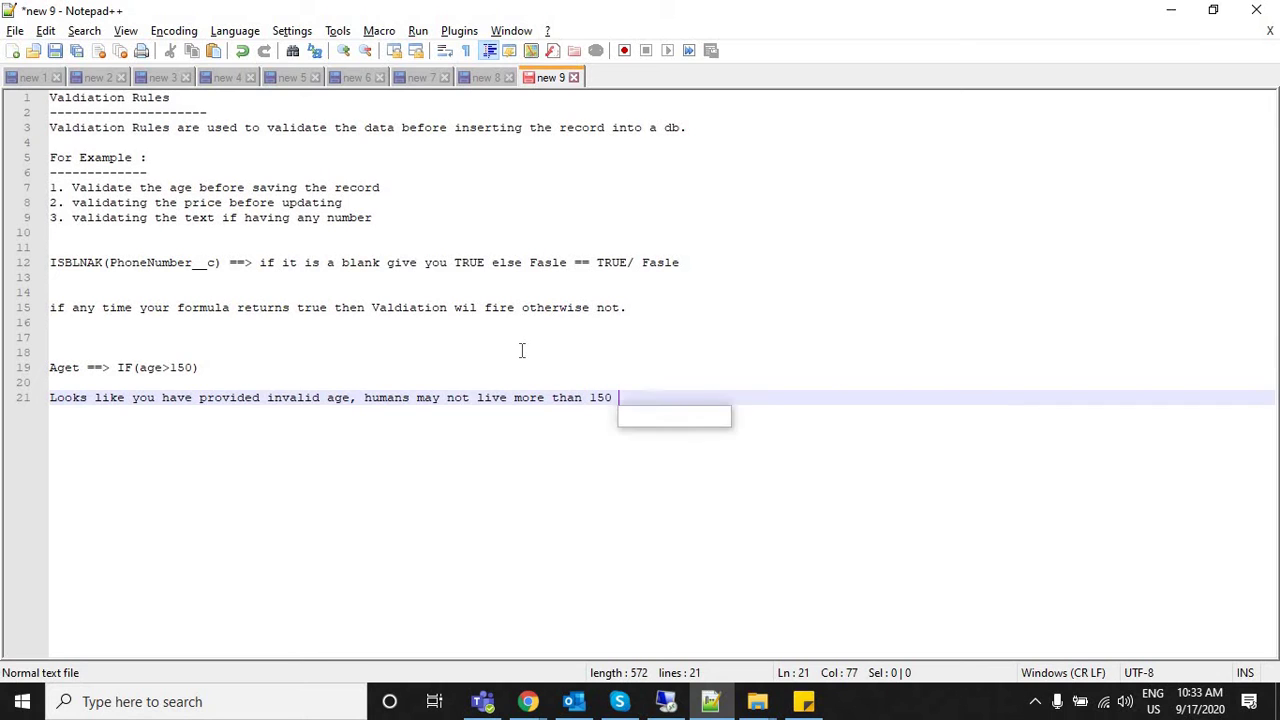
{"action": "type", "text": "Years"}
{"action": "key", "text": "Return"}
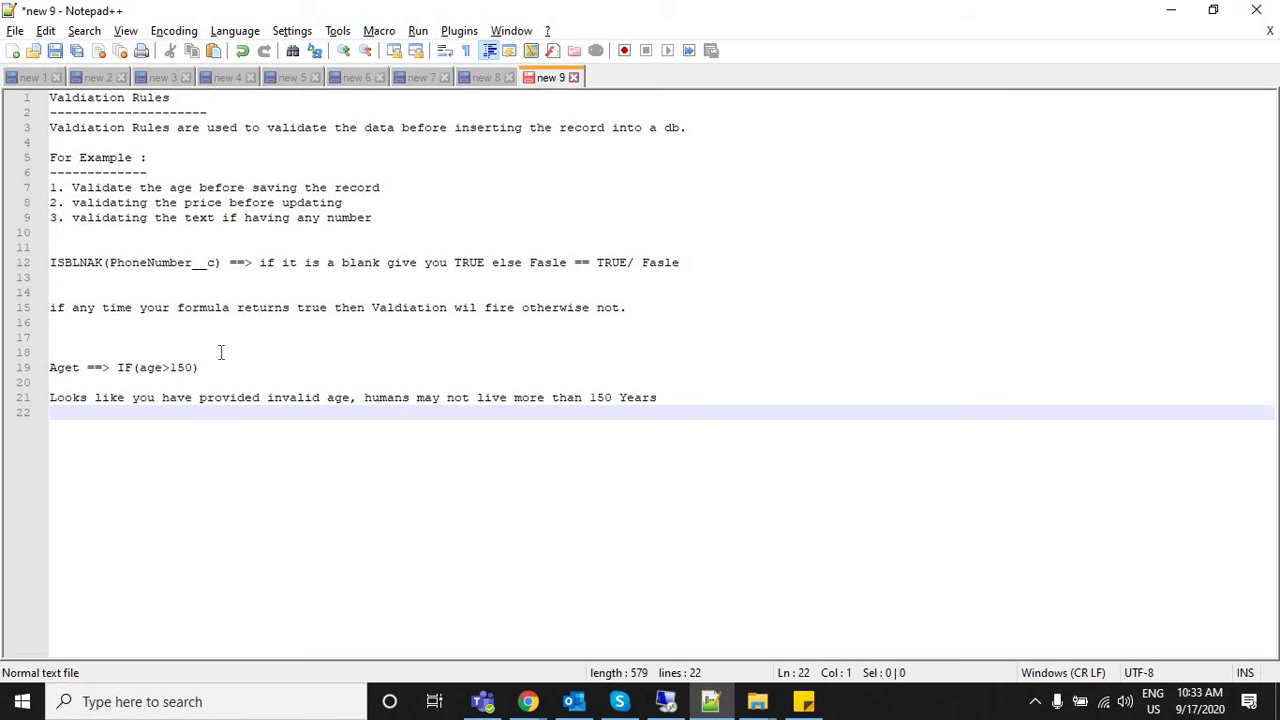
Correct 'Aget' to 'Age' on line 19 of the notes.
{"action": "left_click_drag", "start_coordinate": [102, 367], "coordinate": [50, 367]}
{"action": "left_click", "coordinate": [184, 367]}
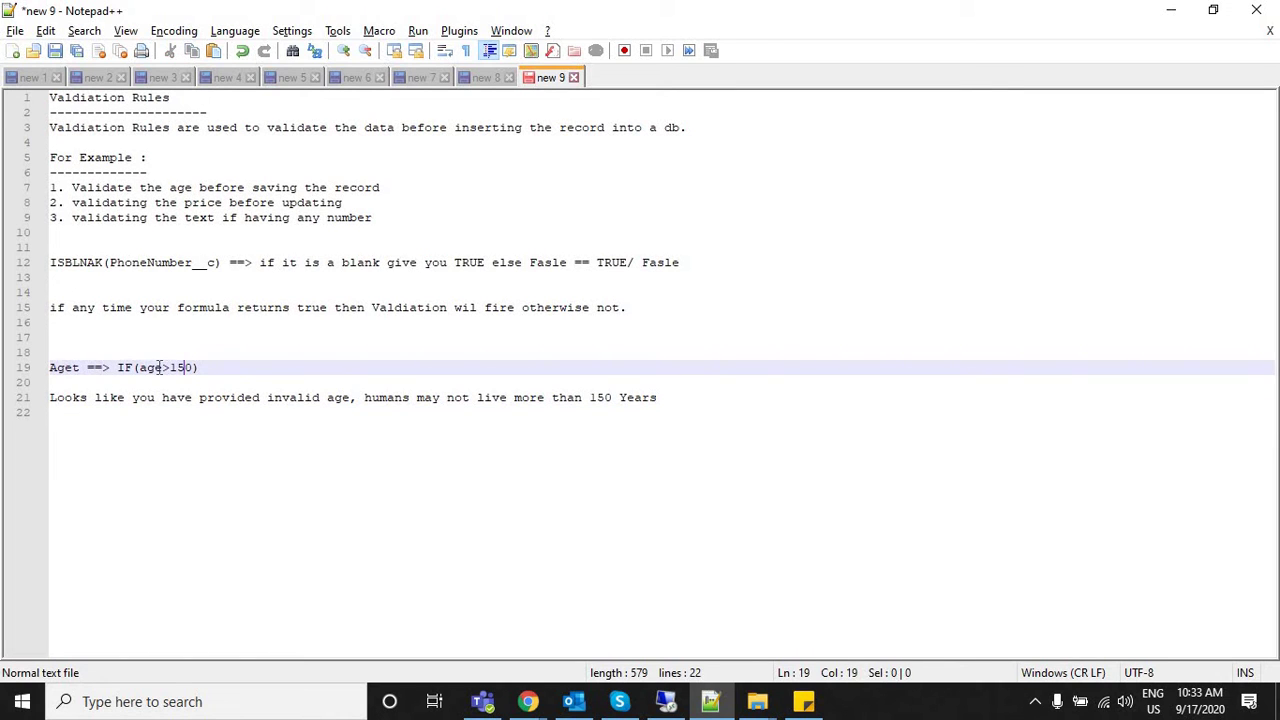
{"action": "left_click", "coordinate": [120, 370]}
{"action": "left_click", "coordinate": [209, 364], "text": "shift"}
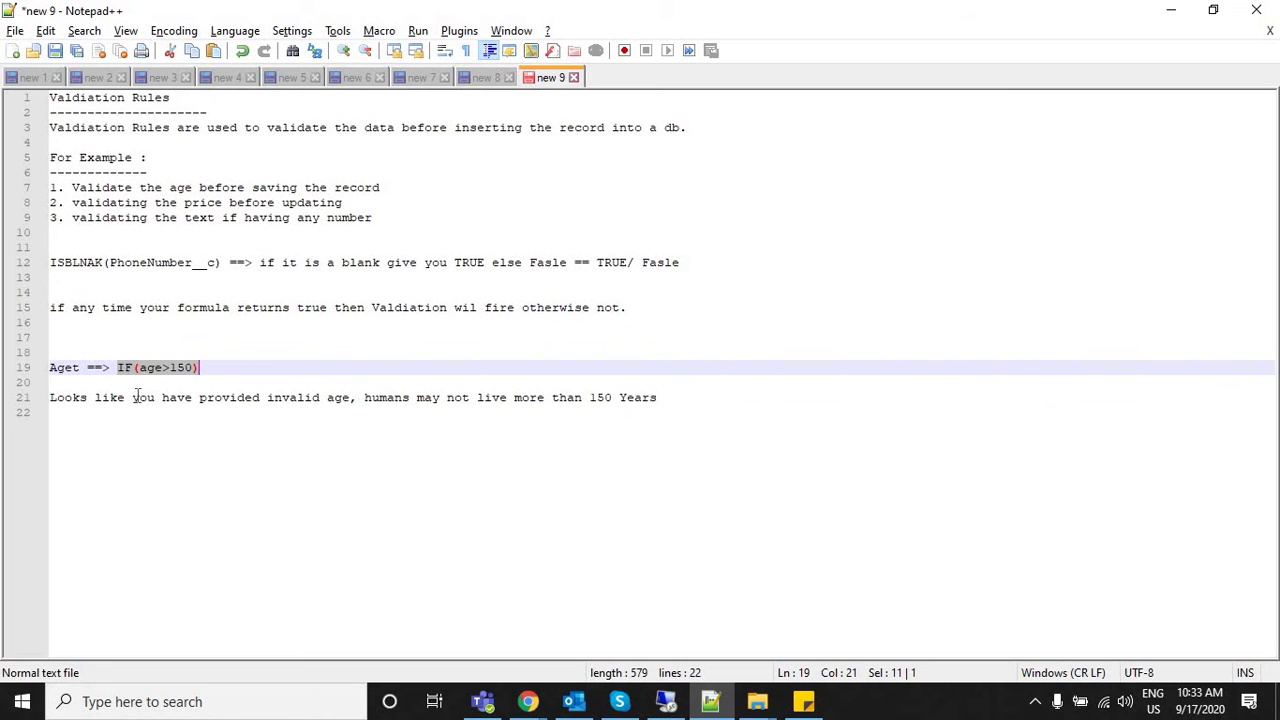
{"action": "left_click", "coordinate": [80, 365]}
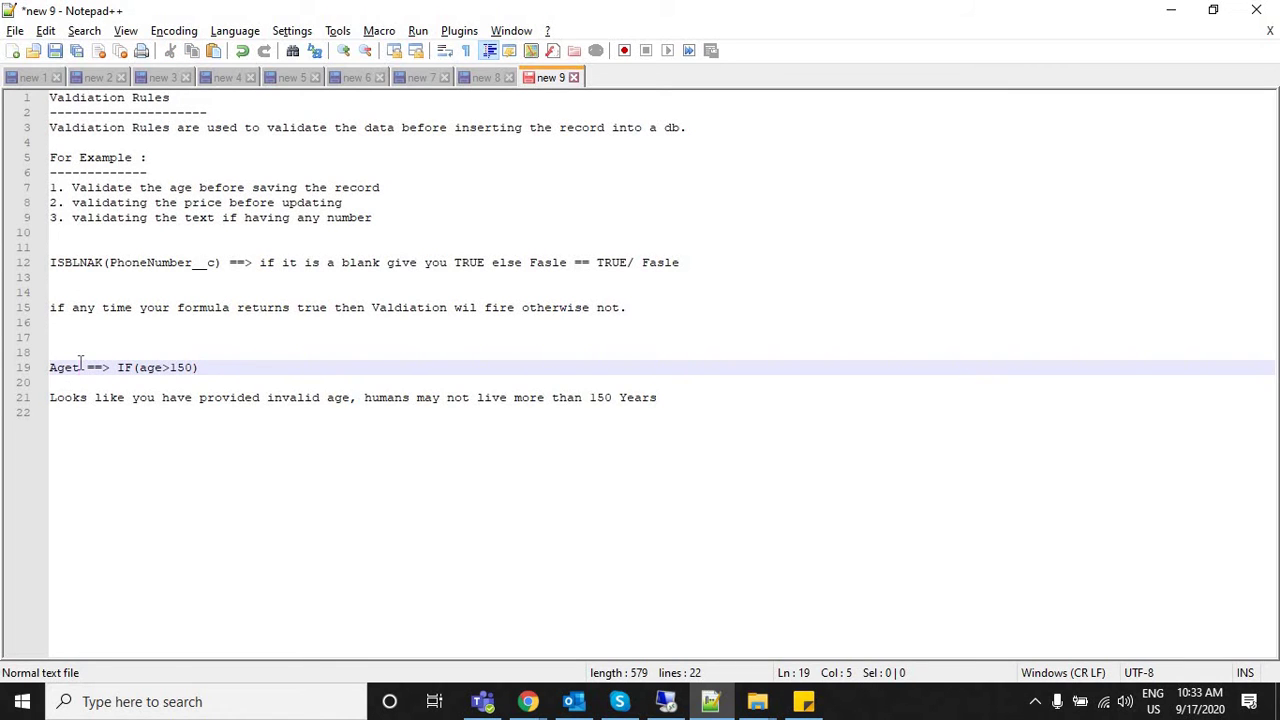
{"action": "key", "text": "BackSpace"}
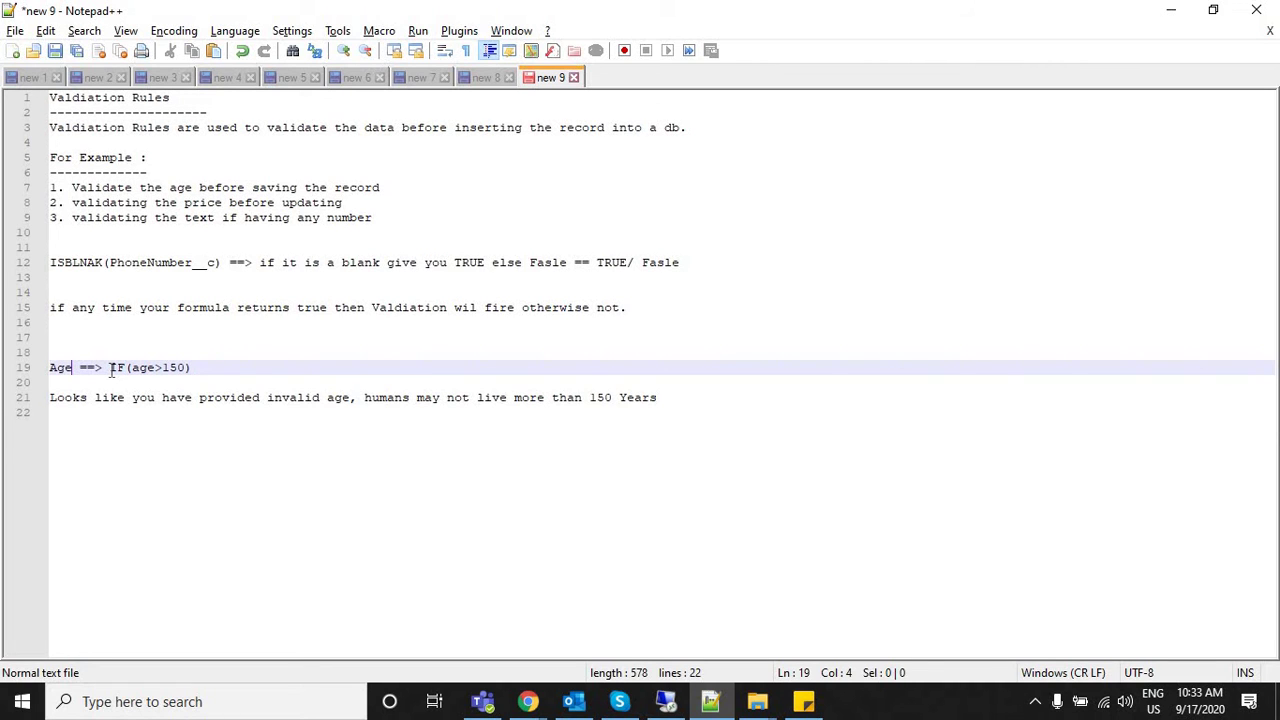
{"action": "left_click", "coordinate": [112, 368]}
{"action": "left_click", "coordinate": [207, 368], "text": "shift"}
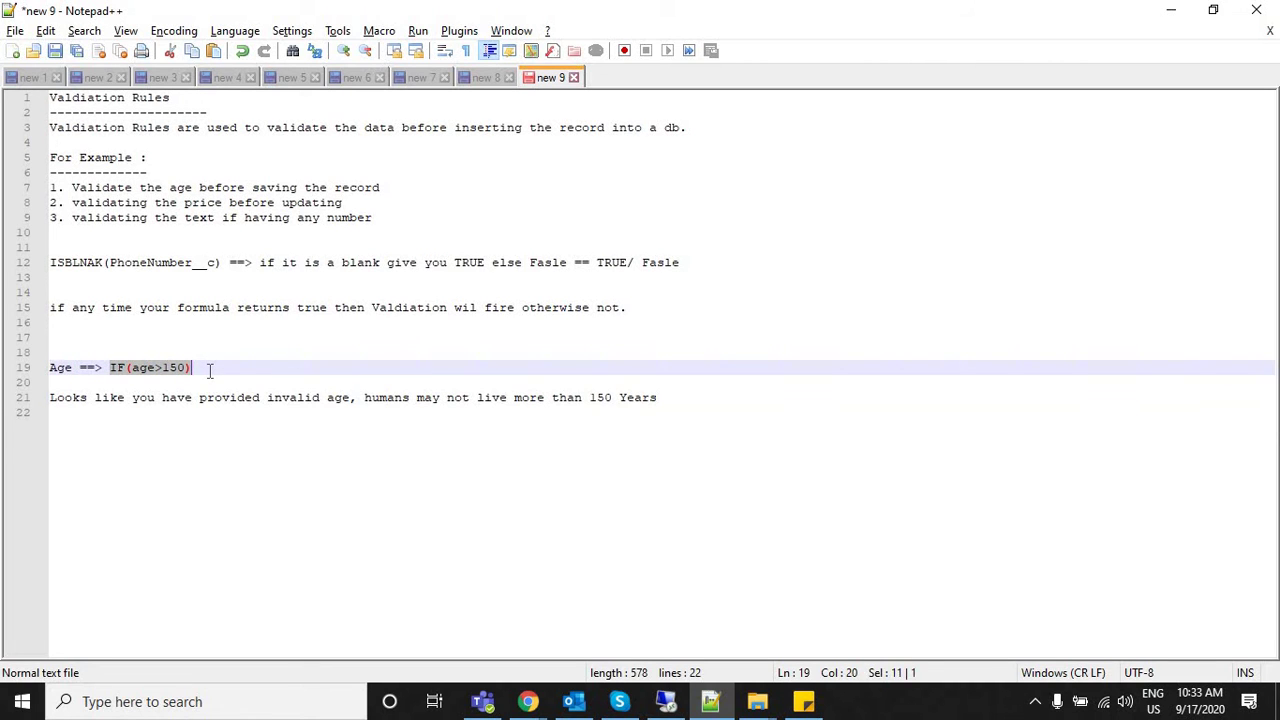
Fix the ISBLNAK typo on line 12 so it reads ISBLANK.
{"action": "left_click", "coordinate": [40, 263]}
{"action": "left_click", "coordinate": [75, 262]}
{"action": "key", "text": "Down"}
{"action": "key", "text": "Down"}
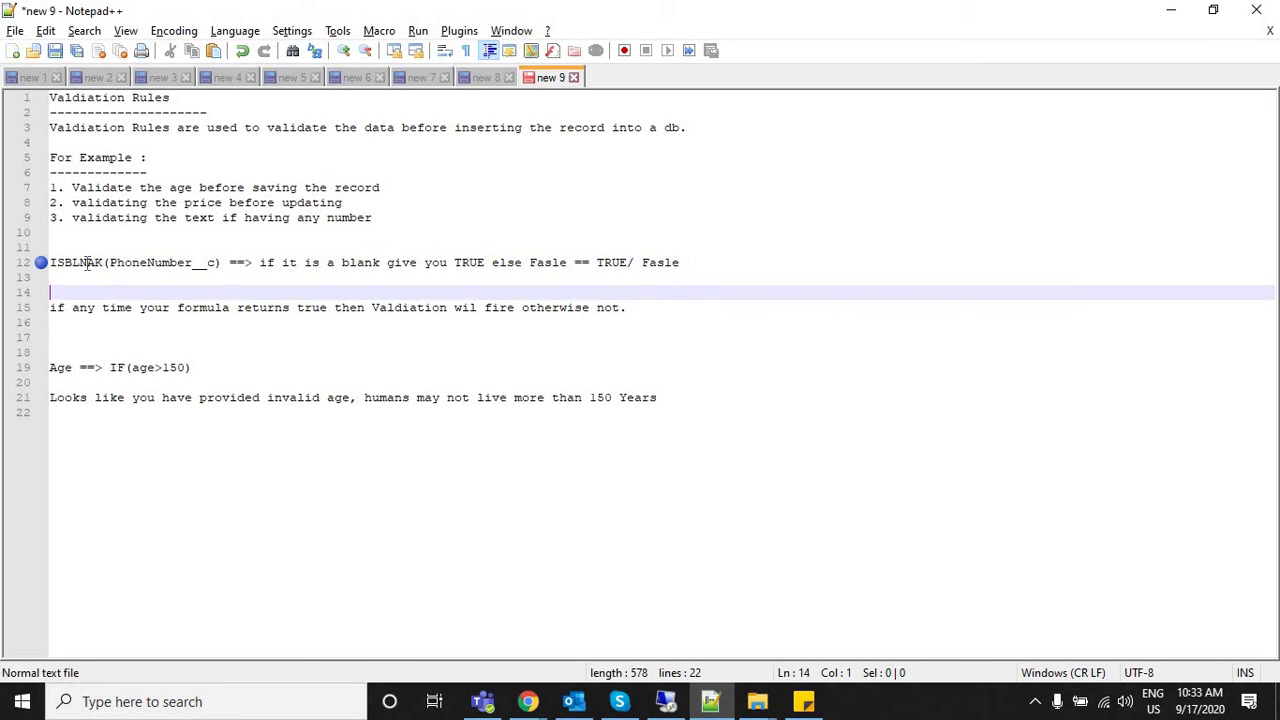
{"action": "left_click", "coordinate": [97, 263]}
{"action": "key", "text": "Left"}
{"action": "key", "text": "BackSpace"}
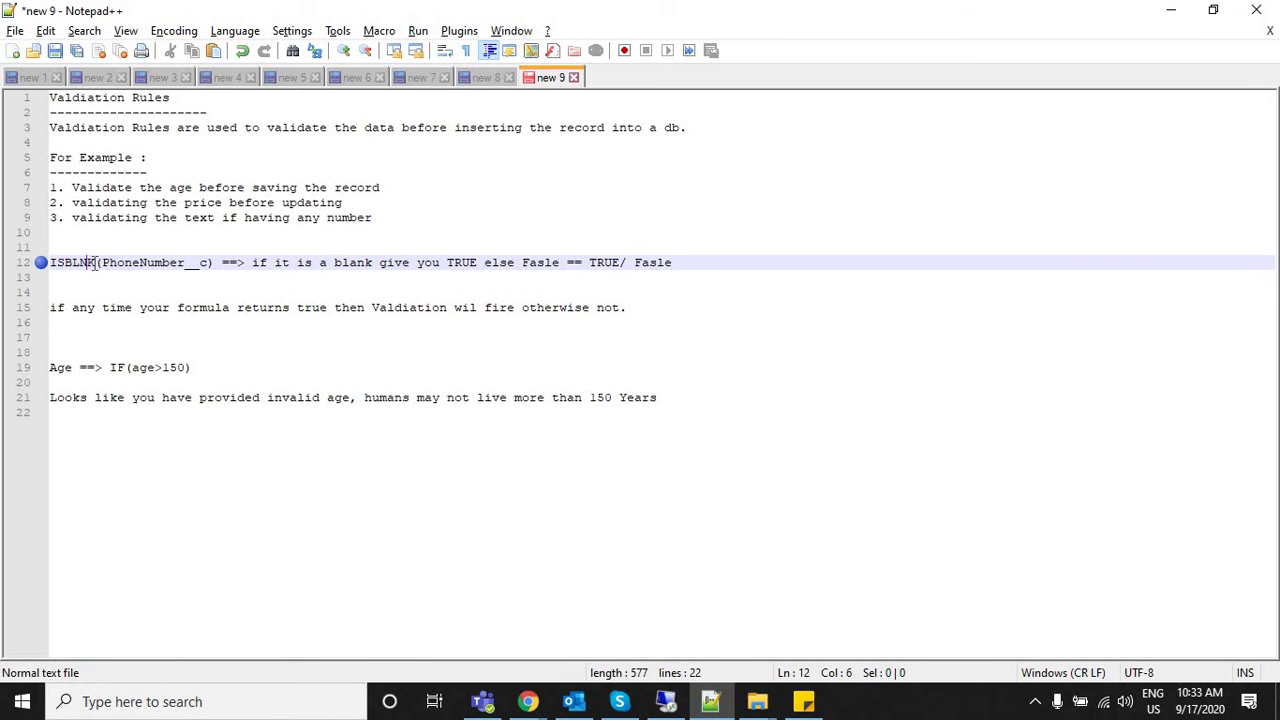
{"action": "type", "text": "A"}
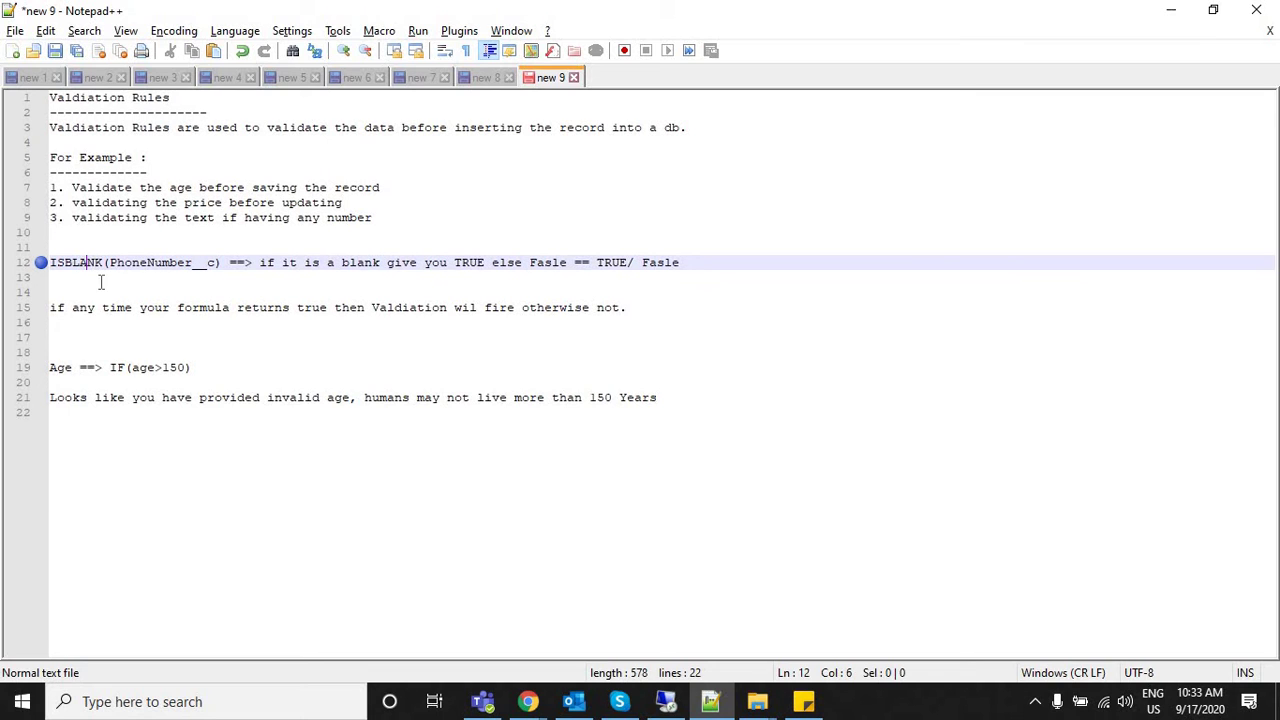
Replace age>150 inside the IF with the template condtion,true,false.
{"action": "left_click_drag", "start_coordinate": [125, 367], "coordinate": [50, 337]}
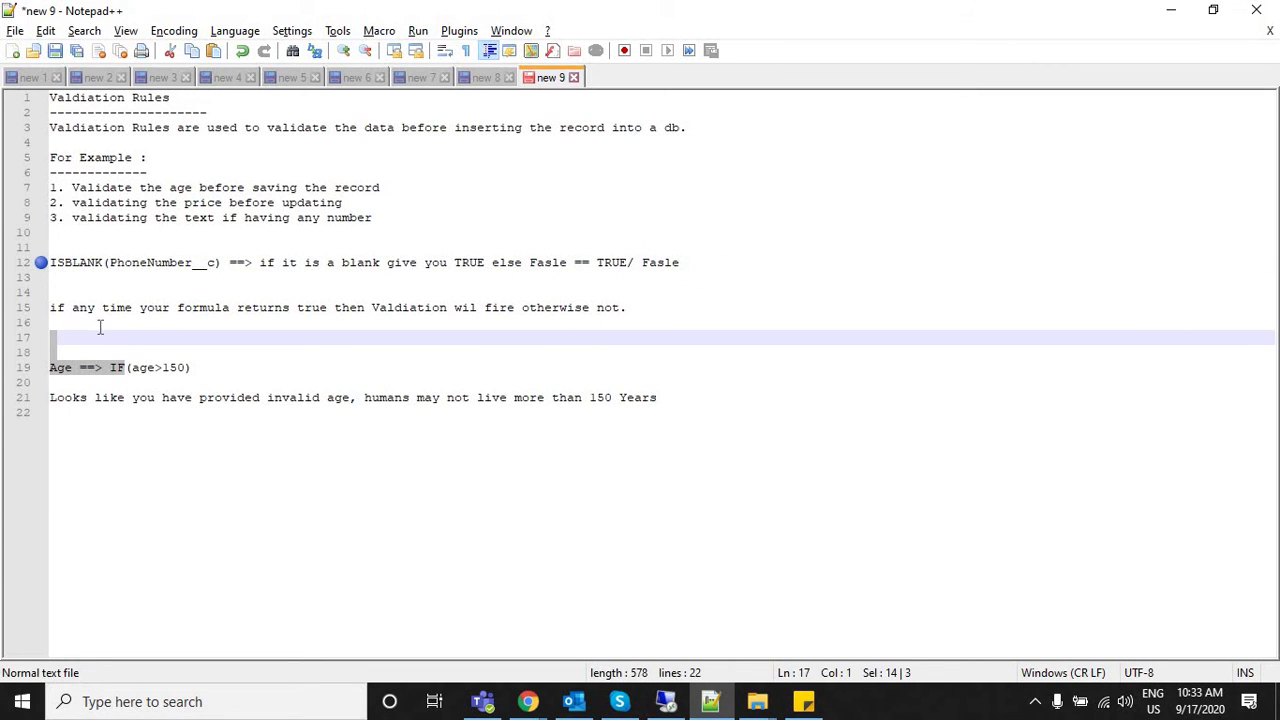
{"action": "left_click_drag", "start_coordinate": [128, 367], "coordinate": [188, 377]}
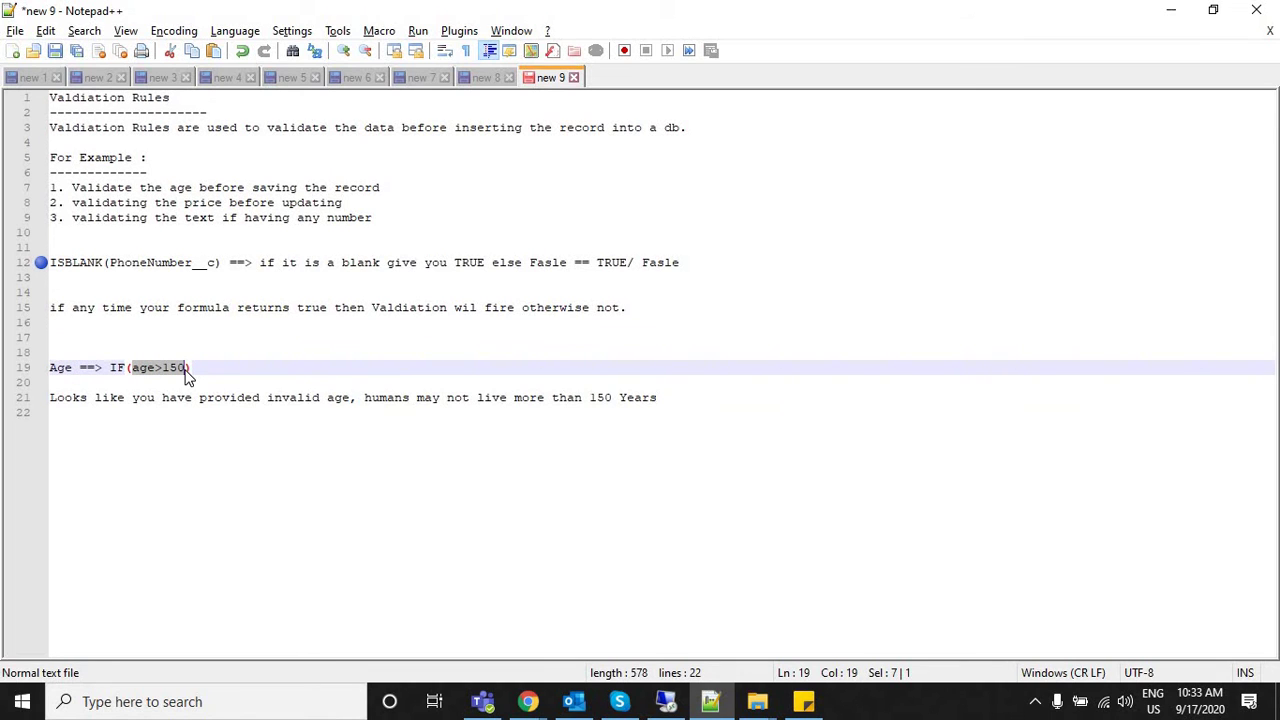
{"action": "type", "text": "condtio"}
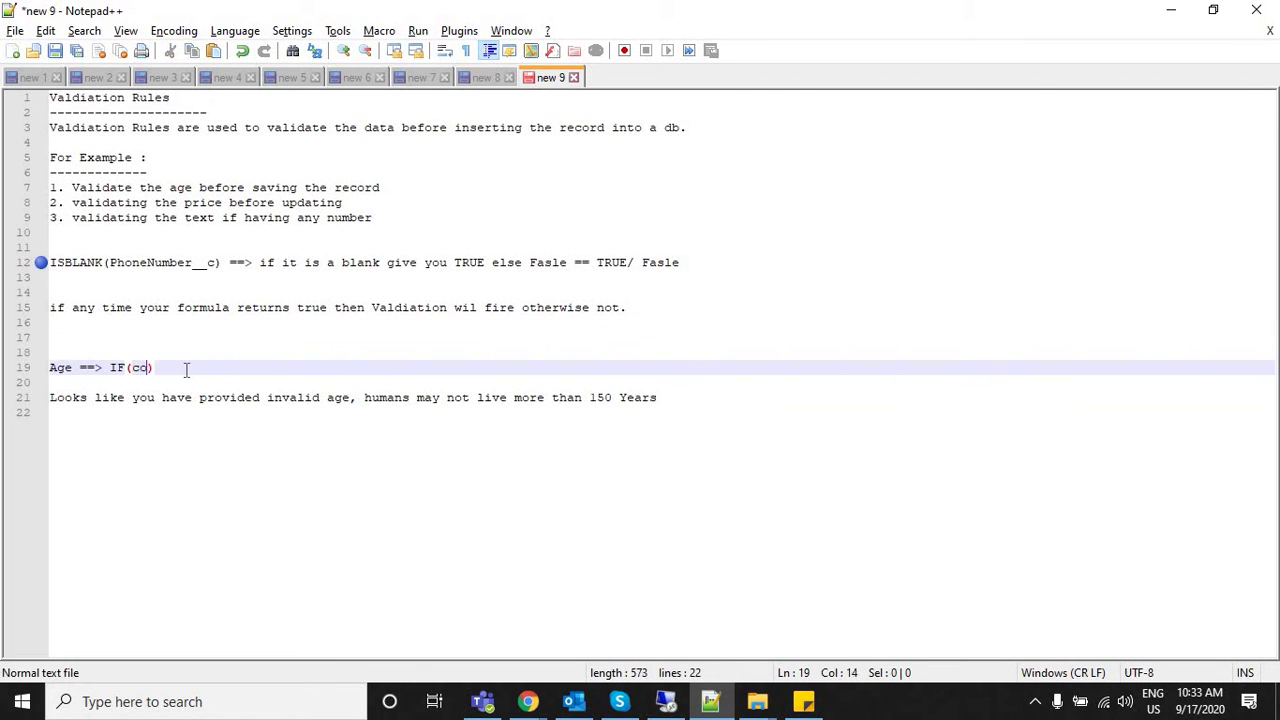
{"action": "type", "text": "n,true,fa"}
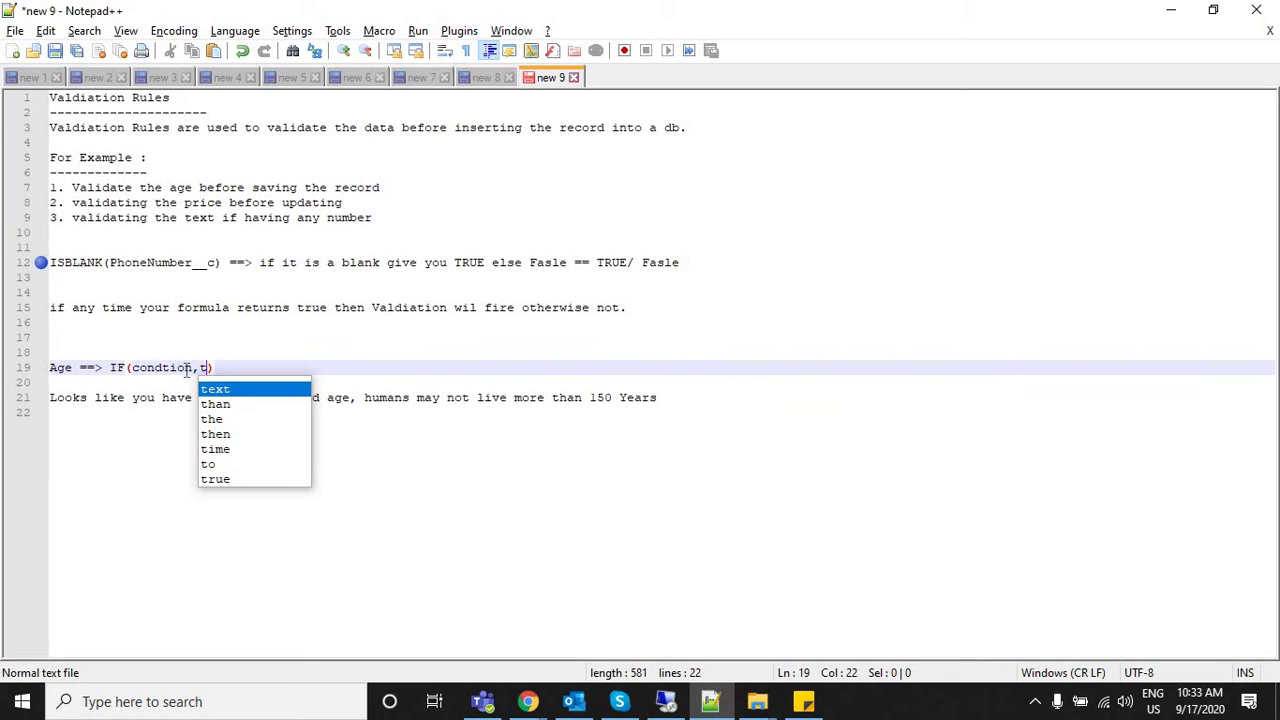
{"action": "type", "text": "lse"}
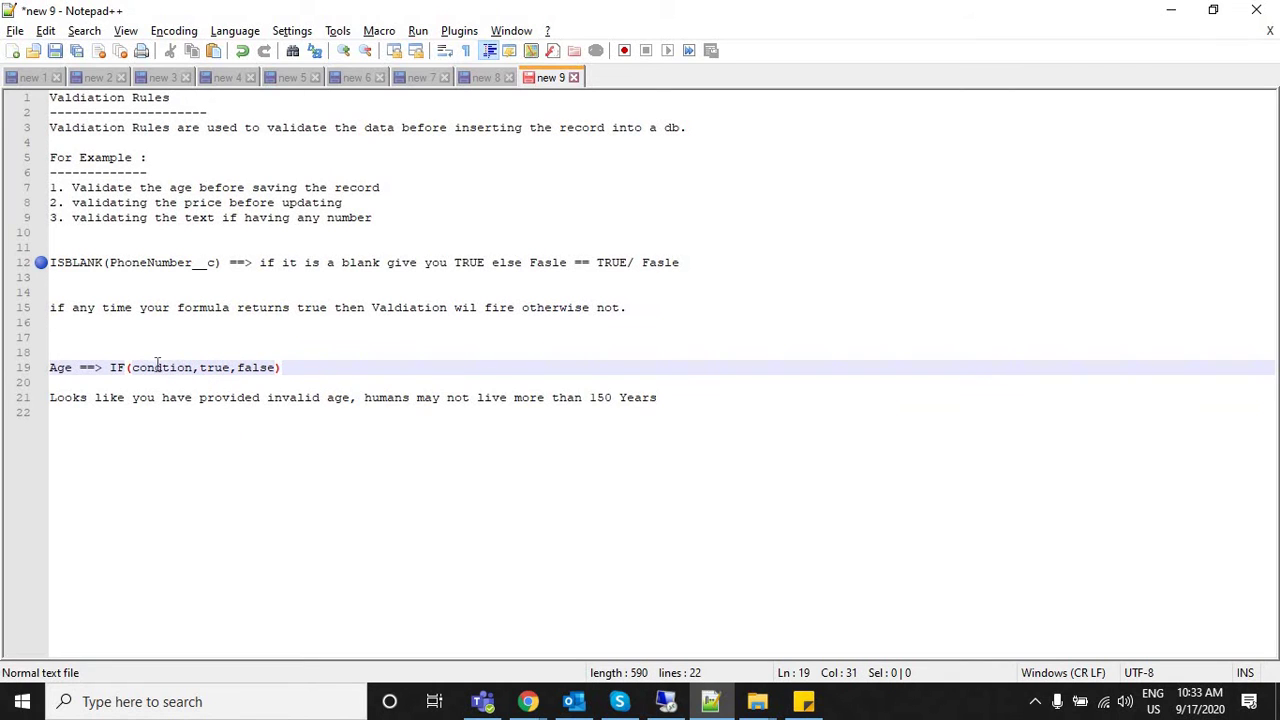
{"action": "double_click", "coordinate": [155, 368]}
{"action": "double_click", "coordinate": [212, 368]}
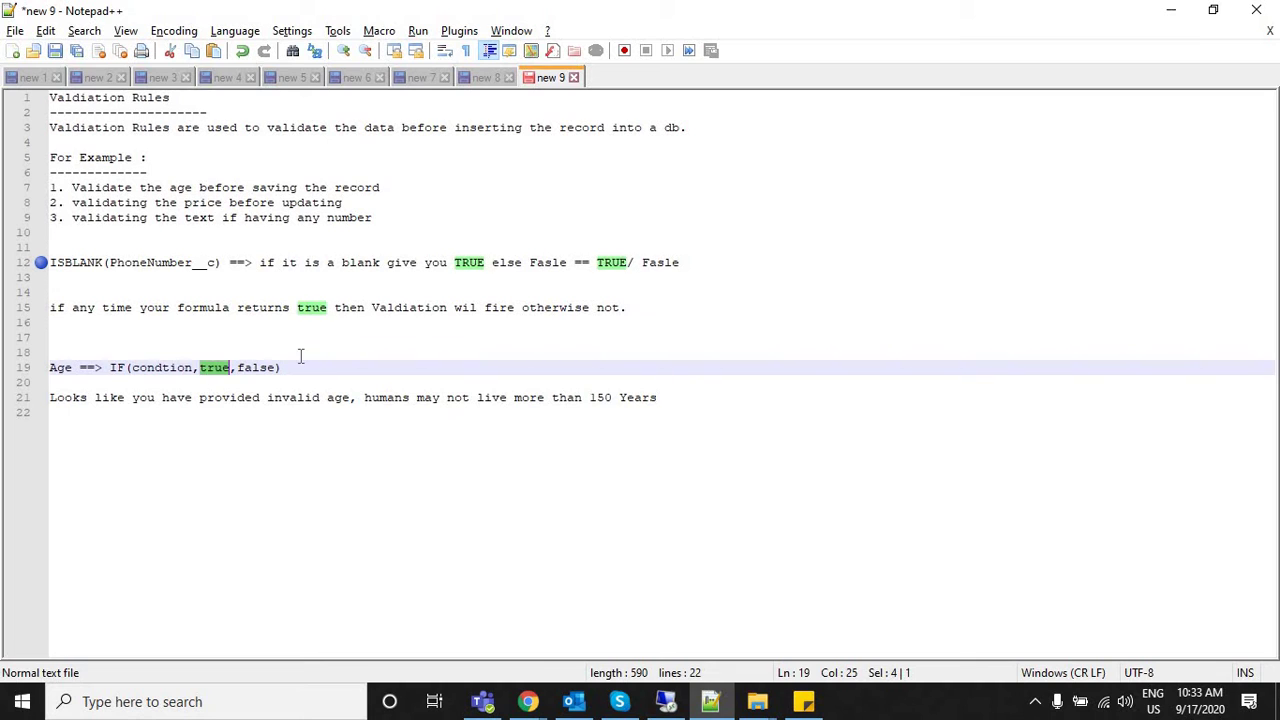
{"action": "double_click", "coordinate": [260, 368]}
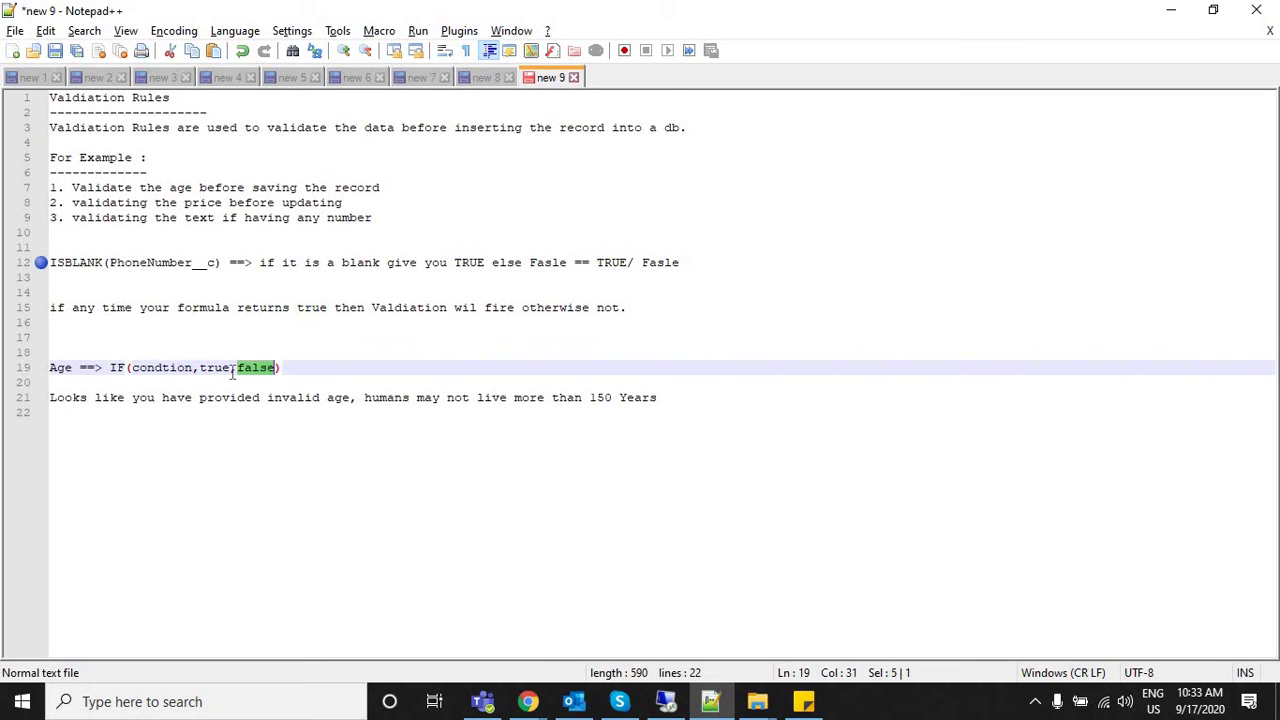
Replace condtion with the age test so the line reads IF(age__c>150,true,false).
{"action": "double_click", "coordinate": [163, 368]}
{"action": "type", "text": "age__c>50"}
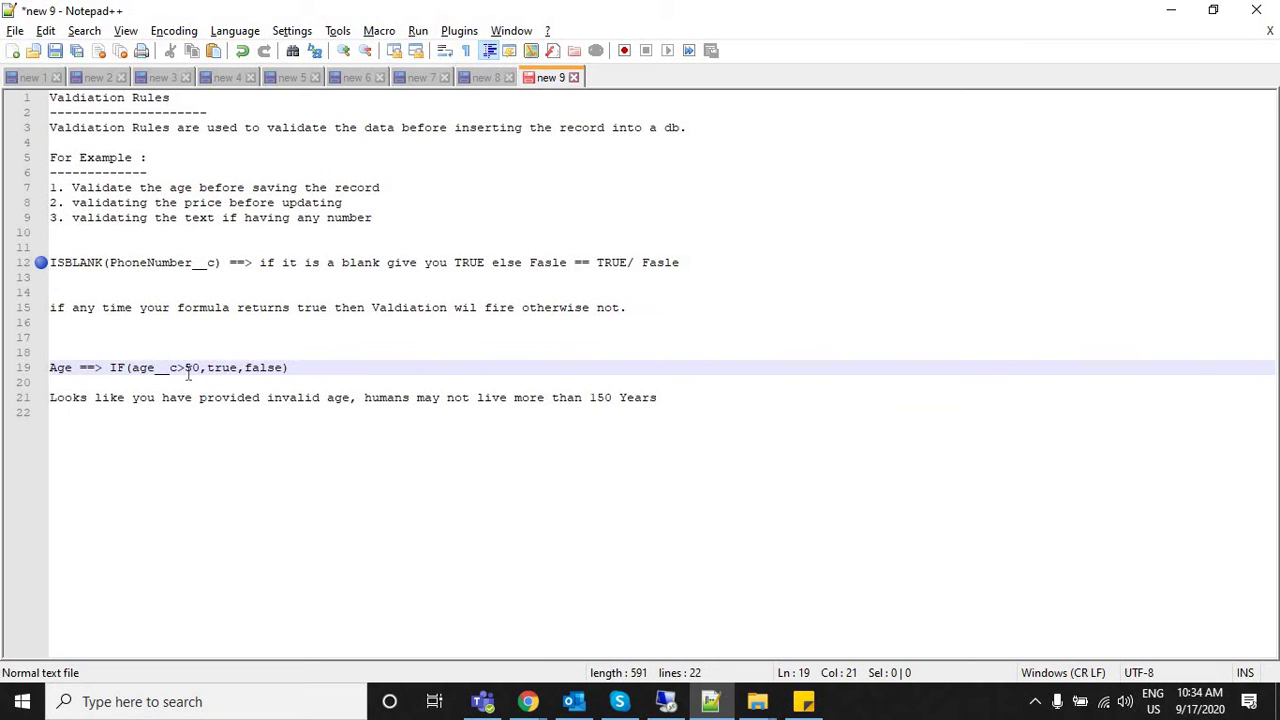
{"action": "type", "text": "1"}
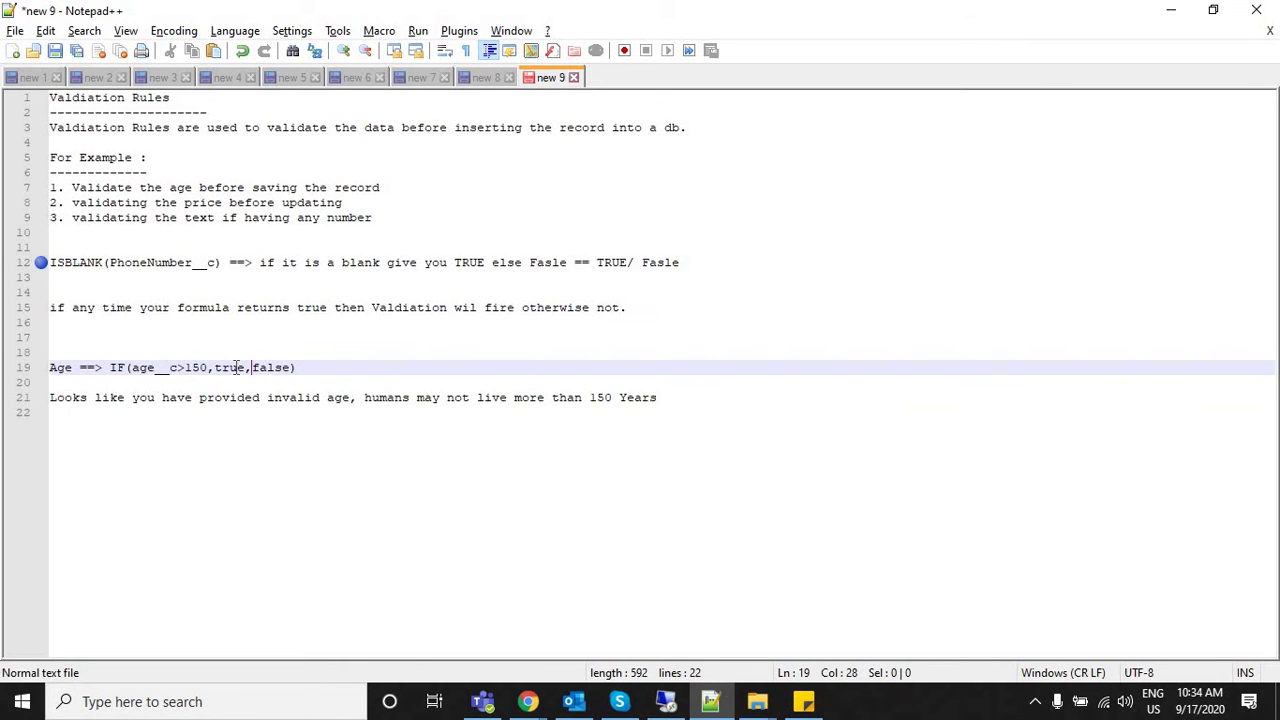
{"action": "double_click", "coordinate": [236, 368]}
{"action": "double_click", "coordinate": [270, 372]}
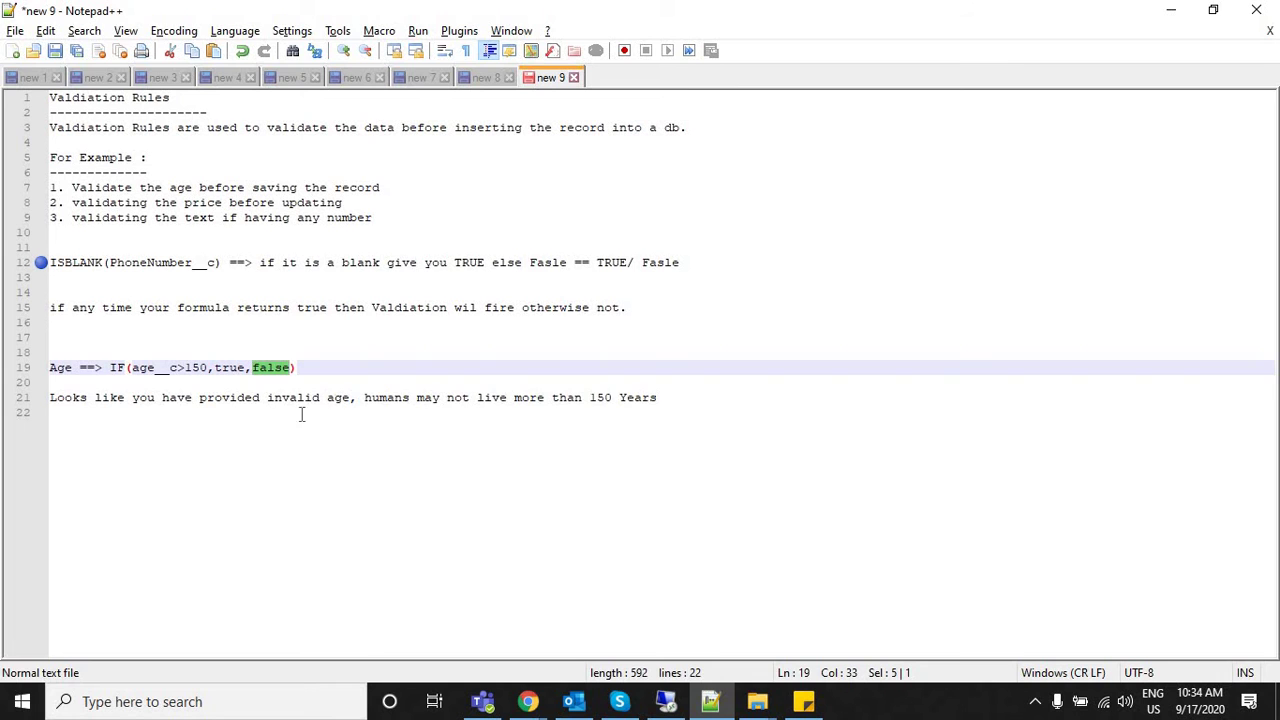
{"action": "left_click", "coordinate": [301, 412]}
In Chrome's Object Manager, filter for 'customer' and open the Customer object's Fields & Relationships.
{"action": "key", "text": "alt+Tab"}
{"action": "left_click", "coordinate": [250, 12]}
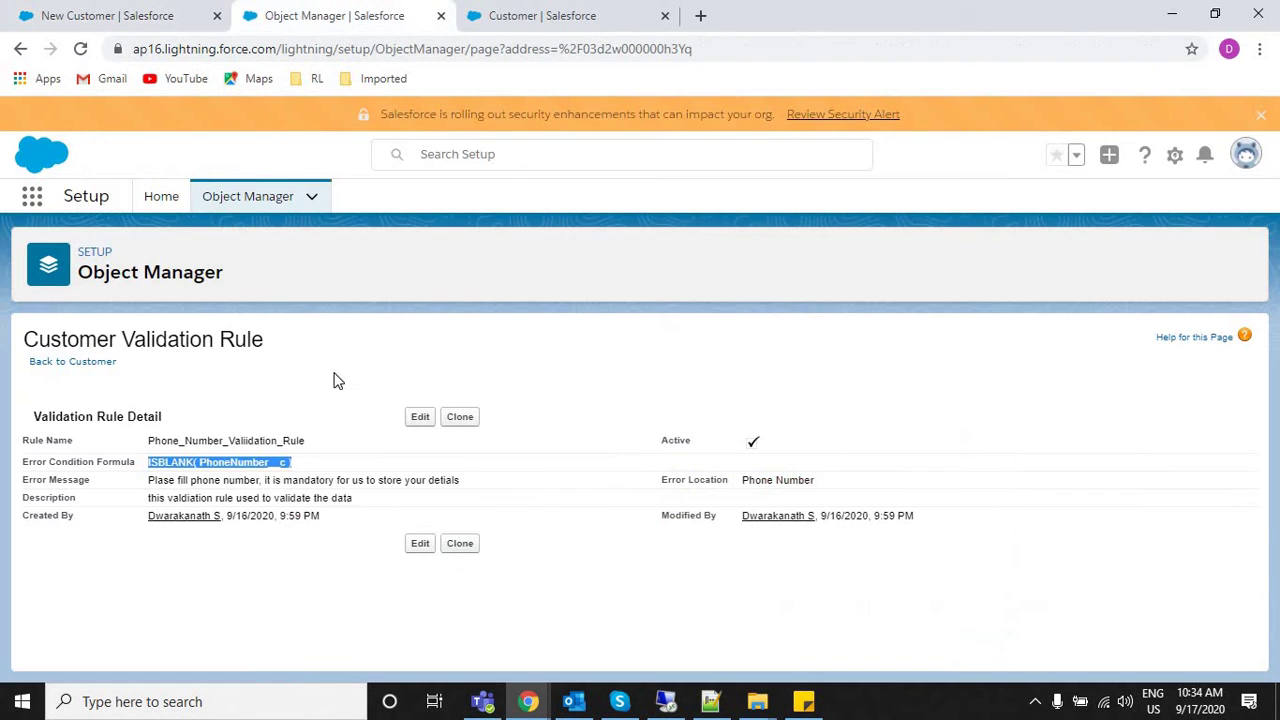
{"action": "left_click", "coordinate": [221, 200]}
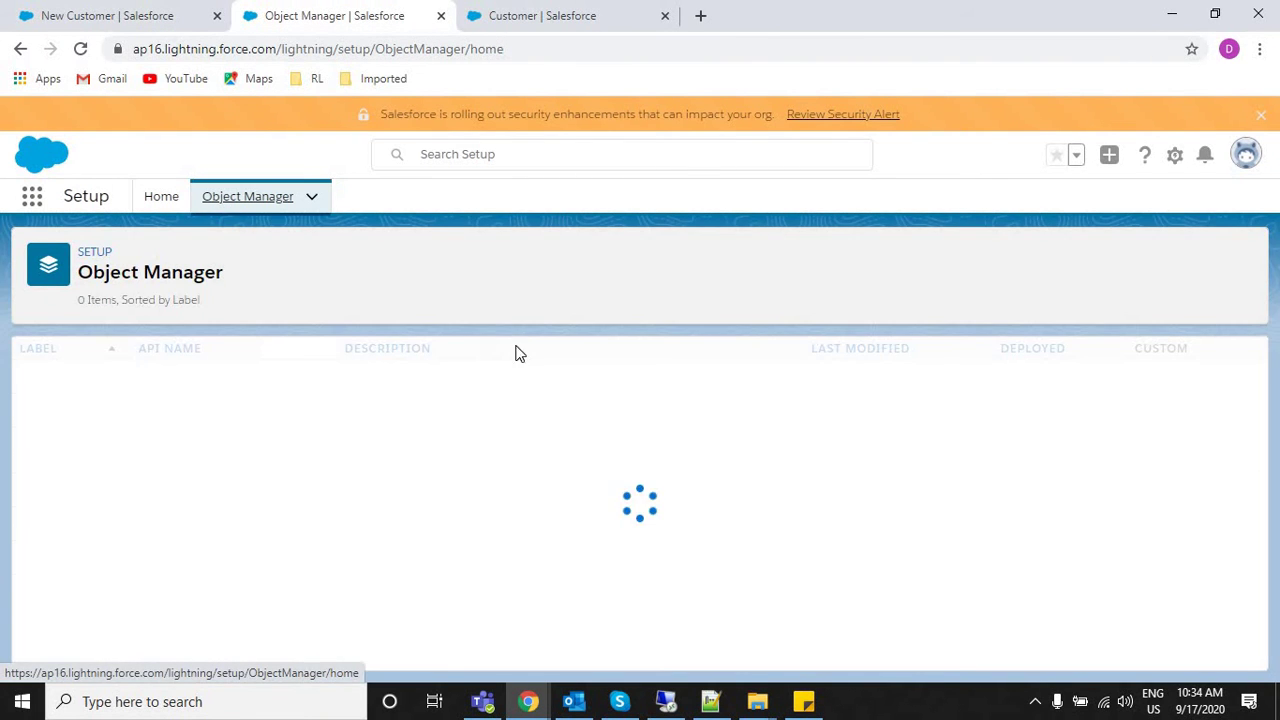
{"action": "left_click", "coordinate": [899, 266]}
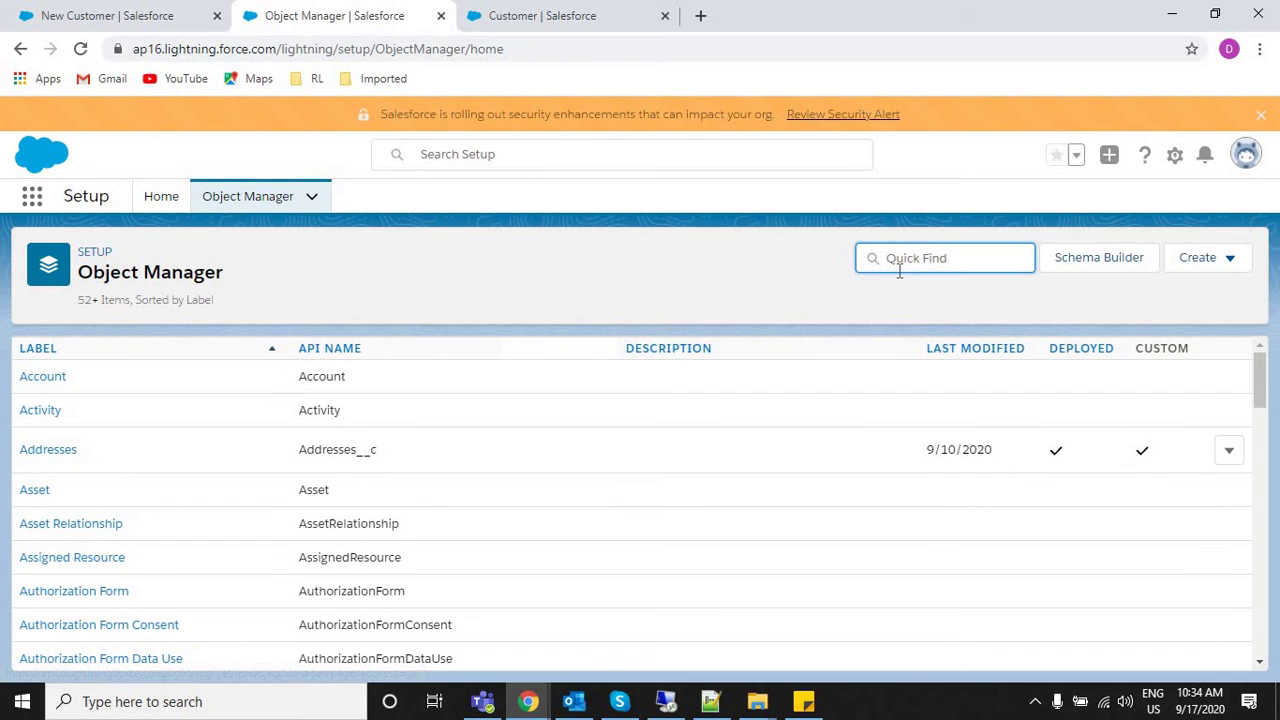
{"action": "type", "text": "customer"}
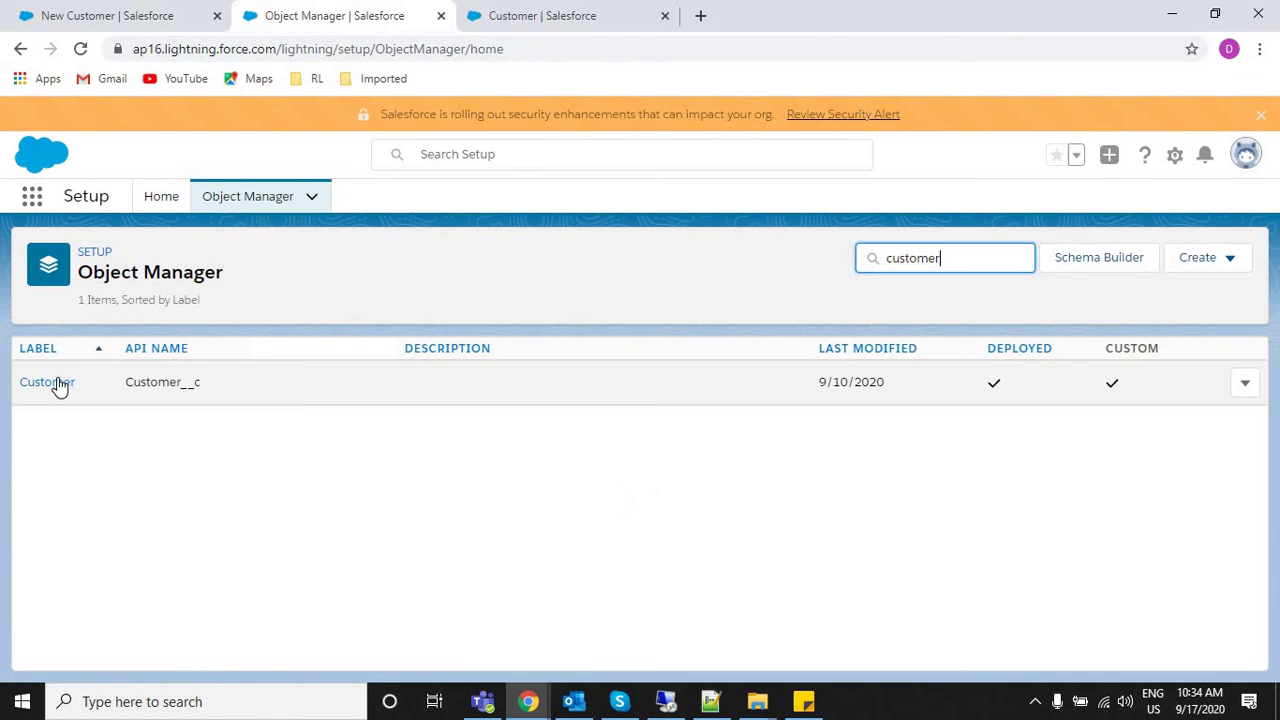
{"action": "left_click", "coordinate": [58, 384]}
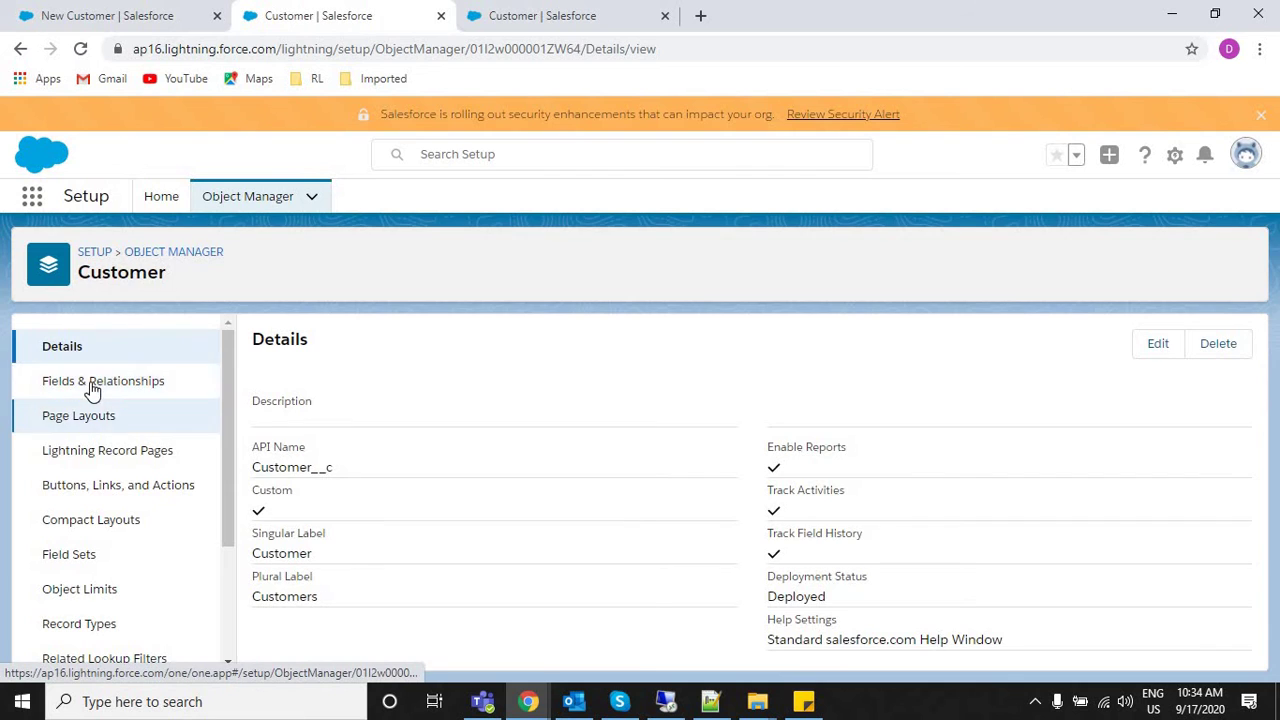
{"action": "left_click", "coordinate": [165, 385]}
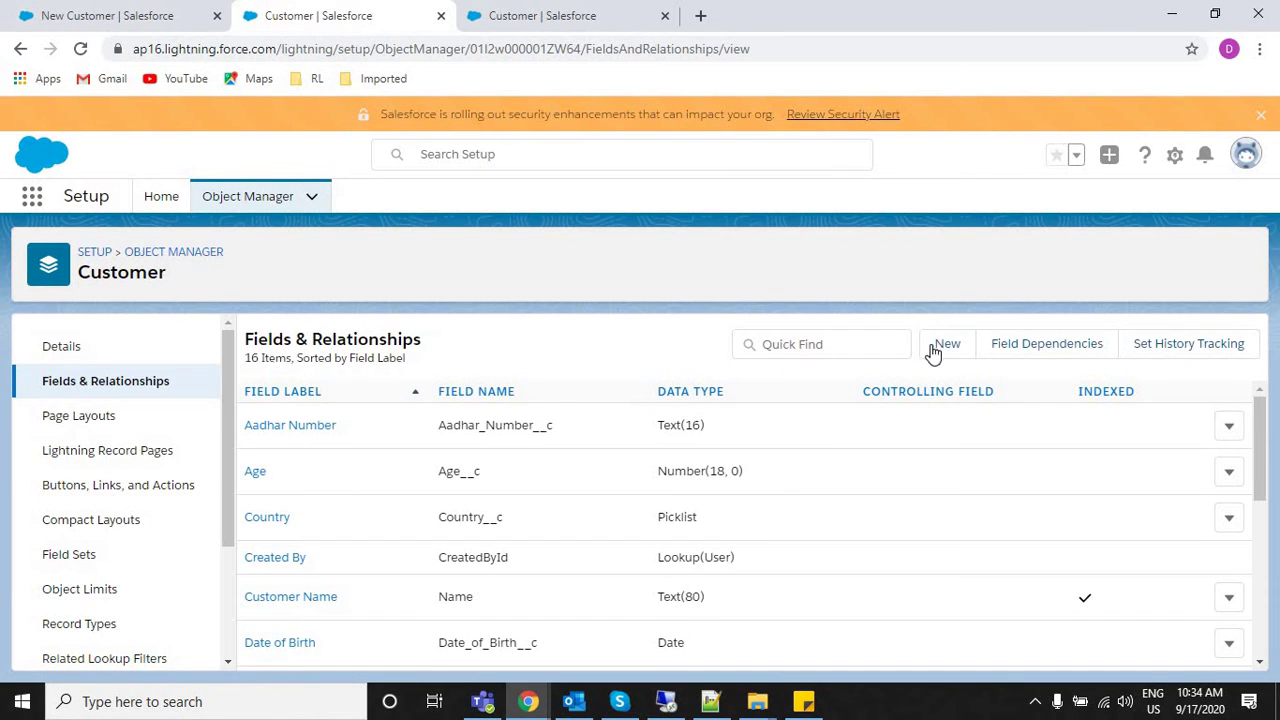
Create a new Customer validation rule named Age_Valition, leaving Active checked.
{"action": "scroll", "coordinate": [160, 640], "scroll_direction": "down", "scroll_amount": 3}
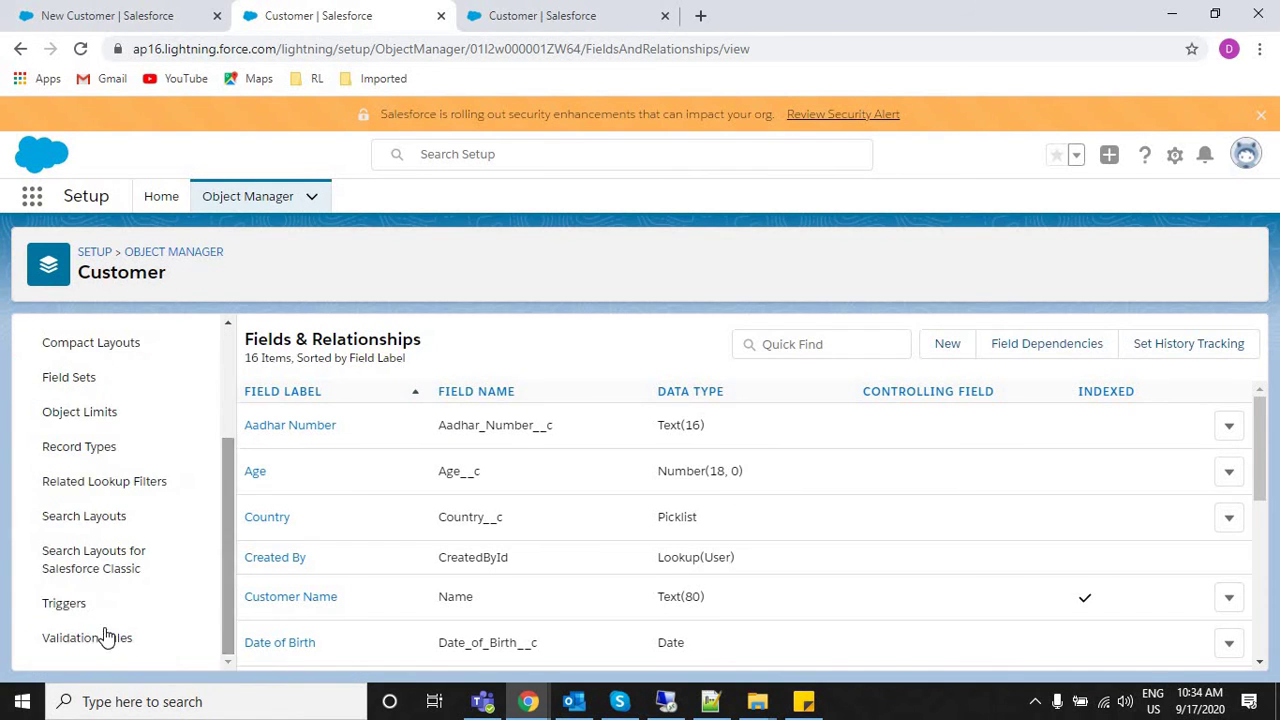
{"action": "left_click", "coordinate": [109, 634]}
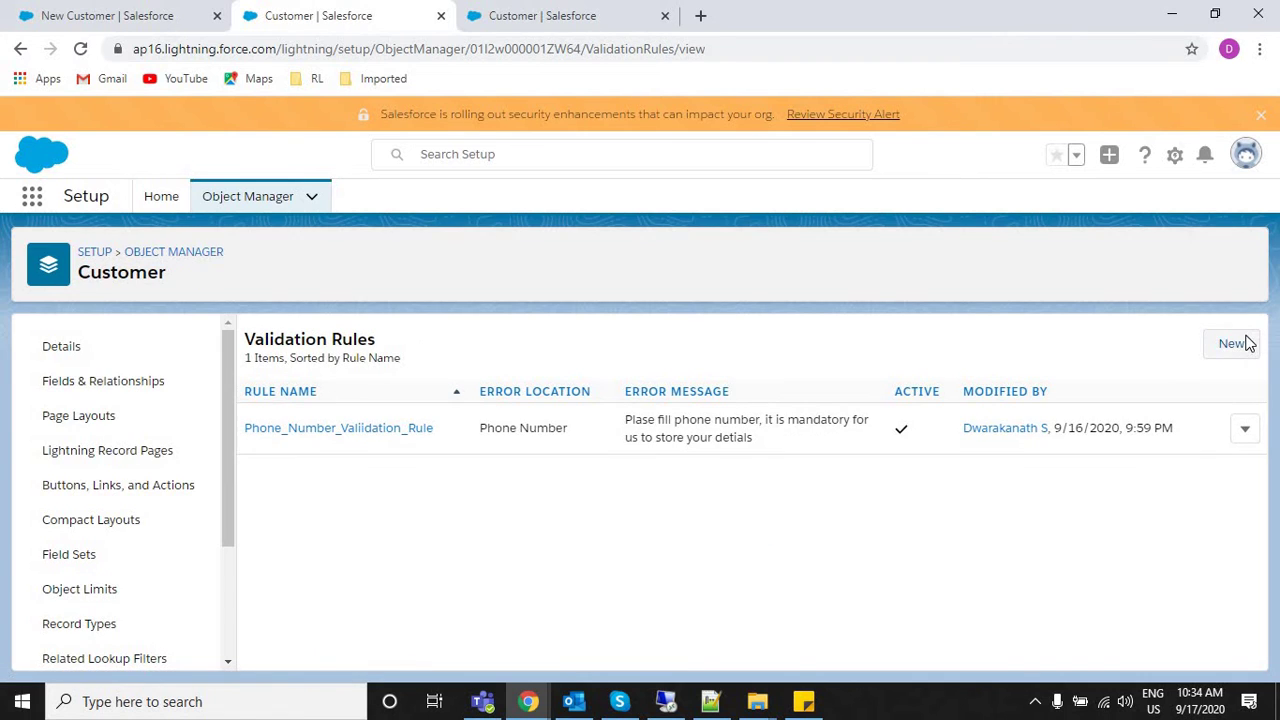
{"action": "left_click", "coordinate": [1245, 344]}
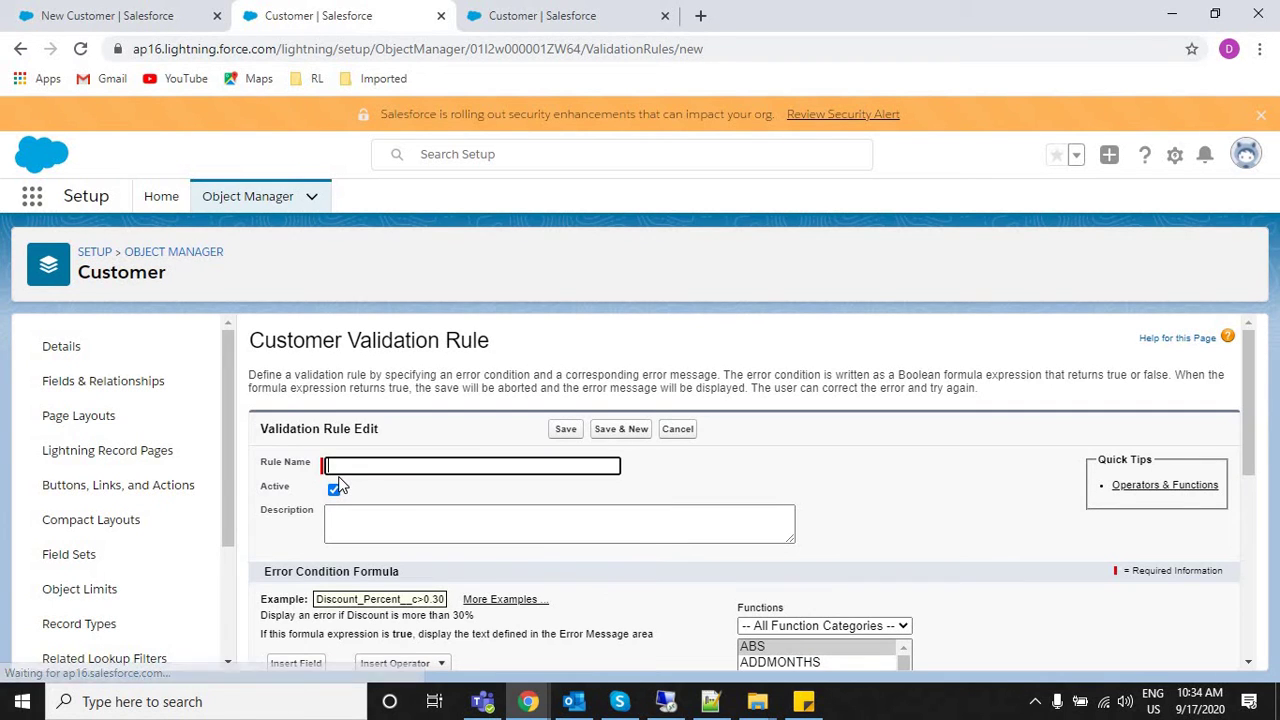
{"action": "left_click", "coordinate": [352, 467]}
{"action": "left_click", "coordinate": [352, 467]}
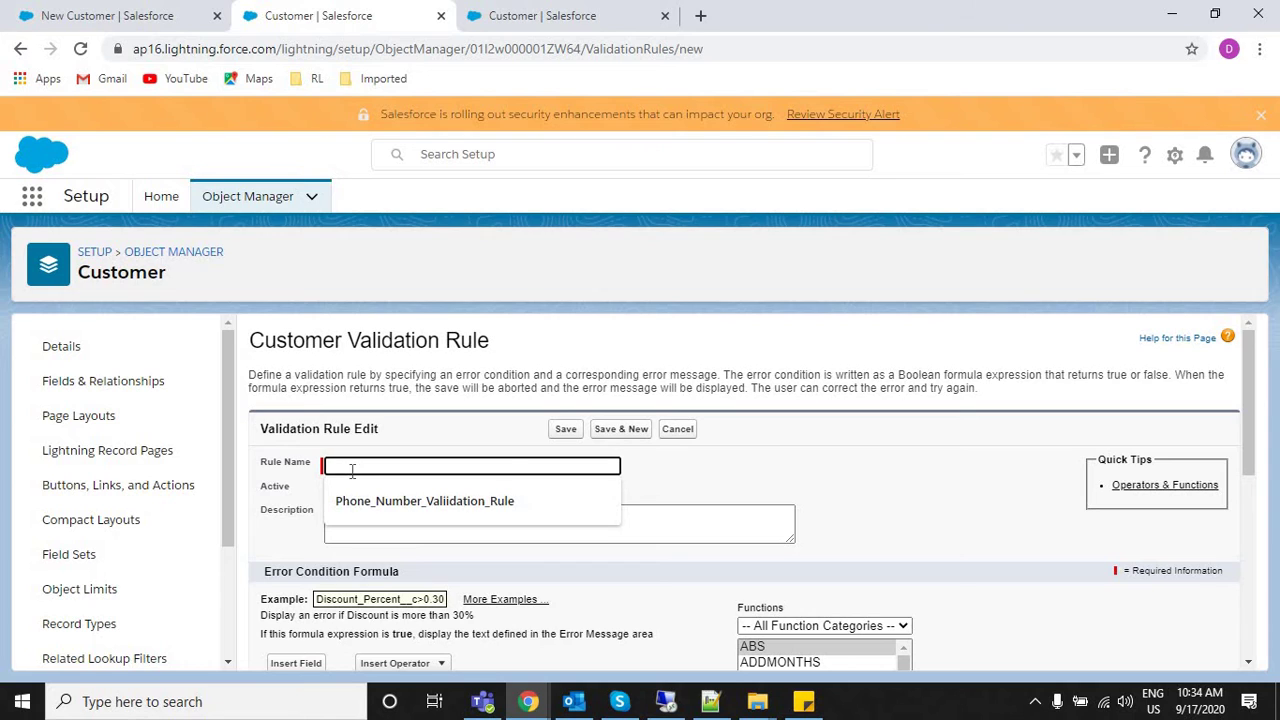
{"action": "type", "text": "Age_Valition"}
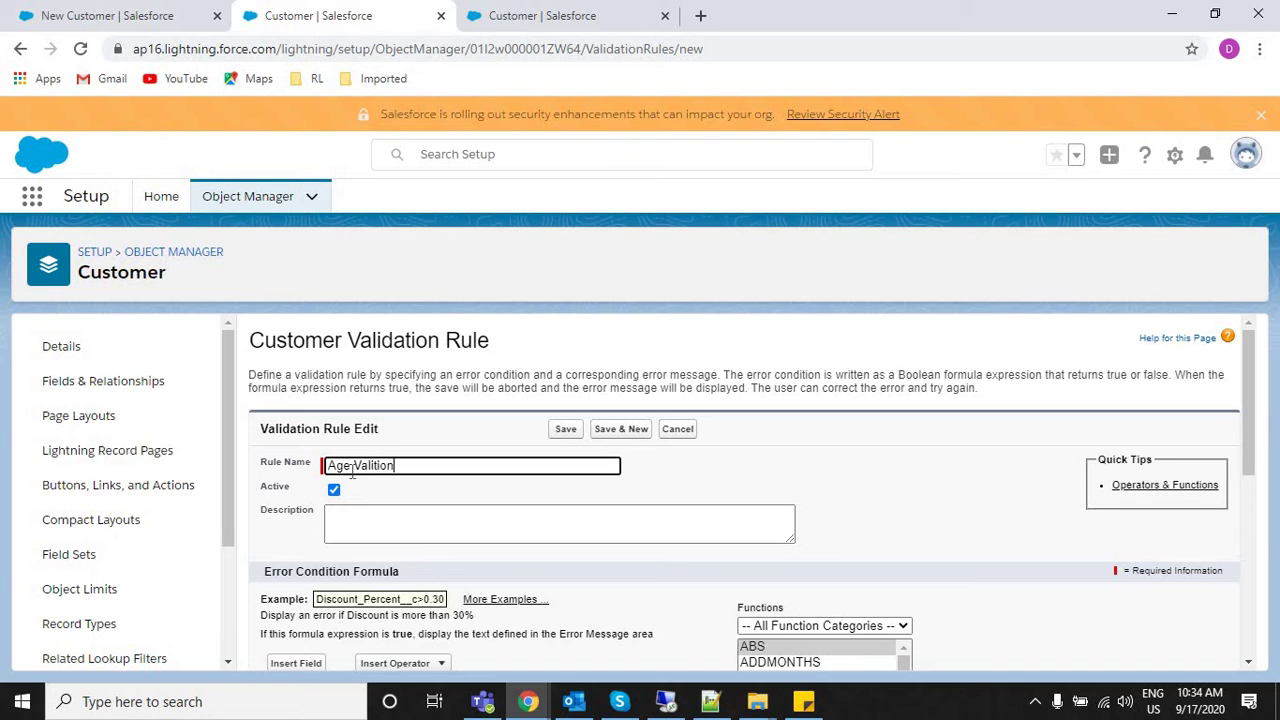
{"action": "key", "text": "Tab"}
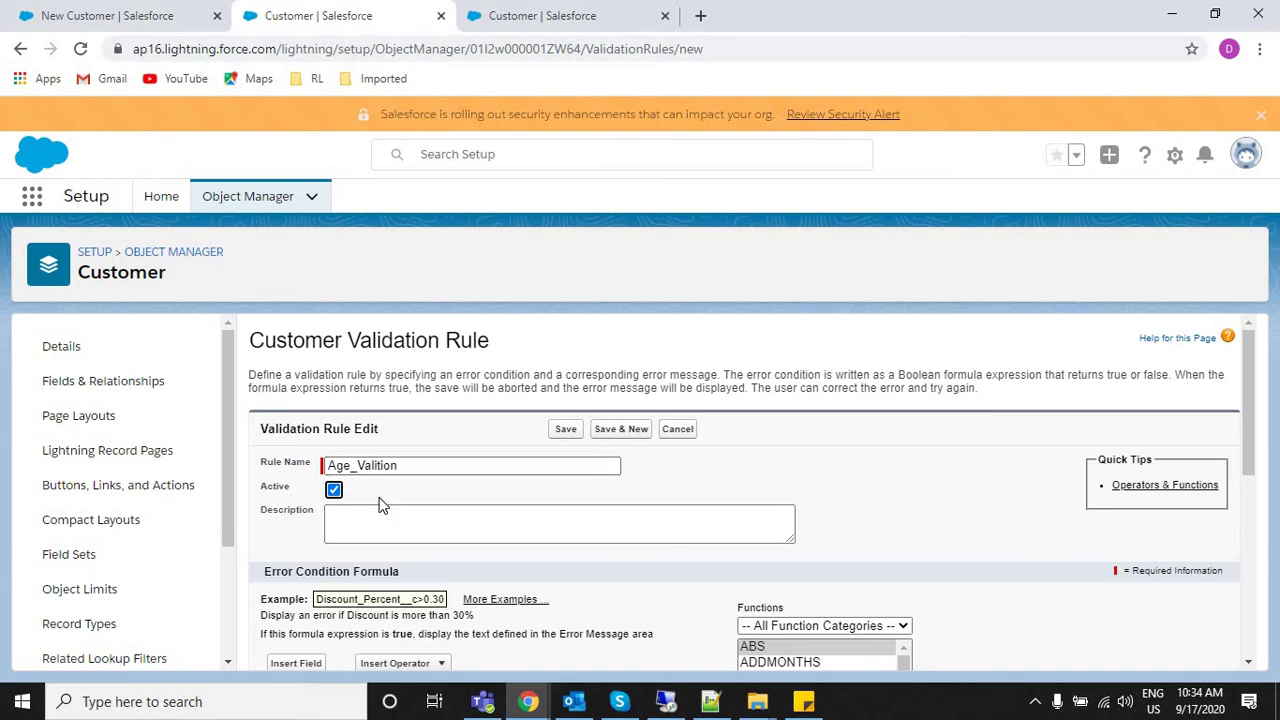
{"action": "key", "text": "Tab"}
Insert the IF function template into the error condition formula.
{"action": "scroll", "coordinate": [1249, 486], "scroll_direction": "down", "scroll_amount": 2}
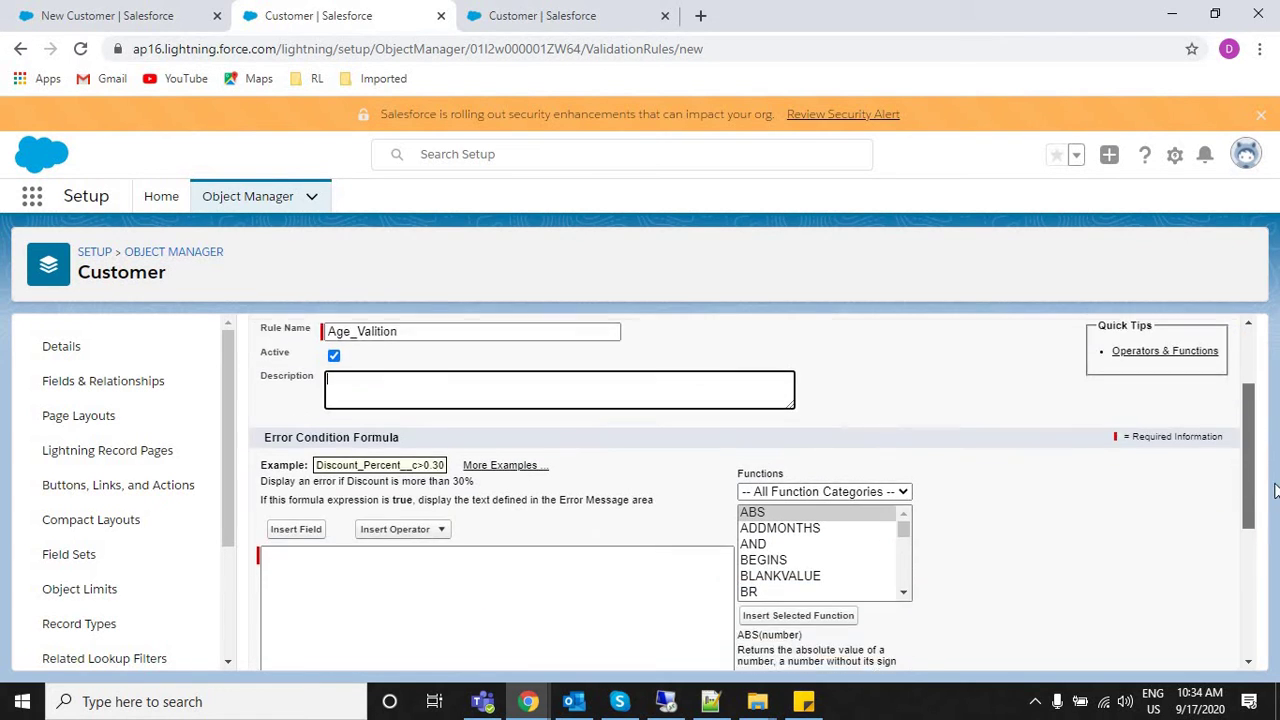
{"action": "left_click", "coordinate": [552, 531]}
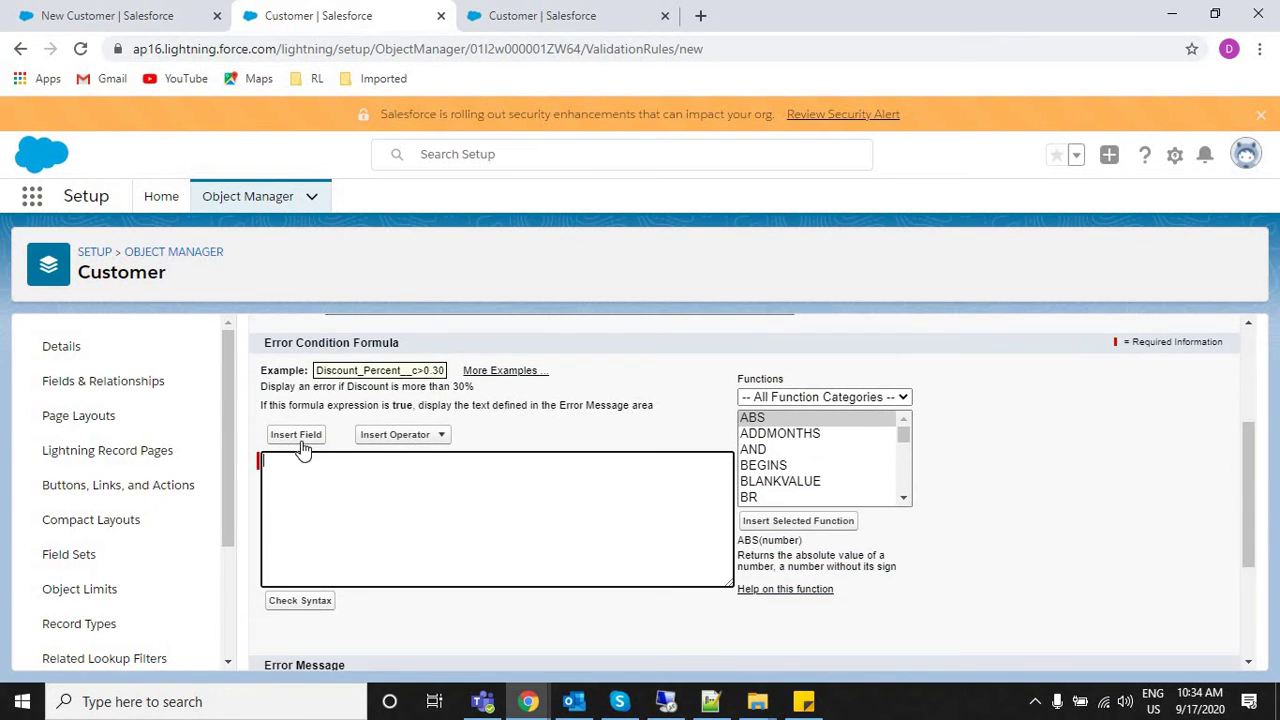
{"action": "left_click", "coordinate": [812, 469]}
{"action": "key", "text": "i"}
{"action": "left_click", "coordinate": [798, 520]}
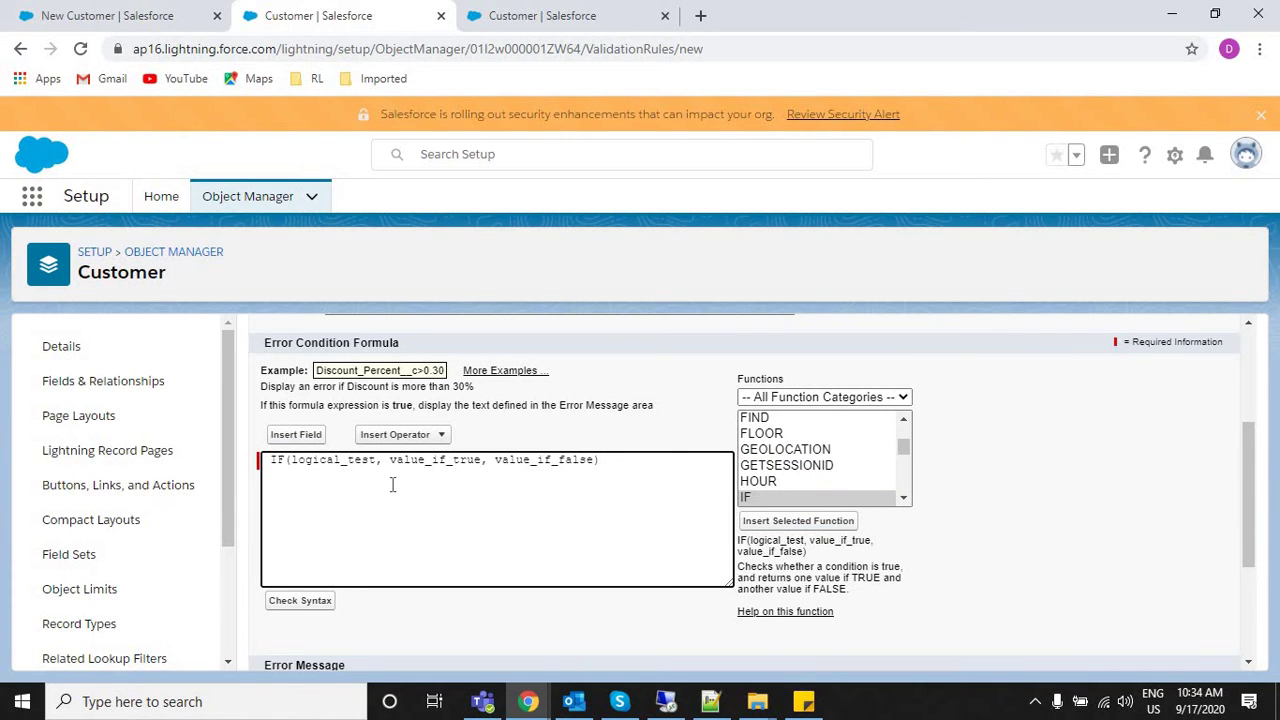
{"action": "left_click", "coordinate": [271, 461]}
{"action": "key", "text": "BackSpace"}
{"action": "double_click", "coordinate": [325, 461]}
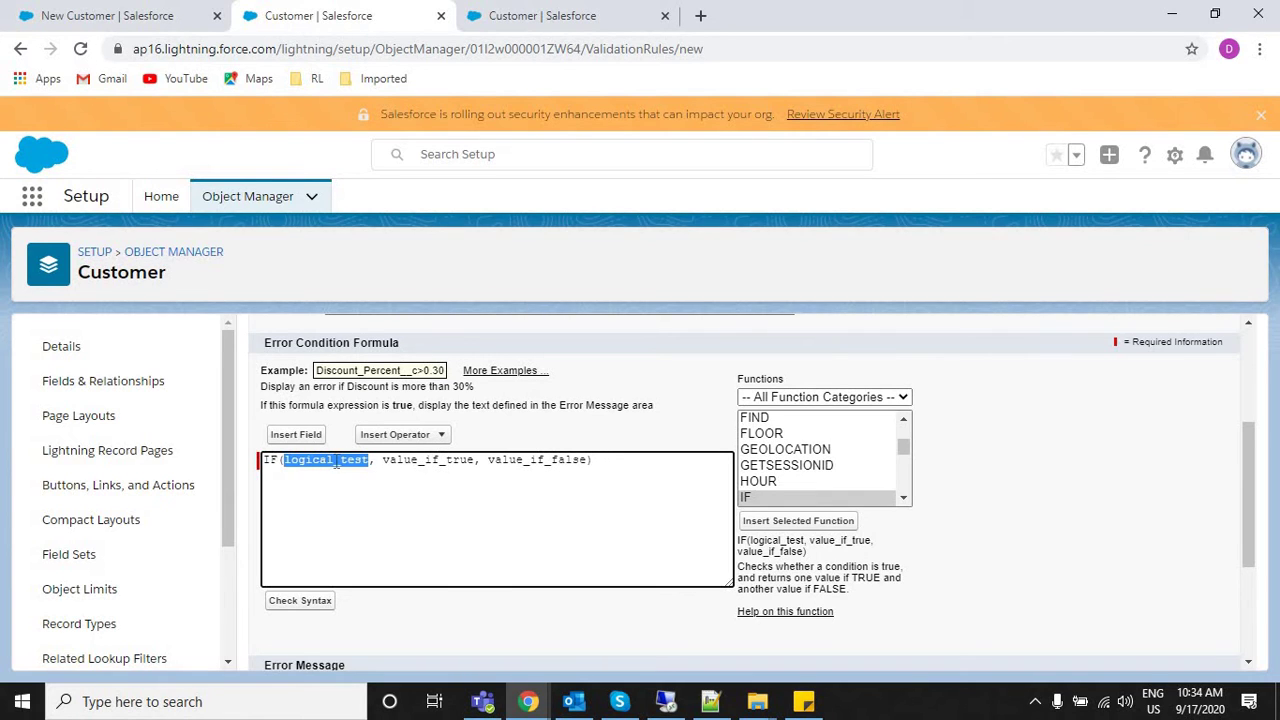
{"action": "double_click", "coordinate": [474, 462]}
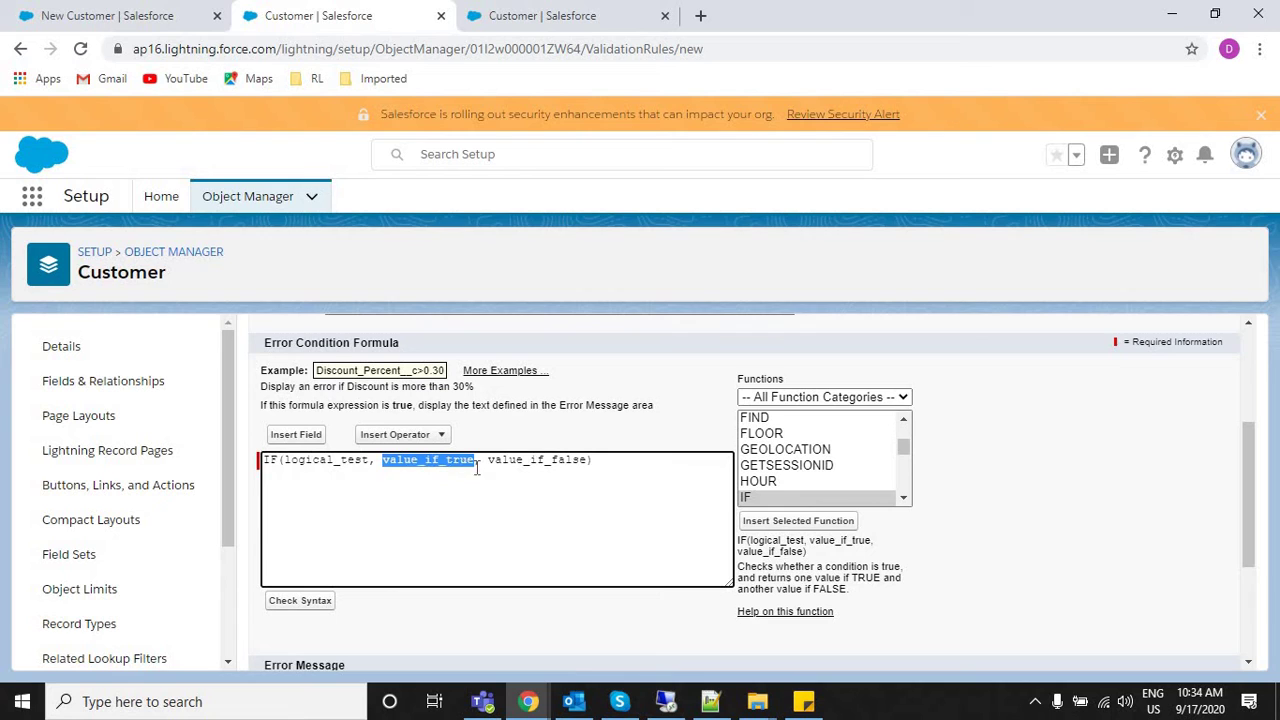
{"action": "double_click", "coordinate": [534, 459]}
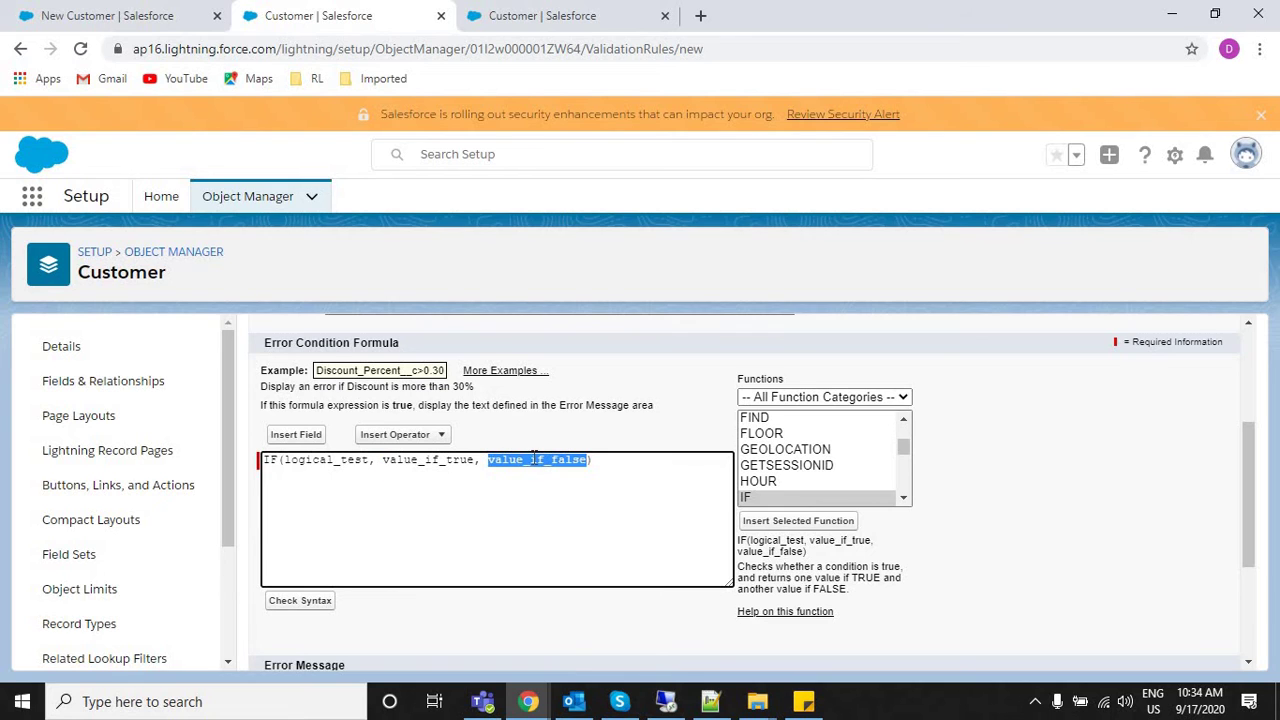
{"action": "double_click", "coordinate": [322, 460]}
Fill the IF arguments with Customer Age__c >150, True and false.
{"action": "left_click", "coordinate": [304, 436]}
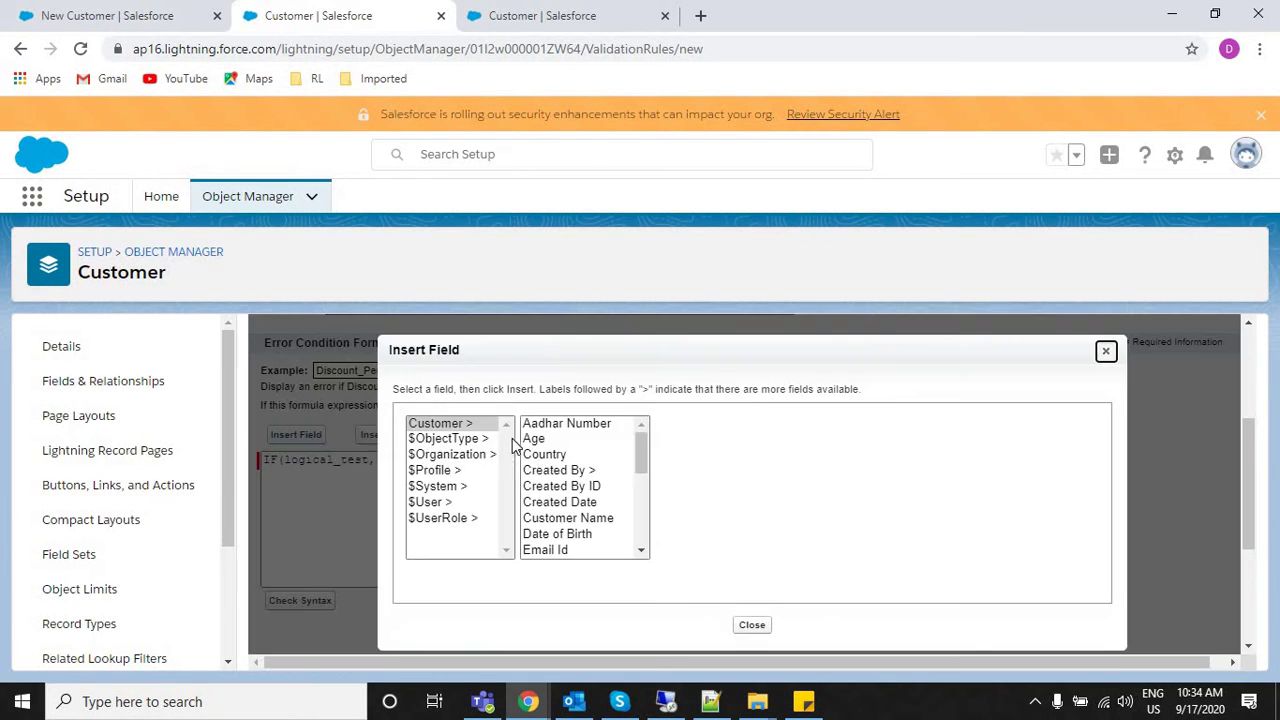
{"action": "left_click", "coordinate": [544, 454]}
{"action": "left_click", "coordinate": [560, 439]}
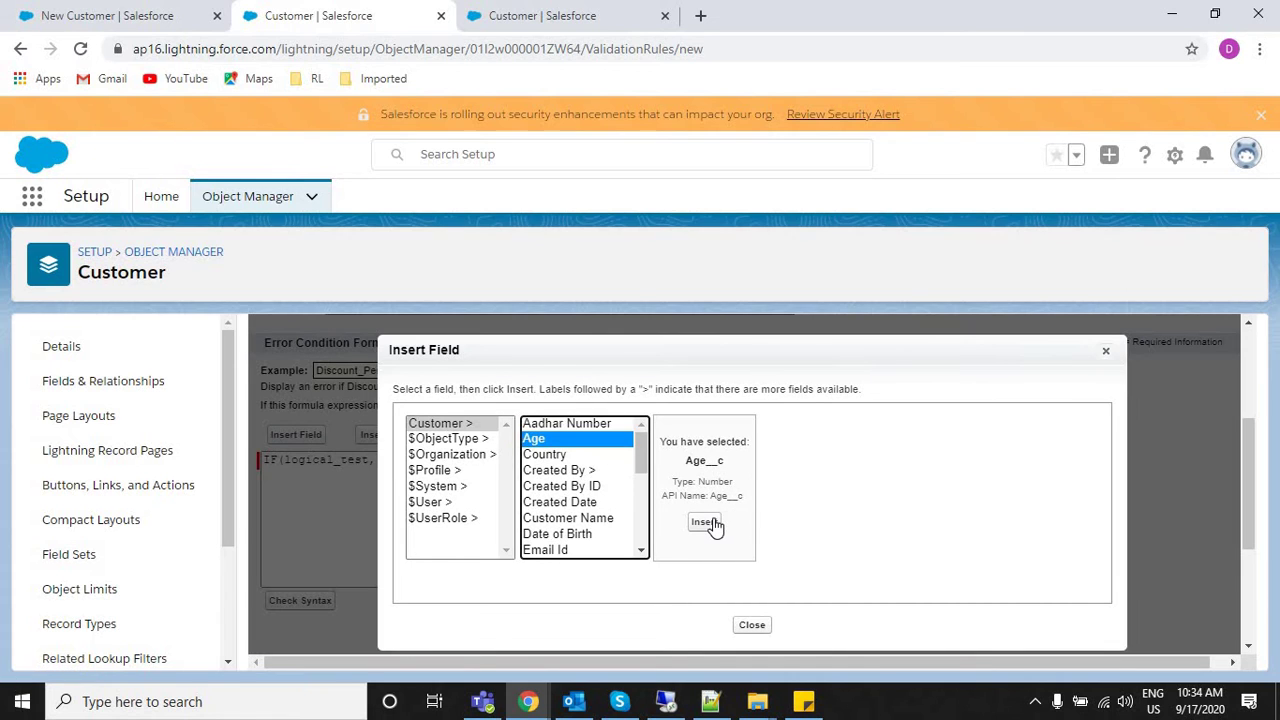
{"action": "left_click", "coordinate": [704, 523]}
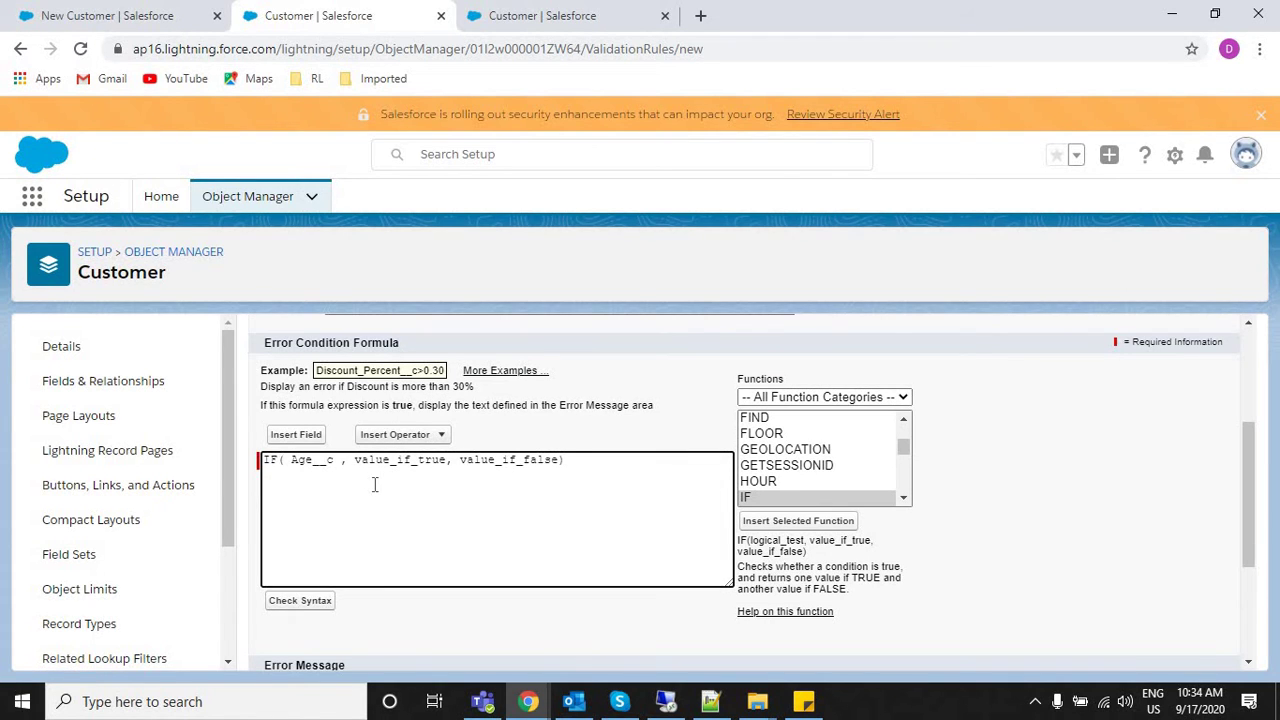
{"action": "type", "text": ">150"}
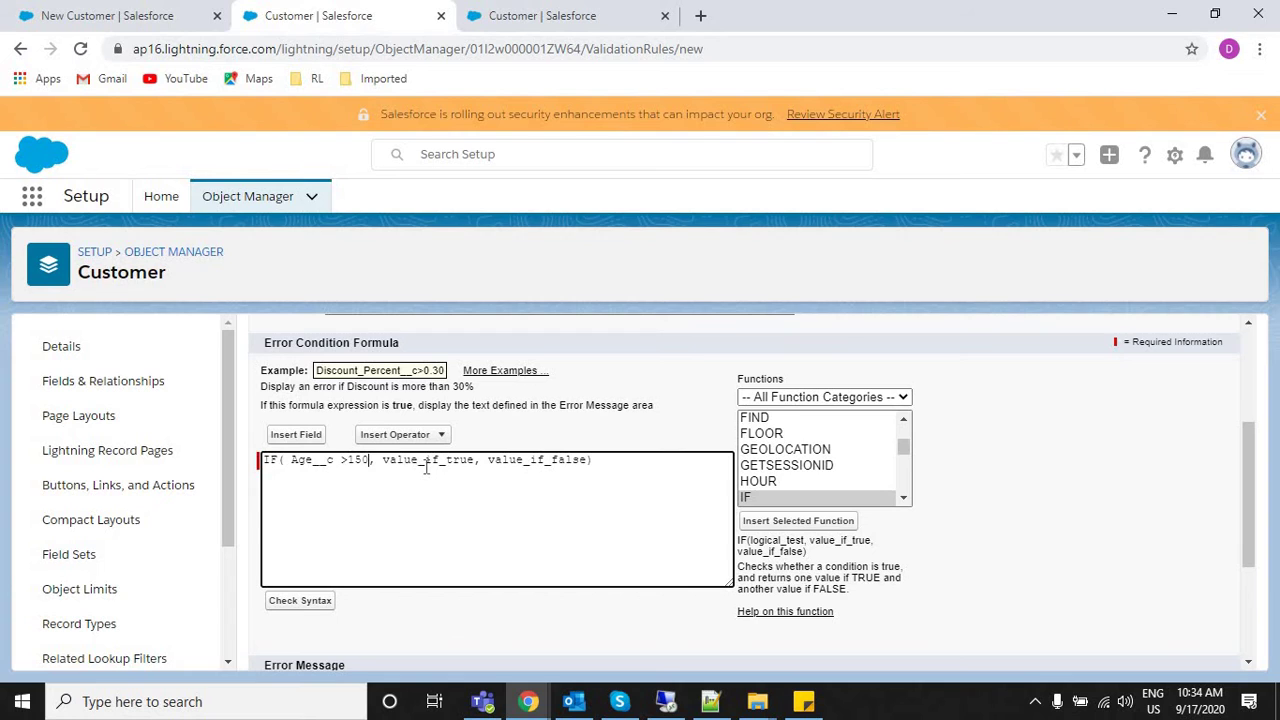
{"action": "double_click", "coordinate": [426, 462]}
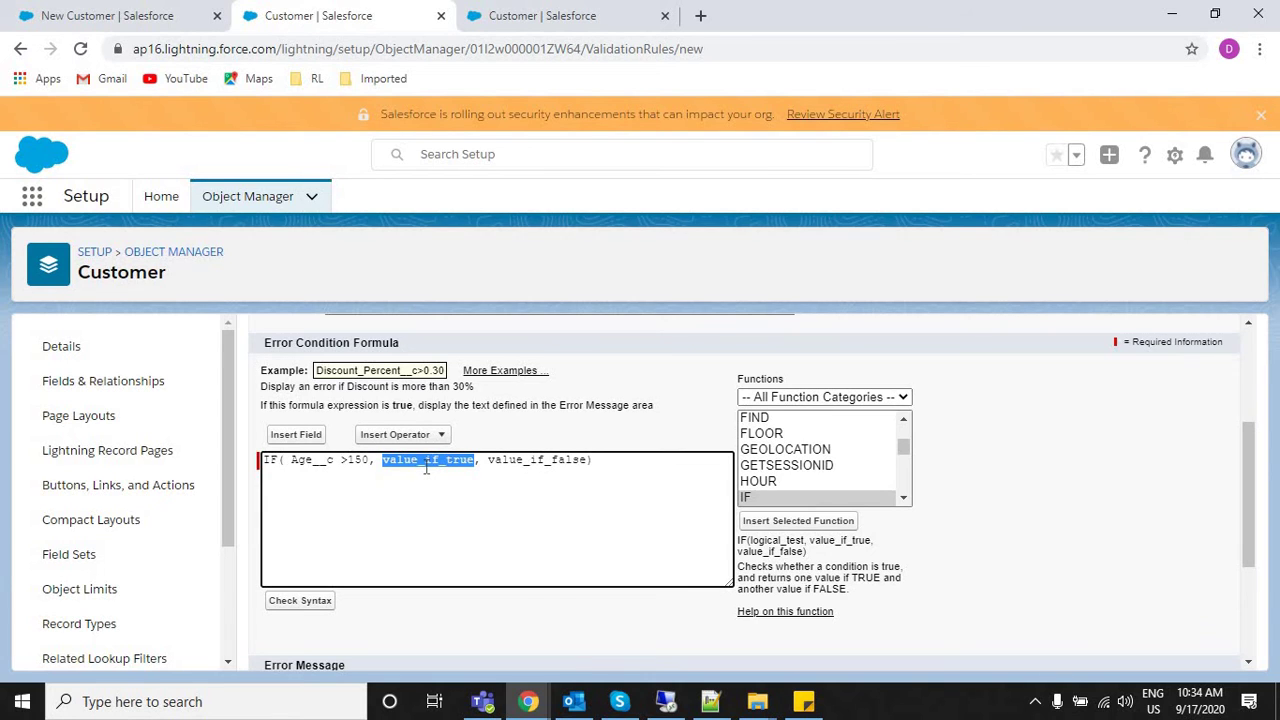
{"action": "type", "text": "True"}
{"action": "double_click", "coordinate": [486, 459]}
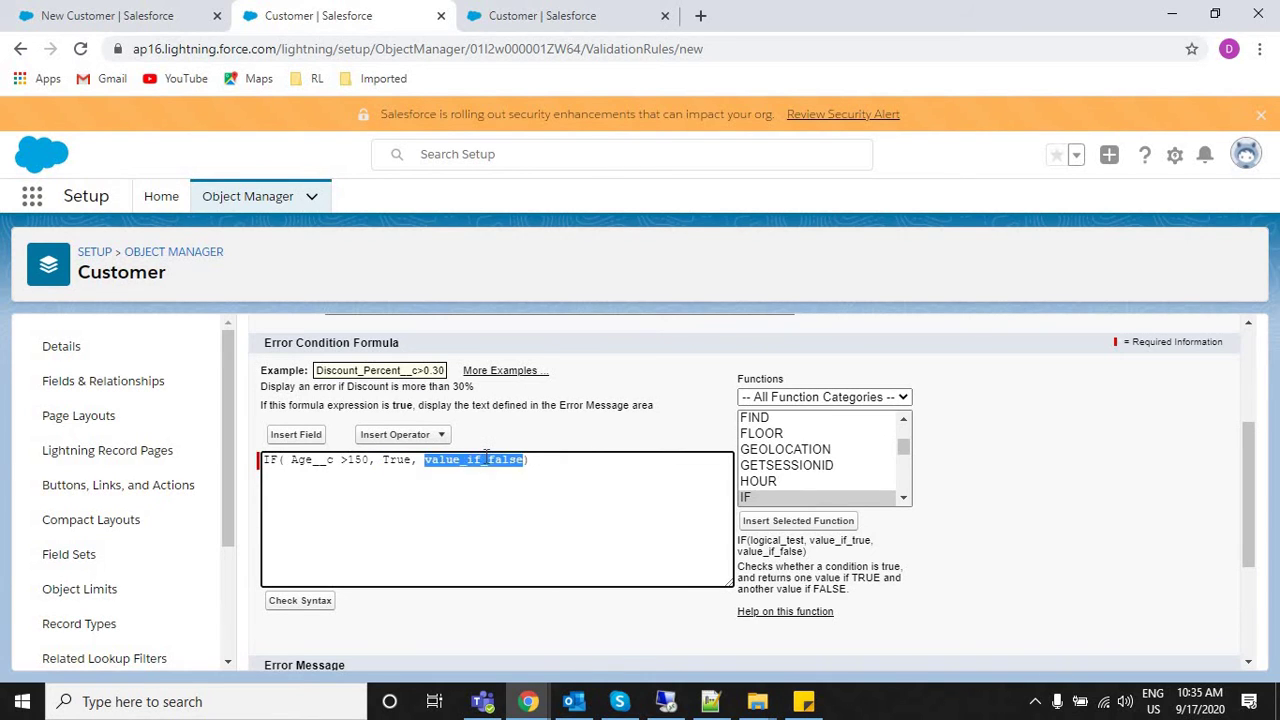
{"action": "type", "text": "false"}
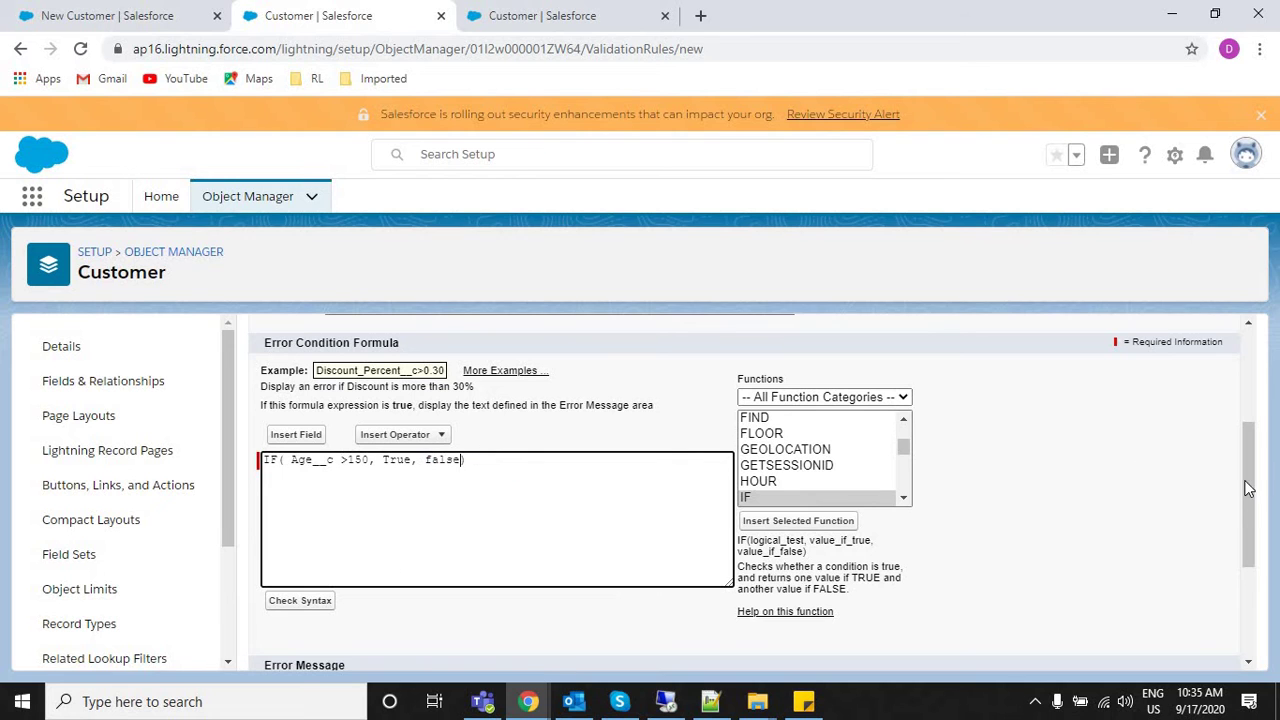
{"action": "left_click_drag", "start_coordinate": [1251, 414], "coordinate": [1229, 240]}
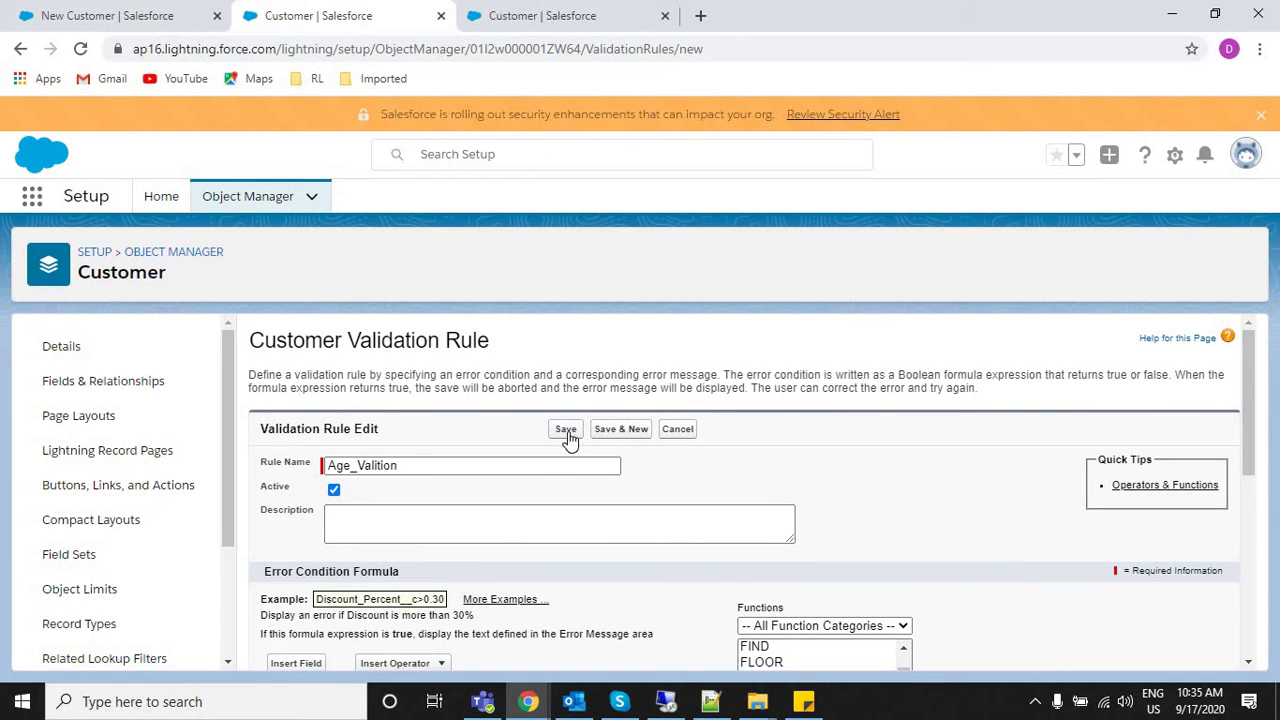
Attempt a save, then correct the rule name to Age_Validation.
{"action": "left_click", "coordinate": [567, 432]}
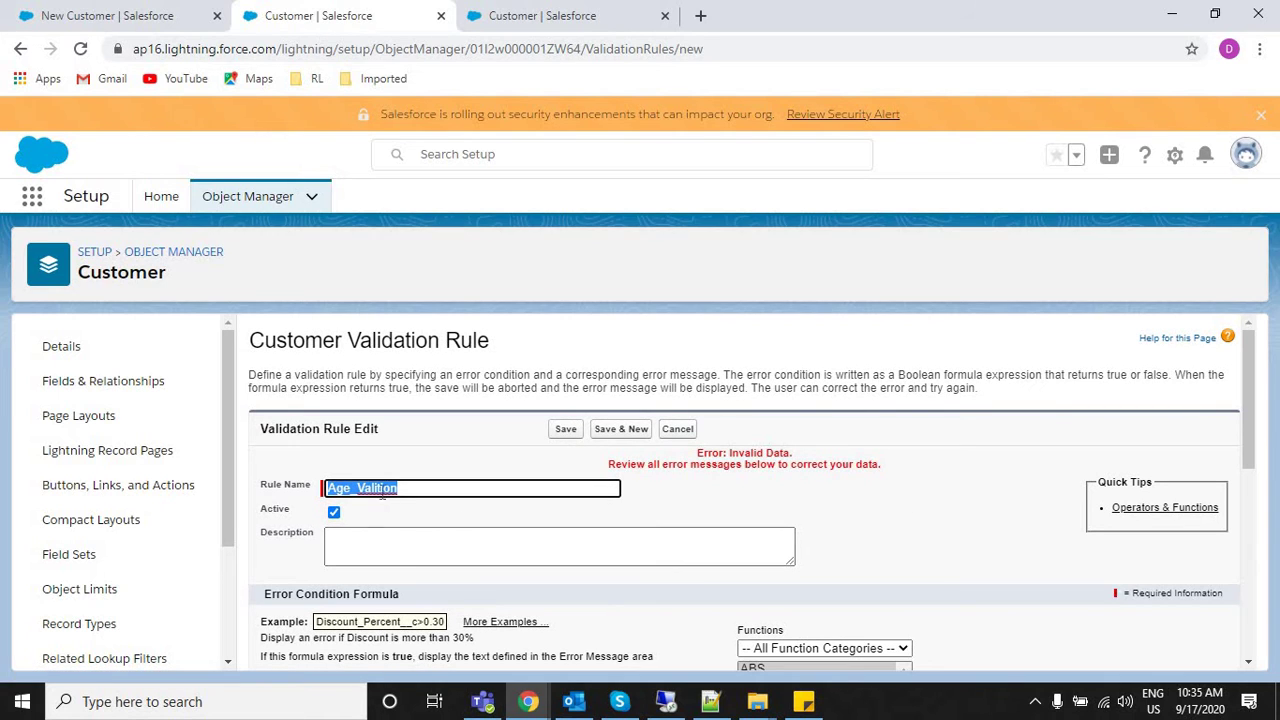
{"action": "type", "text": "V"}
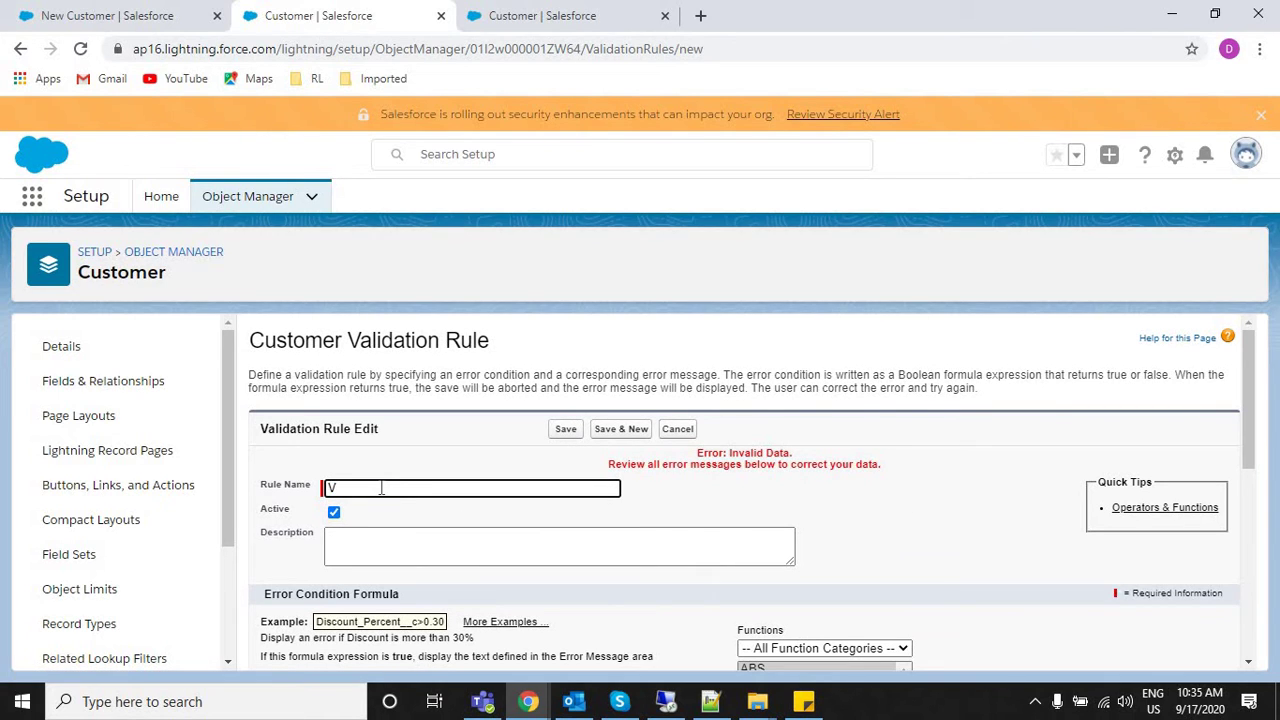
{"action": "key", "text": "BackSpace"}
{"action": "type", "text": "ag"}
{"action": "key", "text": "BackSpace"}
{"action": "type", "text": "Age_Va"}
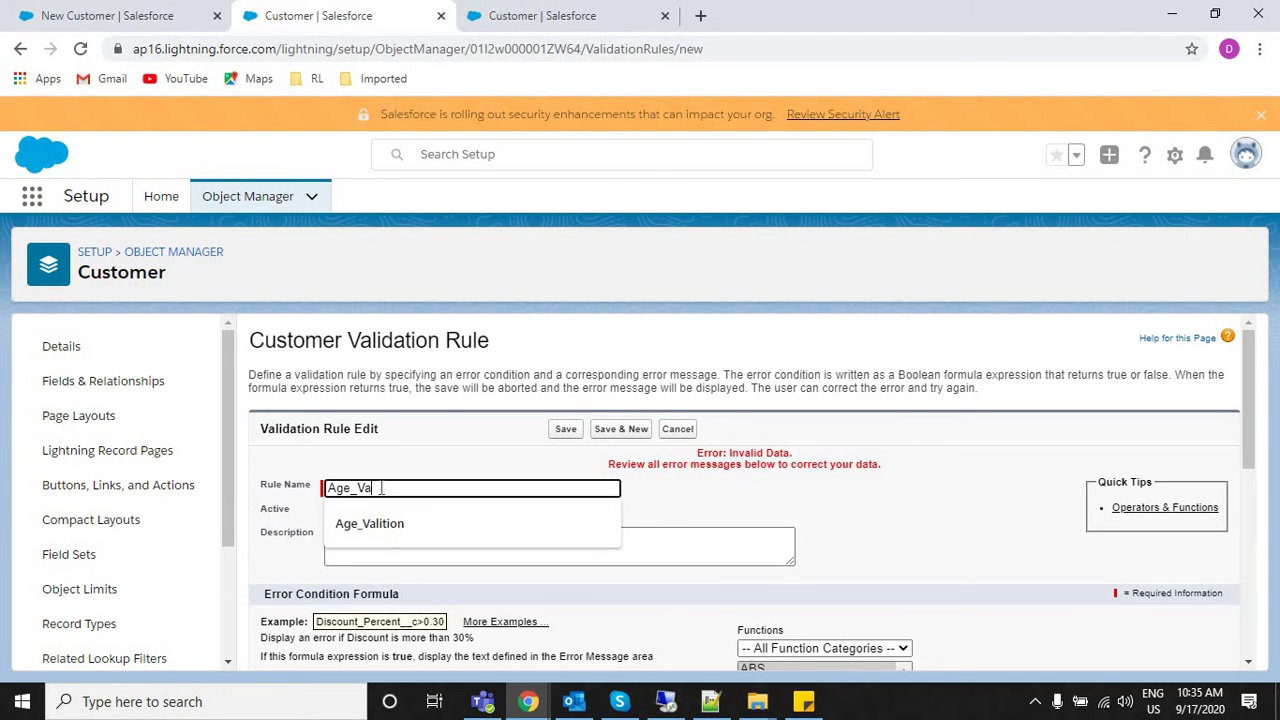
{"action": "type", "text": "lidtion"}
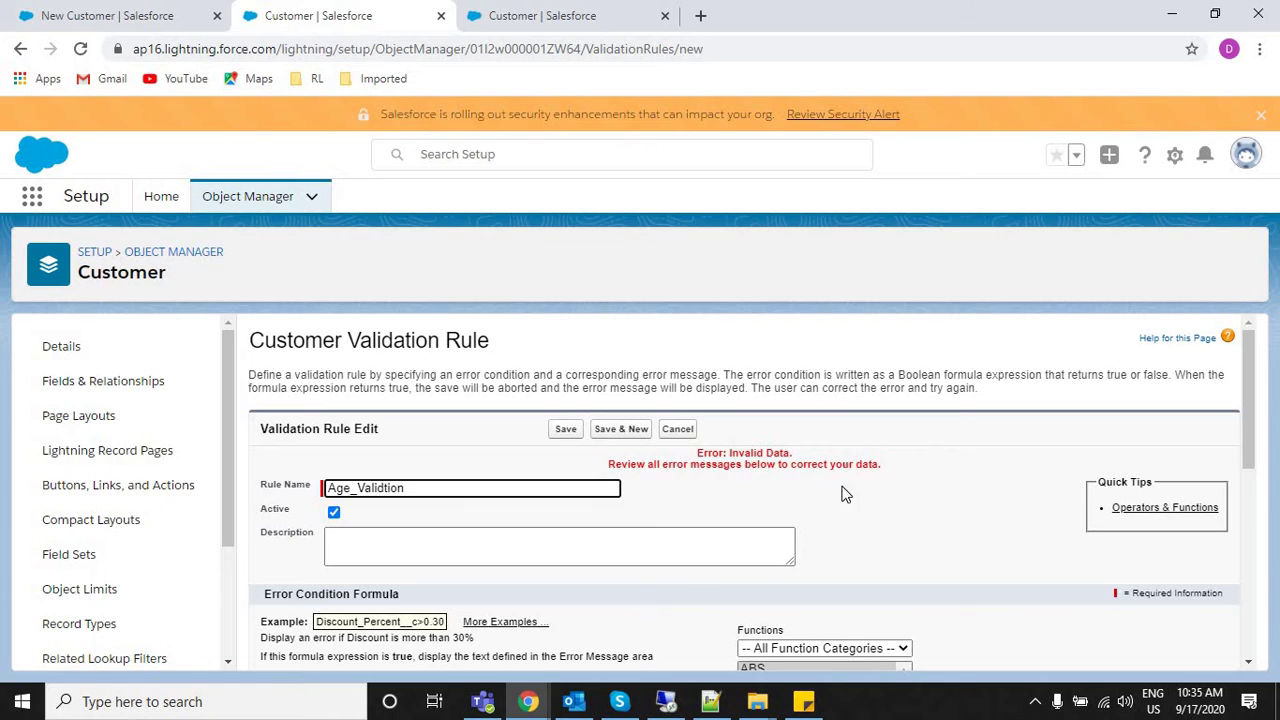
{"action": "key", "text": "Tab"}
{"action": "left_click", "coordinate": [385, 488]}
{"action": "type", "text": "a"}
{"action": "left_click", "coordinate": [1240, 375]}
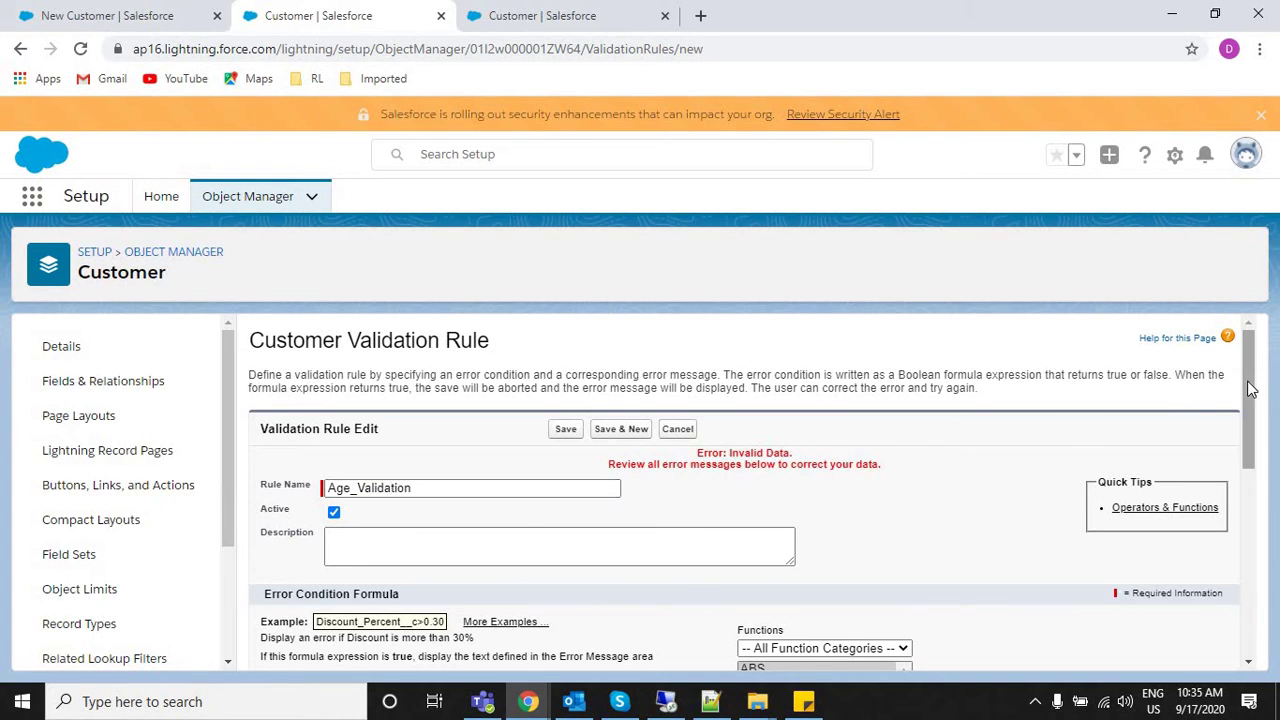
Copy the invalid-age error sentence from line 21 of the Notepad++ notes.
{"action": "scroll", "coordinate": [1256, 466], "scroll_direction": "down", "scroll_amount": 4}
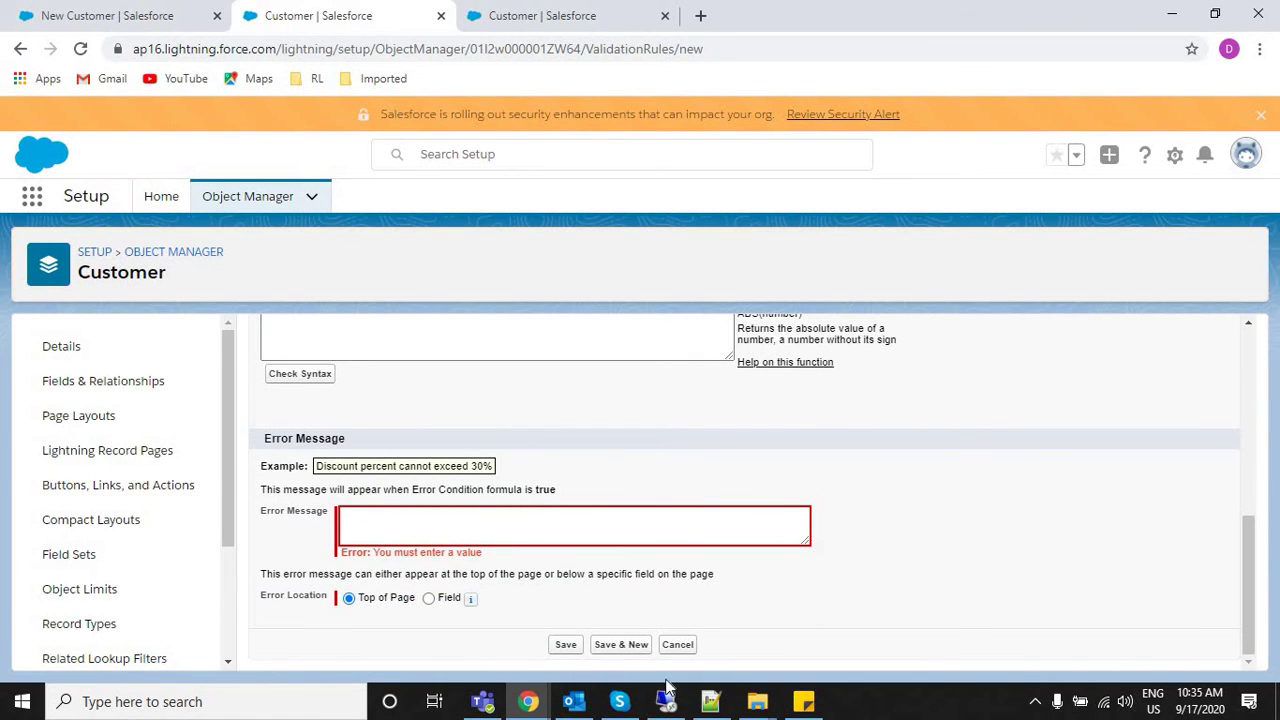
{"action": "left_click", "coordinate": [710, 703]}
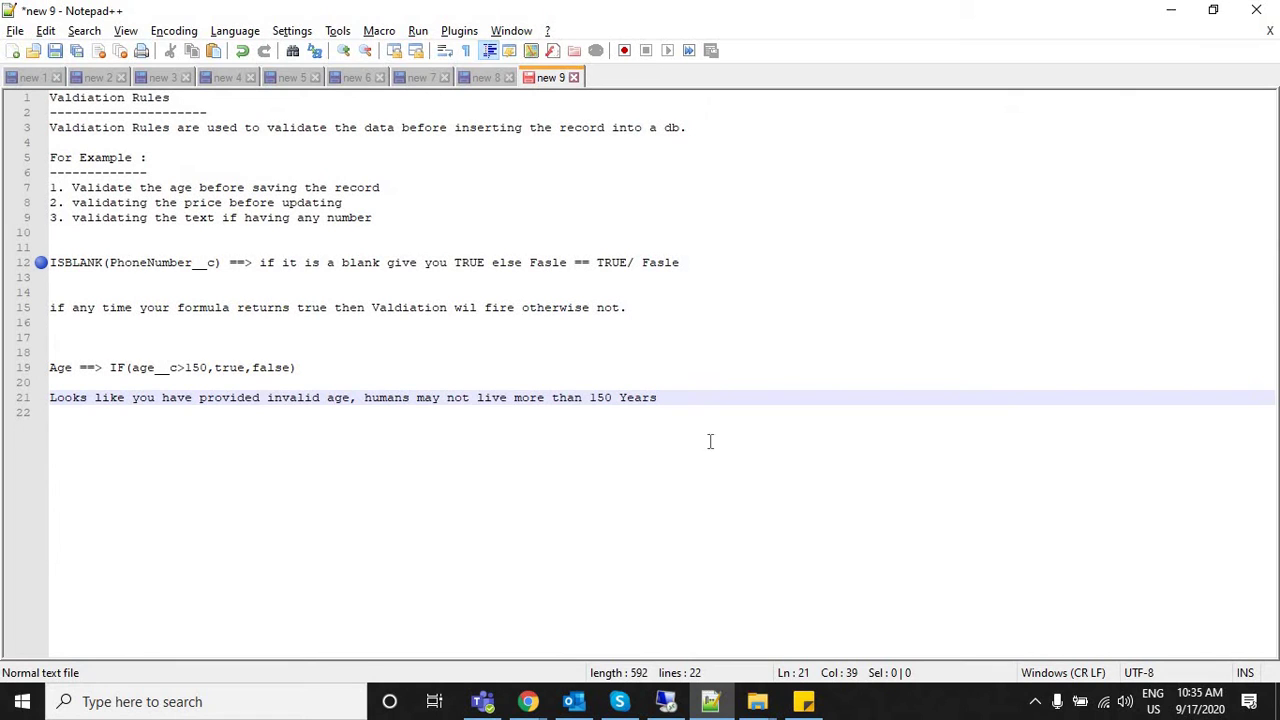
{"action": "left_click_drag", "start_coordinate": [668, 398], "coordinate": [36, 405]}
{"action": "key", "text": "alt+Tab"}
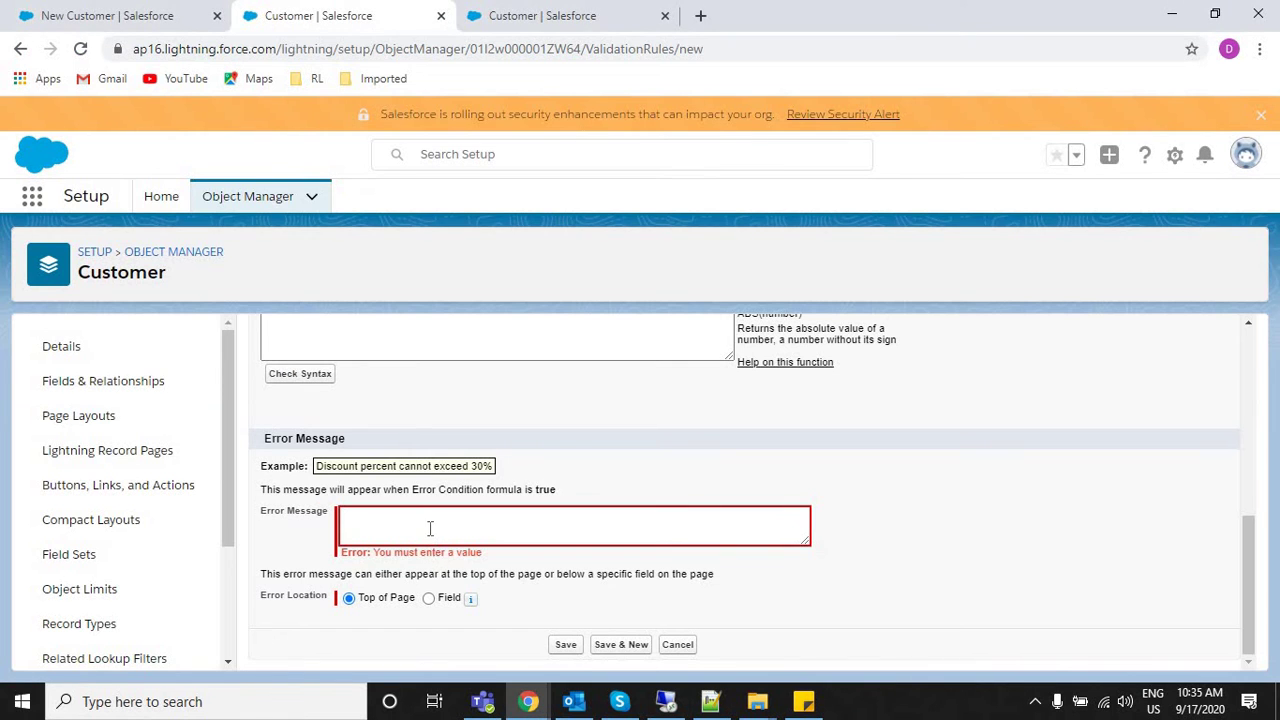
Paste the invalid-age sentence into Error Message and compare it with the New Customer form's errors.
{"action": "left_click", "coordinate": [429, 527]}
{"action": "key", "text": "ctrl+v"}
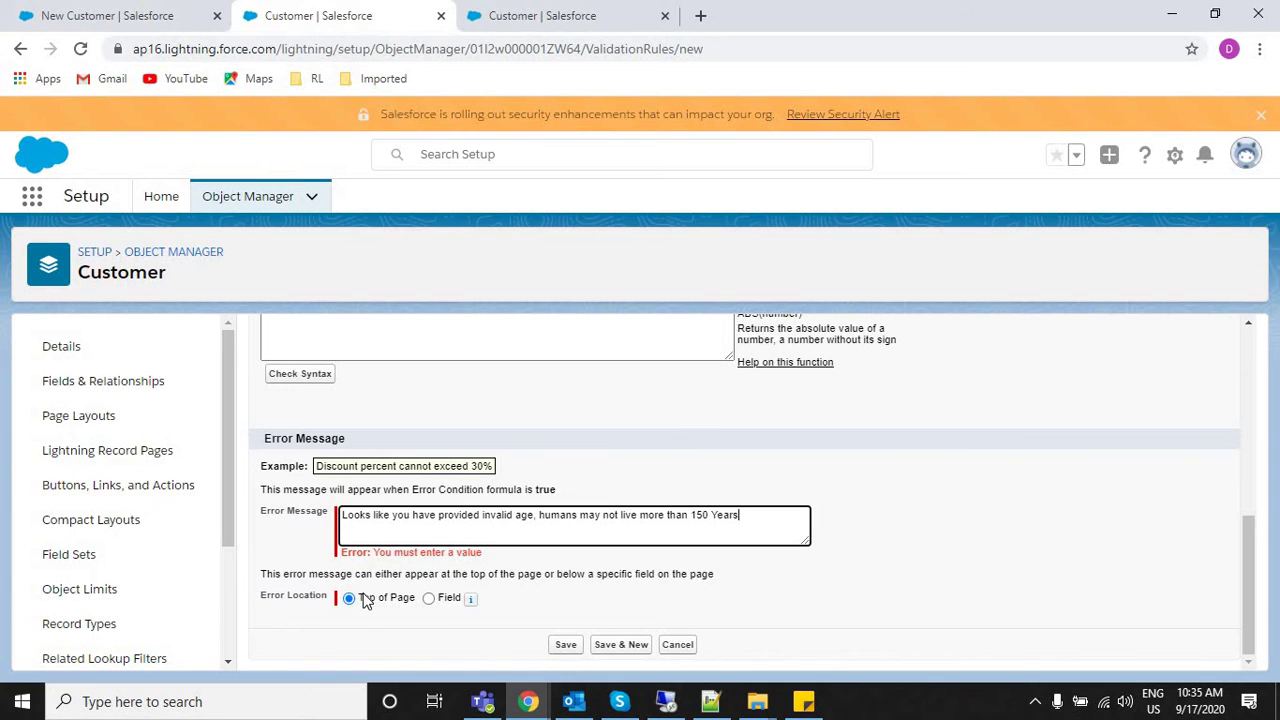
{"action": "key", "text": "ctrl+Page_Up"}
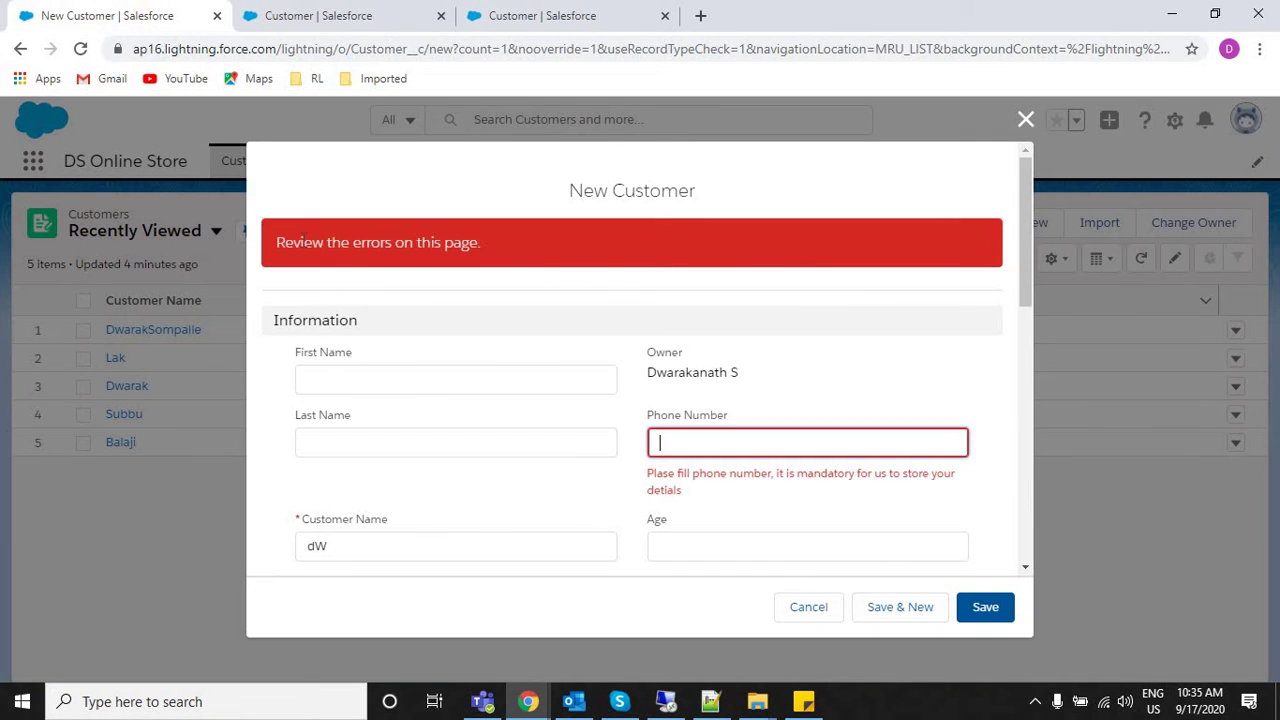
{"action": "left_click_drag", "start_coordinate": [431, 243], "coordinate": [300, 243]}
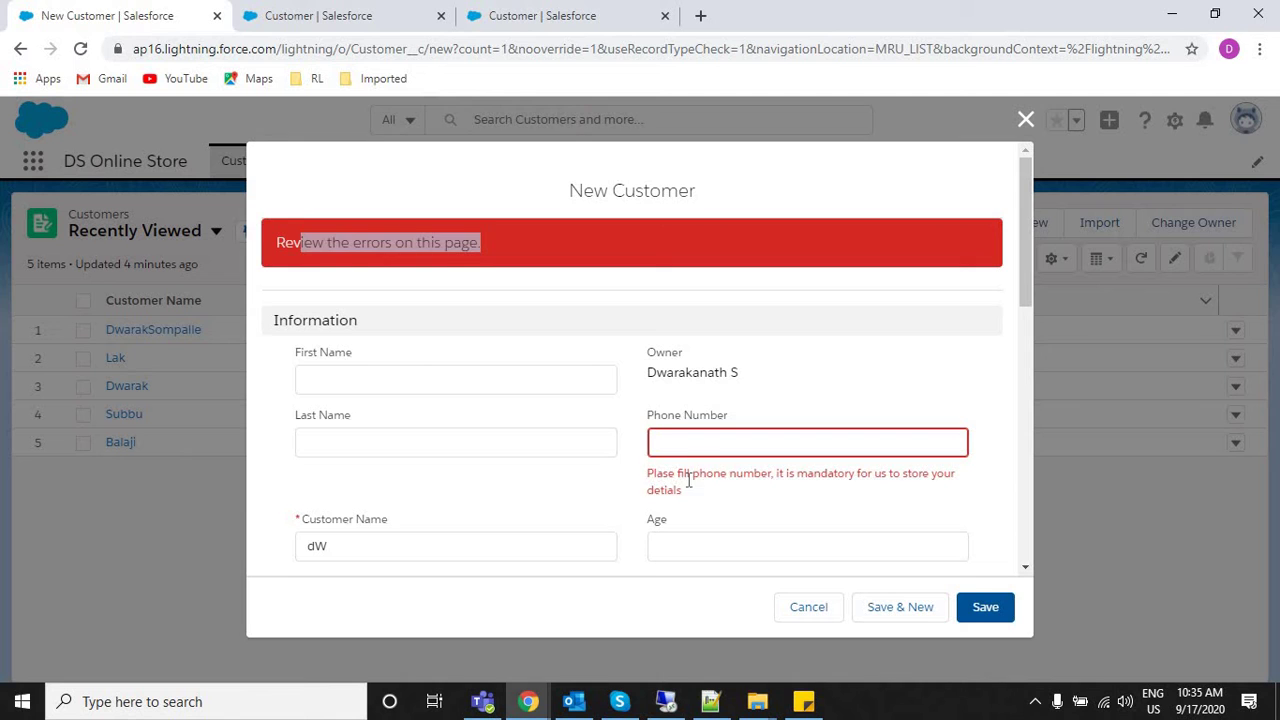
{"action": "left_click_drag", "start_coordinate": [688, 490], "coordinate": [460, 354]}
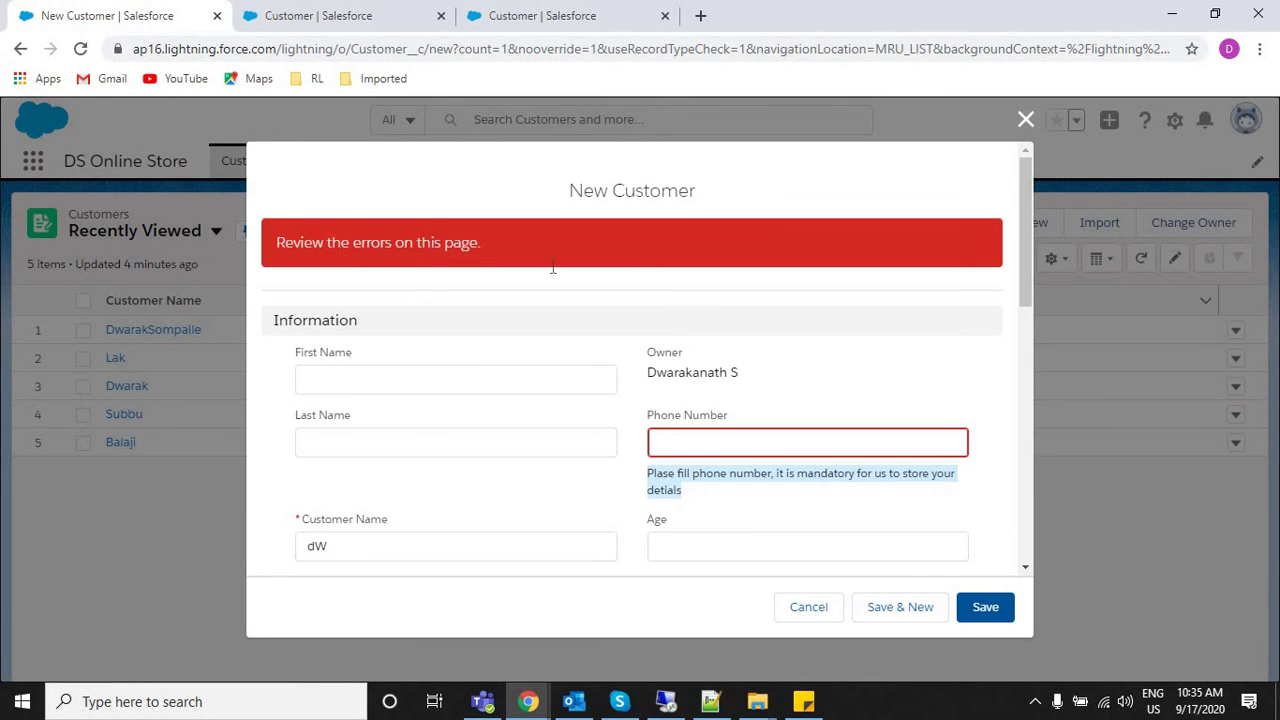
{"action": "key", "text": "alt+Tab"}
{"action": "key", "text": "alt+Tab"}
{"action": "key", "text": "alt+Tab"}
{"action": "key", "text": "alt+Tab"}
{"action": "key", "text": "alt+Tab"}
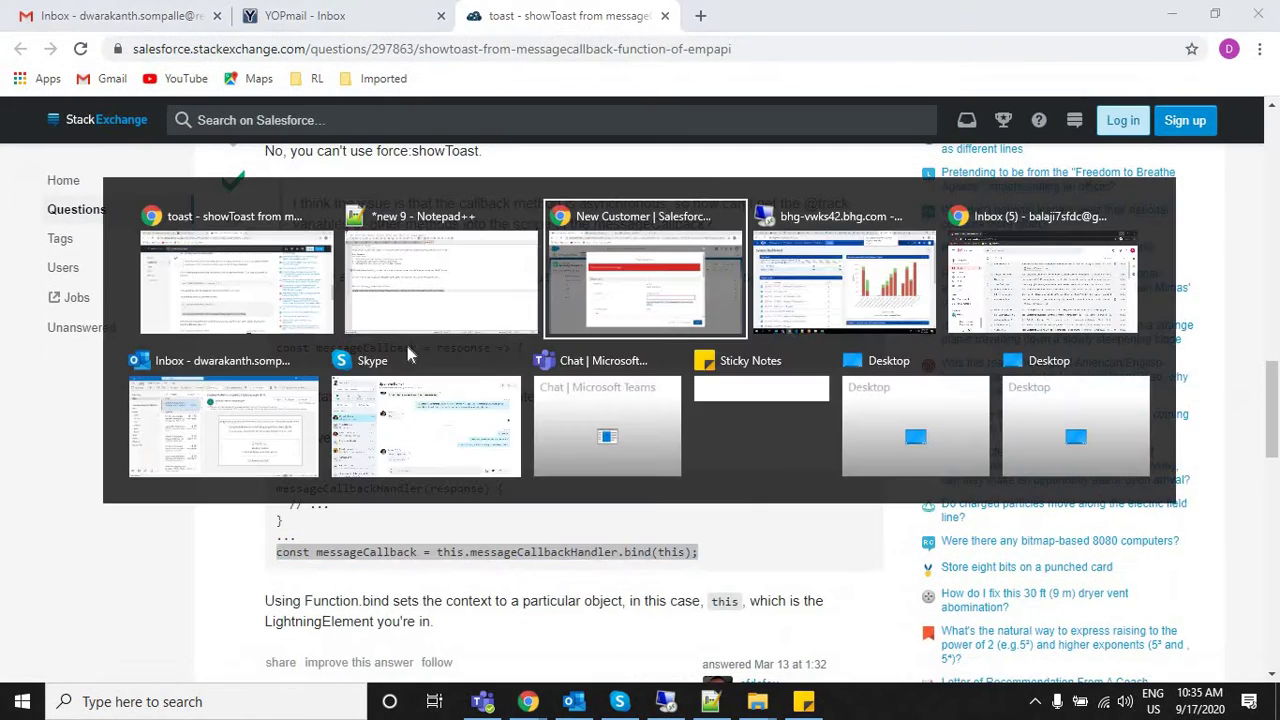
{"action": "left_click", "coordinate": [580, 8]}
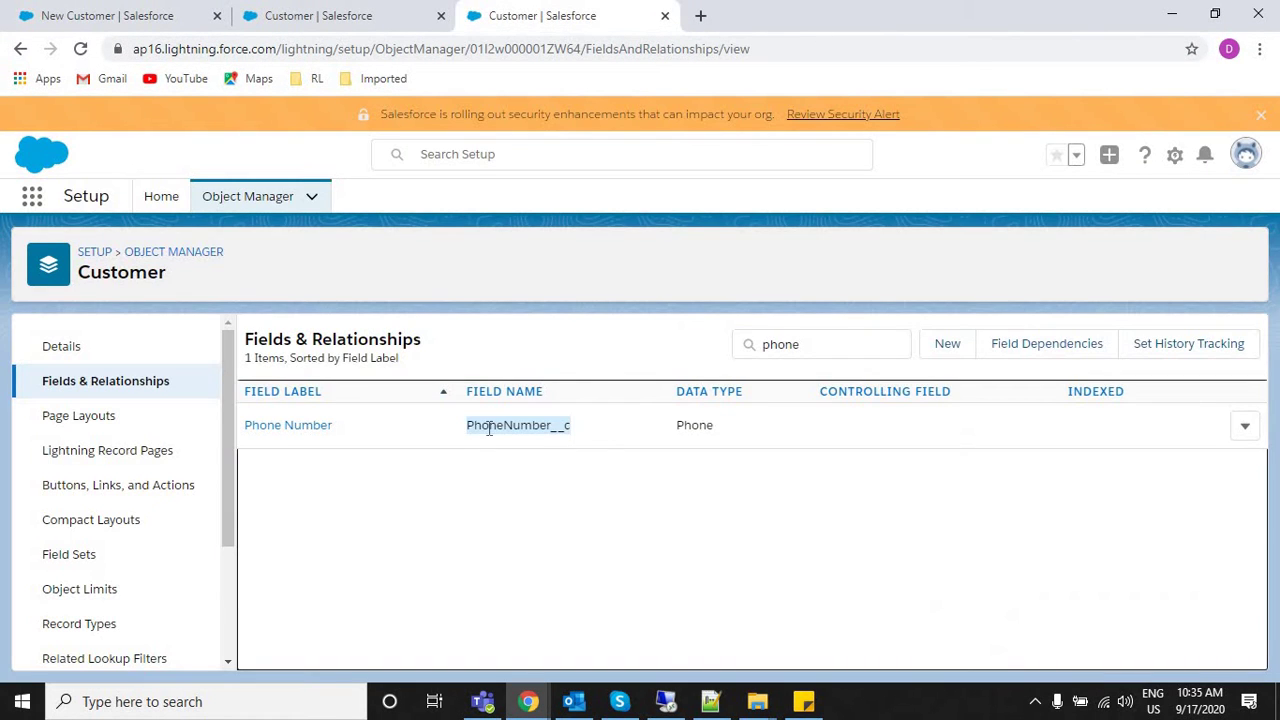
{"action": "key", "text": "ctrl+shift+Tab"}
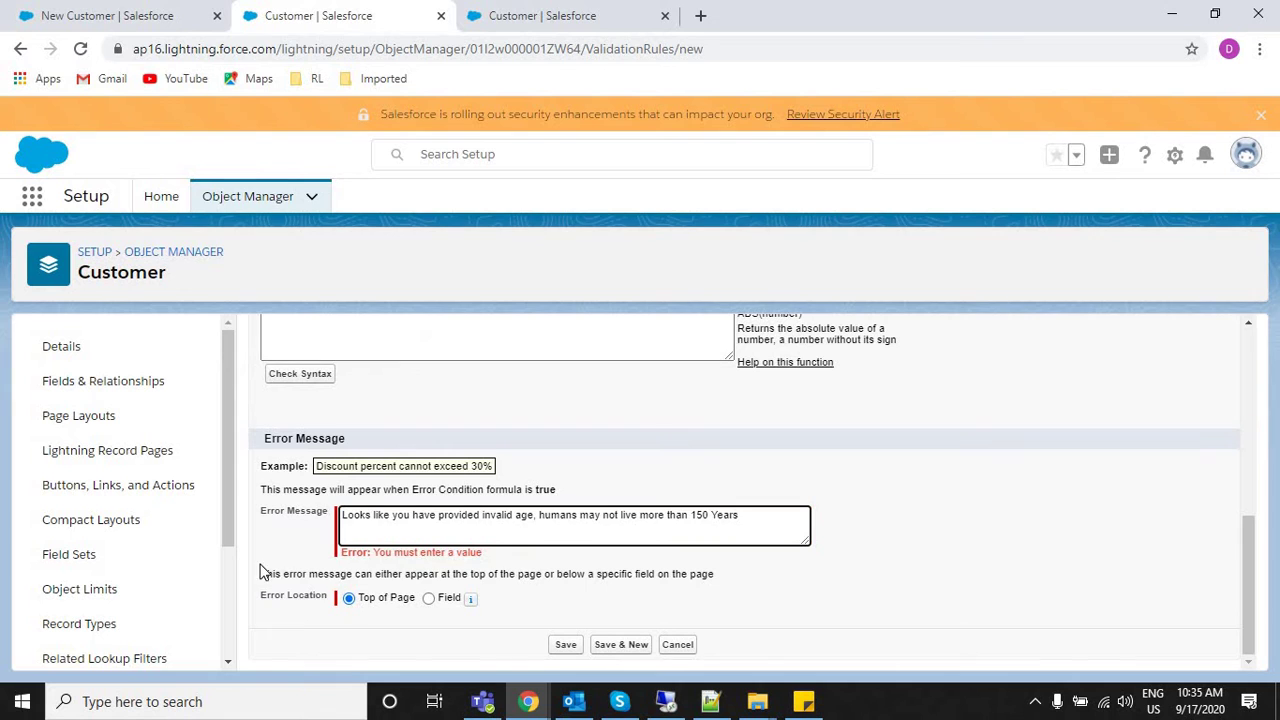
{"action": "left_click_drag", "start_coordinate": [464, 578], "coordinate": [556, 578]}
{"action": "triple_click", "coordinate": [556, 578]}
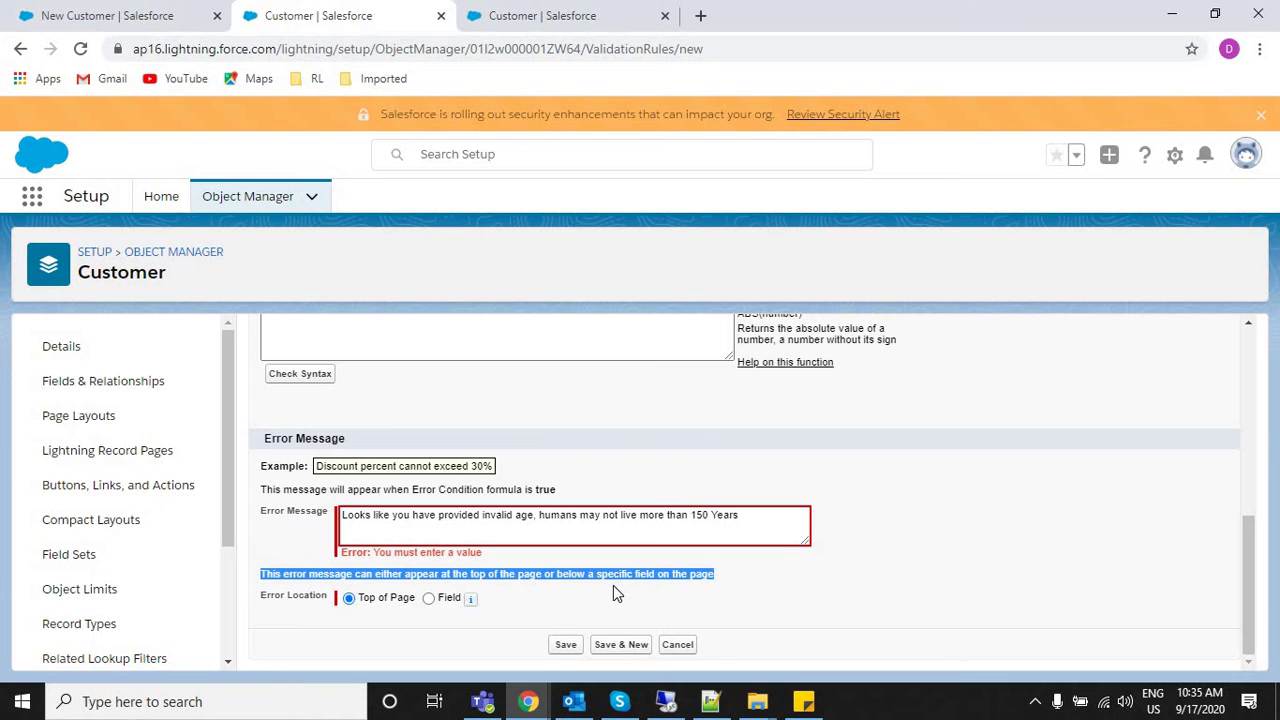
{"action": "left_click", "coordinate": [103, 12]}
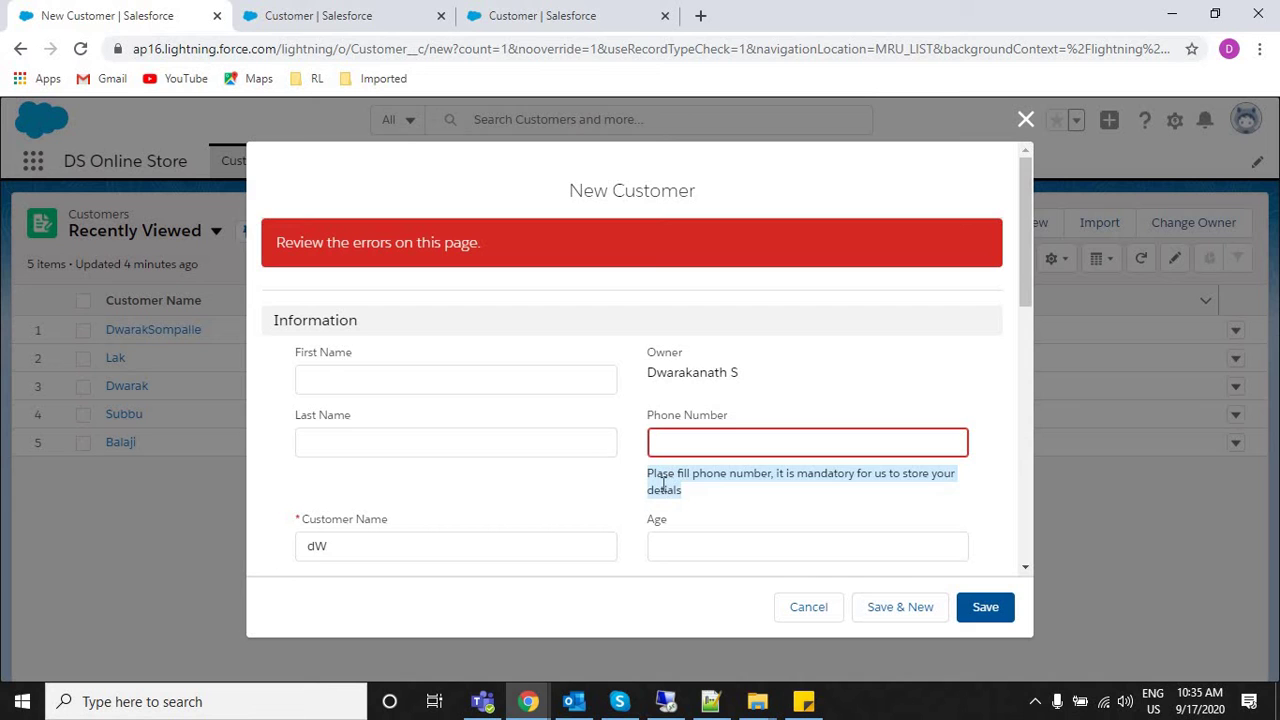
{"action": "right_click", "coordinate": [366, 12]}
{"action": "left_click", "coordinate": [295, 22]}
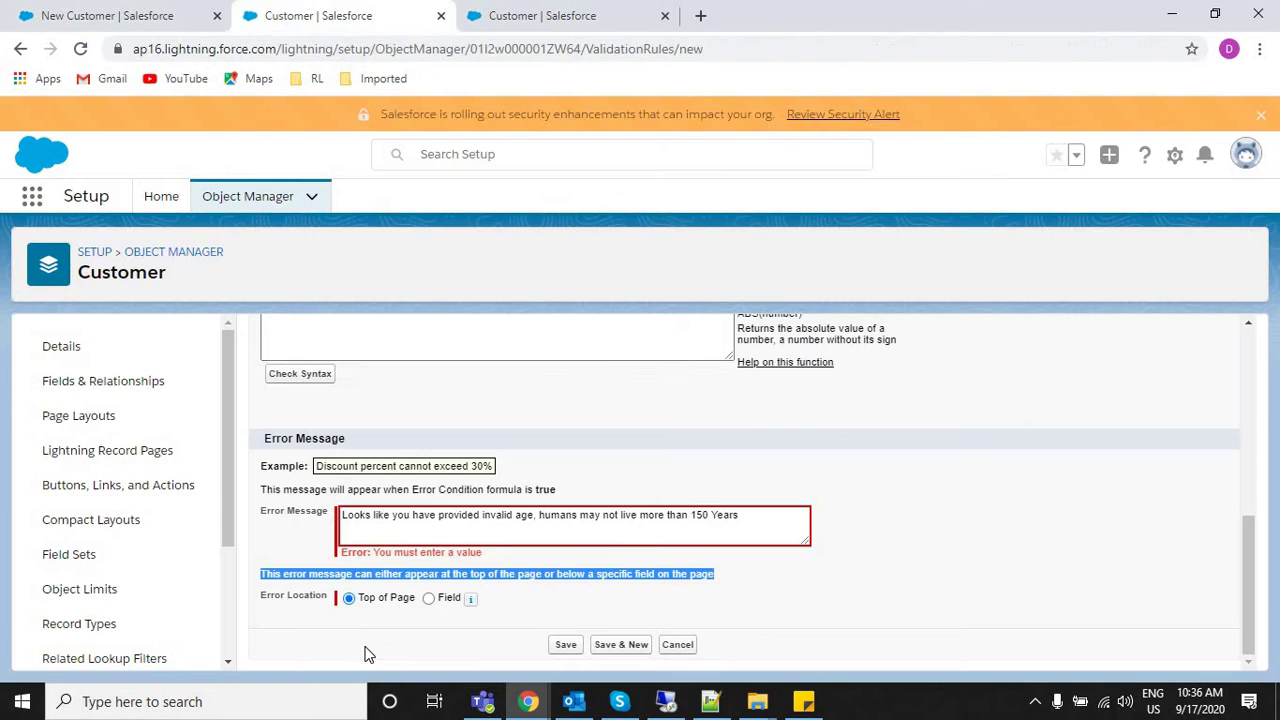
Set the error location to the Age field and save the rule.
{"action": "left_click", "coordinate": [430, 599]}
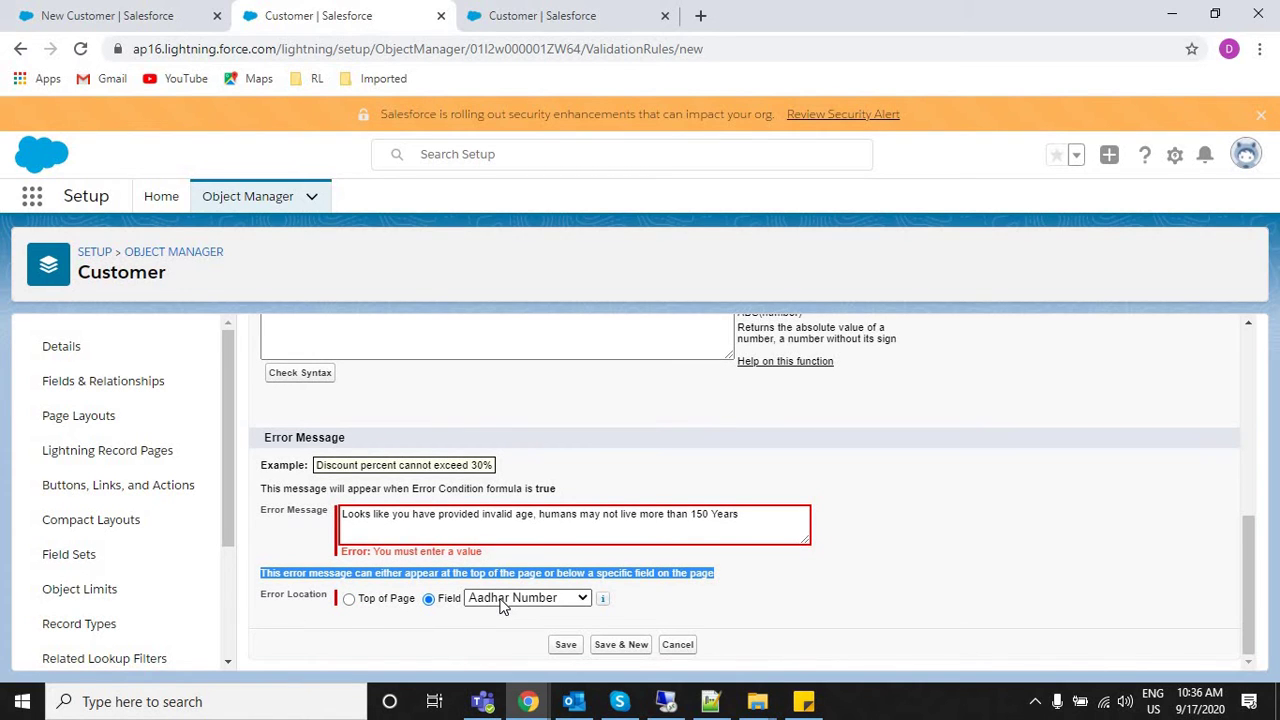
{"action": "left_click", "coordinate": [503, 598]}
{"action": "key", "text": "Down"}
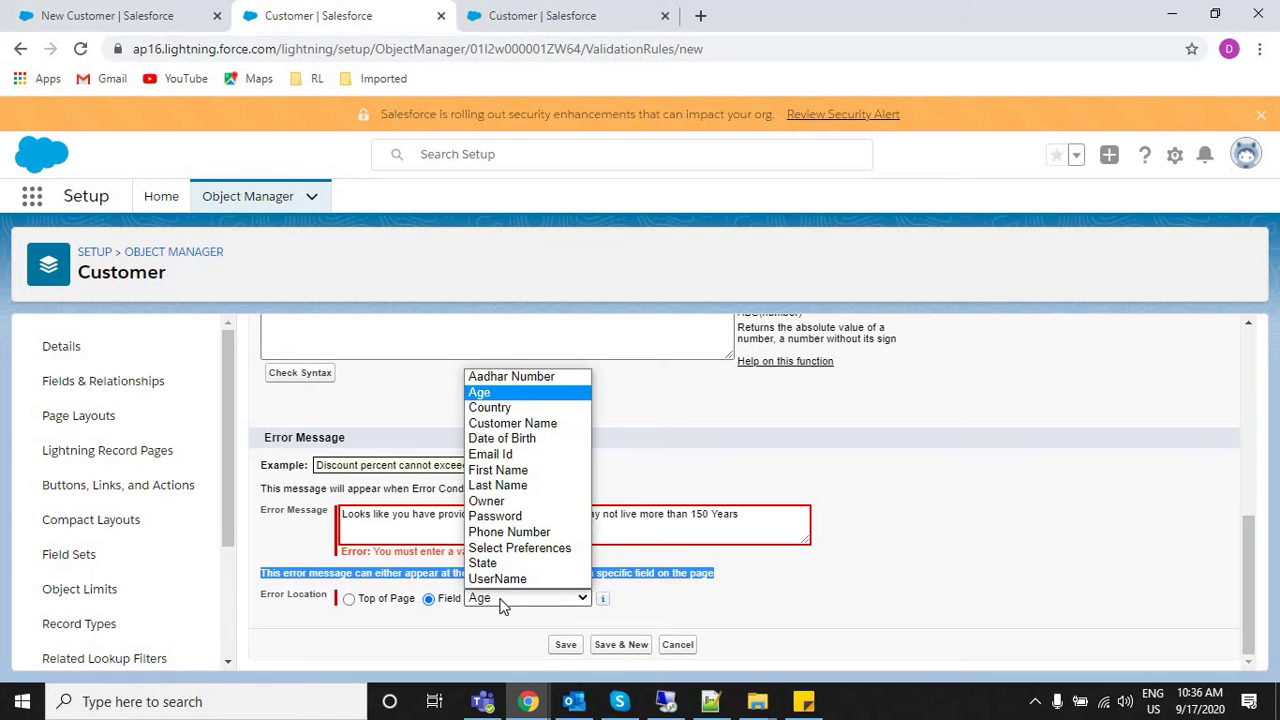
{"action": "key", "text": "Return"}
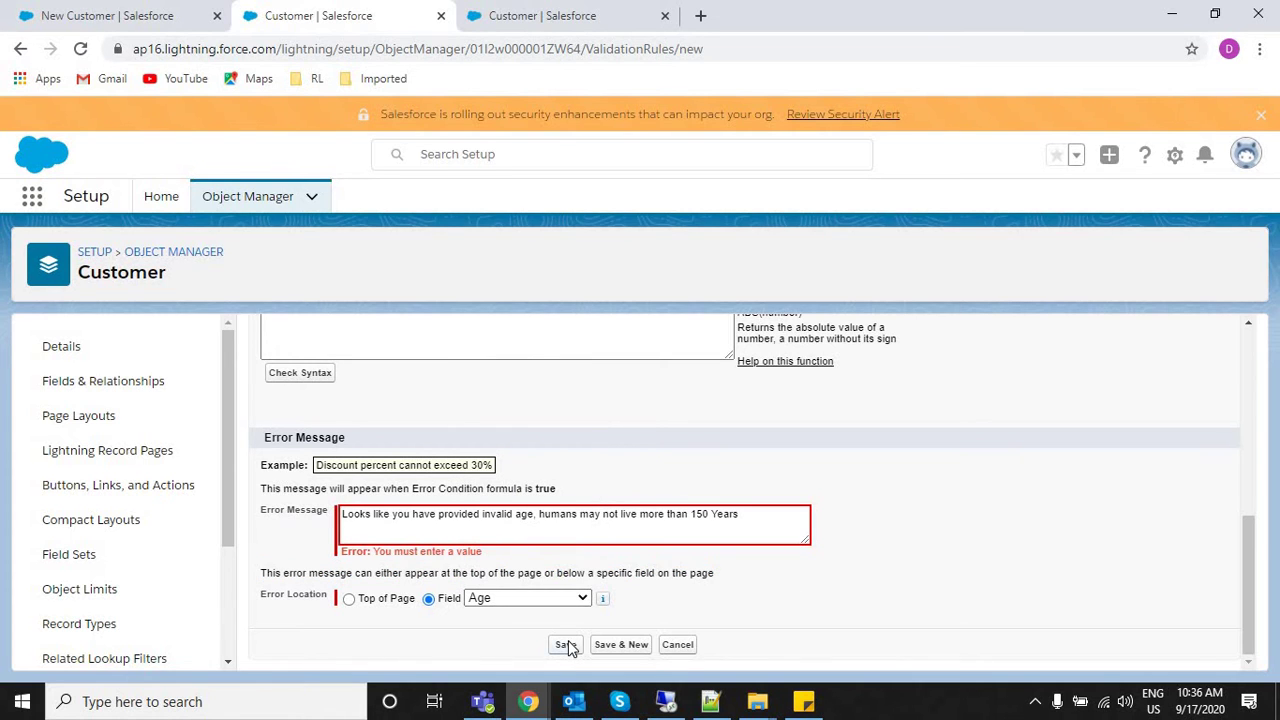
{"action": "left_click", "coordinate": [566, 644]}
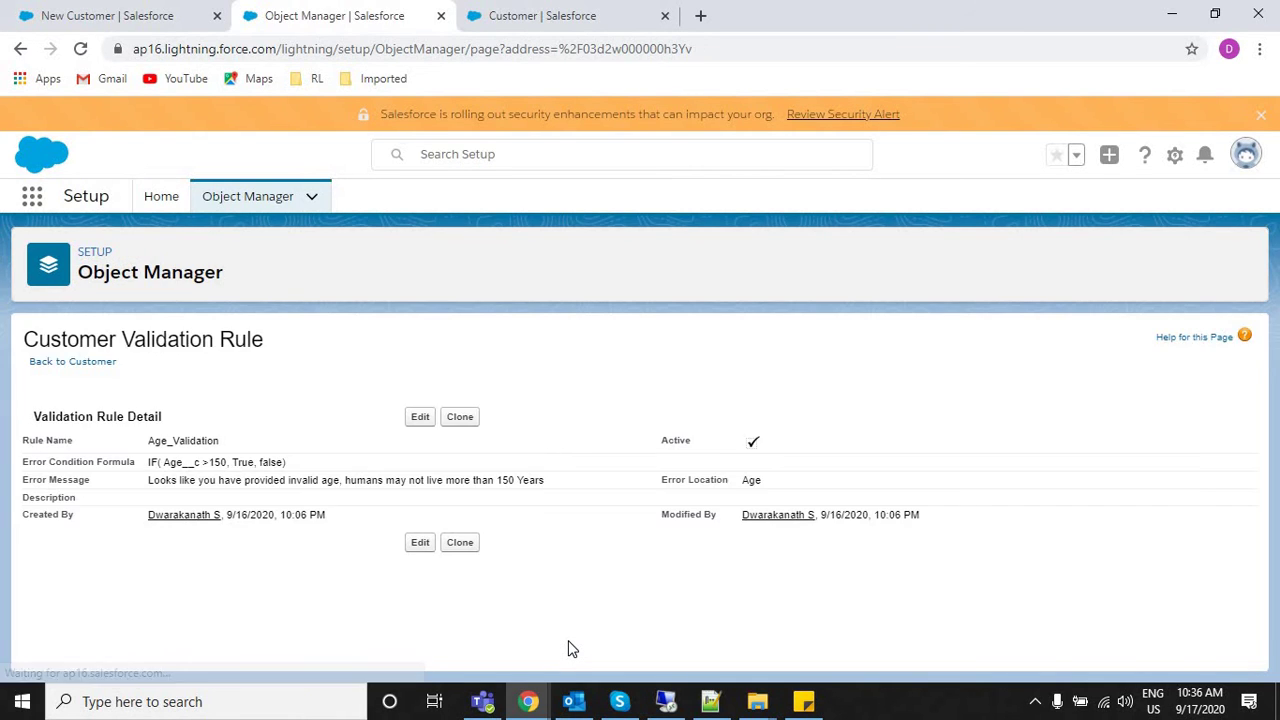
Reload the New Customer form and save it empty, exposing the required Customer Name field.
{"action": "left_click", "coordinate": [108, 12]}
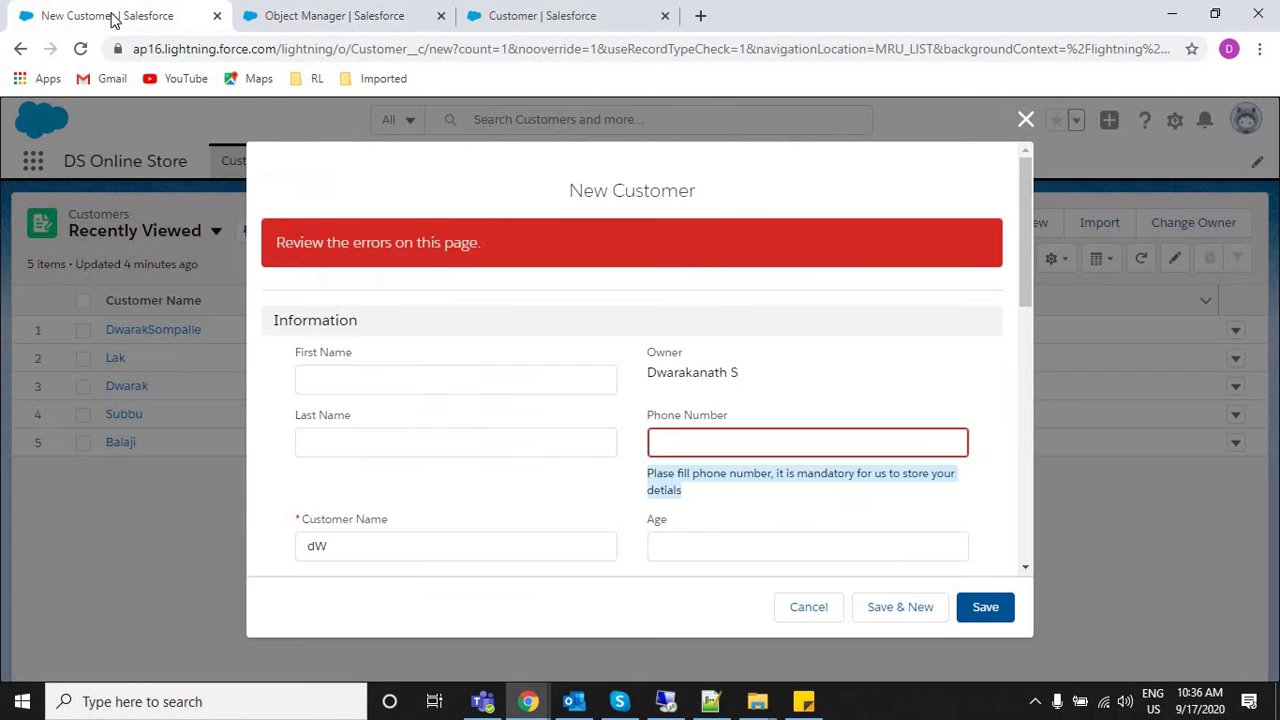
{"action": "left_click", "coordinate": [170, 50]}
{"action": "key", "text": "Return"}
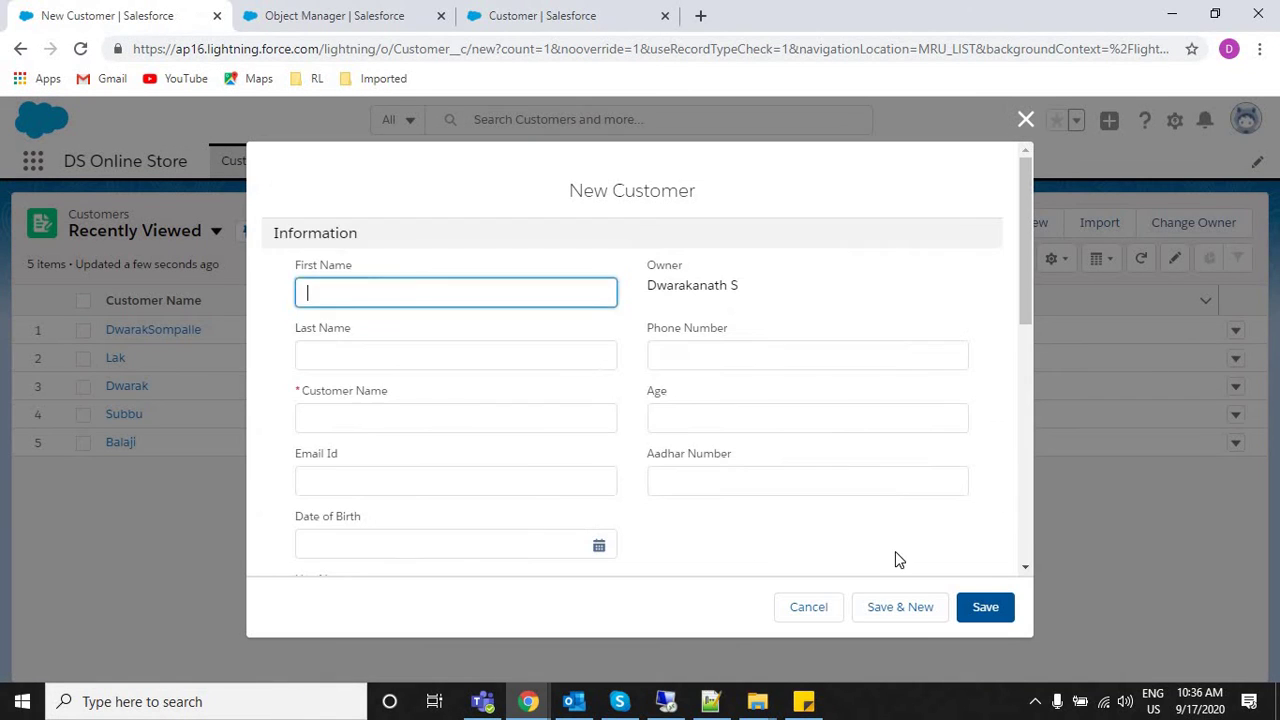
{"action": "left_click", "coordinate": [986, 607]}
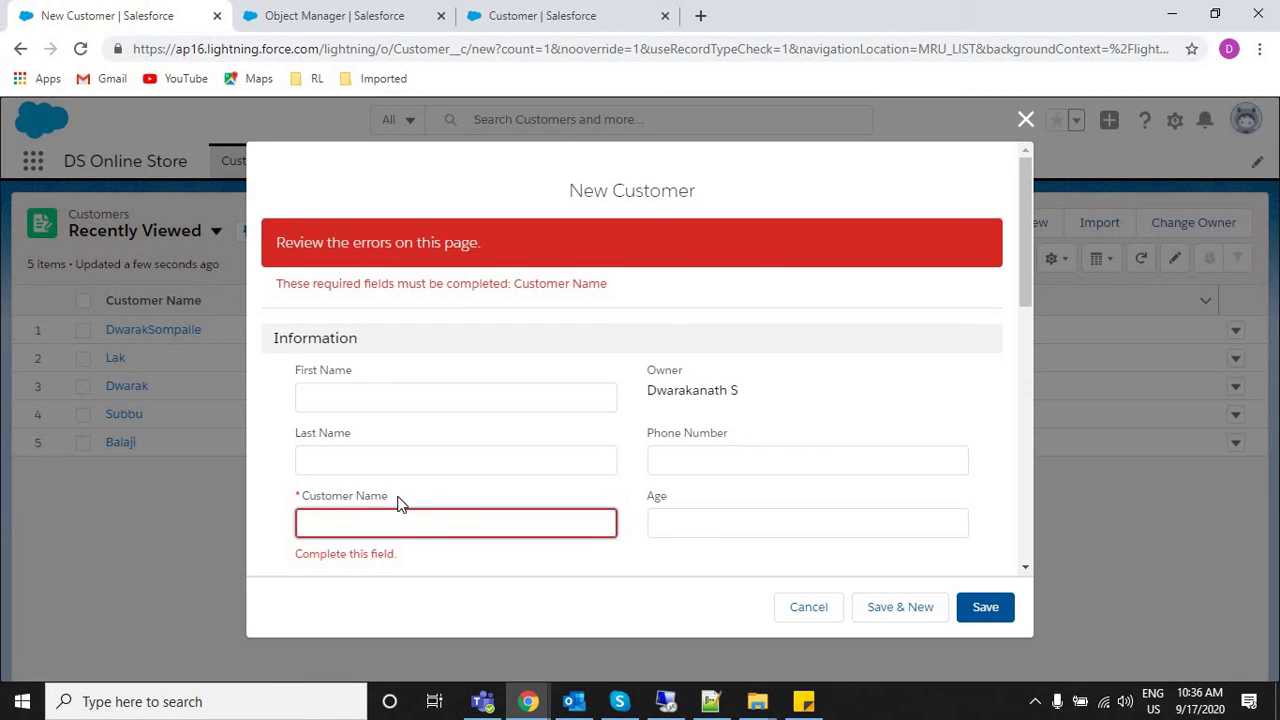
{"action": "triple_click", "coordinate": [397, 503]}
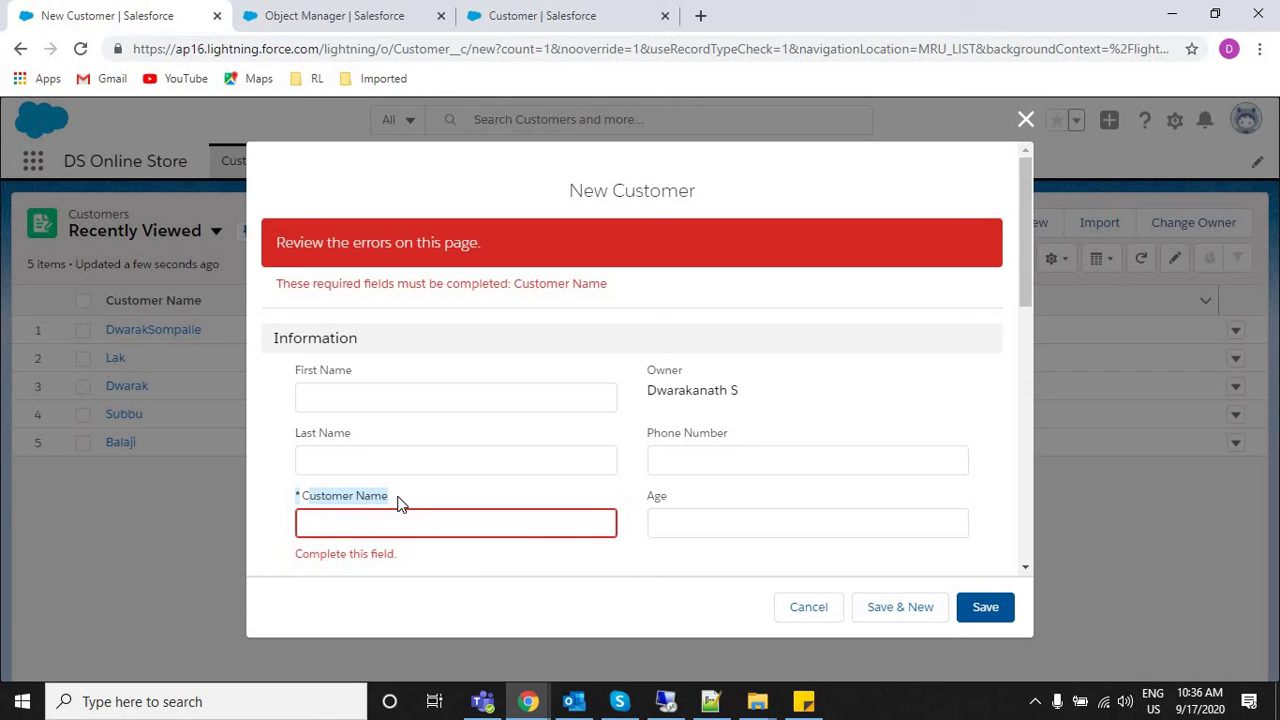
Enter 'adsfsad' as the Email Id and try saving the new customer.
{"action": "left_click", "coordinate": [360, 531]}
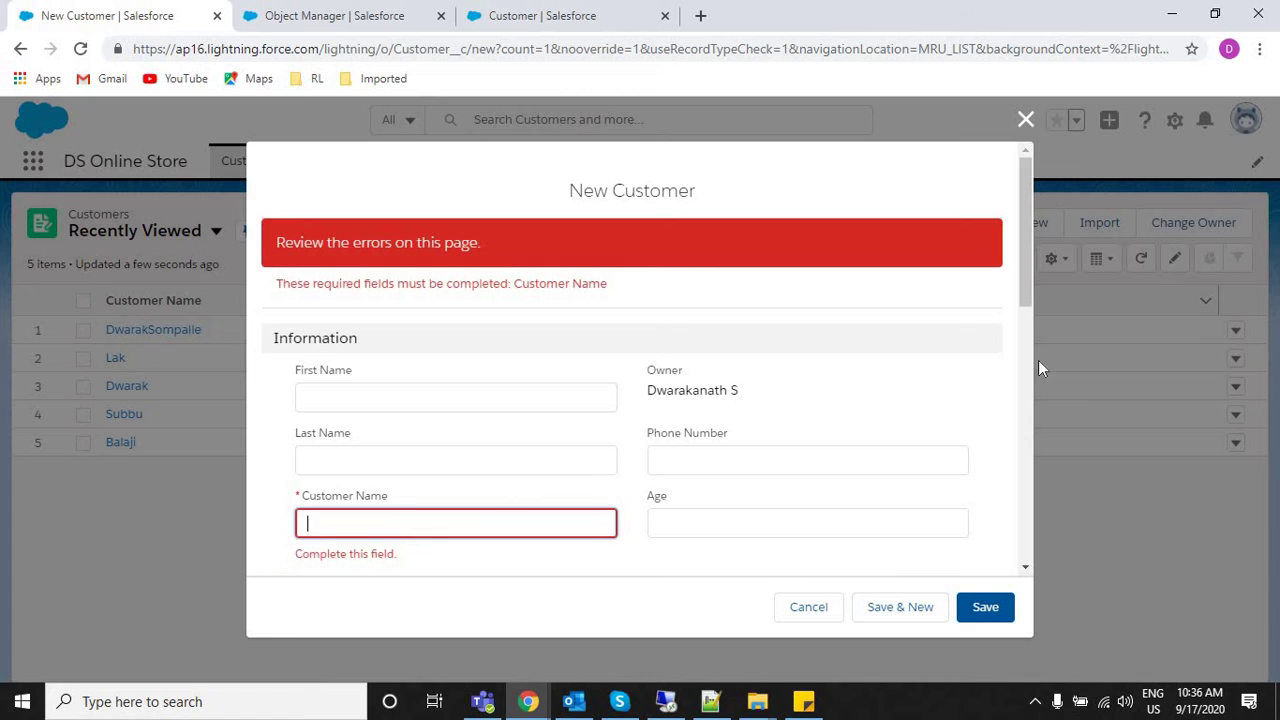
{"action": "scroll", "coordinate": [1036, 340], "scroll_direction": "down", "scroll_amount": 2}
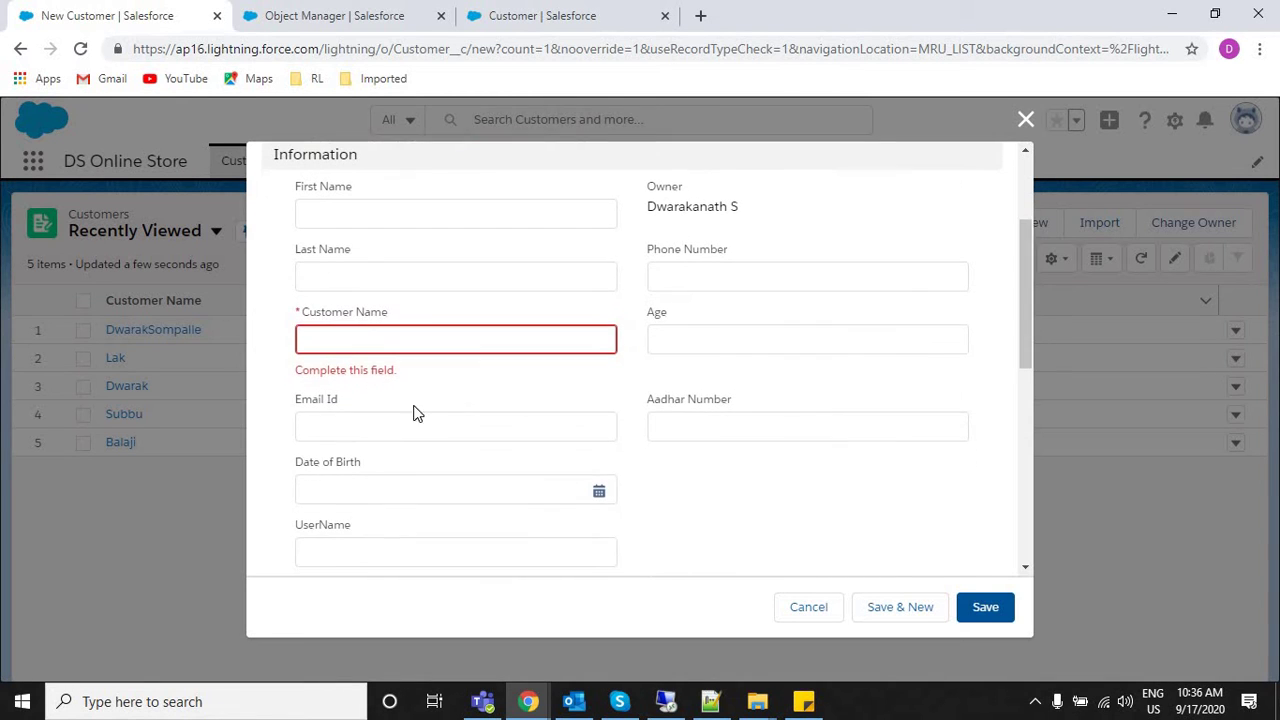
{"action": "left_click", "coordinate": [394, 427]}
{"action": "type", "text": "adsfsad"}
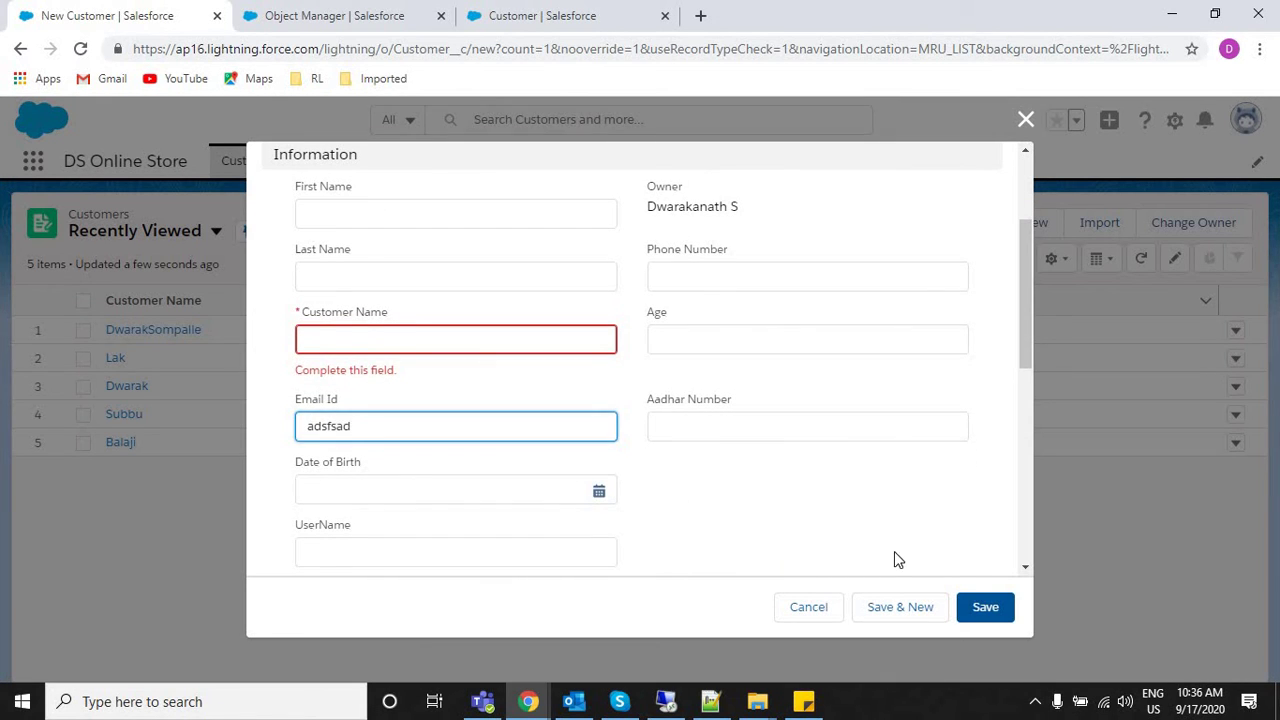
{"action": "left_click", "coordinate": [989, 617]}
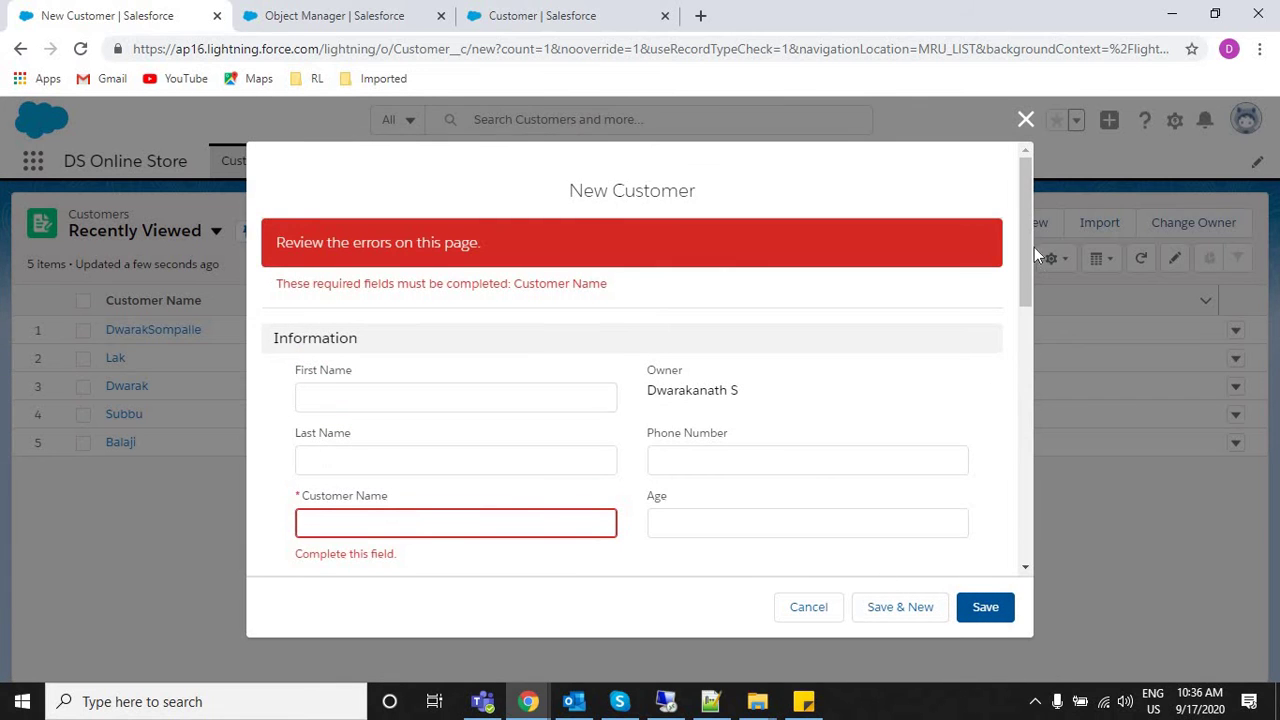
Fill in the customer's name and resave, keeping the email without an @.
{"action": "scroll", "coordinate": [1024, 290], "scroll_direction": "down", "scroll_amount": 3}
{"action": "left_click", "coordinate": [363, 227]}
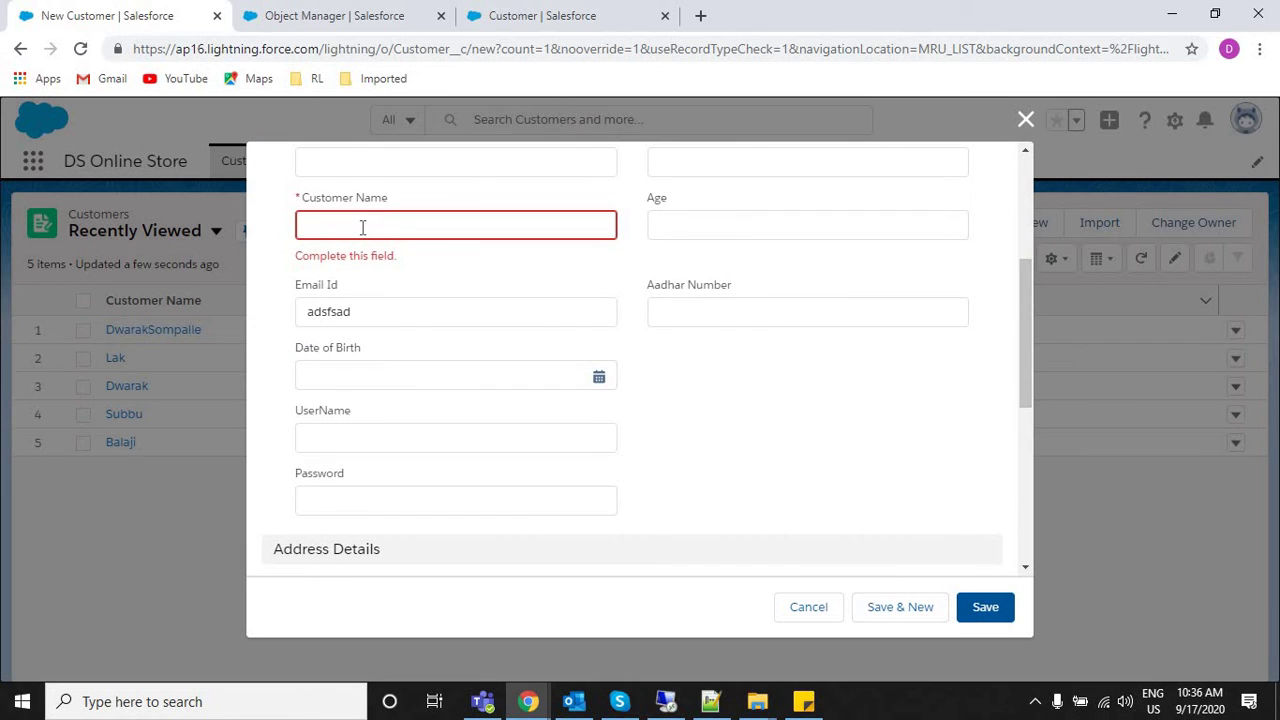
{"action": "type", "text": "Dwara"}
{"action": "double_click", "coordinate": [380, 316]}
{"action": "left_click", "coordinate": [380, 316]}
{"action": "type", "text": "@"}
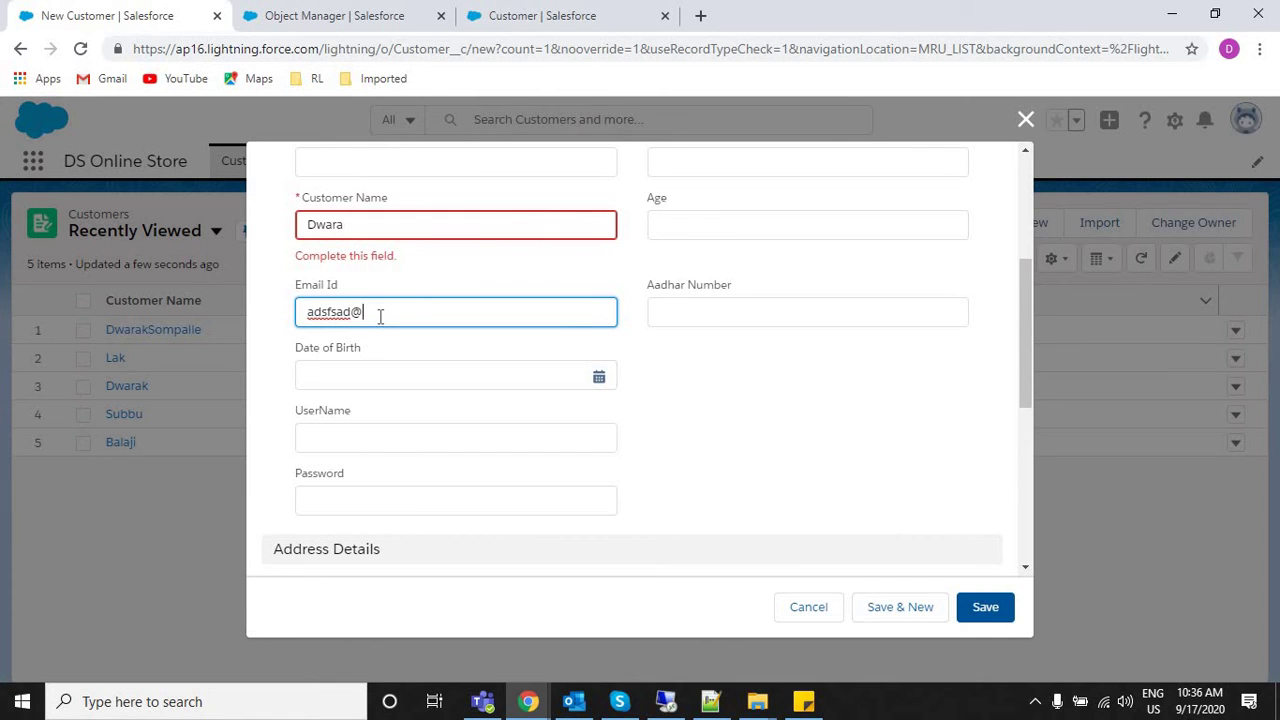
{"action": "key", "text": "BackSpace"}
{"action": "left_click", "coordinate": [985, 607]}
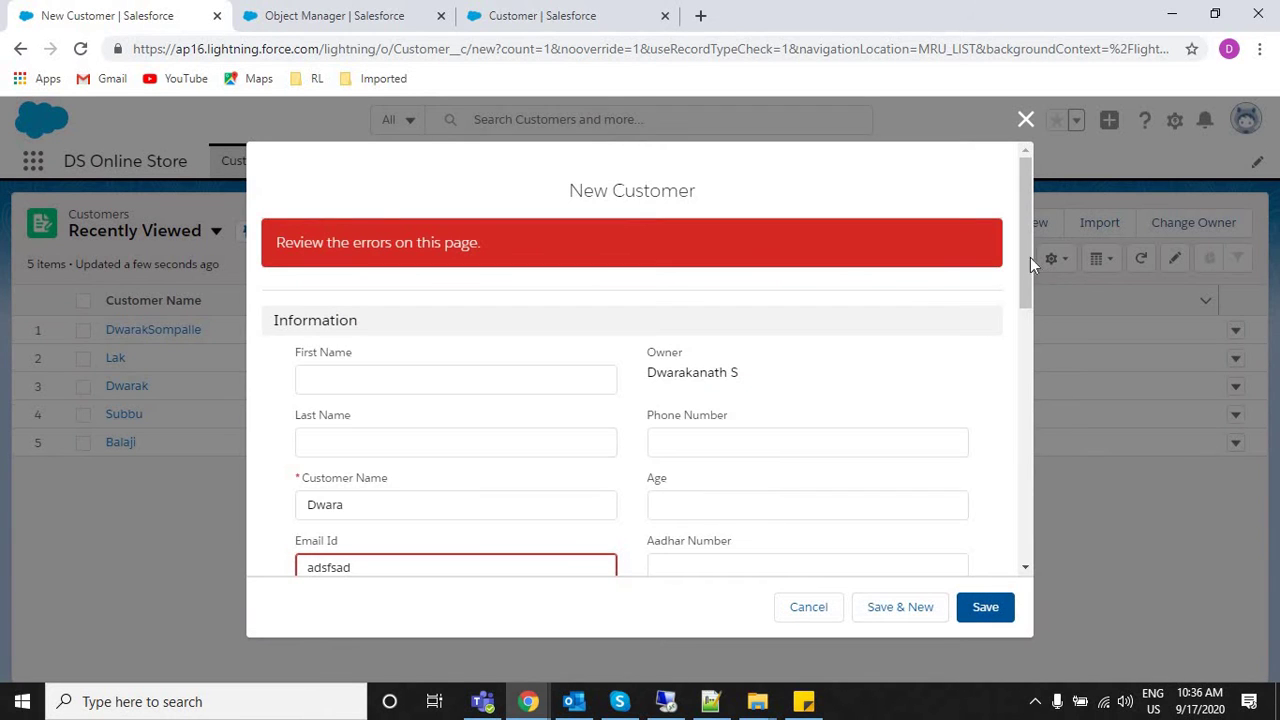
Review the invalid-email error and add '@' to the Email Id.
{"action": "left_click_drag", "start_coordinate": [1027, 258], "coordinate": [1024, 306]}
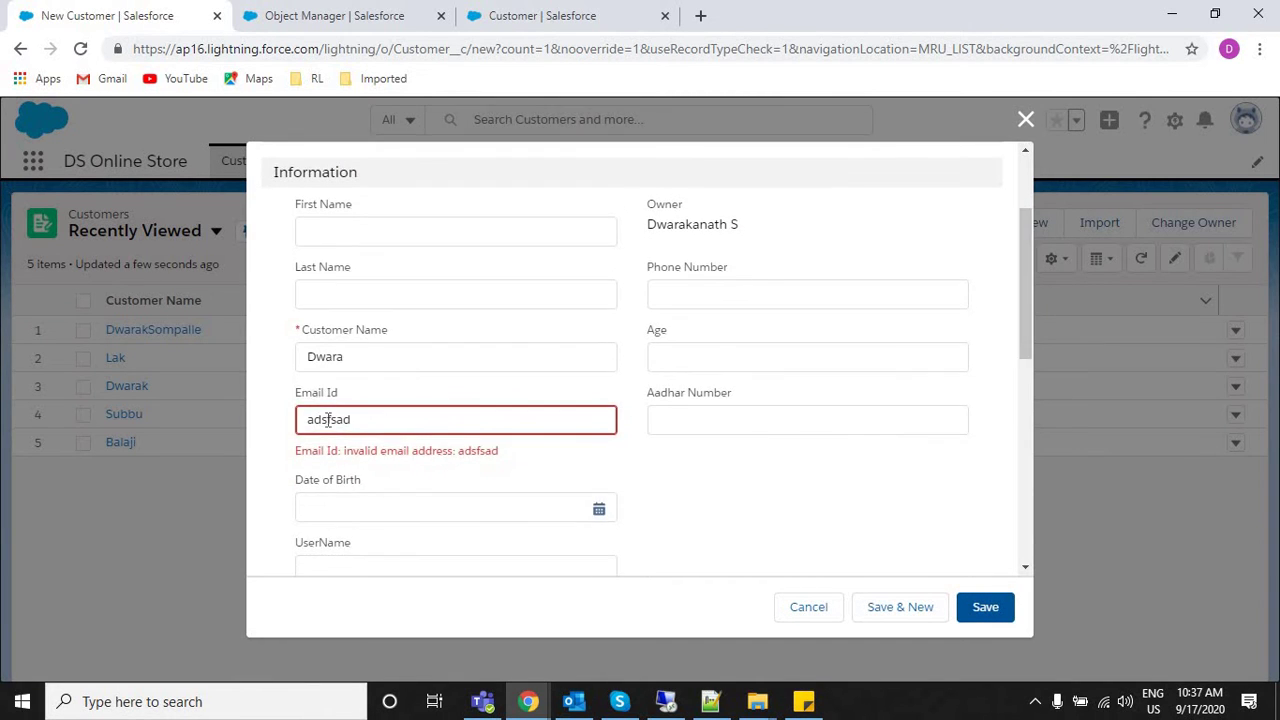
{"action": "left_click_drag", "start_coordinate": [352, 450], "coordinate": [530, 460]}
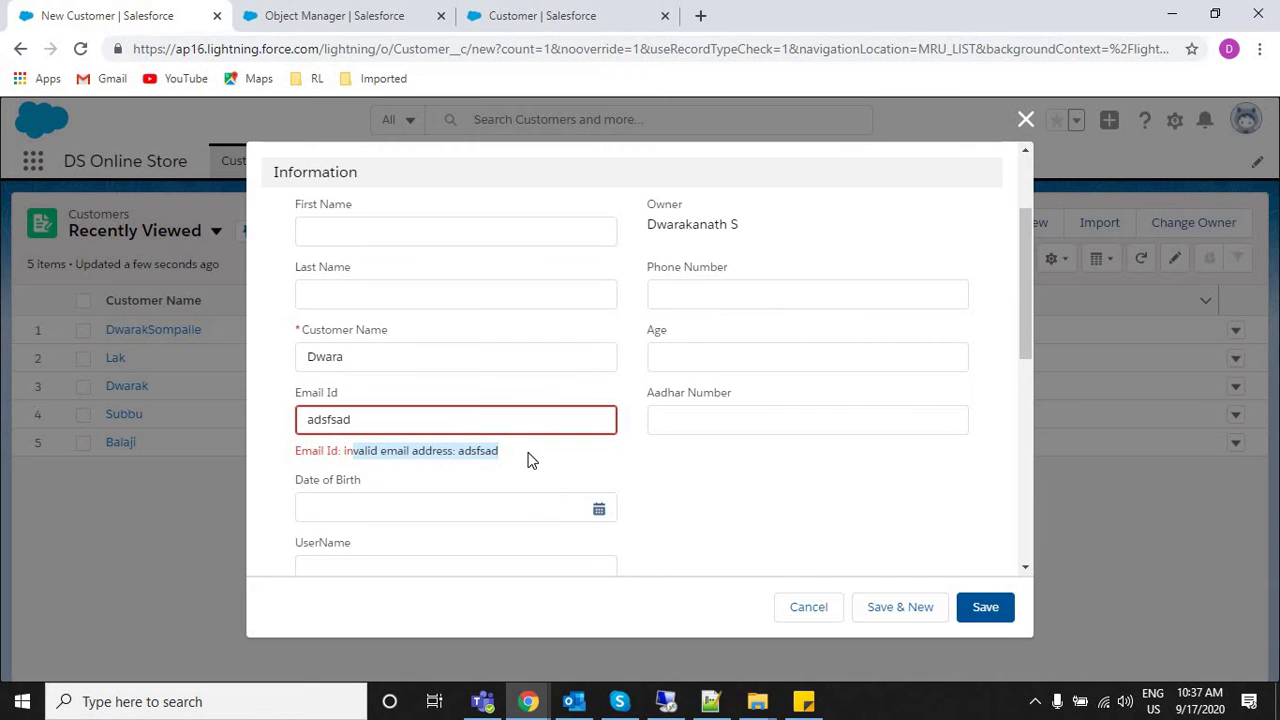
{"action": "left_click", "coordinate": [380, 421]}
{"action": "type", "text": "@"}
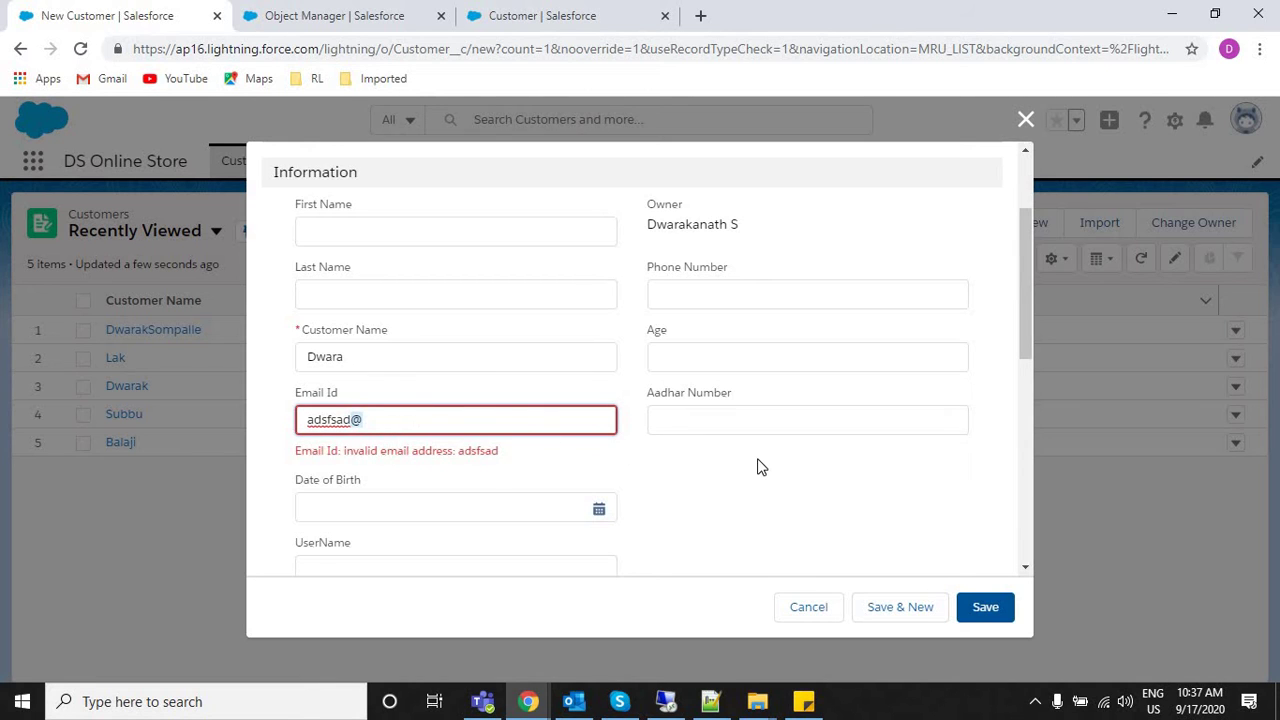
{"action": "left_click", "coordinate": [374, 412]}
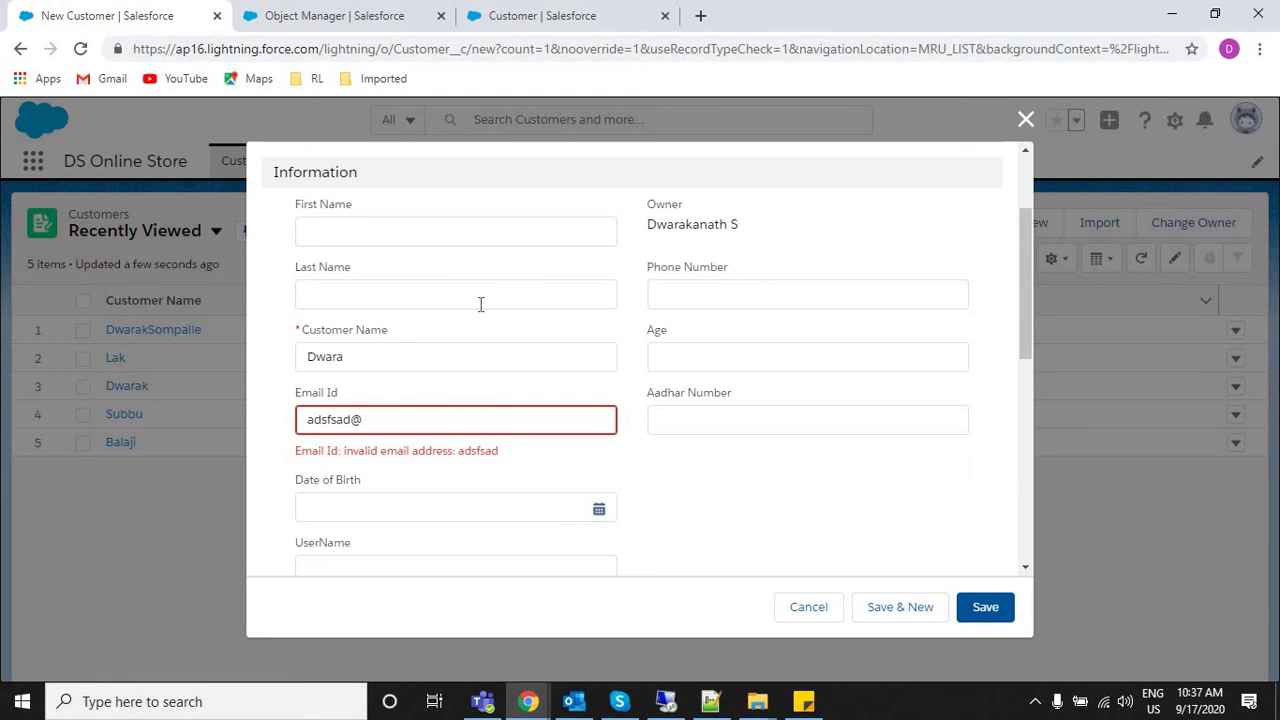
Enter Age 160, save to test validation, and finish the email with gmail.com.
{"action": "left_click", "coordinate": [702, 292]}
{"action": "left_click", "coordinate": [688, 346]}
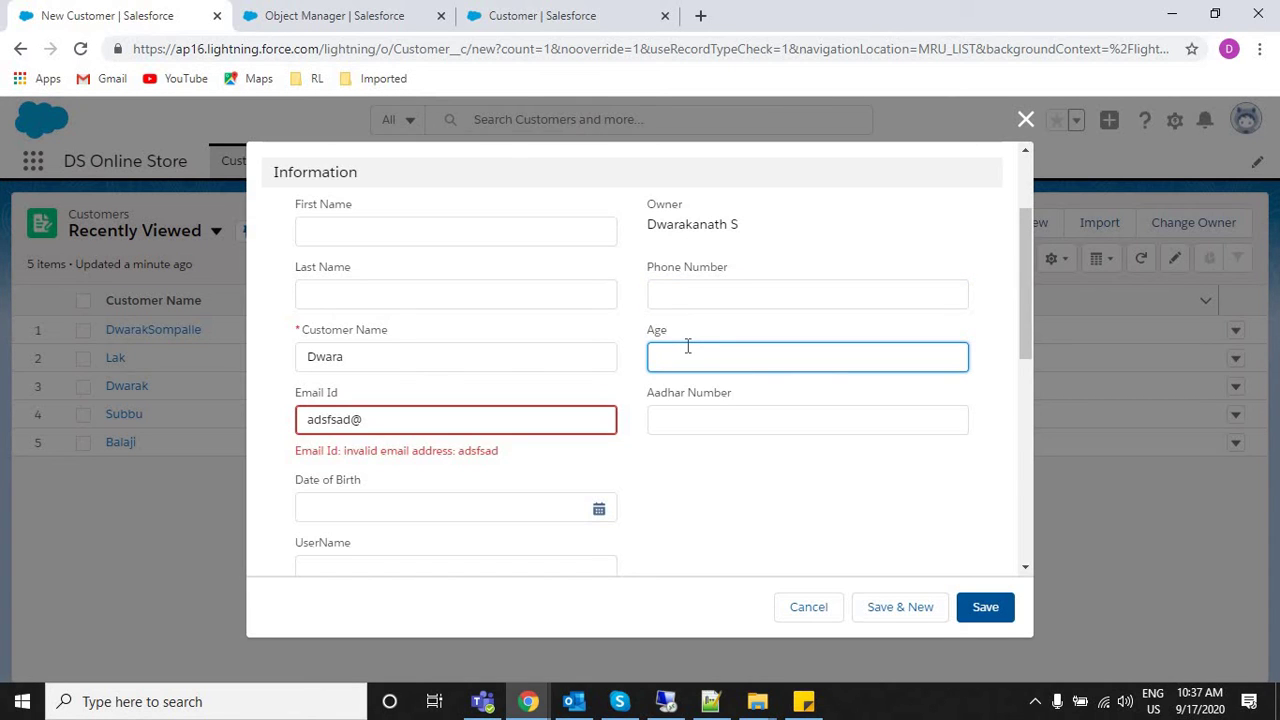
{"action": "type", "text": "160"}
{"action": "left_click", "coordinate": [981, 618]}
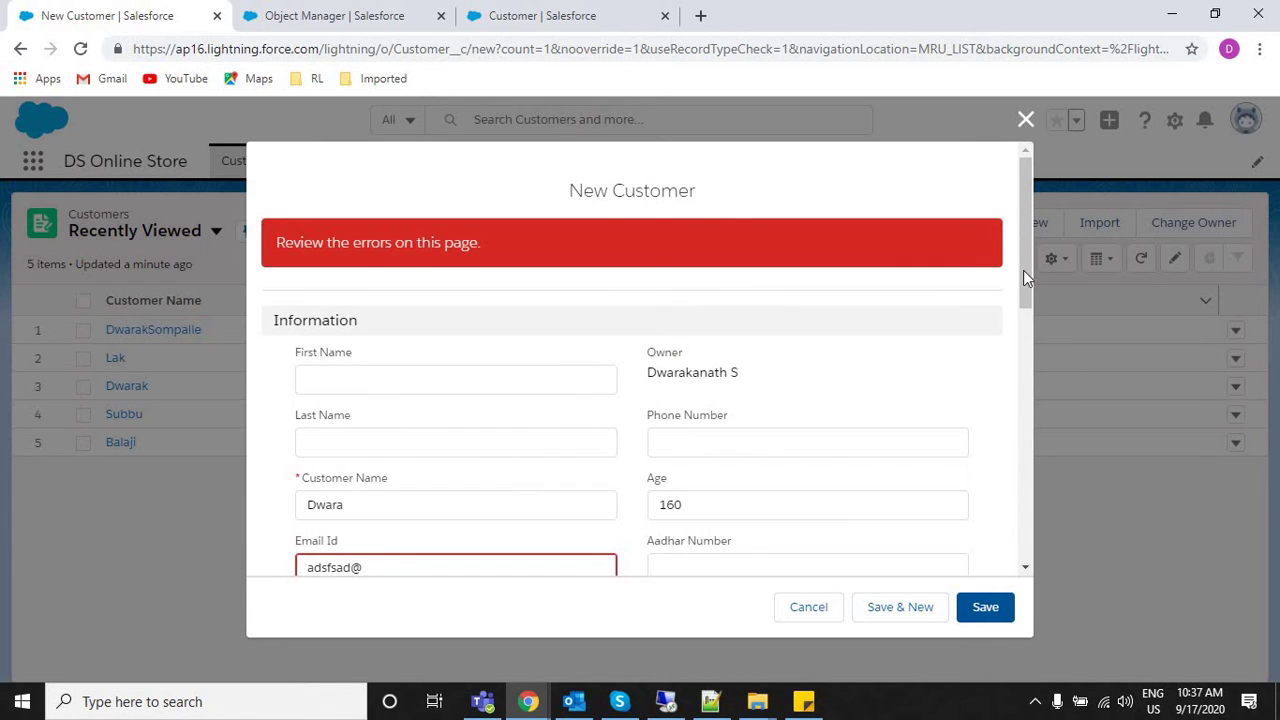
{"action": "scroll", "coordinate": [1027, 306], "scroll_direction": "down", "scroll_amount": 1}
{"action": "left_click", "coordinate": [447, 443]}
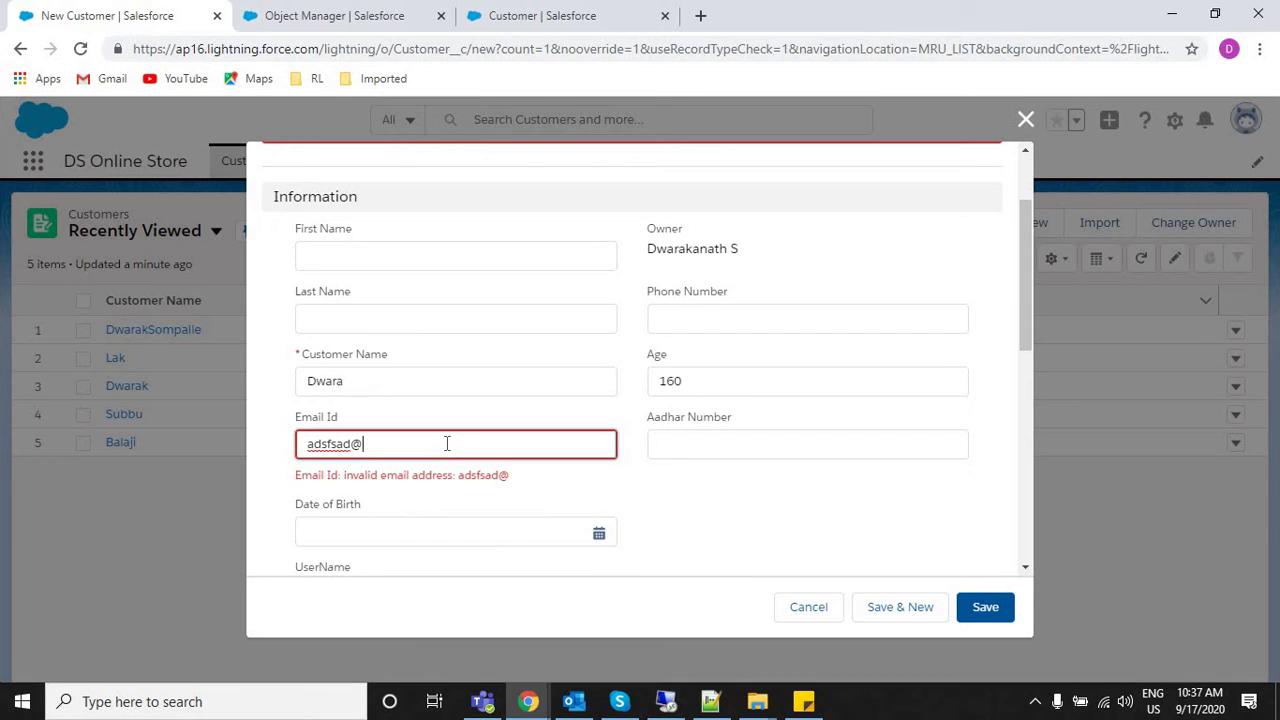
{"action": "type", "text": "gmail.com"}
Save the form and review the blank-phone and invalid-age validation errors.
{"action": "left_click", "coordinate": [986, 607]}
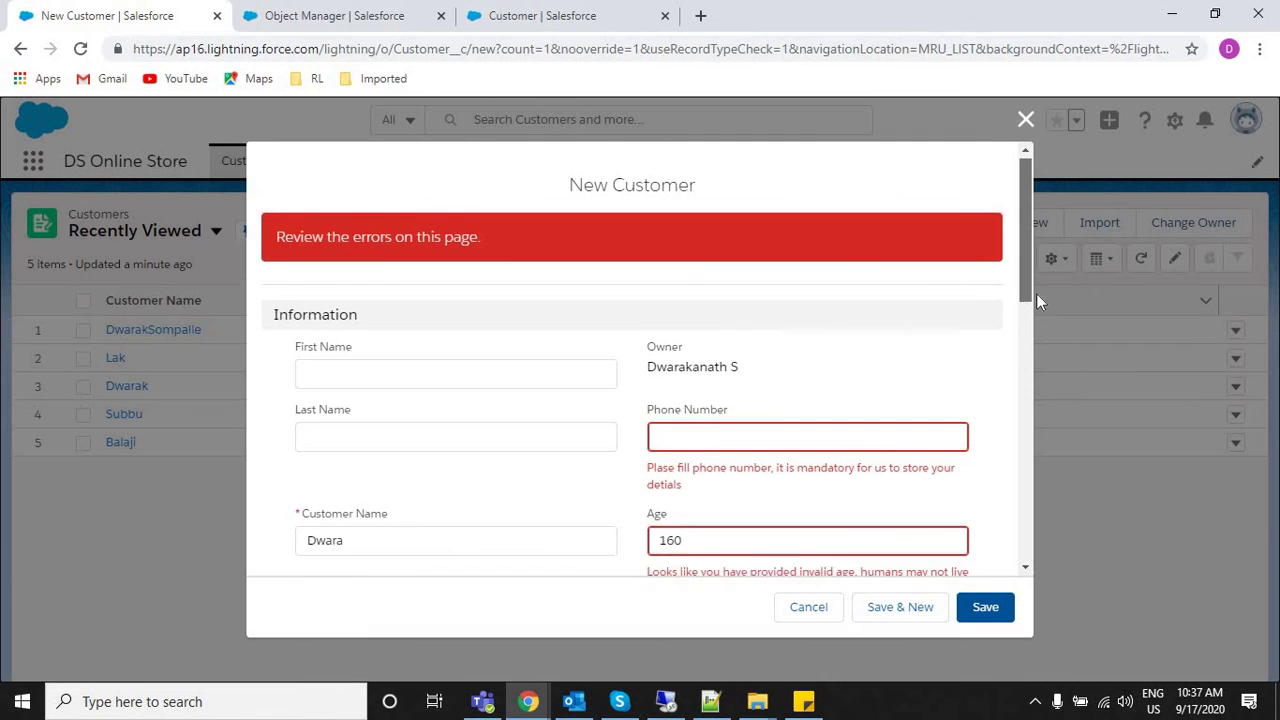
{"action": "scroll", "coordinate": [664, 358], "scroll_direction": "down", "scroll_amount": 1}
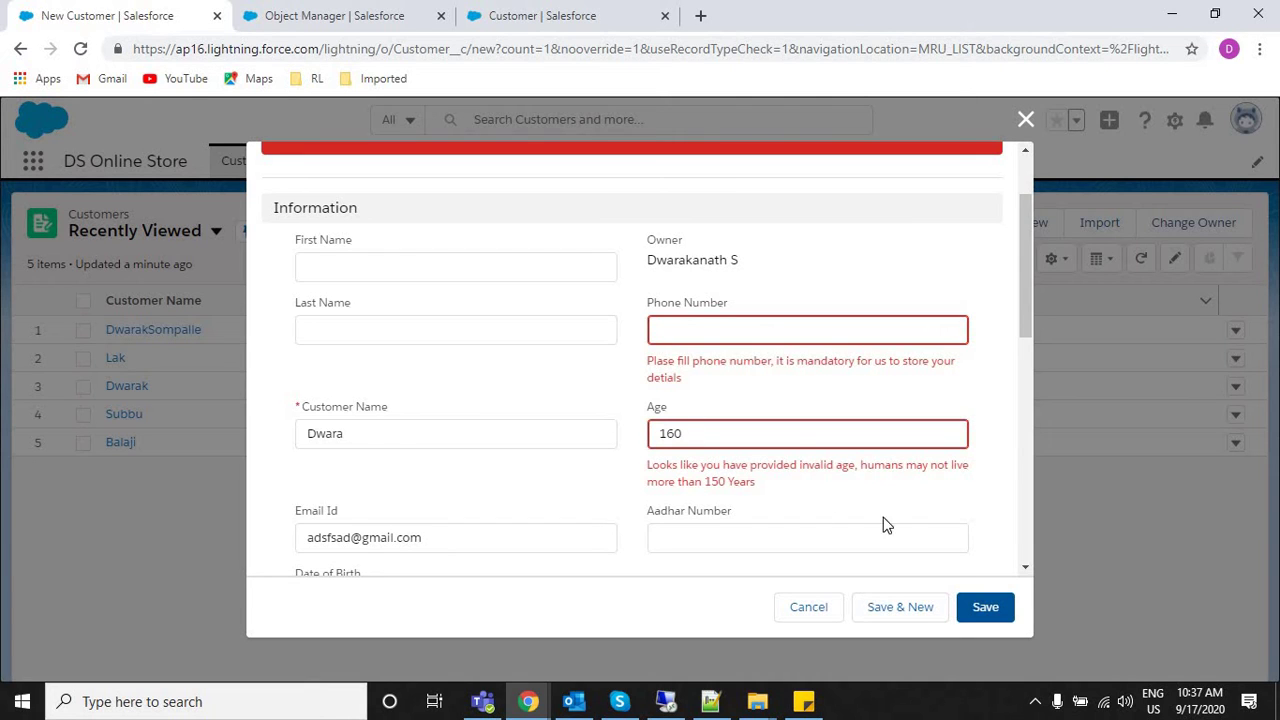
{"action": "left_click_drag", "start_coordinate": [648, 360], "coordinate": [706, 400]}
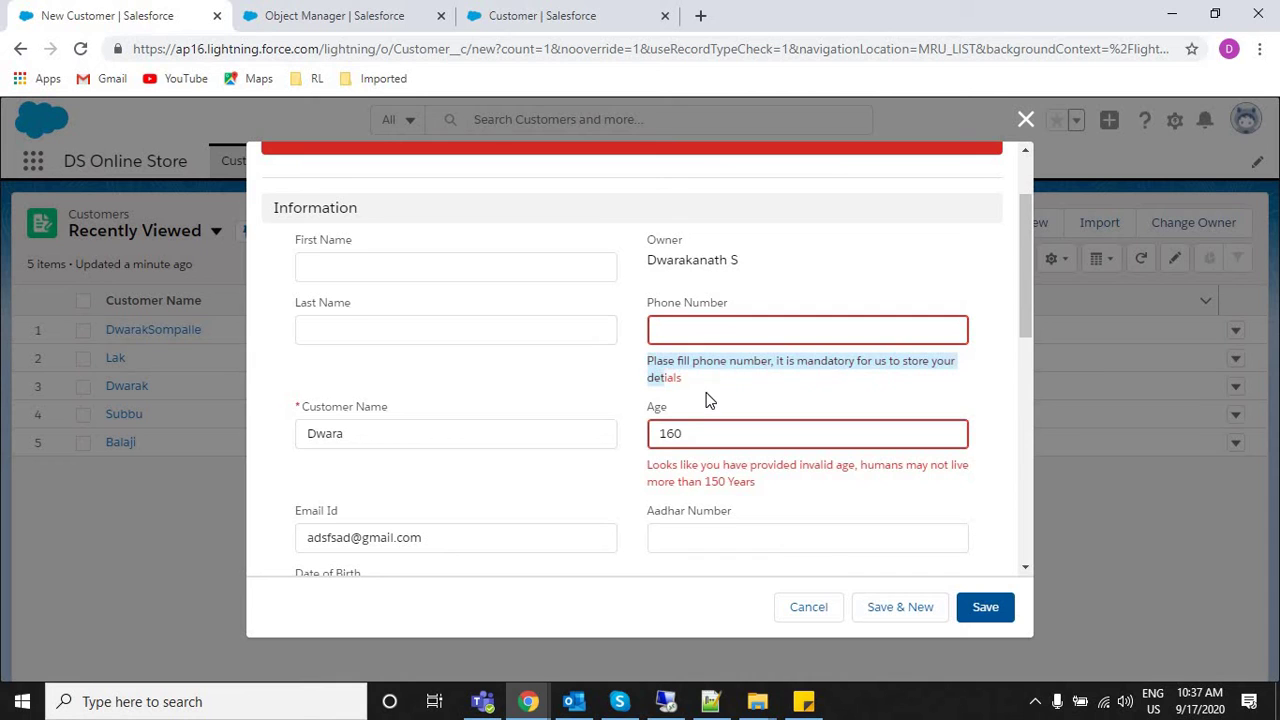
{"action": "left_click_drag", "start_coordinate": [788, 478], "coordinate": [648, 465]}
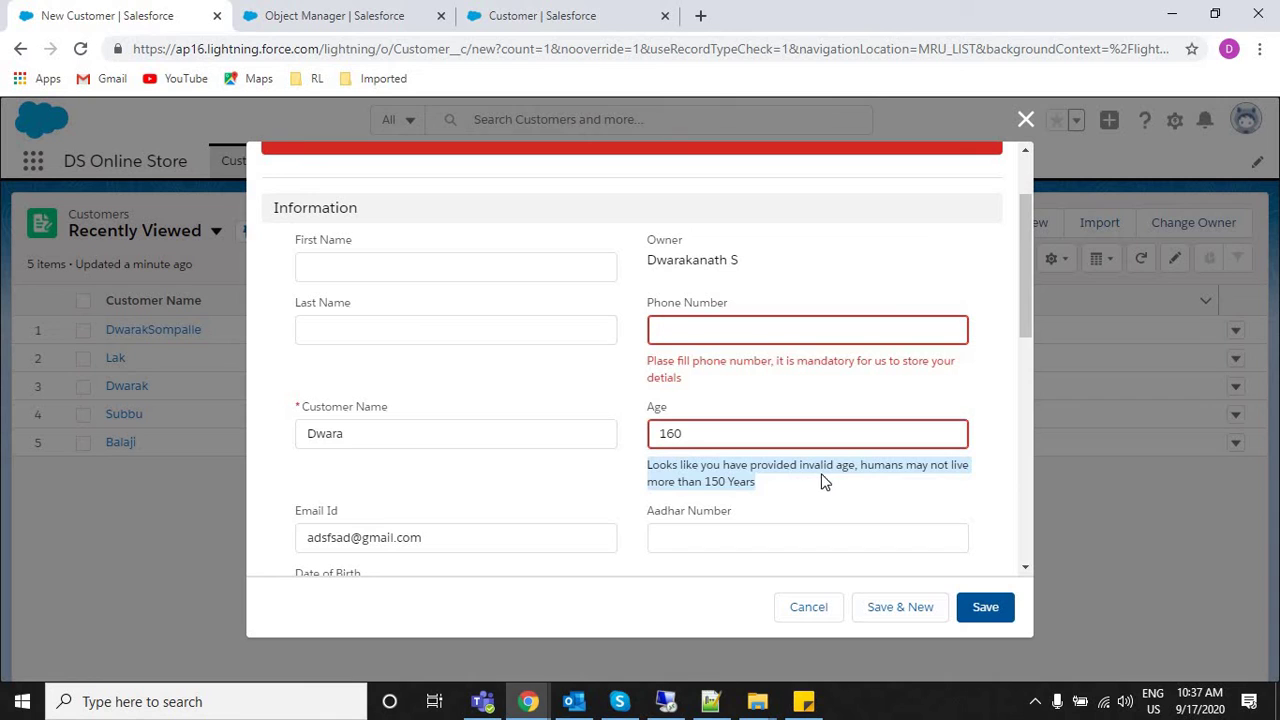
Change Age from 160 to 50, add a phone number, and save the customer.
{"action": "double_click", "coordinate": [712, 442]}
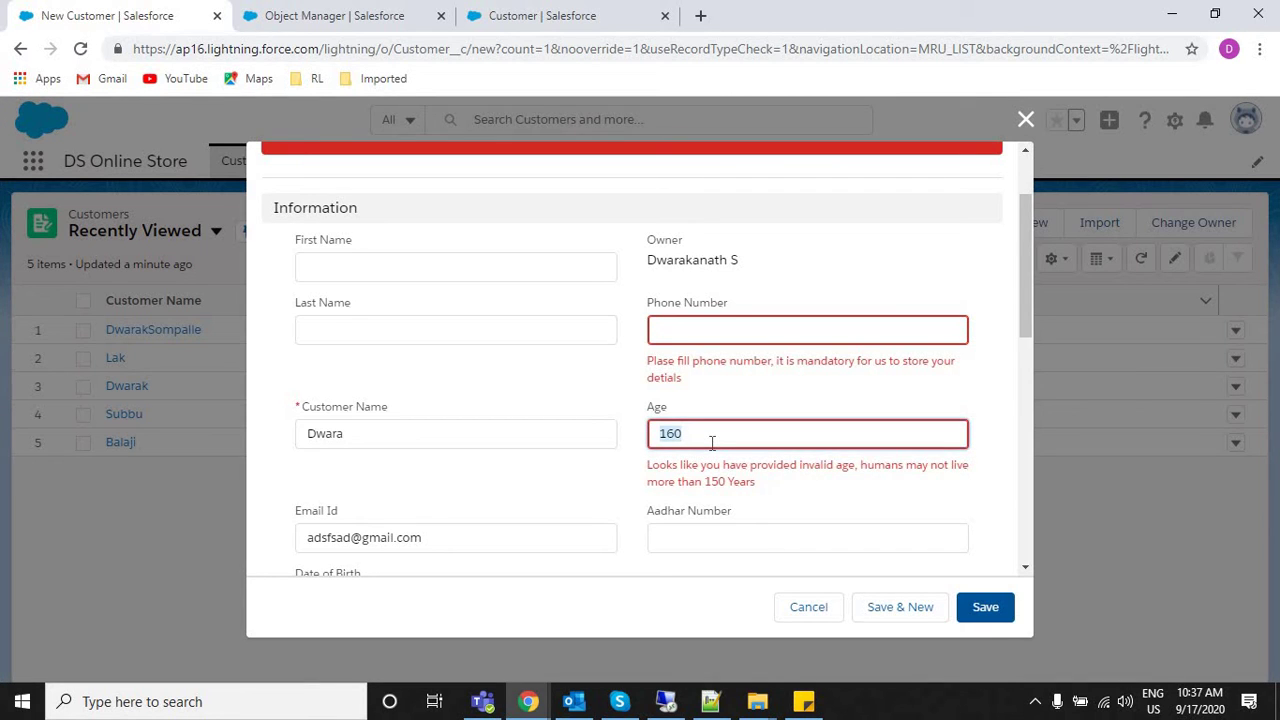
{"action": "type", "text": "50"}
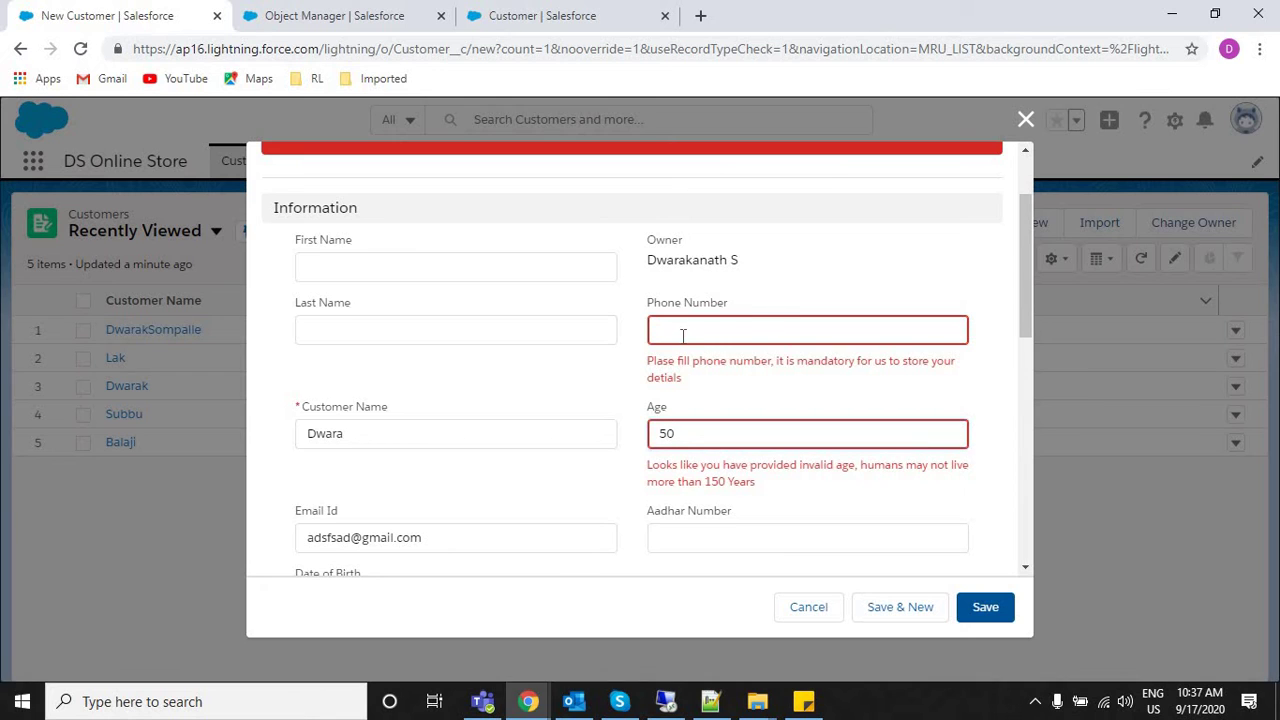
{"action": "left_click", "coordinate": [683, 335]}
{"action": "type", "text": "234324324"}
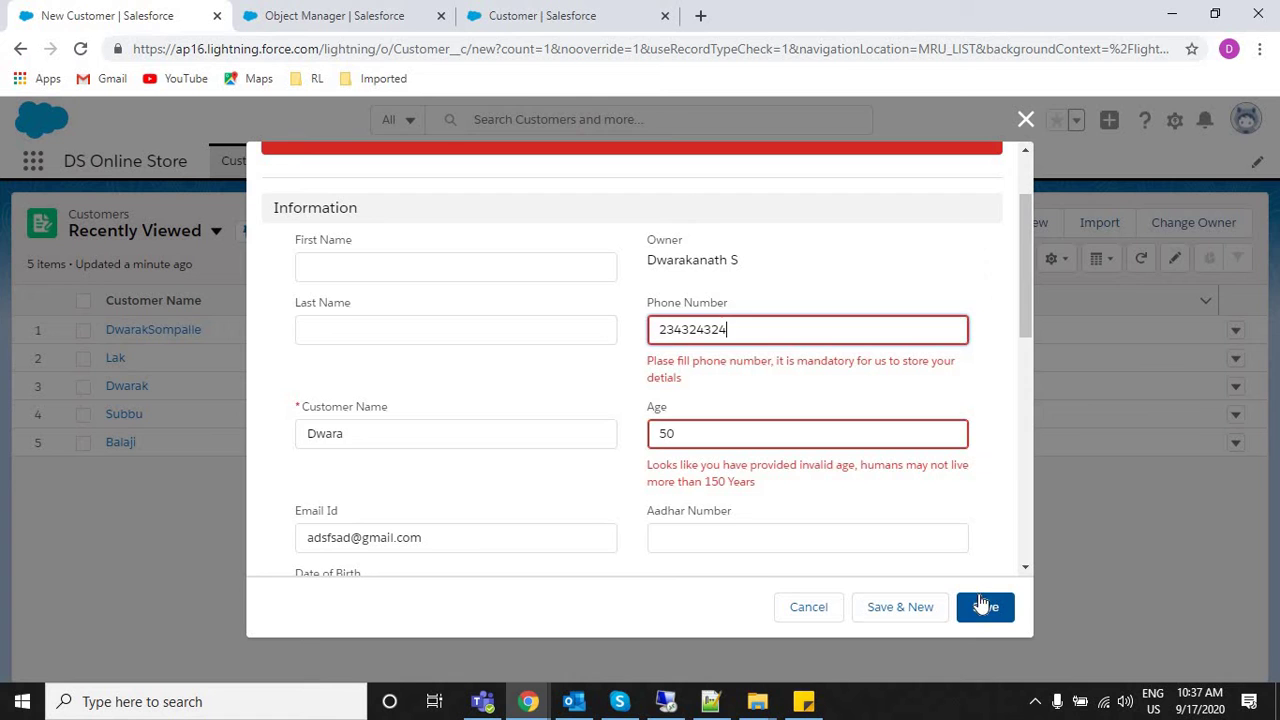
{"action": "left_click", "coordinate": [983, 605]}
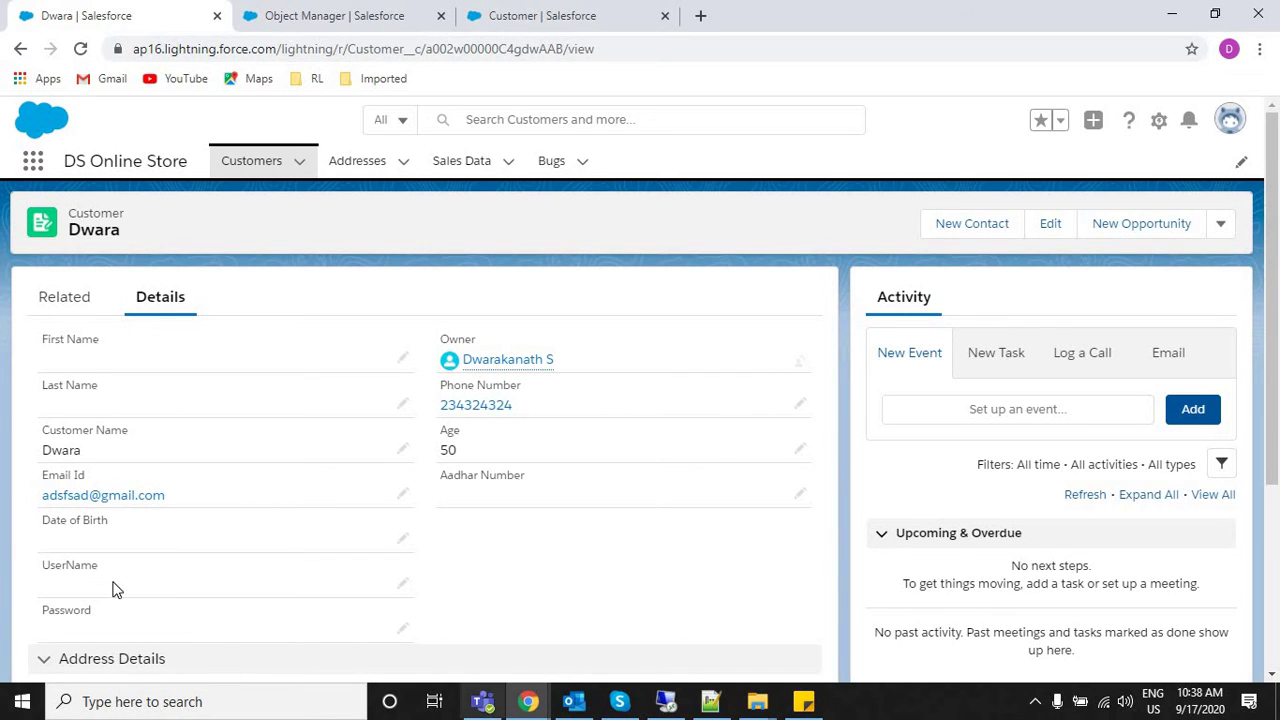
Highlight the empty UserName and Password fields in the customer's Details.
{"action": "left_click_drag", "start_coordinate": [65, 566], "coordinate": [42, 566]}
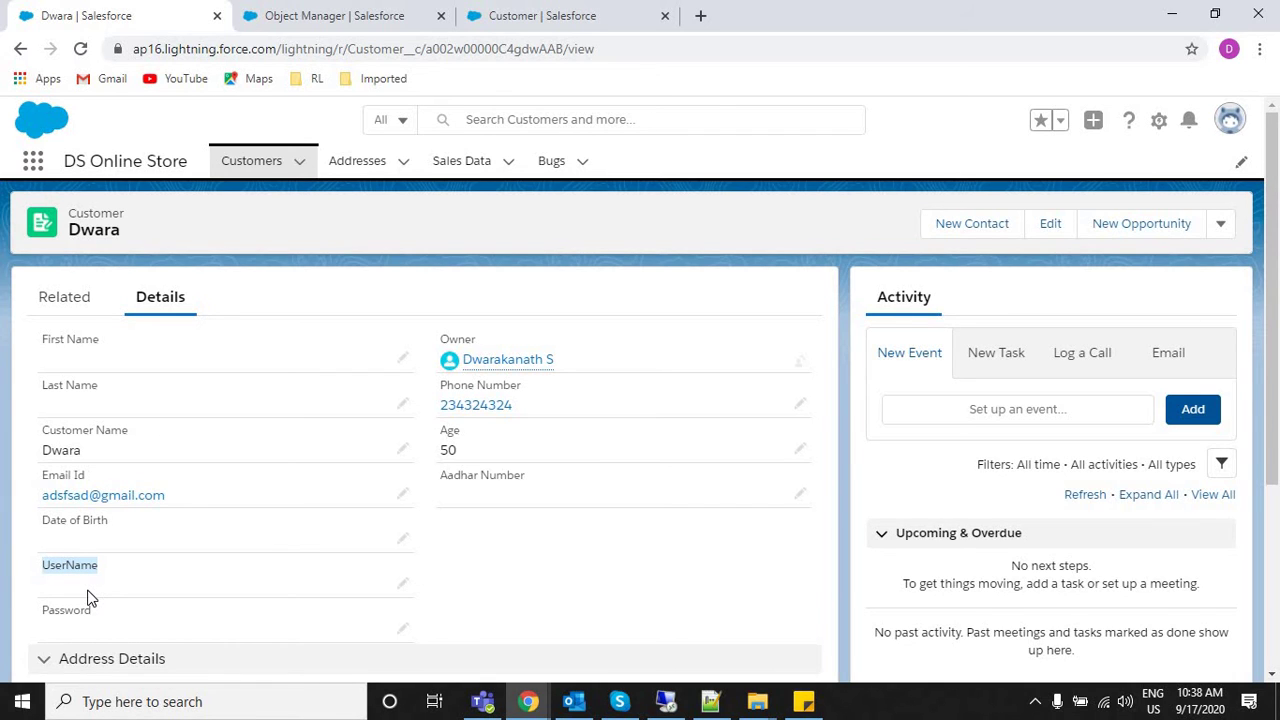
{"action": "left_click_drag", "start_coordinate": [44, 610], "coordinate": [106, 612]}
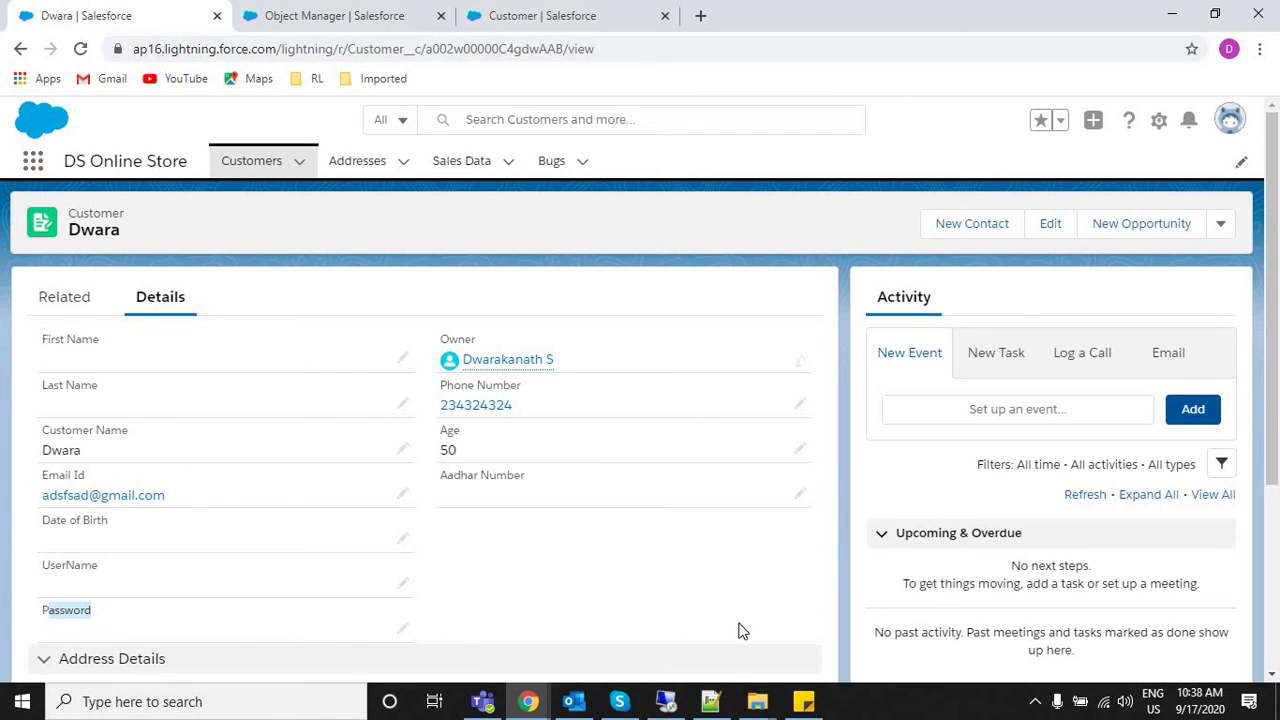
Add rule 1 to the notes: UserName should not exceed 50 characters.
{"action": "key", "text": "alt+Tab"}
{"action": "key", "text": "Up"}
{"action": "key", "text": "Up"}
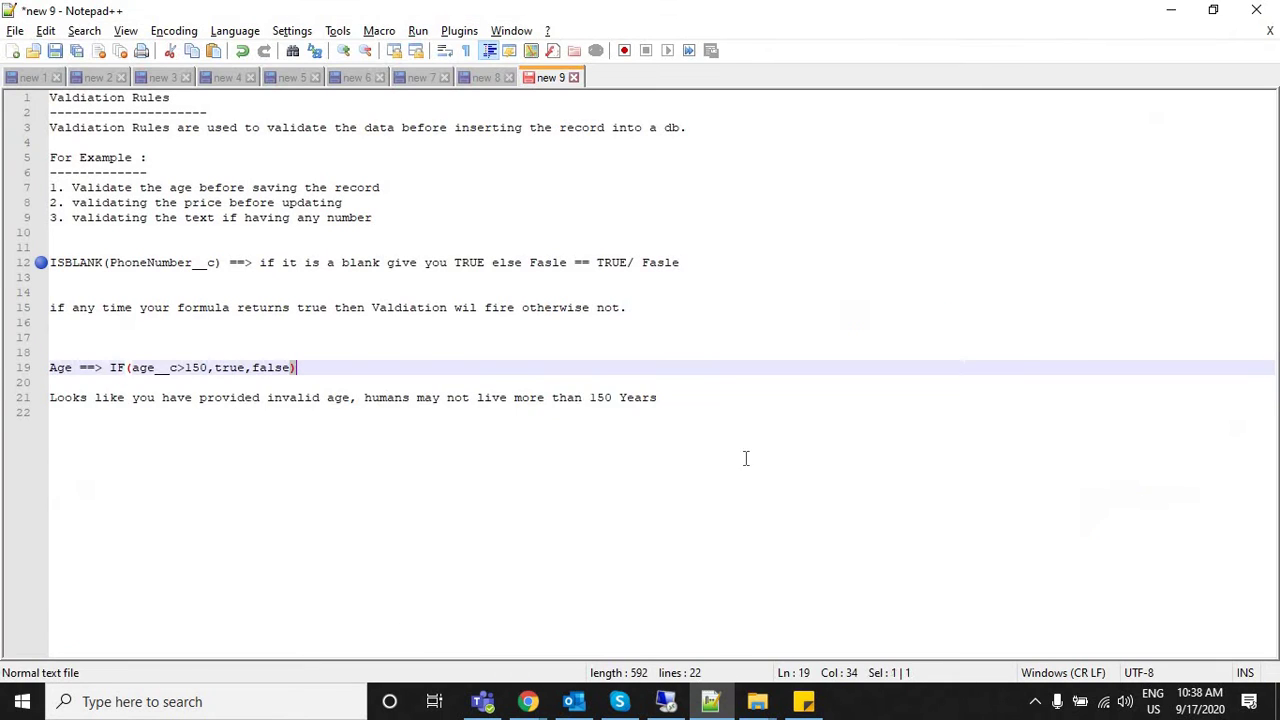
{"action": "key", "text": "Down"}
{"action": "key", "text": "Down"}
{"action": "key", "text": "Down"}
{"action": "key", "text": "Return"}
{"action": "key", "text": "Return"}
{"action": "key", "text": "Return"}
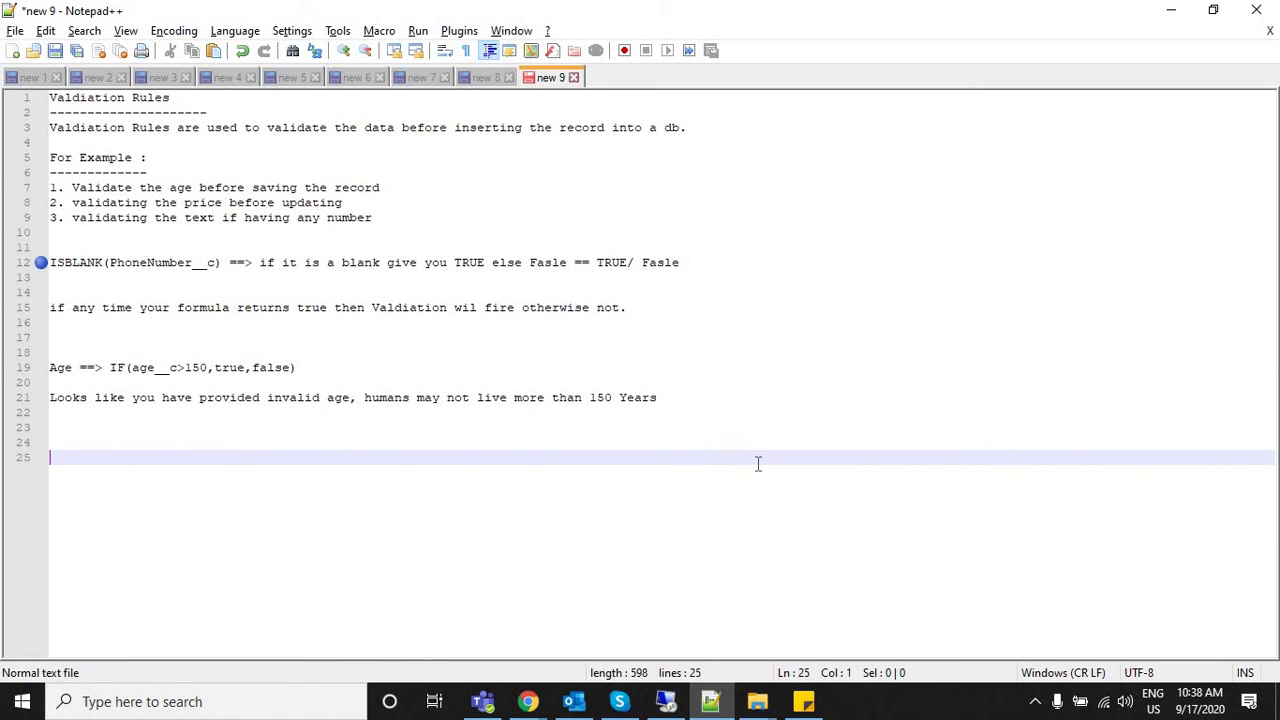
{"action": "type", "text": "1. UserName should "}
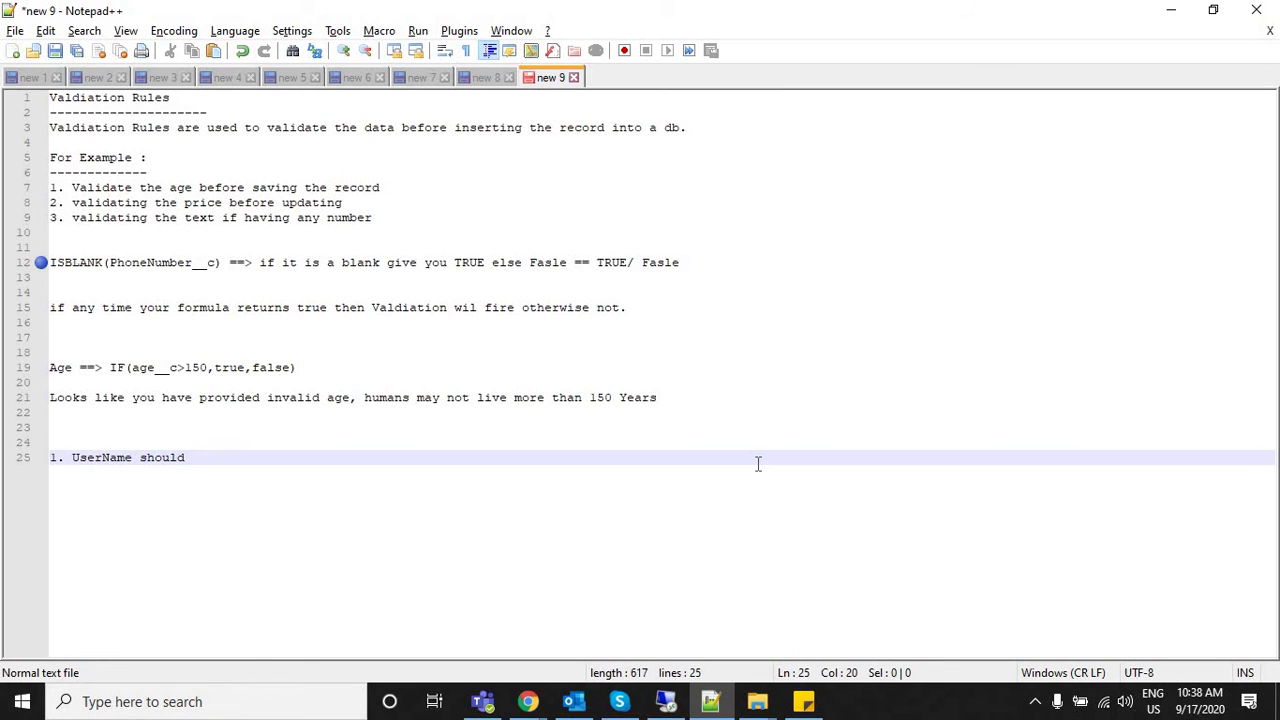
{"action": "type", "text": "not exceed more than "}
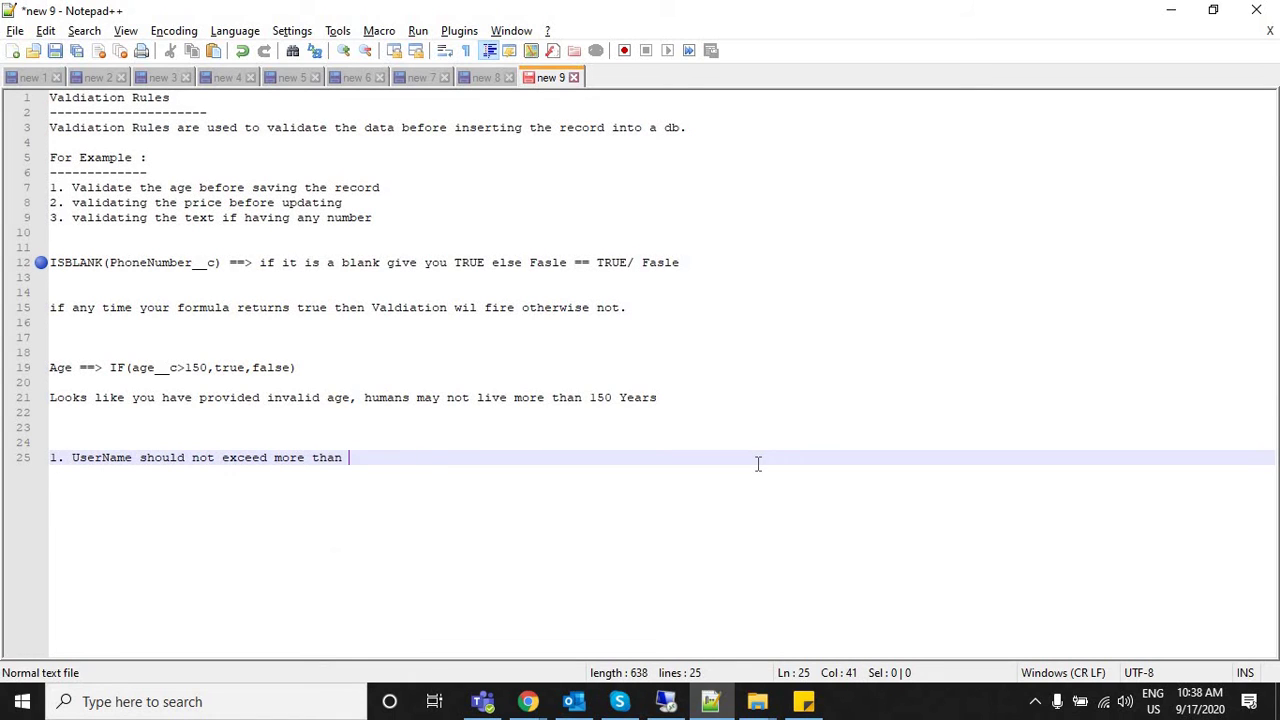
{"action": "type", "text": "50ch"}
{"action": "key", "text": "BackSpace"}
{"action": "type", "text": "characters"}
Add rule 2: Password should not exceed 20 characters.
{"action": "key", "text": "Return"}
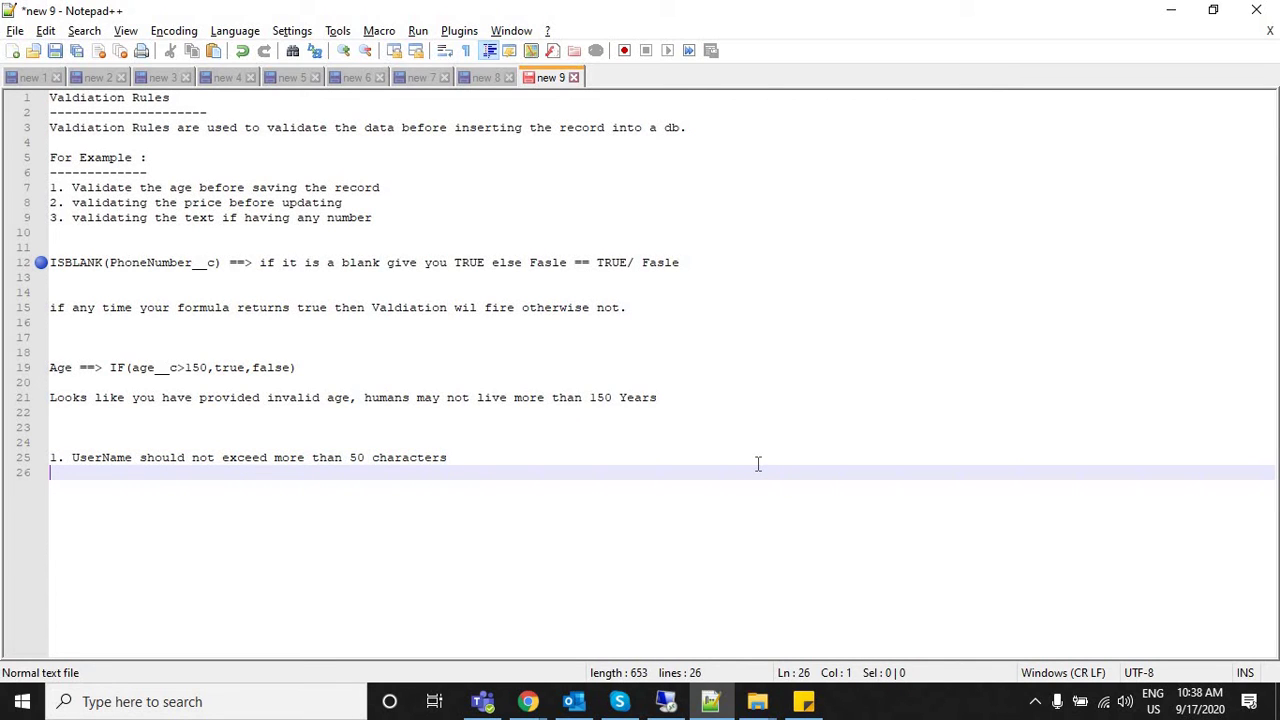
{"action": "type", "text": "2. V"}
{"action": "key", "text": "BackSpace"}
{"action": "type", "text": "P"}
{"action": "key", "text": "BackSpace"}
{"action": "type", "text": "p"}
{"action": "key", "text": "BackSpace"}
{"action": "type", "text": "p"}
{"action": "key", "text": "BackSpace"}
{"action": "type", "text": "P"}
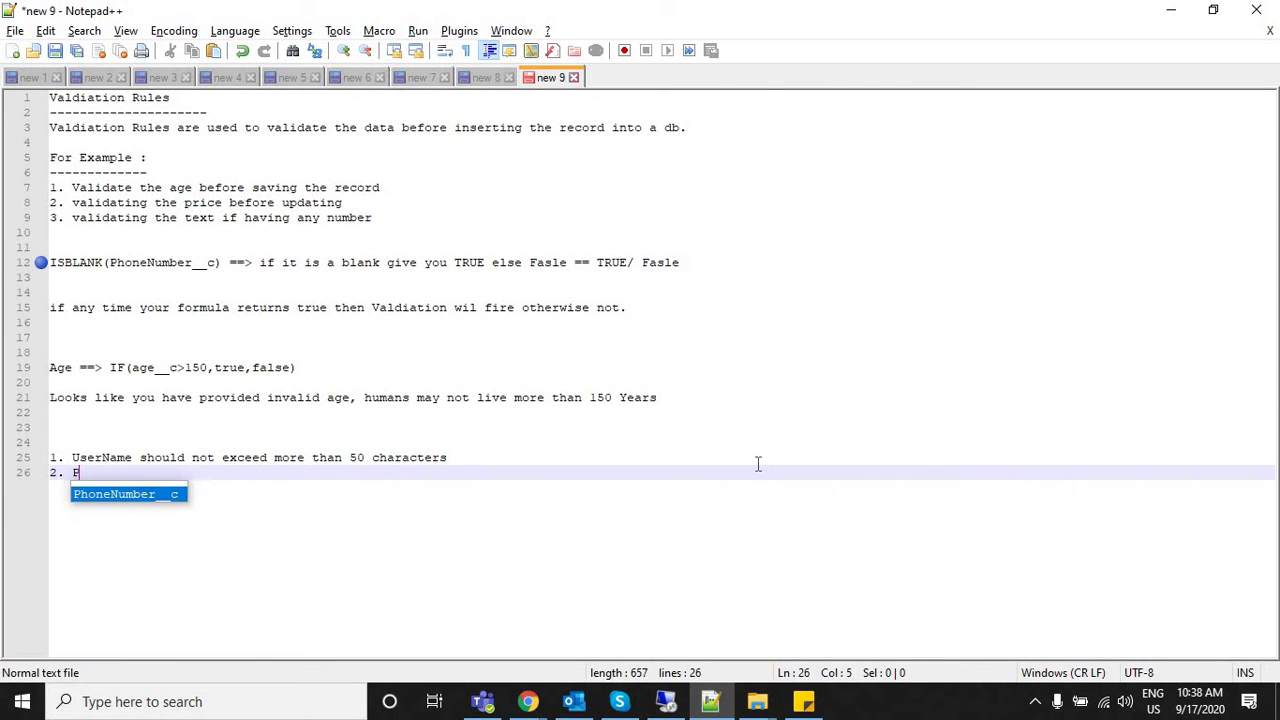
{"action": "type", "text": "assword "}
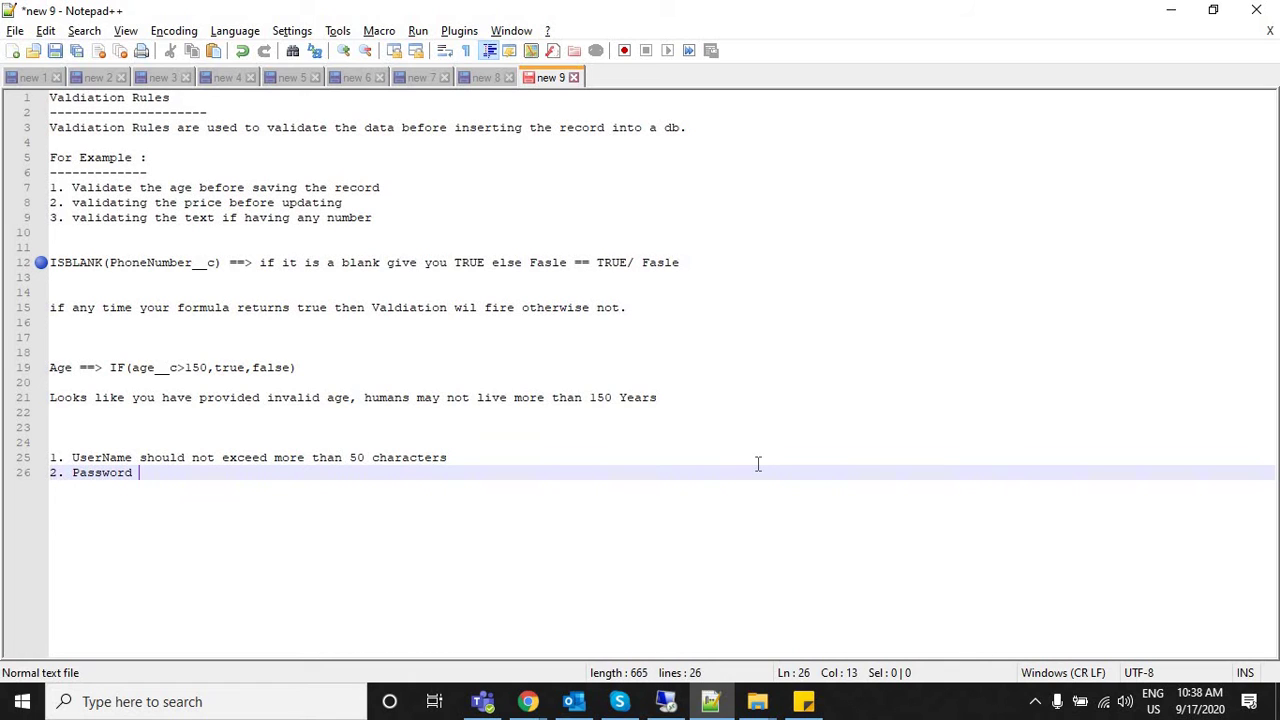
{"action": "type", "text": "shold not exceed o"}
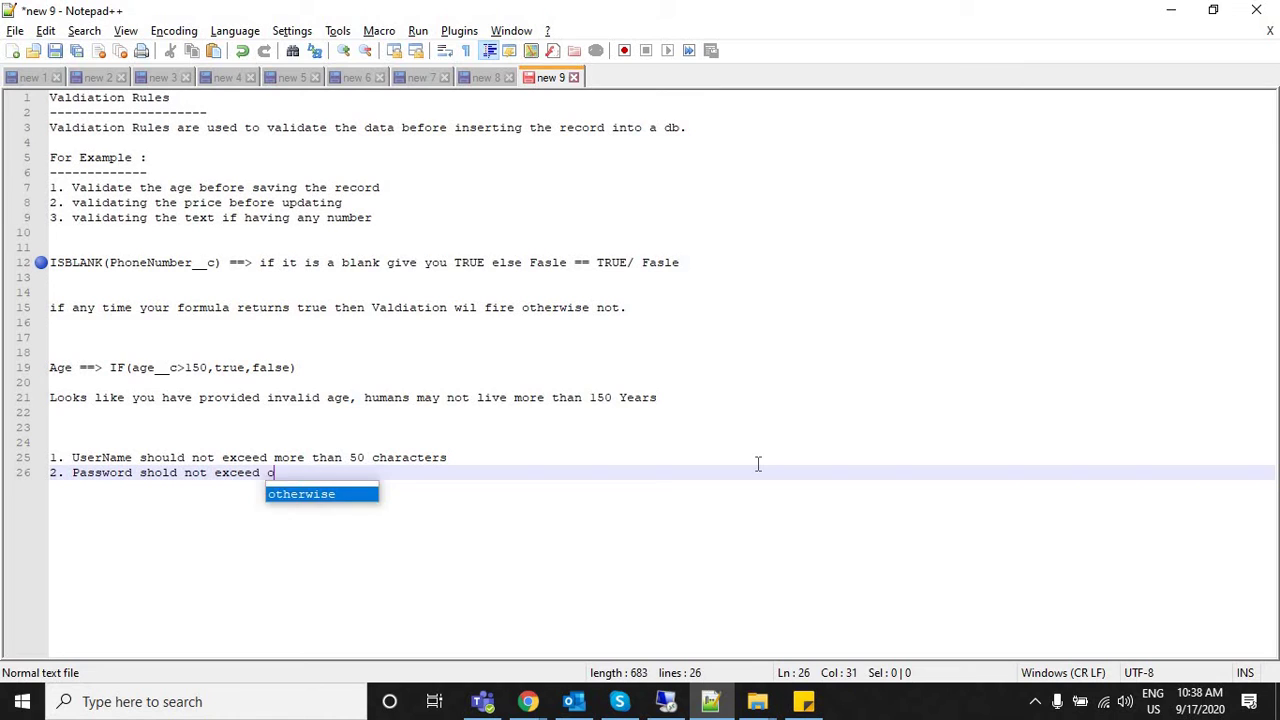
{"action": "key", "text": "BackSpace"}
{"action": "type", "text": "more thatn "}
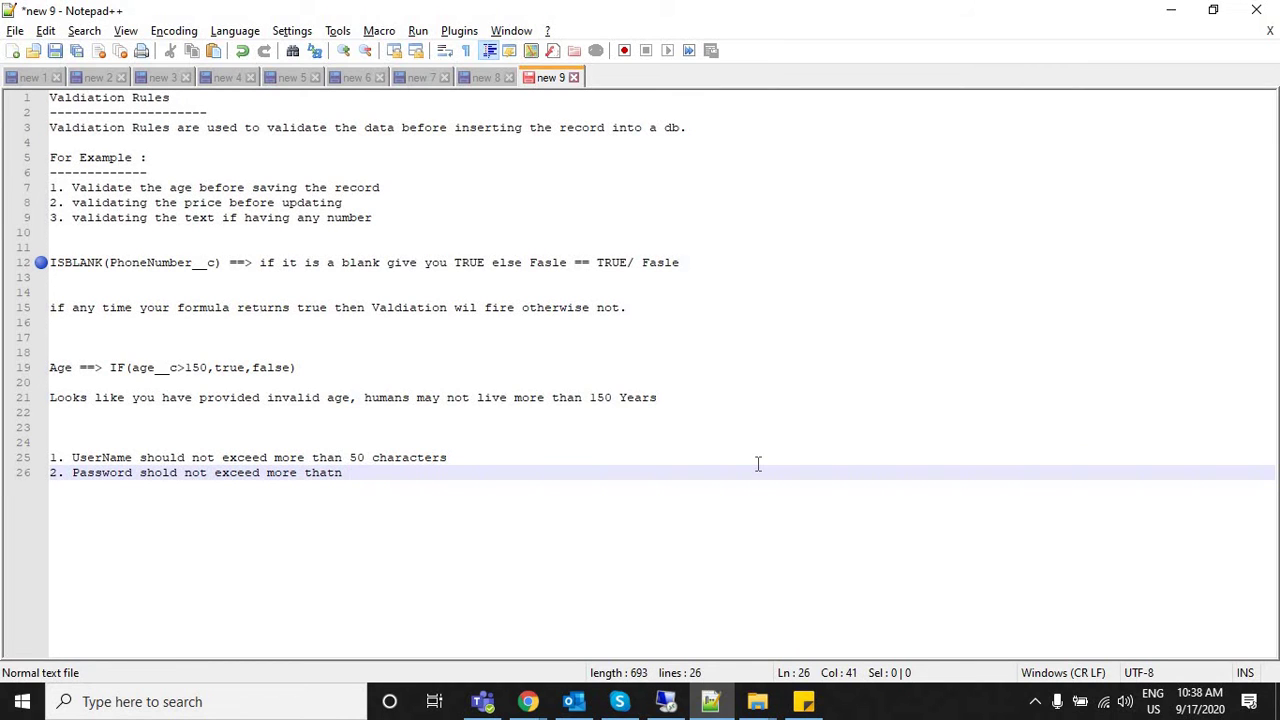
{"action": "type", "text": "20 characters"}
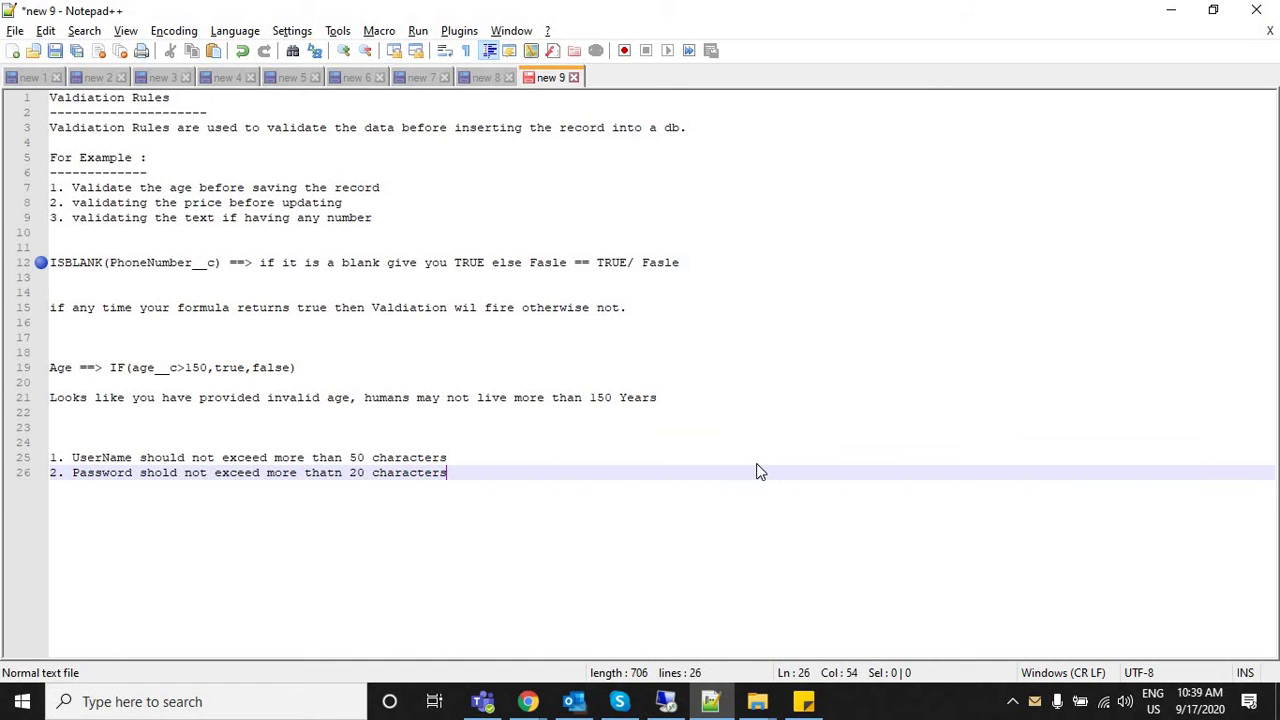
Check the Aadhar Number field in Salesforce, then add rule 3: make the aadhar field mandatory.
{"action": "key", "text": "alt+Tab"}
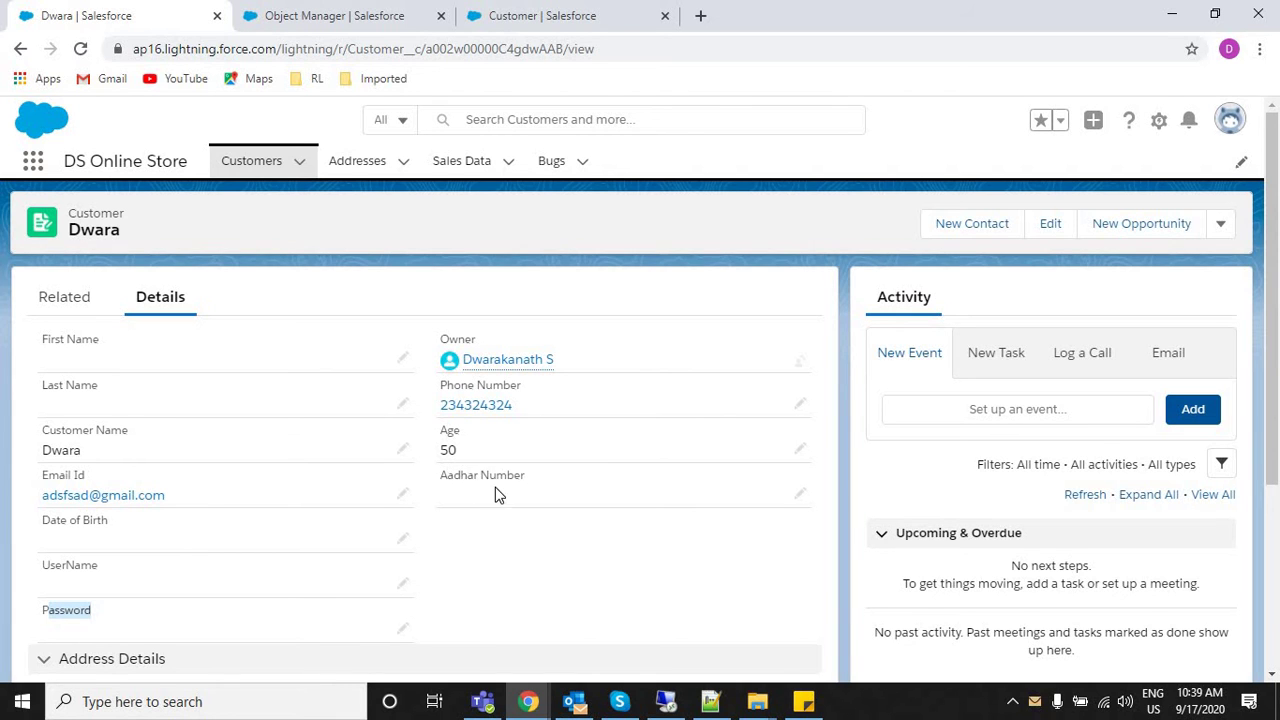
{"action": "left_click_drag", "start_coordinate": [441, 476], "coordinate": [546, 480]}
{"action": "key", "text": "alt+Tab"}
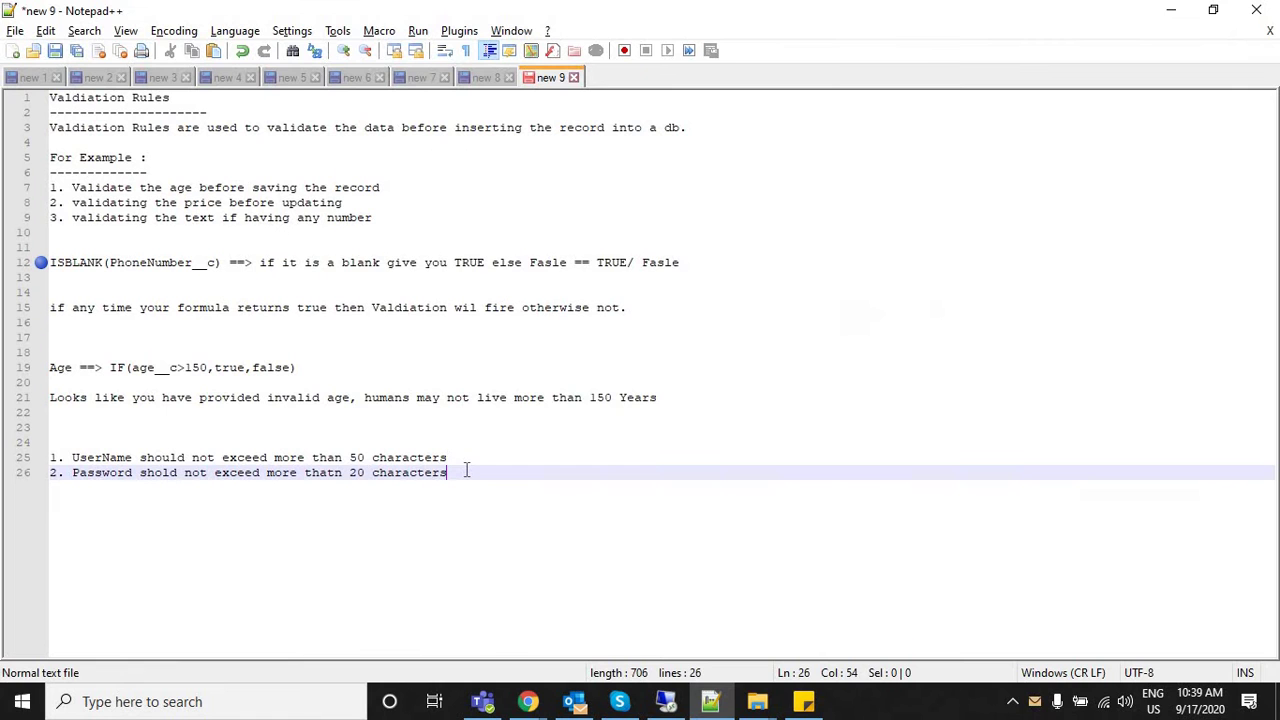
{"action": "key", "text": "Return"}
{"action": "type", "text": "3. M"}
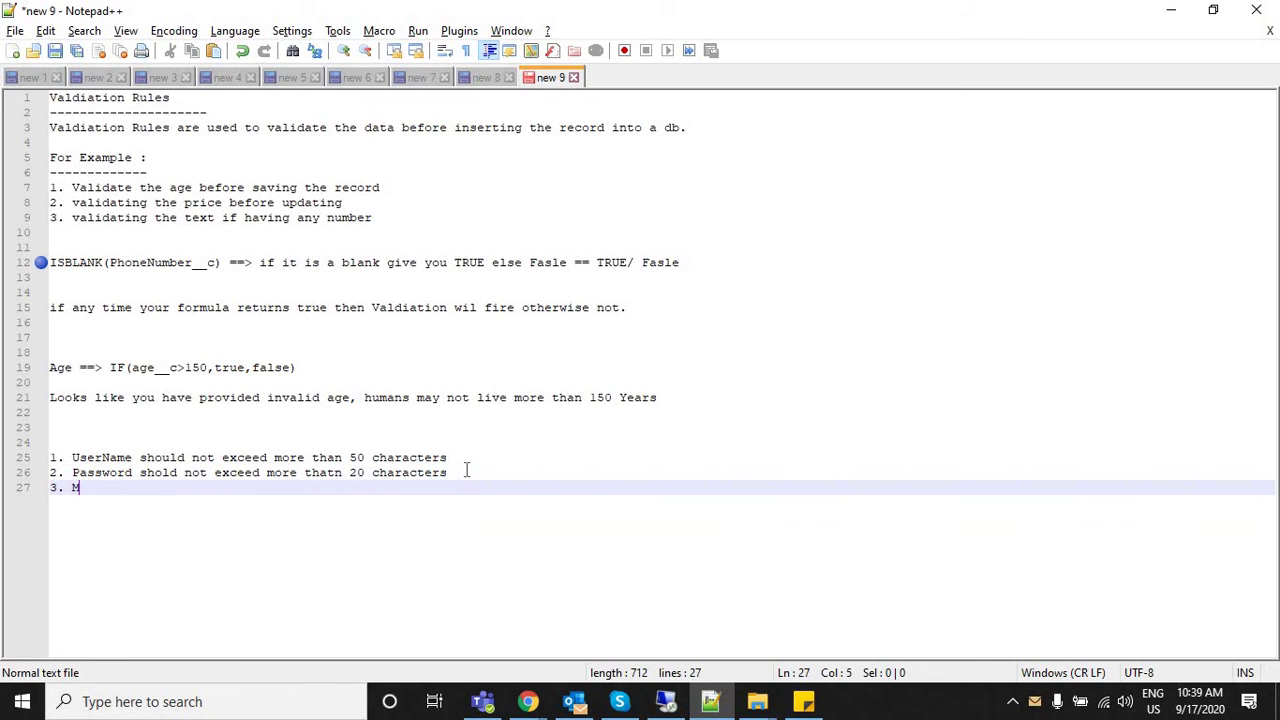
{"action": "type", "text": "ake a aa"}
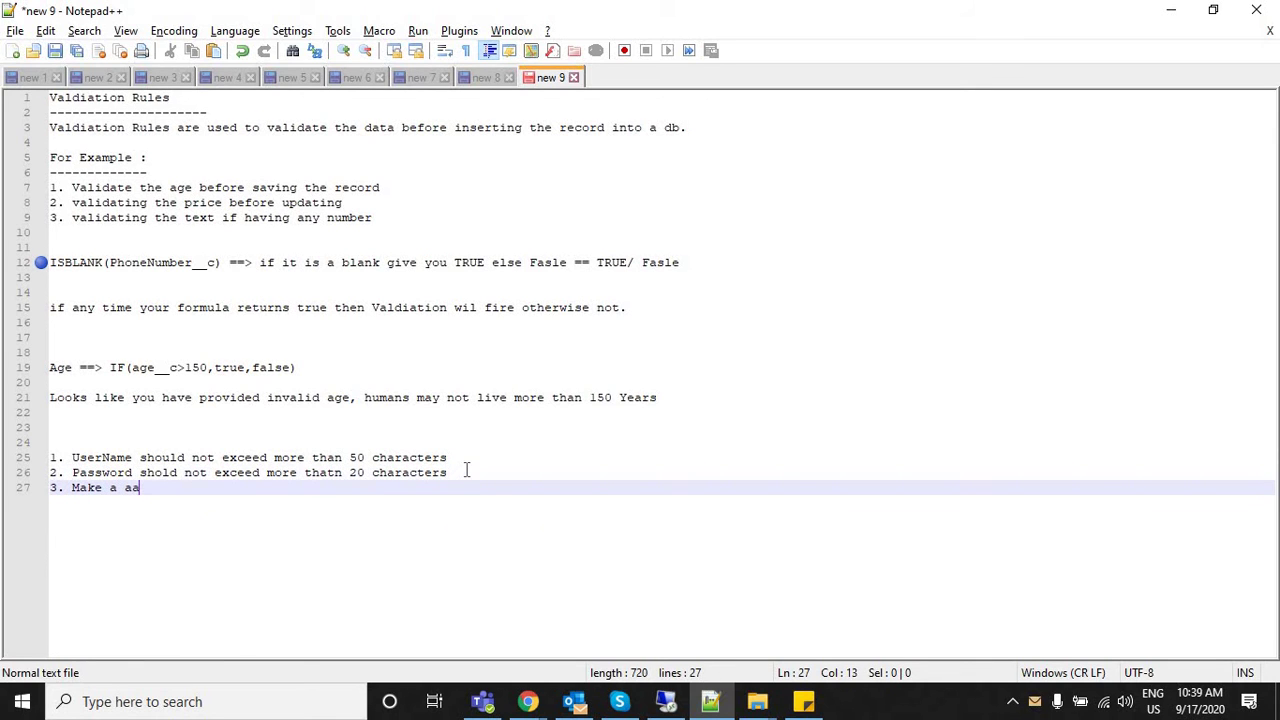
{"action": "type", "text": "dhar field m"}
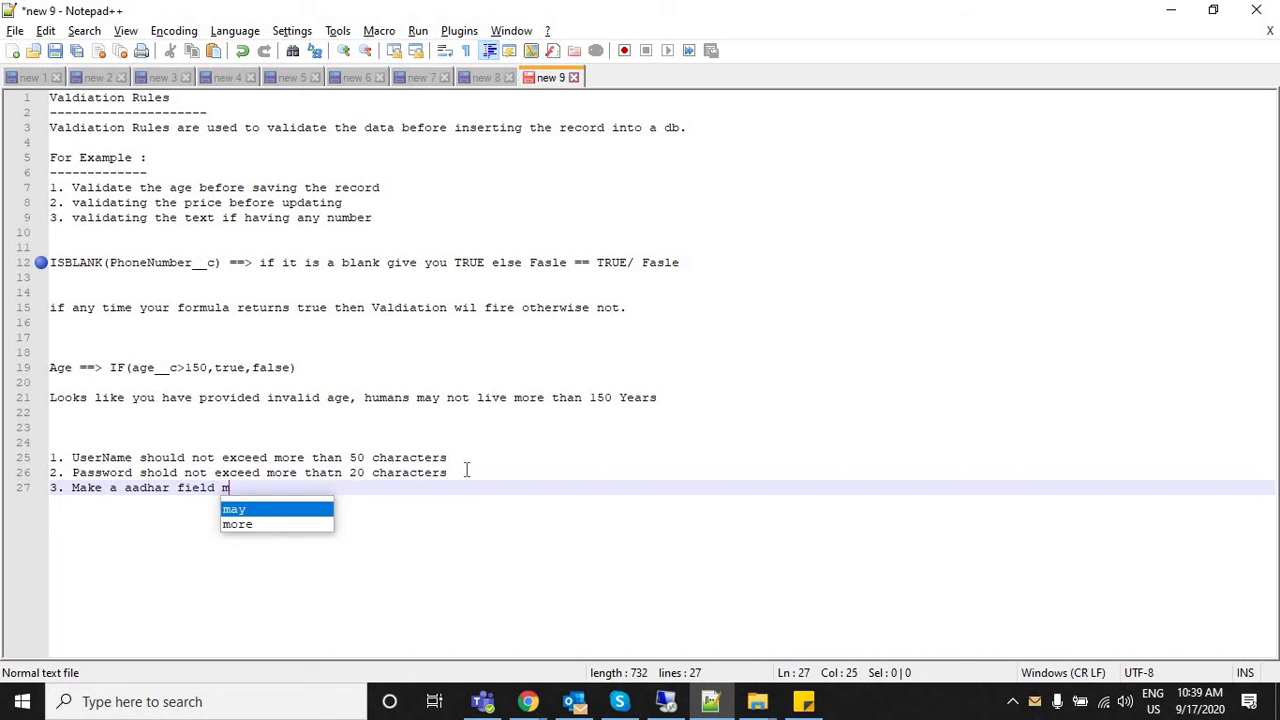
{"action": "type", "text": "andatory."}
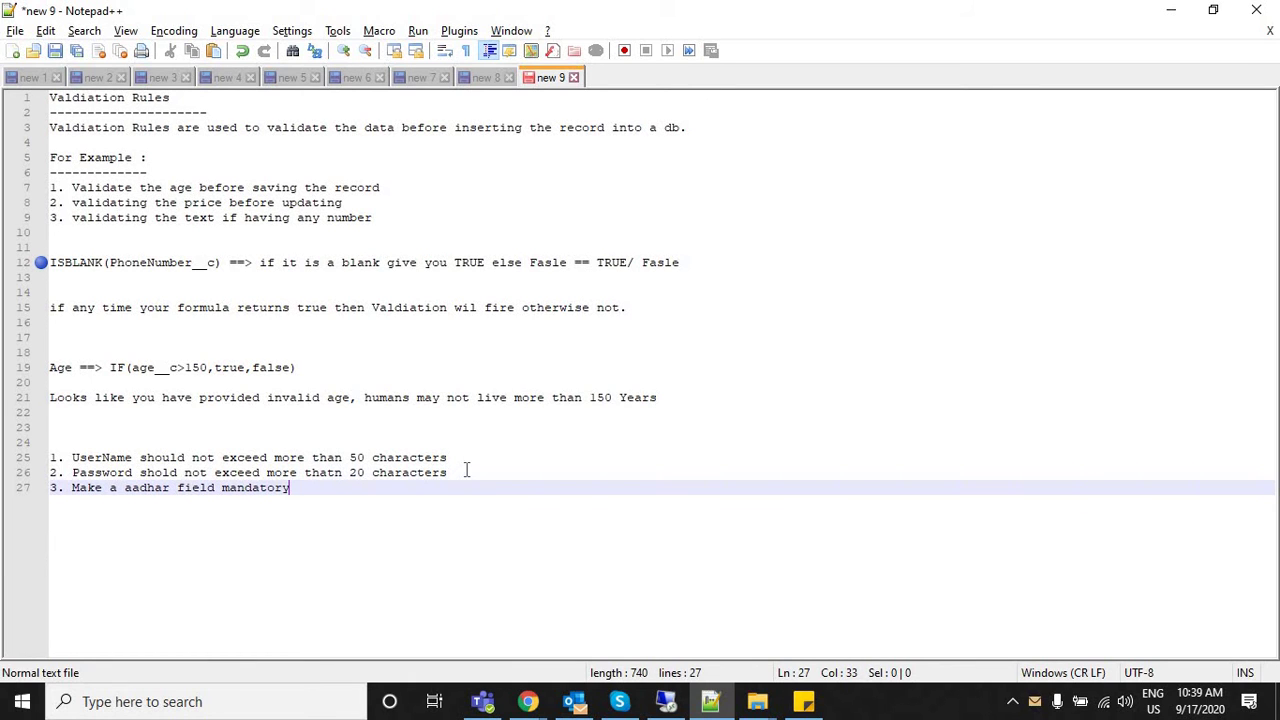
Select the three new rule lines, then return to the Salesforce customer record.
{"action": "left_click", "coordinate": [165, 457], "text": "shift"}
{"action": "key", "text": "shift+Home"}
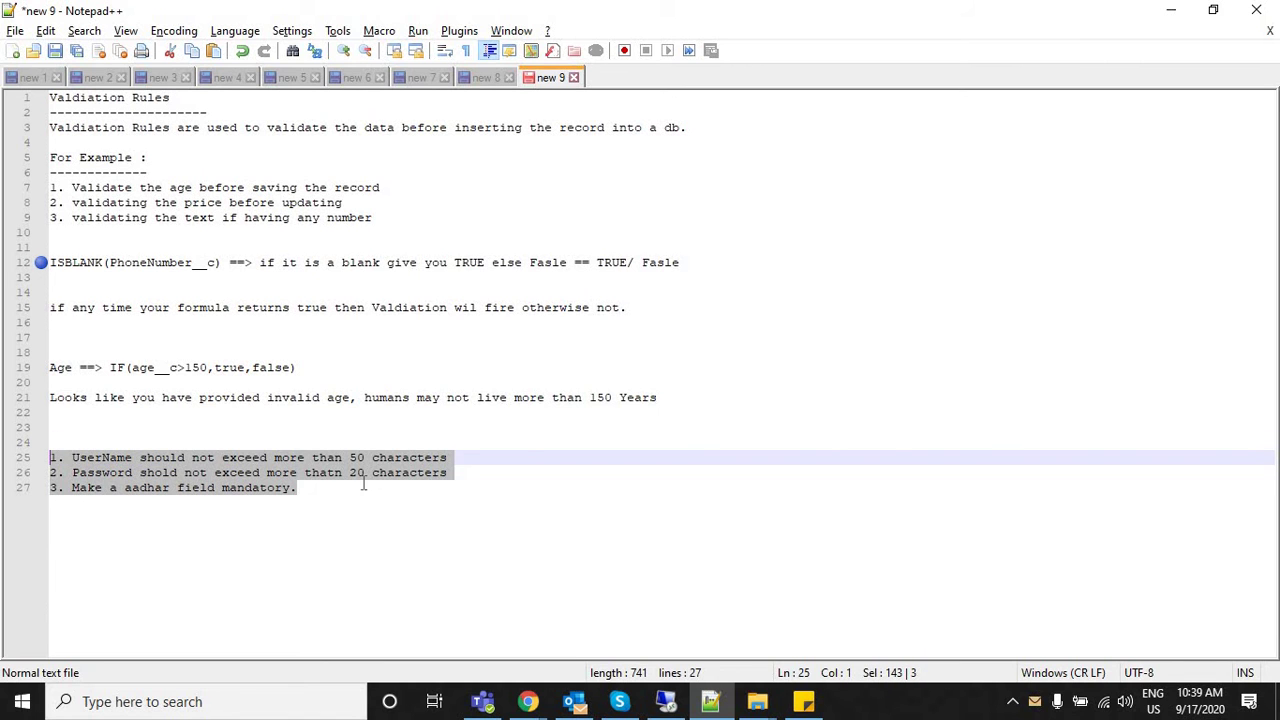
{"action": "left_click", "coordinate": [363, 487]}
{"action": "key", "text": "alt+Tab"}
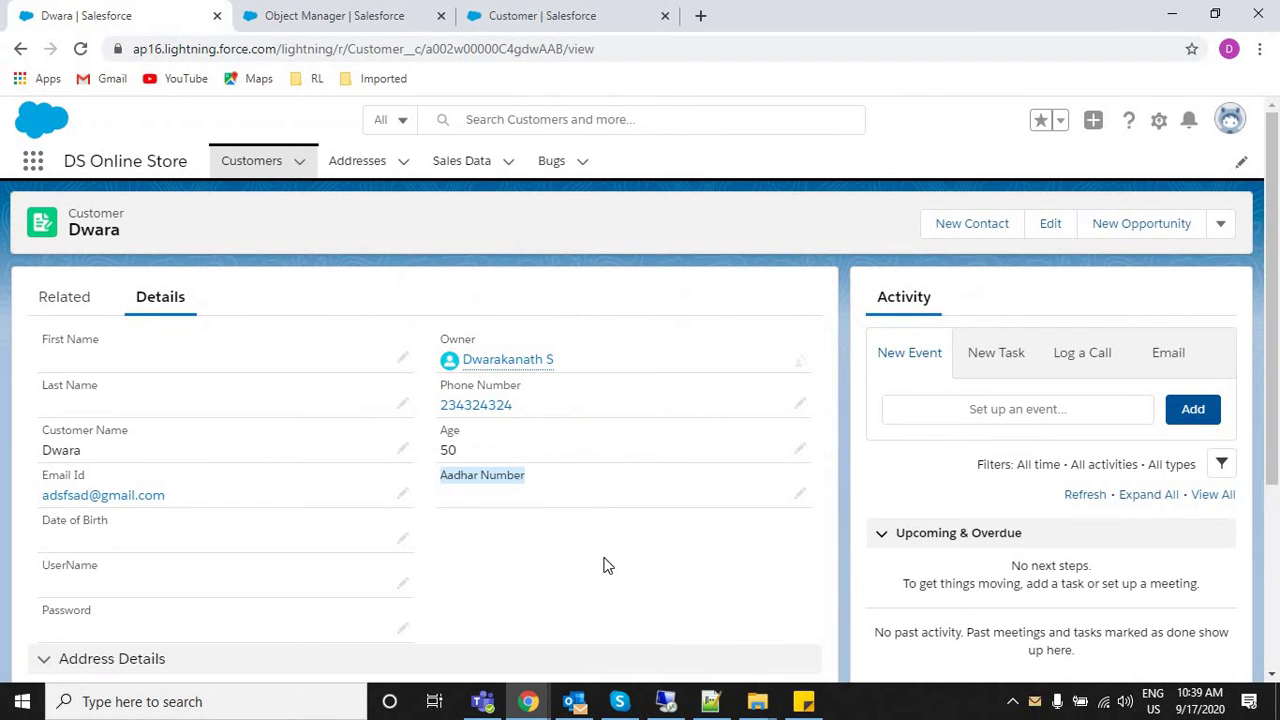
After an accidental Back, close the New Customer form and reopen the customer record.
{"action": "scroll", "coordinate": [1263, 302], "scroll_direction": "down", "scroll_amount": 2}
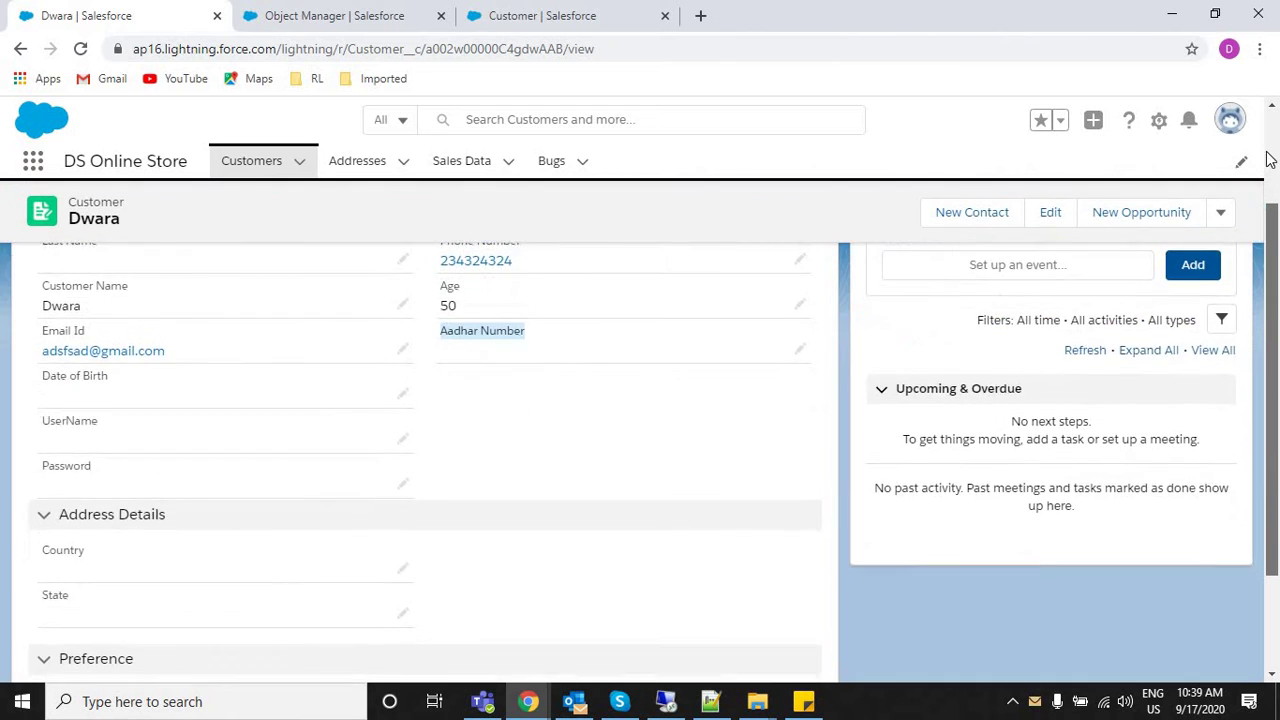
{"action": "scroll", "coordinate": [658, 437], "scroll_direction": "up", "scroll_amount": 2}
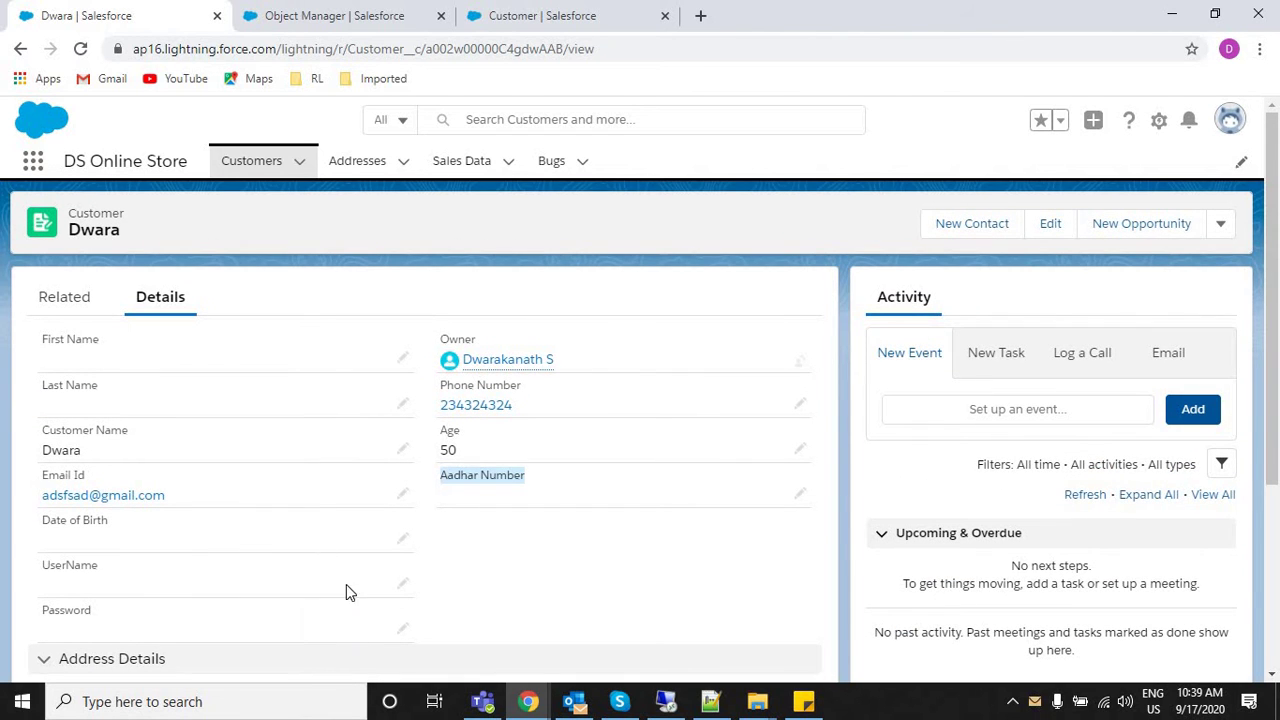
{"action": "left_click", "coordinate": [403, 627]}
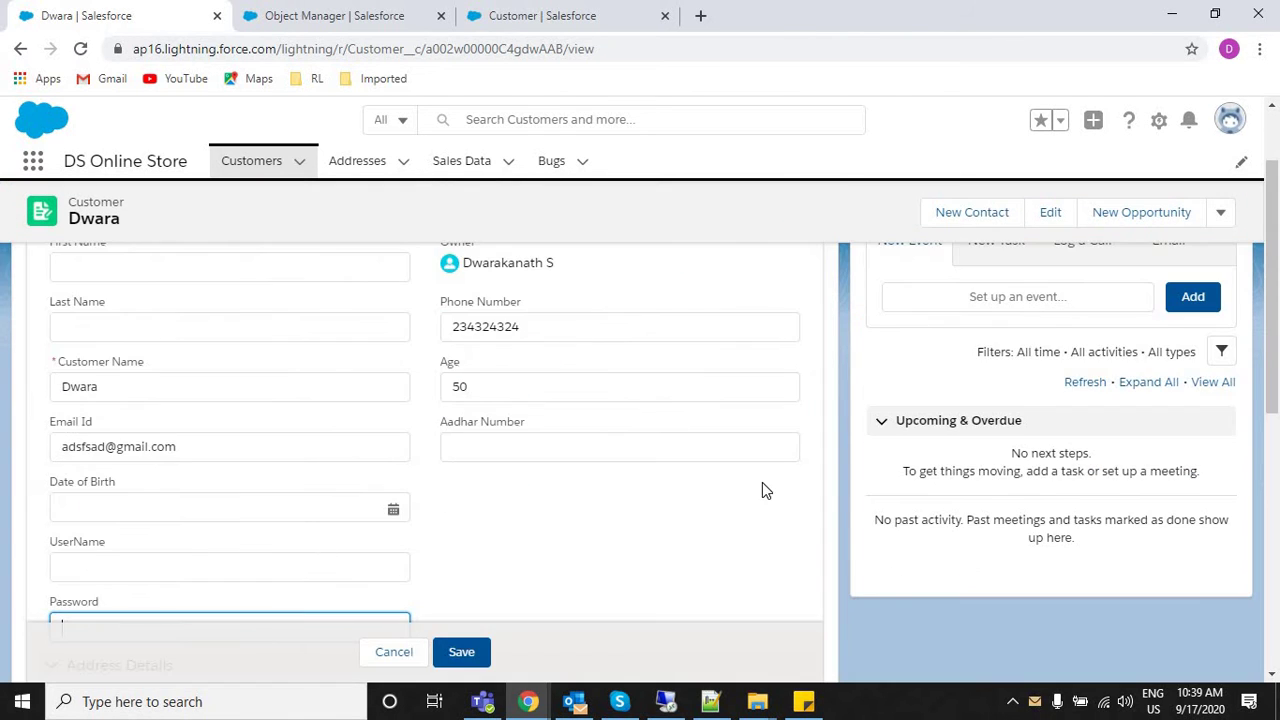
{"action": "scroll", "coordinate": [362, 422], "scroll_direction": "down", "scroll_amount": 2}
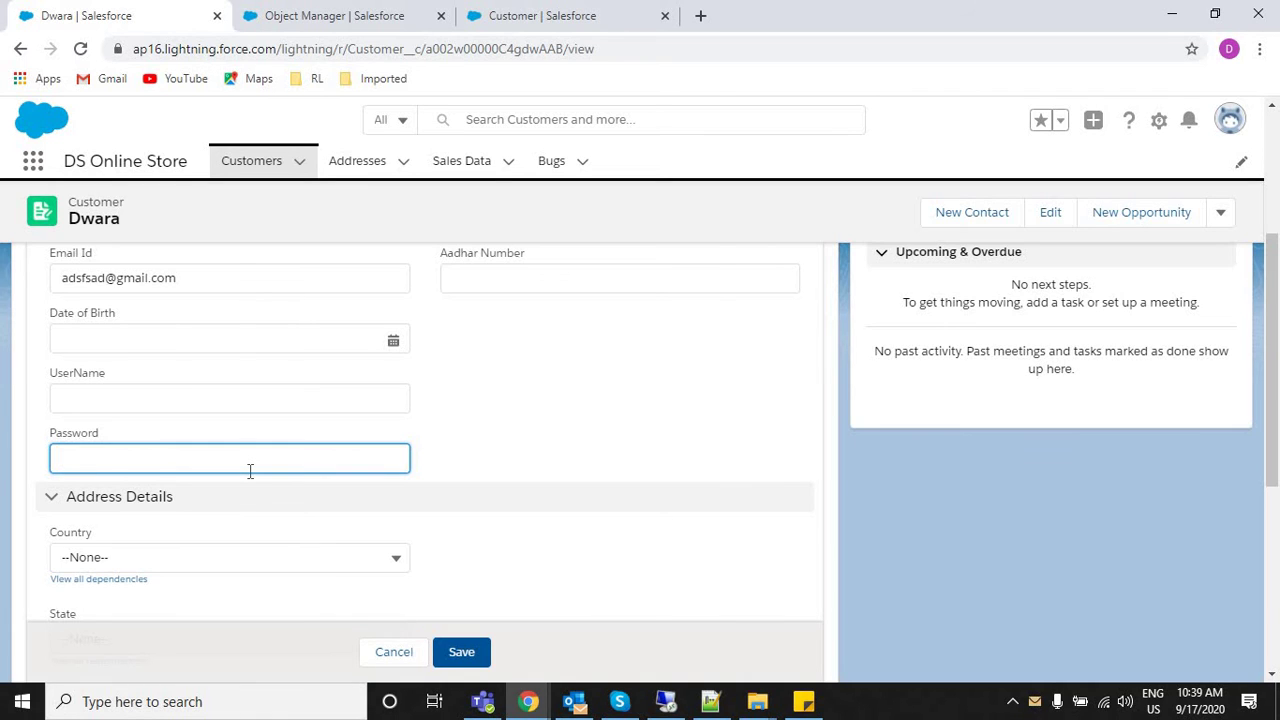
{"action": "left_click", "coordinate": [20, 50]}
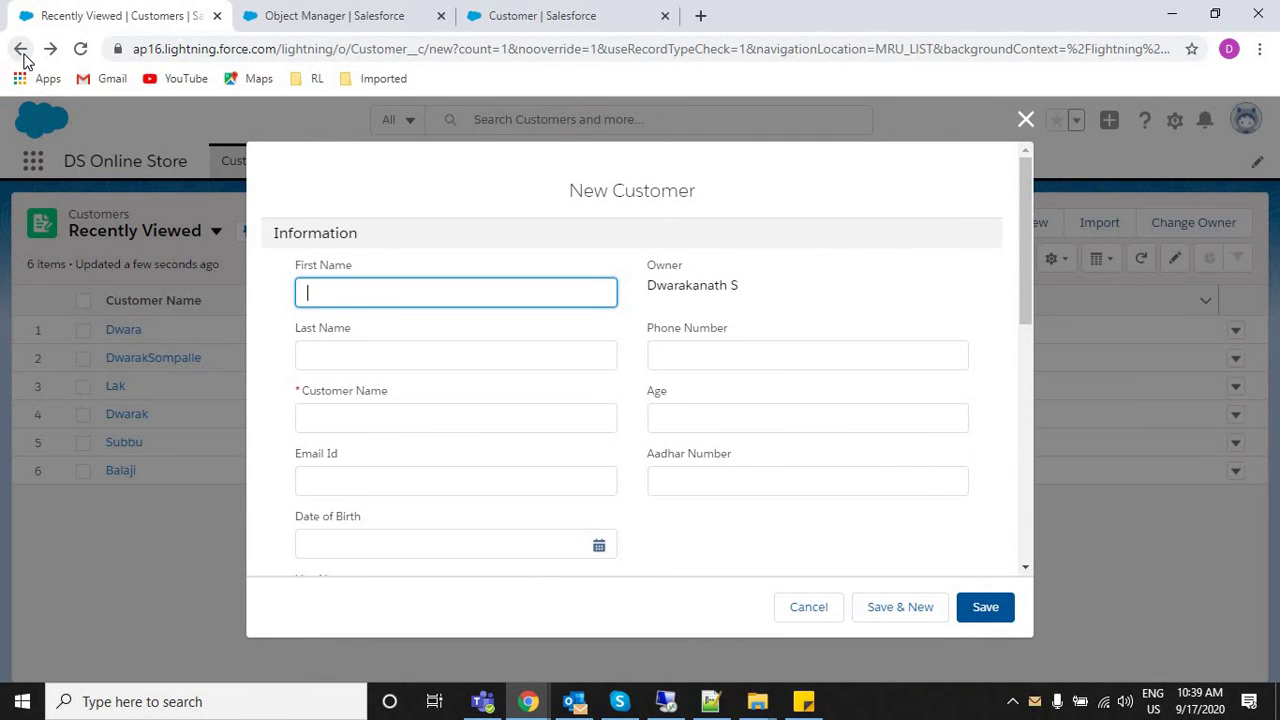
{"action": "left_click", "coordinate": [1025, 120]}
{"action": "left_click", "coordinate": [118, 331]}
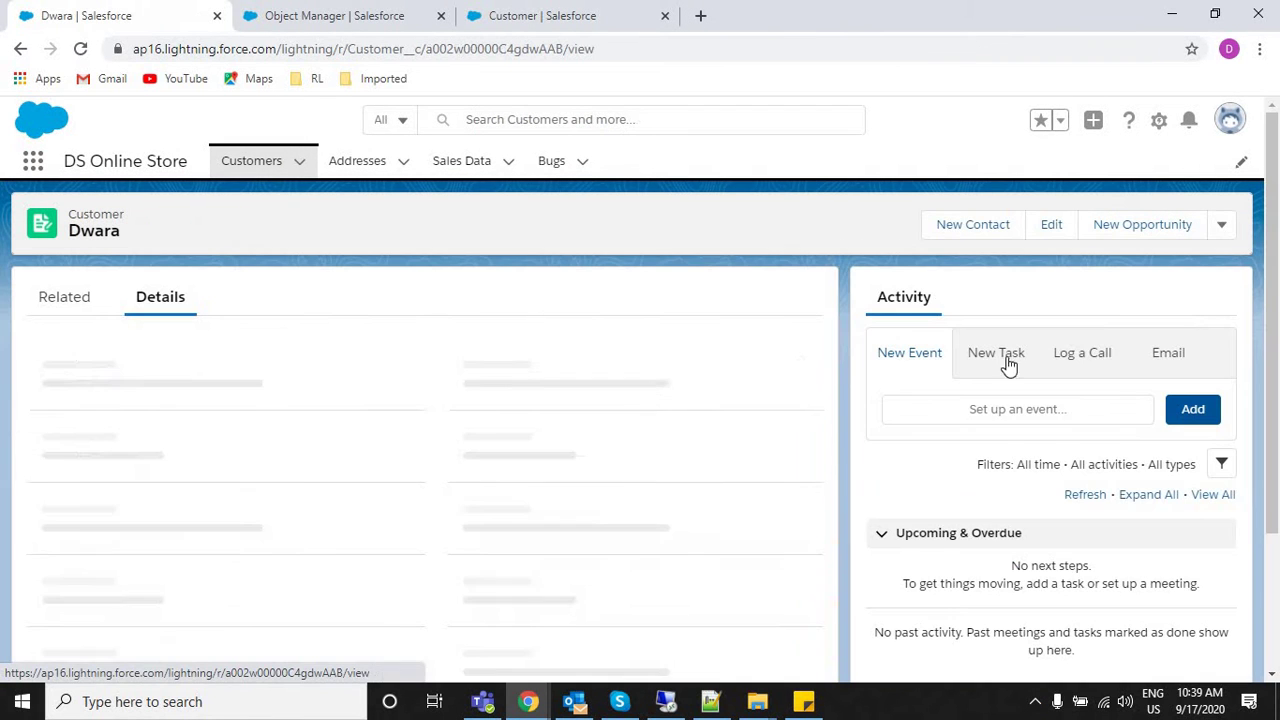
Enter and save a password on the record, which now displays masked.
{"action": "left_click", "coordinate": [402, 631]}
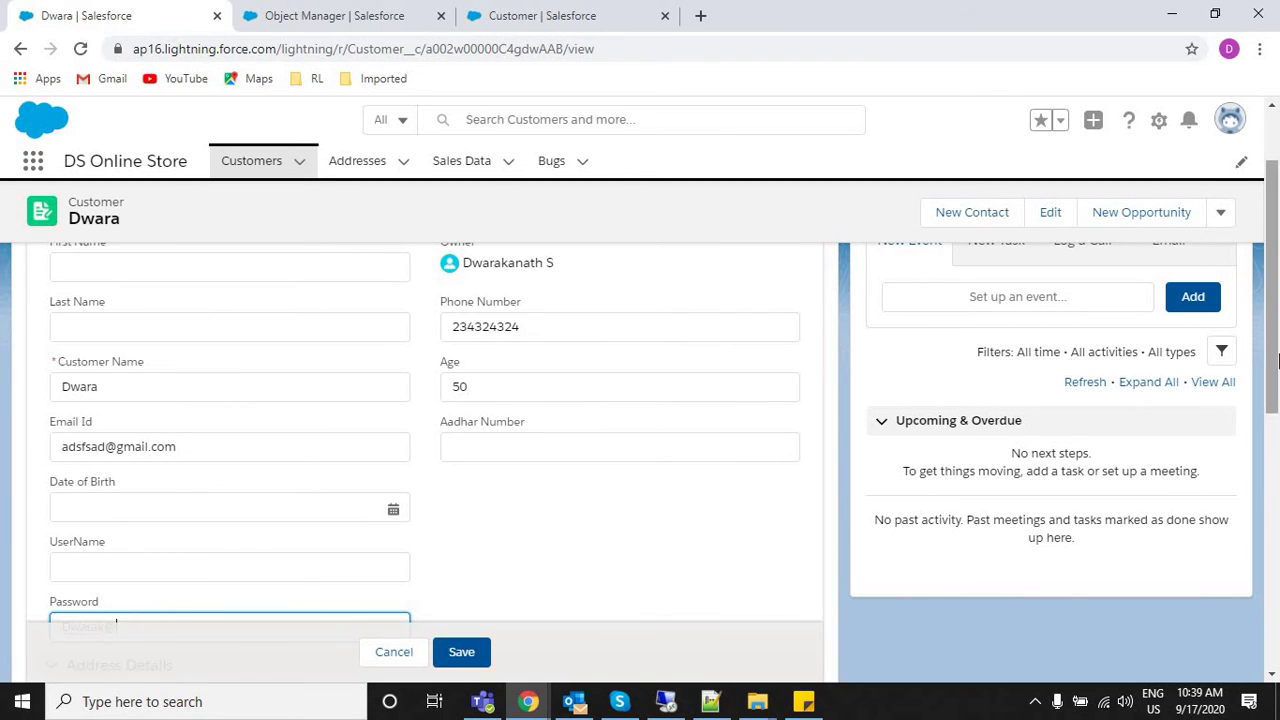
{"action": "scroll", "coordinate": [357, 403], "scroll_direction": "down", "scroll_amount": 2}
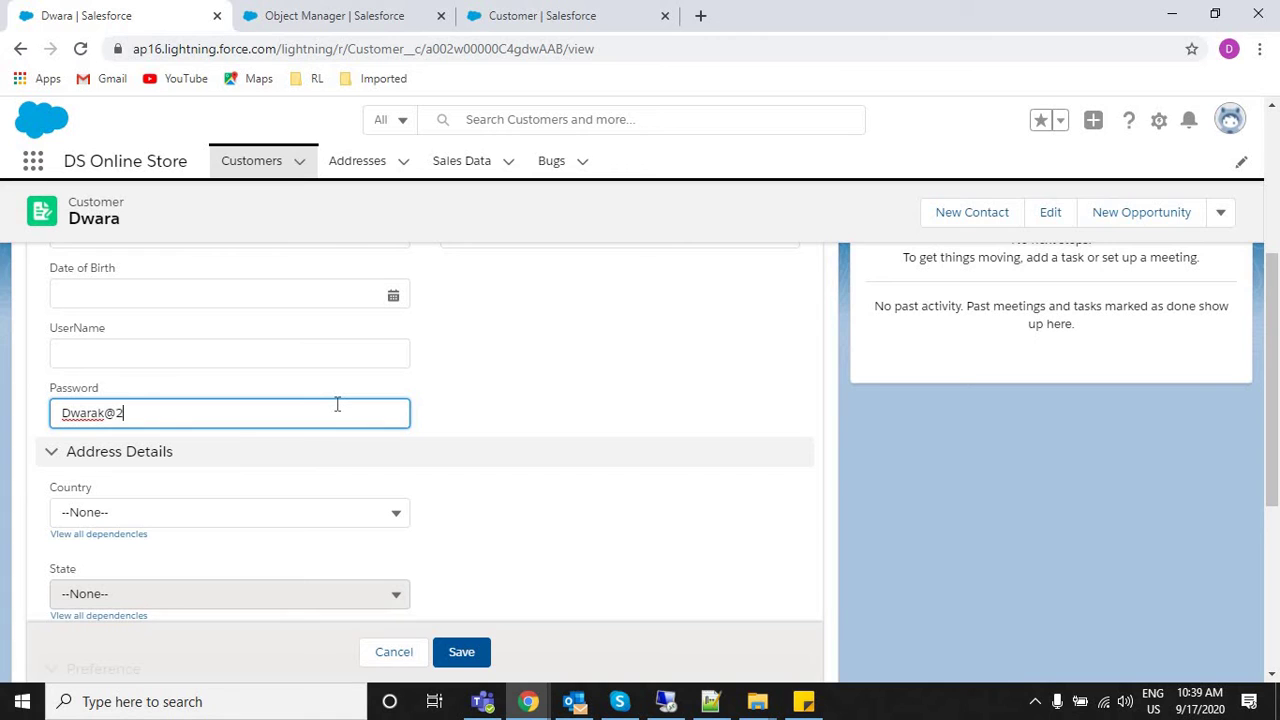
{"action": "key", "text": "BackSpace"}
{"action": "left_click", "coordinate": [459, 652]}
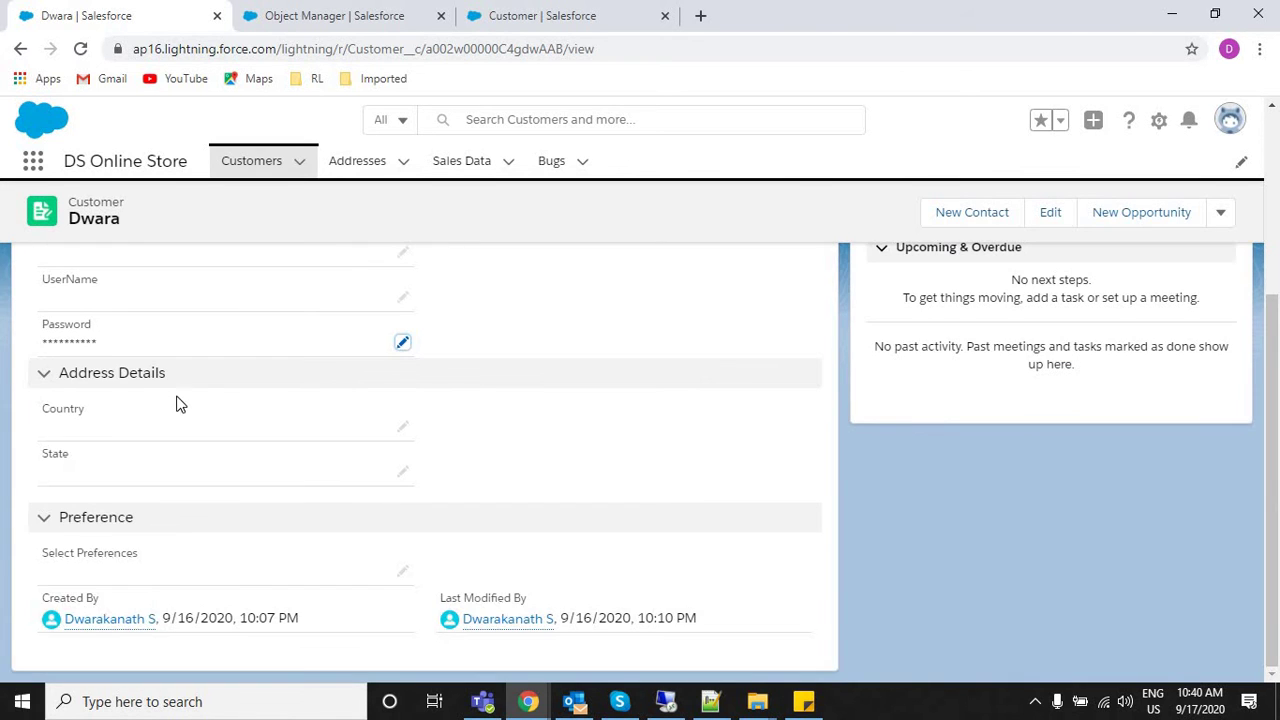
{"action": "left_click_drag", "start_coordinate": [36, 345], "coordinate": [114, 352]}
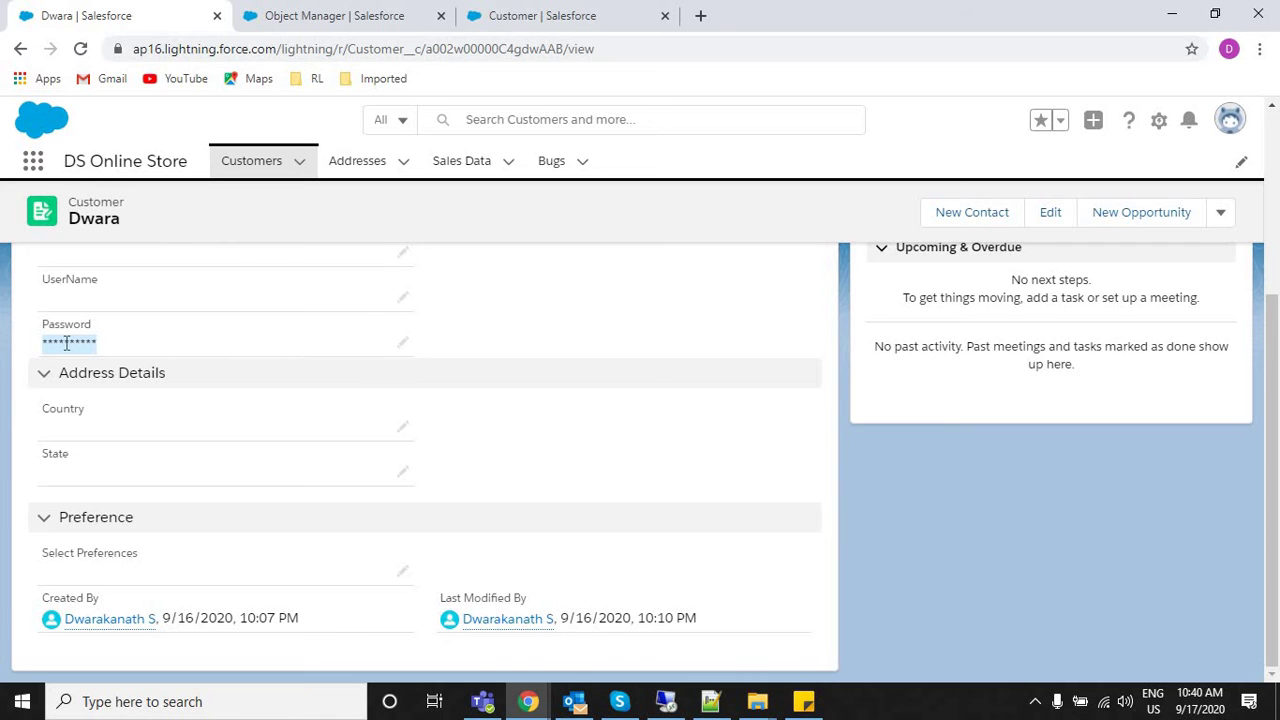
Find the Customer object's Password field via 'pass' and view its Text (Encrypted) type.
{"action": "left_click", "coordinate": [400, 12]}
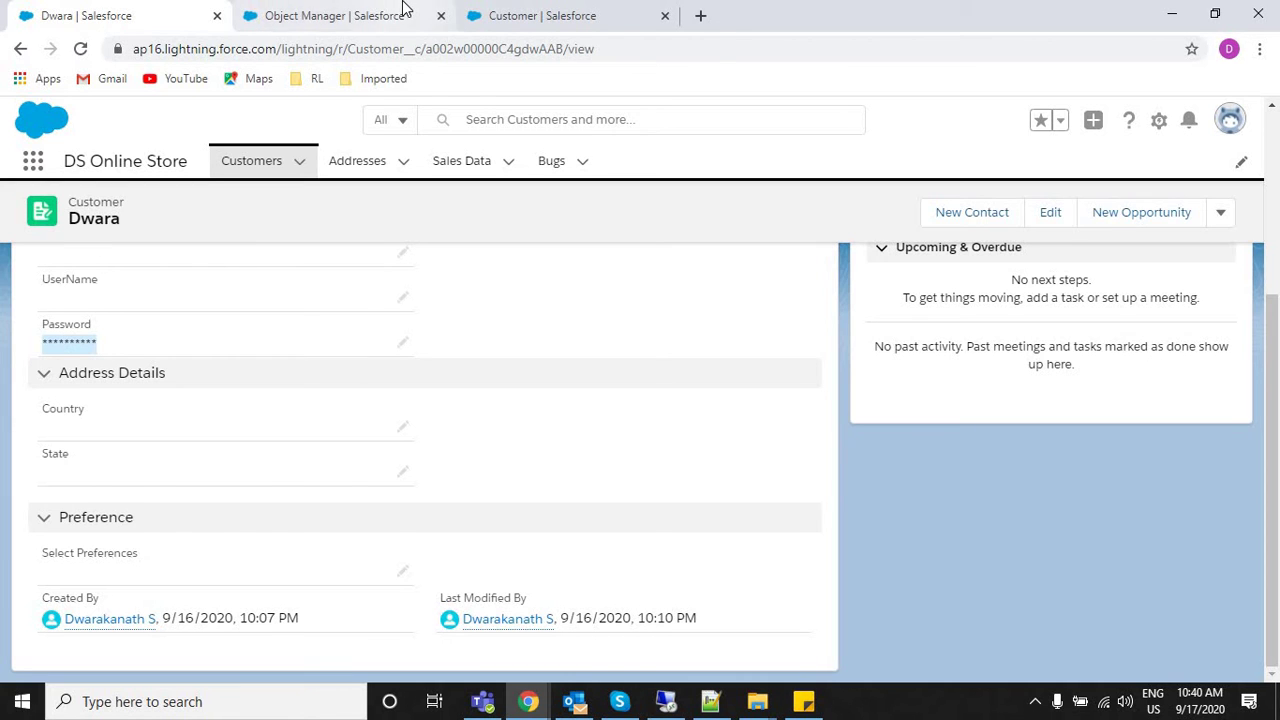
{"action": "left_click", "coordinate": [600, 14]}
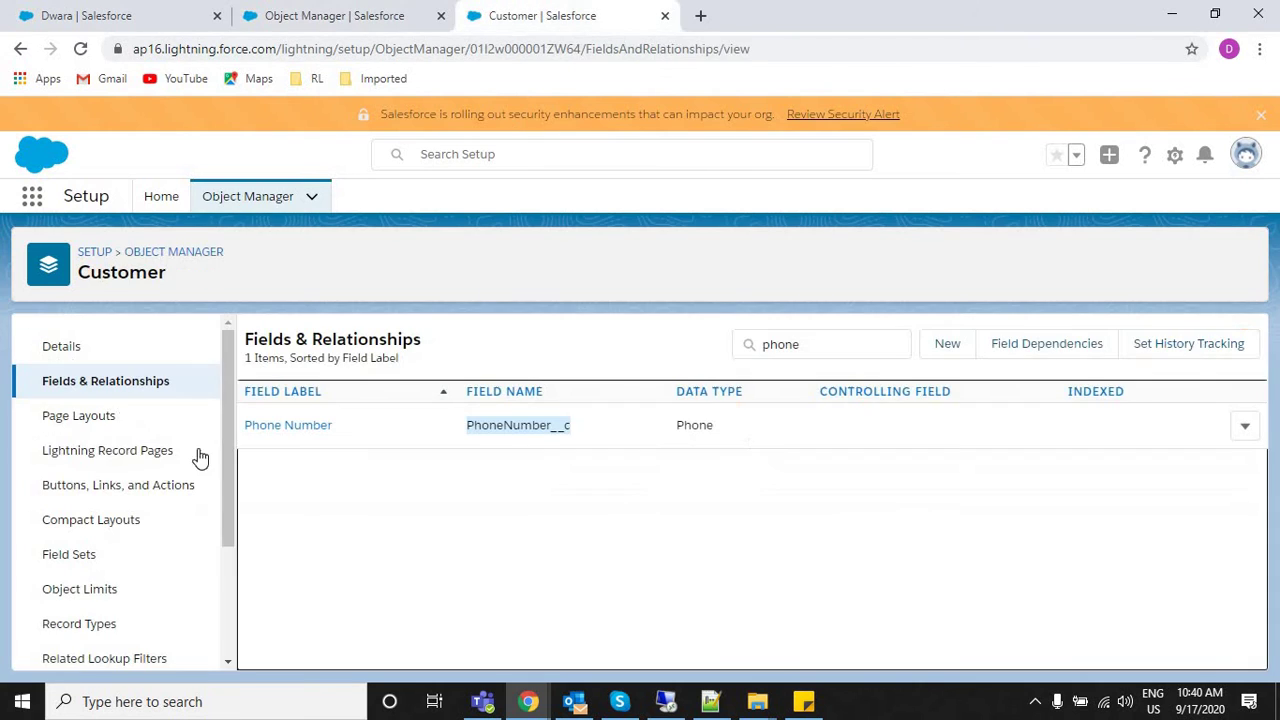
{"action": "double_click", "coordinate": [782, 344]}
{"action": "type", "text": "pass"}
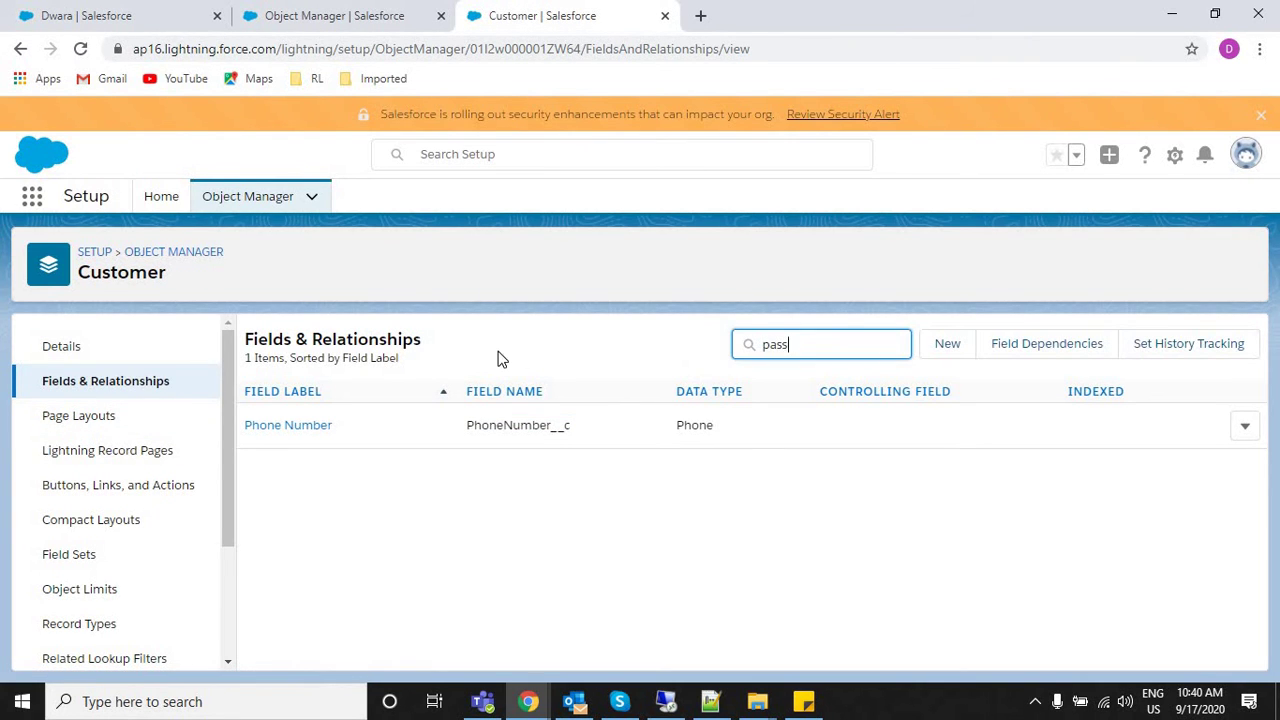
{"action": "left_click", "coordinate": [290, 427]}
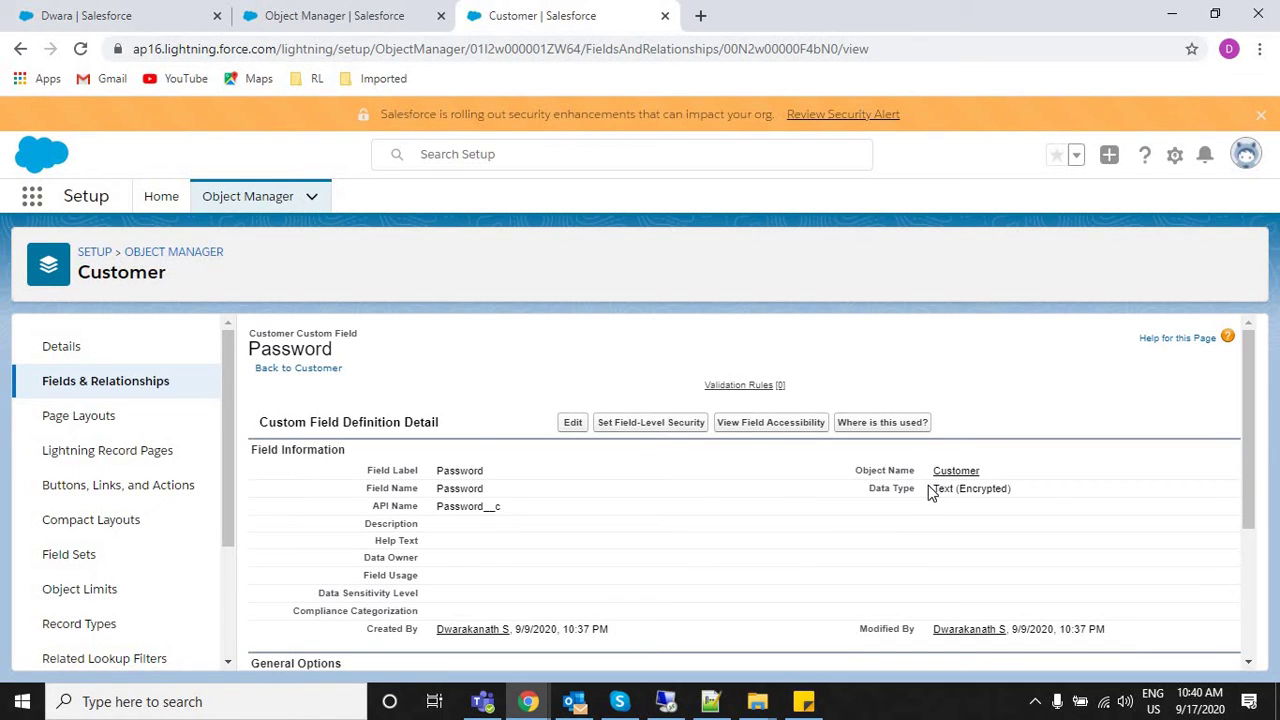
{"action": "left_click_drag", "start_coordinate": [1041, 492], "coordinate": [930, 488]}
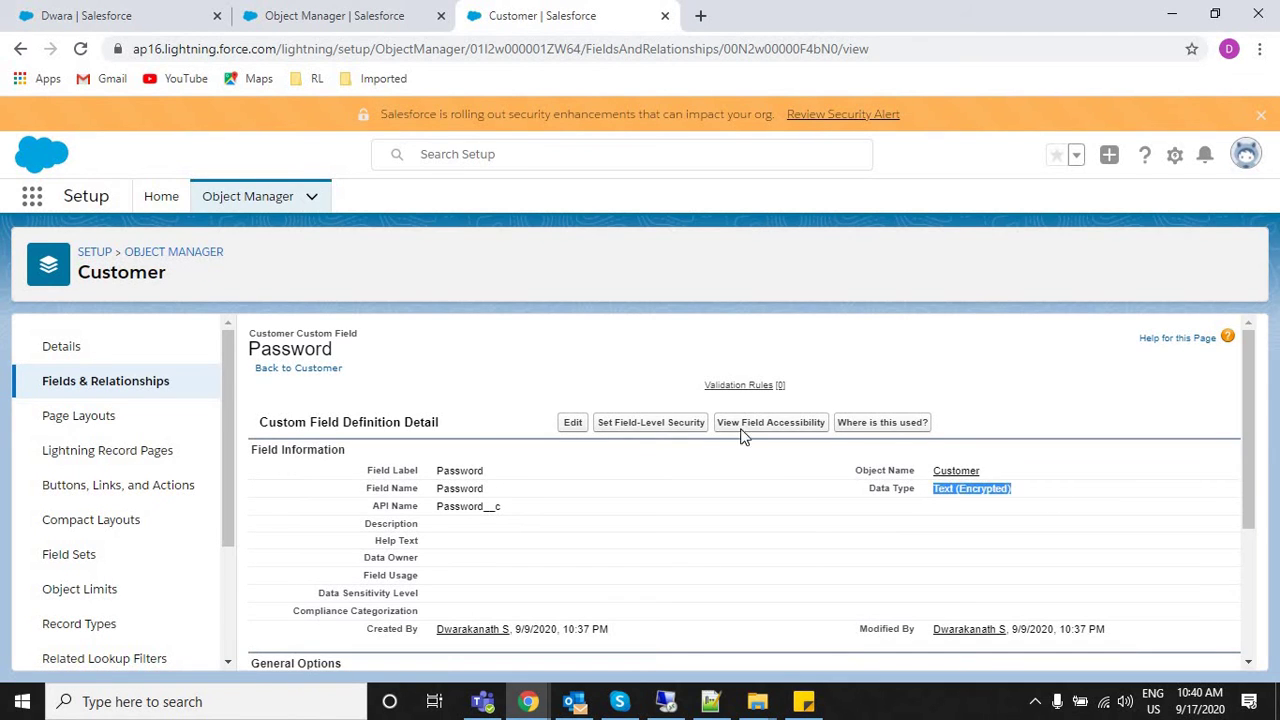
Try mask character X with Mask All Characters on Password, then cancel the edit.
{"action": "left_click", "coordinate": [573, 424]}
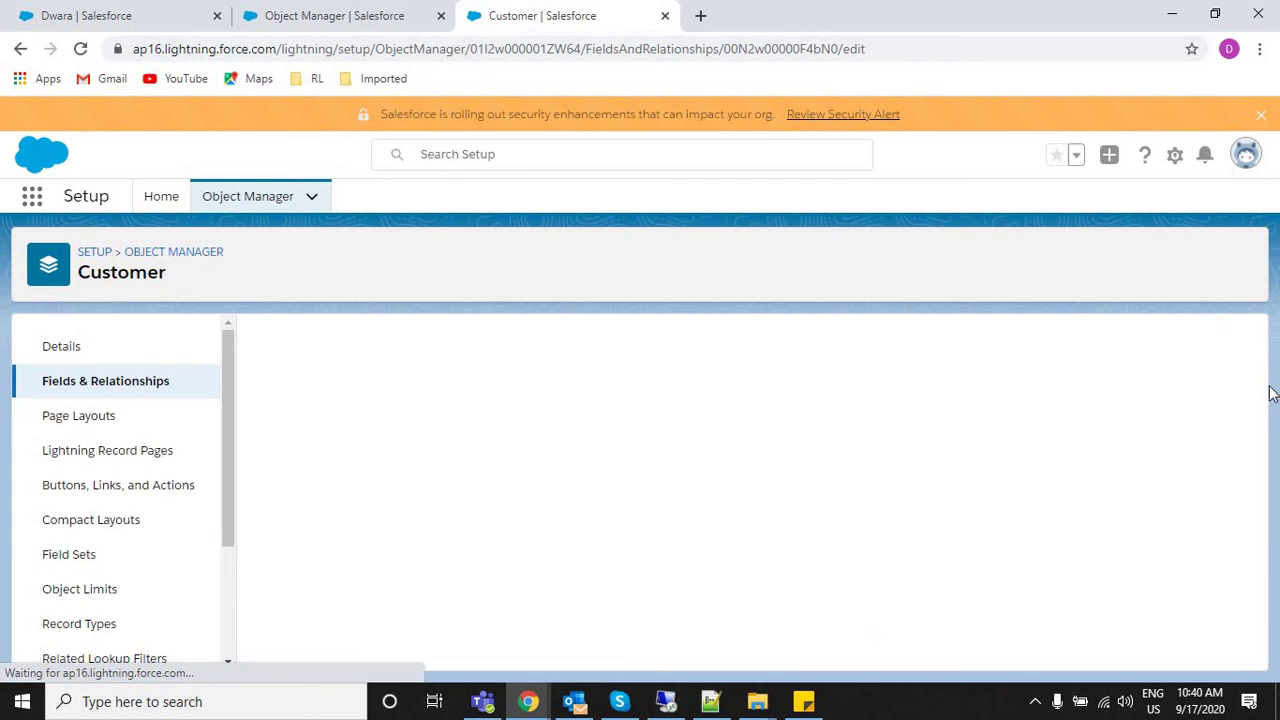
{"action": "left_click", "coordinate": [1246, 531]}
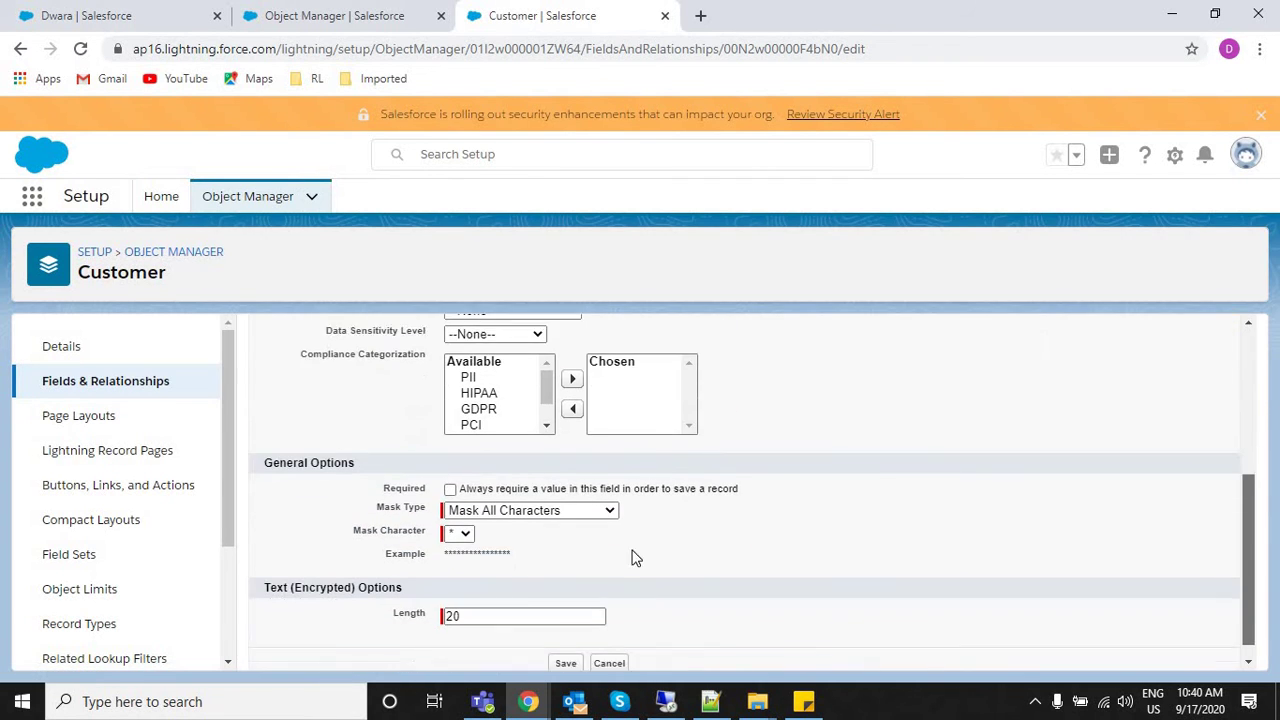
{"action": "left_click", "coordinate": [460, 516]}
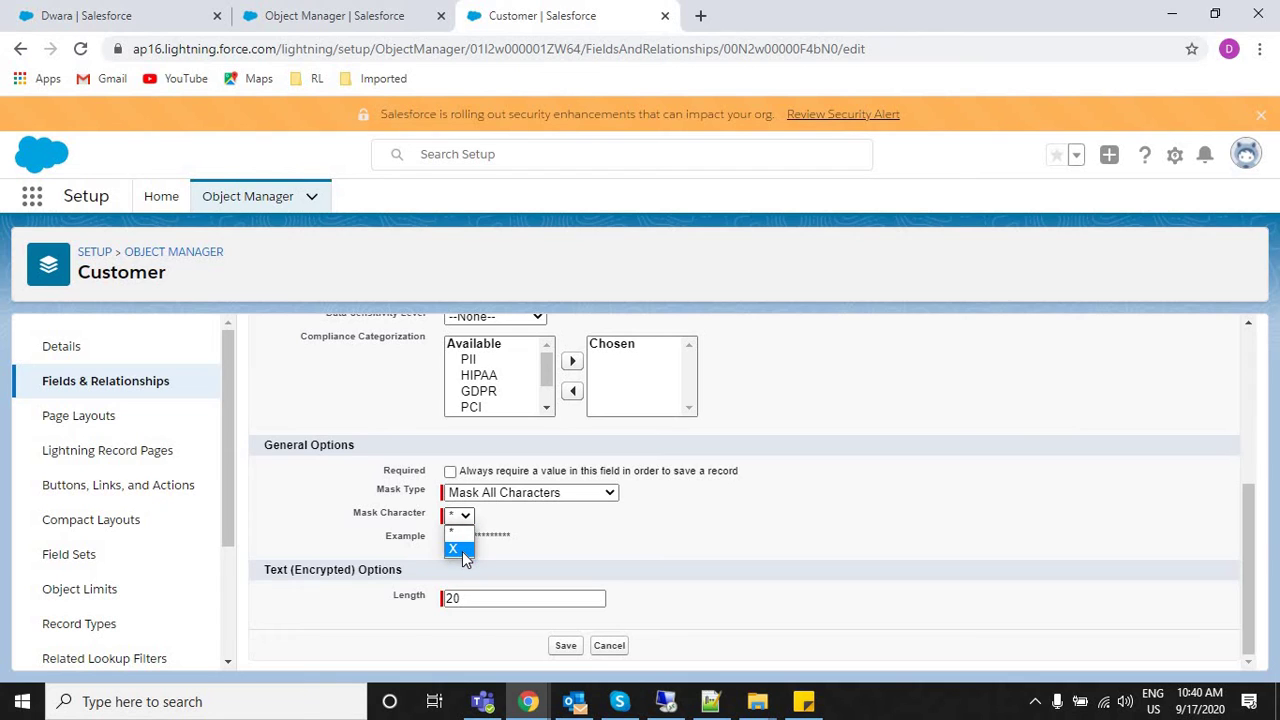
{"action": "left_click", "coordinate": [462, 551]}
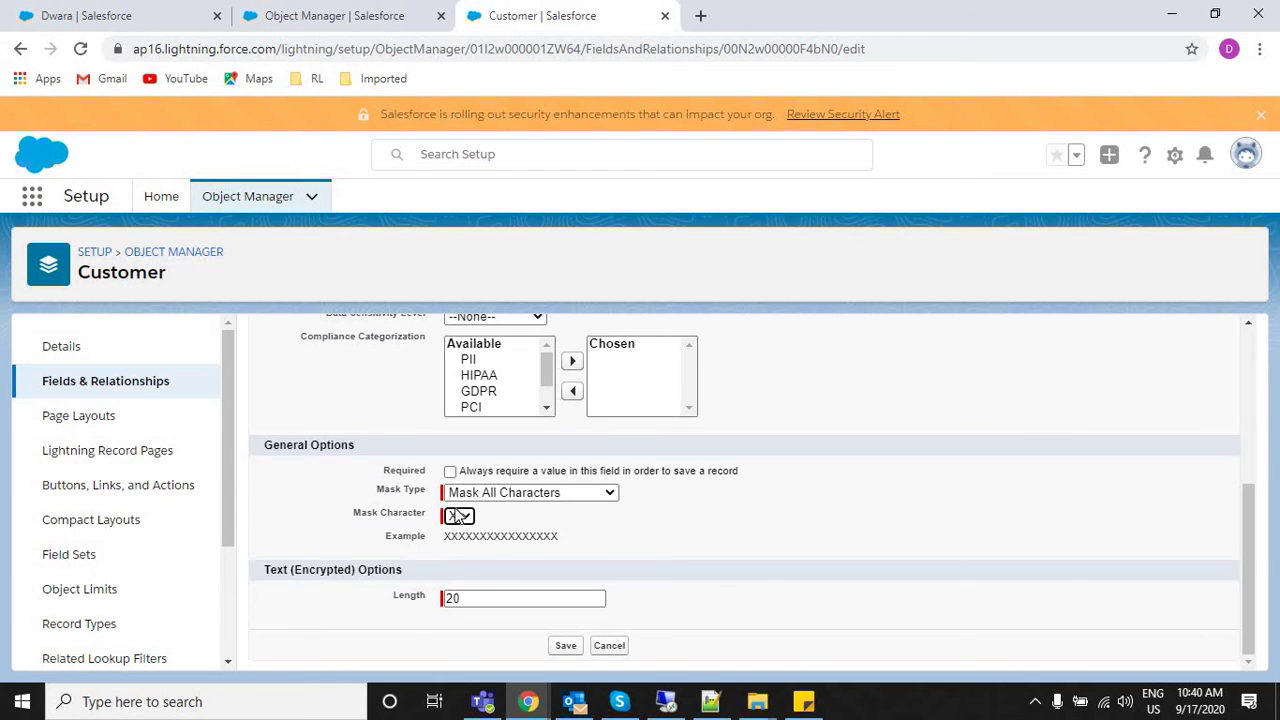
{"action": "left_click", "coordinate": [455, 516]}
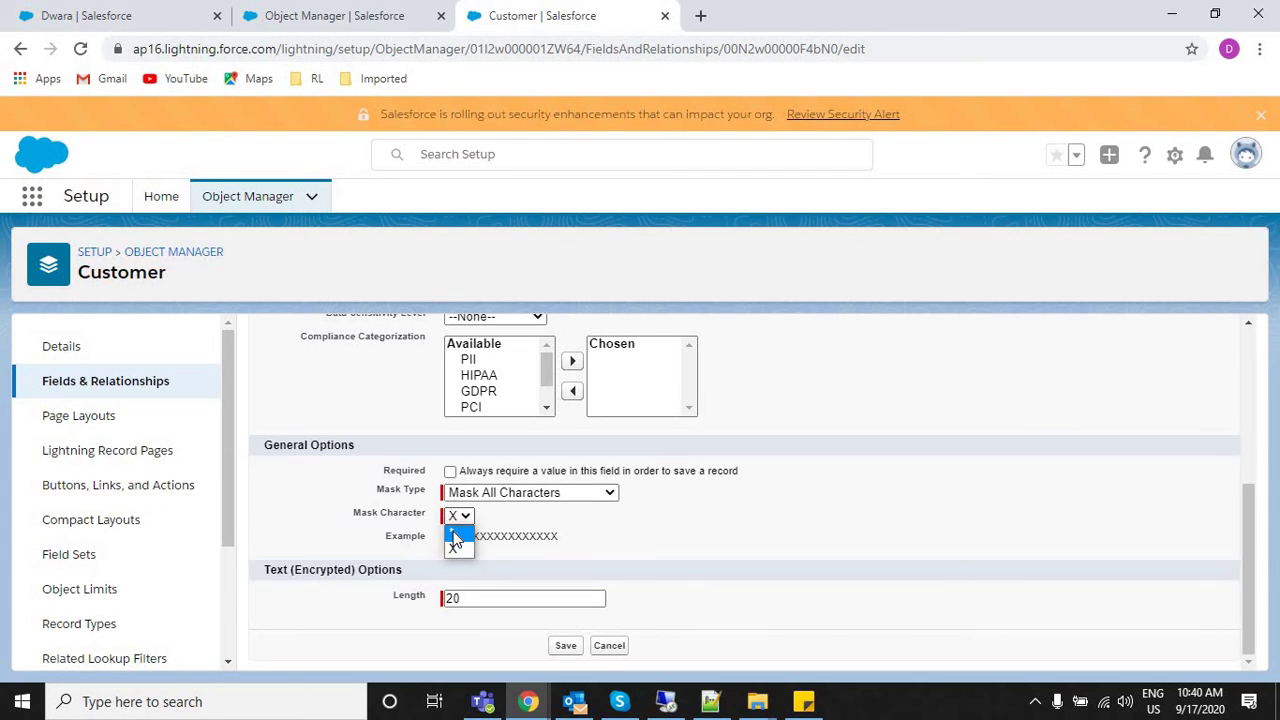
{"action": "left_click", "coordinate": [538, 496]}
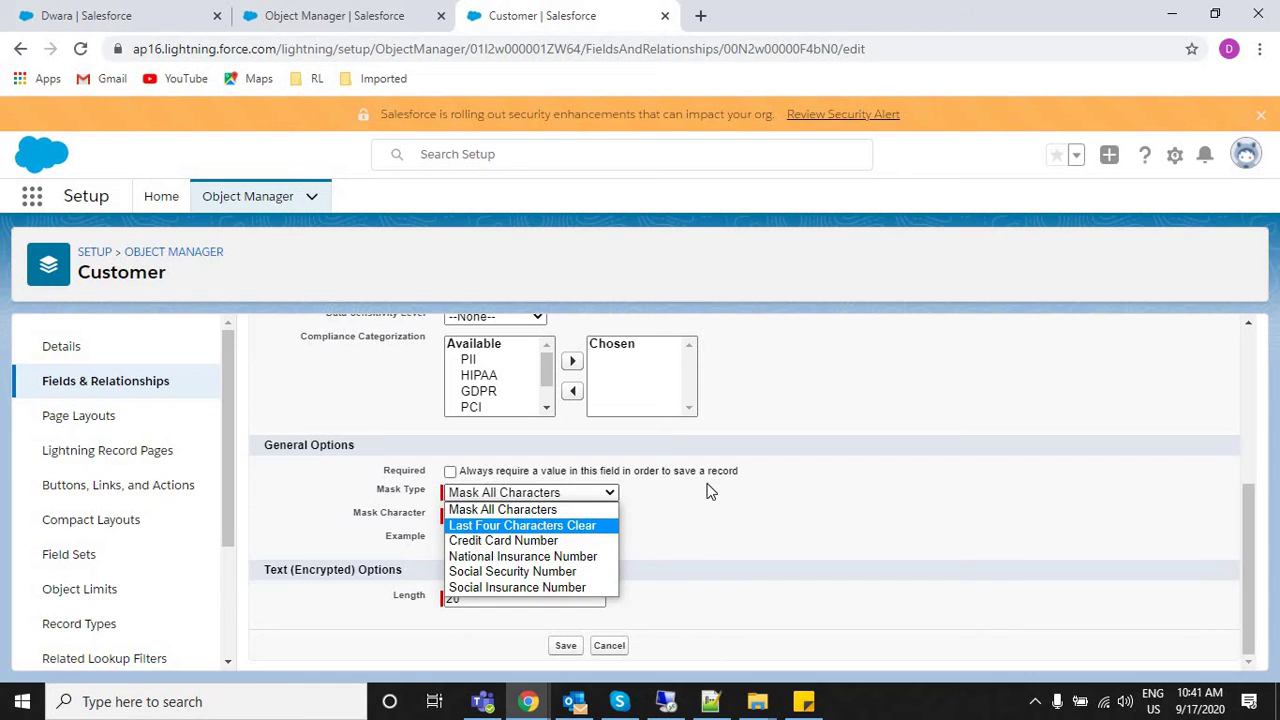
{"action": "left_click", "coordinate": [502, 509]}
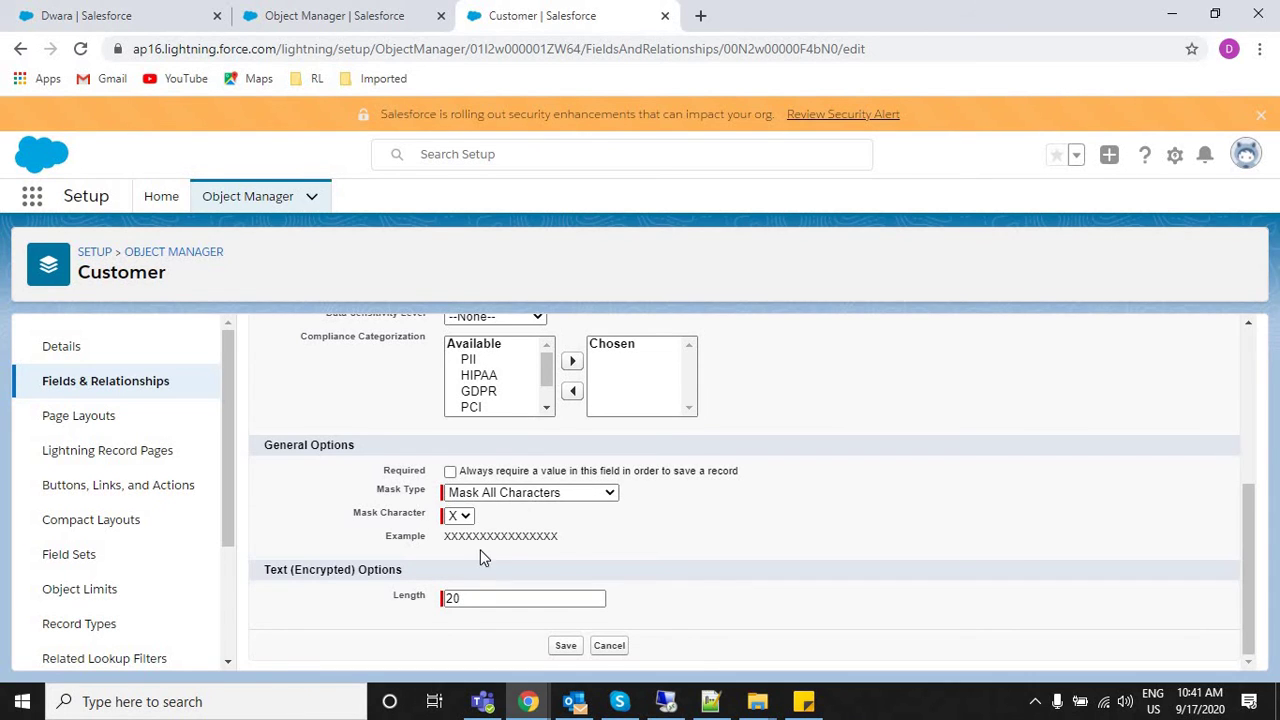
{"action": "left_click", "coordinate": [617, 645]}
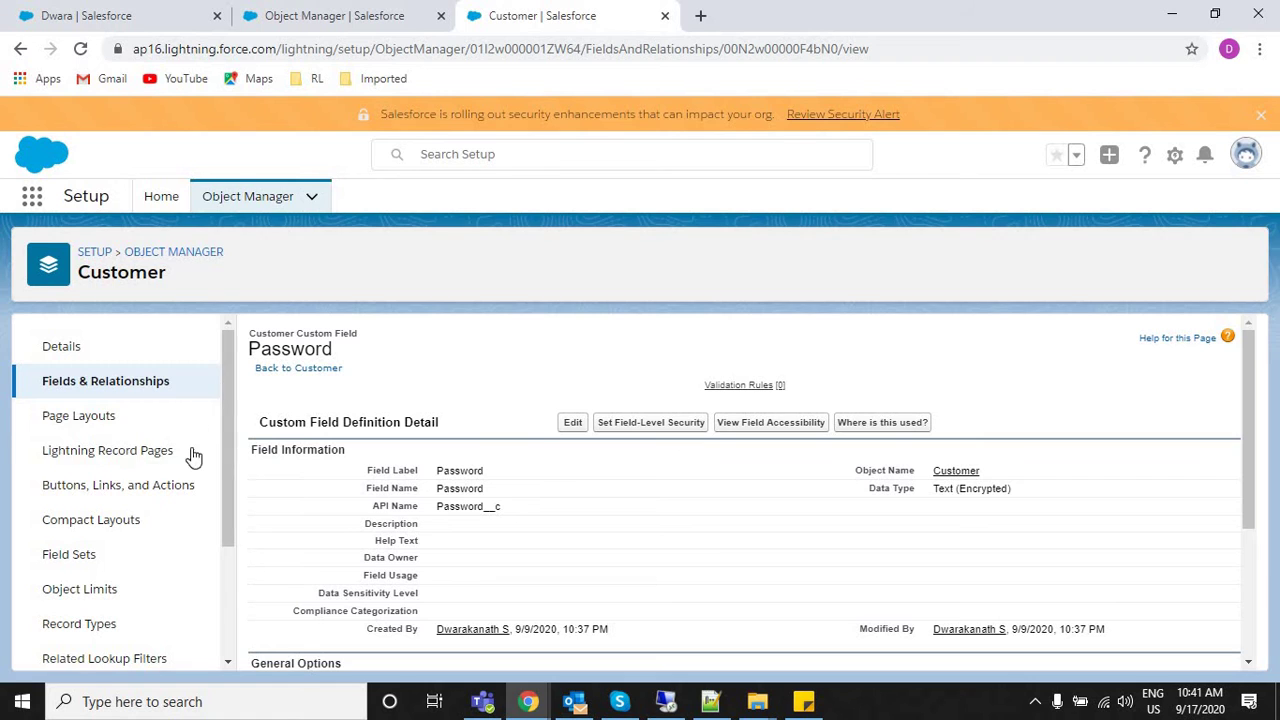
View the Customer object's Page Layouts, then return to the customer record tab.
{"action": "scroll", "coordinate": [234, 520], "scroll_direction": "down", "scroll_amount": 2}
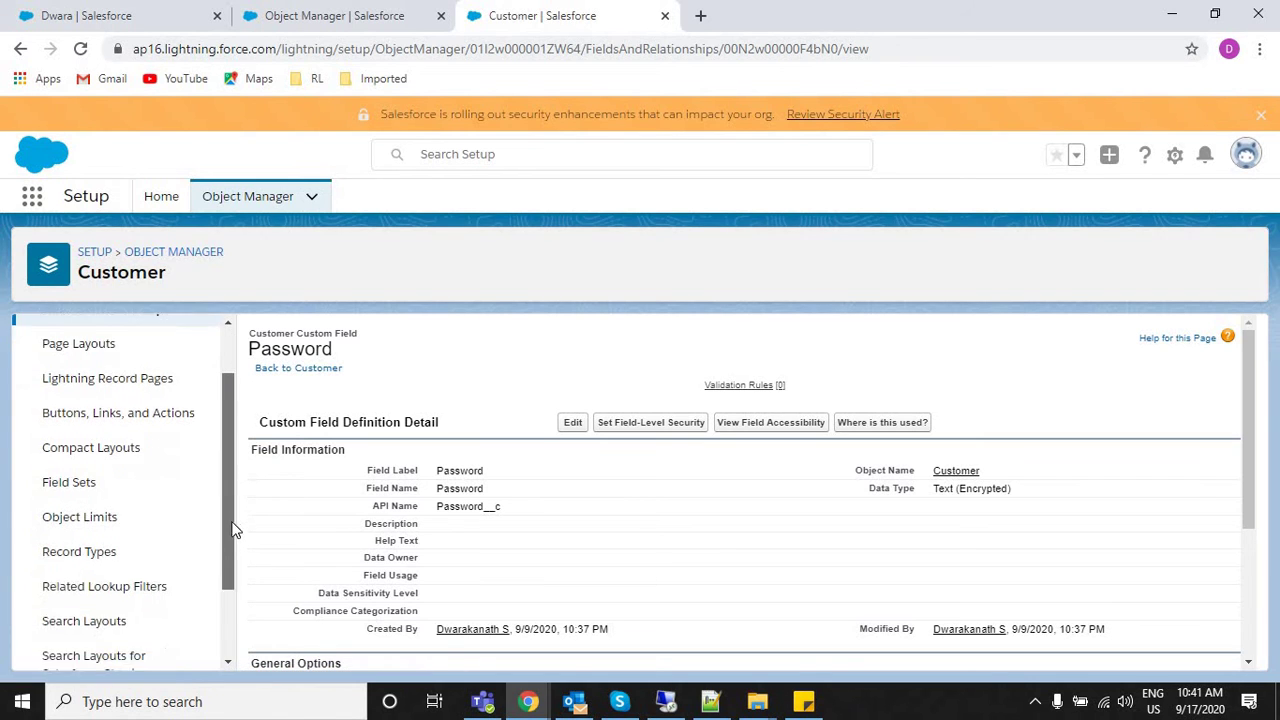
{"action": "scroll", "coordinate": [234, 590], "scroll_direction": "down", "scroll_amount": 2}
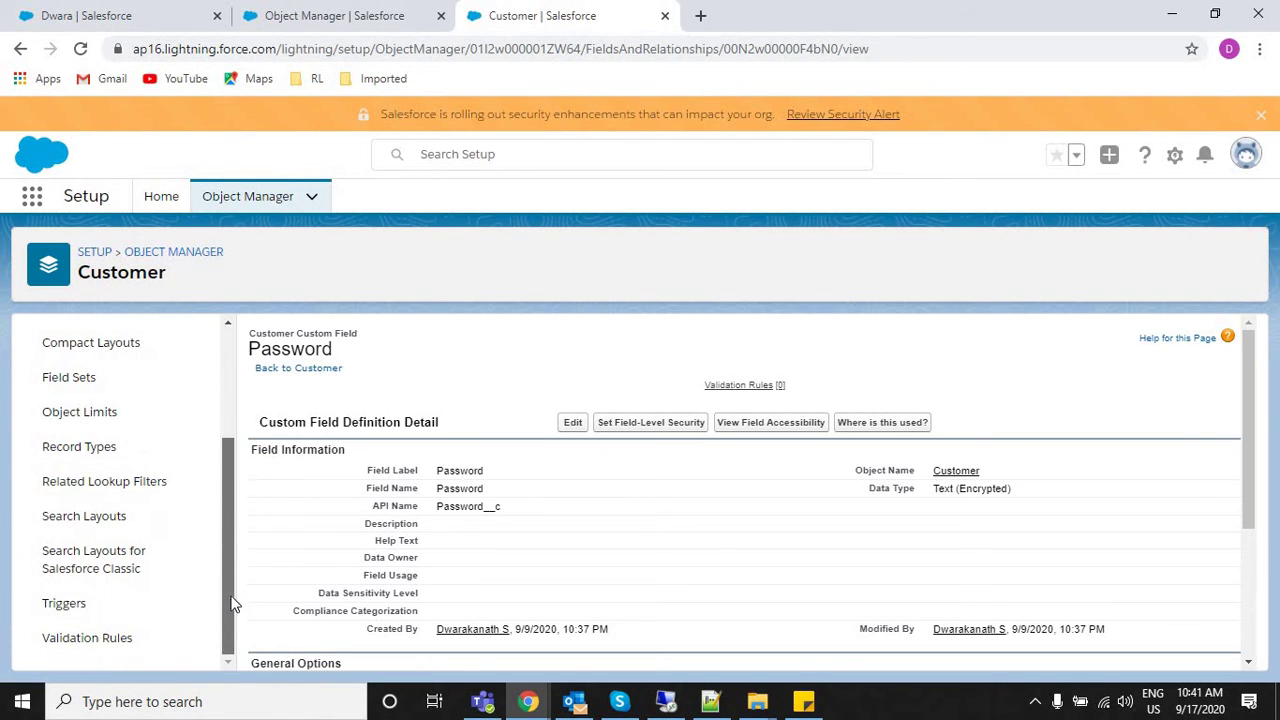
{"action": "scroll", "coordinate": [228, 435], "scroll_direction": "up", "scroll_amount": 2}
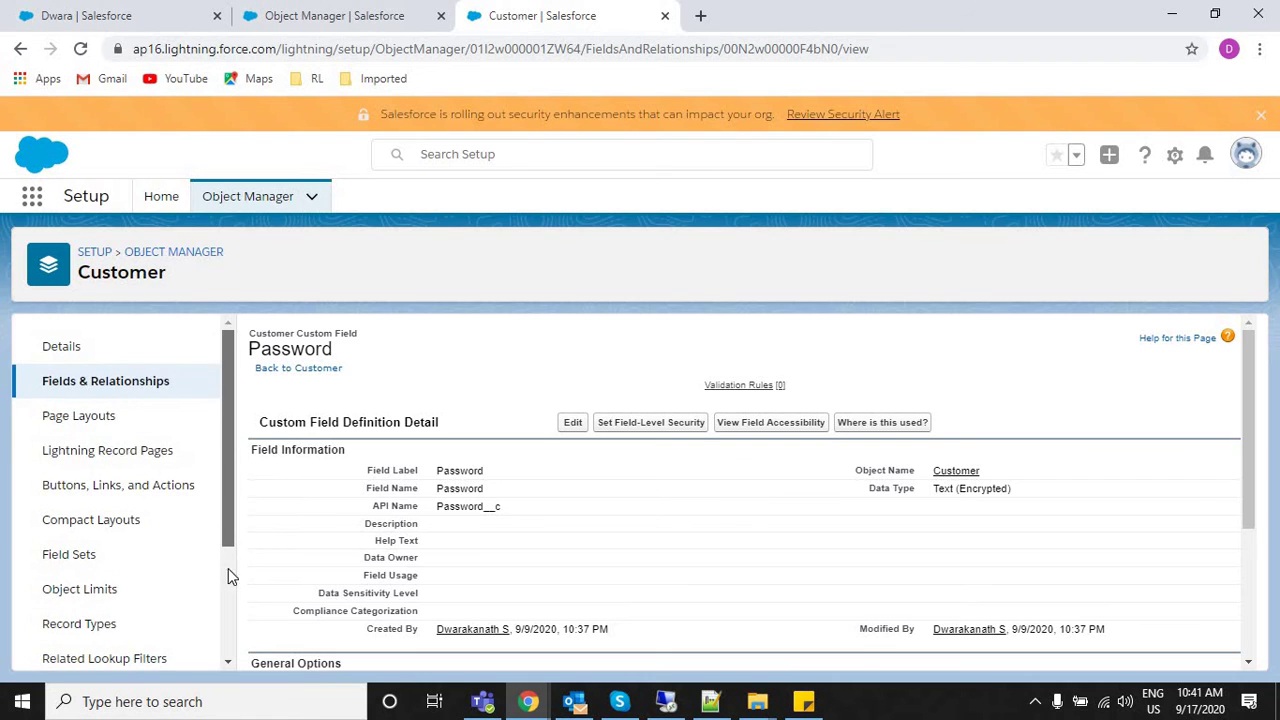
{"action": "scroll", "coordinate": [228, 568], "scroll_direction": "down", "scroll_amount": 2}
{"action": "left_click_drag", "start_coordinate": [232, 590], "coordinate": [239, 282]}
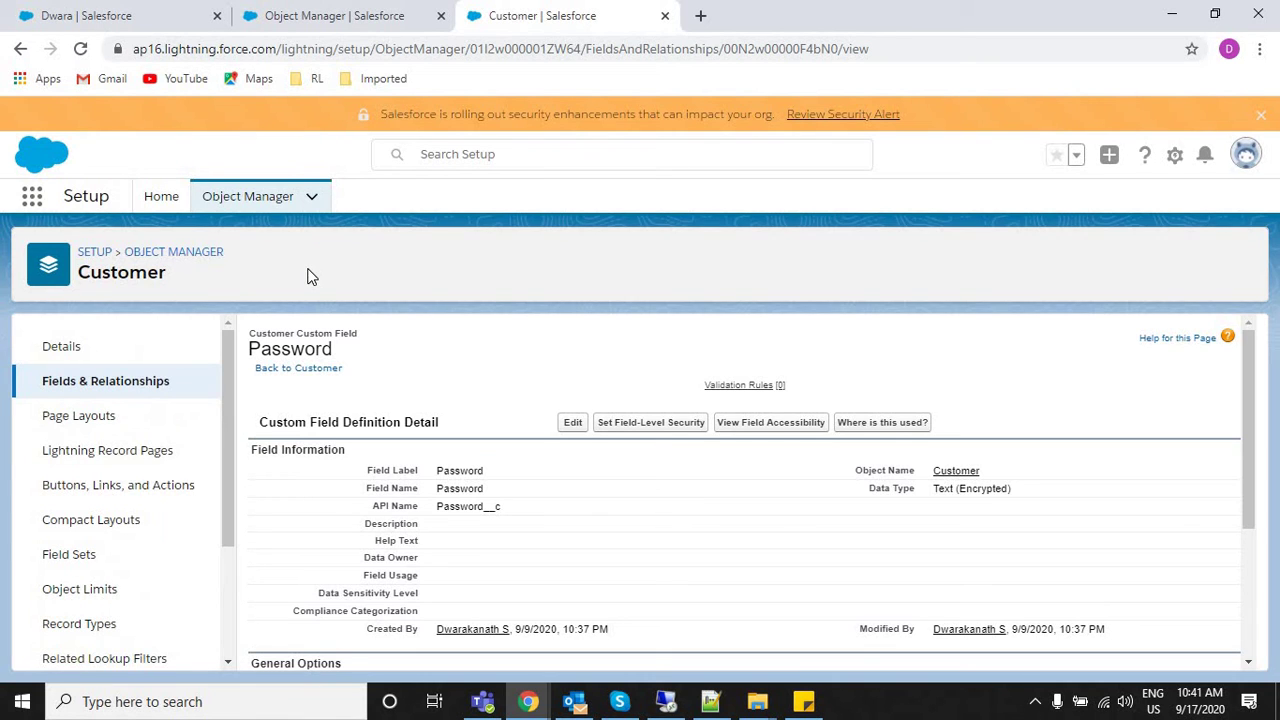
{"action": "left_click", "coordinate": [82, 418]}
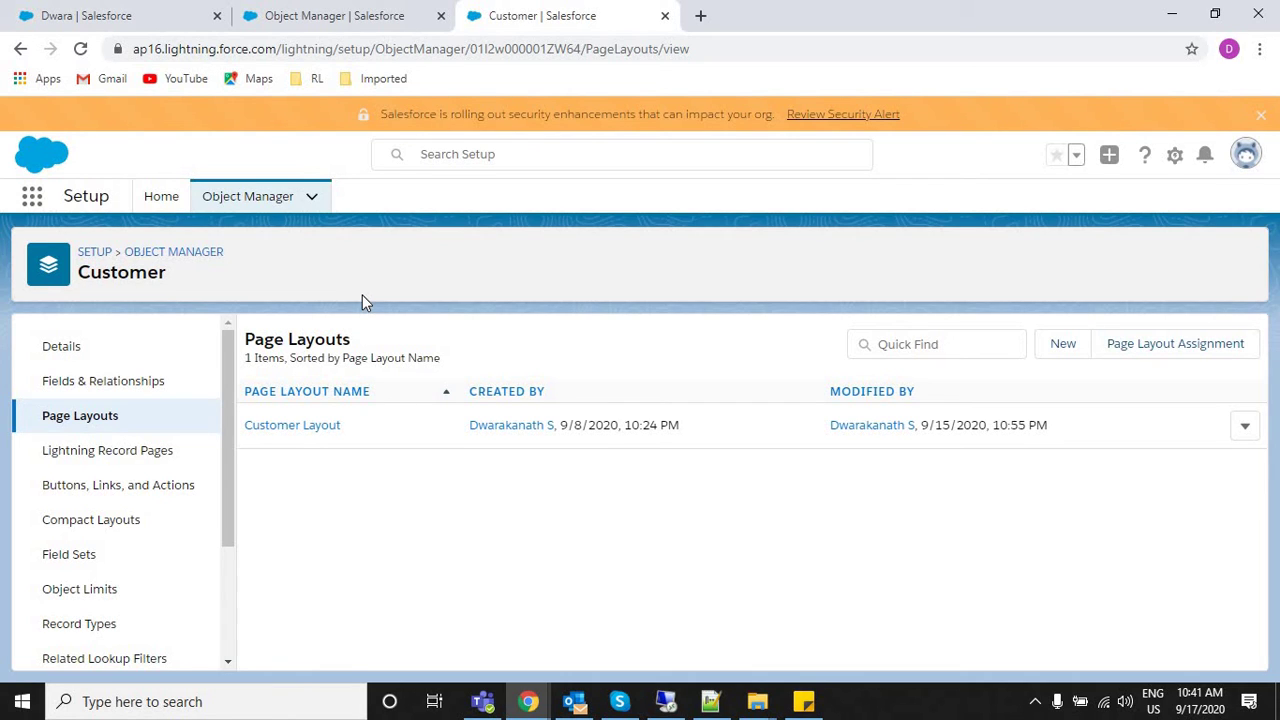
{"action": "right_click", "coordinate": [121, 10]}
{"action": "left_click", "coordinate": [128, 10]}
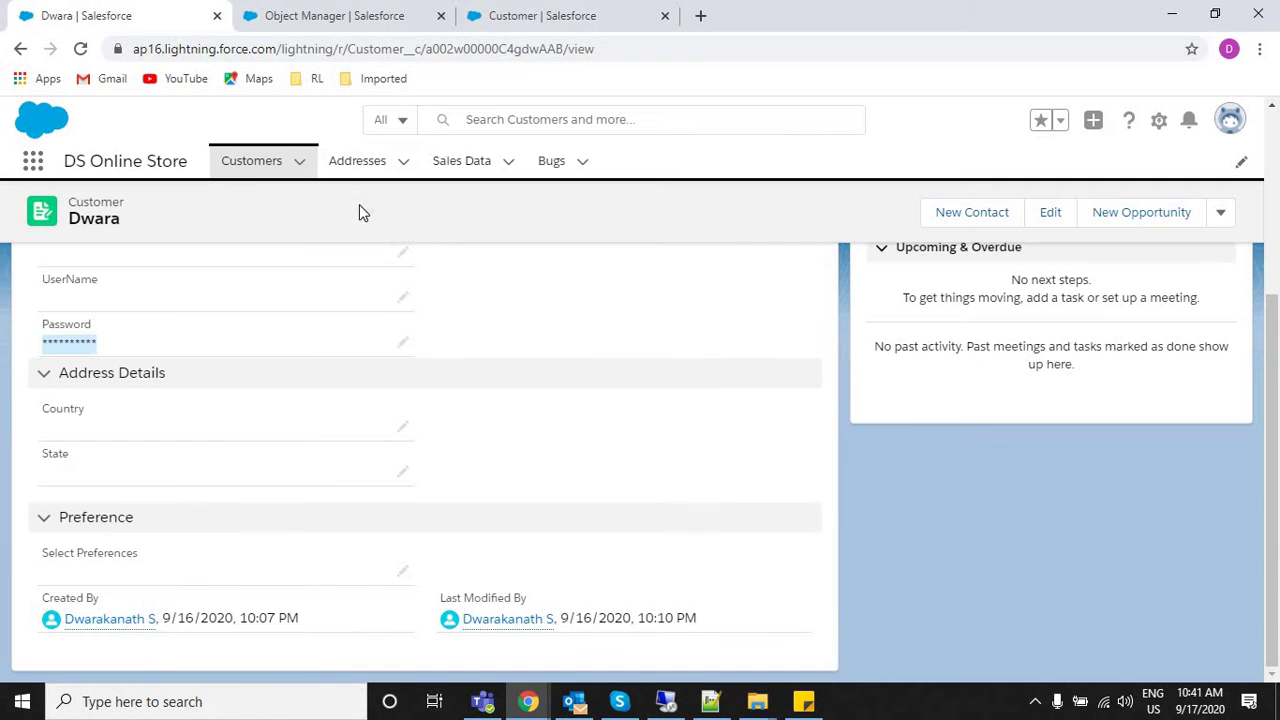
Open New Customer, inspect the Customer Name and Age fields, cancel, and start another.
{"action": "left_click", "coordinate": [251, 163]}
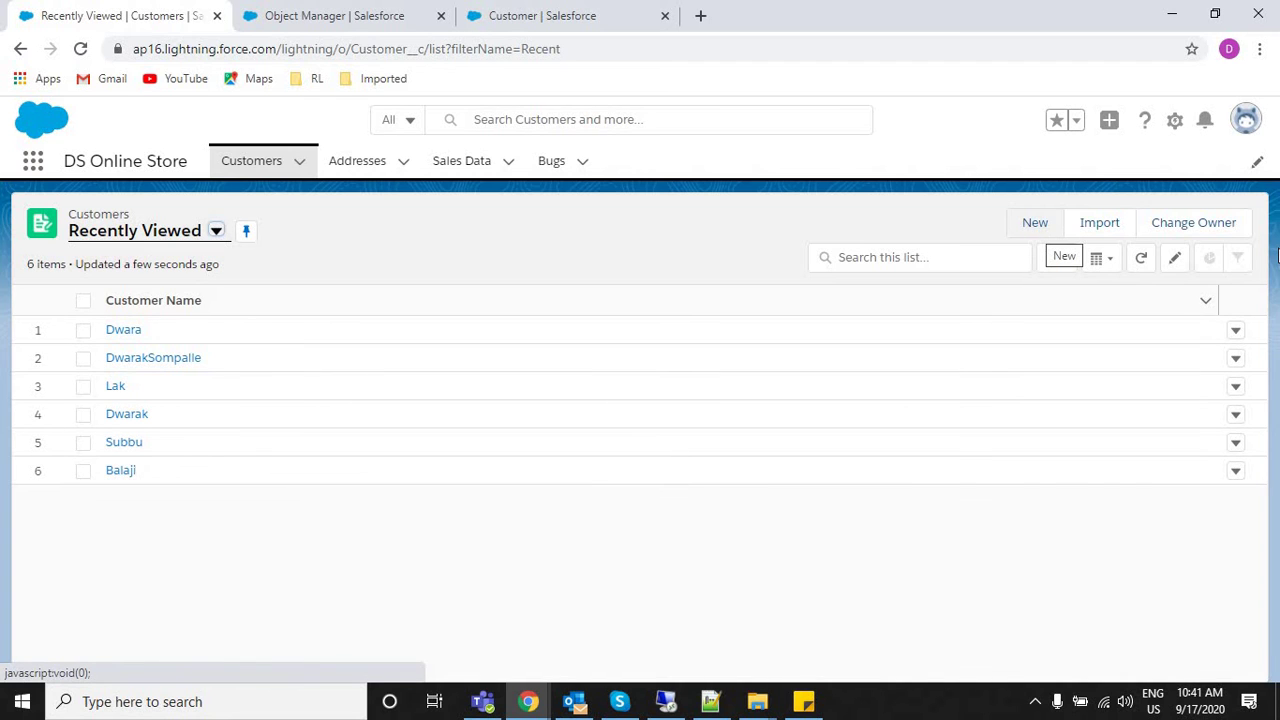
{"action": "left_click", "coordinate": [1036, 231]}
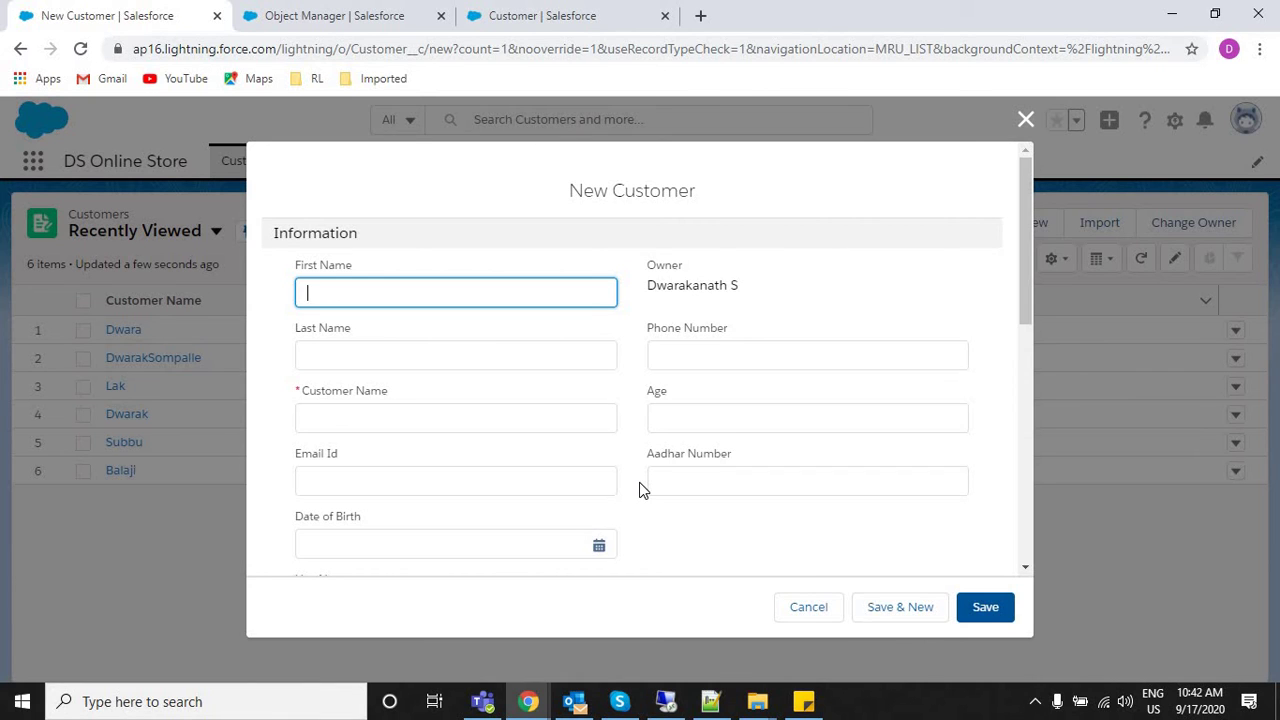
{"action": "triple_click", "coordinate": [374, 391]}
{"action": "left_click", "coordinate": [379, 422]}
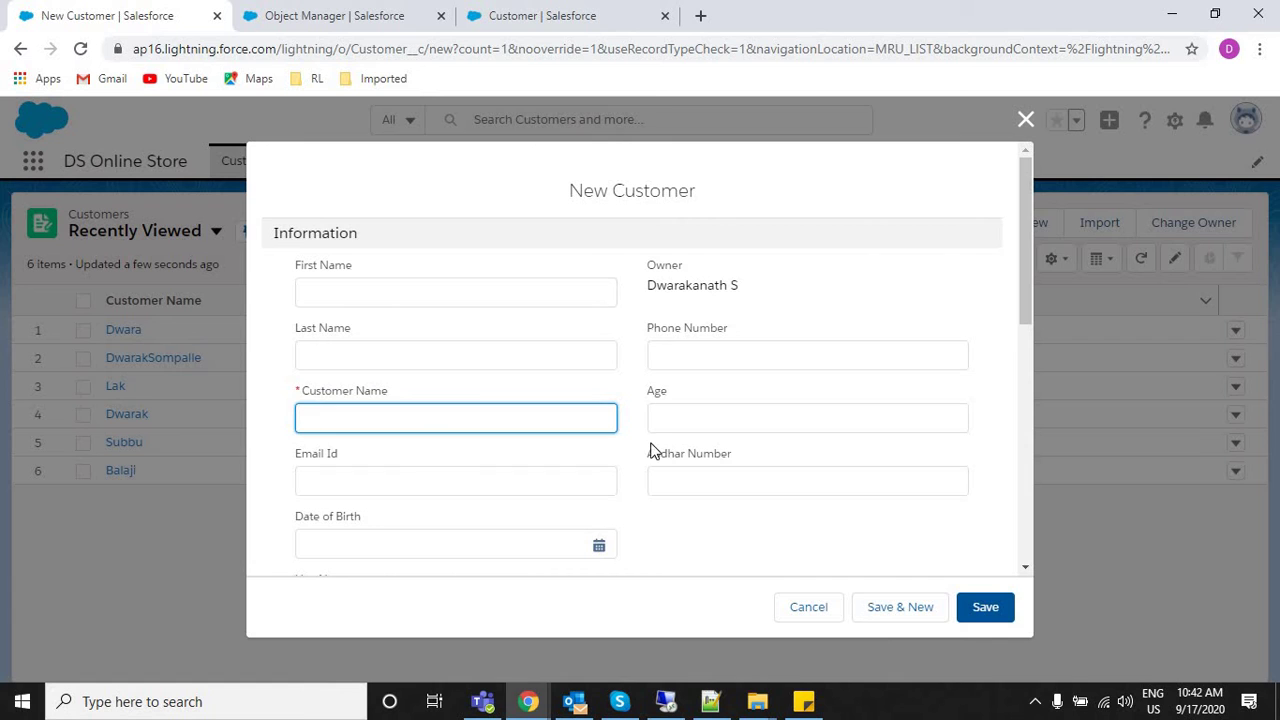
{"action": "double_click", "coordinate": [688, 389]}
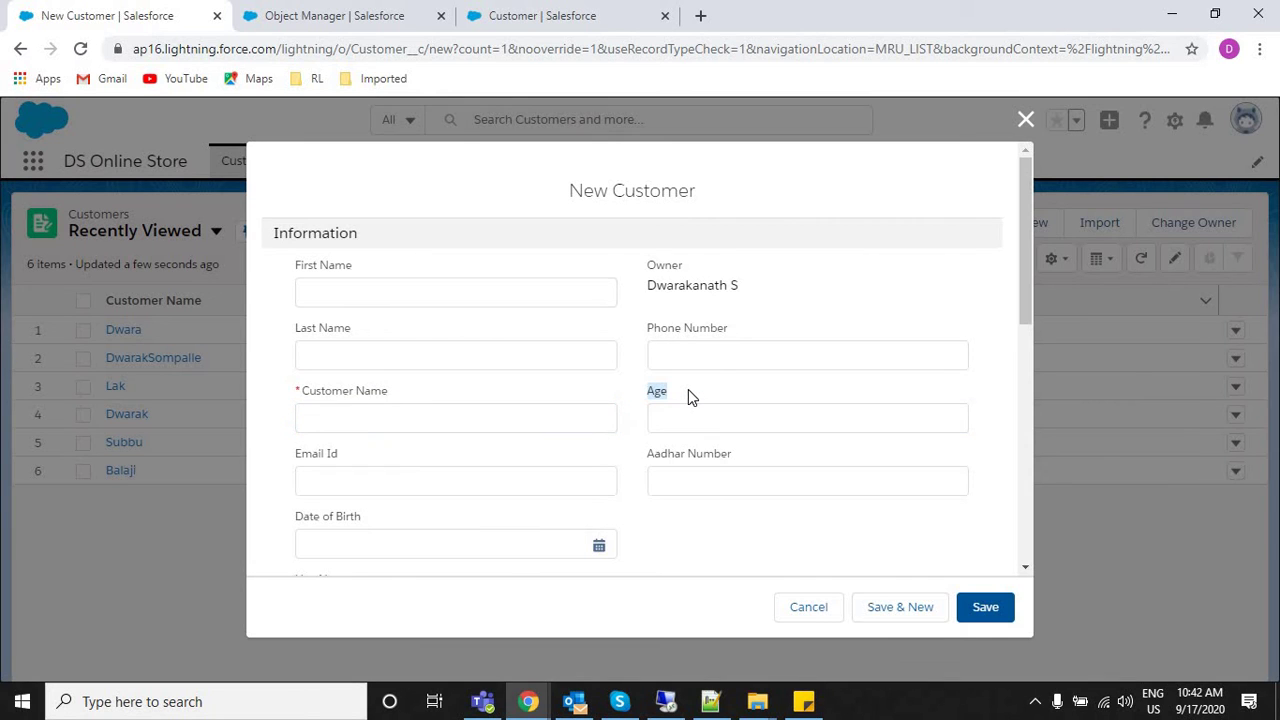
{"action": "left_click", "coordinate": [626, 459]}
{"action": "left_click", "coordinate": [785, 610]}
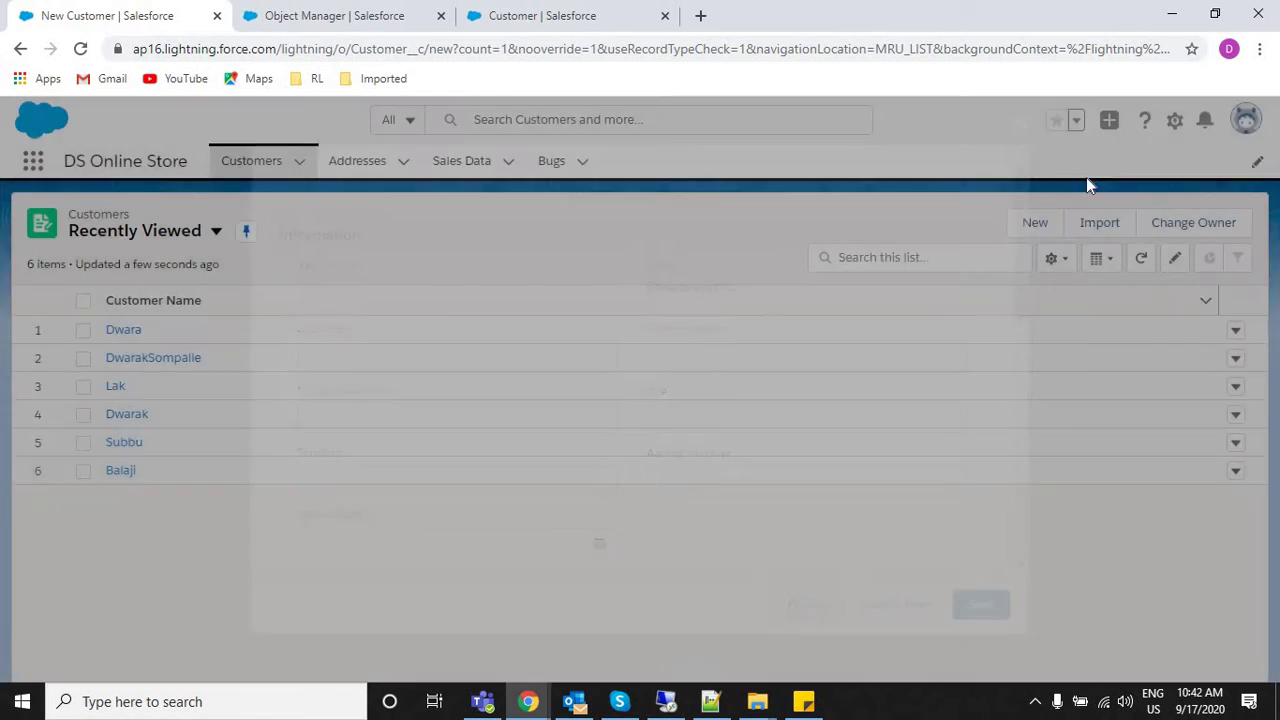
{"action": "left_click", "coordinate": [1033, 221]}
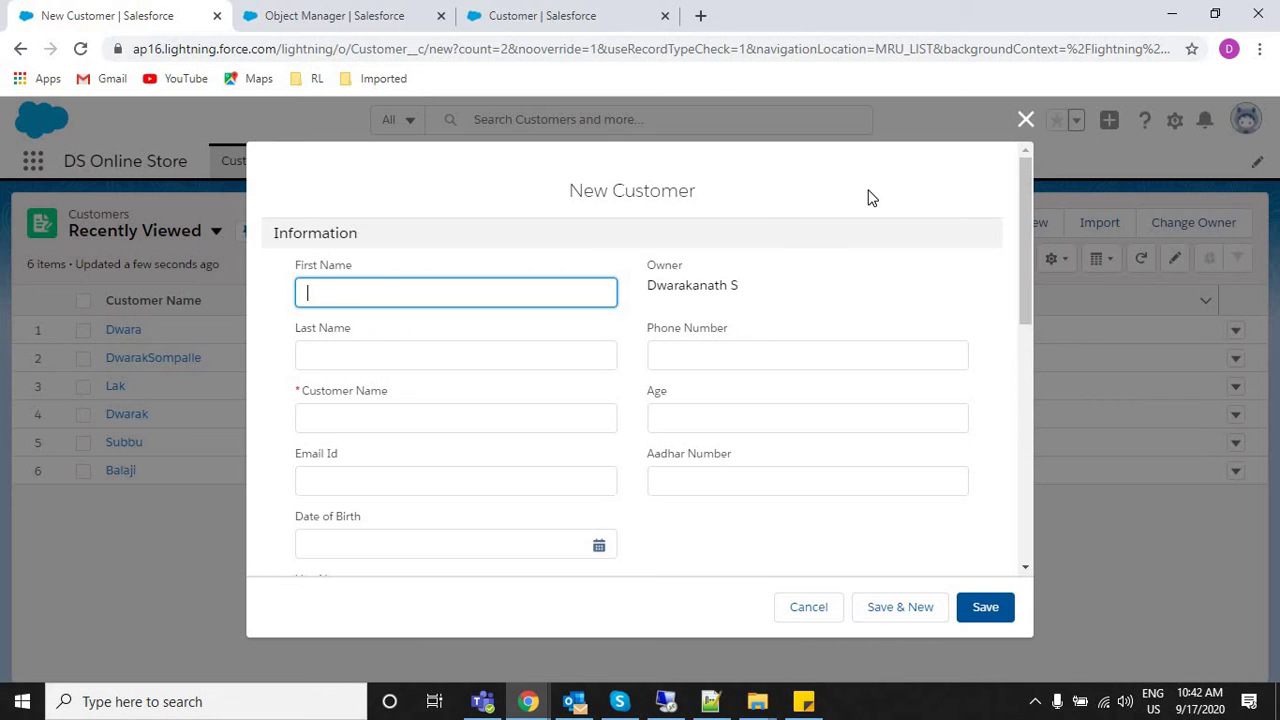
Close the form and Object Manager tab, open Customer Record Types, then return to the notes.
{"action": "left_click", "coordinate": [1025, 120]}
{"action": "left_click", "coordinate": [300, 12]}
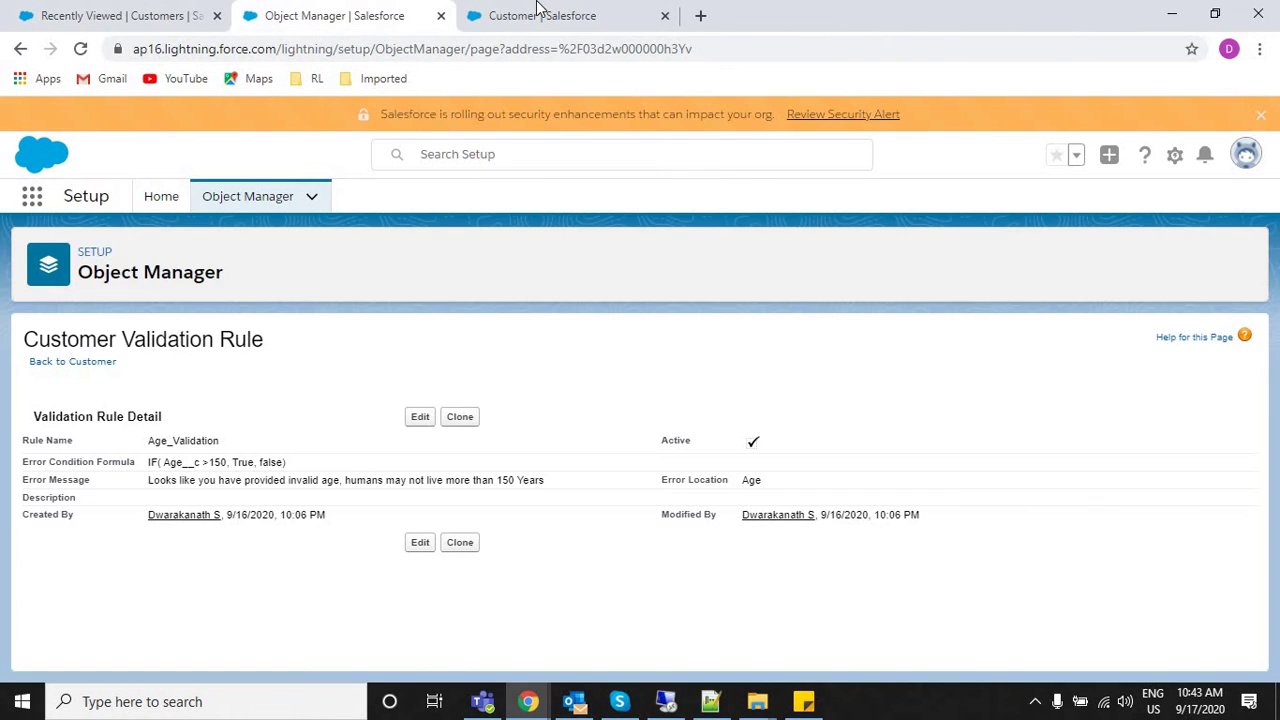
{"action": "left_click", "coordinate": [440, 15]}
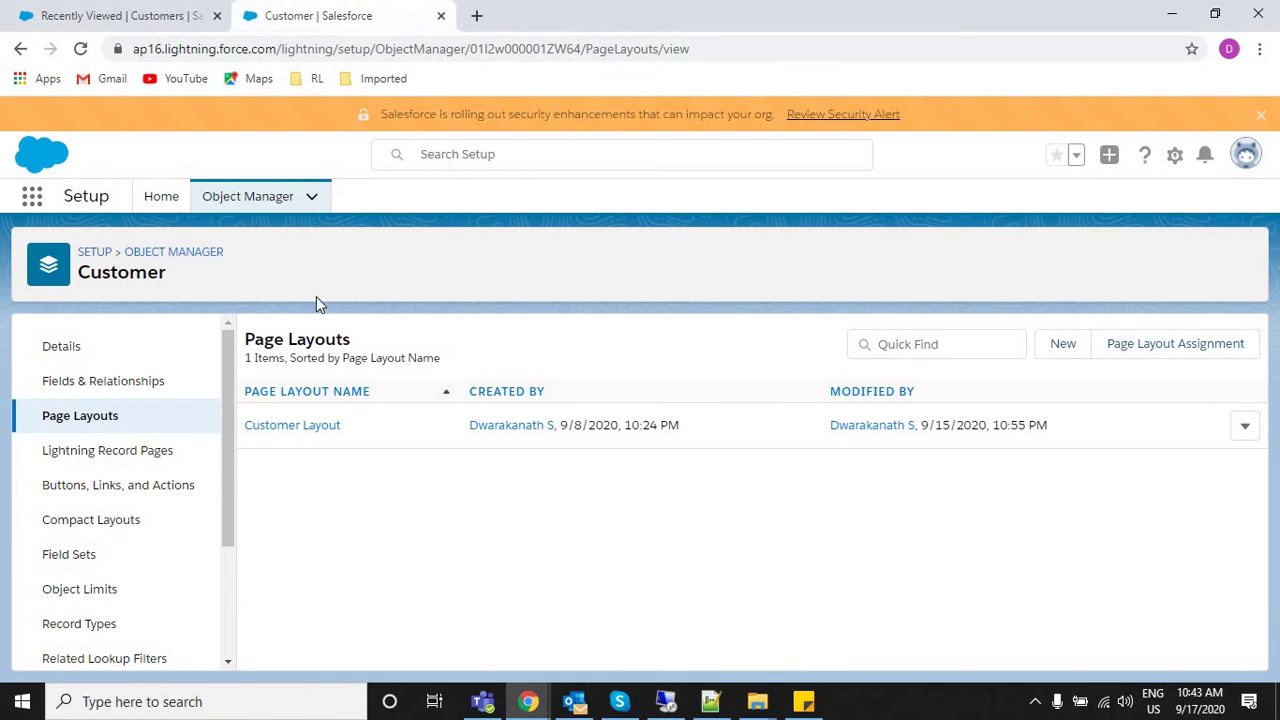
{"action": "right_click", "coordinate": [232, 371]}
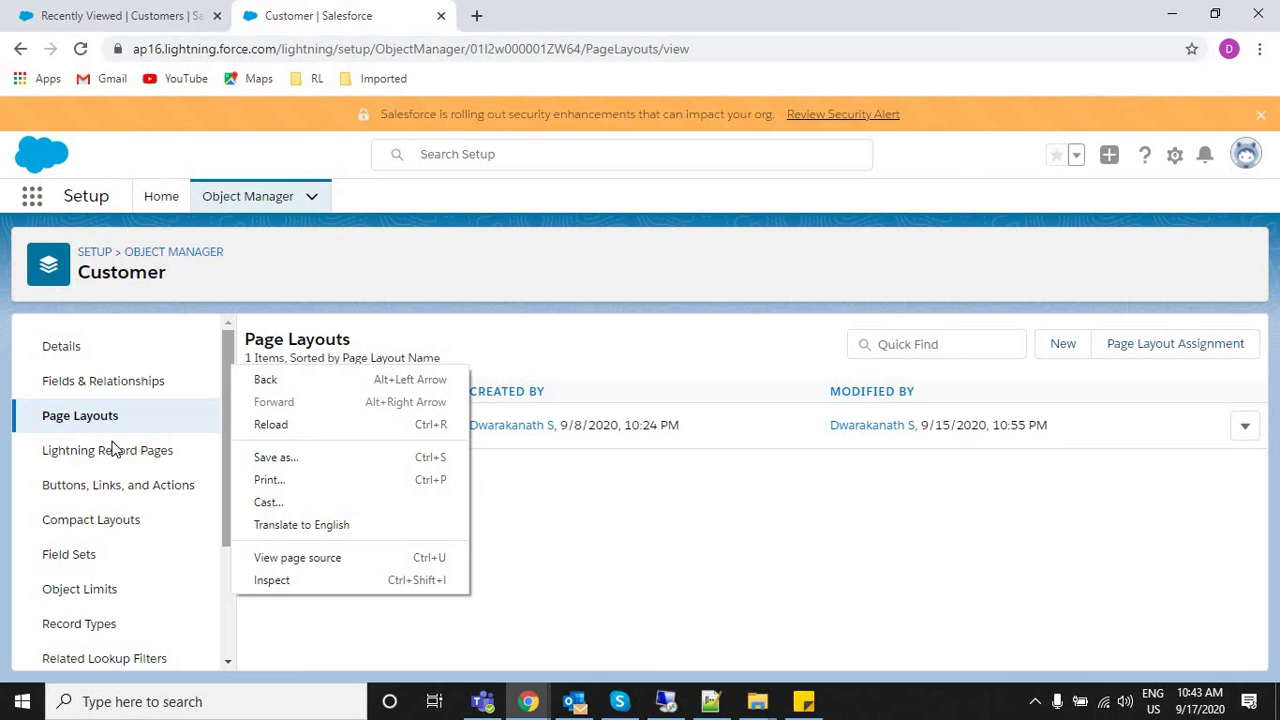
{"action": "left_click", "coordinate": [83, 636]}
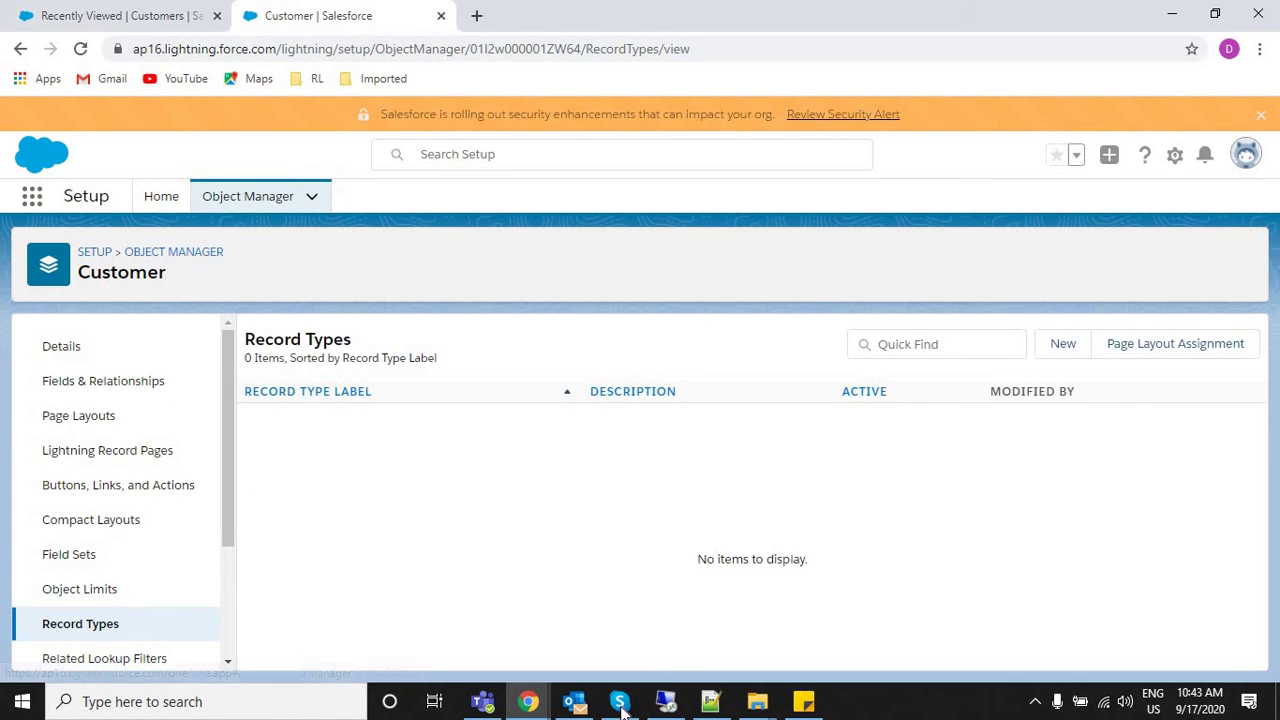
{"action": "left_click", "coordinate": [710, 701]}
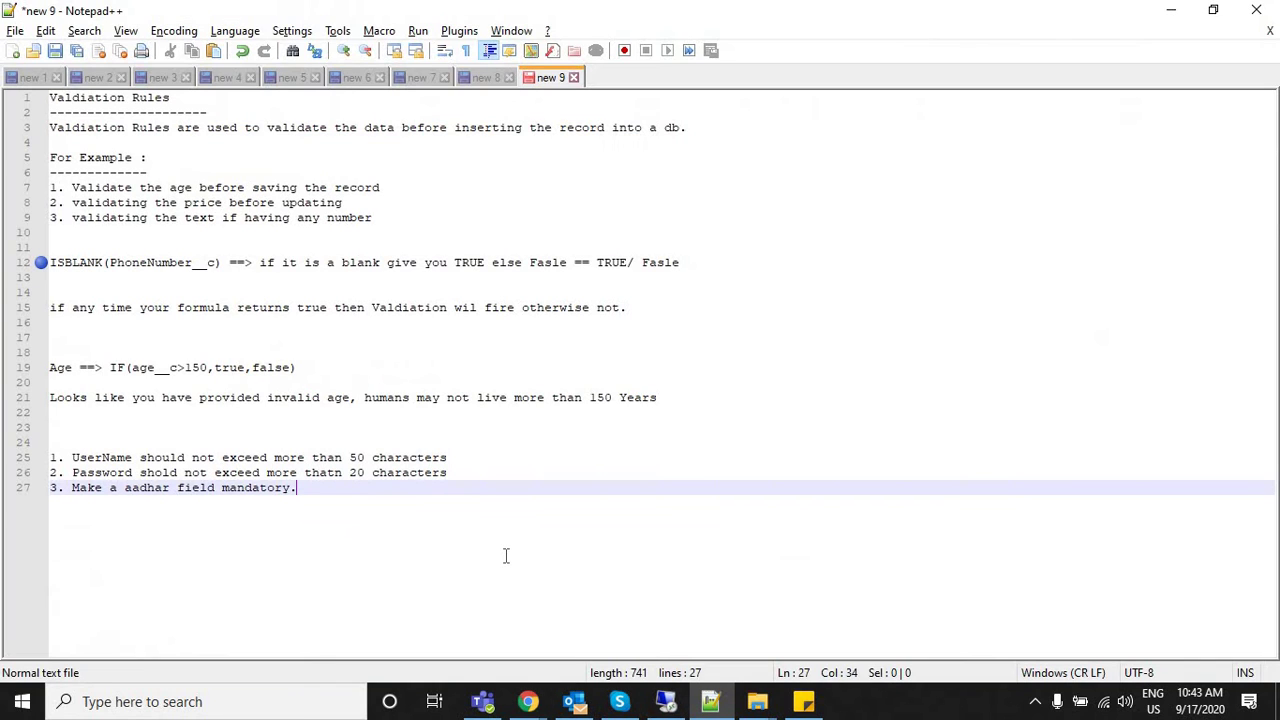
Add a 'Record Types' heading underlined with dashes, correcting its misspellings.
{"action": "key", "text": "Return"}
{"action": "key", "text": "Return"}
{"action": "key", "text": "Return"}
{"action": "type", "text": "Reord "}
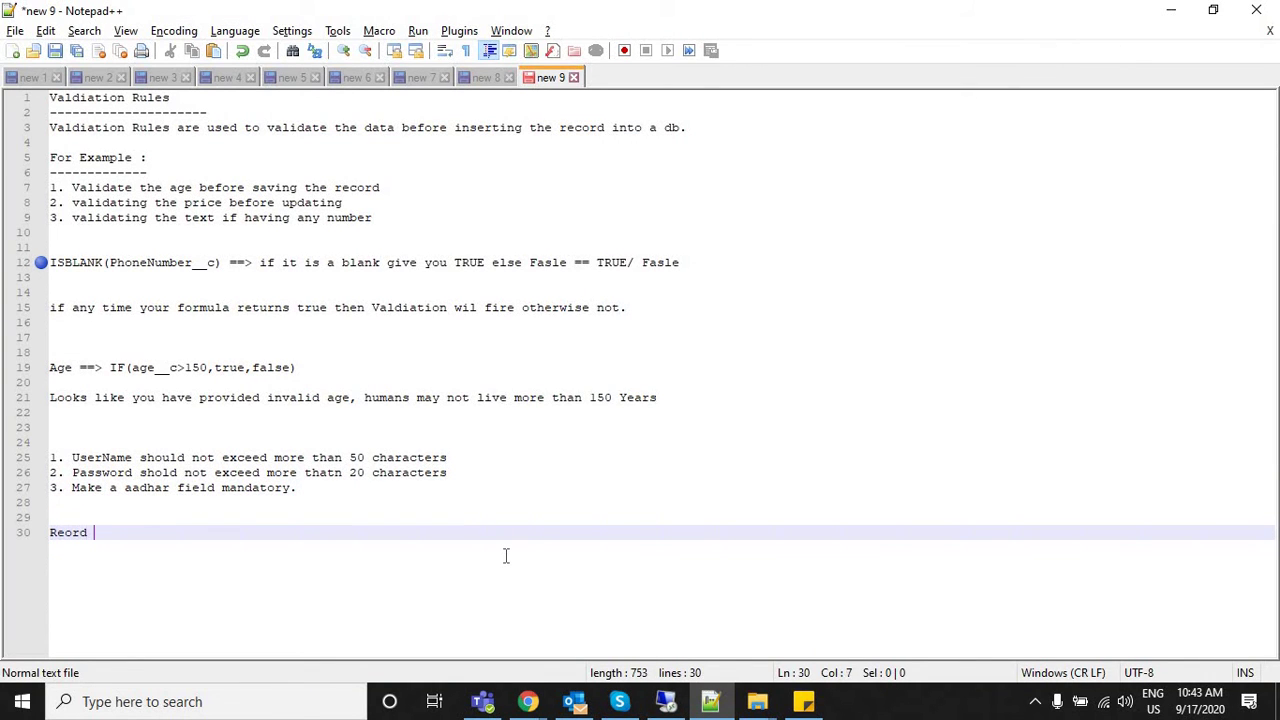
{"action": "type", "text": "Ty"}
{"action": "key", "text": "BackSpace"}
{"action": "key", "text": "BackSpace"}
{"action": "key", "text": "BackSpace"}
{"action": "key", "text": "BackSpace"}
{"action": "key", "text": "BackSpace"}
{"action": "key", "text": "BackSpace"}
{"action": "type", "text": "cord"}
{"action": "key", "text": "BackSpace"}
{"action": "key", "text": "BackSpace"}
{"action": "type", "text": "d Types"}
{"action": "key", "text": "Return"}
{"action": "type", "text": "-"}
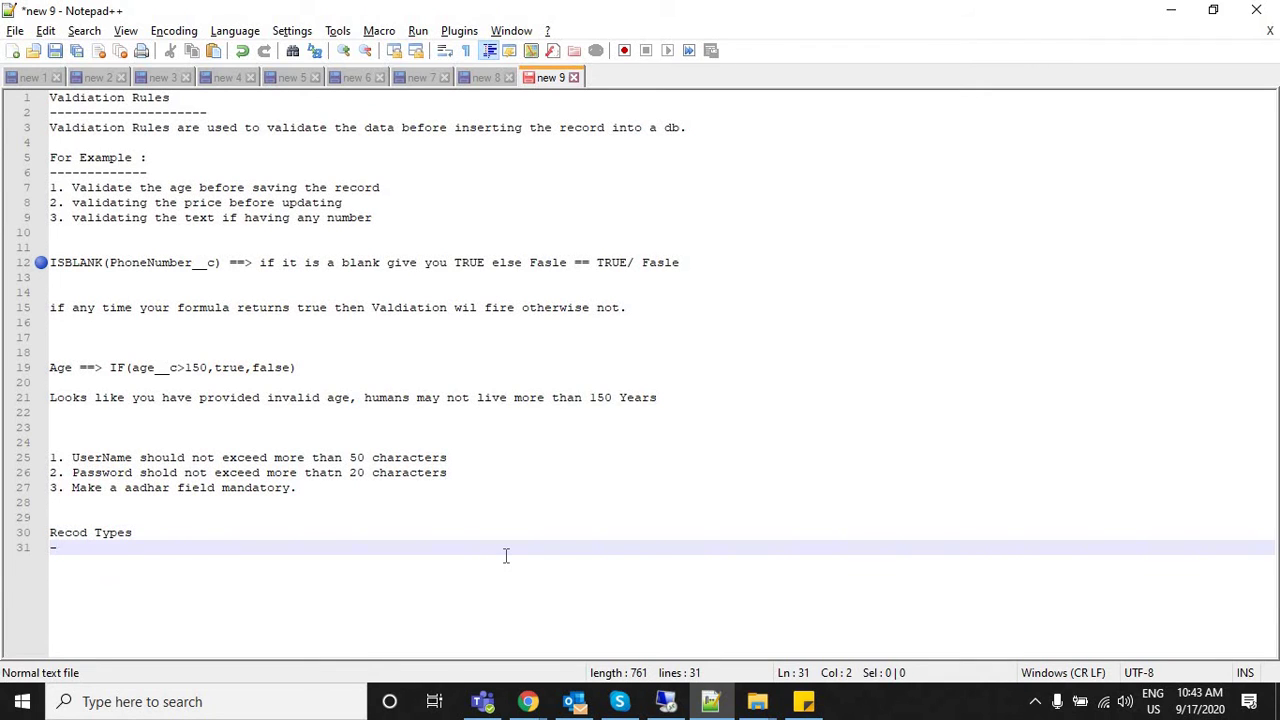
{"action": "type", "text": "---------"}
{"action": "key", "text": "Return"}
{"action": "key", "text": "Return"}
{"action": "key", "text": "Return"}
{"action": "key", "text": "Return"}
{"action": "key", "text": "Return"}
{"action": "key", "text": "Return"}
{"action": "key", "text": "Return"}
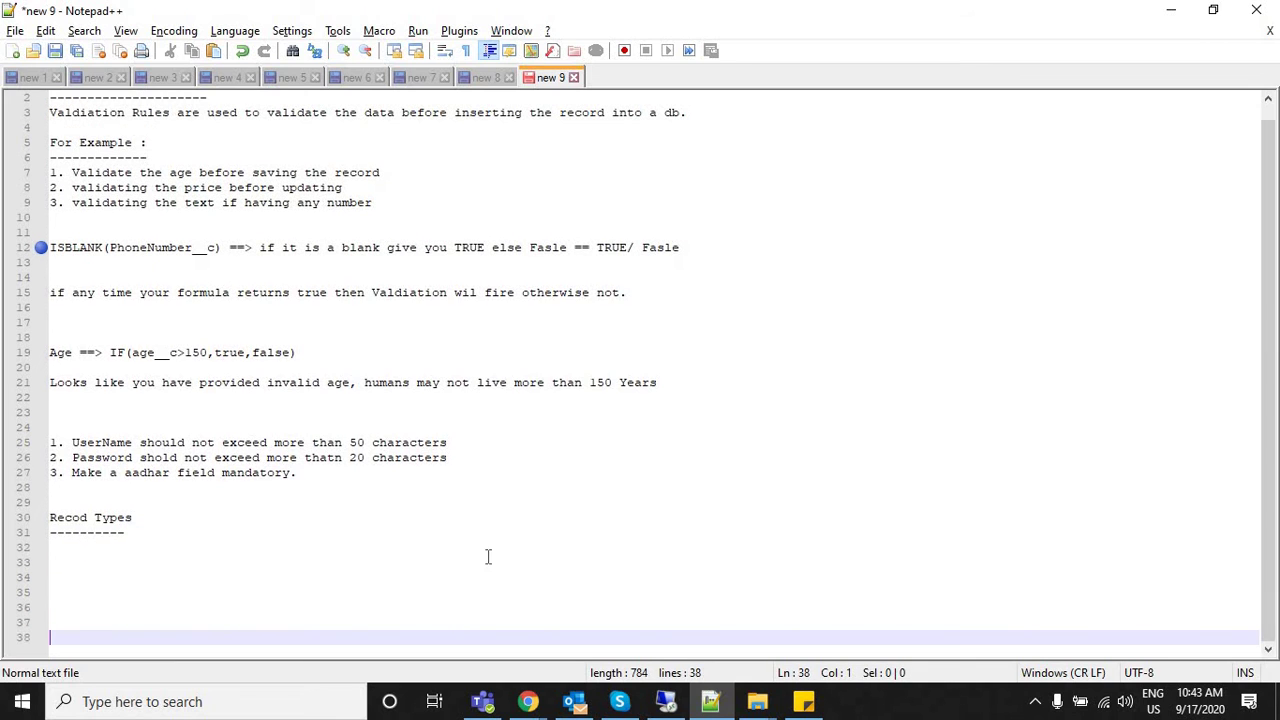
{"action": "left_click", "coordinate": [80, 518]}
{"action": "type", "text": "r"}
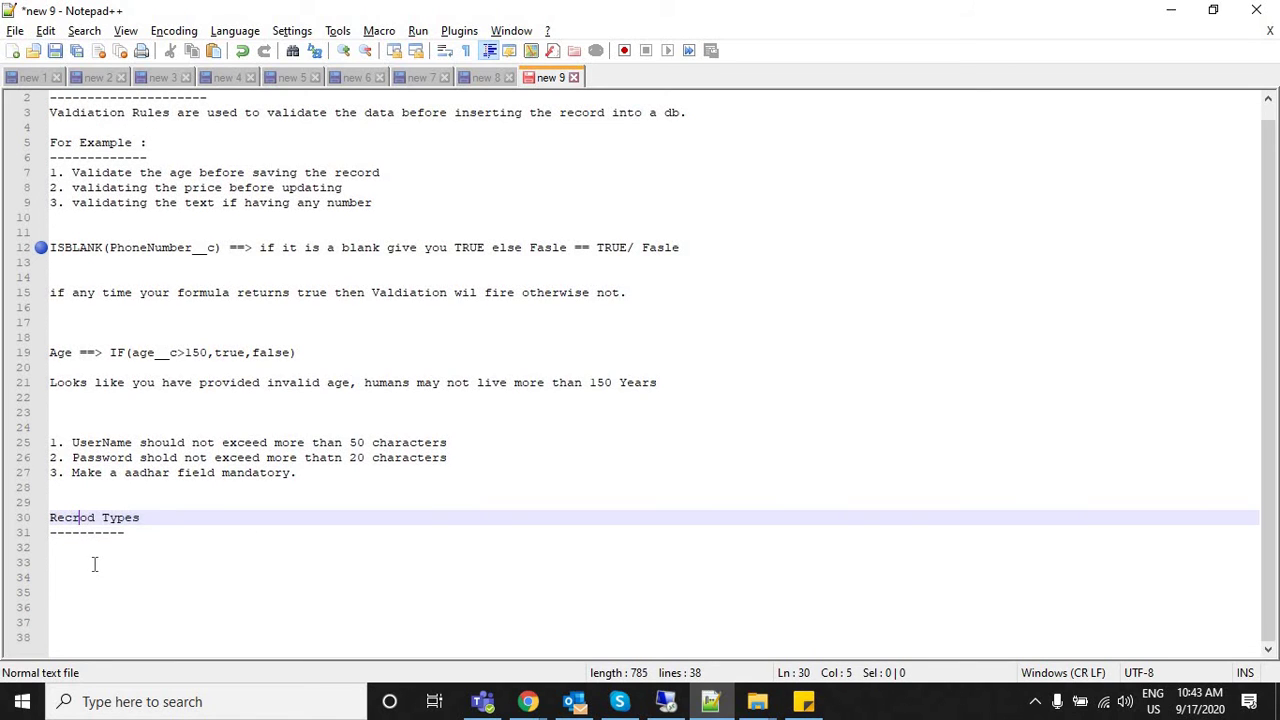
{"action": "left_click", "coordinate": [94, 564]}
{"action": "left_click", "coordinate": [78, 518]}
{"action": "key", "text": "BackSpace"}
{"action": "type", "text": "r"}
Write the definition 'Record types catogorises the data in one object'.
{"action": "left_click", "coordinate": [91, 558]}
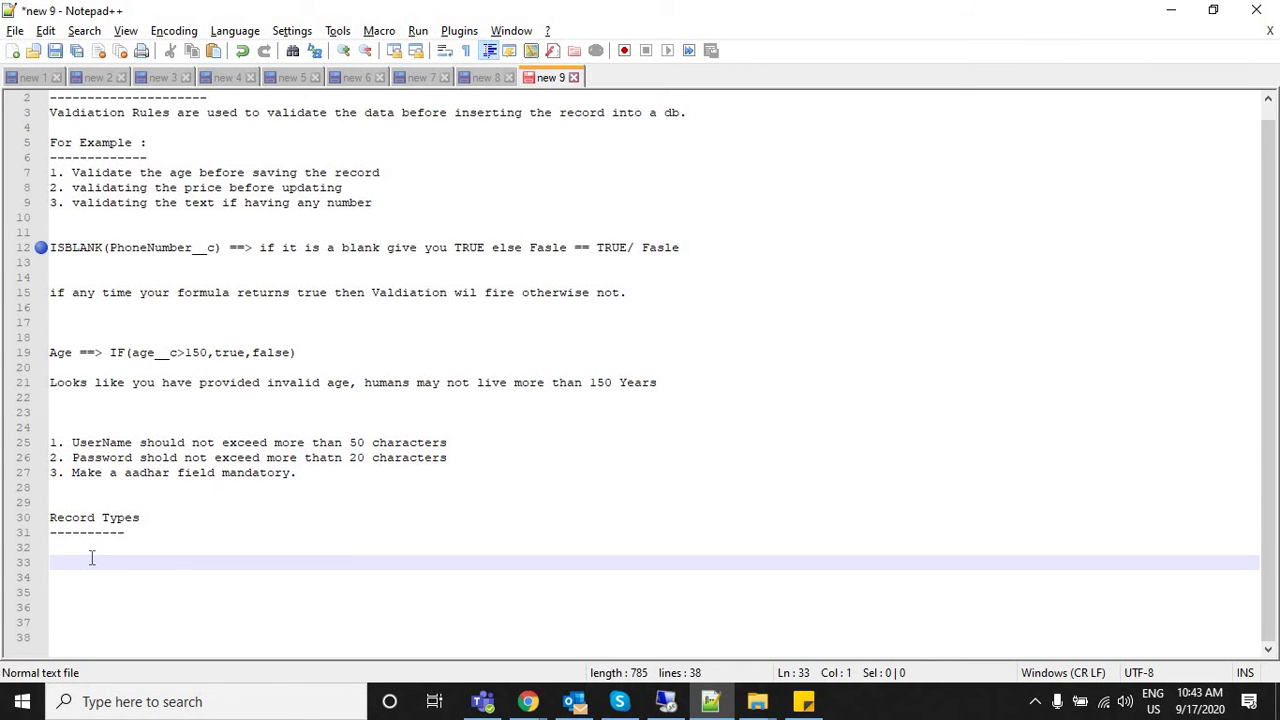
{"action": "type", "text": "Record"}
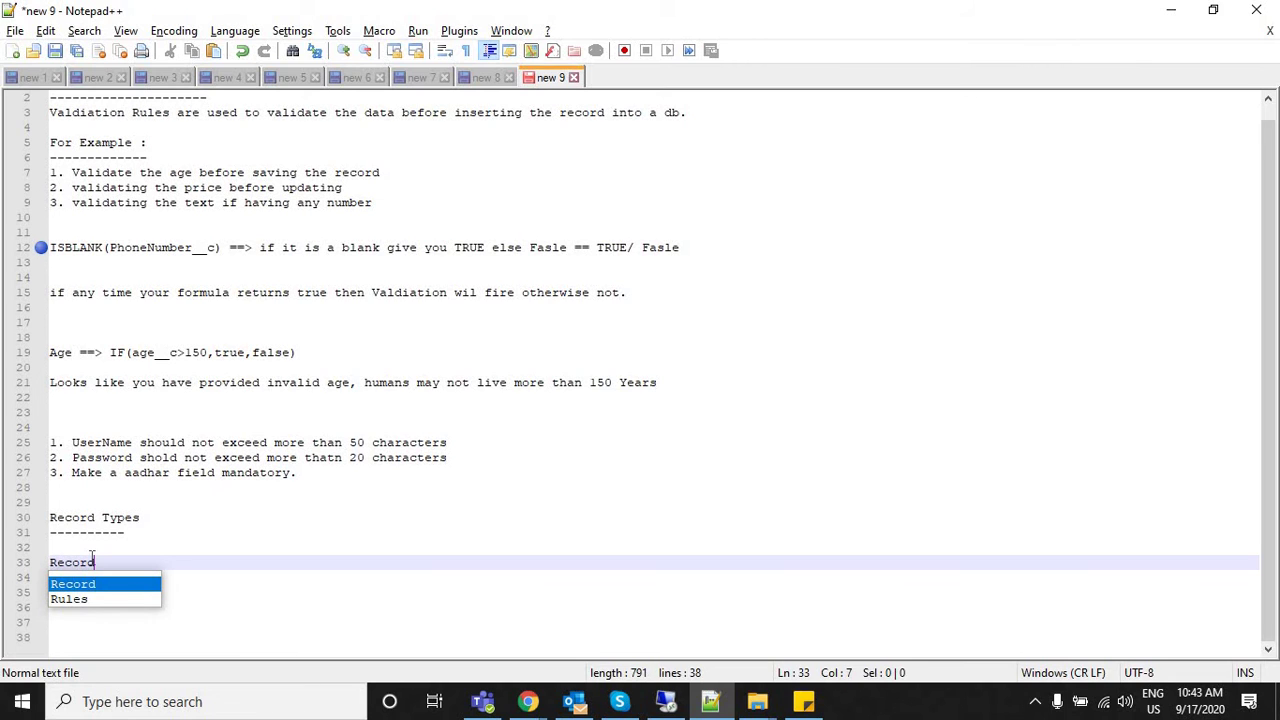
{"action": "type", "text": " typ"}
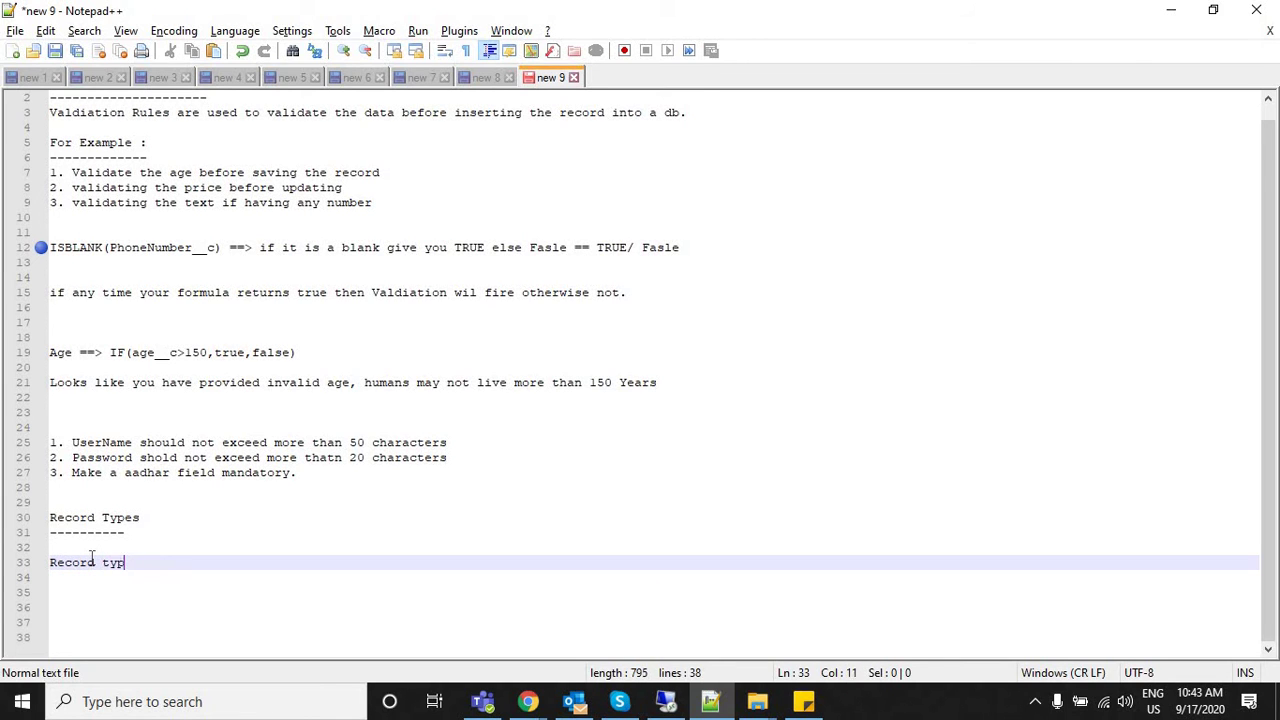
{"action": "type", "text": "es catogo"}
{"action": "type", "text": "ri"}
{"action": "type", "text": "s"}
{"action": "type", "text": "es th"}
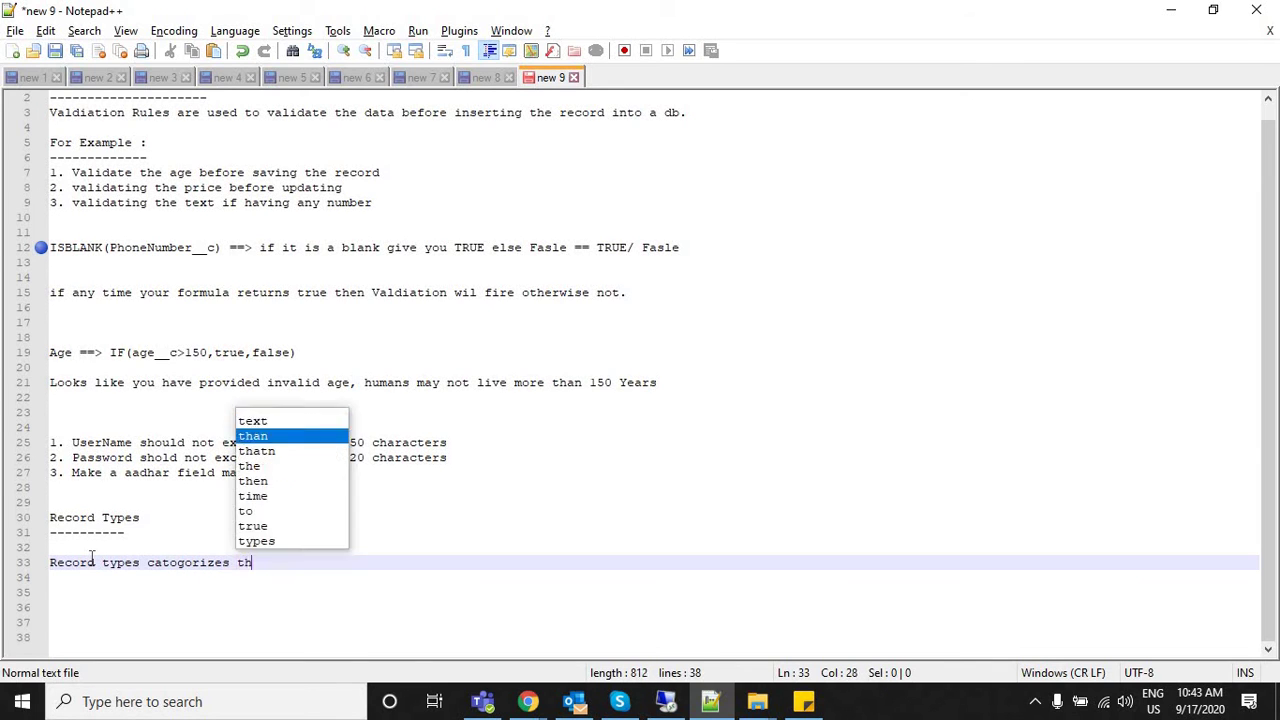
{"action": "type", "text": "e data in "}
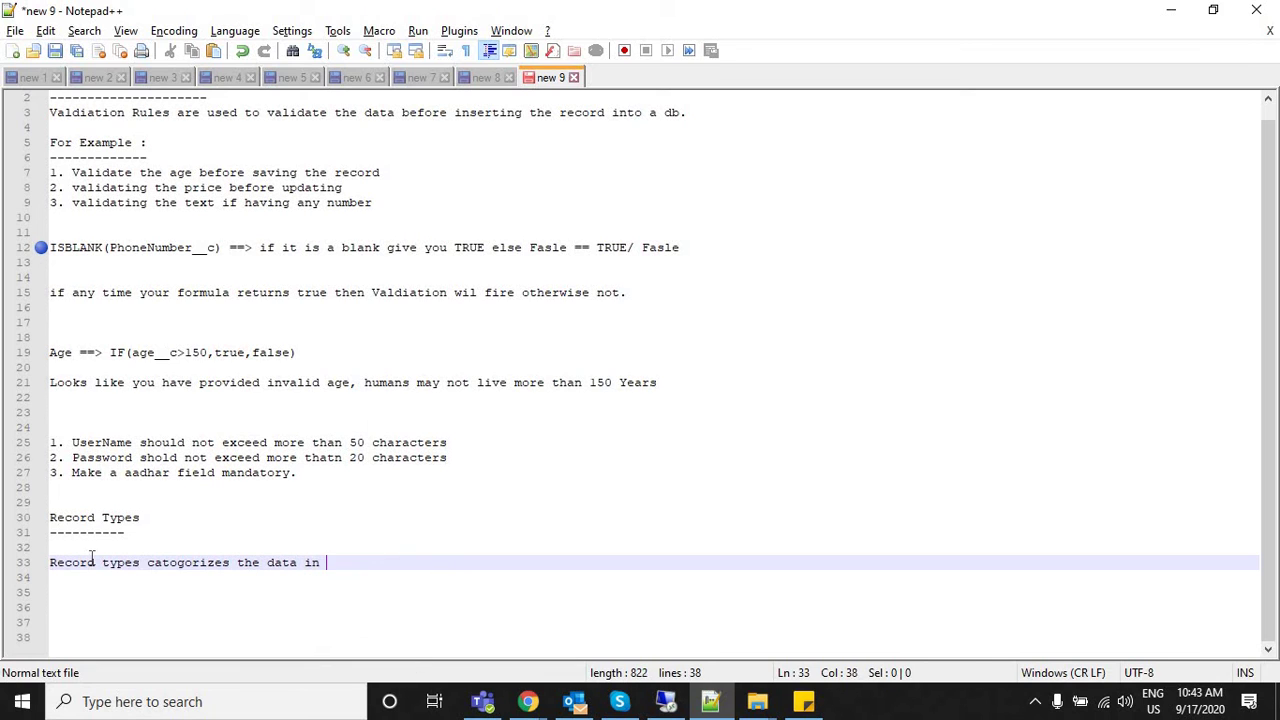
{"action": "type", "text": "one o"}
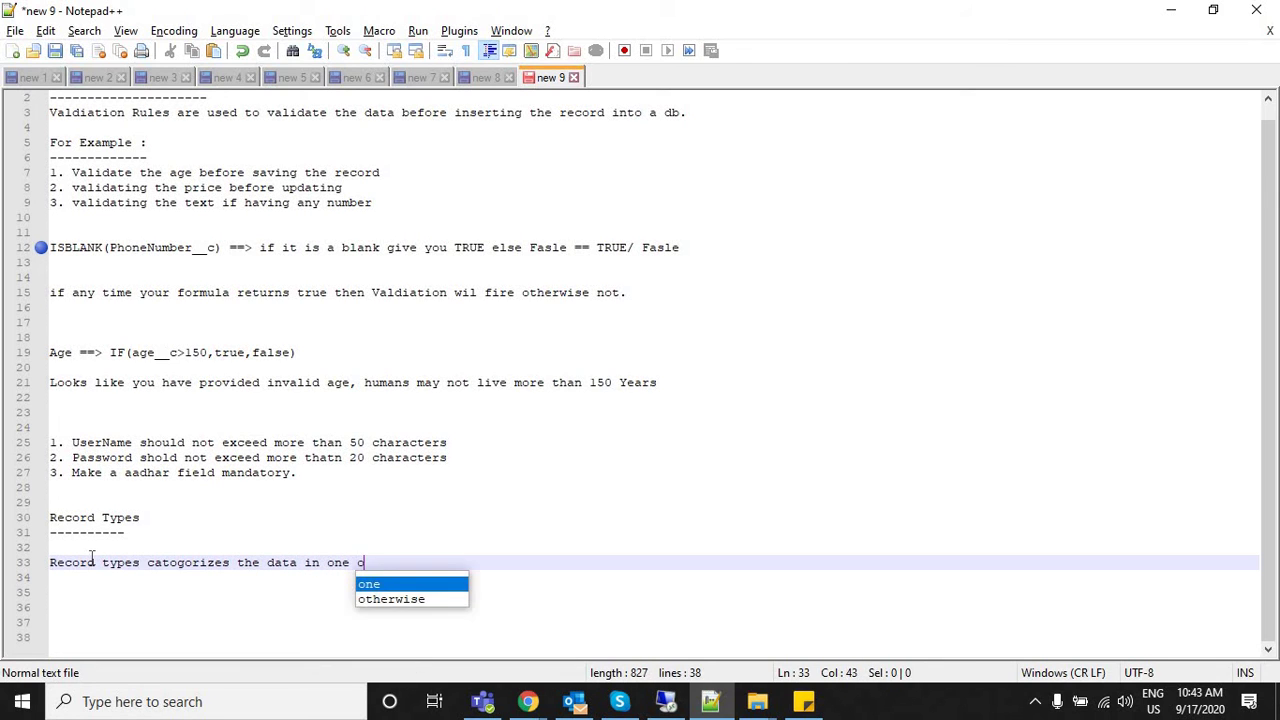
{"action": "key", "text": "BackSpace"}
{"action": "type", "text": "object"}
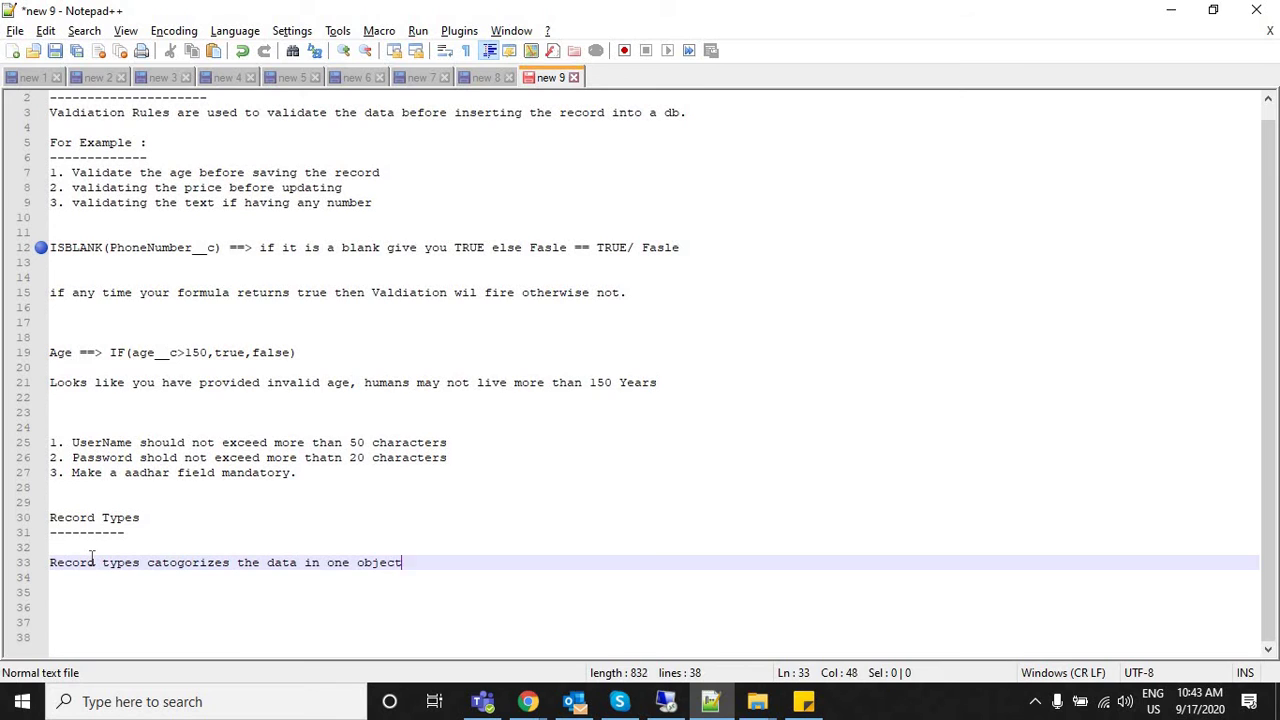
Begin an 'Example:' line about storing company-related customer data.
{"action": "key", "text": "Return"}
{"action": "key", "text": "Return"}
{"action": "type", "text": "Ad"}
{"action": "key", "text": "BackSpace"}
{"action": "key", "text": "BackSpace"}
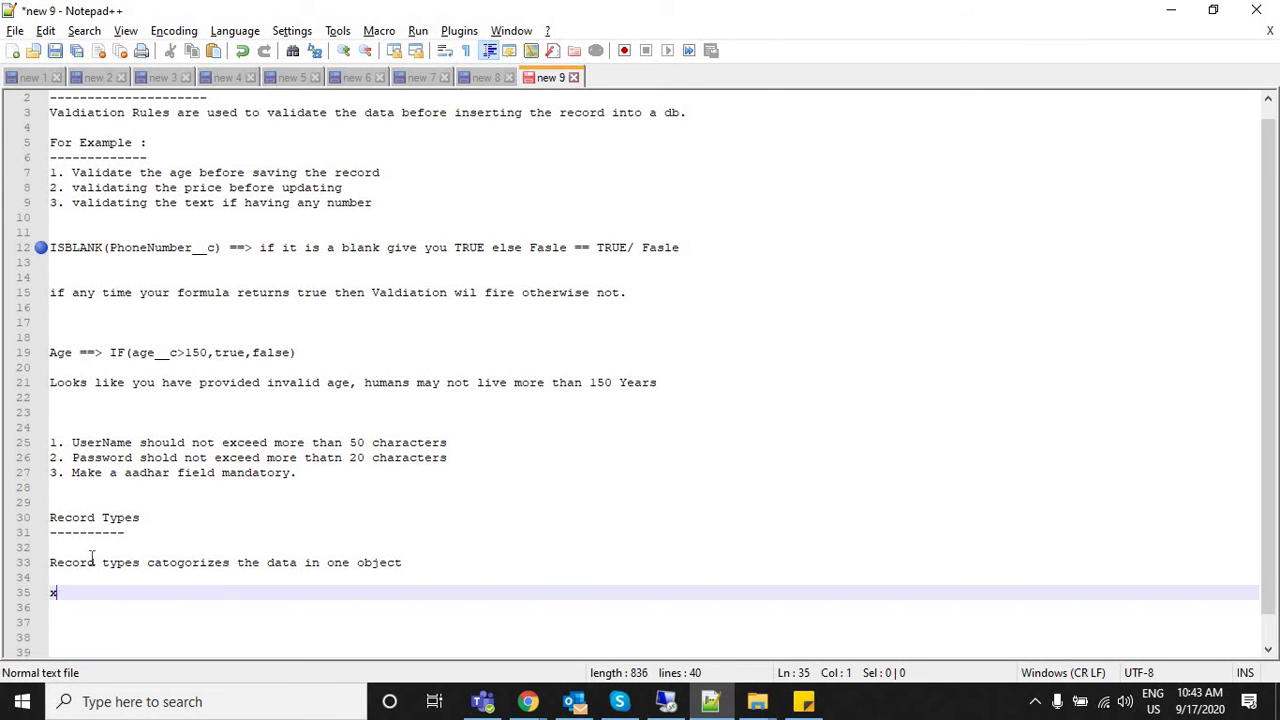
{"action": "type", "text": "Ex"}
{"action": "key", "text": "Return"}
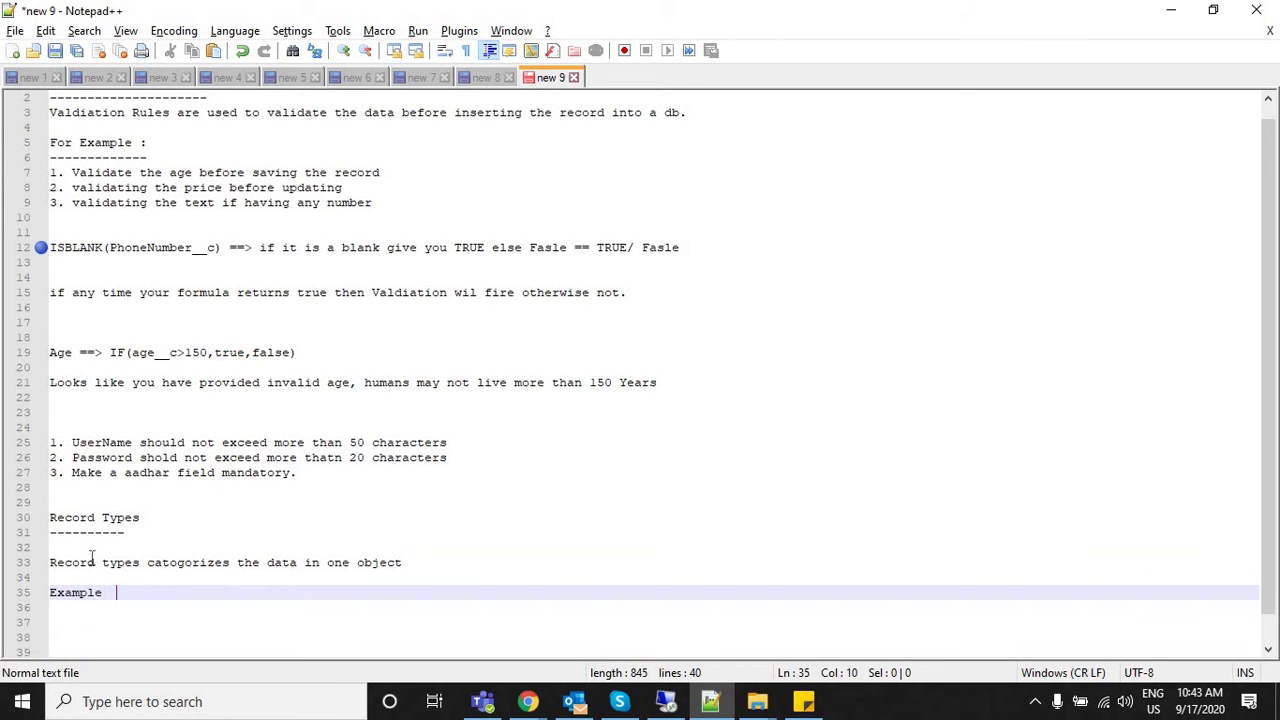
{"action": "key", "text": "BackSpace"}
{"action": "key", "text": "BackSpace"}
{"action": "type", "text": ": "}
{"action": "type", "text": "Cd"}
{"action": "key", "text": "BackSpace"}
{"action": "key", "text": "BackSpace"}
{"action": "type", "text": "to store a customer "}
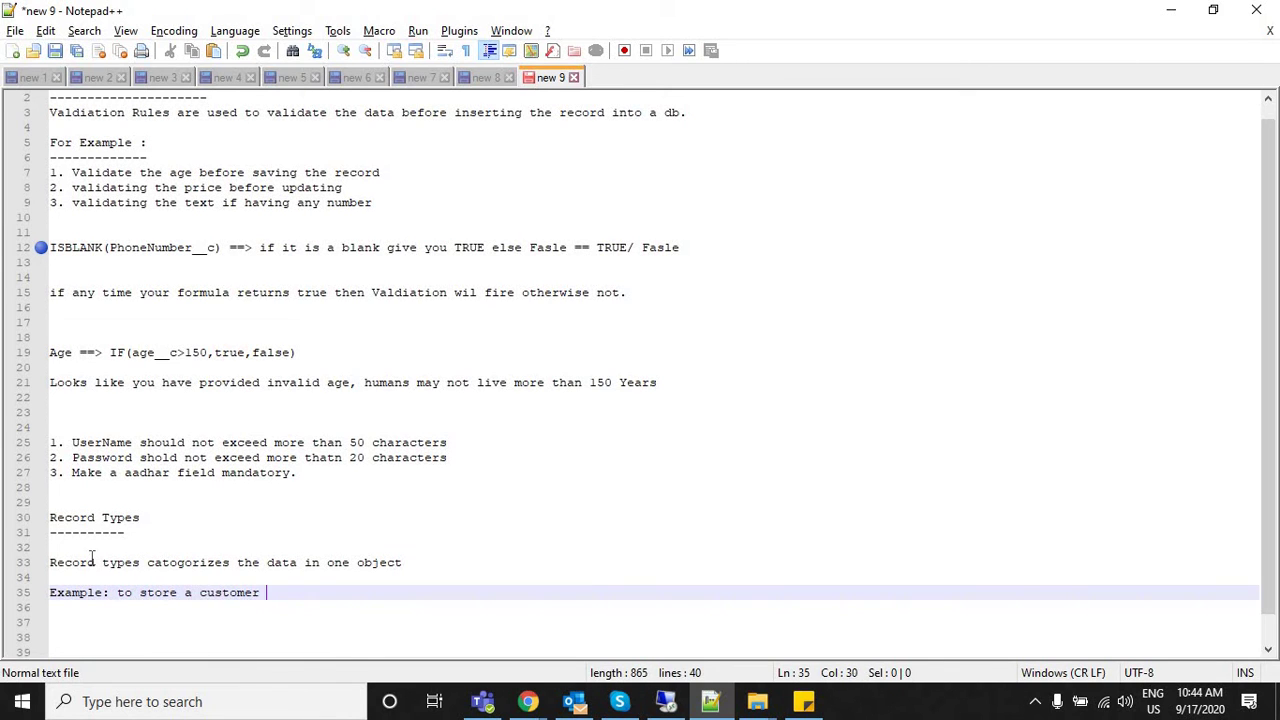
{"action": "type", "text": "o"}
{"action": "key", "text": "BackSpace"}
{"action": "key", "text": "BackSpace"}
{"action": "type", "text": "comp"}
{"action": "type", "text": "any relate"}
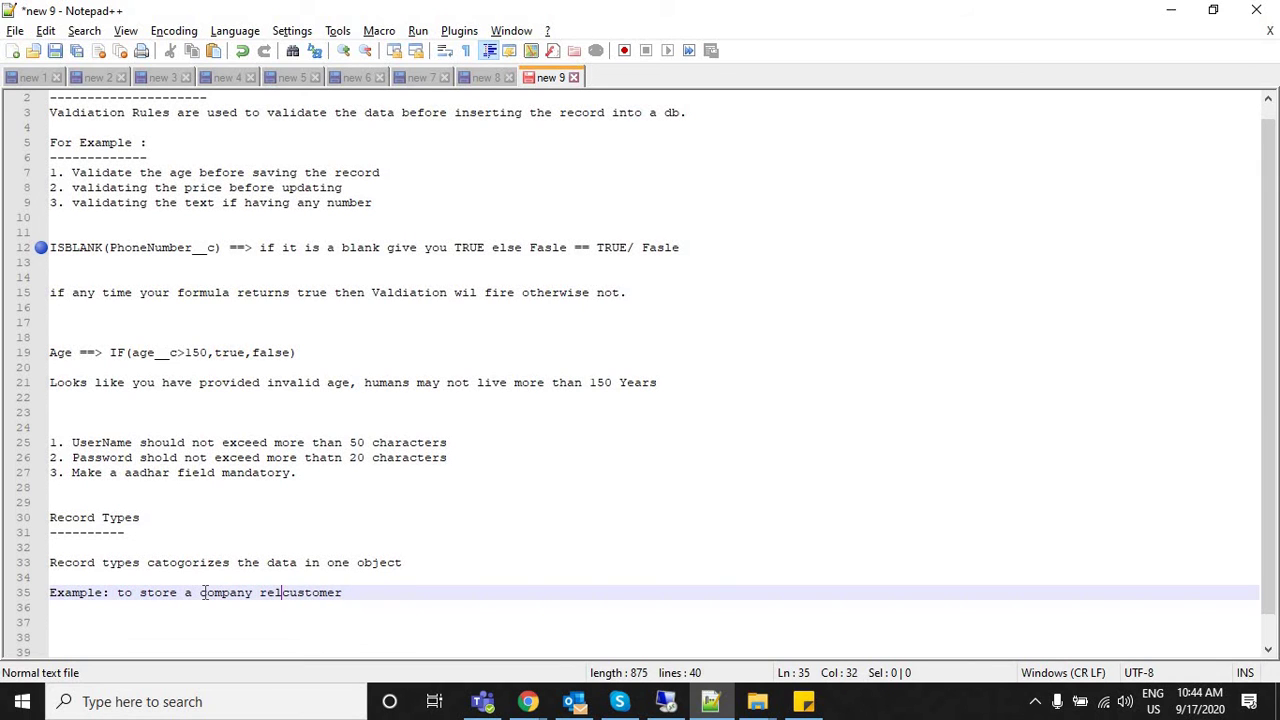
{"action": "type", "text": "d"}
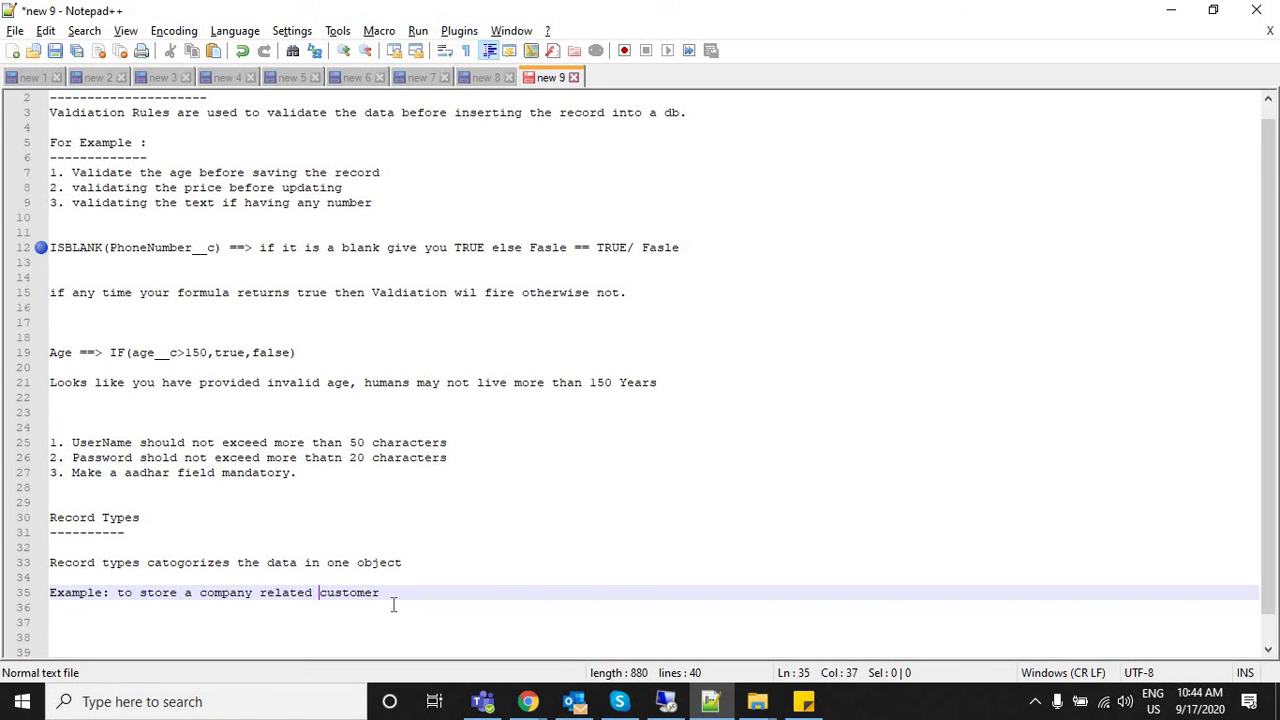
Continue the example: company data uses a company record type, individual customers another record type.
{"action": "left_click", "coordinate": [390, 607]}
{"action": "left_click", "coordinate": [387, 592]}
{"action": "type", "text": "dat  use compn"}
{"action": "key", "text": "BackSpace"}
{"action": "key", "text": "BackSpace"}
{"action": "key", "text": "BackSpace"}
{"action": "key", "text": "BackSpace"}
{"action": "key", "text": "BackSpace"}
{"action": "type", "text": "com"}
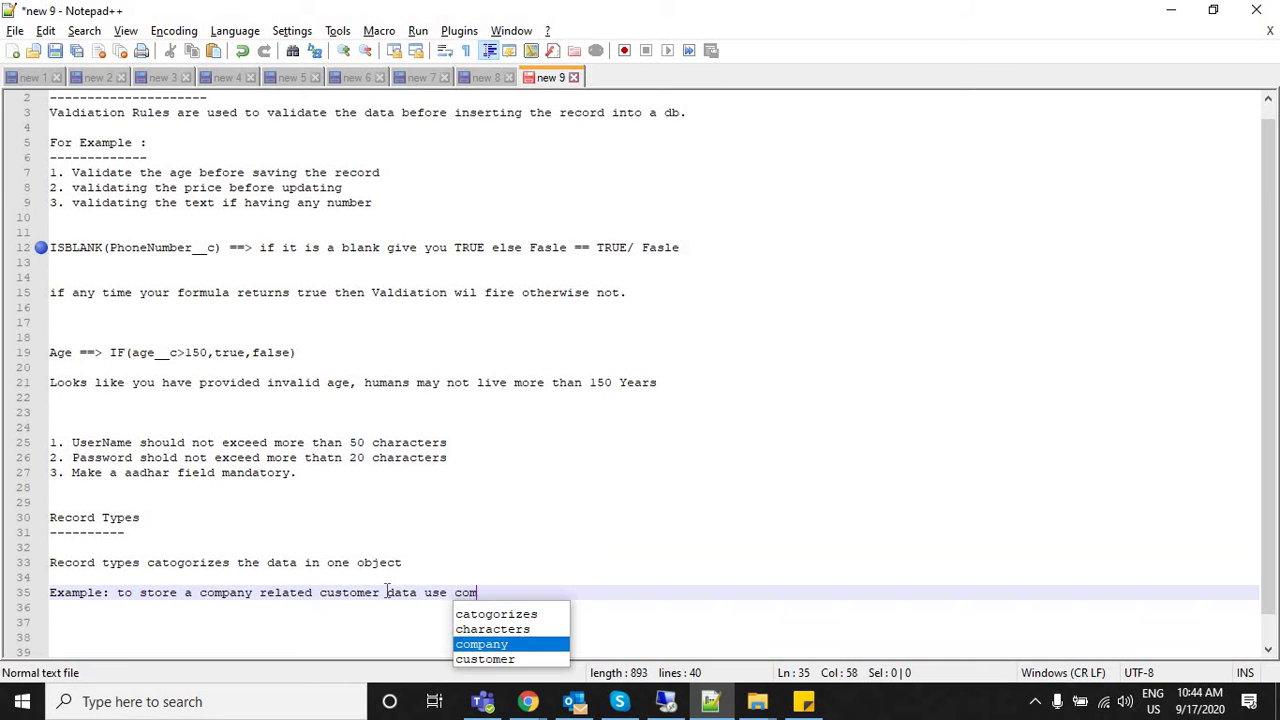
{"action": "type", "text": "pnay recoord type"}
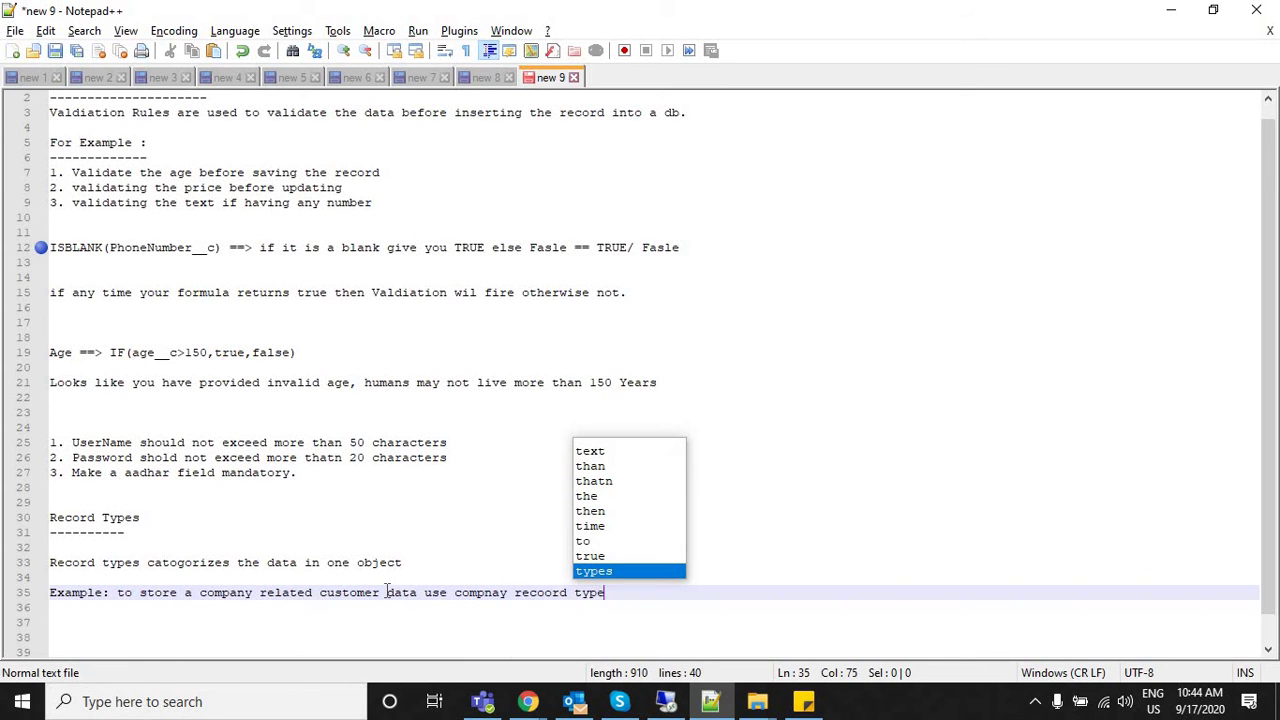
{"action": "left_click", "coordinate": [551, 592]}
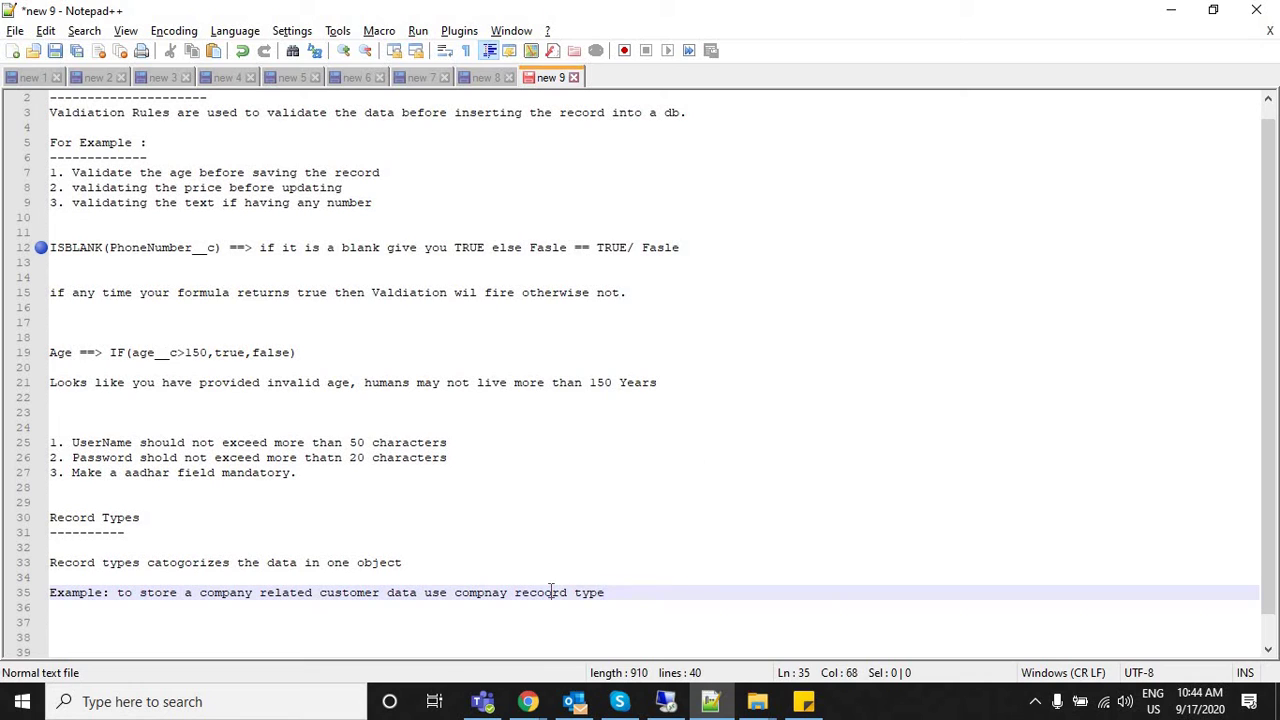
{"action": "key", "text": "BackSpace"}
{"action": "type", "text": ", to sotre"}
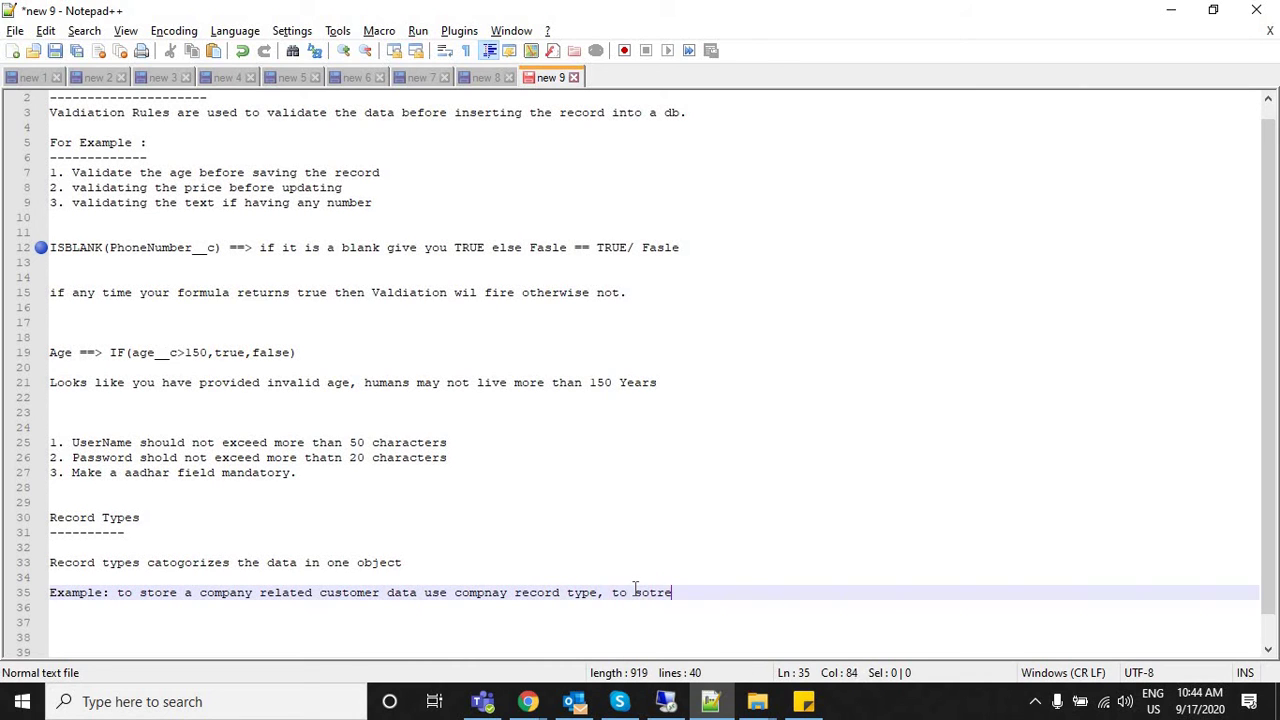
{"action": "key", "text": "BackSpace"}
{"action": "key", "text": "BackSpace"}
{"action": "key", "text": "BackSpace"}
{"action": "key", "text": "BackSpace"}
{"action": "key", "text": "BackSpace"}
{"action": "key", "text": "BackSpace"}
{"action": "type", "text": "store a inidividual customer "}
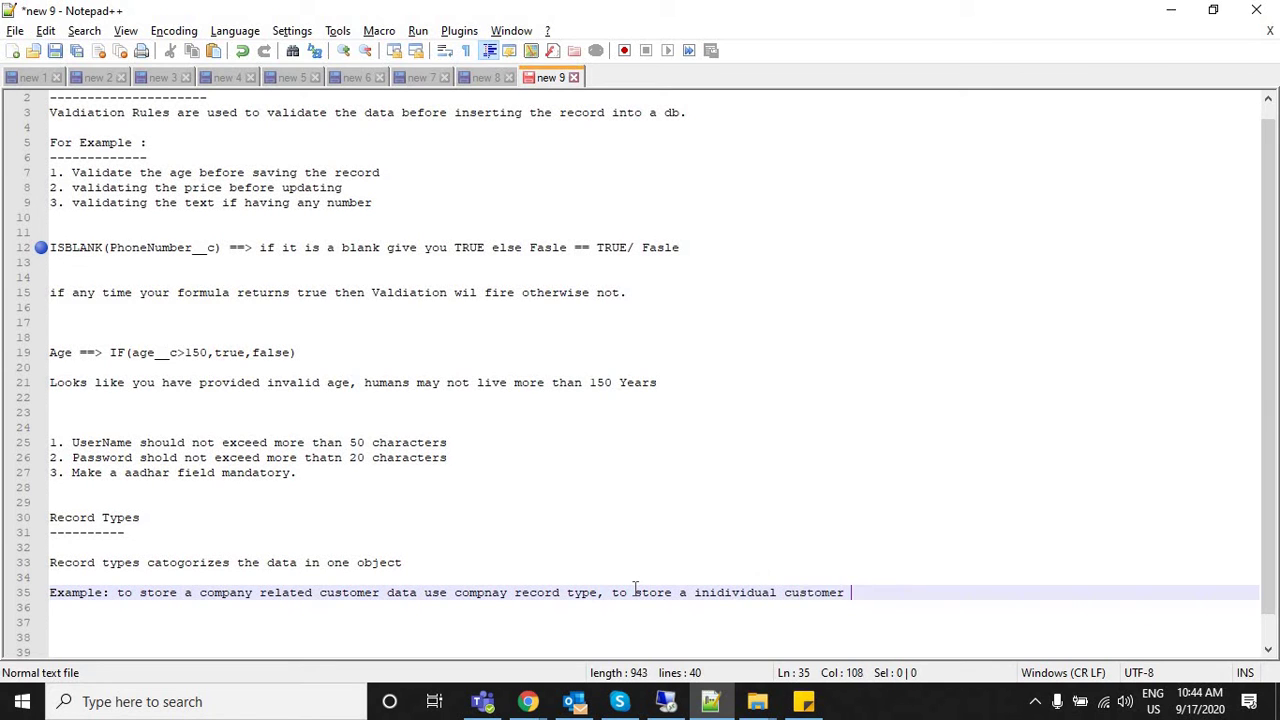
{"action": "type", "text": "info use an"}
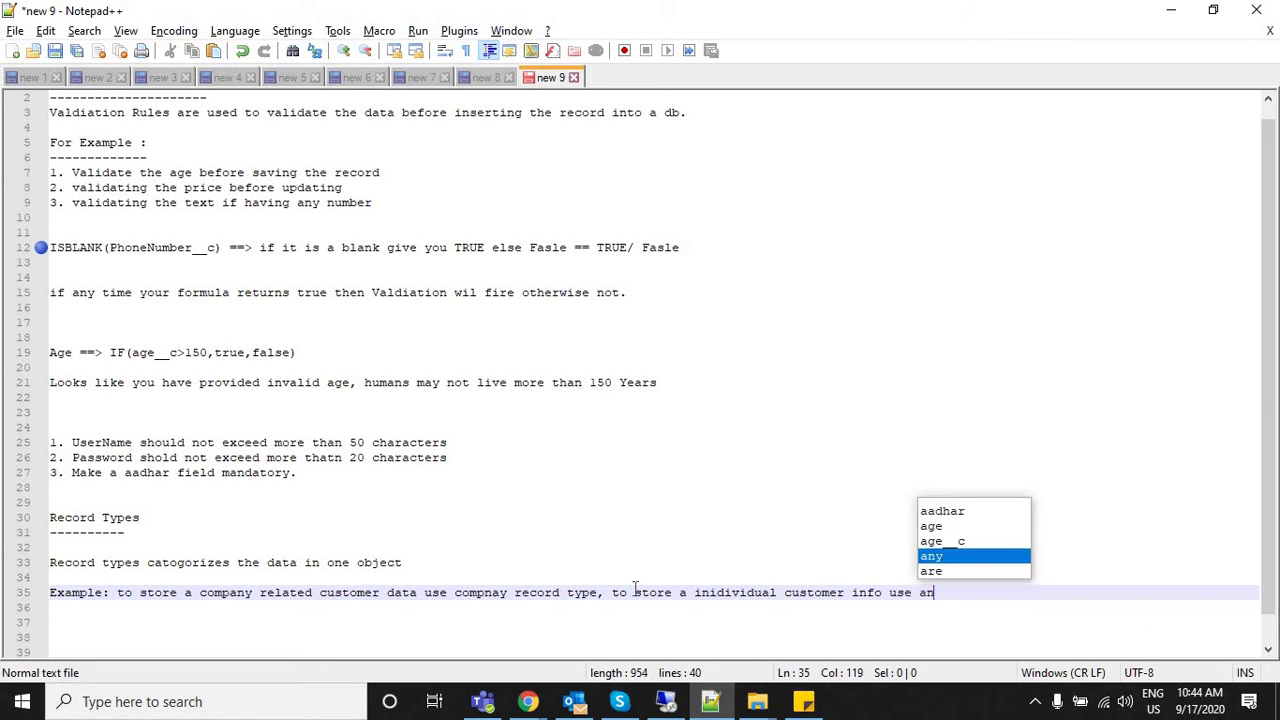
{"action": "type", "text": "other record tpe"}
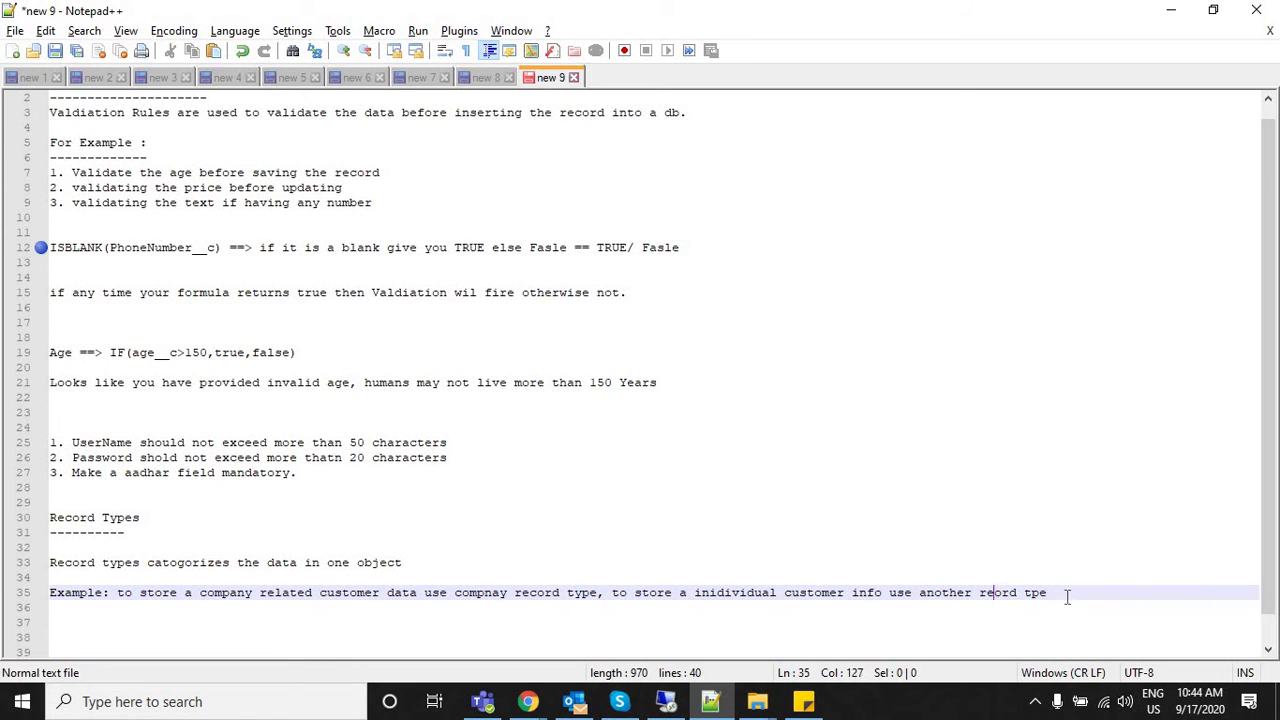
{"action": "key", "text": "BackSpace"}
{"action": "key", "text": "BackSpace"}
{"action": "key", "text": "BackSpace"}
End the example with 'called individual.' and fix 'inidividual', leaving the cursor on line 38.
{"action": "type", "text": "ype called "}
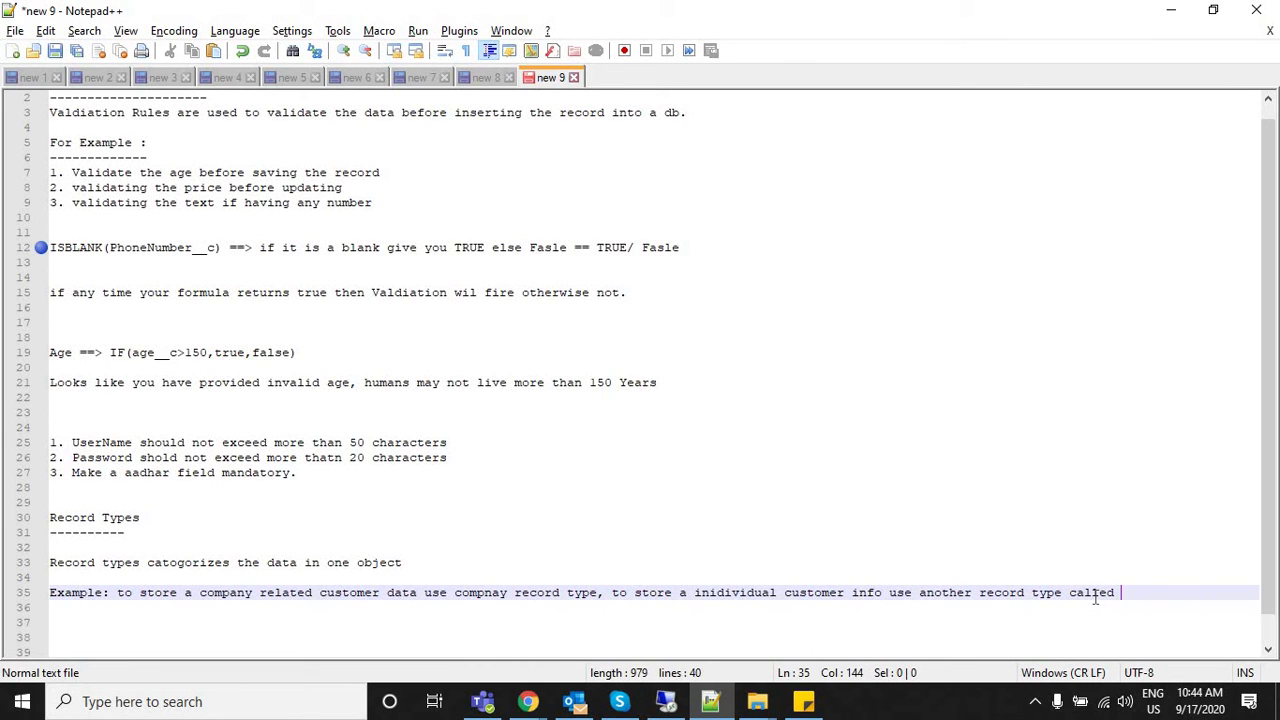
{"action": "type", "text": "individual."}
{"action": "left_click", "coordinate": [825, 621]}
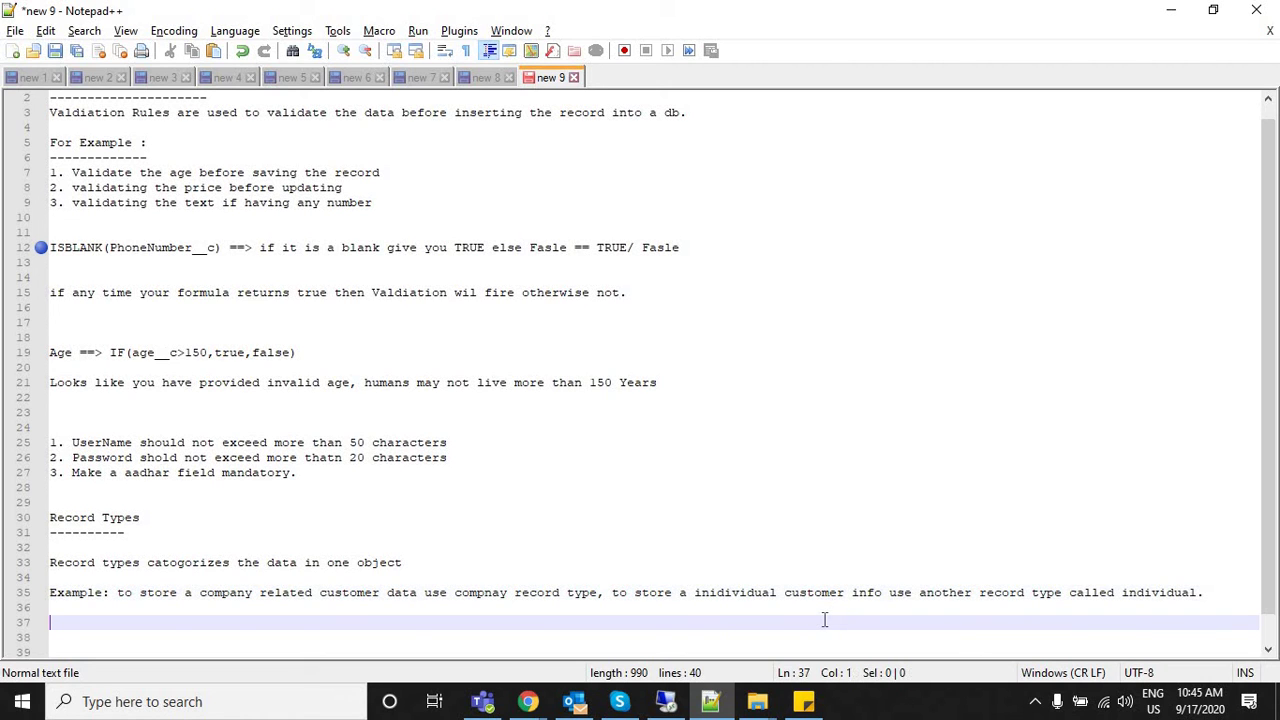
{"action": "left_click", "coordinate": [722, 592]}
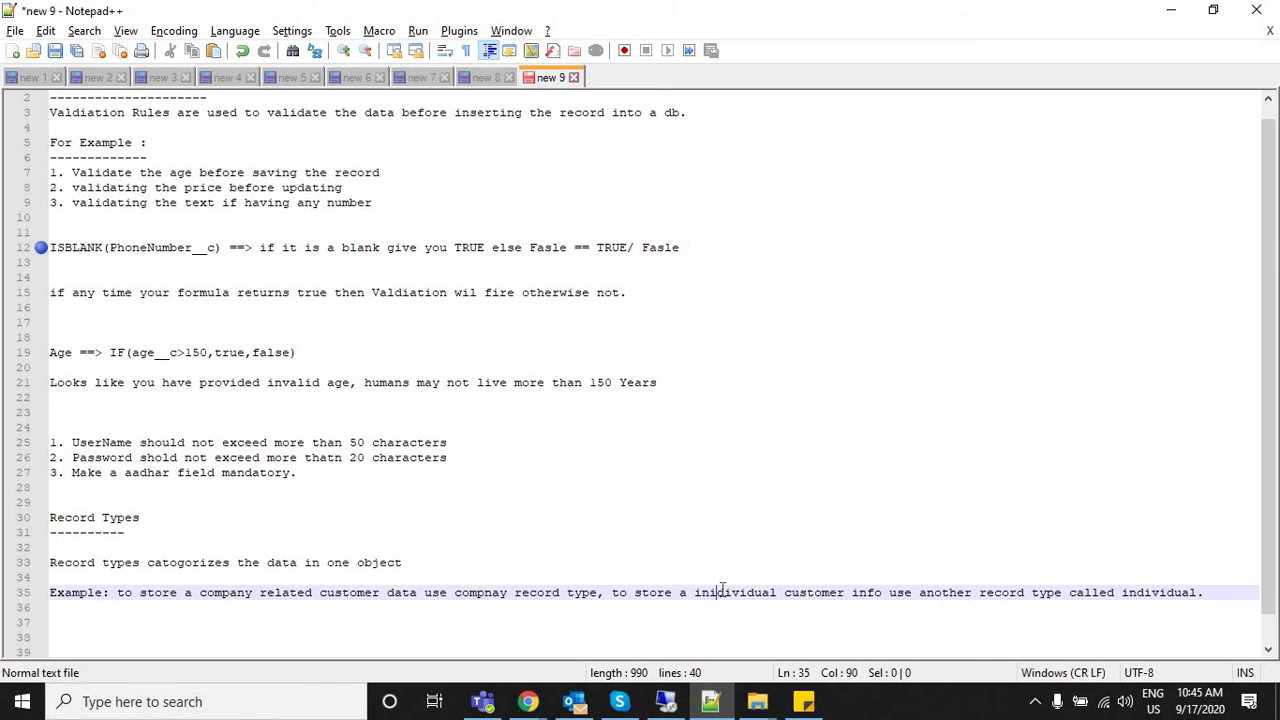
{"action": "key", "text": "BackSpace"}
{"action": "left_click", "coordinate": [817, 620]}
{"action": "key", "text": "Down"}
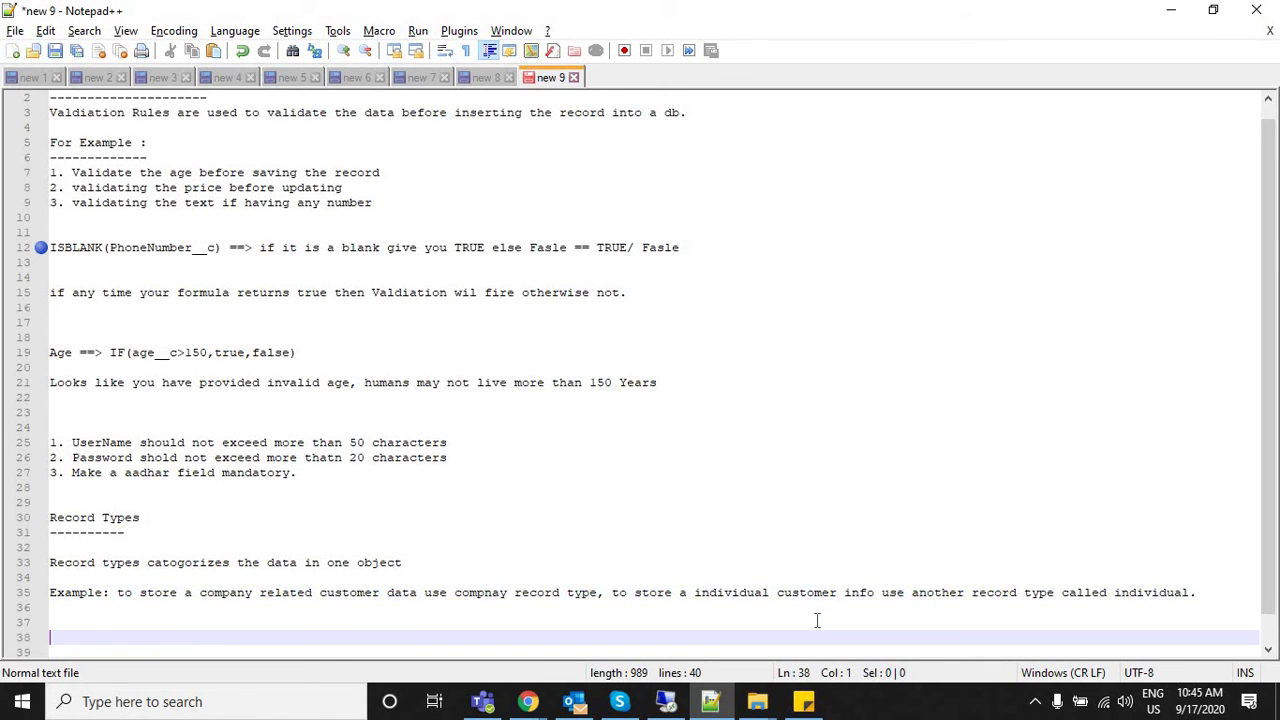
{"action": "key", "text": "Down"}
{"action": "key", "text": "Down"}
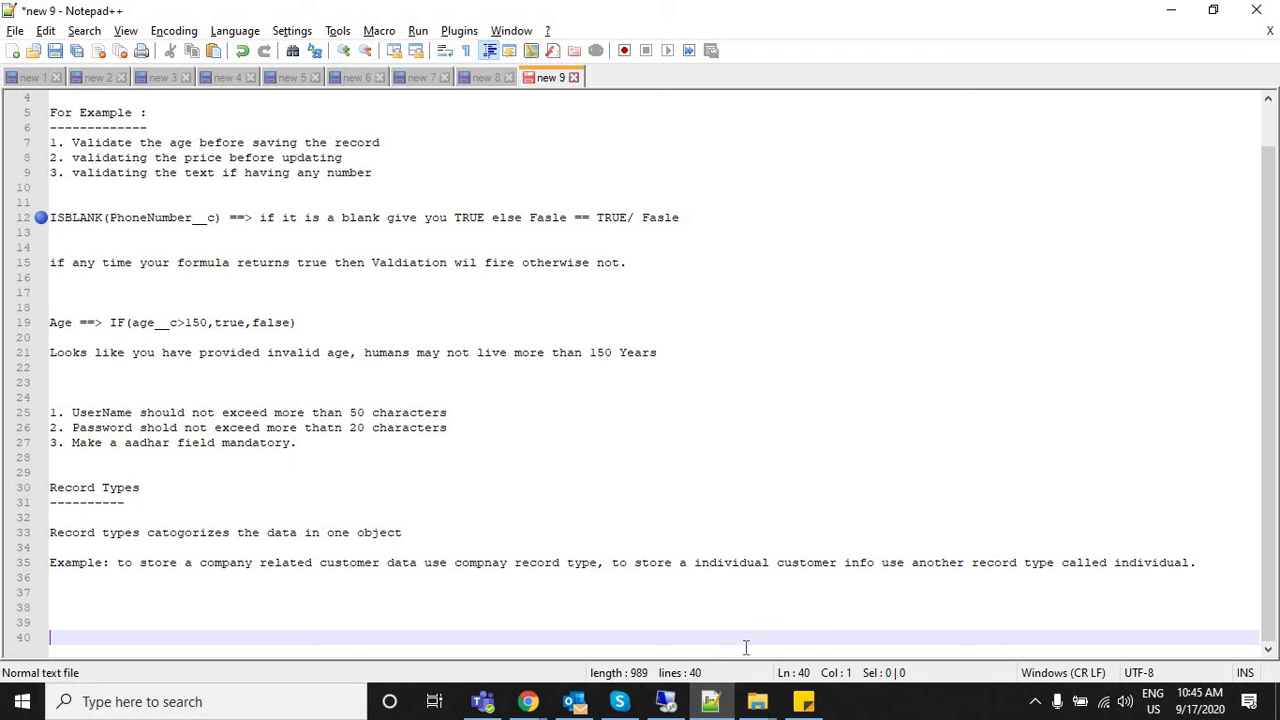
{"action": "left_click", "coordinate": [621, 614]}
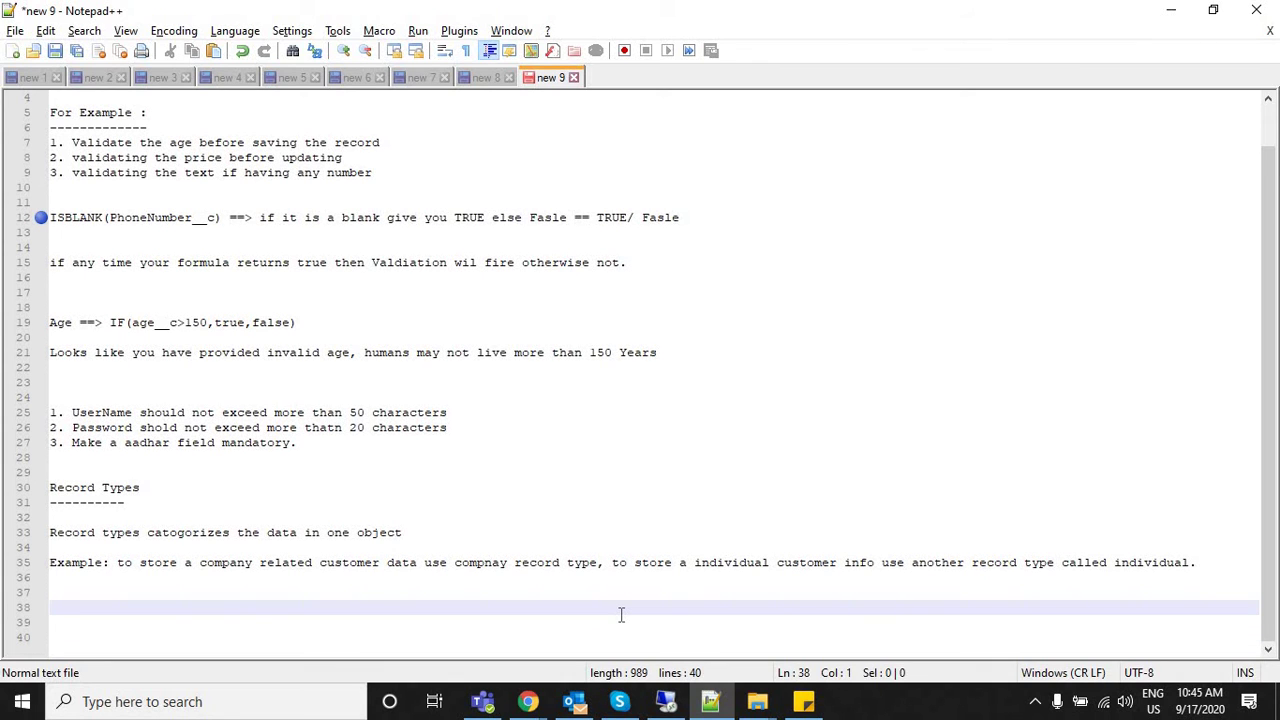
Back in Salesforce, start a new Customer record type based on --Master--.
{"action": "mouse_move", "coordinate": [530, 705]}
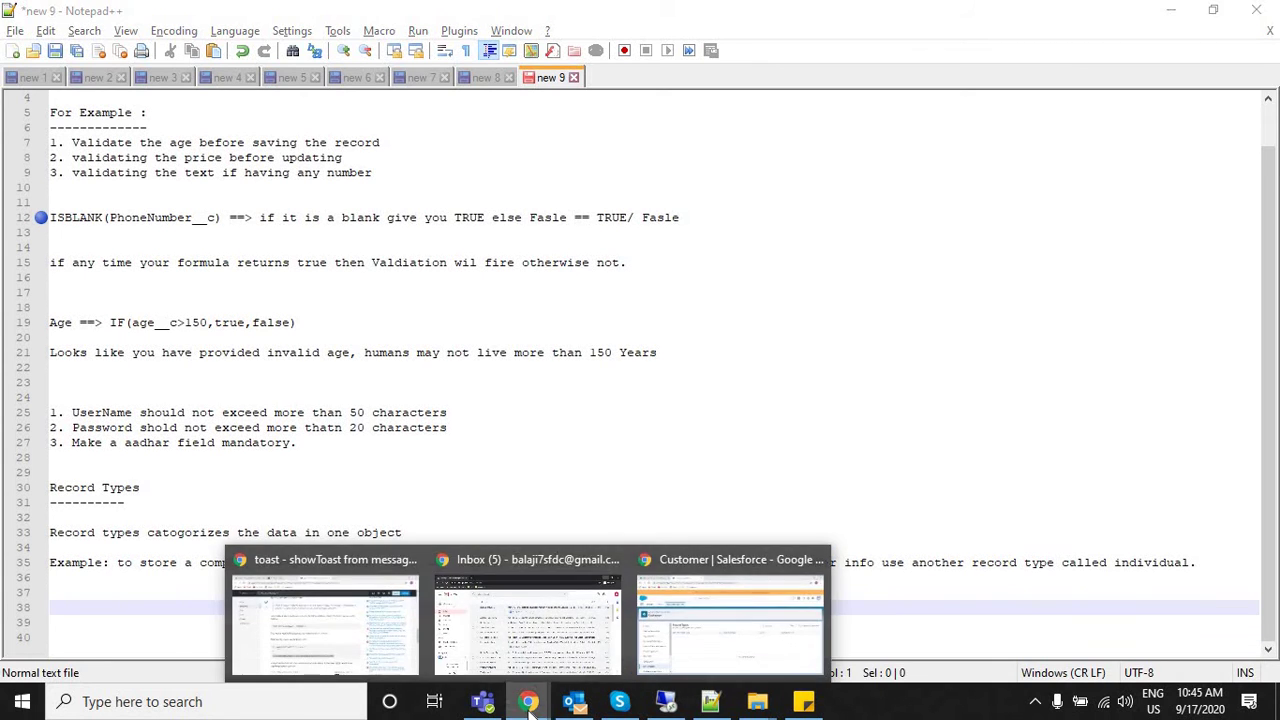
{"action": "left_click", "coordinate": [686, 610]}
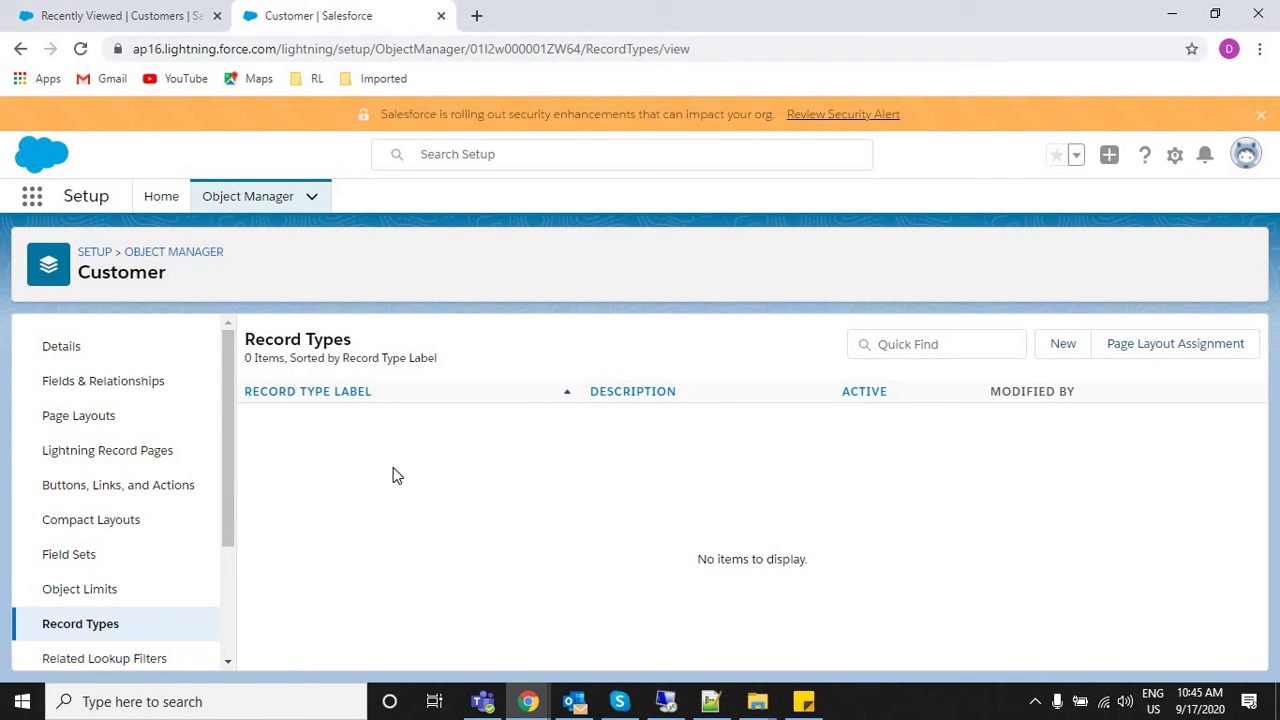
{"action": "left_click", "coordinate": [1062, 346]}
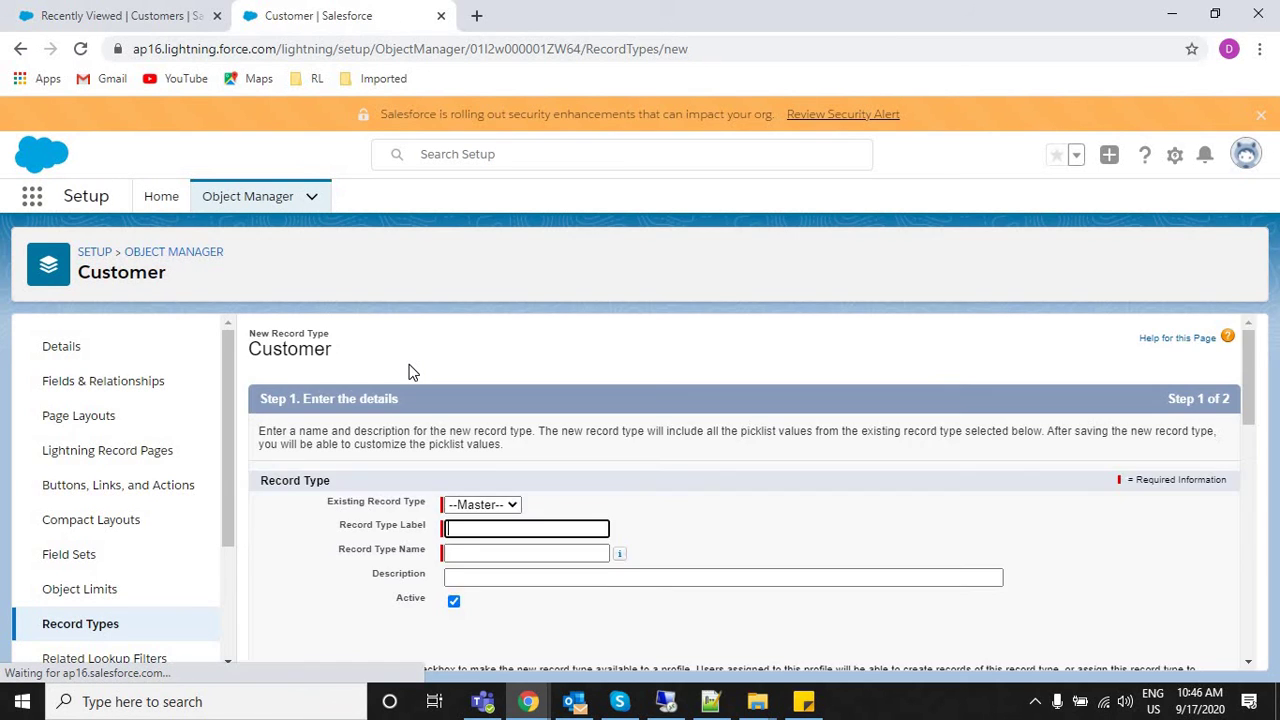
{"action": "scroll", "coordinate": [1252, 400], "scroll_direction": "down", "scroll_amount": 1}
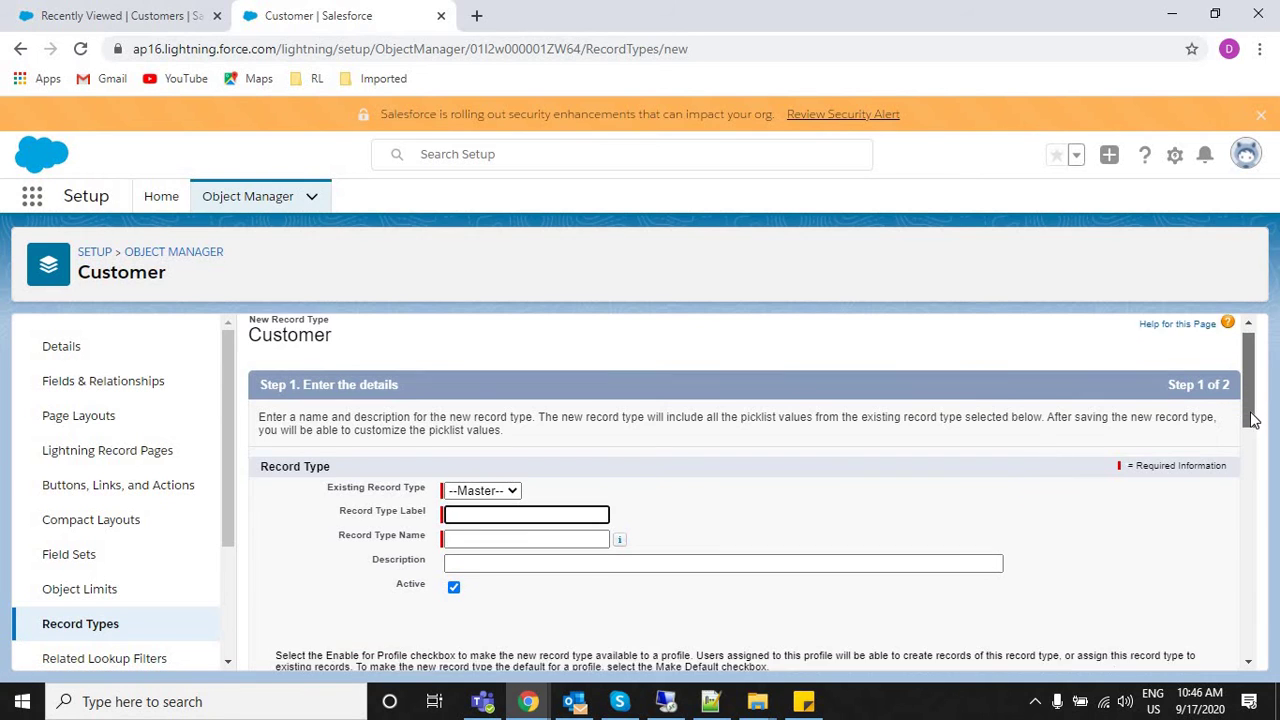
{"action": "left_click", "coordinate": [500, 391]}
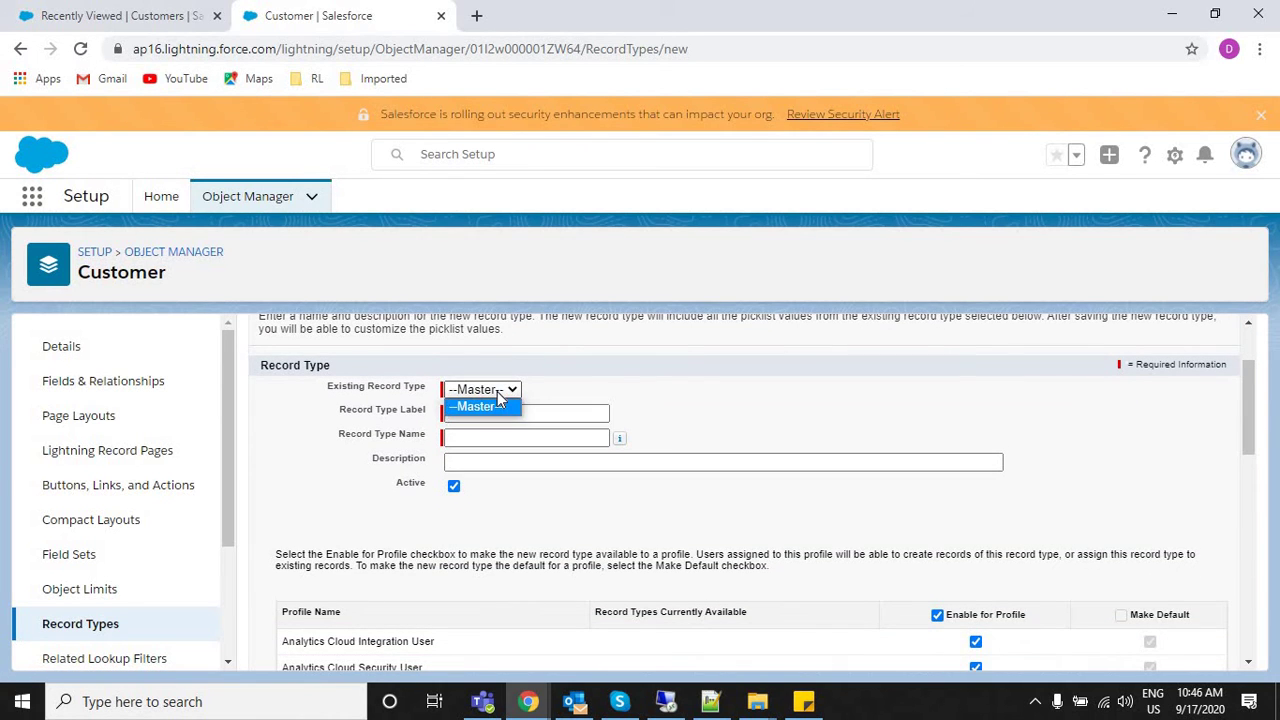
{"action": "left_click", "coordinate": [623, 375]}
Enter 'Corporate' as the Record Type Label and Record Type Name.
{"action": "left_click", "coordinate": [507, 416]}
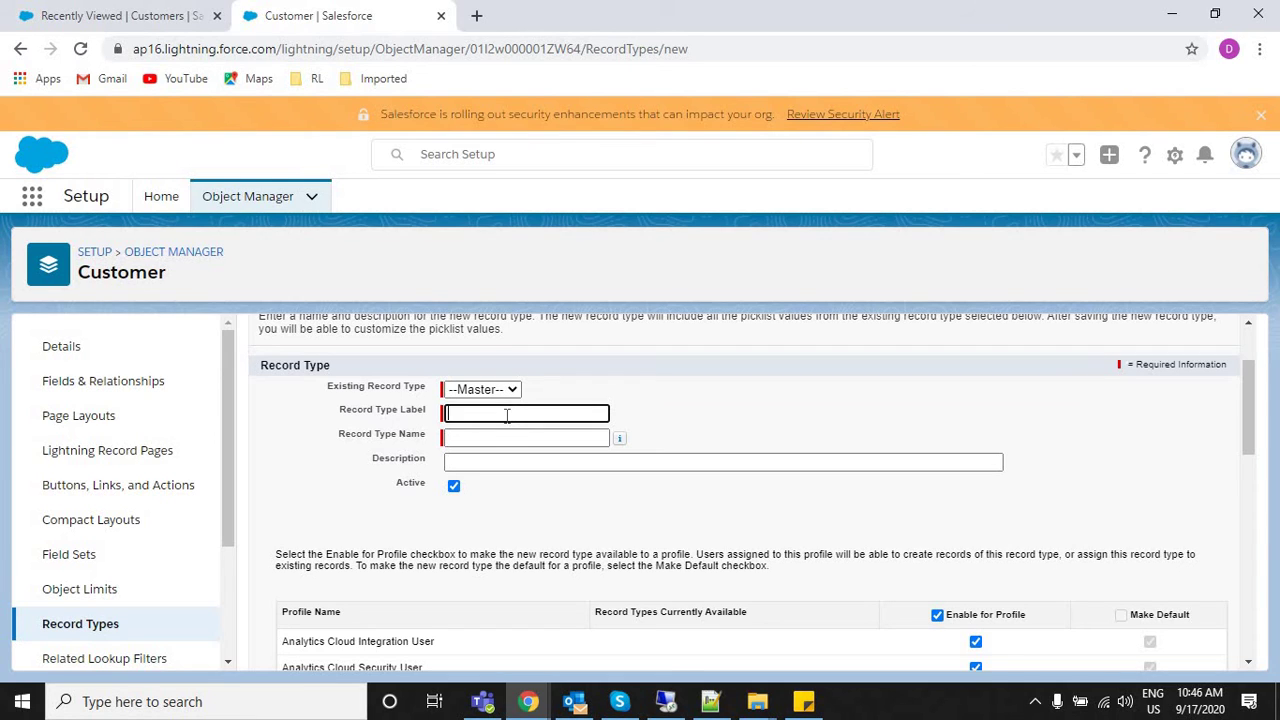
{"action": "type", "text": "Corporate"}
{"action": "left_click", "coordinate": [457, 437]}
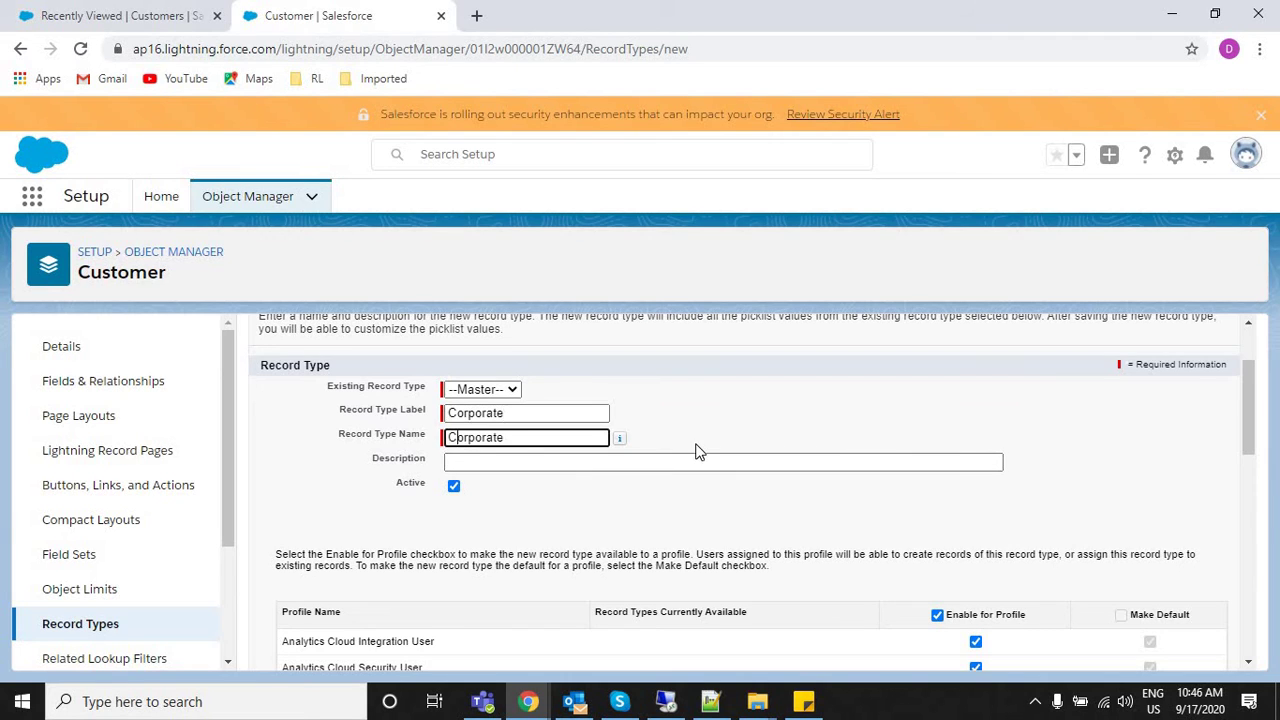
{"action": "left_click", "coordinate": [507, 467]}
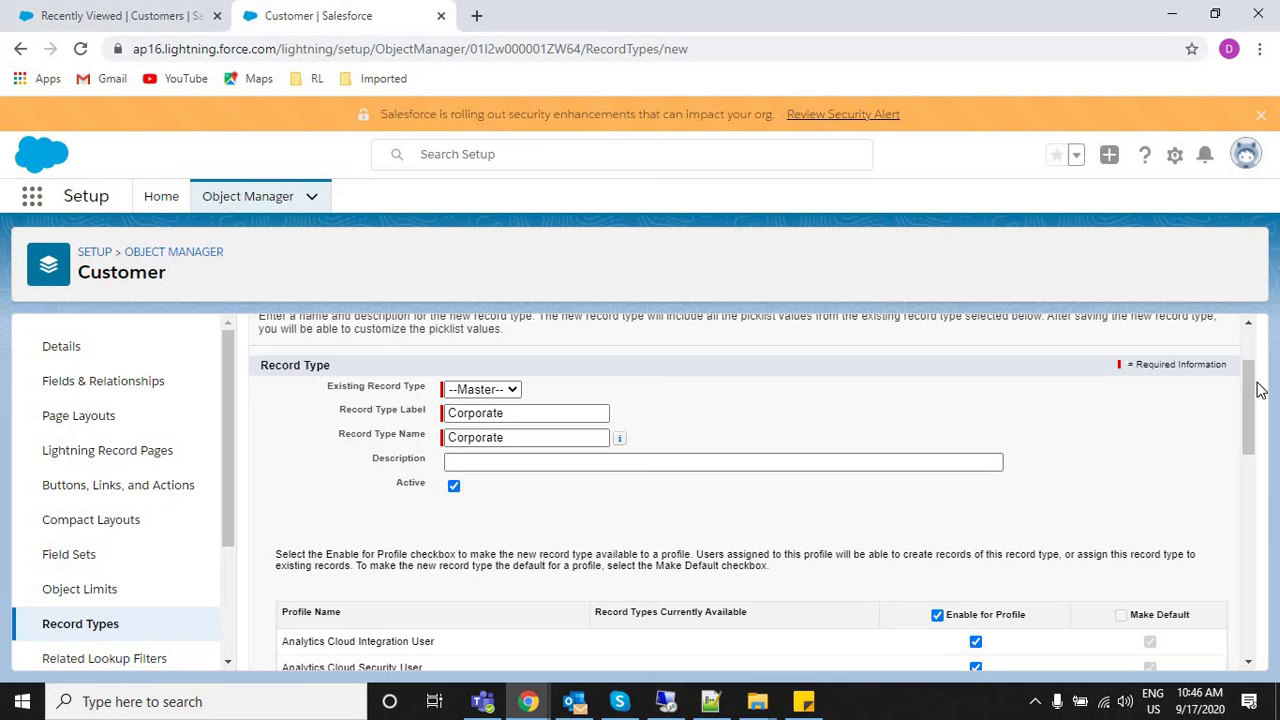
{"action": "left_click_drag", "start_coordinate": [1258, 390], "coordinate": [1249, 466]}
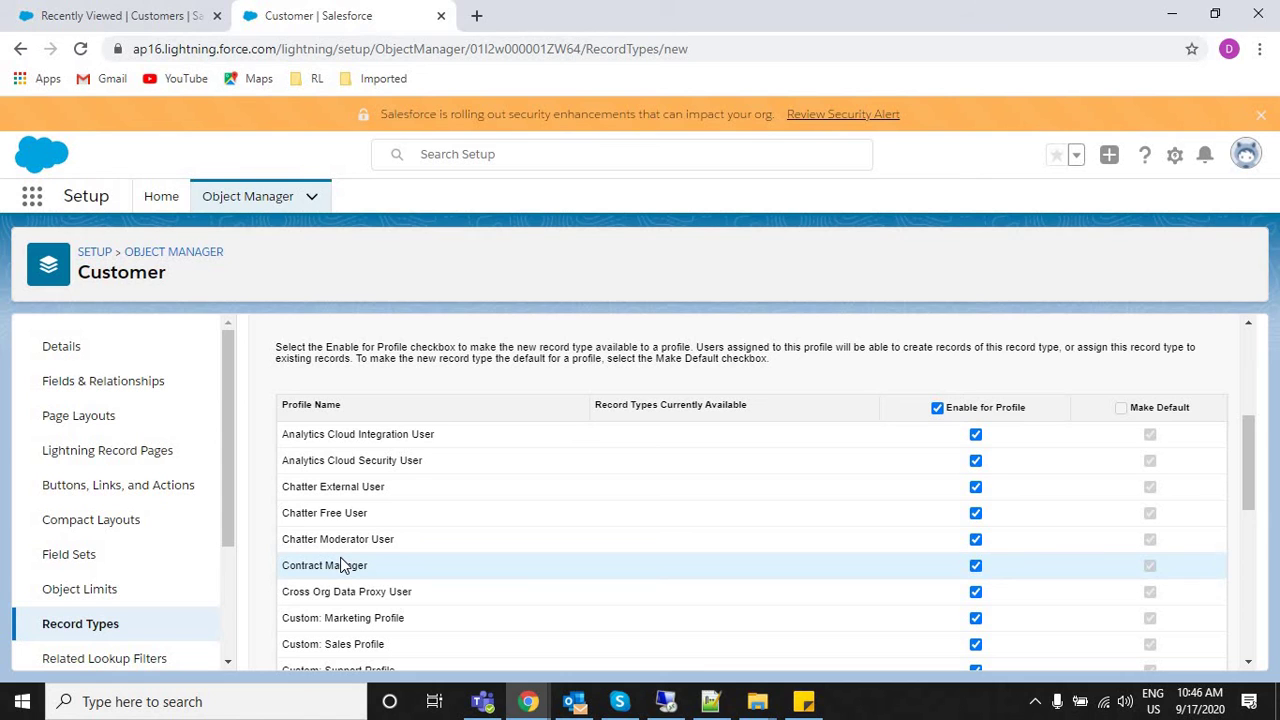
Open a New Customer form from the Customers list, reopen it, and return to record type setup.
{"action": "left_click", "coordinate": [116, 12]}
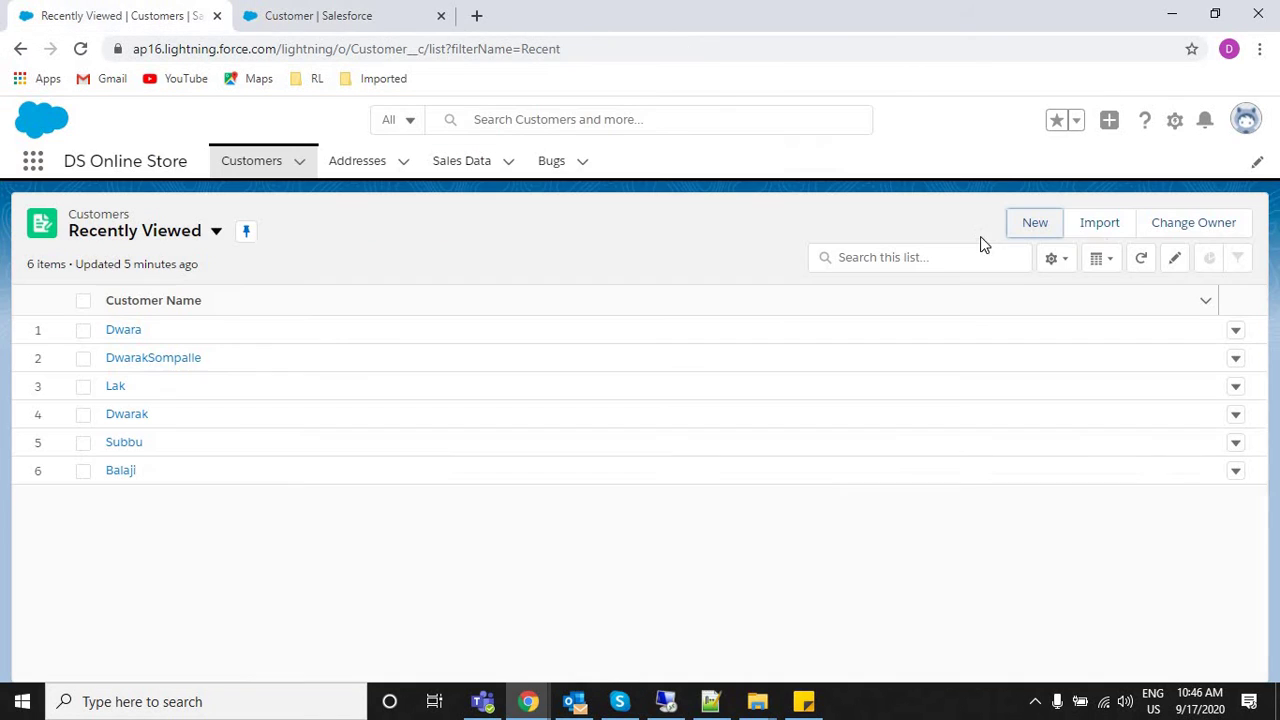
{"action": "left_click", "coordinate": [1060, 225]}
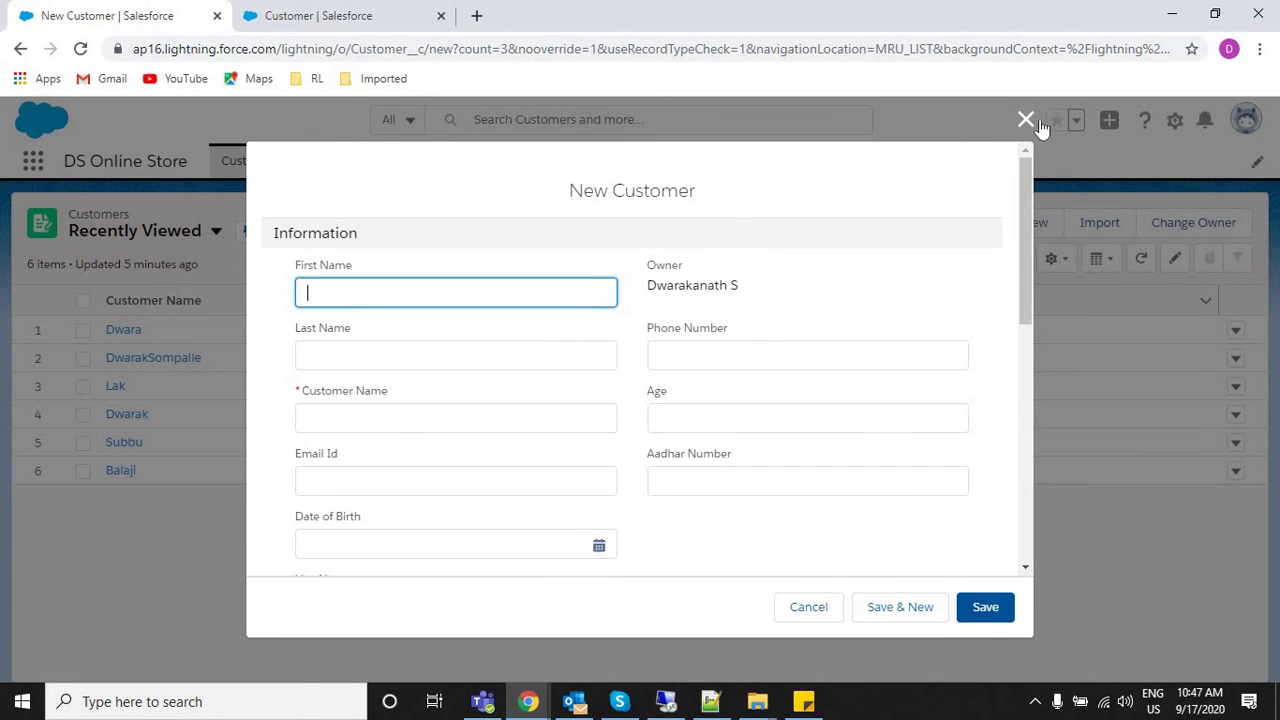
{"action": "key", "text": "Escape"}
{"action": "left_click", "coordinate": [1018, 228]}
{"action": "left_click", "coordinate": [281, 12]}
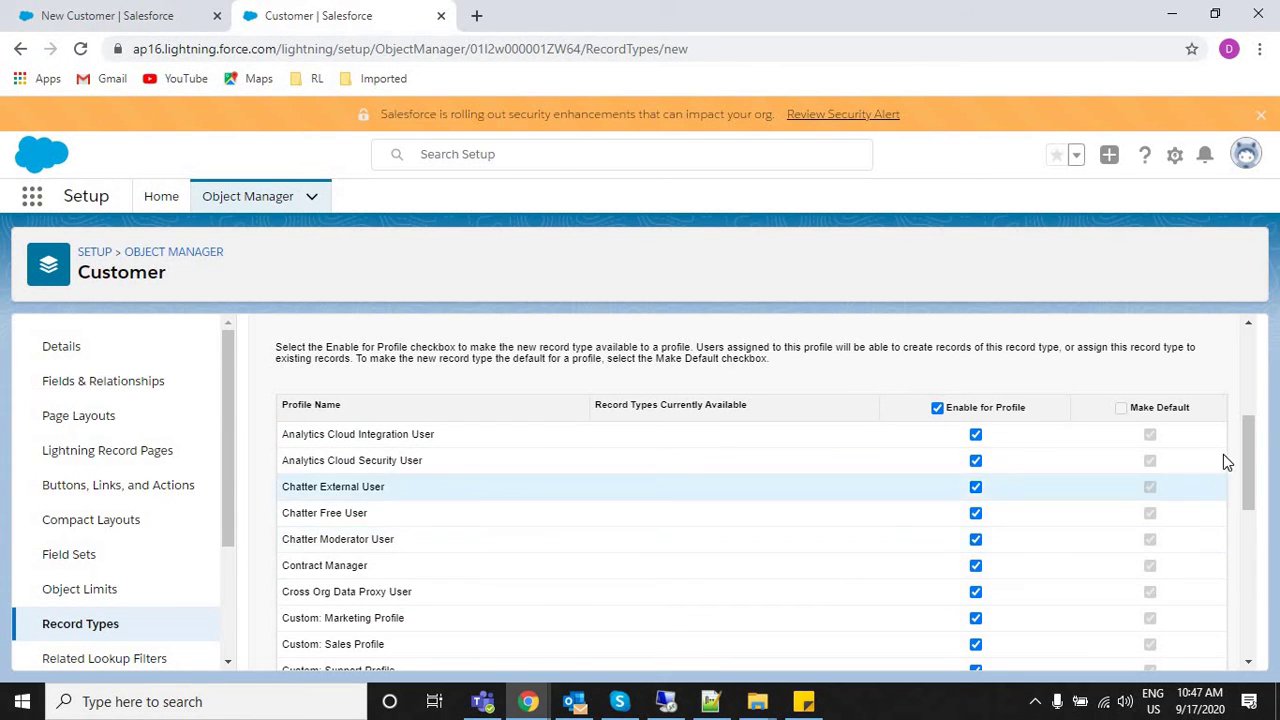
Disable all profiles, then enable only System Administrator for the Corporate record type.
{"action": "left_click", "coordinate": [937, 409]}
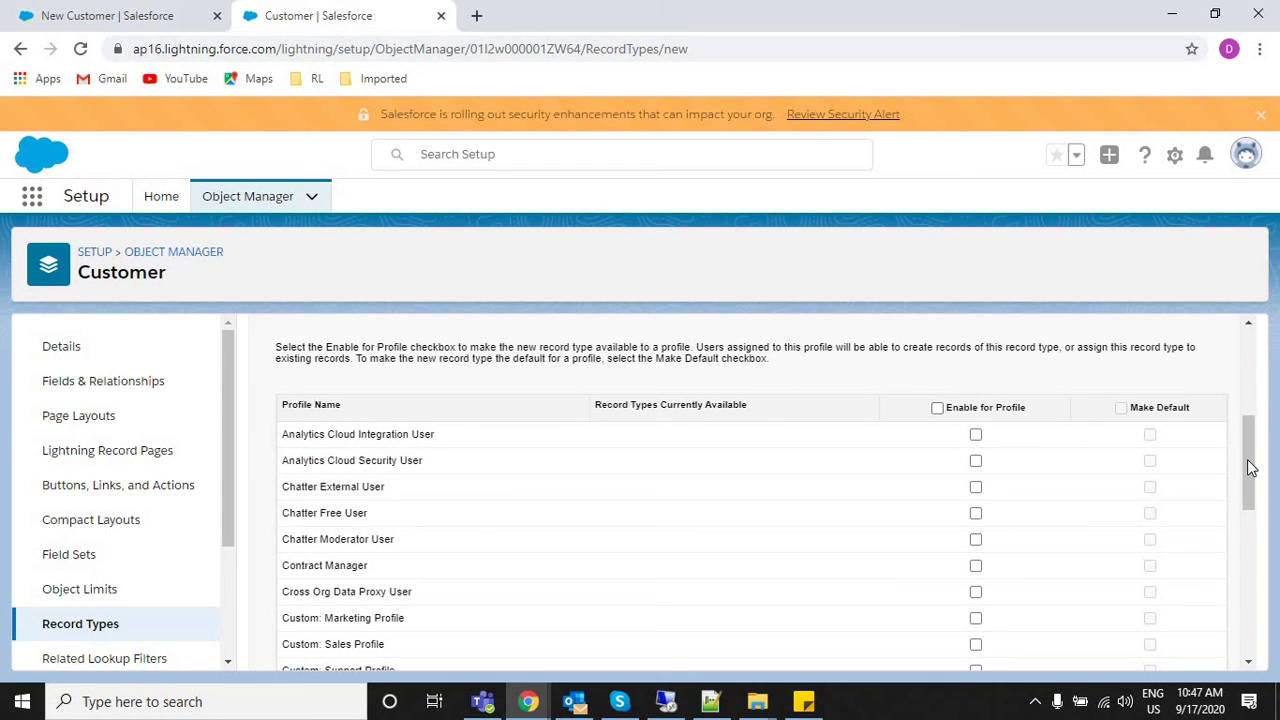
{"action": "scroll", "coordinate": [1249, 668], "scroll_direction": "down", "scroll_amount": 8}
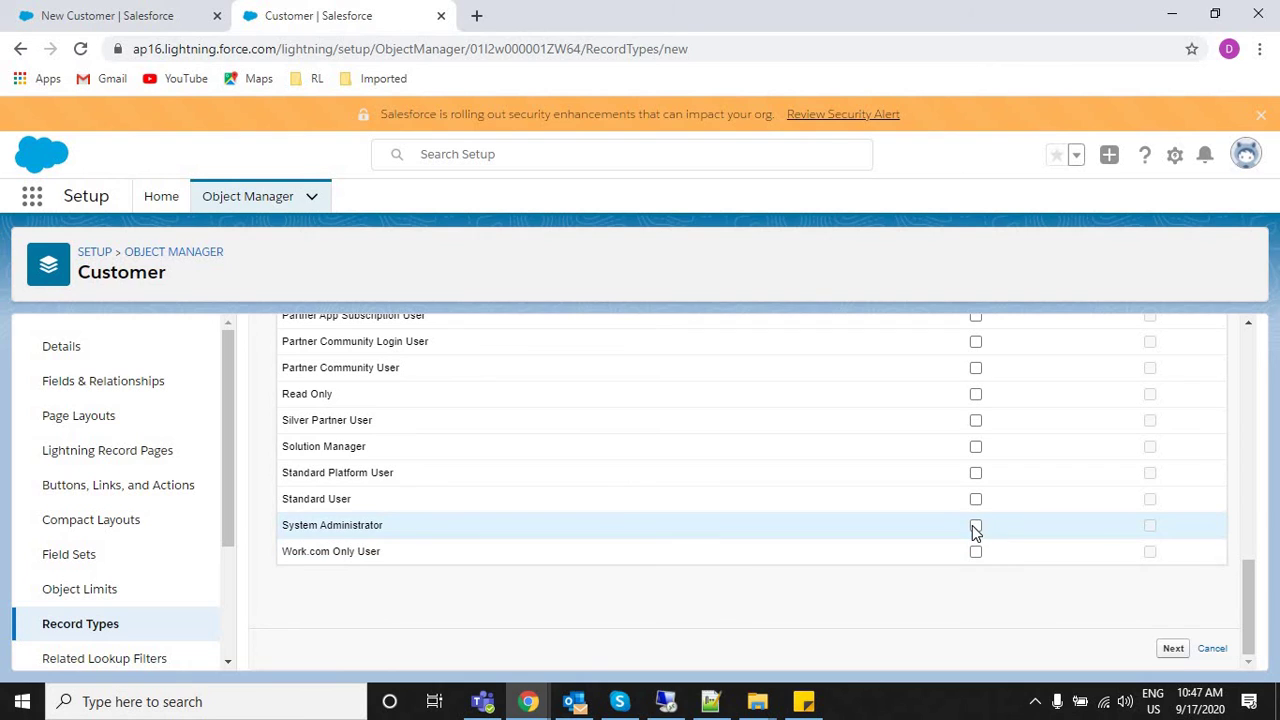
{"action": "left_click", "coordinate": [976, 527]}
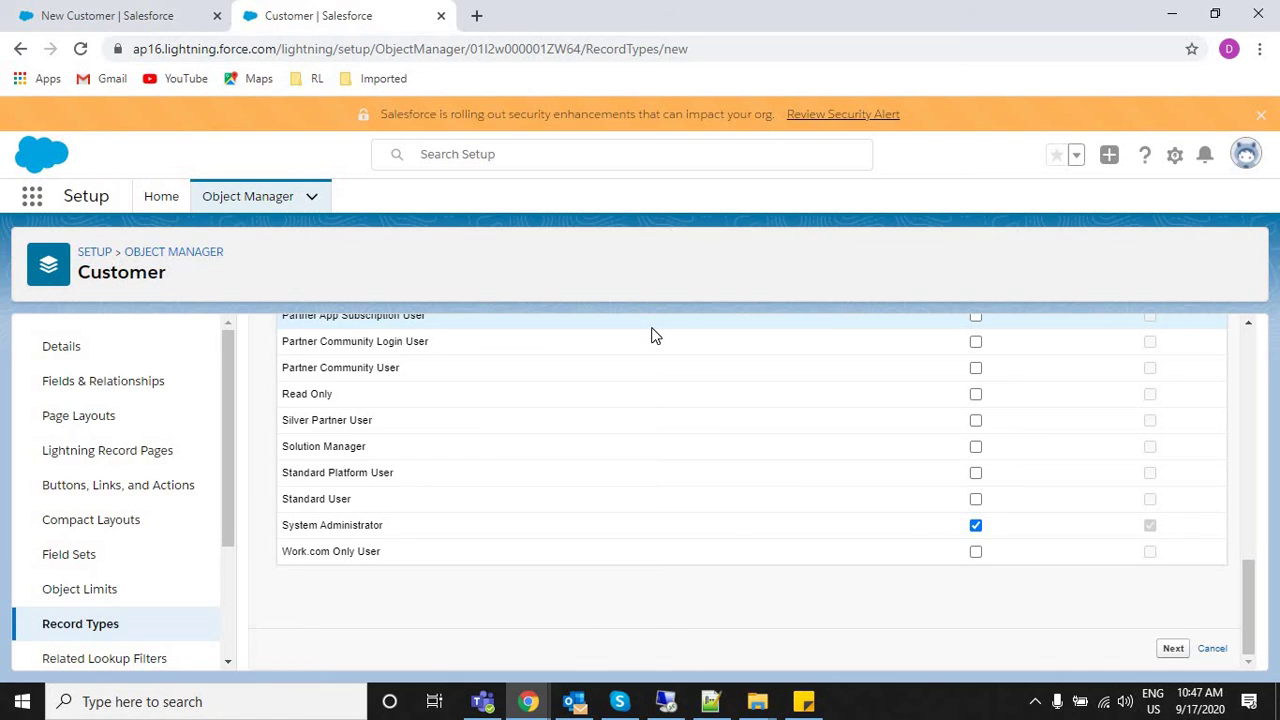
Glance at the new customer form, then return and review the profile names.
{"action": "left_click", "coordinate": [205, 10]}
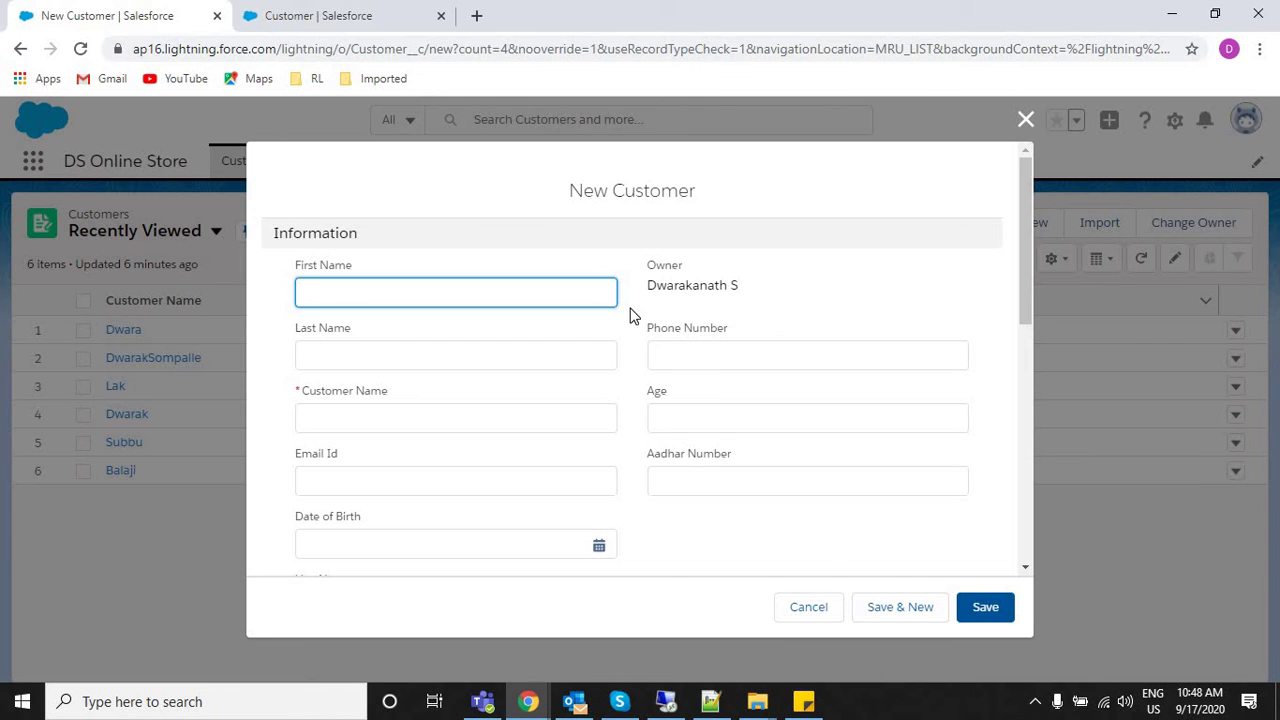
{"action": "left_click", "coordinate": [366, 12]}
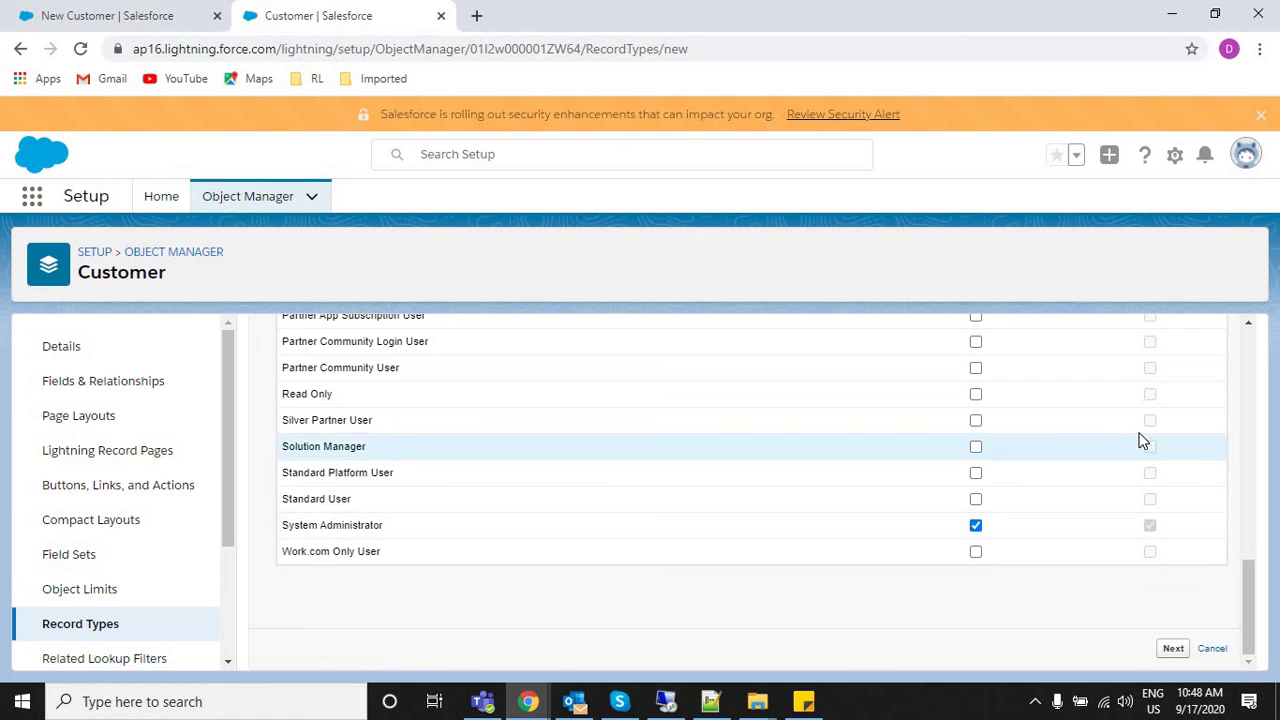
{"action": "mouse_move", "coordinate": [1244, 578]}
{"action": "left_mouse_down"}
{"action": "mouse_move", "coordinate": [1248, 352]}
{"action": "mouse_move", "coordinate": [1246, 594]}
{"action": "left_mouse_up"}
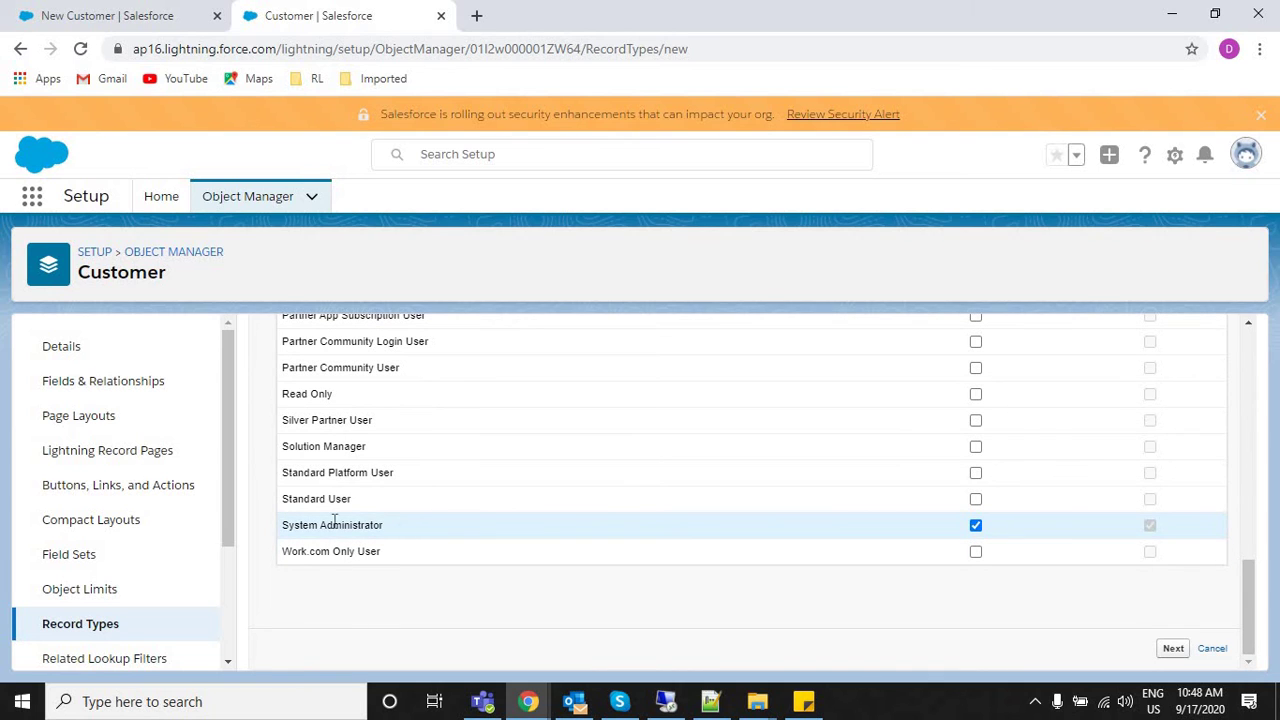
{"action": "left_click_drag", "start_coordinate": [385, 526], "coordinate": [270, 530]}
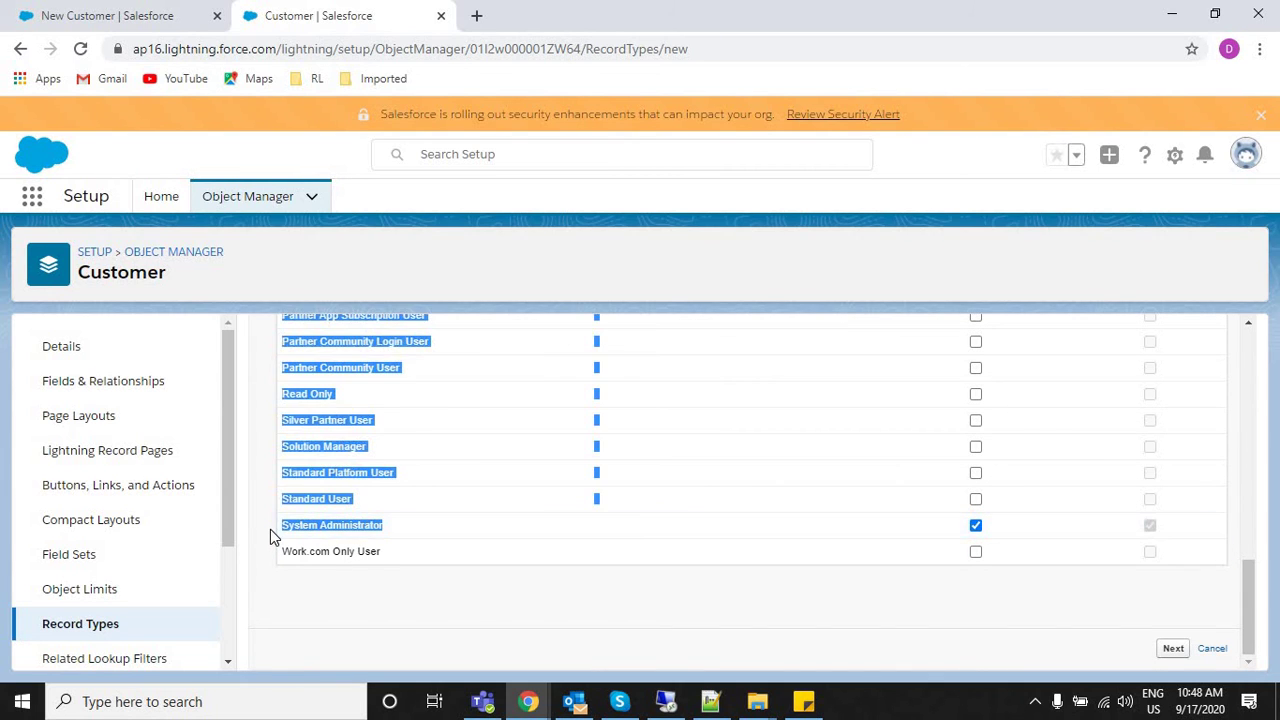
{"action": "left_click", "coordinate": [927, 602]}
Advance to Step 2 and review Customer Layout assigned to every profile.
{"action": "left_click", "coordinate": [1173, 649]}
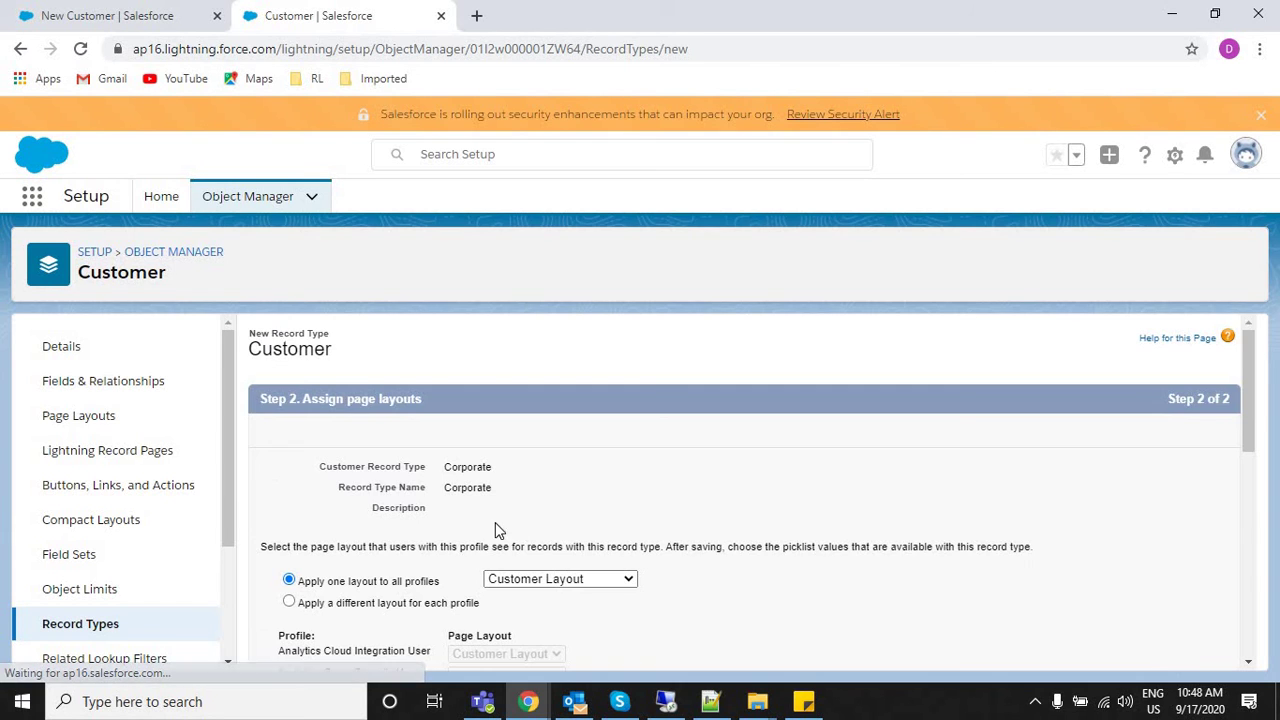
{"action": "left_click_drag", "start_coordinate": [1253, 378], "coordinate": [1257, 423]}
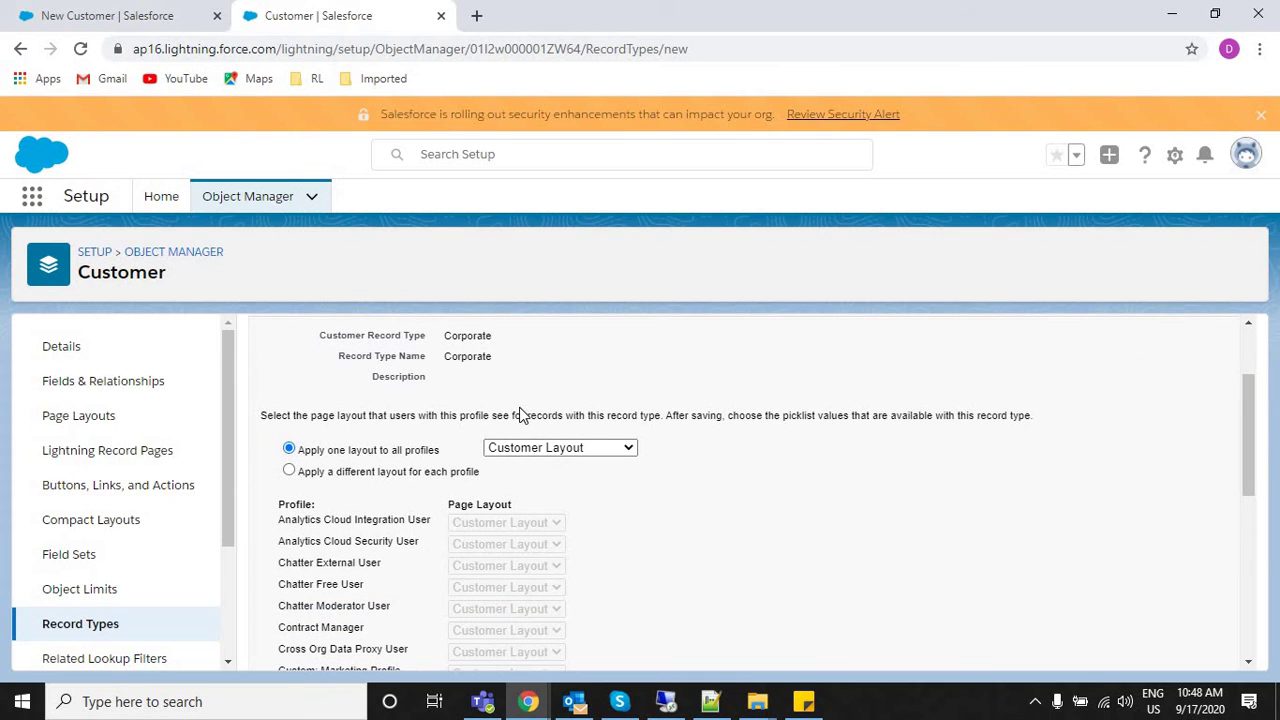
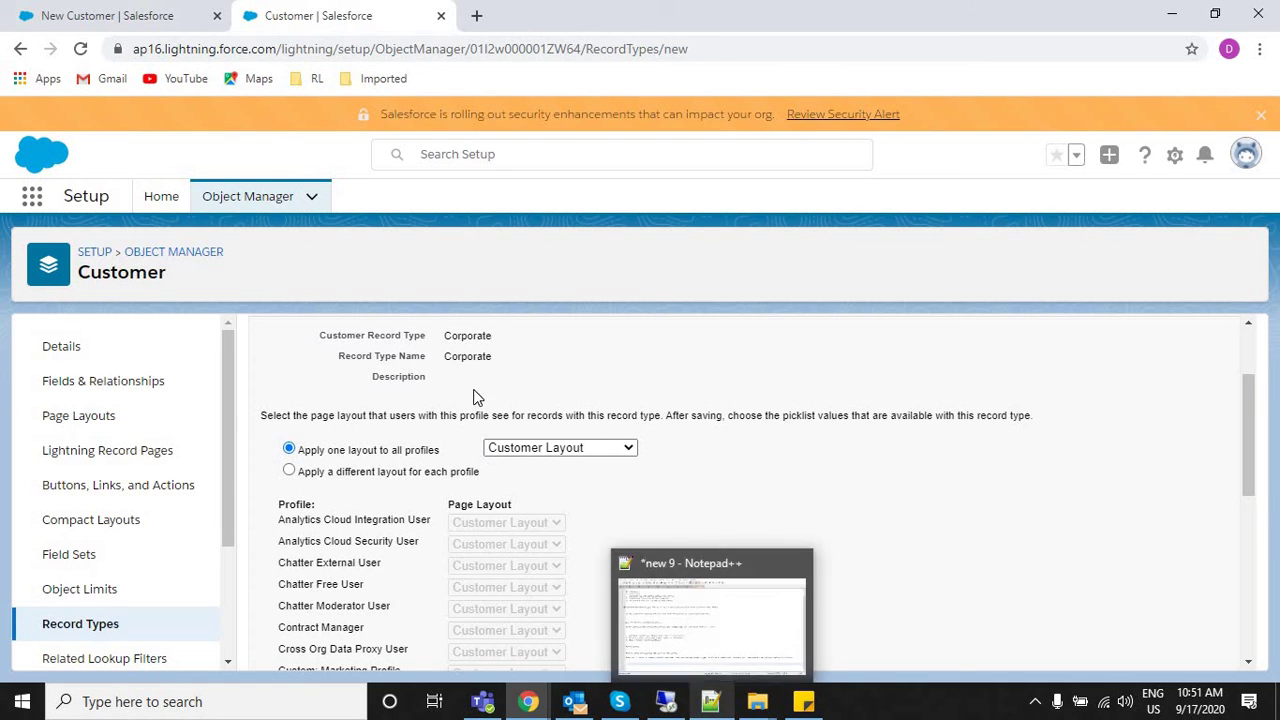
Keep Customer Layout for all profiles and note 'Record TYpes --> Layout' in Notepad++.
{"action": "left_click", "coordinate": [568, 450]}
{"action": "left_click", "coordinate": [738, 458]}
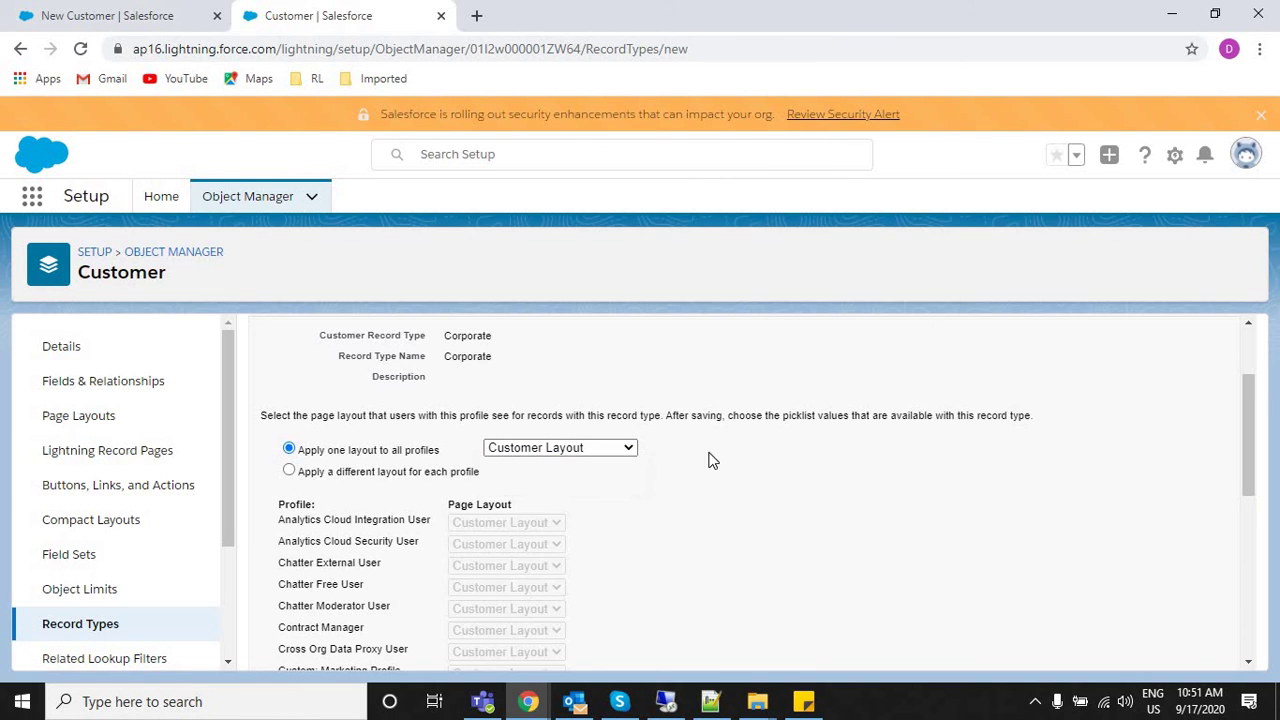
{"action": "left_click", "coordinate": [710, 701]}
{"action": "key", "text": "Up"}
{"action": "key", "text": "Up"}
{"action": "key", "text": "Up"}
{"action": "key", "text": "Up"}
{"action": "key", "text": "Up"}
{"action": "left_click", "coordinate": [318, 627]}
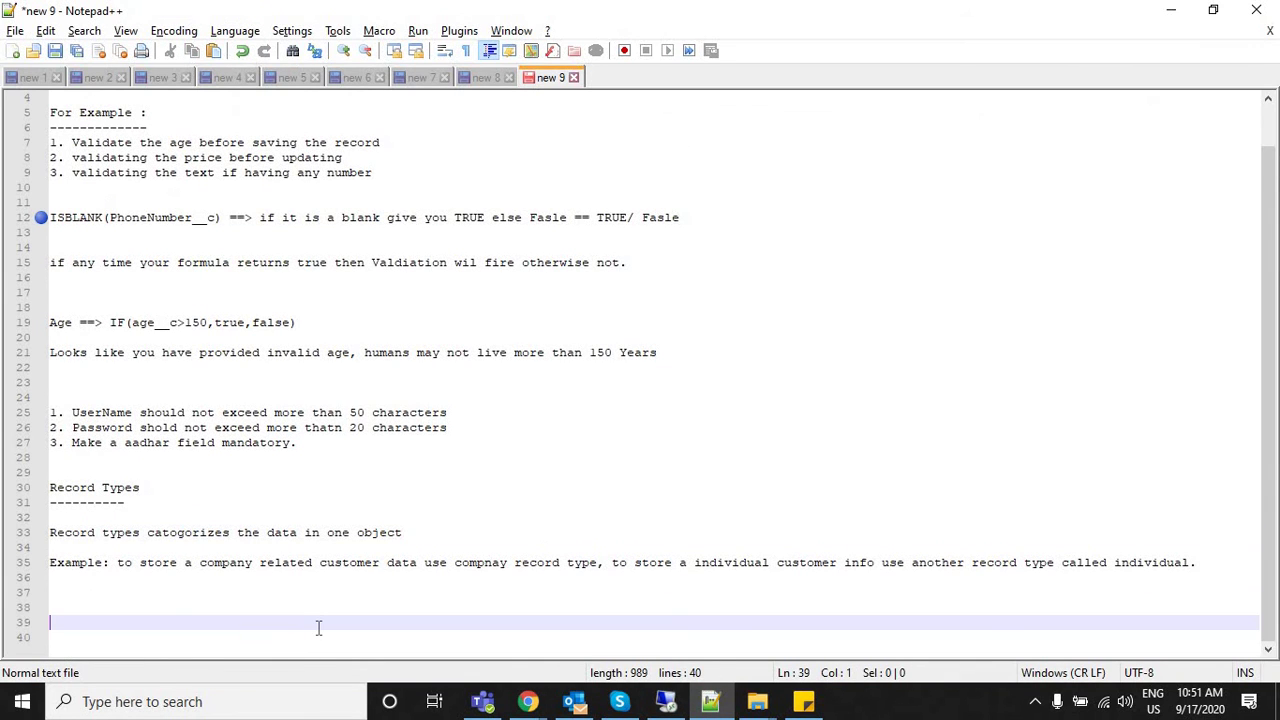
{"action": "type", "text": "Record TYp"}
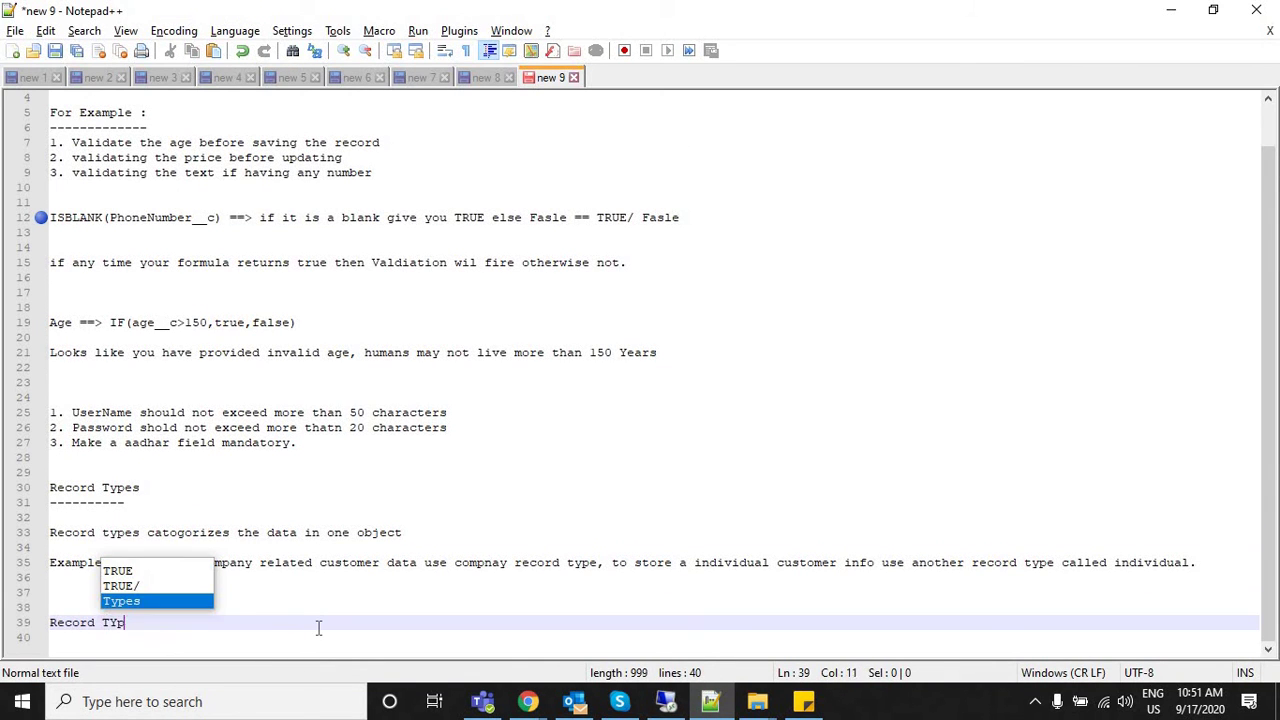
{"action": "type", "text": "es --> Layout"}
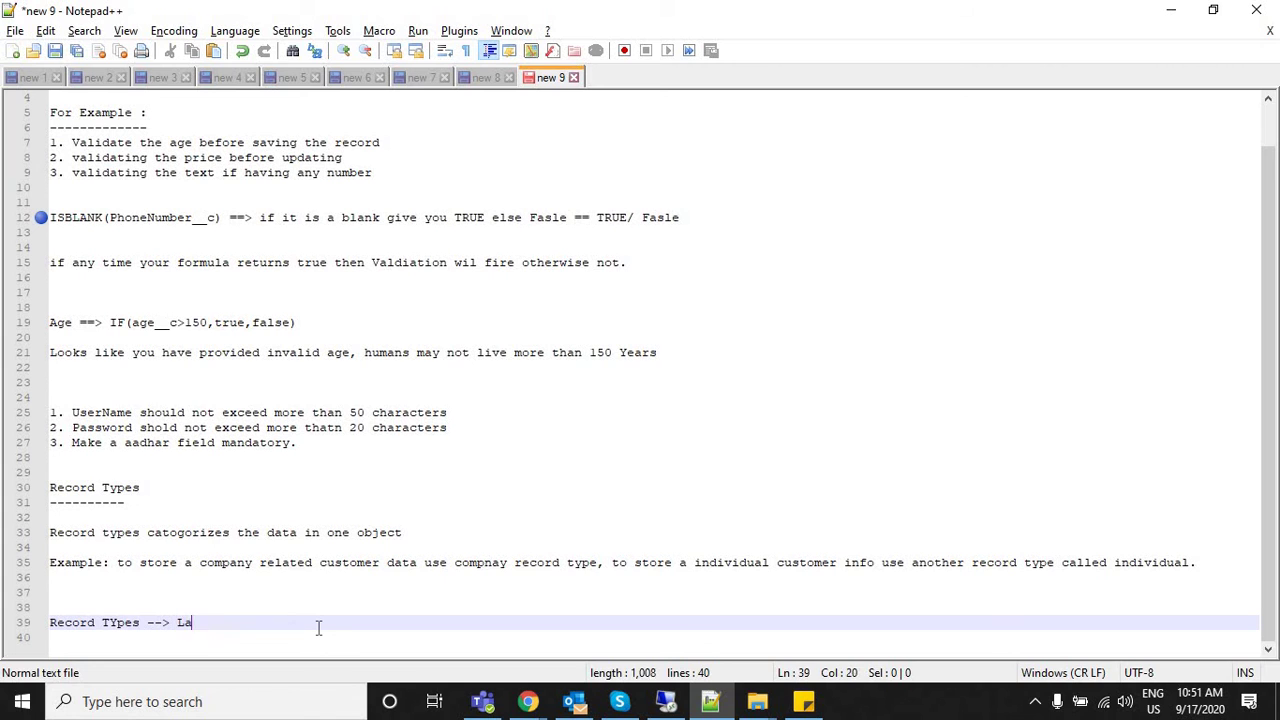
{"action": "key", "text": "Return"}
{"action": "key", "text": "Return"}
{"action": "key", "text": "Return"}
{"action": "key", "text": "Return"}
{"action": "key", "text": "Return"}
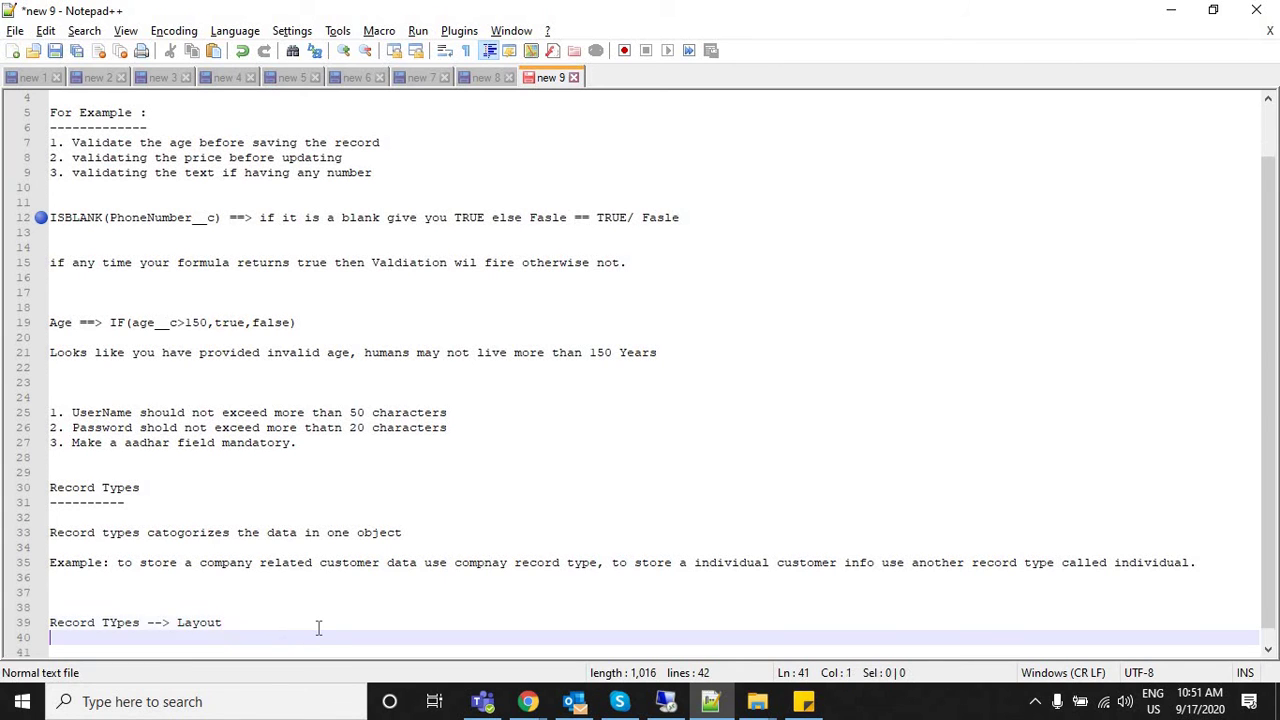
Add the note 'Layout ; is a arrangement of the fields and buttons and sections.' and return to Salesforce.
{"action": "type", "text": "layout ; is a"}
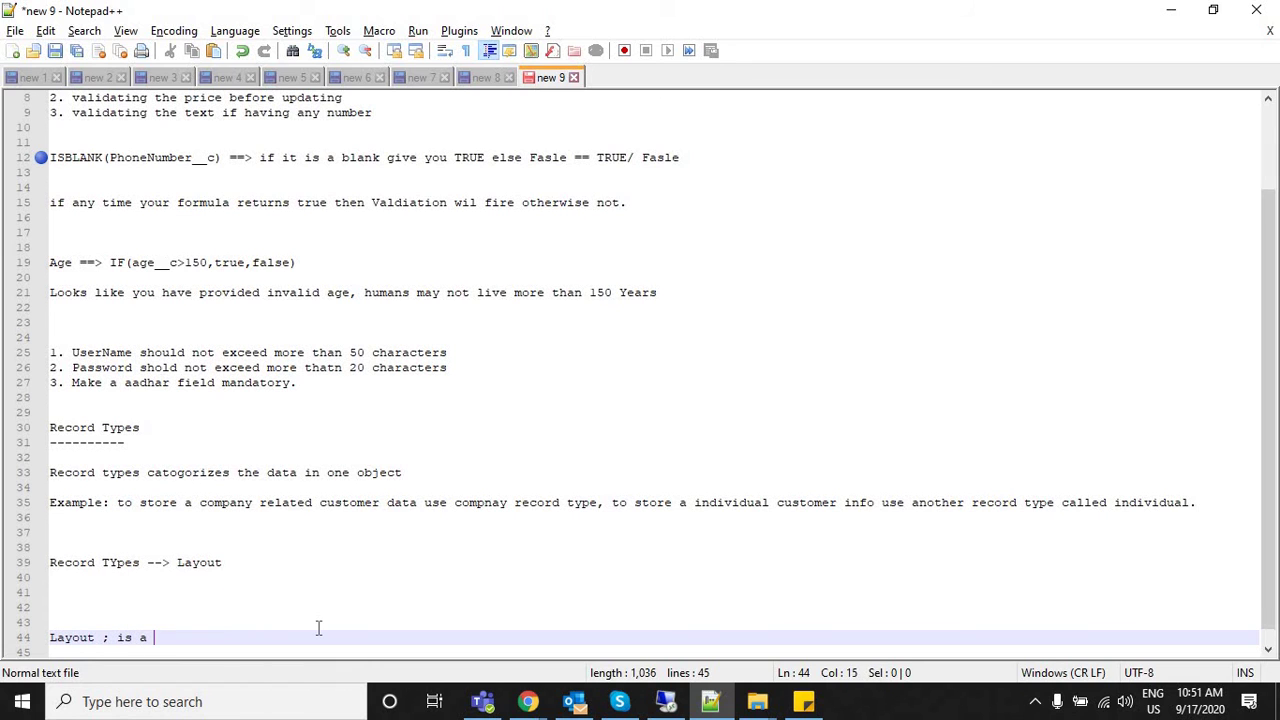
{"action": "type", "text": " arrangement of the fields nd"}
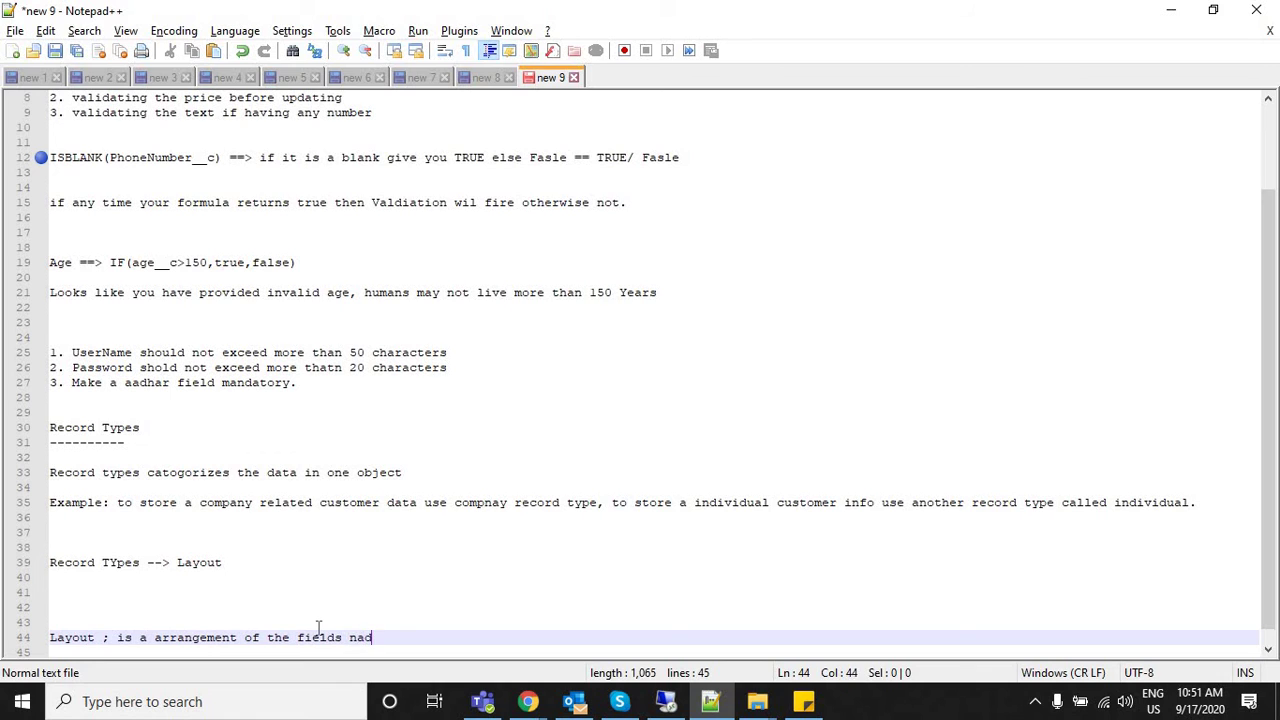
{"action": "key", "text": "BackSpace"}
{"action": "key", "text": "BackSpace"}
{"action": "type", "text": "and buttons and s"}
{"action": "type", "text": "ecur"}
{"action": "key", "text": "BackSpace"}
{"action": "key", "text": "BackSpace"}
{"action": "key", "text": "BackSpace"}
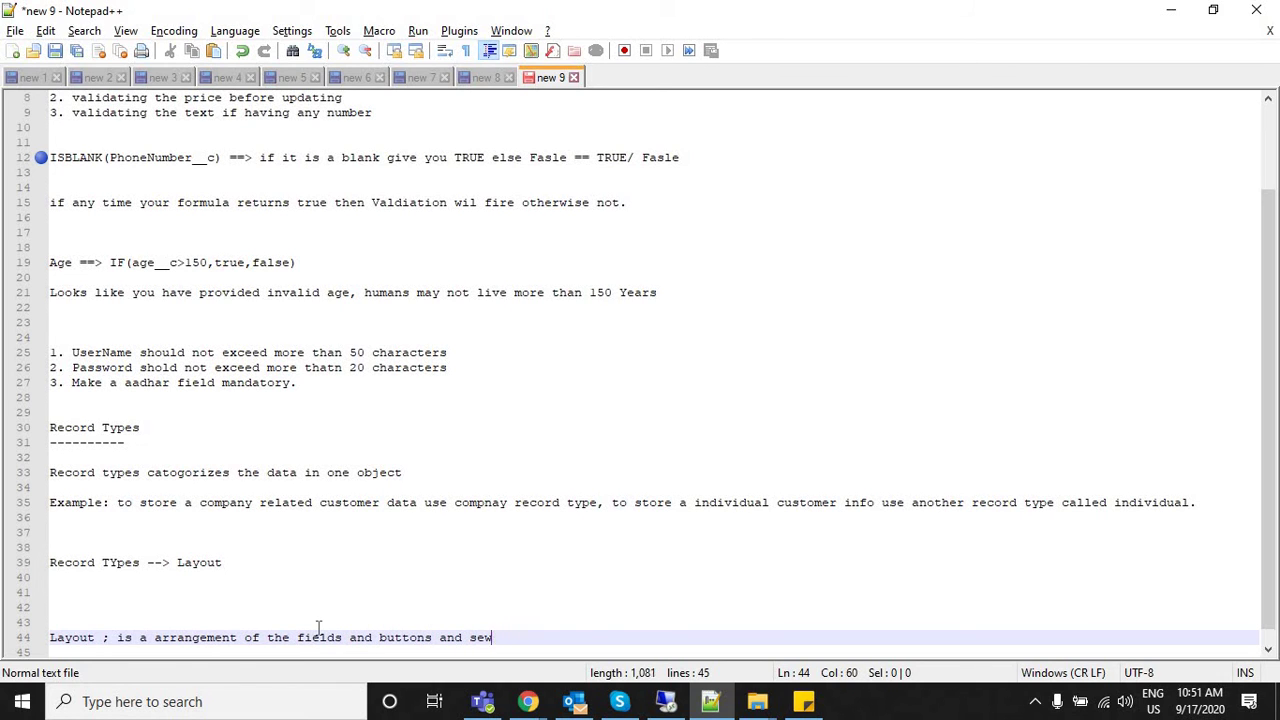
{"action": "type", "text": "ctions."}
{"action": "key", "text": "Home"}
{"action": "key", "text": "shift+Down"}
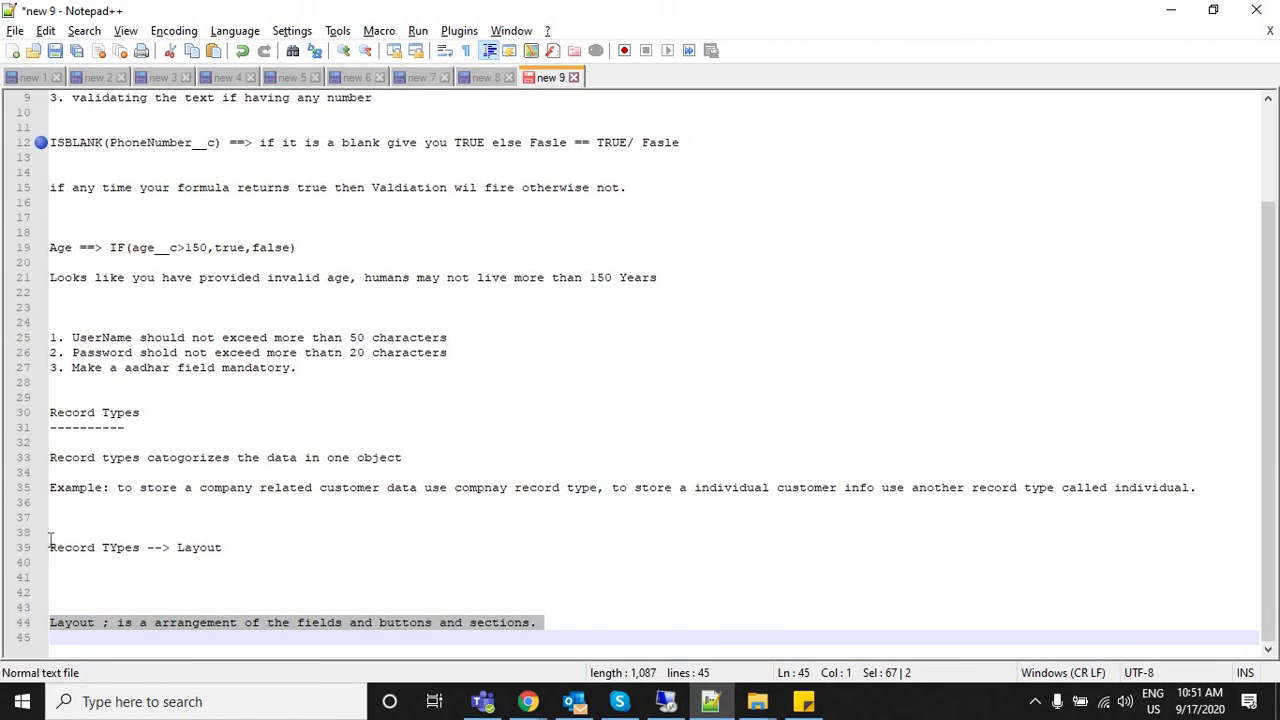
{"action": "left_click", "coordinate": [87, 543]}
{"action": "double_click", "coordinate": [199, 547]}
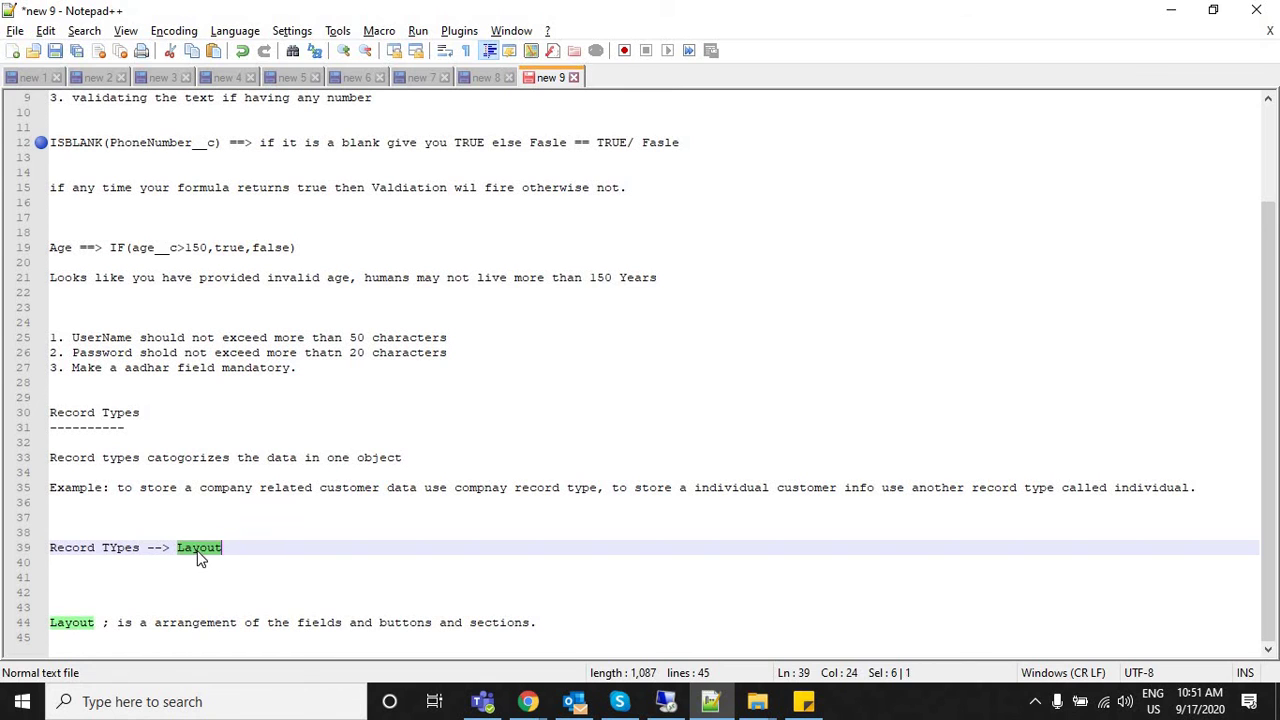
{"action": "key", "text": "alt+Tab"}
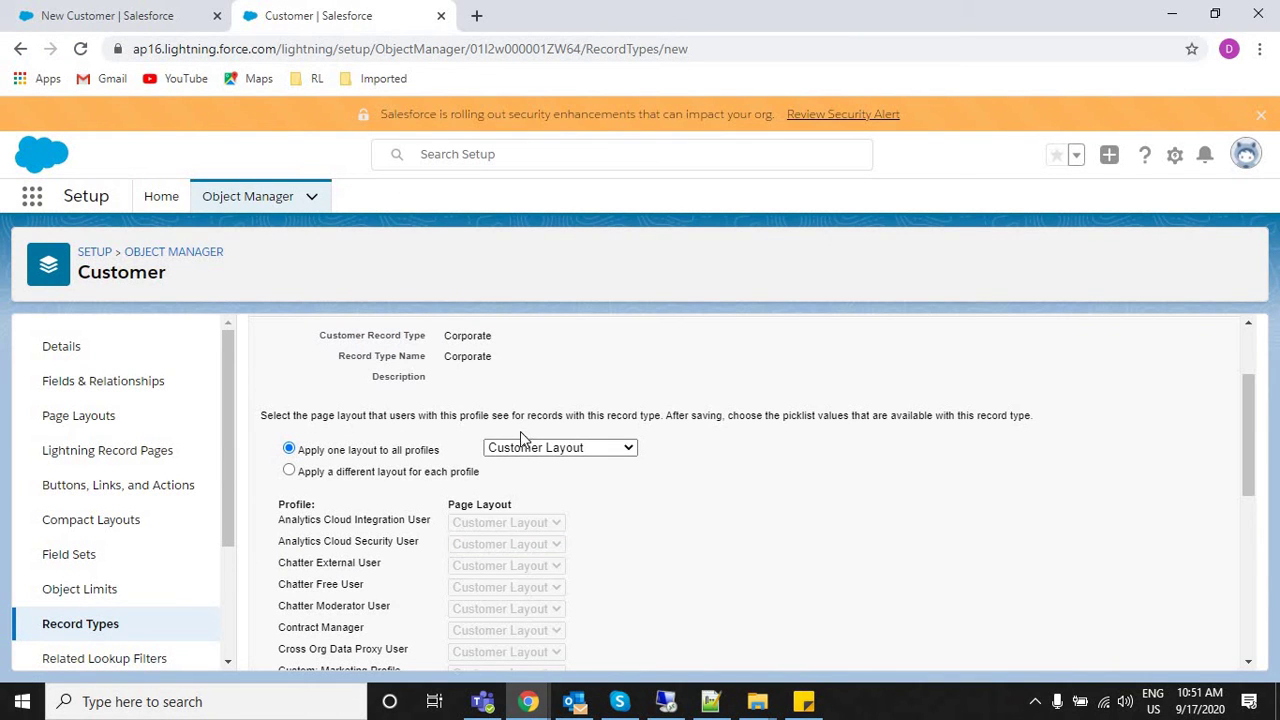
Keep Customer Layout in 'Apply one layout to all profiles' and save the Corporate record type.
{"action": "left_click", "coordinate": [519, 452]}
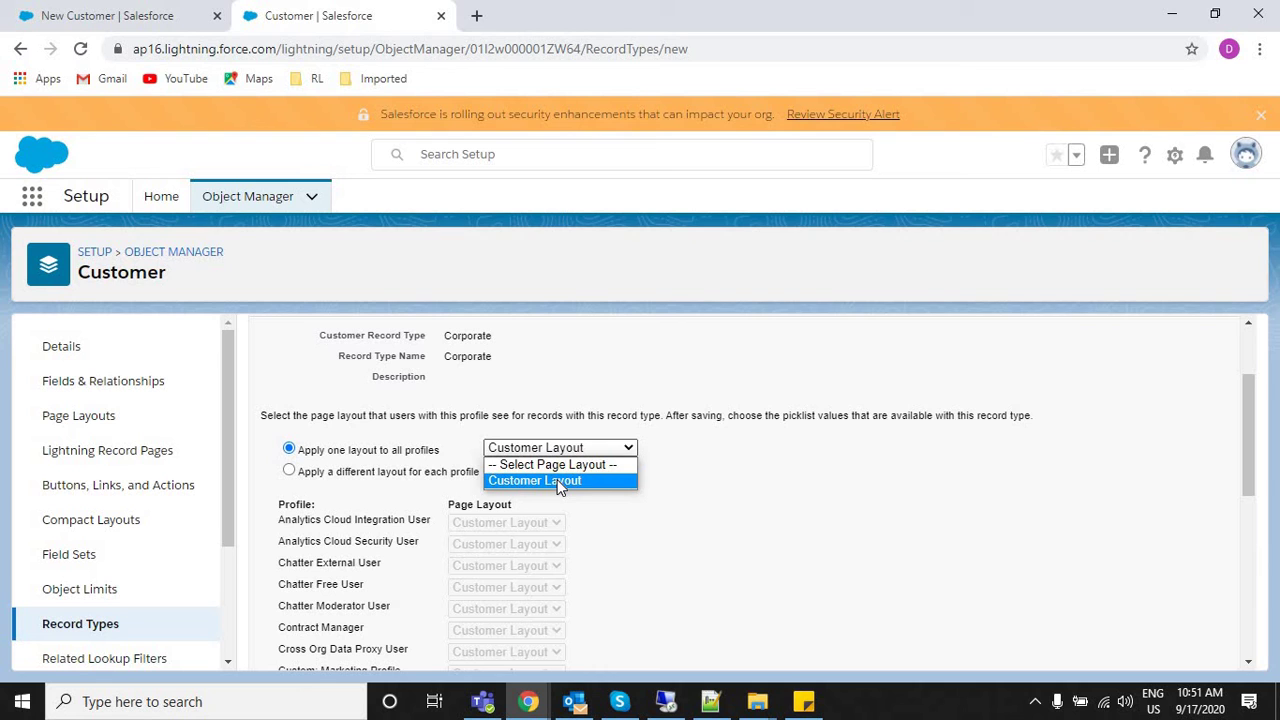
{"action": "left_click", "coordinate": [1000, 452]}
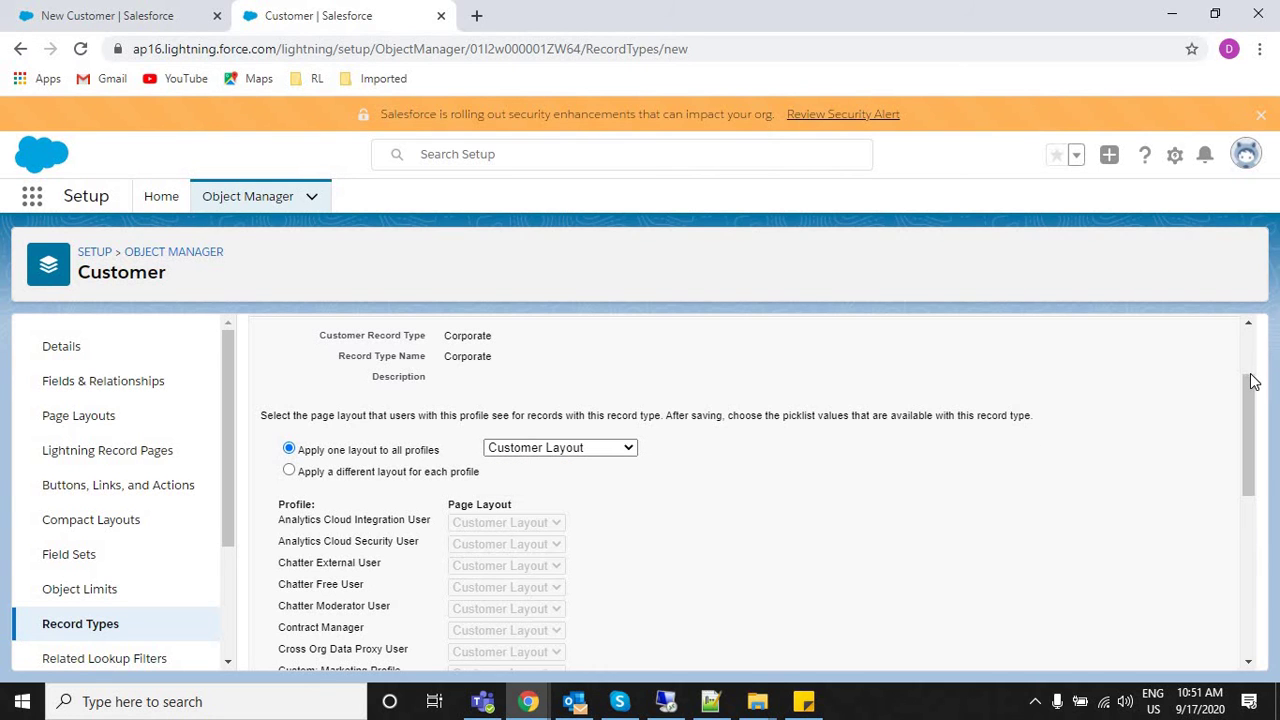
{"action": "scroll", "coordinate": [1249, 390], "scroll_direction": "up", "scroll_amount": 2}
{"action": "scroll", "coordinate": [1249, 580], "scroll_direction": "down", "scroll_amount": 3}
{"action": "scroll", "coordinate": [1247, 668], "scroll_direction": "down", "scroll_amount": 3}
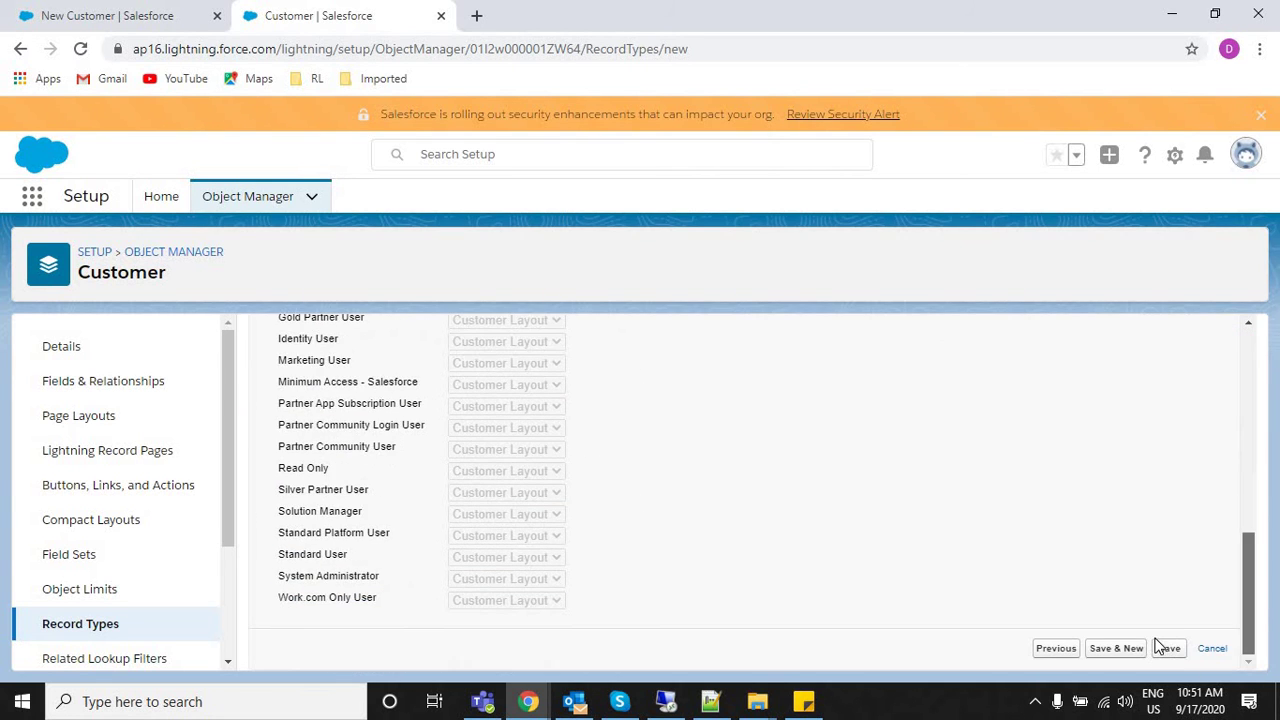
{"action": "left_click", "coordinate": [1170, 648]}
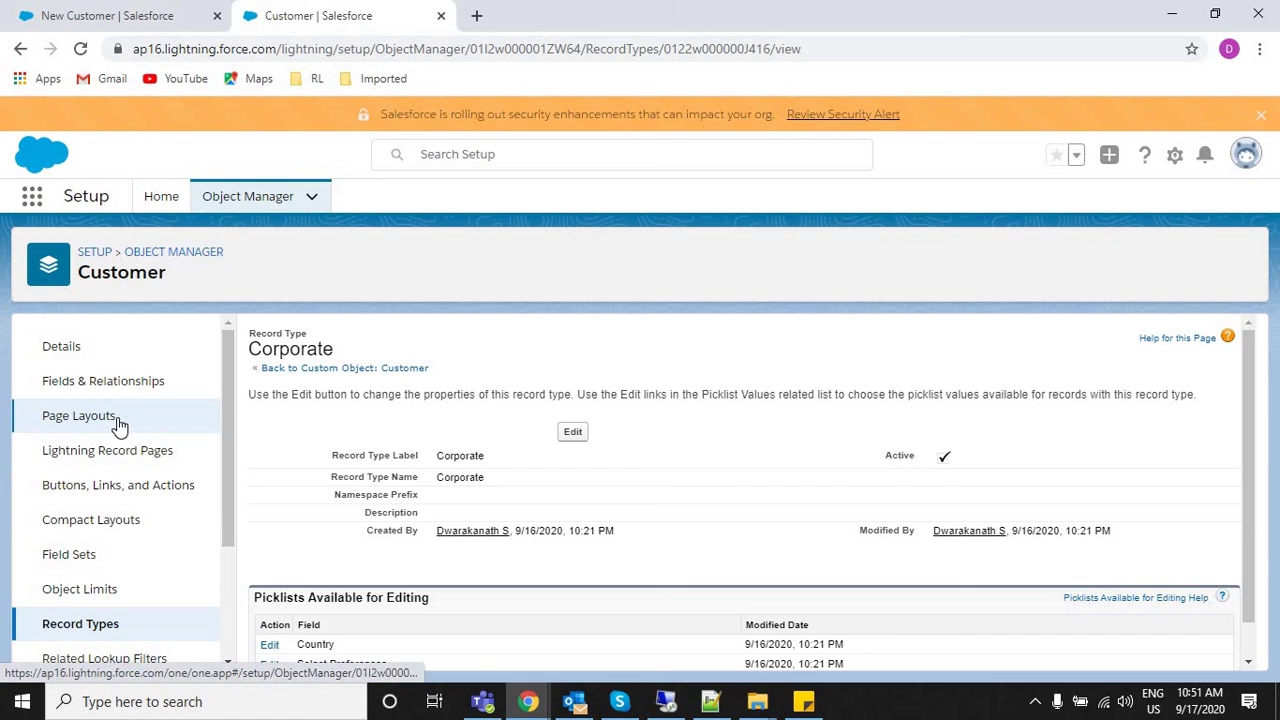
Open the Customer object's Customer Layout page layout in the layout editor.
{"action": "left_click", "coordinate": [80, 416]}
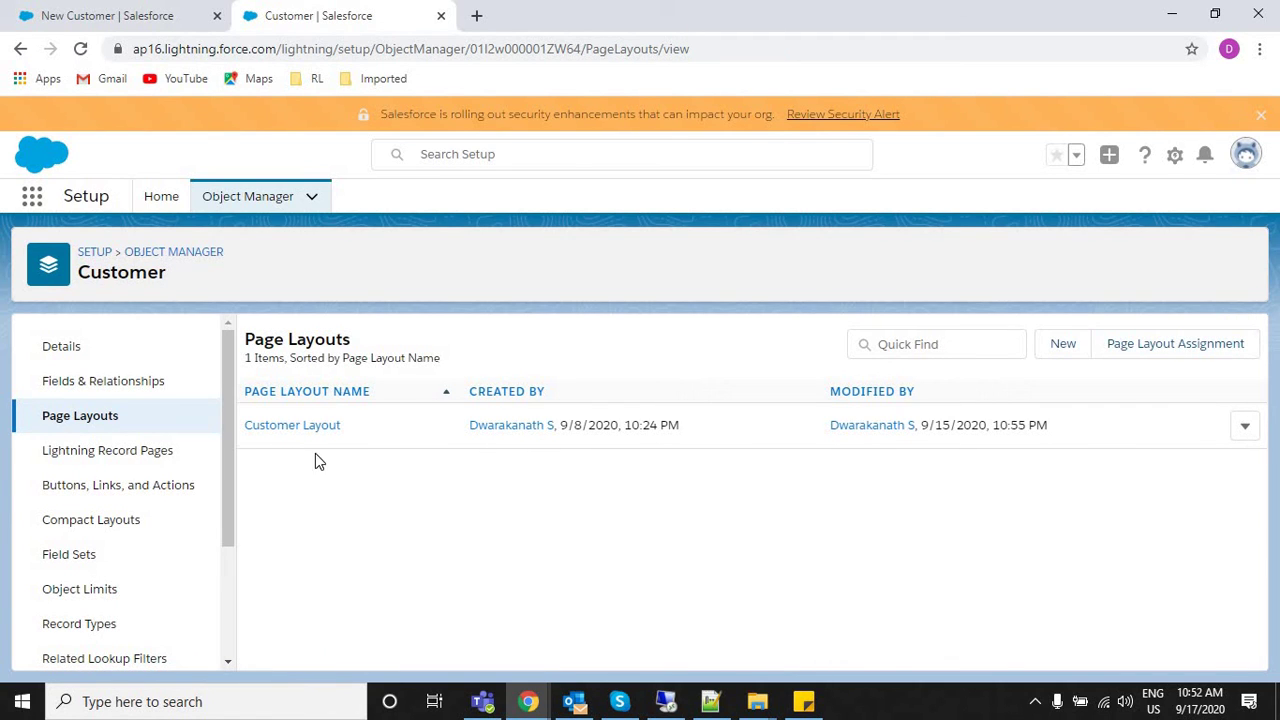
{"action": "left_click", "coordinate": [1243, 427]}
{"action": "left_click", "coordinate": [1190, 464]}
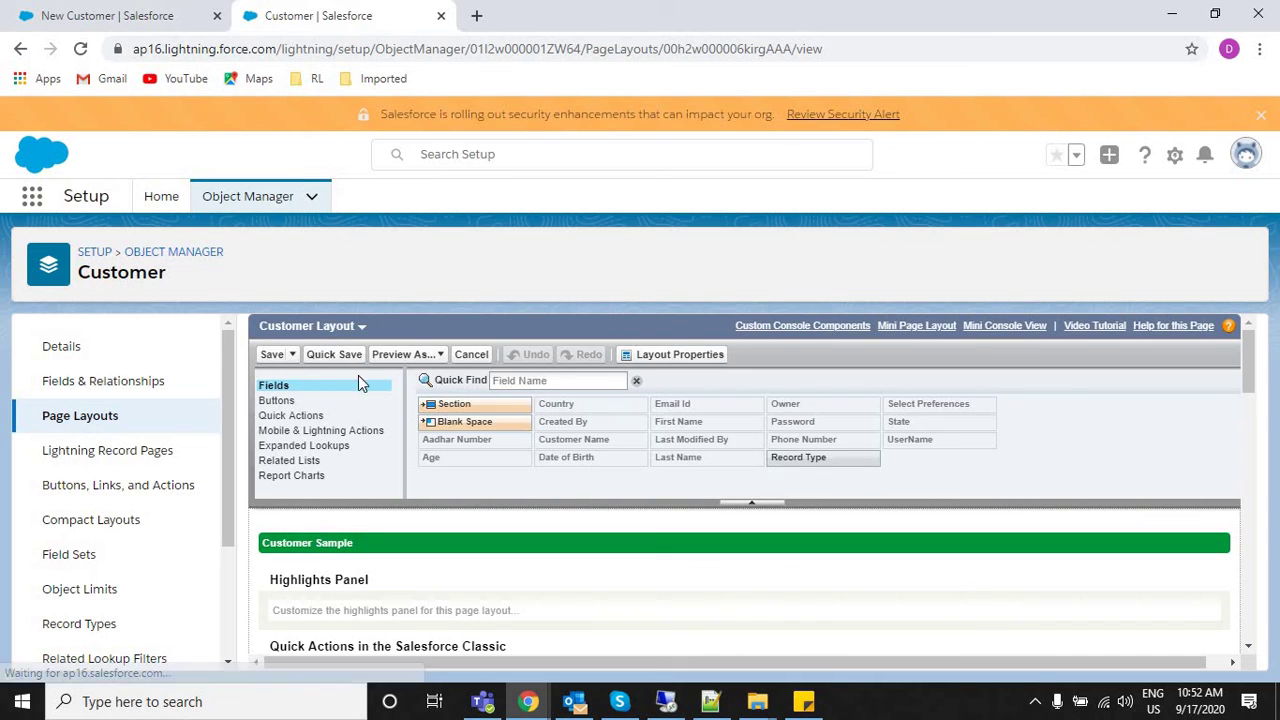
{"action": "left_click", "coordinate": [546, 380]}
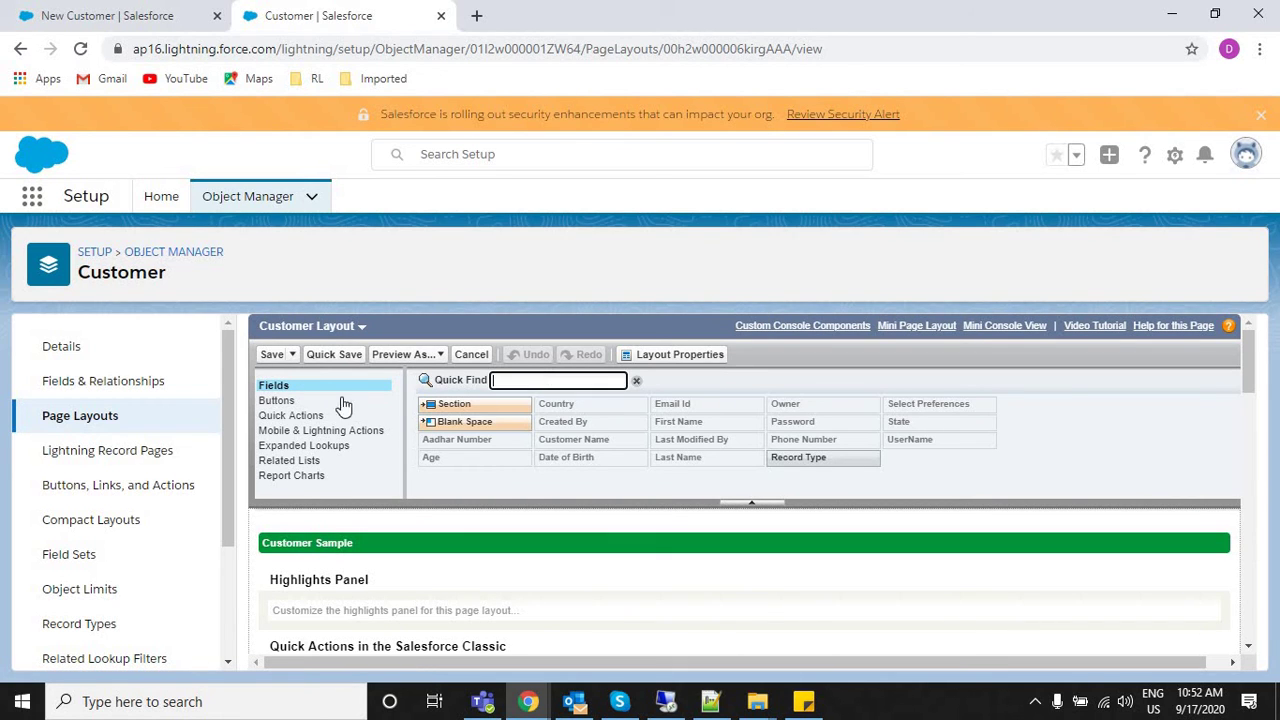
{"action": "left_click", "coordinate": [361, 331]}
{"action": "left_click", "coordinate": [322, 346]}
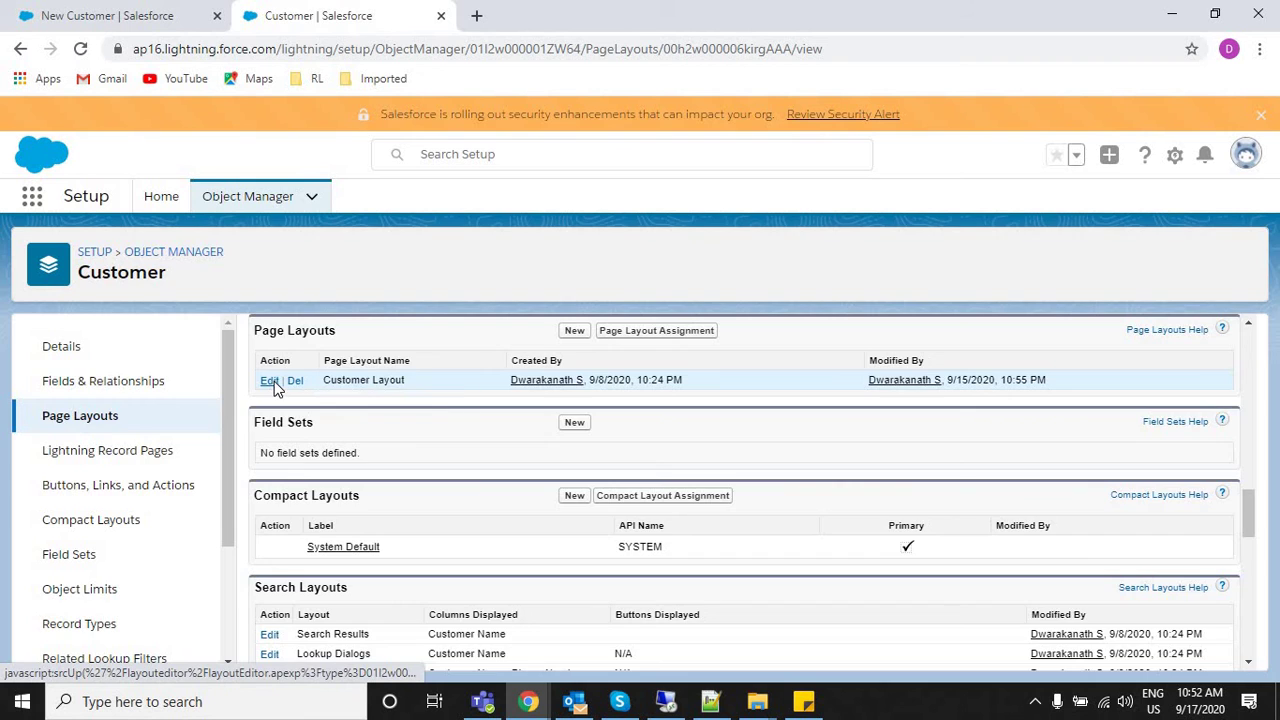
{"action": "left_click", "coordinate": [270, 382]}
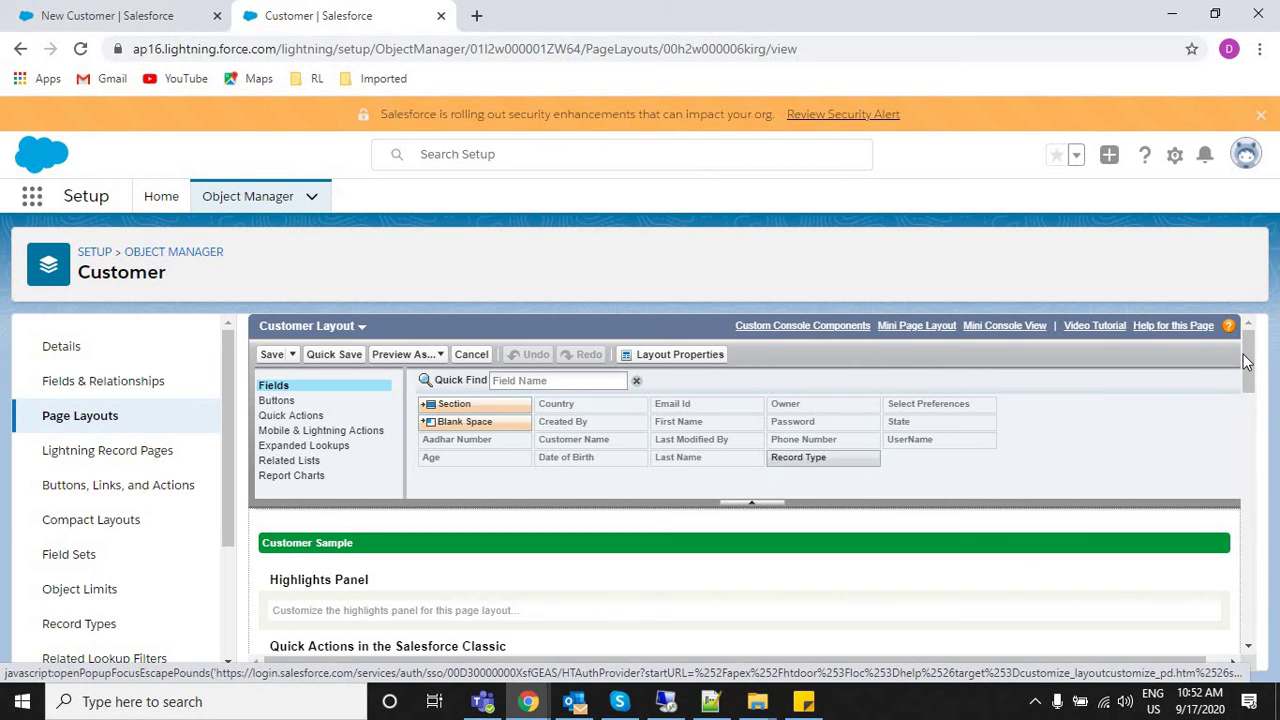
Change the Page Layout Name in Layout Properties to 'Individual Customer'.
{"action": "left_click", "coordinate": [678, 360]}
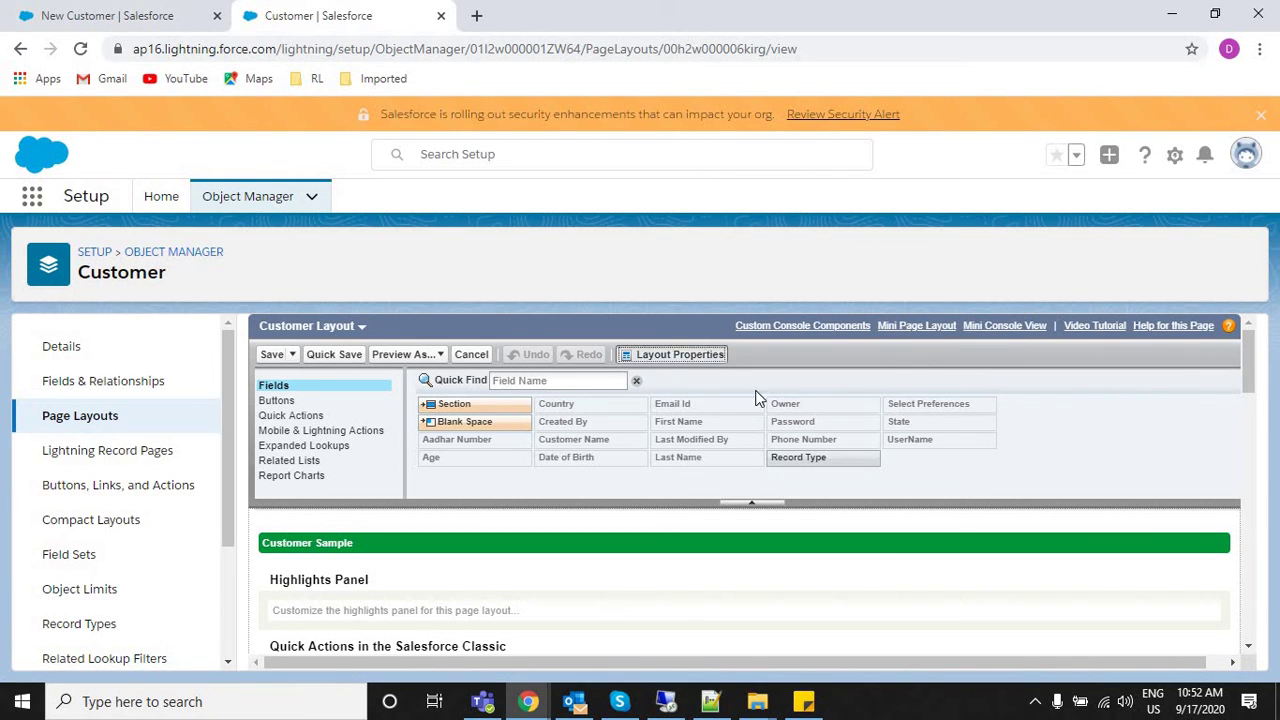
{"action": "triple_click", "coordinate": [764, 441]}
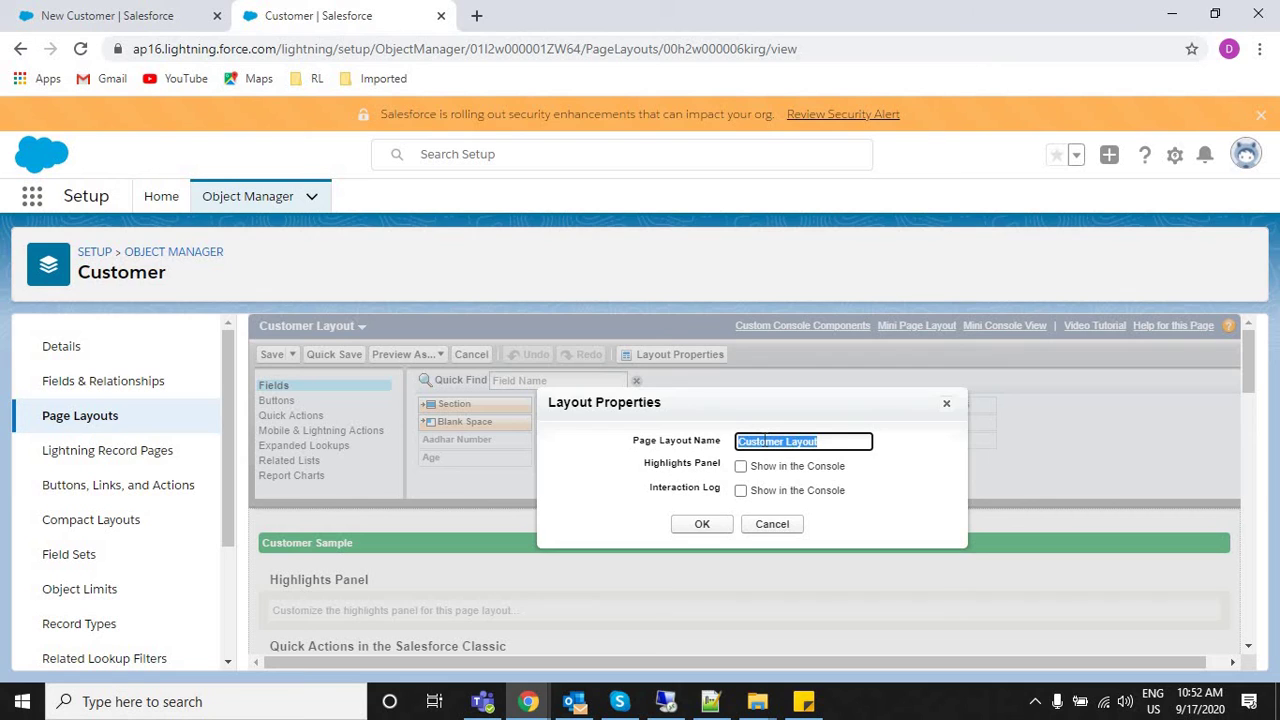
{"action": "type", "text": "Individual"}
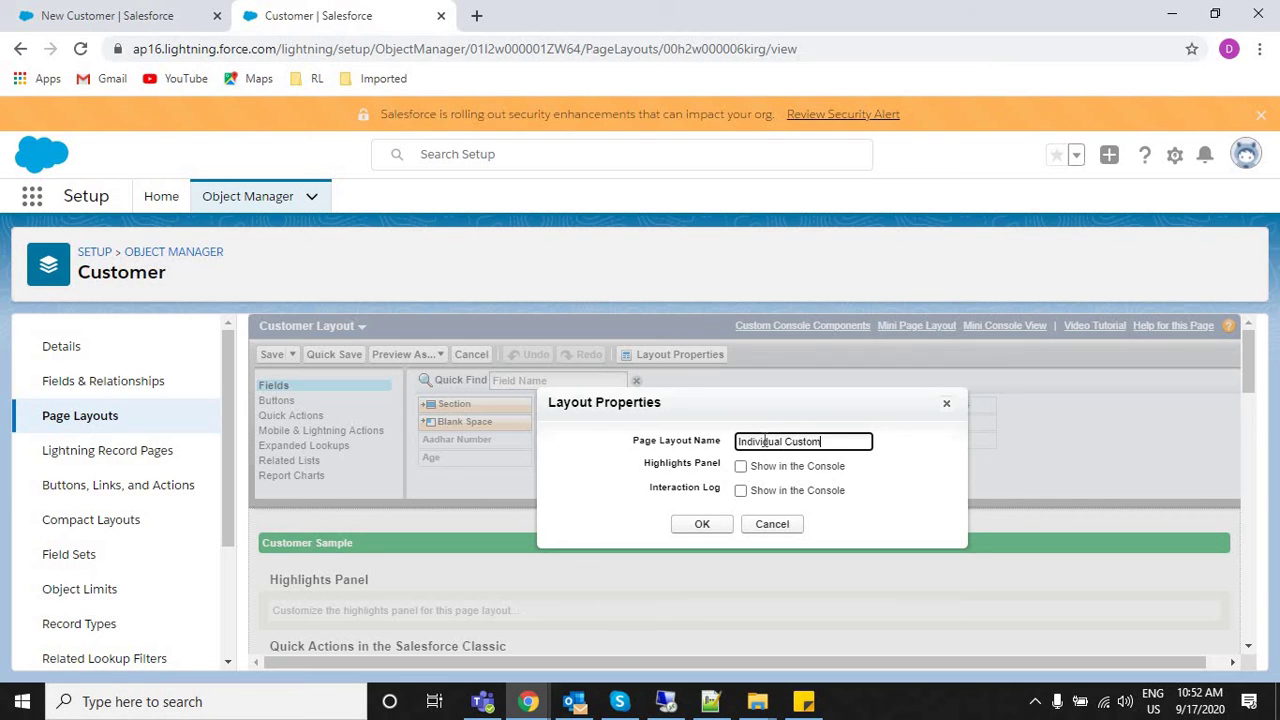
{"action": "left_click", "coordinate": [701, 526]}
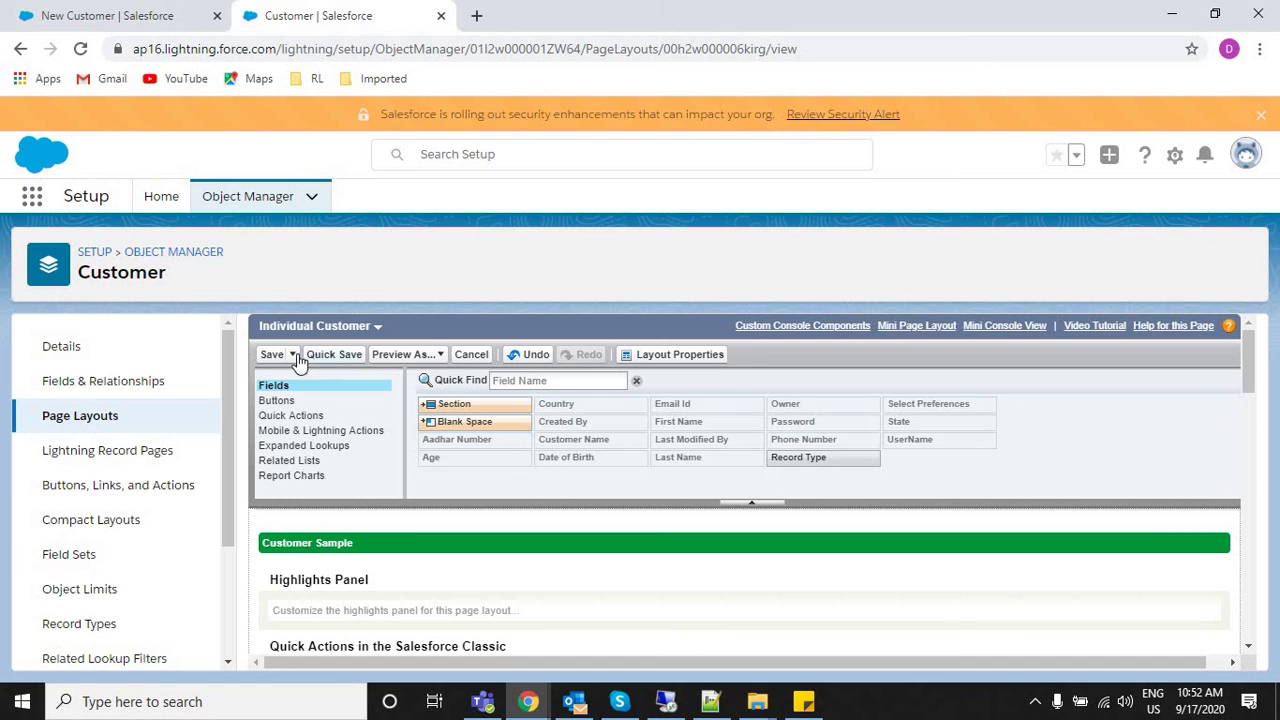
Save As a copy of Individual Customer named 'Corportate Customer'.
{"action": "left_click", "coordinate": [293, 356]}
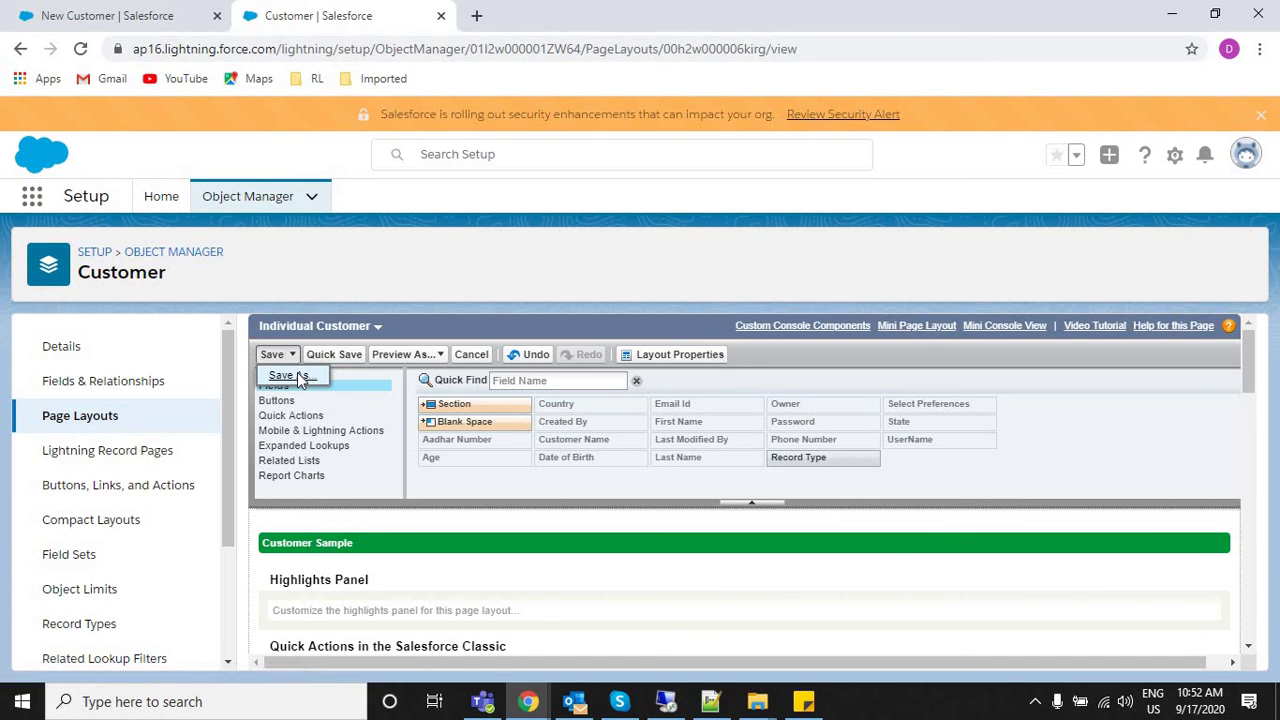
{"action": "left_click", "coordinate": [290, 376]}
{"action": "double_click", "coordinate": [752, 464]}
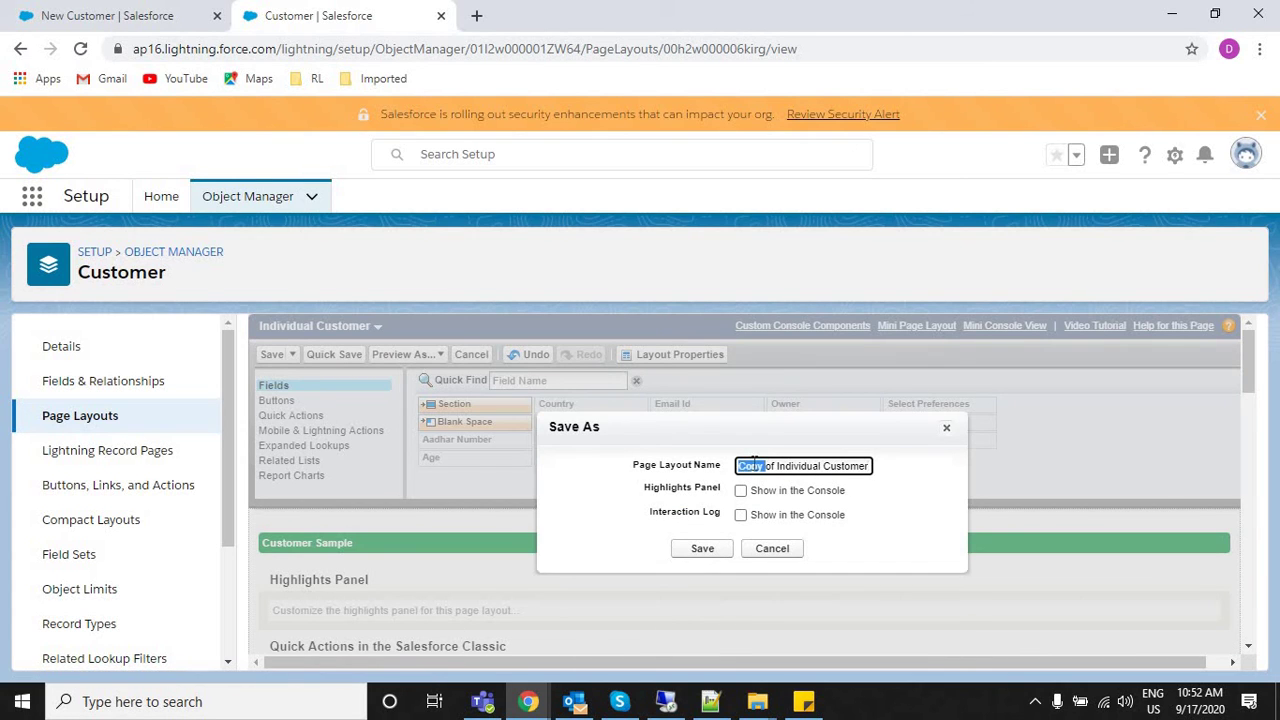
{"action": "triple_click", "coordinate": [753, 464]}
{"action": "type", "text": "C"}
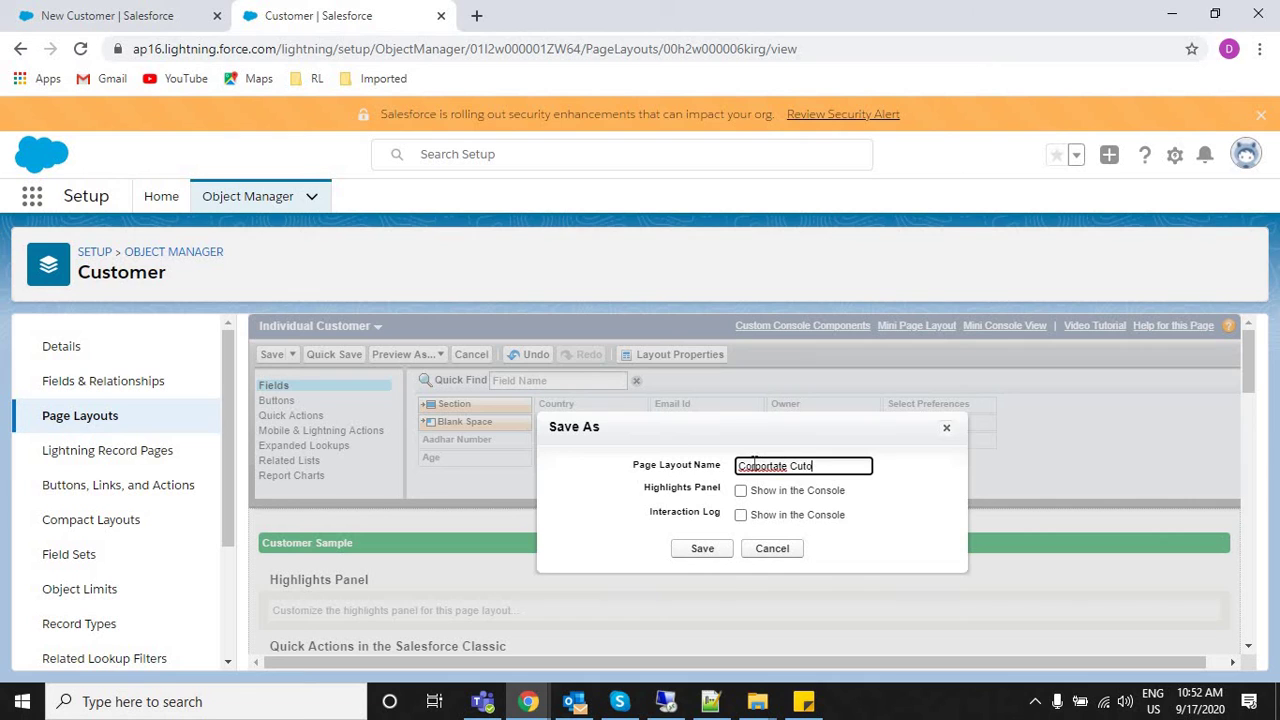
{"action": "left_click", "coordinate": [701, 549]}
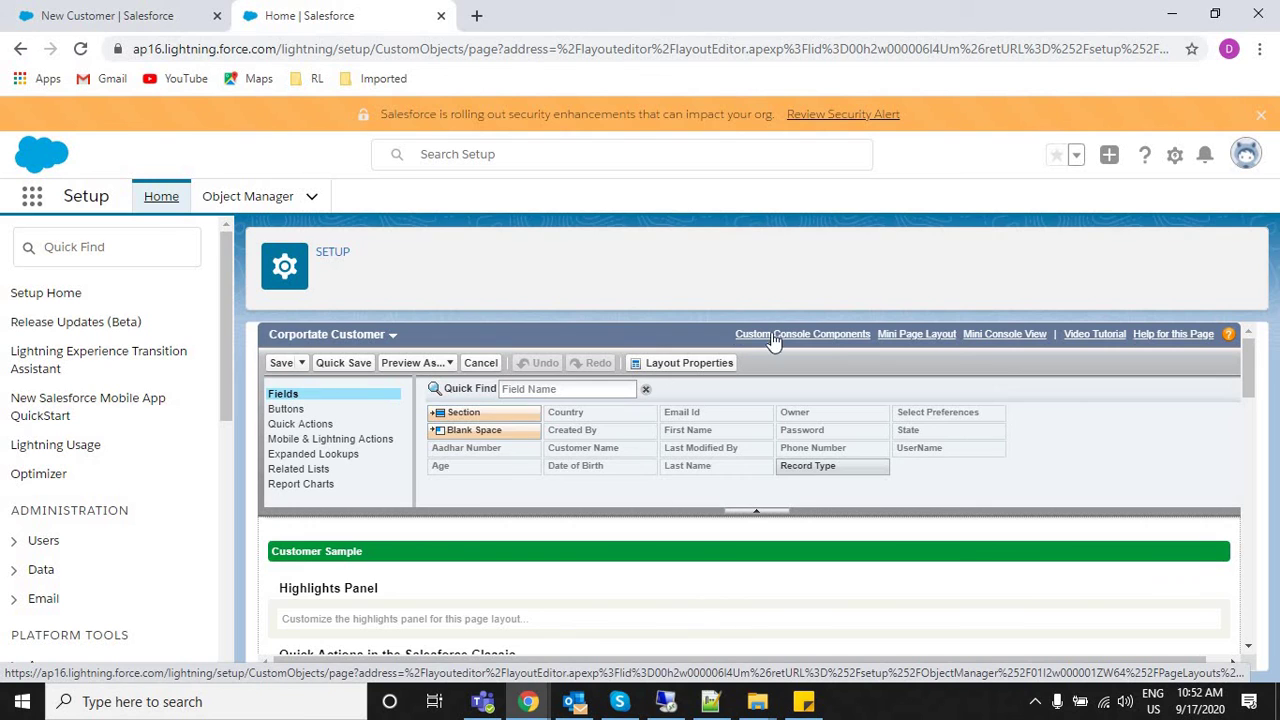
Correct the layout name to 'Corporate Customer' in Layout Properties.
{"action": "left_click", "coordinate": [673, 368]}
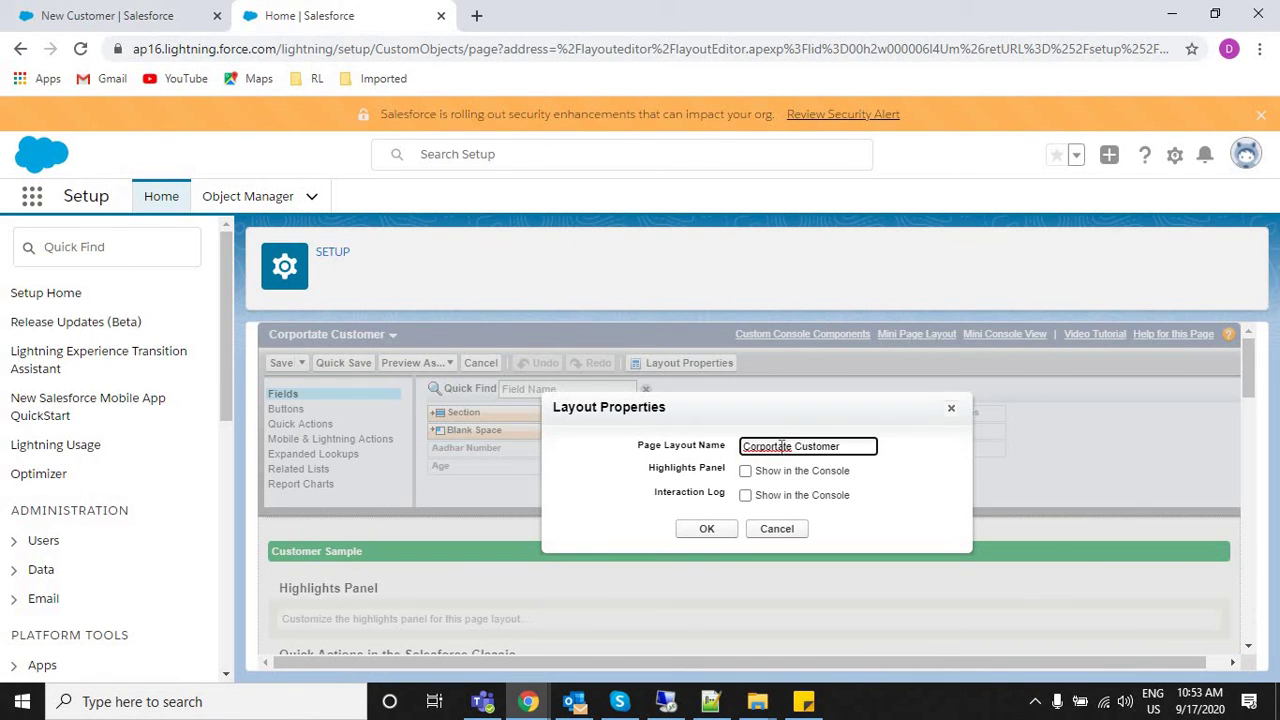
{"action": "left_click", "coordinate": [781, 446]}
{"action": "key", "text": "BackSpace"}
{"action": "left_click", "coordinate": [701, 530]}
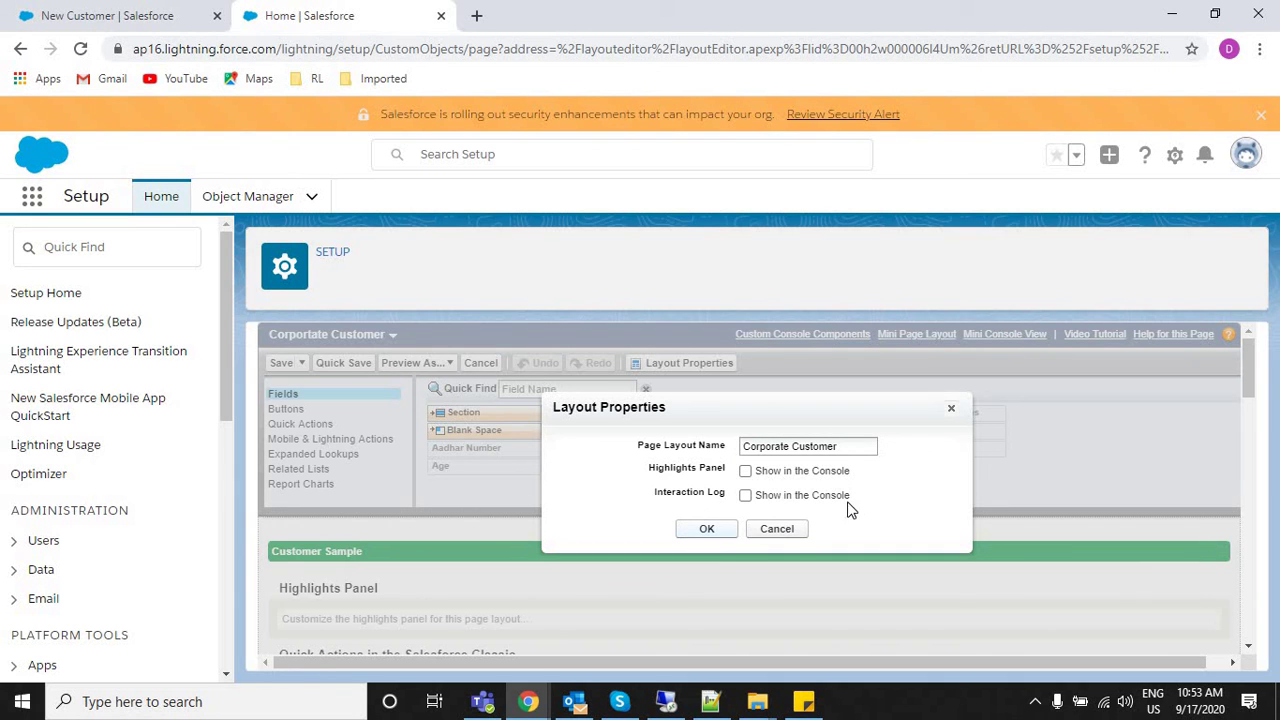
{"action": "left_click", "coordinate": [722, 527]}
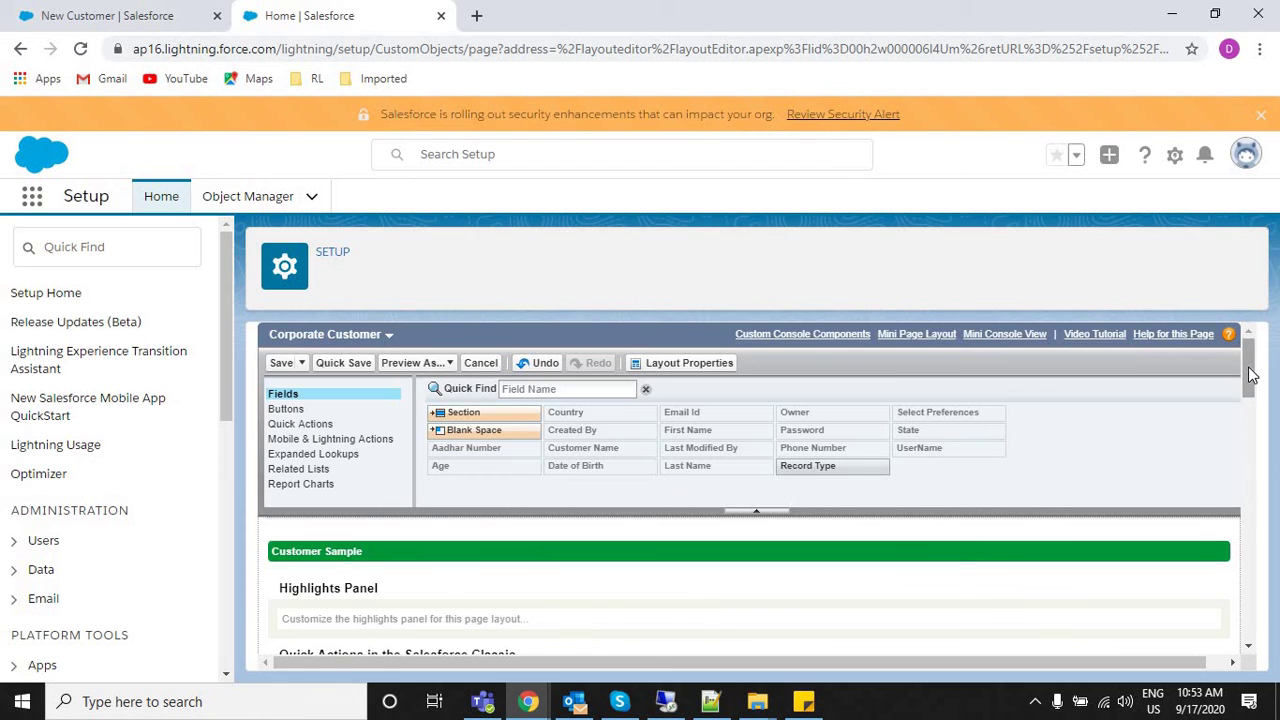
Remove Aadhar Number, Age, First Name, Last Name and Date of Birth from the layout.
{"action": "scroll", "coordinate": [1257, 433], "scroll_direction": "down", "scroll_amount": 1}
{"action": "left_click", "coordinate": [1250, 440]}
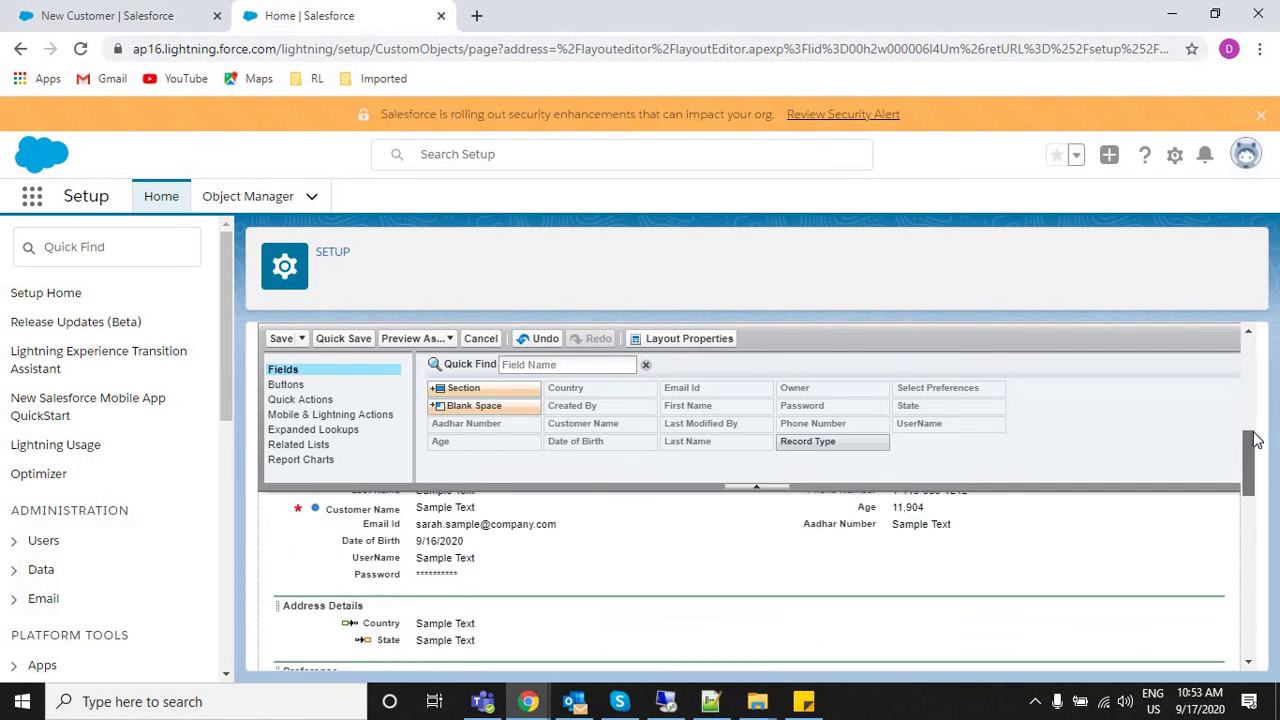
{"action": "scroll", "coordinate": [1250, 448], "scroll_direction": "down", "scroll_amount": 1}
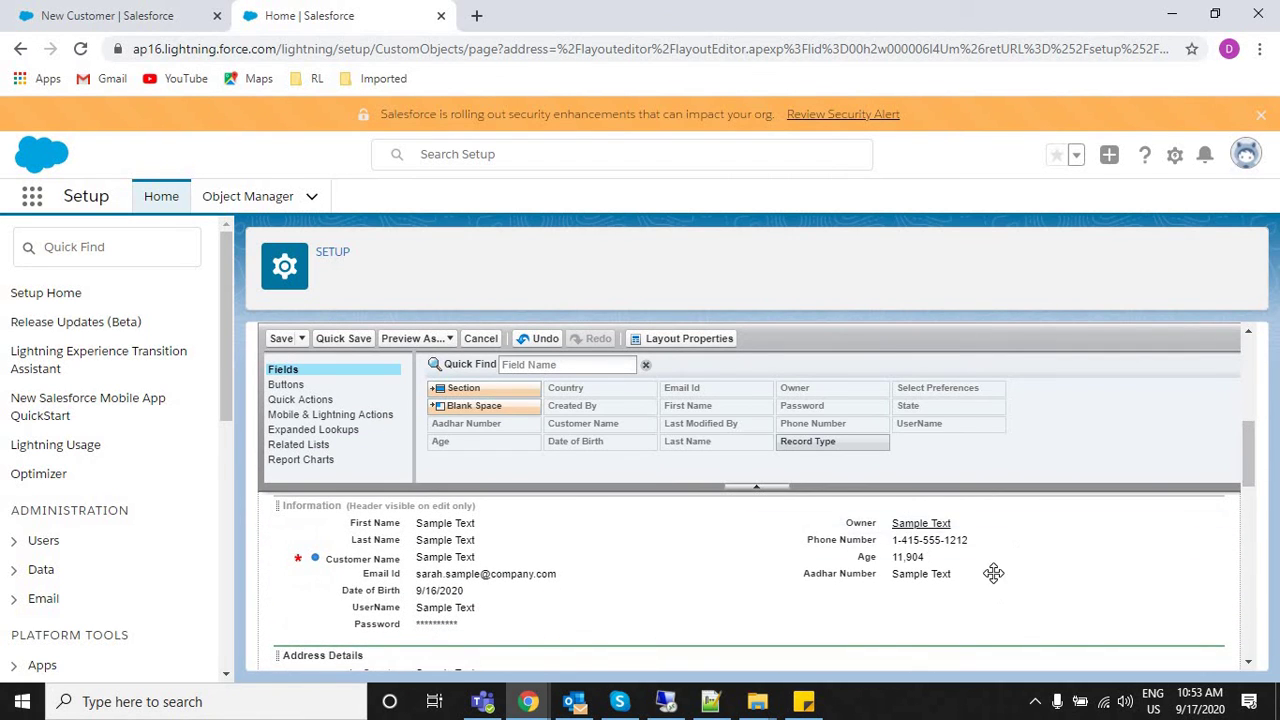
{"action": "left_click", "coordinate": [1195, 574]}
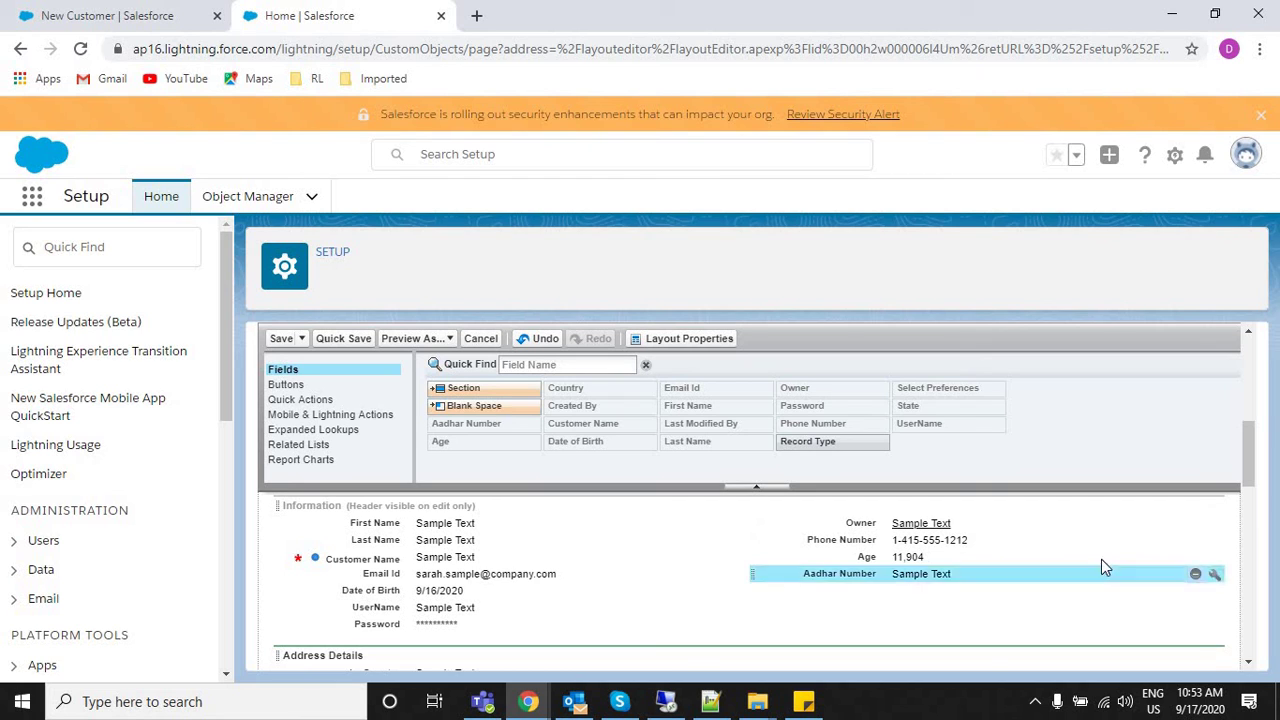
{"action": "mouse_move", "coordinate": [1106, 557]}
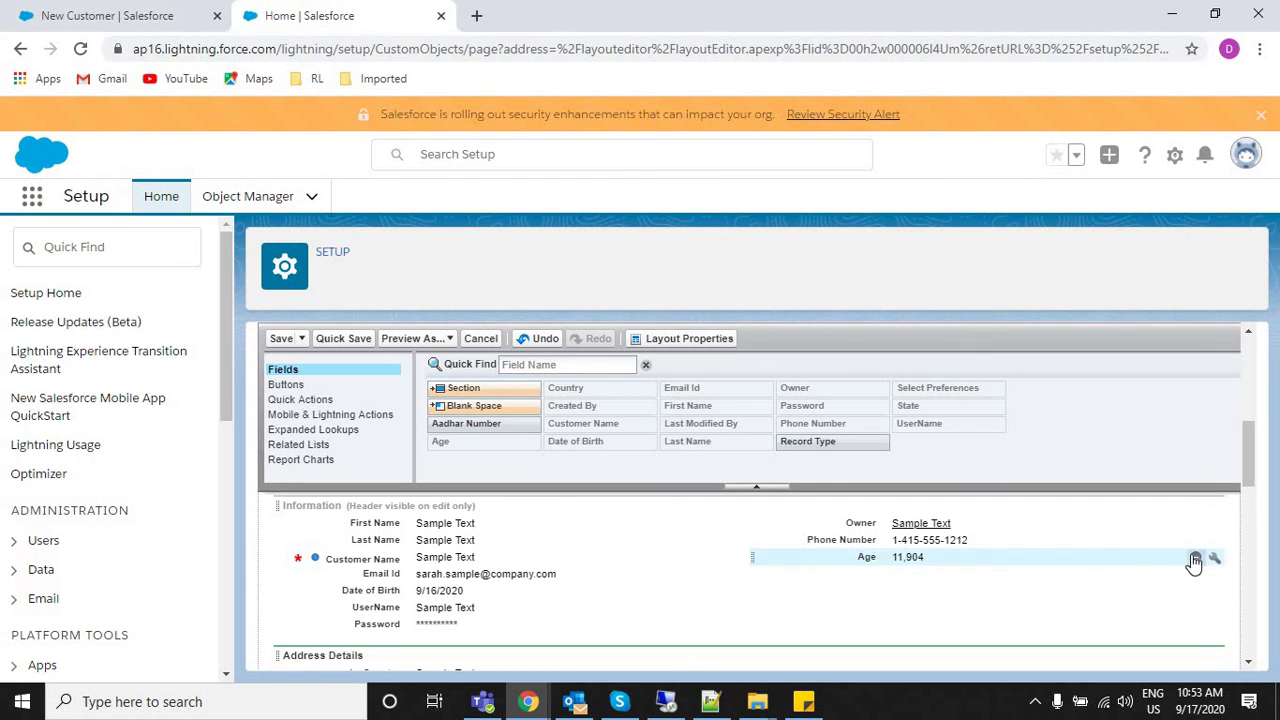
{"action": "left_click_drag", "start_coordinate": [981, 545], "coordinate": [604, 519]}
{"action": "left_click", "coordinate": [720, 526]}
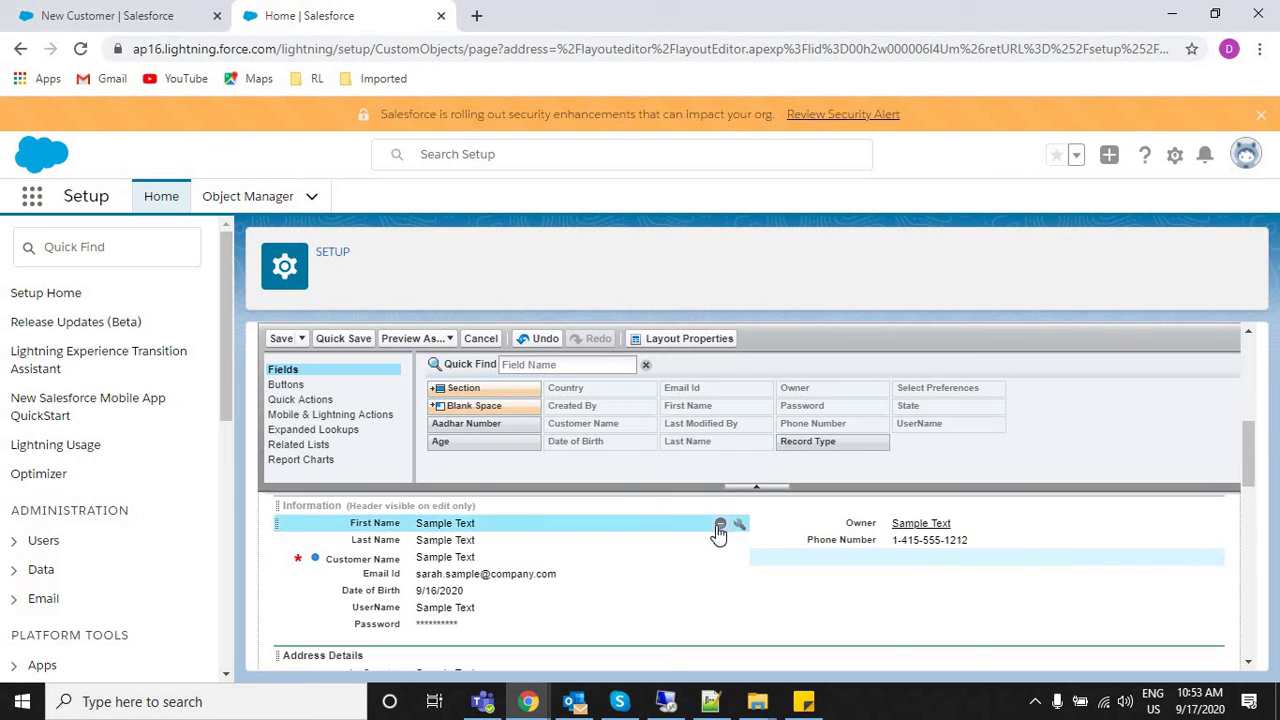
{"action": "left_click", "coordinate": [720, 526]}
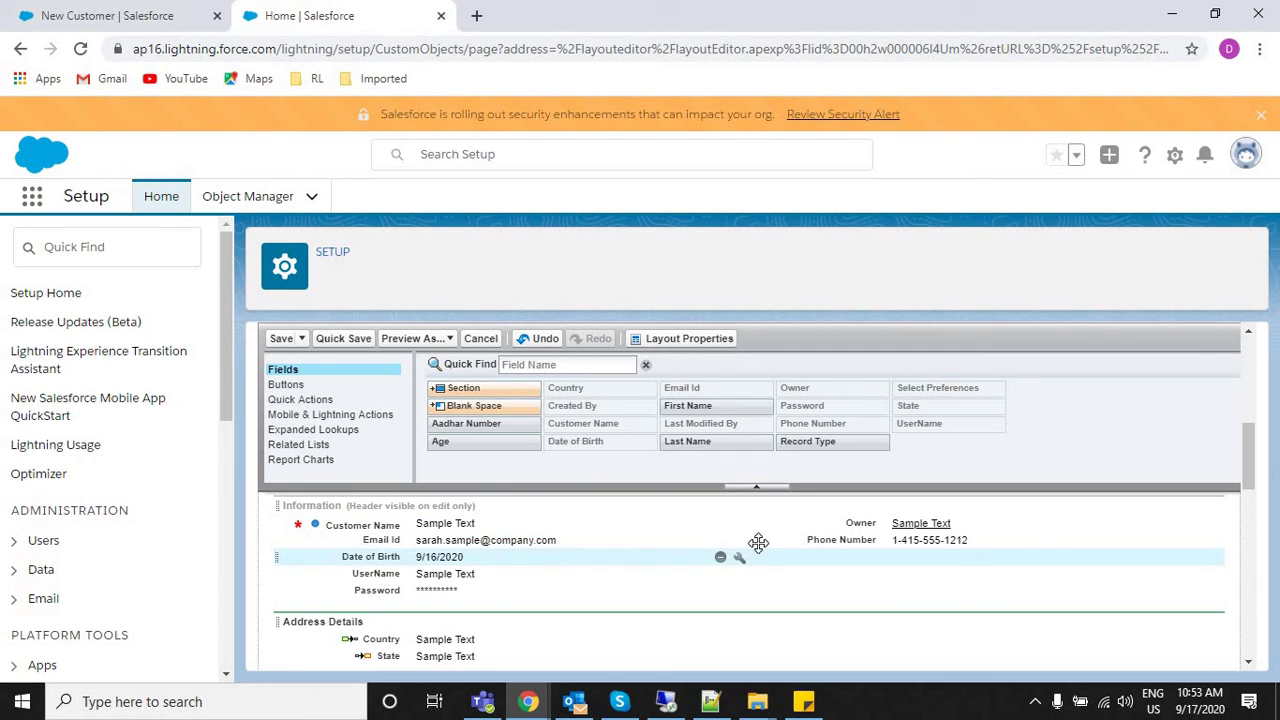
{"action": "left_click", "coordinate": [720, 558]}
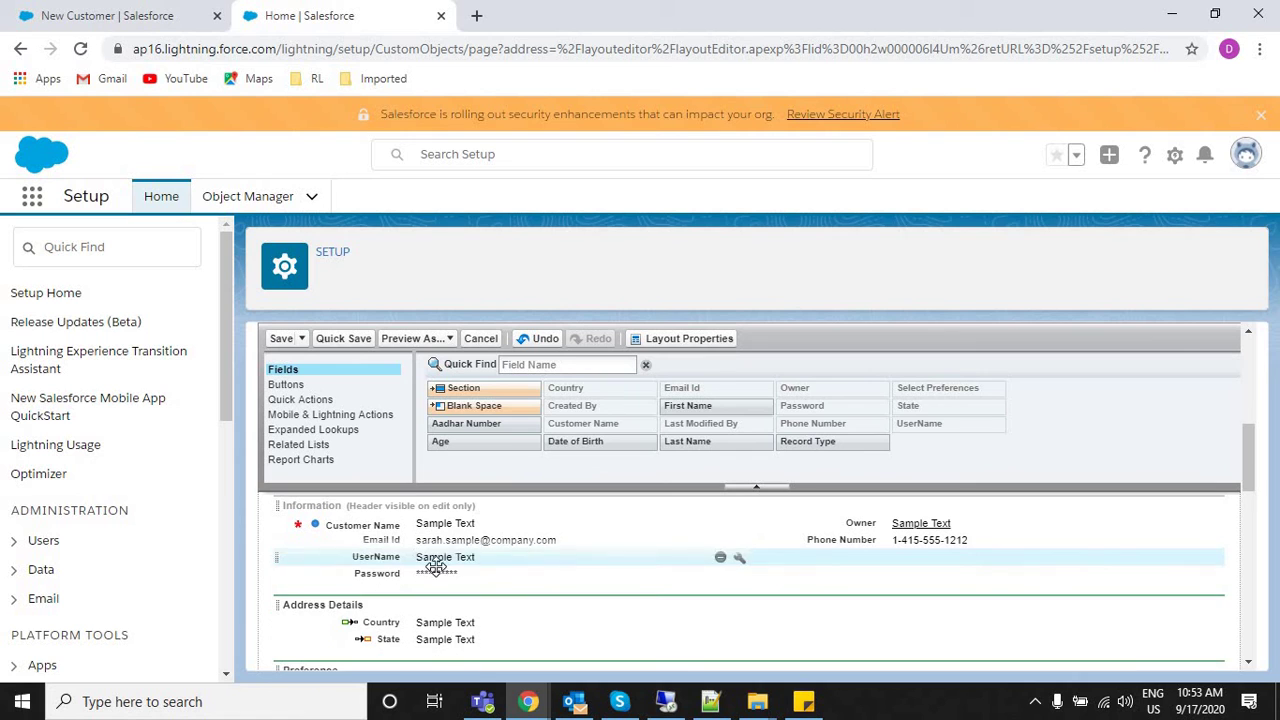
Move Password into the right column below Phone Number and save the layout.
{"action": "left_click_drag", "start_coordinate": [735, 579], "coordinate": [862, 580]}
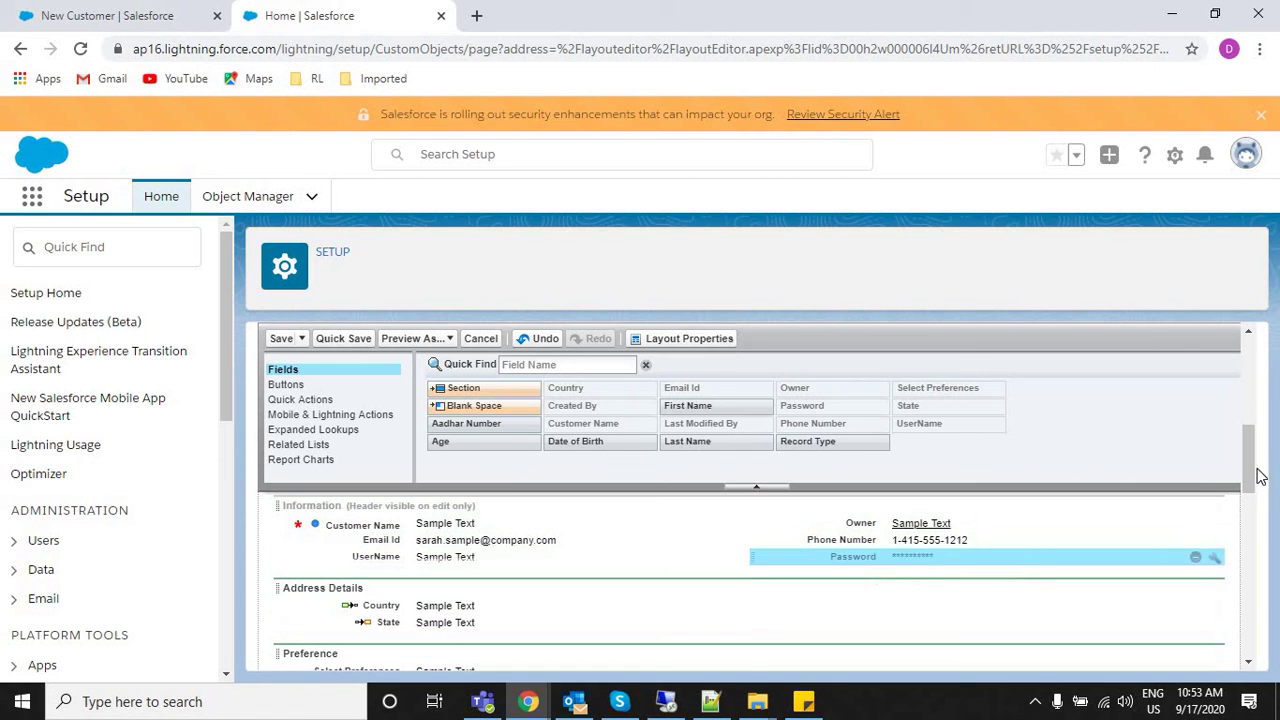
{"action": "left_click_drag", "start_coordinate": [1256, 471], "coordinate": [1248, 500]}
{"action": "scroll", "coordinate": [1248, 500], "scroll_direction": "down", "scroll_amount": 2}
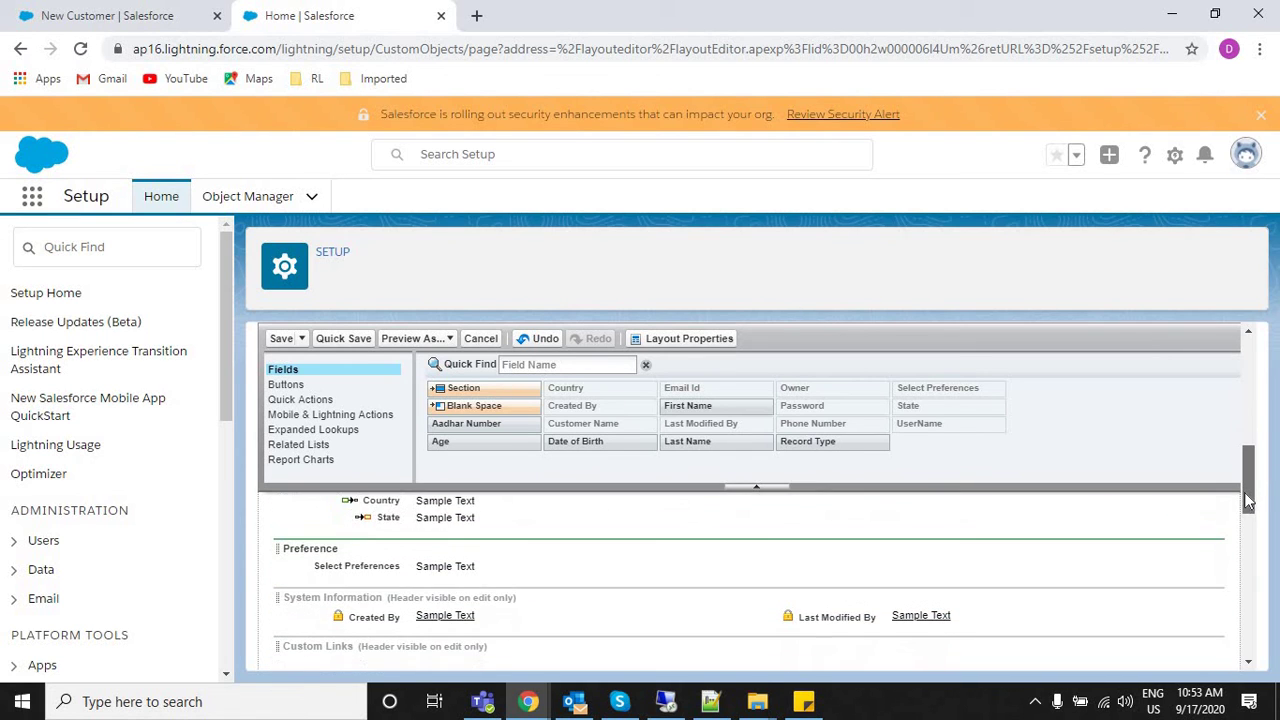
{"action": "scroll", "coordinate": [1248, 483], "scroll_direction": "up", "scroll_amount": 5}
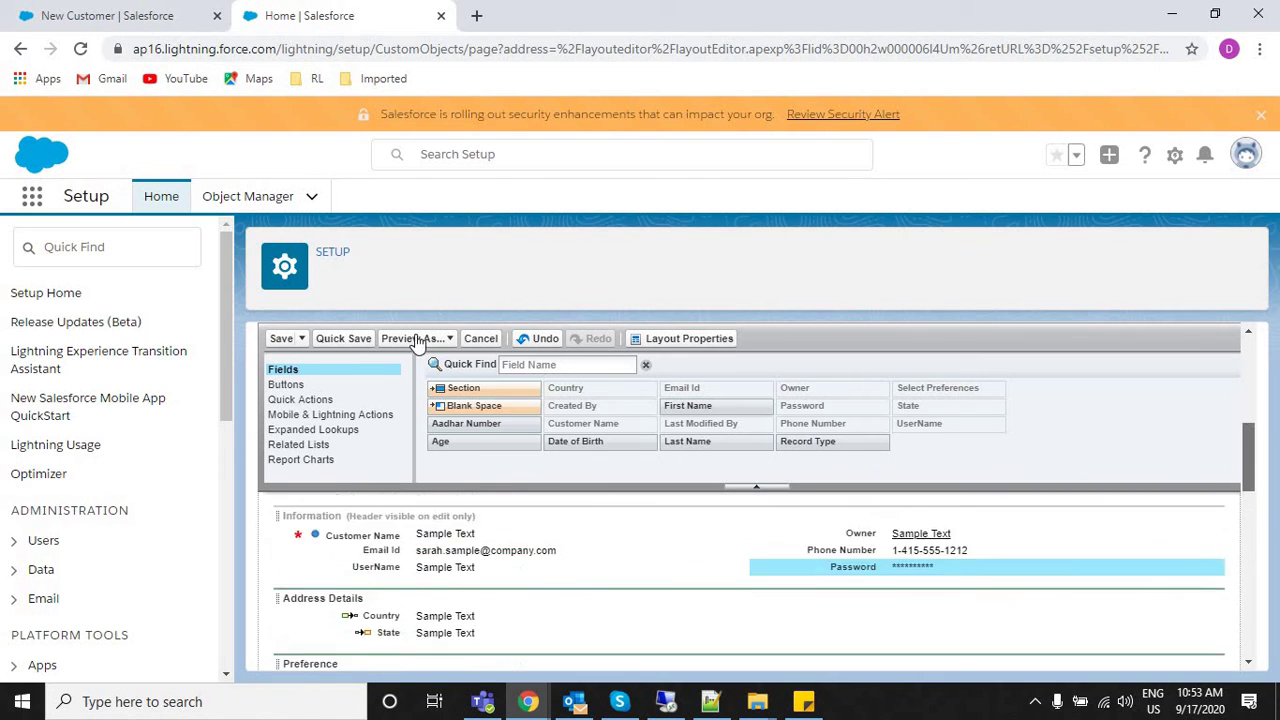
{"action": "left_click", "coordinate": [281, 338]}
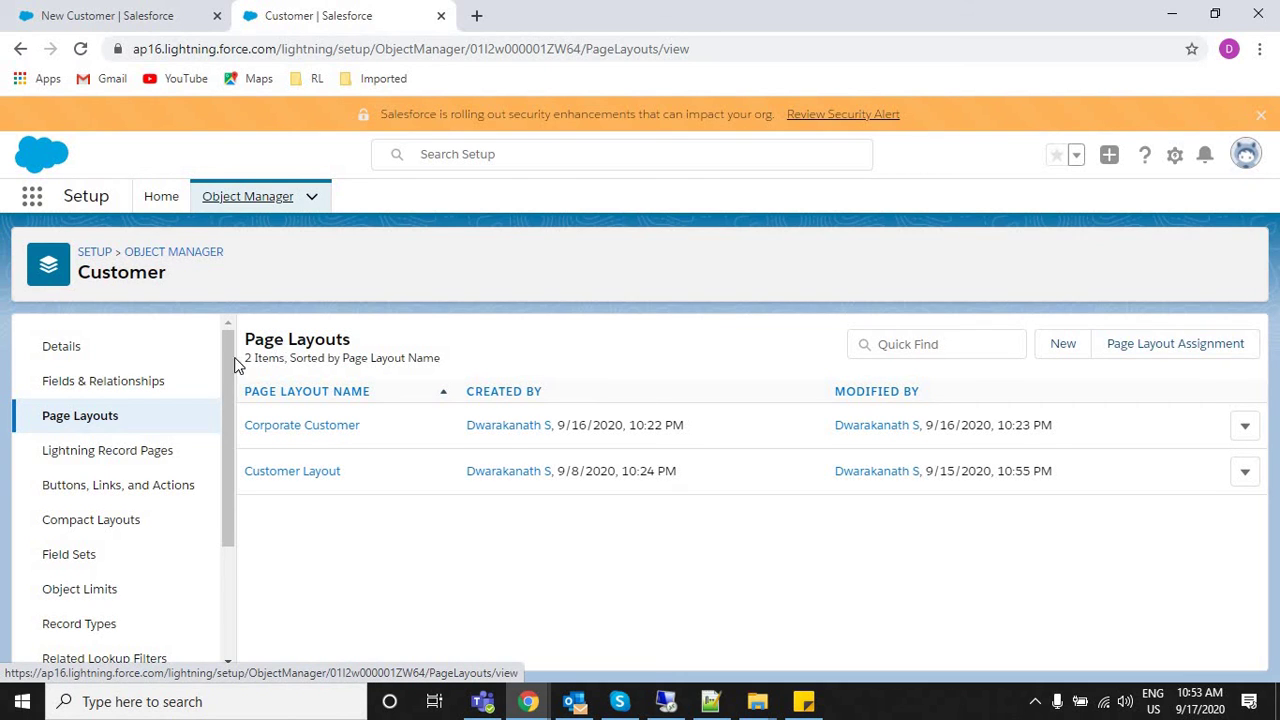
Start a new Customer record type copied from Corporate.
{"action": "scroll", "coordinate": [120, 590], "scroll_direction": "down", "scroll_amount": 3}
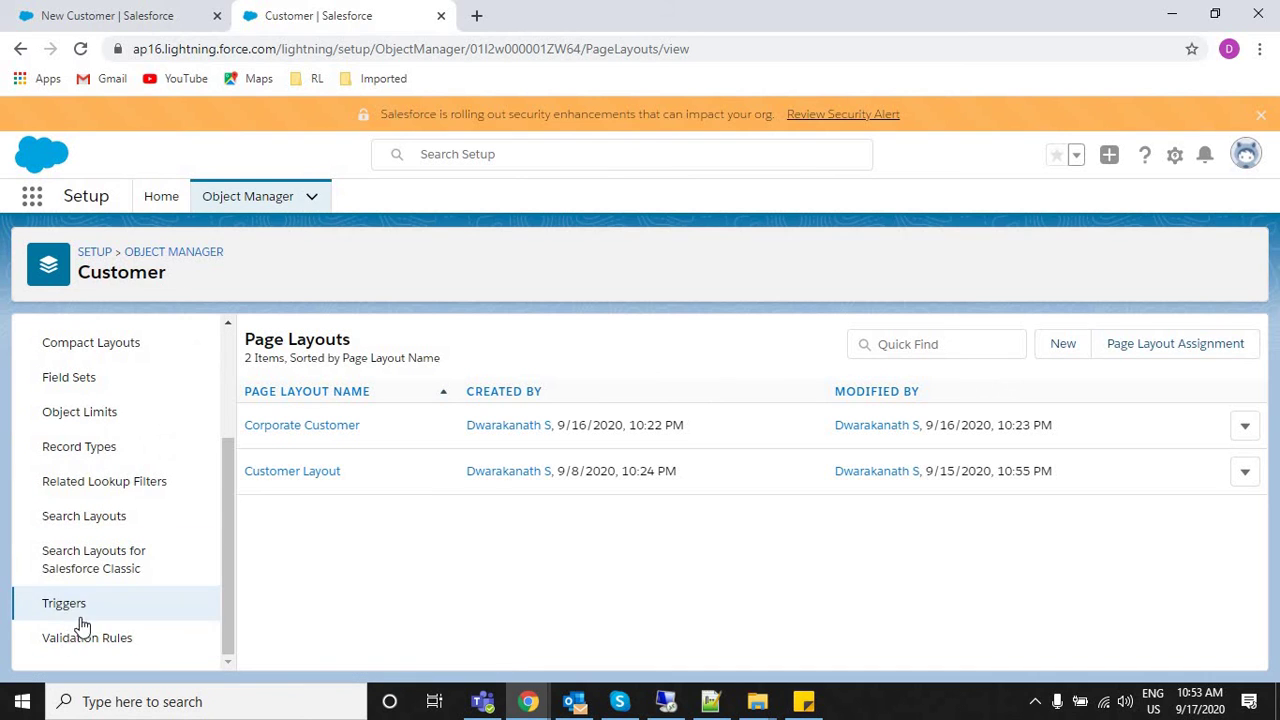
{"action": "left_click", "coordinate": [83, 628]}
{"action": "left_click", "coordinate": [92, 450]}
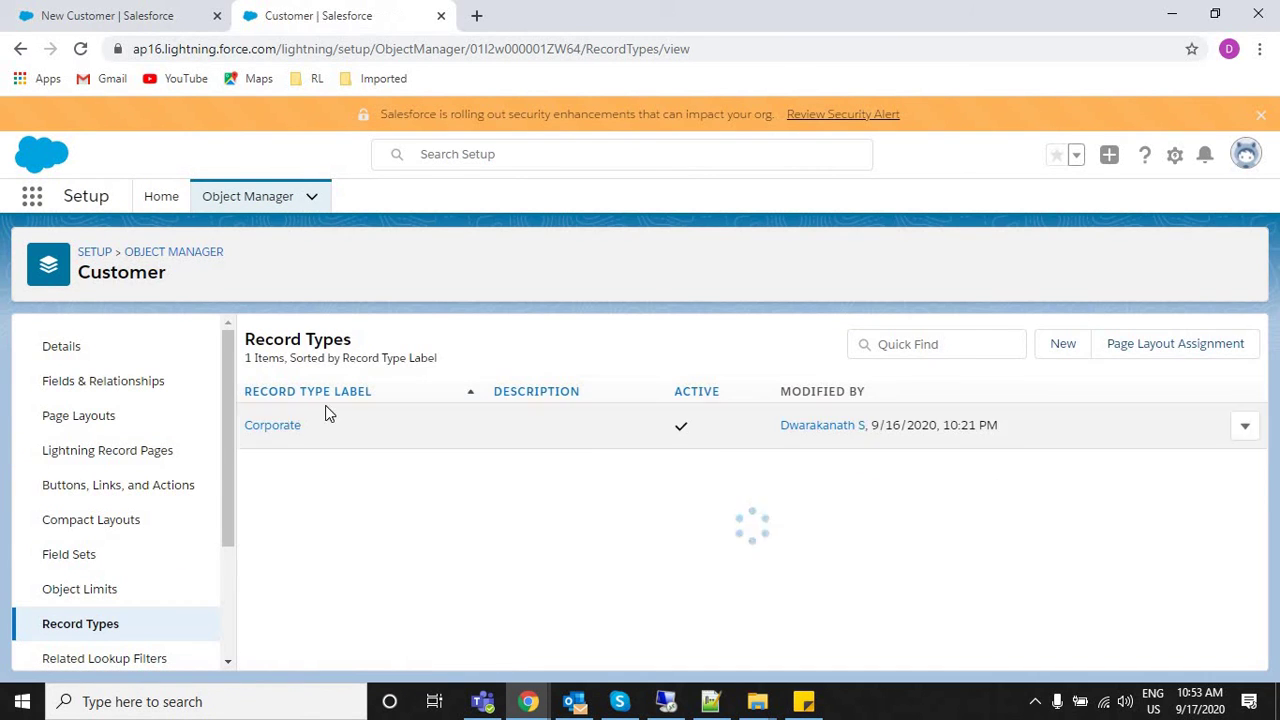
{"action": "left_click", "coordinate": [1064, 344]}
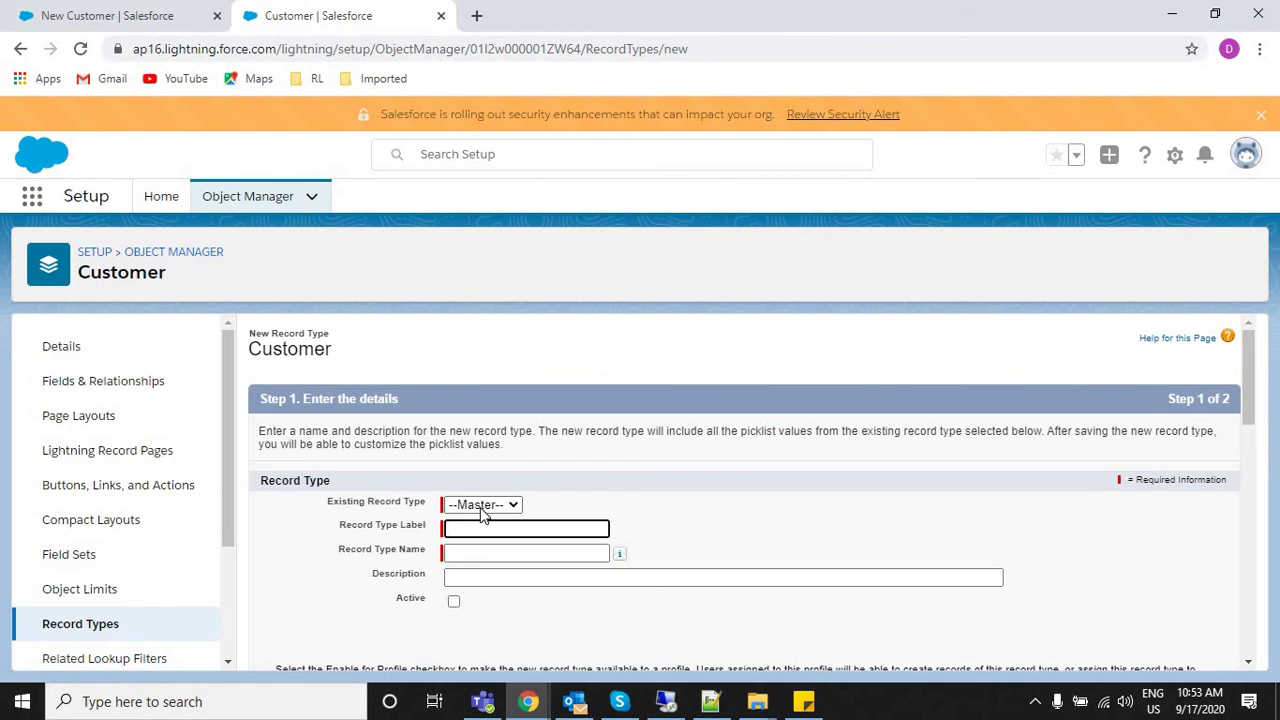
{"action": "left_click", "coordinate": [490, 505]}
{"action": "left_click", "coordinate": [485, 541]}
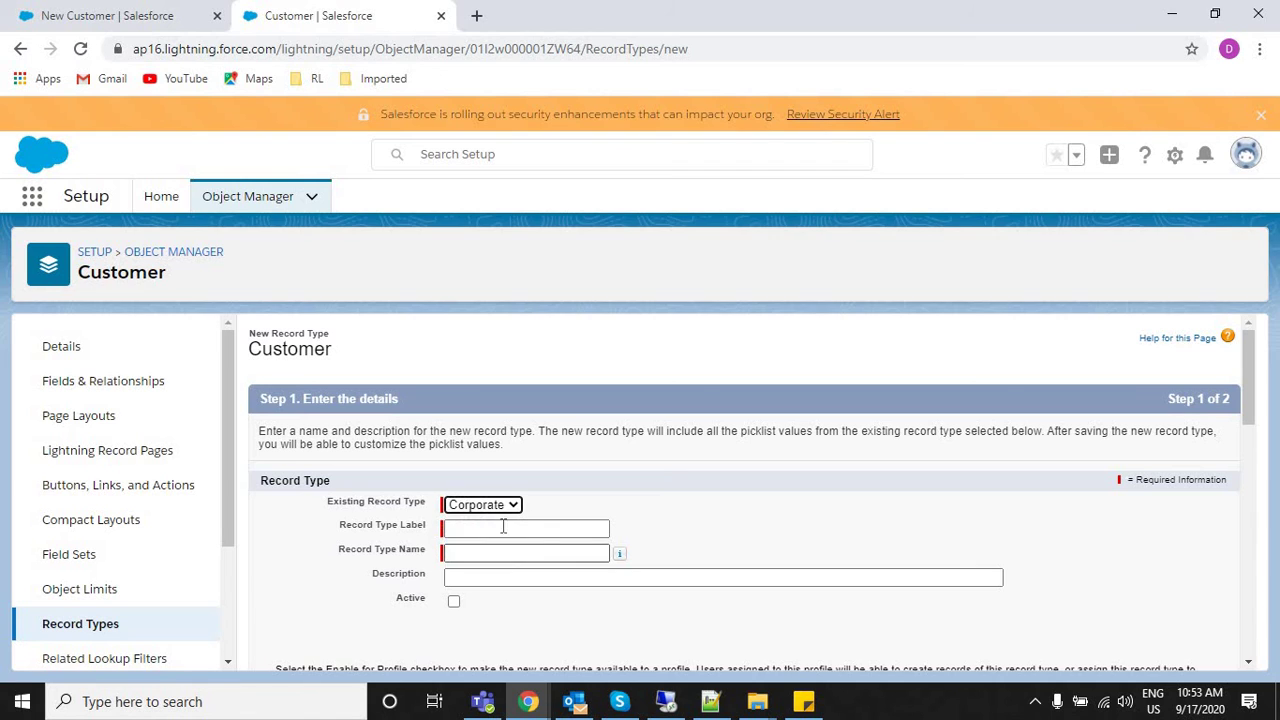
Label the record type 'Individual', keep the name Individual, and mark it active.
{"action": "left_click", "coordinate": [491, 527]}
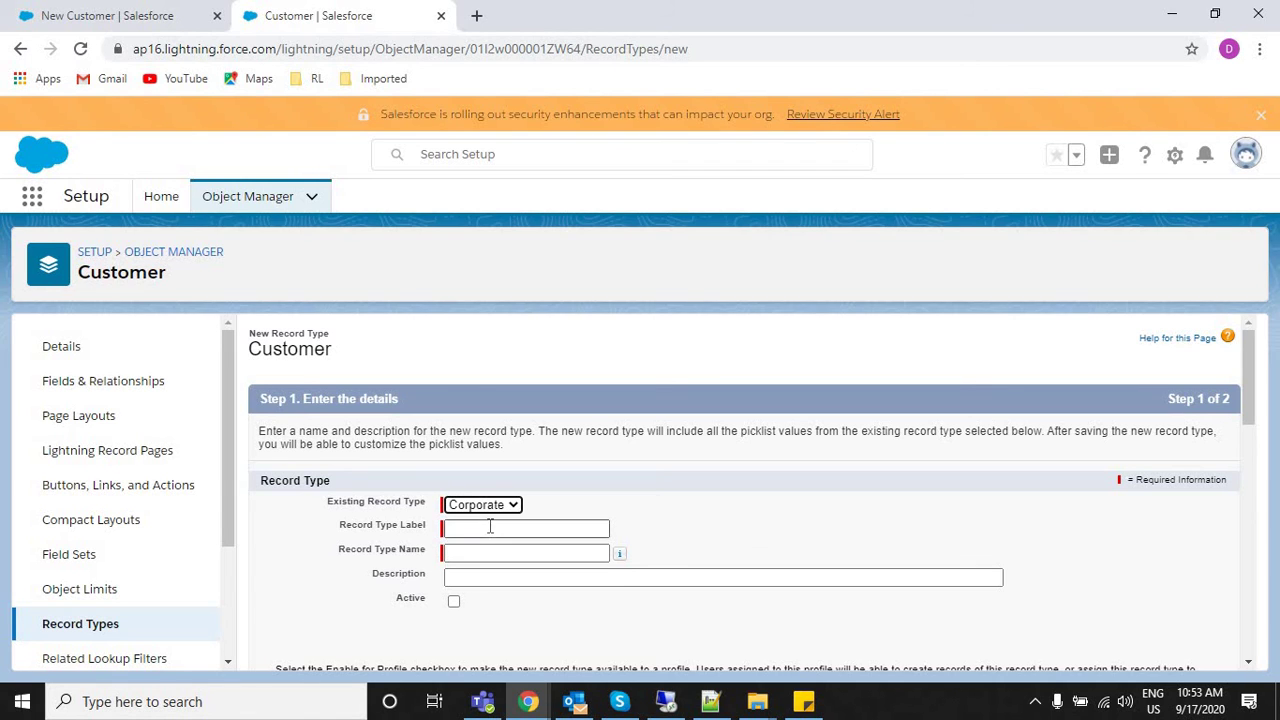
{"action": "type", "text": "Individual"}
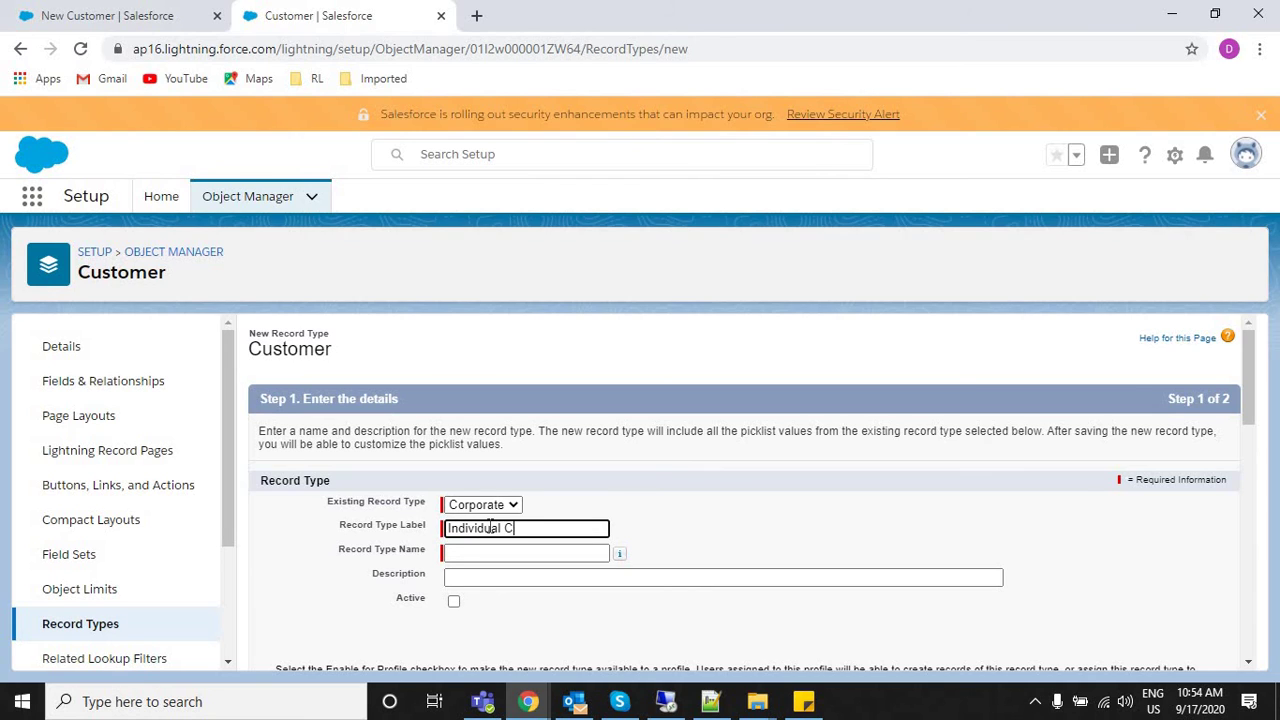
{"action": "key", "text": "Tab"}
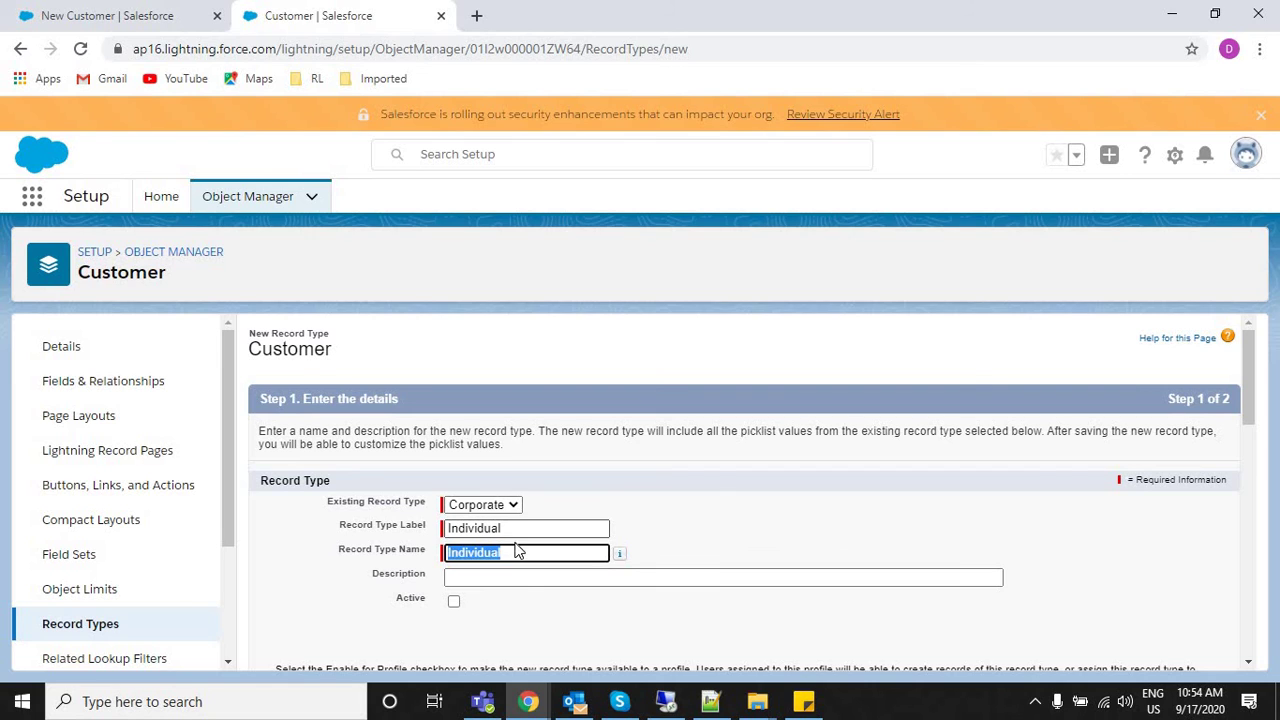
{"action": "left_click", "coordinate": [1150, 510]}
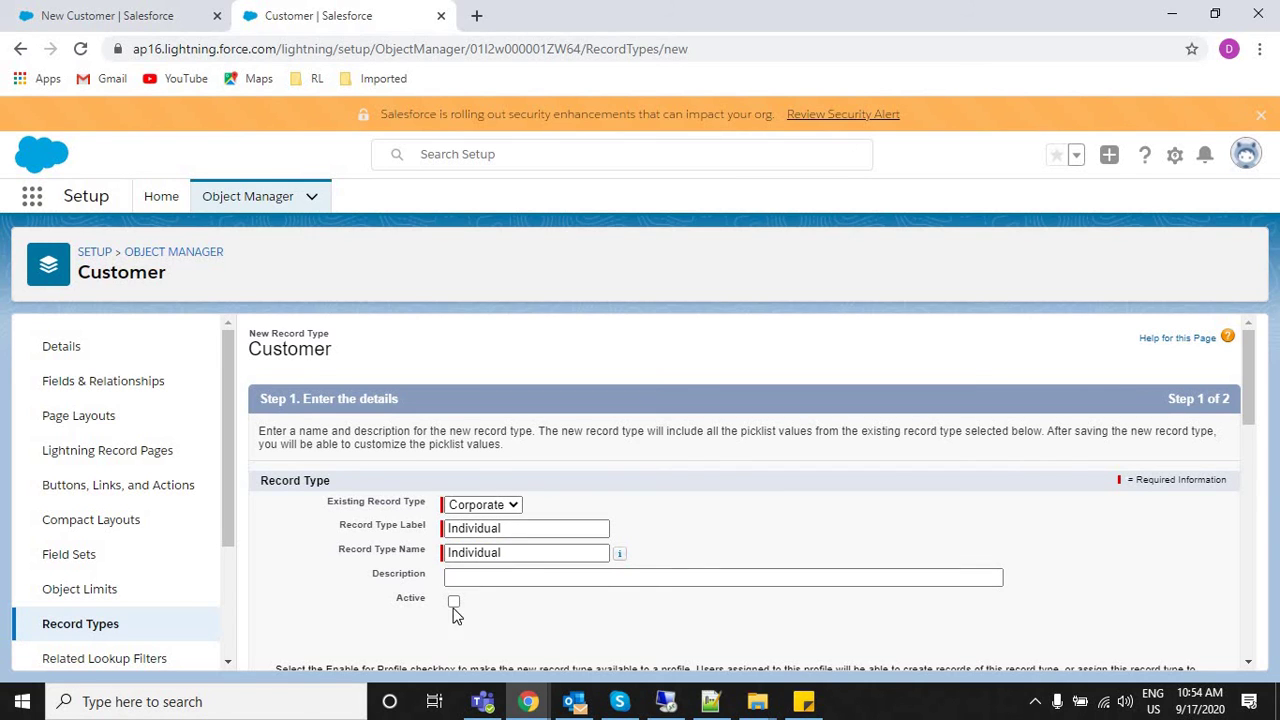
{"action": "left_click", "coordinate": [453, 603]}
{"action": "left_click_drag", "start_coordinate": [1249, 400], "coordinate": [1249, 485]}
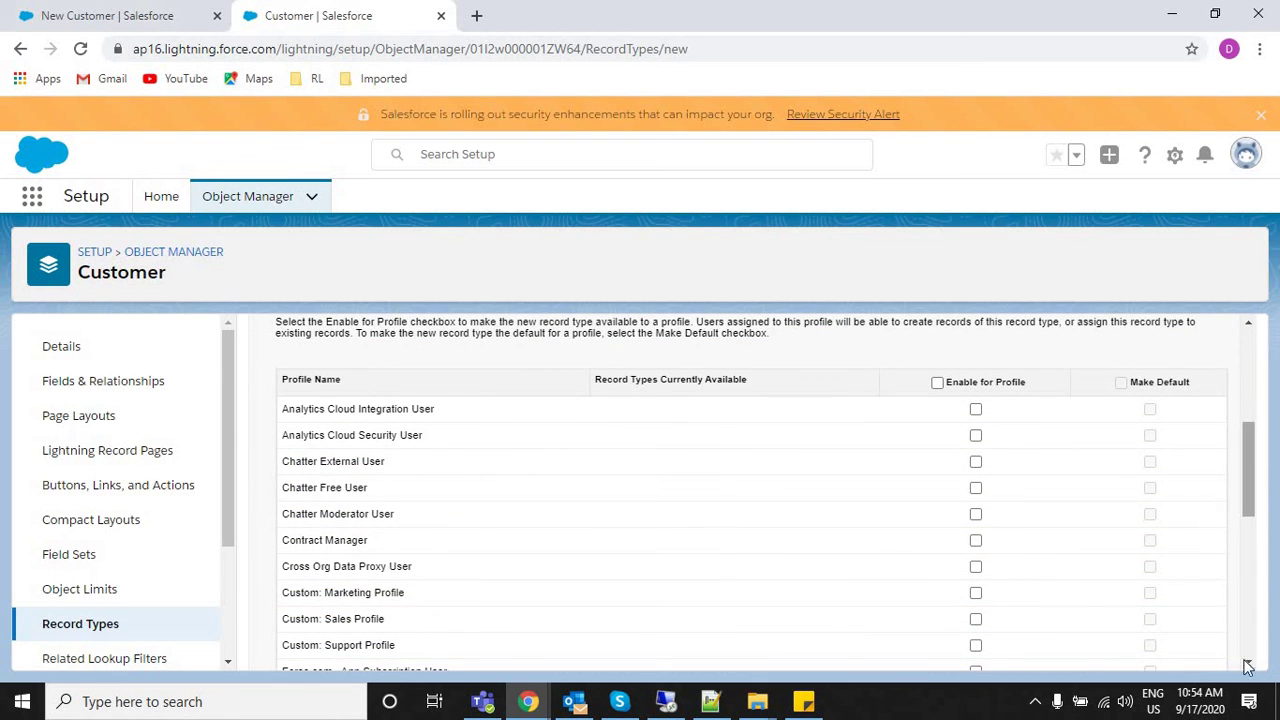
{"action": "scroll", "coordinate": [980, 529], "scroll_direction": "down", "scroll_amount": 10}
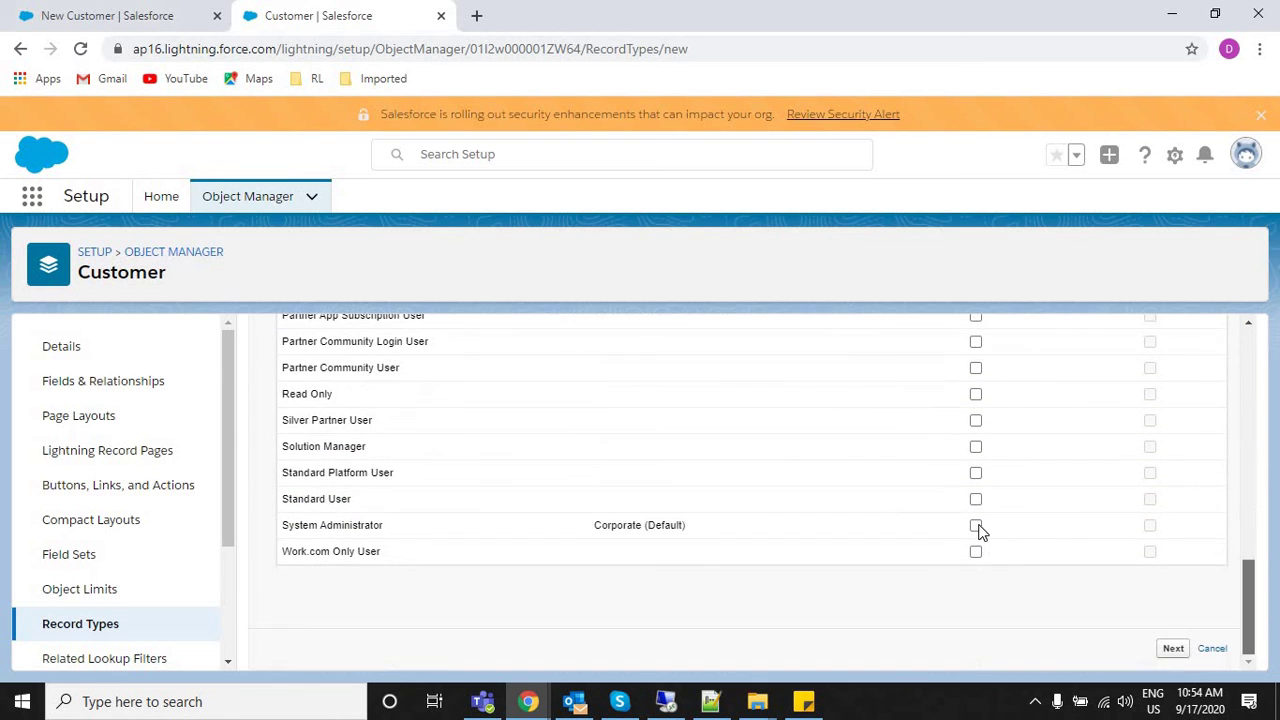
{"action": "left_click", "coordinate": [1173, 649]}
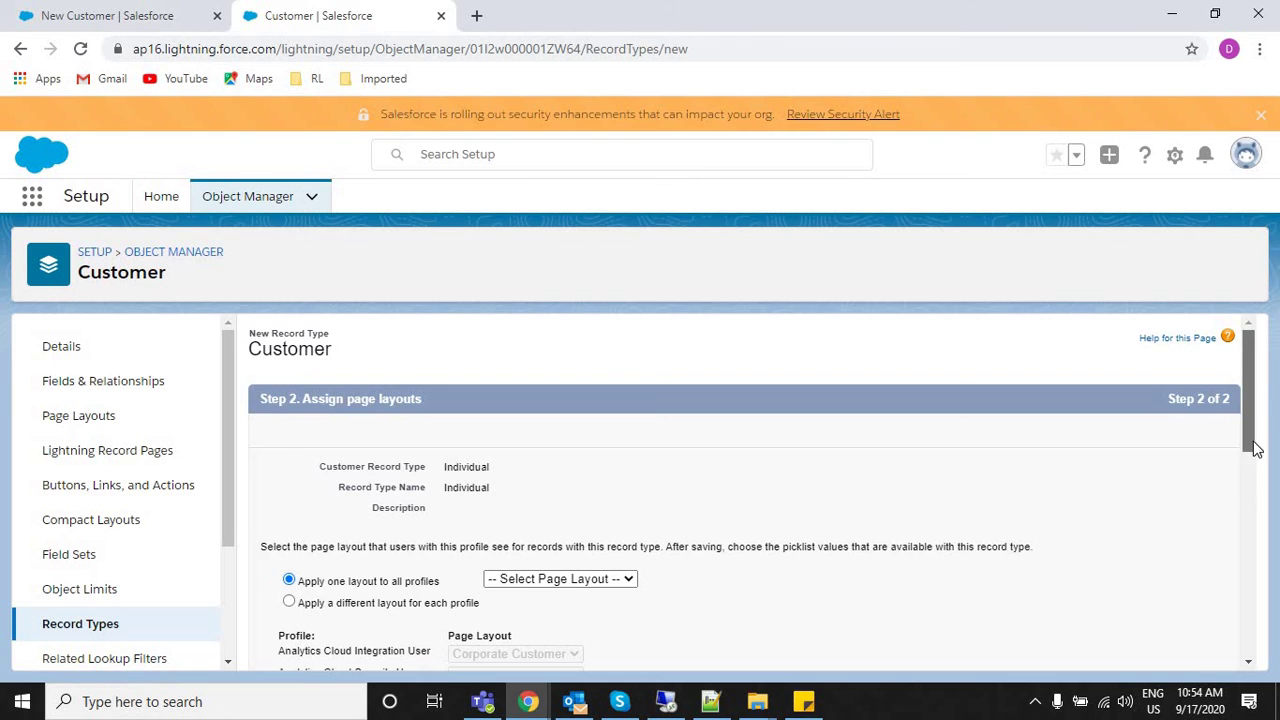
Apply Customer Layout to all profiles and save the Individual record type.
{"action": "scroll", "coordinate": [1256, 449], "scroll_direction": "down", "scroll_amount": 2}
{"action": "left_click", "coordinate": [606, 444]}
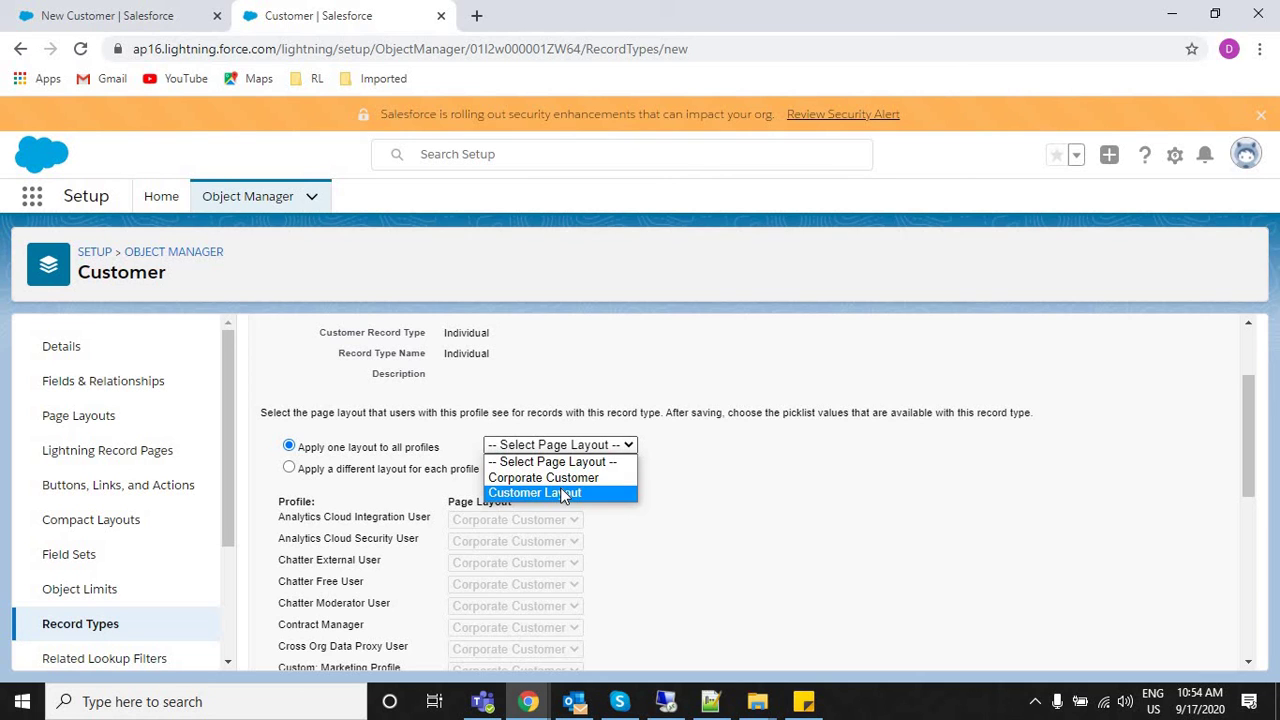
{"action": "left_click", "coordinate": [560, 493]}
{"action": "scroll", "coordinate": [1250, 665], "scroll_direction": "down", "scroll_amount": 5}
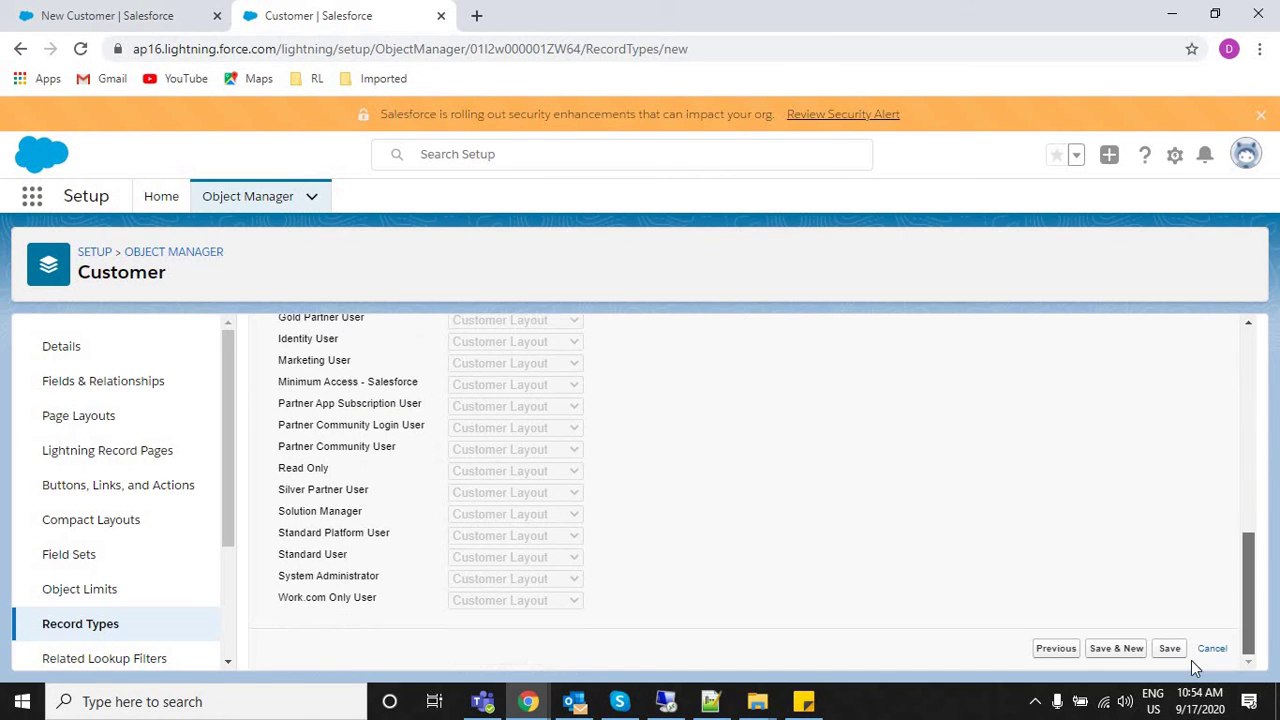
{"action": "left_click", "coordinate": [1169, 648]}
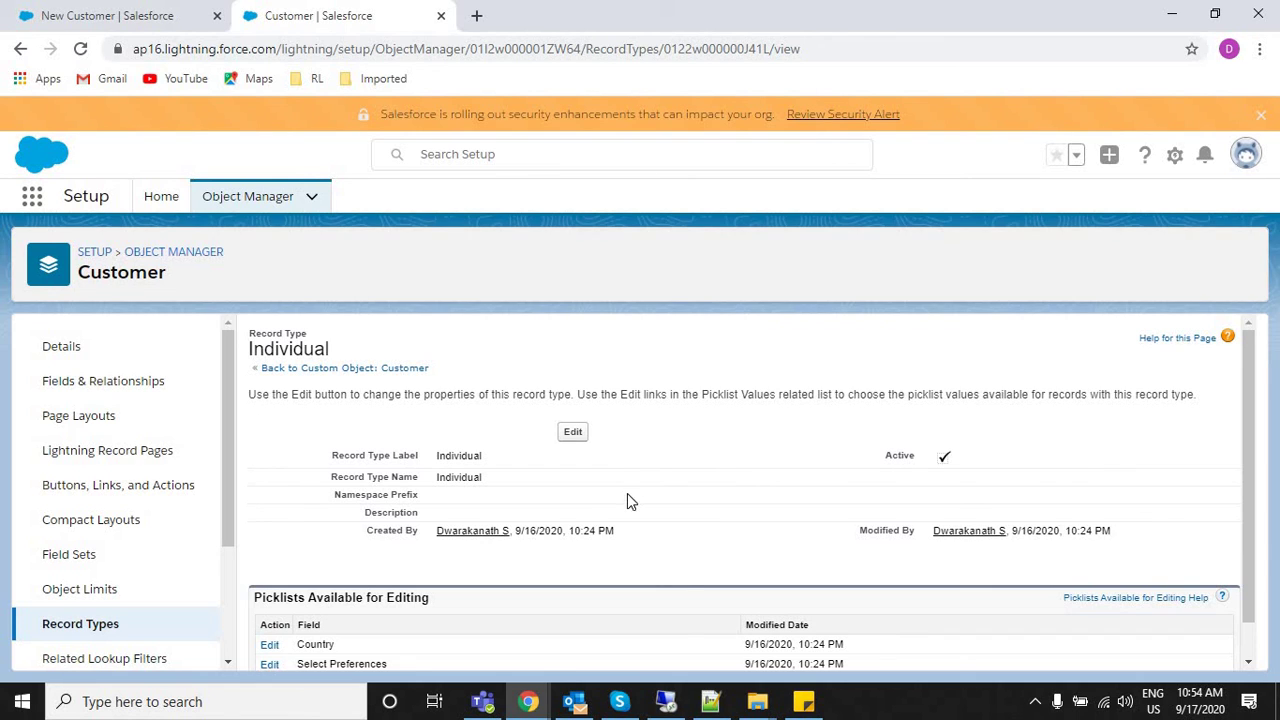
Open the Customer Layout page layout for editing from the Page Layouts list.
{"action": "left_click", "coordinate": [757, 701]}
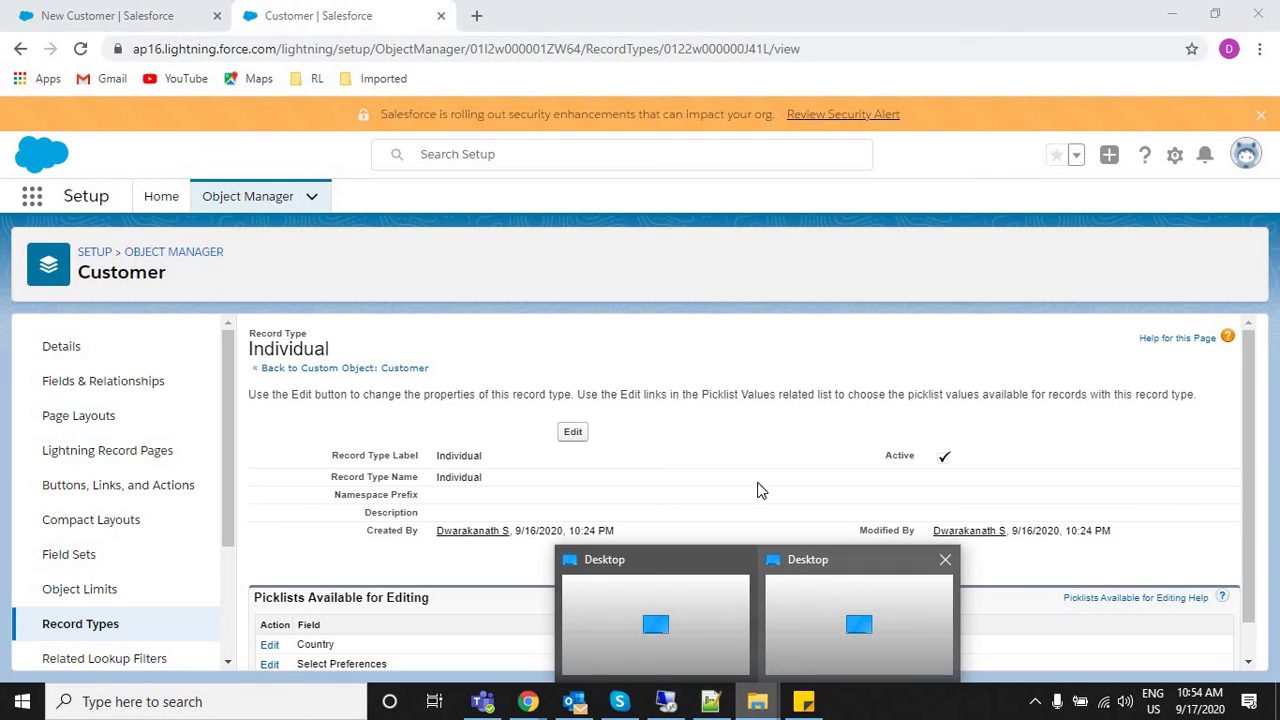
{"action": "left_click", "coordinate": [747, 441]}
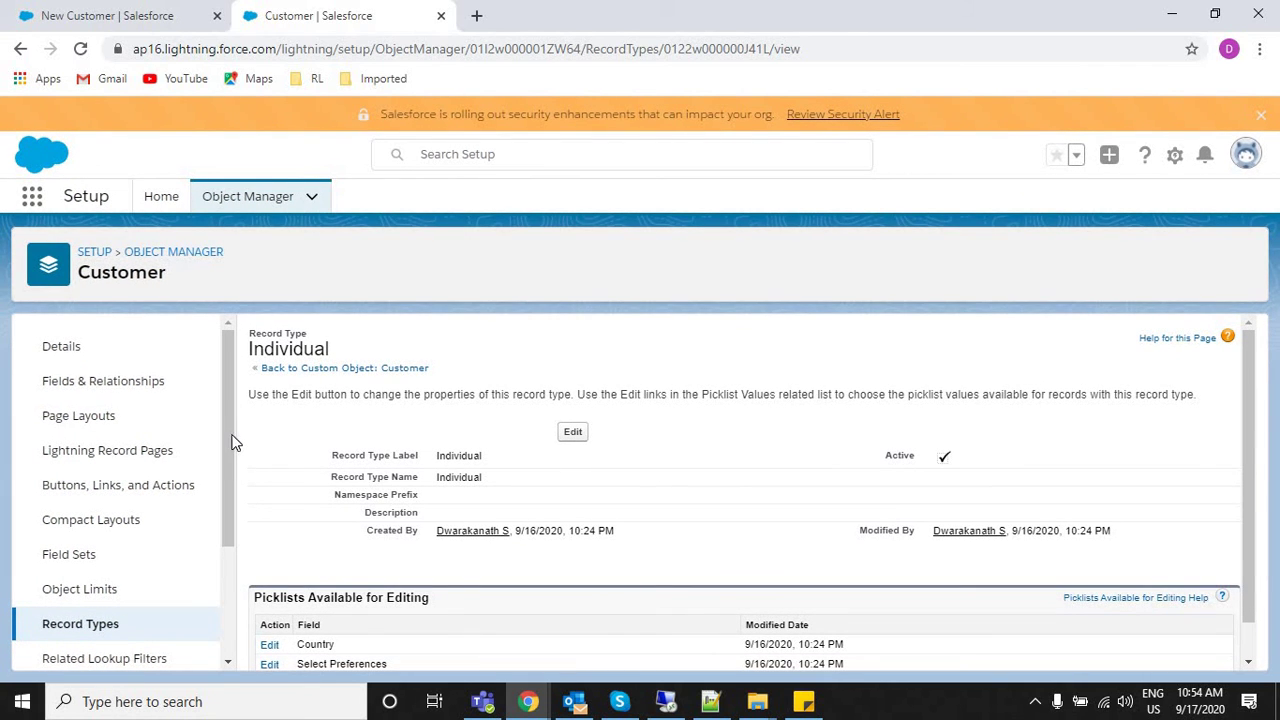
{"action": "left_click", "coordinate": [84, 416]}
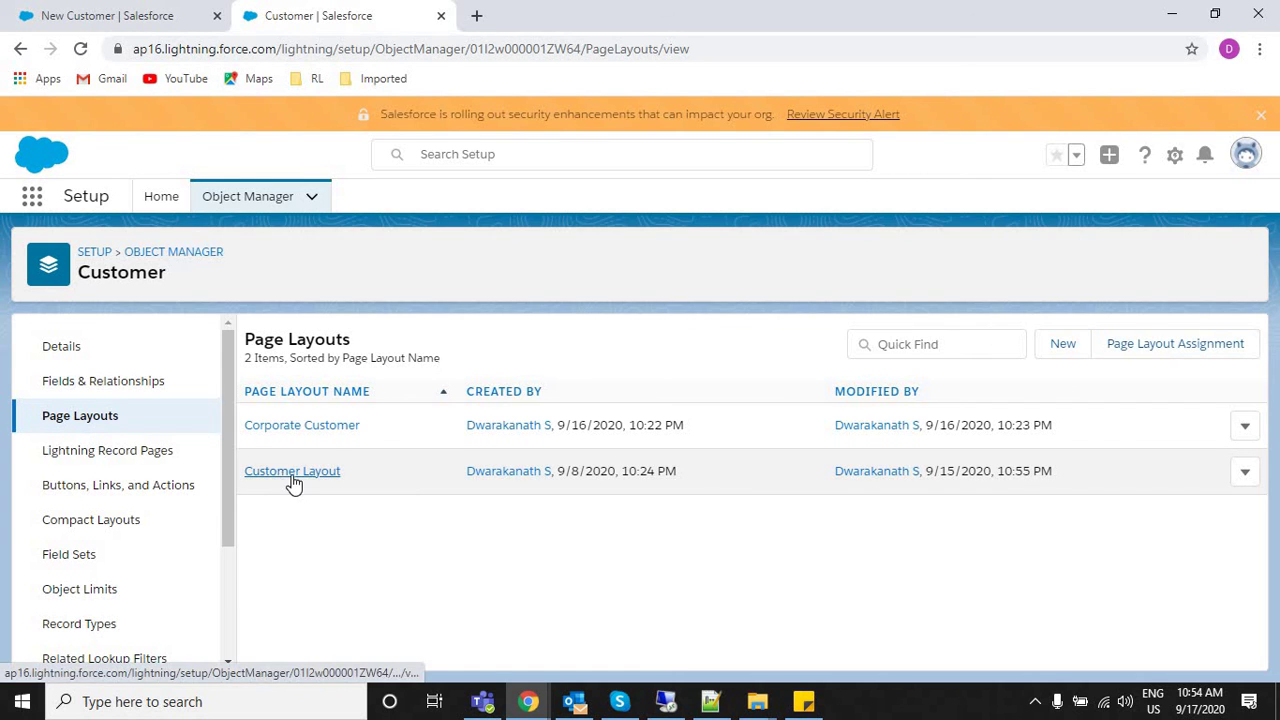
{"action": "left_click", "coordinate": [1245, 471]}
{"action": "left_click", "coordinate": [1192, 518]}
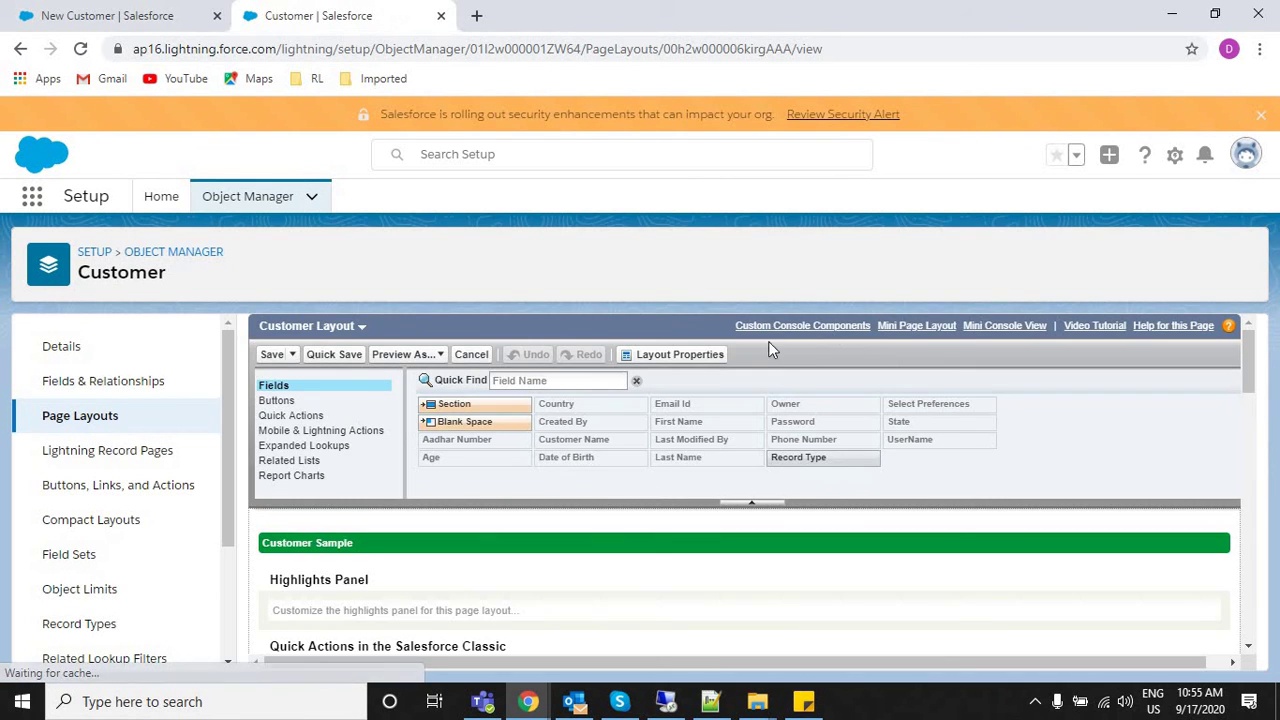
Rename the layout to 'Individual Layout' in Layout Properties and save it.
{"action": "left_click", "coordinate": [678, 356]}
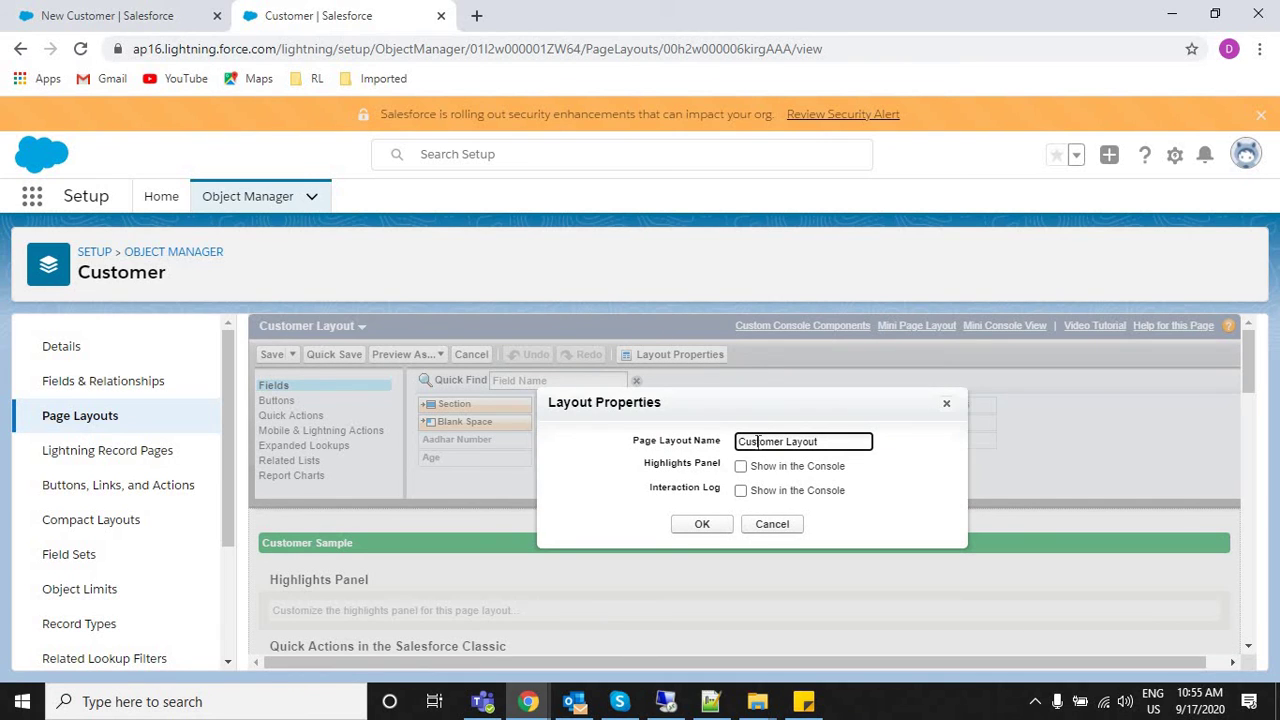
{"action": "double_click", "coordinate": [757, 441]}
{"action": "type", "text": "Individual"}
{"action": "left_click", "coordinate": [694, 529]}
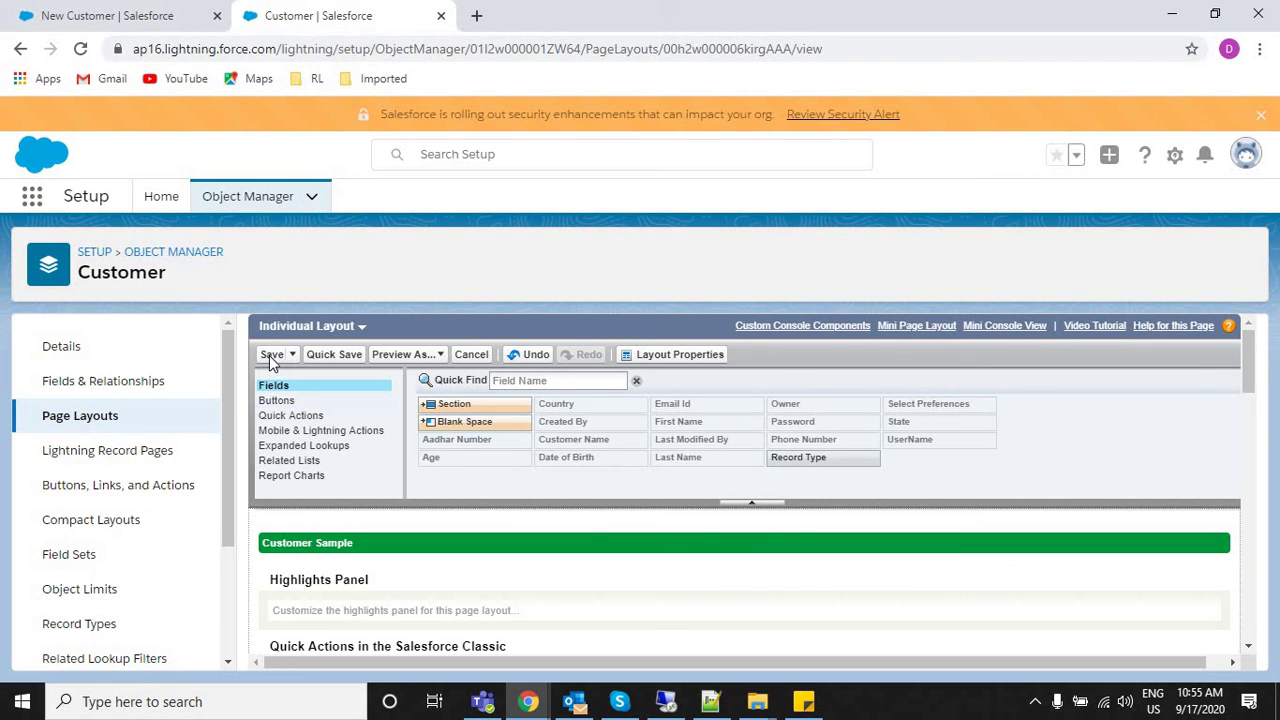
{"action": "left_click", "coordinate": [269, 355]}
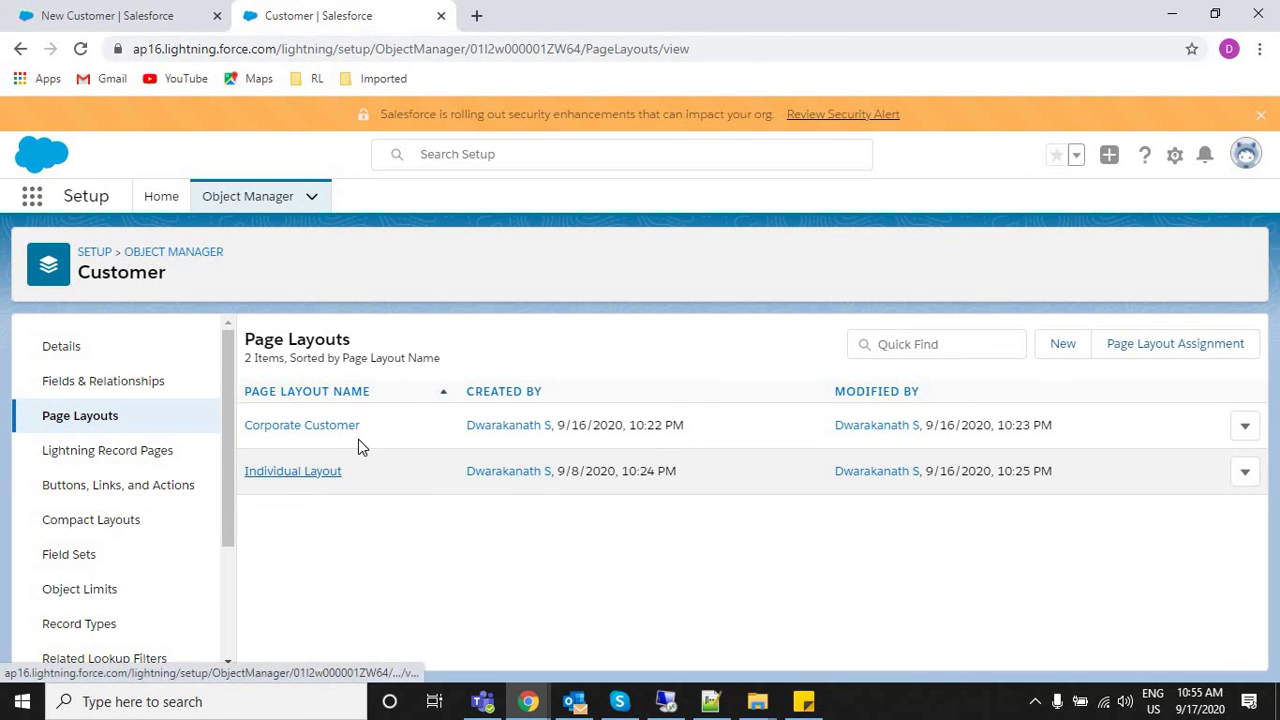
Rename Corporate Customer to 'Corporate Customer Layout' and save it.
{"action": "left_click", "coordinate": [1245, 426]}
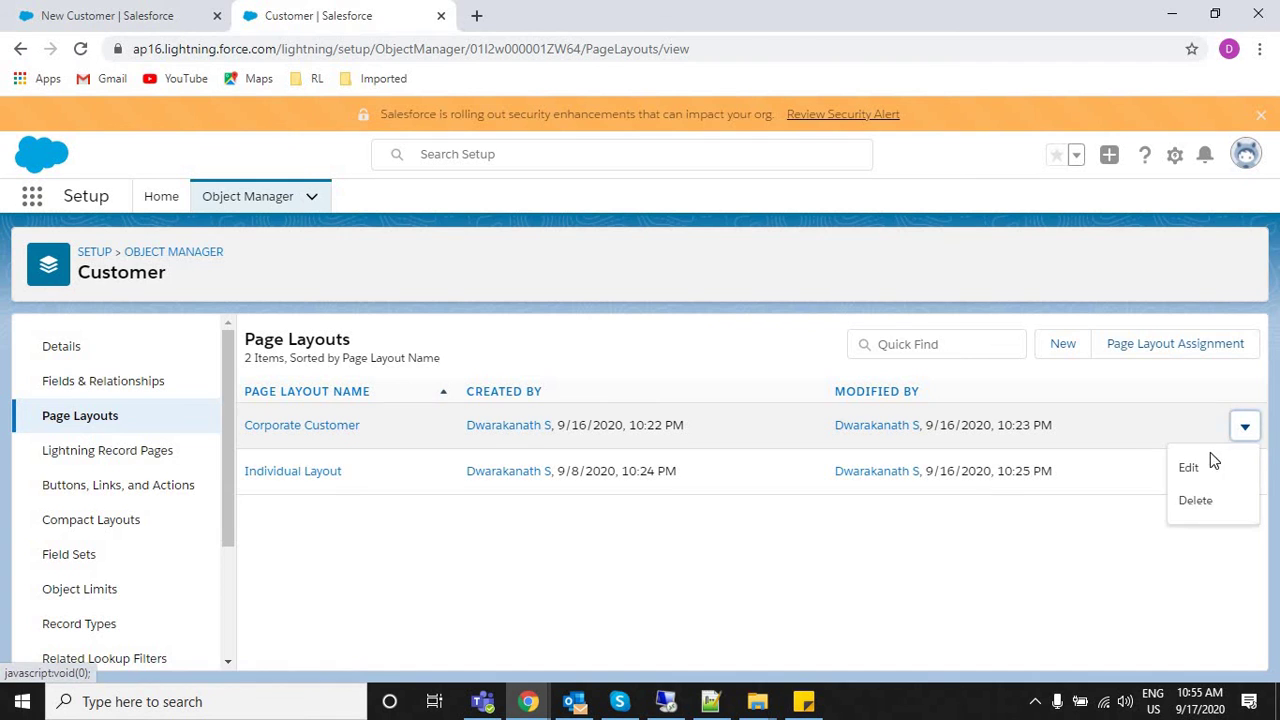
{"action": "left_click", "coordinate": [1190, 466]}
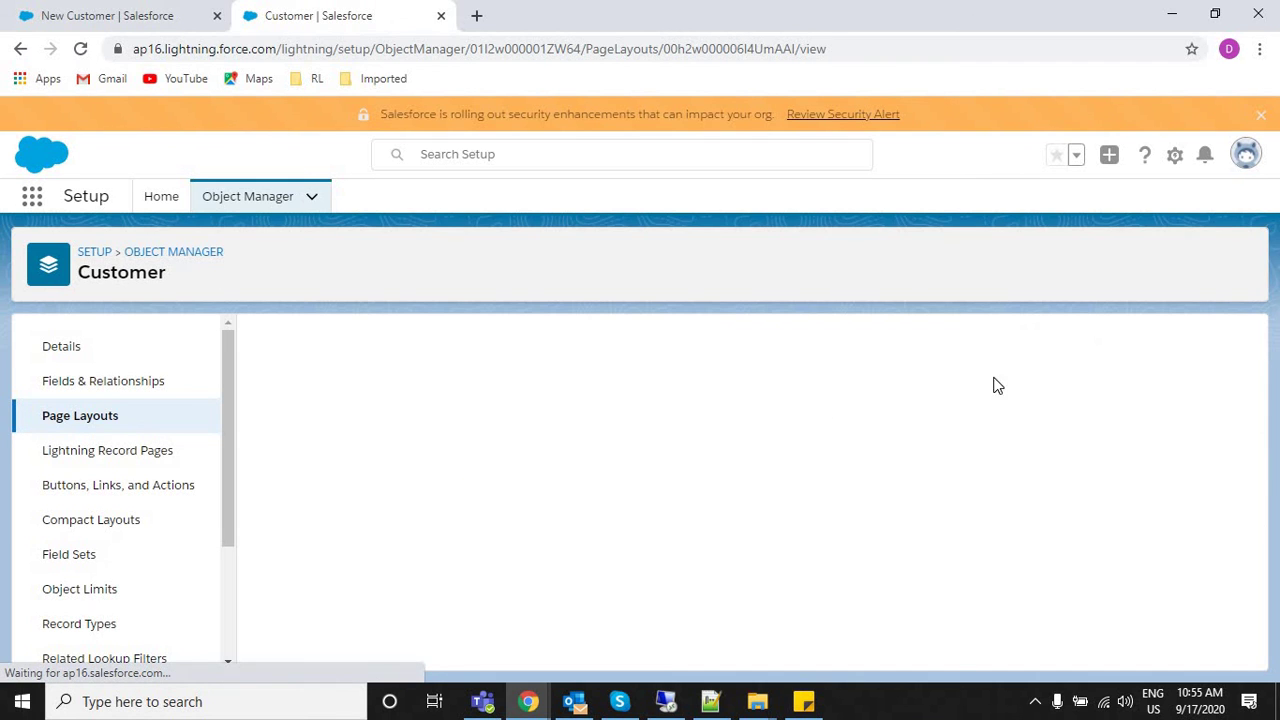
{"action": "left_click", "coordinate": [716, 355]}
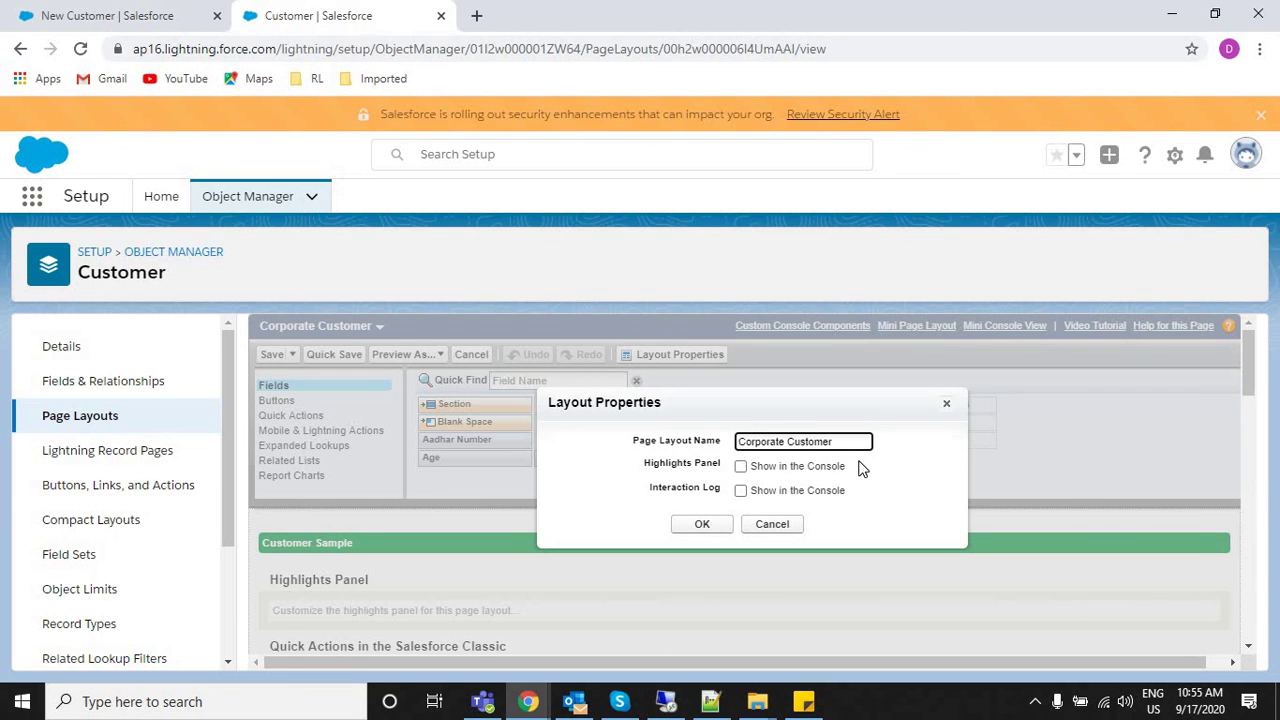
{"action": "type", "text": "Layout"}
{"action": "left_click", "coordinate": [700, 524]}
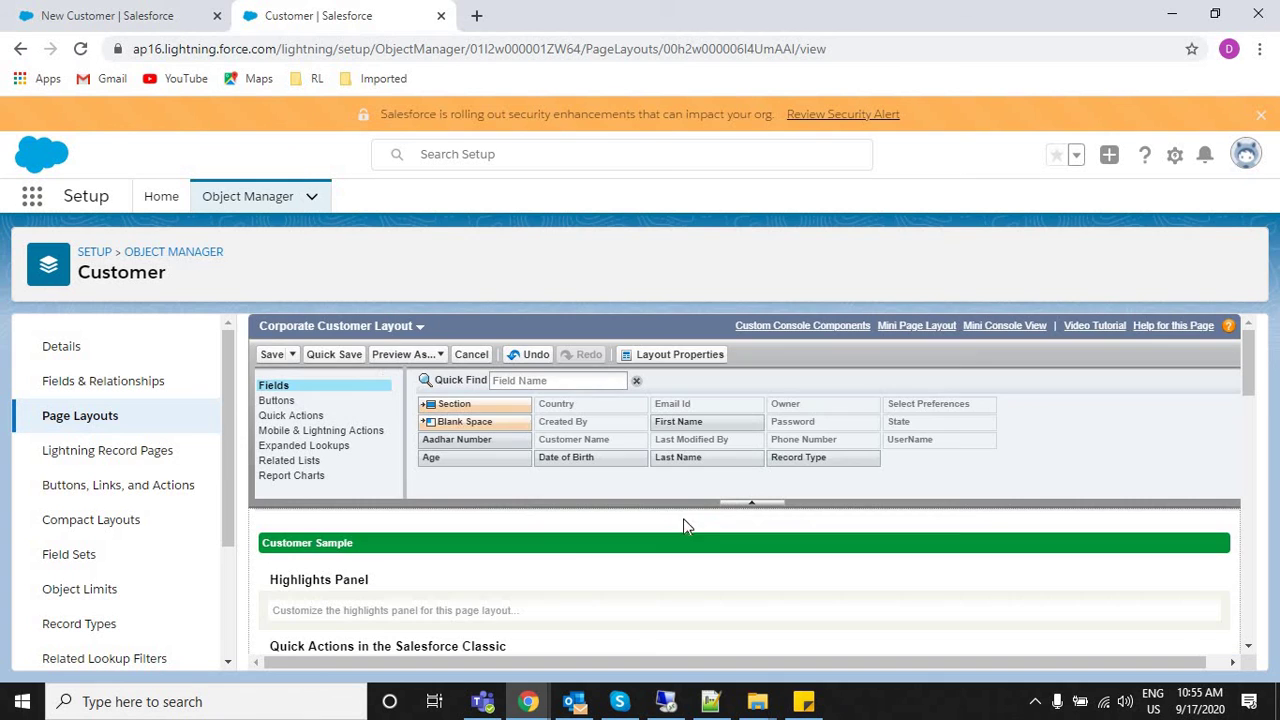
{"action": "left_click", "coordinate": [271, 354]}
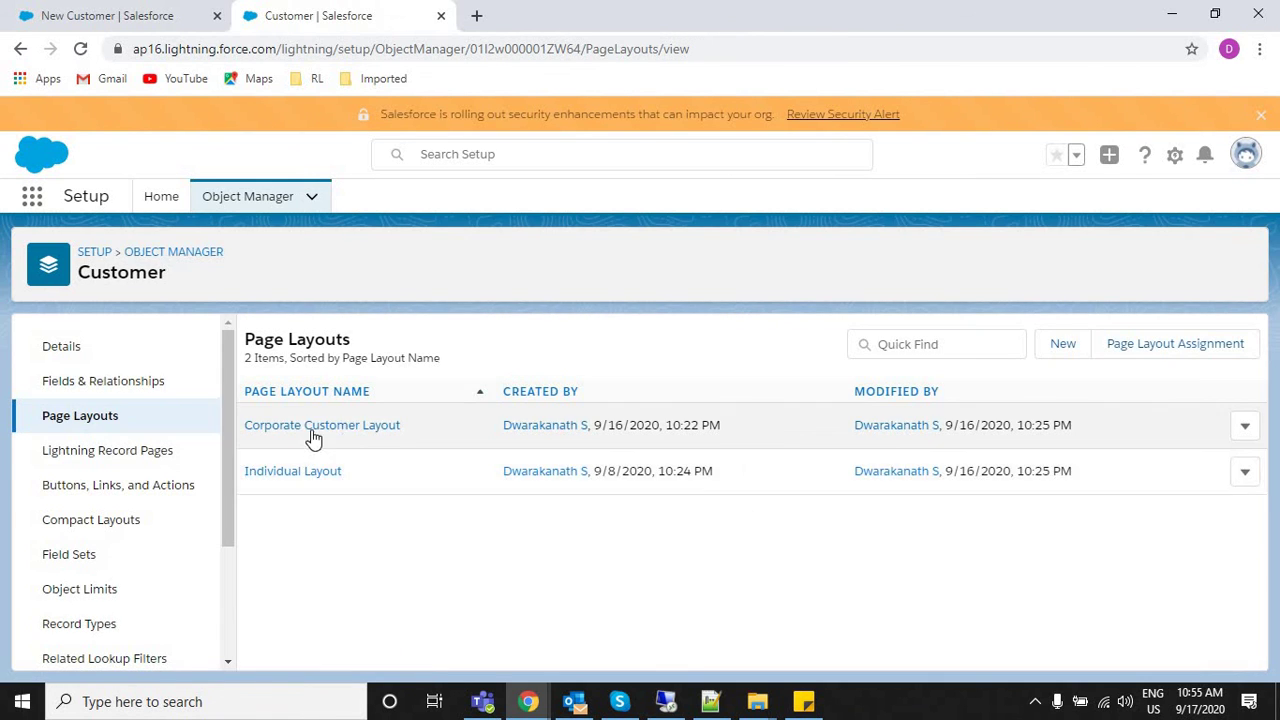
Rename Individual Layout to 'Individual Customer Layout' and save it.
{"action": "left_click", "coordinate": [1245, 471]}
{"action": "left_click", "coordinate": [1190, 514]}
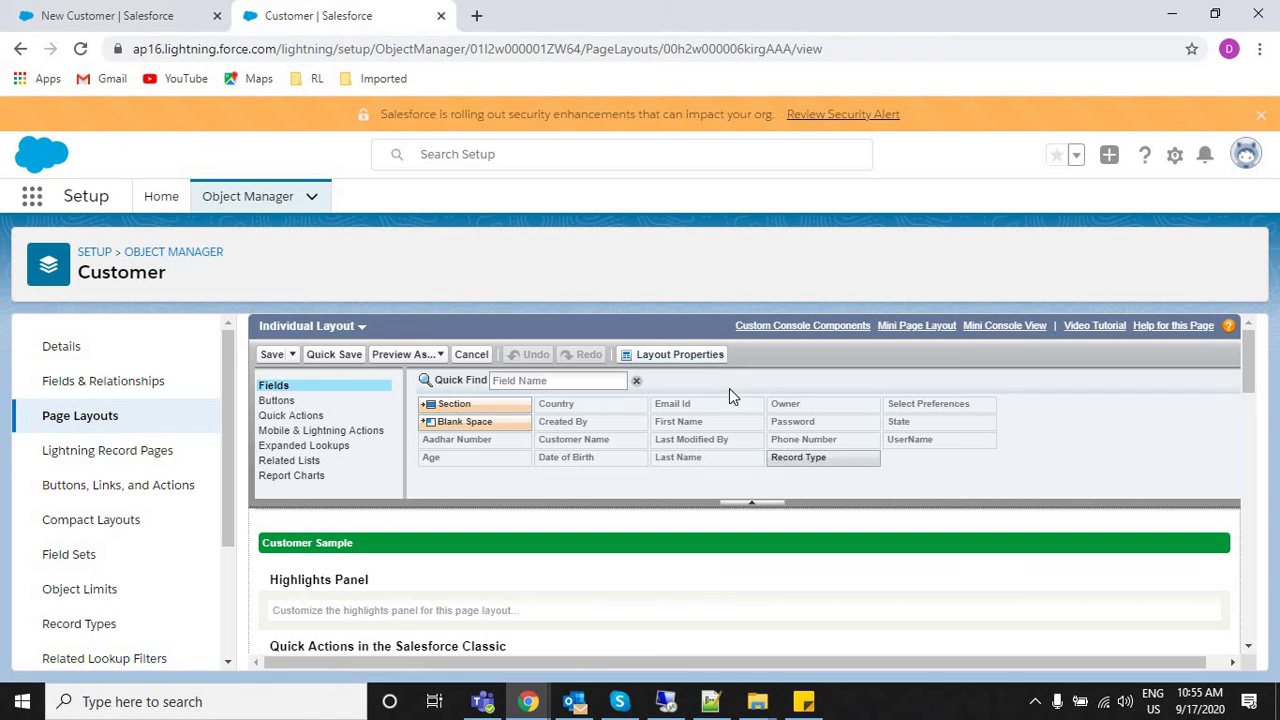
{"action": "left_click", "coordinate": [676, 355]}
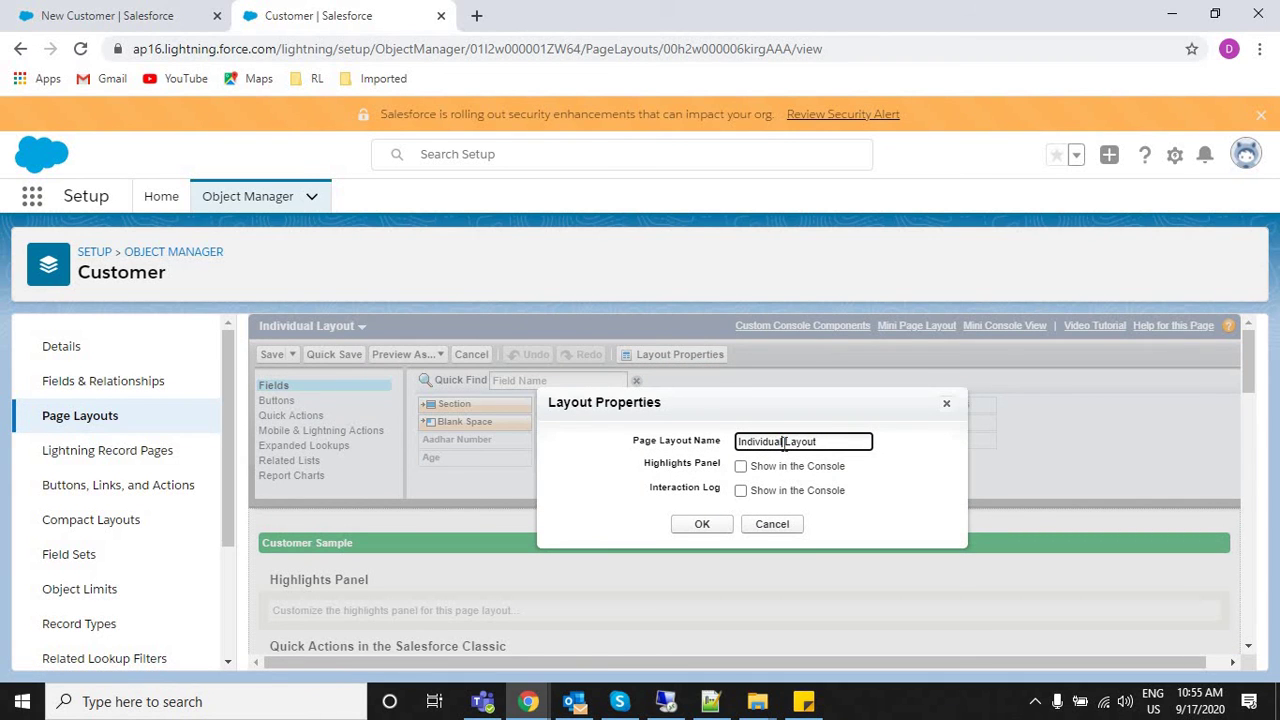
{"action": "type", "text": "Customer"}
{"action": "left_click", "coordinate": [686, 526]}
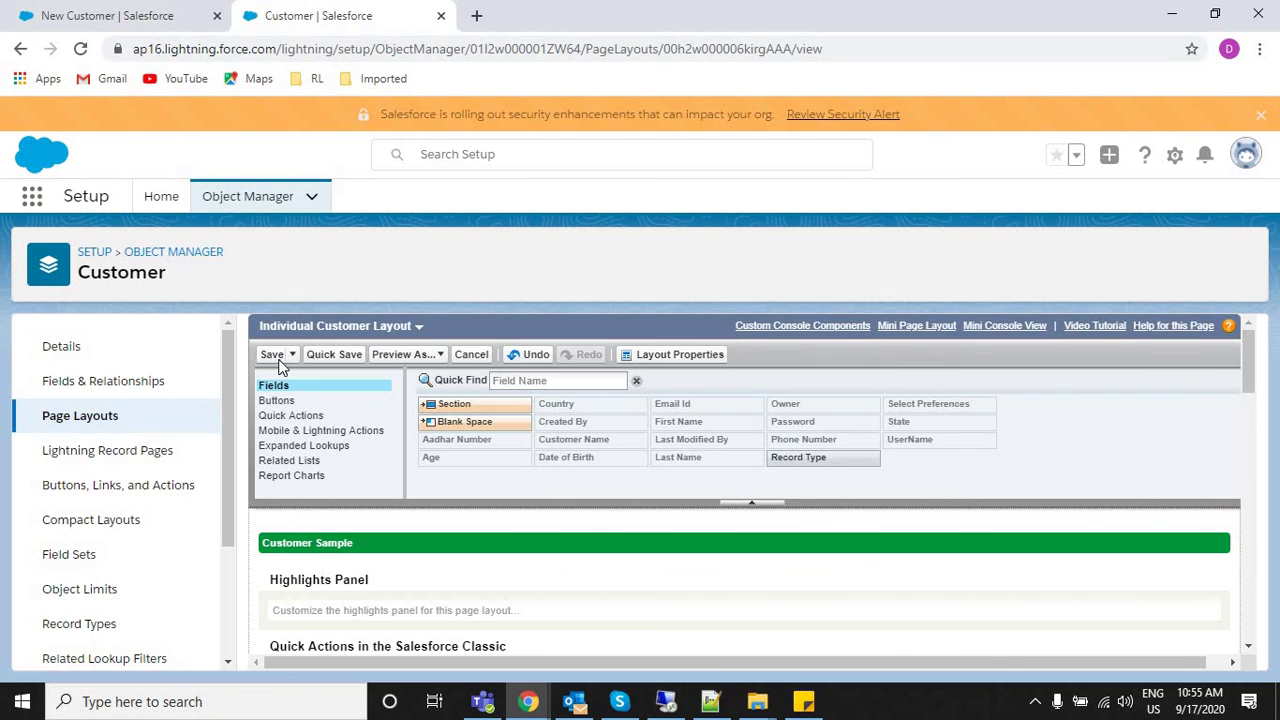
{"action": "left_click", "coordinate": [274, 355]}
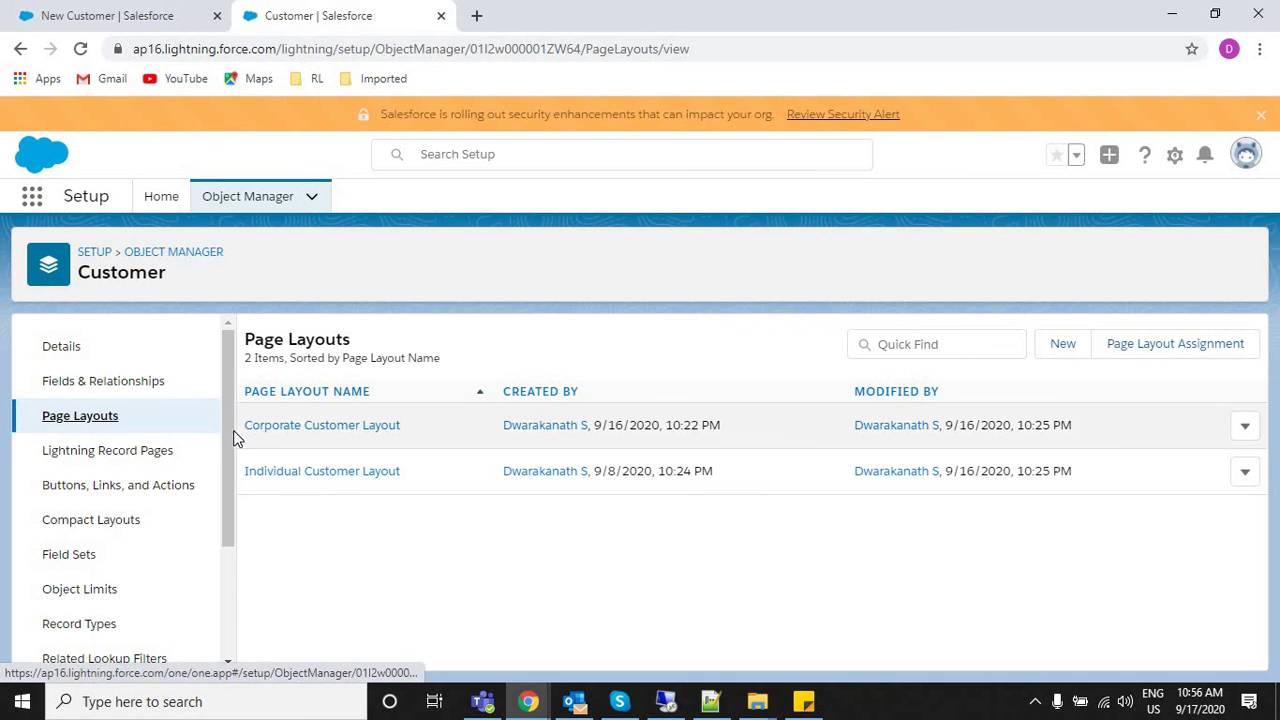
Open the Customer record types' page layout assignment for editing.
{"action": "scroll", "coordinate": [100, 533], "scroll_direction": "down", "scroll_amount": 2}
{"action": "left_click", "coordinate": [100, 533]}
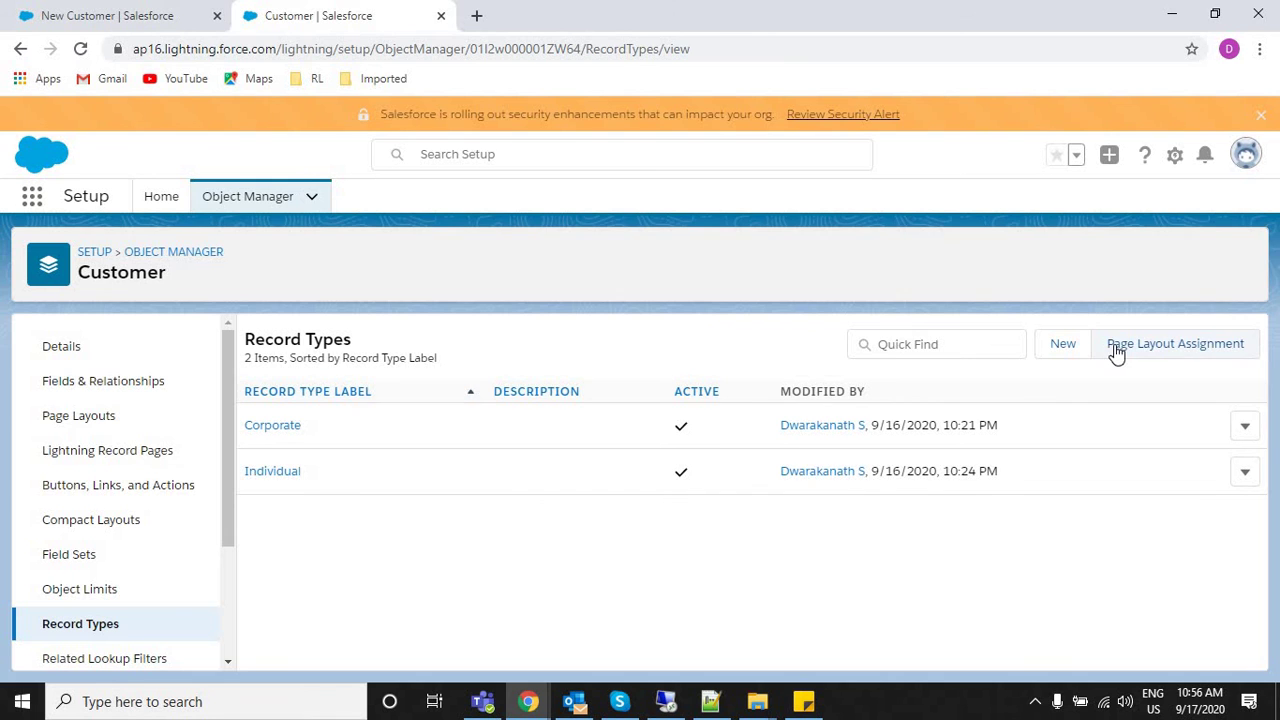
{"action": "left_click", "coordinate": [1117, 350]}
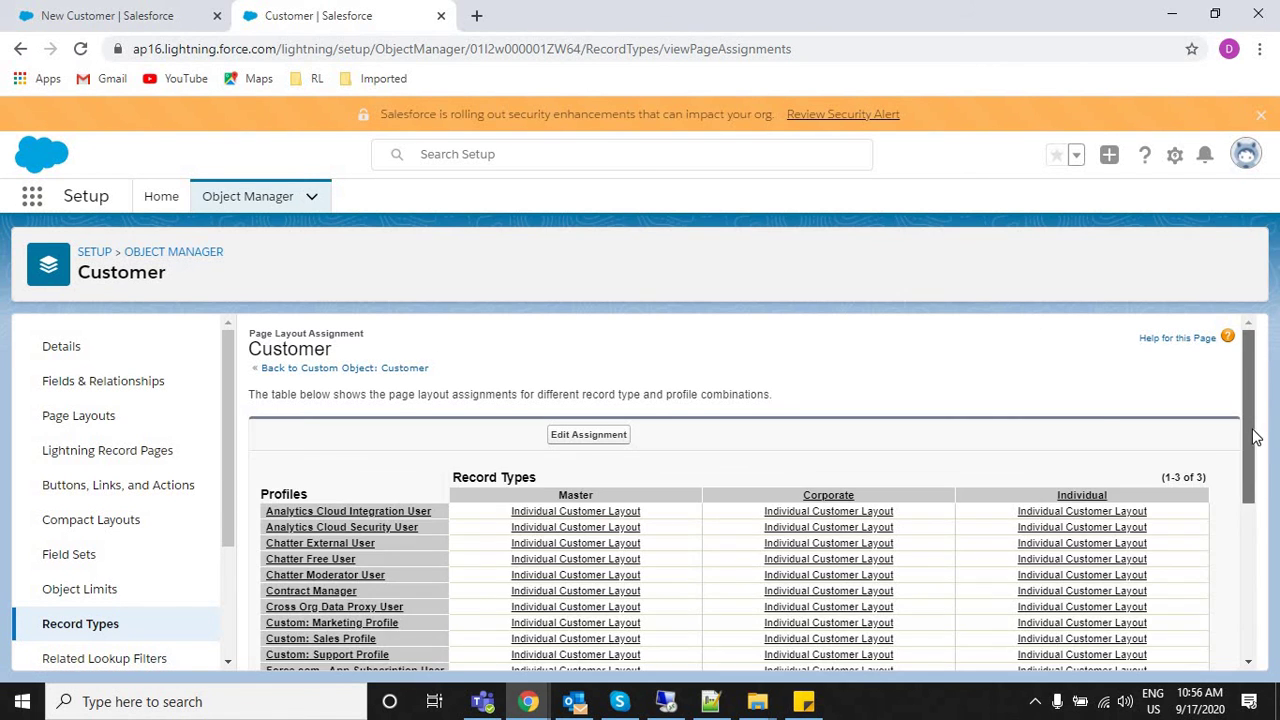
{"action": "scroll", "coordinate": [1256, 437], "scroll_direction": "down", "scroll_amount": 1}
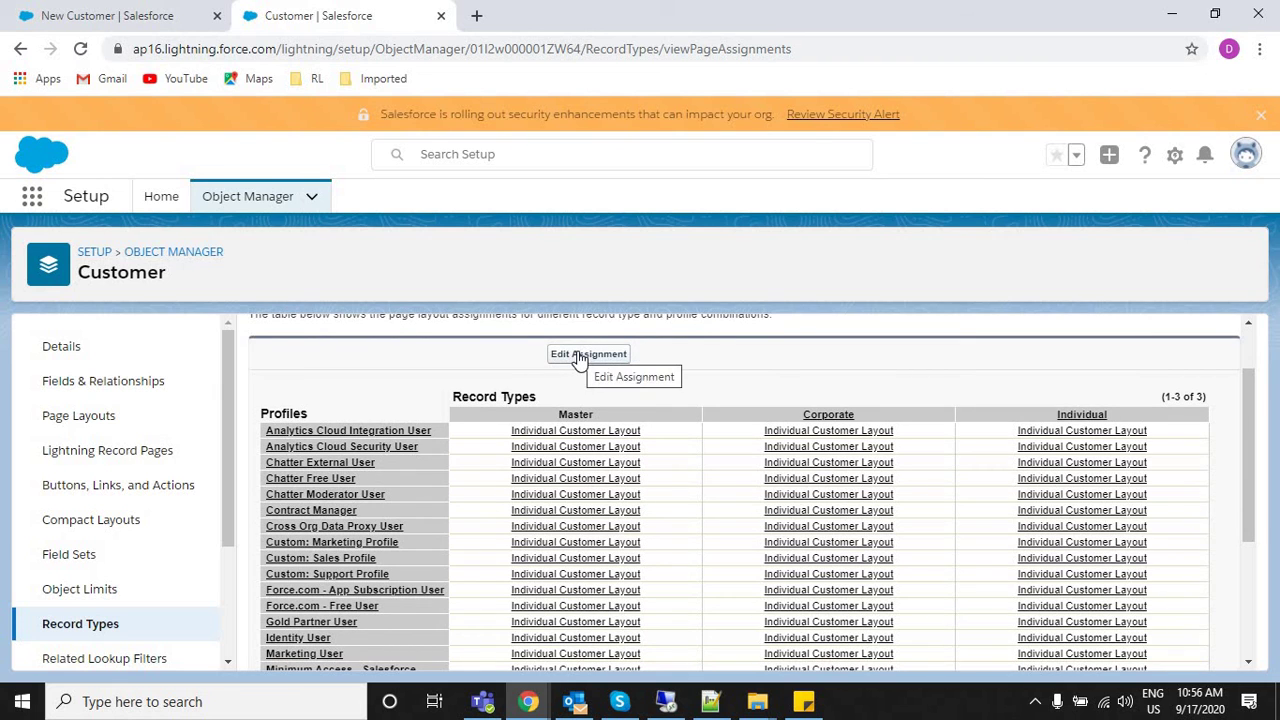
{"action": "left_click", "coordinate": [580, 356]}
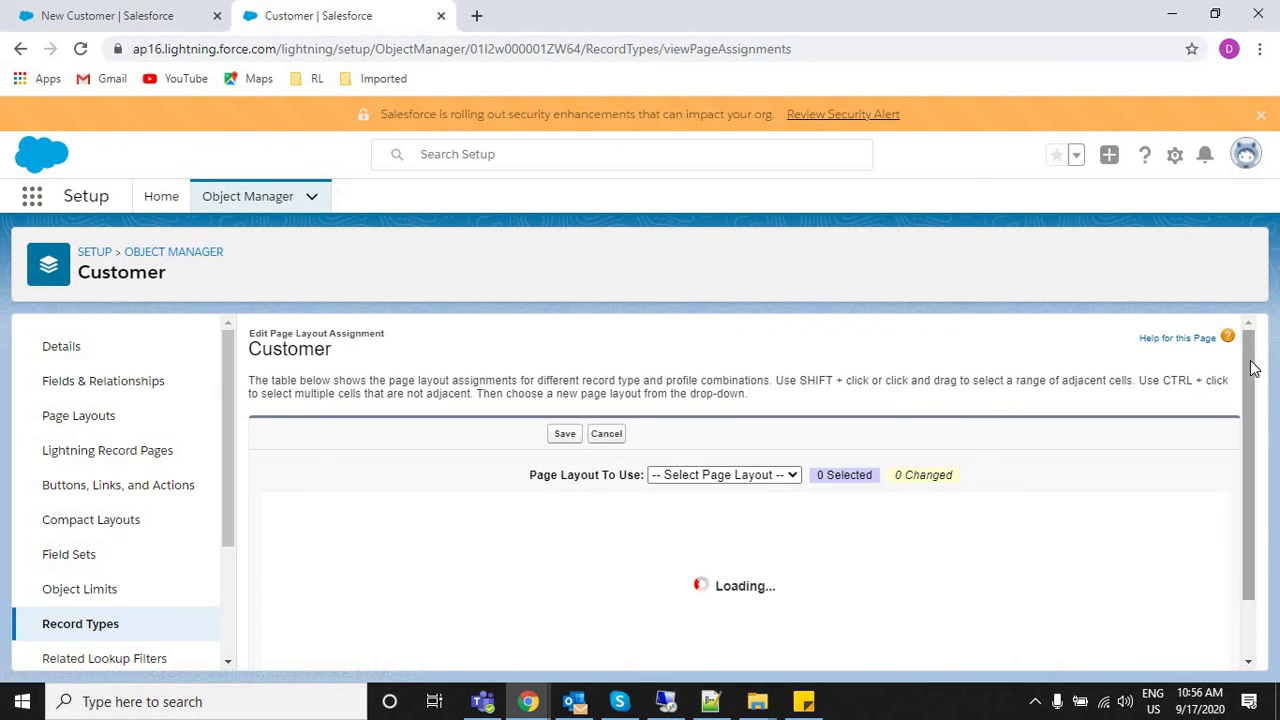
Select Individual and Corporate assignment cells across the profiles.
{"action": "scroll", "coordinate": [1254, 394], "scroll_direction": "down", "scroll_amount": 3}
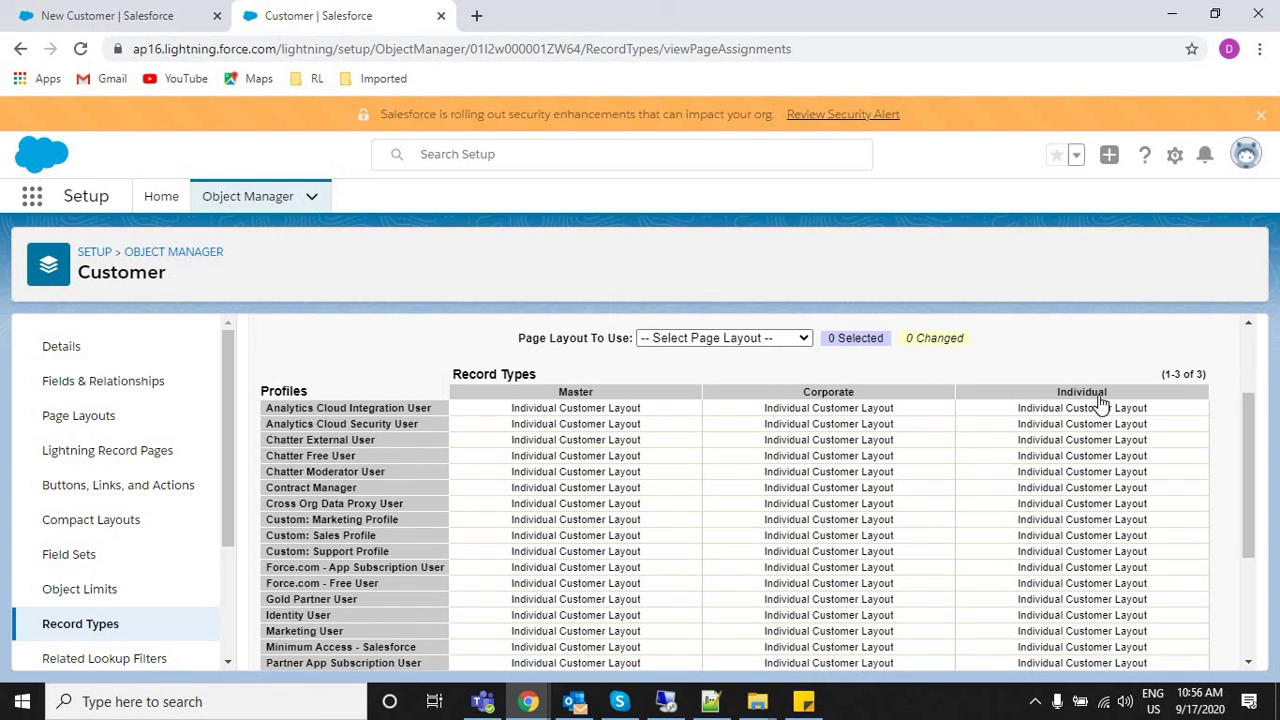
{"action": "left_click_drag", "start_coordinate": [1102, 408], "coordinate": [1111, 618]}
{"action": "left_click_drag", "start_coordinate": [1111, 668], "coordinate": [1112, 670]}
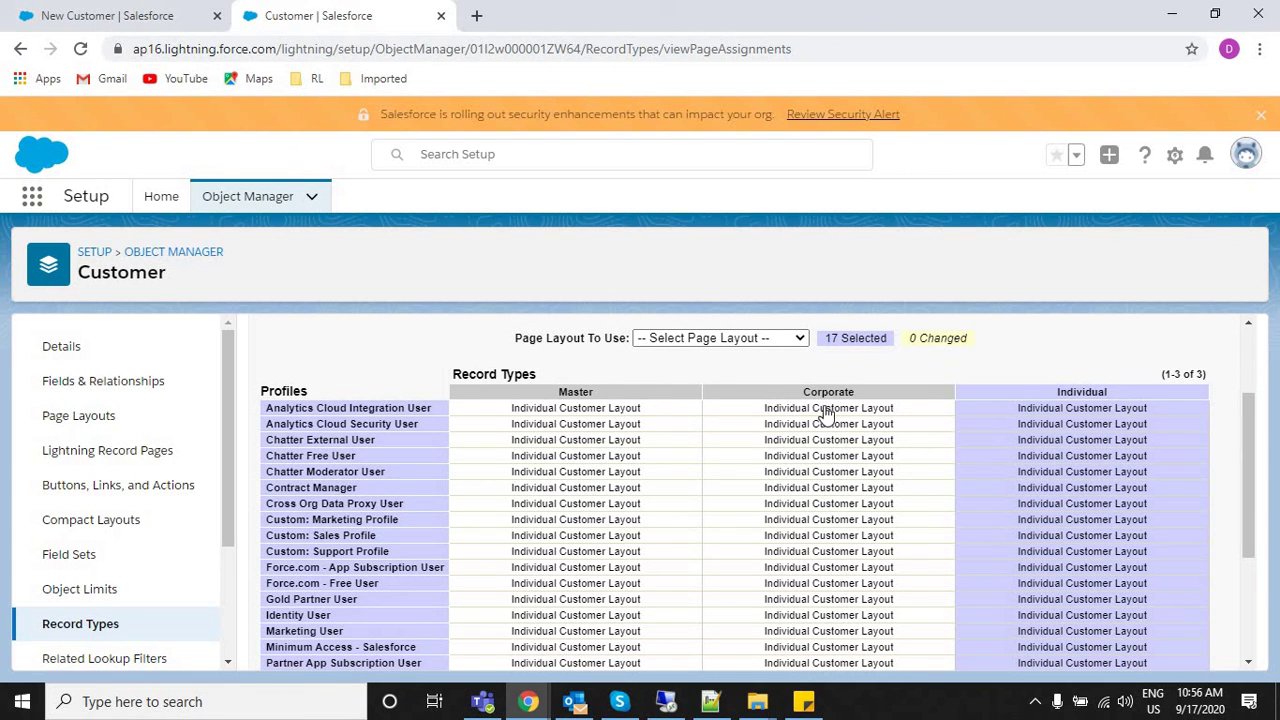
{"action": "left_click_drag", "start_coordinate": [903, 414], "coordinate": [916, 620]}
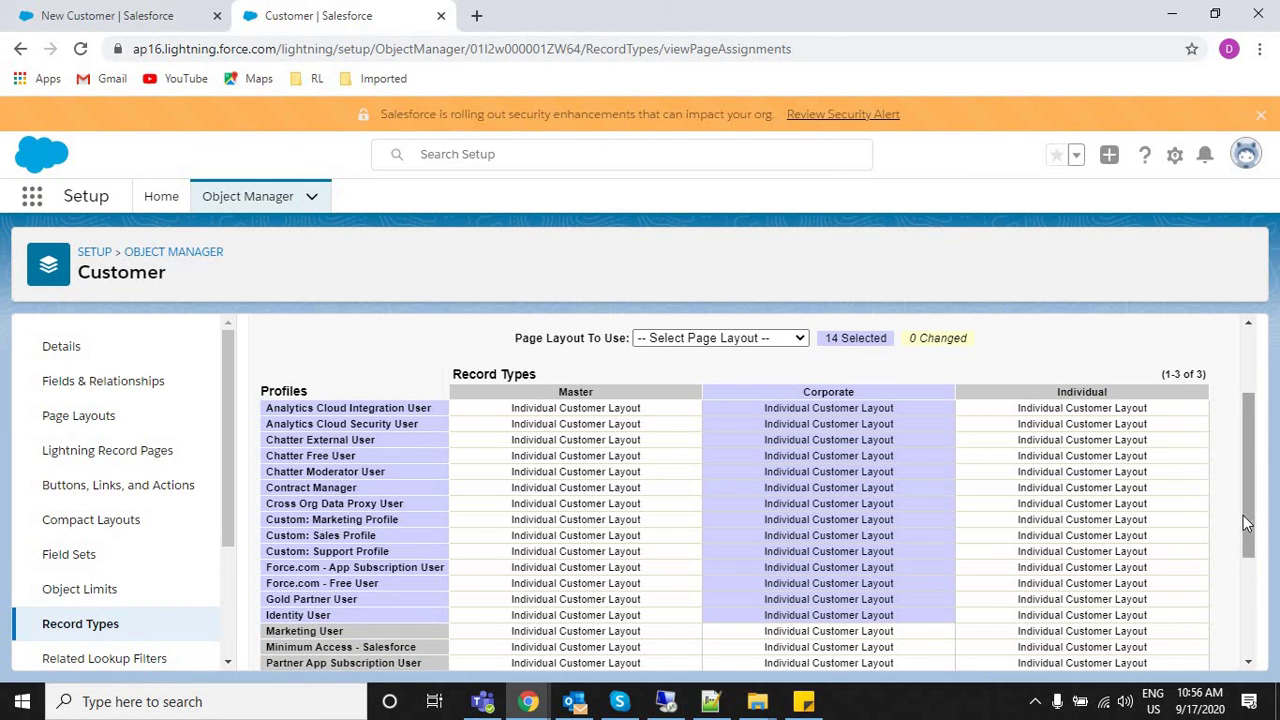
{"action": "scroll", "coordinate": [1252, 610], "scroll_direction": "down", "scroll_amount": 2}
{"action": "scroll", "coordinate": [1255, 628], "scroll_direction": "down", "scroll_amount": 1}
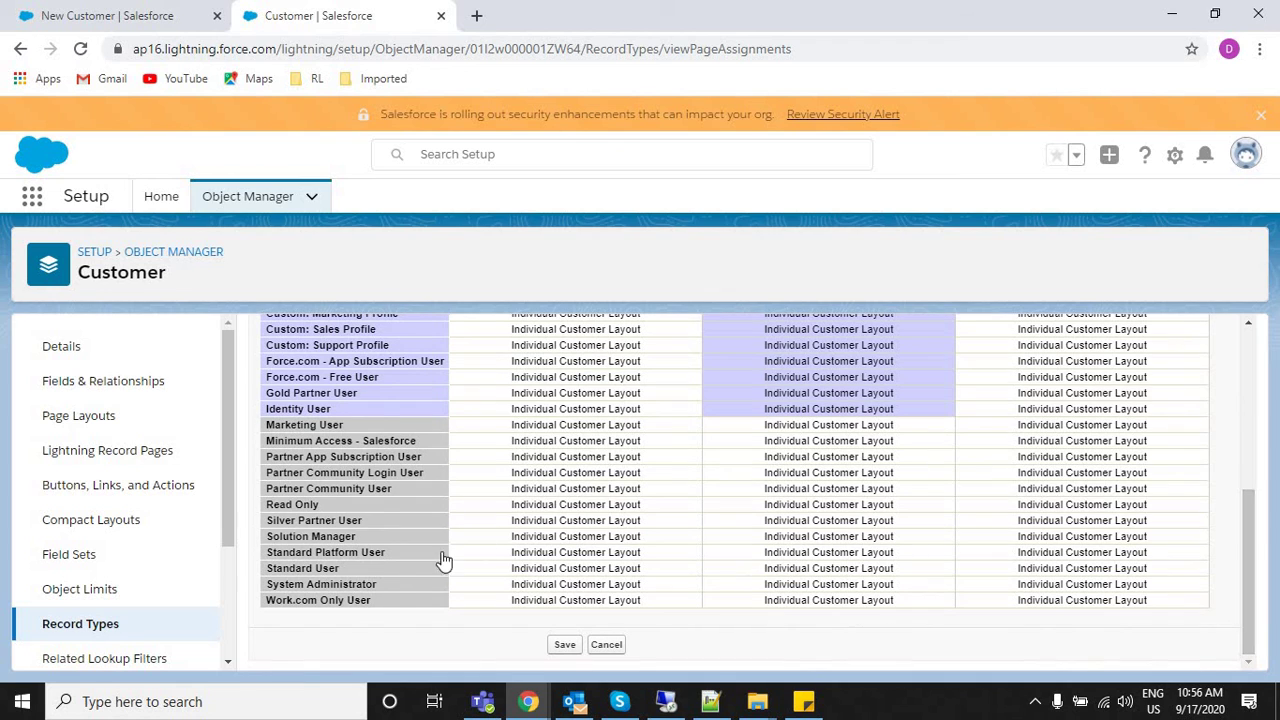
{"action": "left_click", "coordinate": [772, 590]}
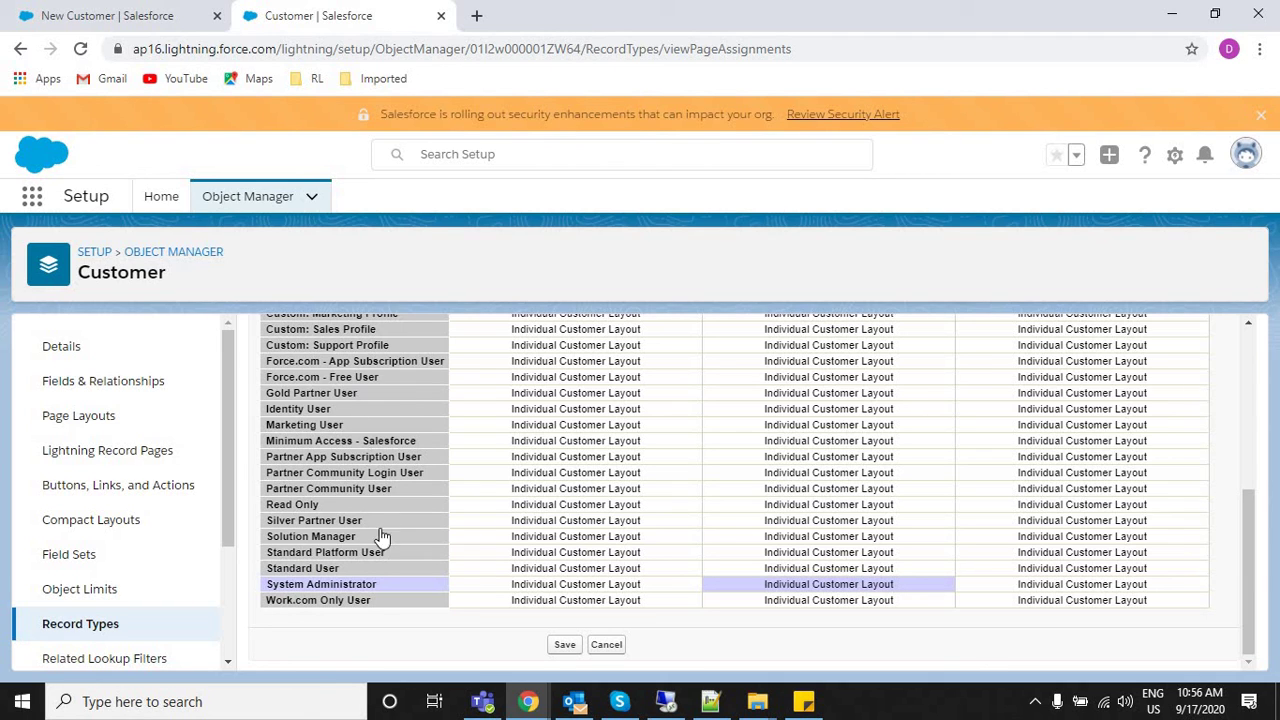
Assign Corporate Customer Layout to System Administrator's Corporate record type.
{"action": "left_click", "coordinate": [312, 586]}
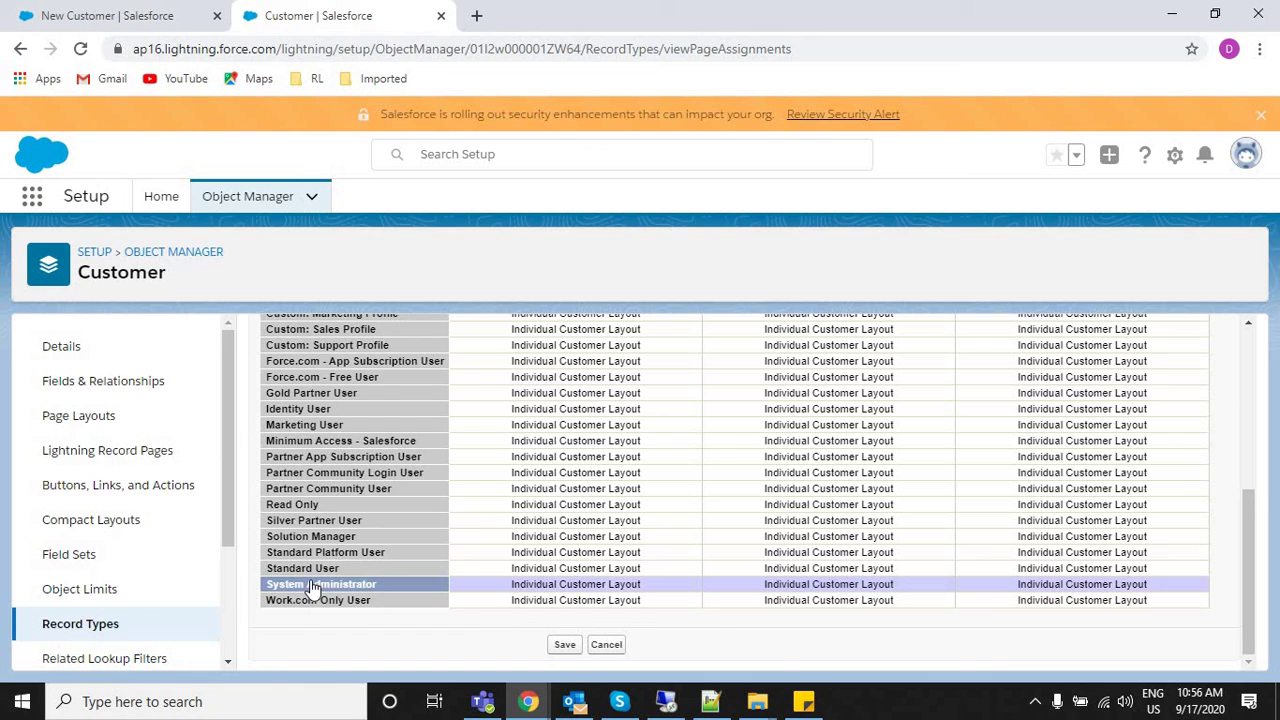
{"action": "left_click", "coordinate": [798, 590]}
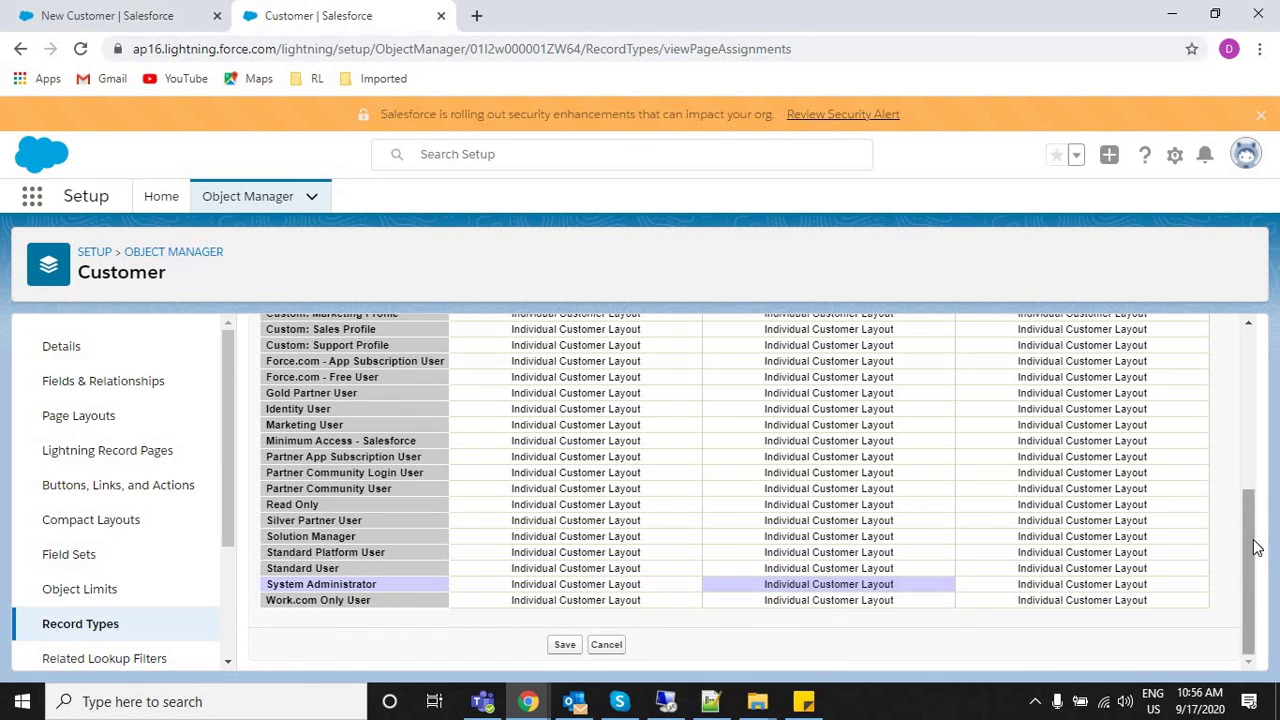
{"action": "left_click", "coordinate": [1243, 417]}
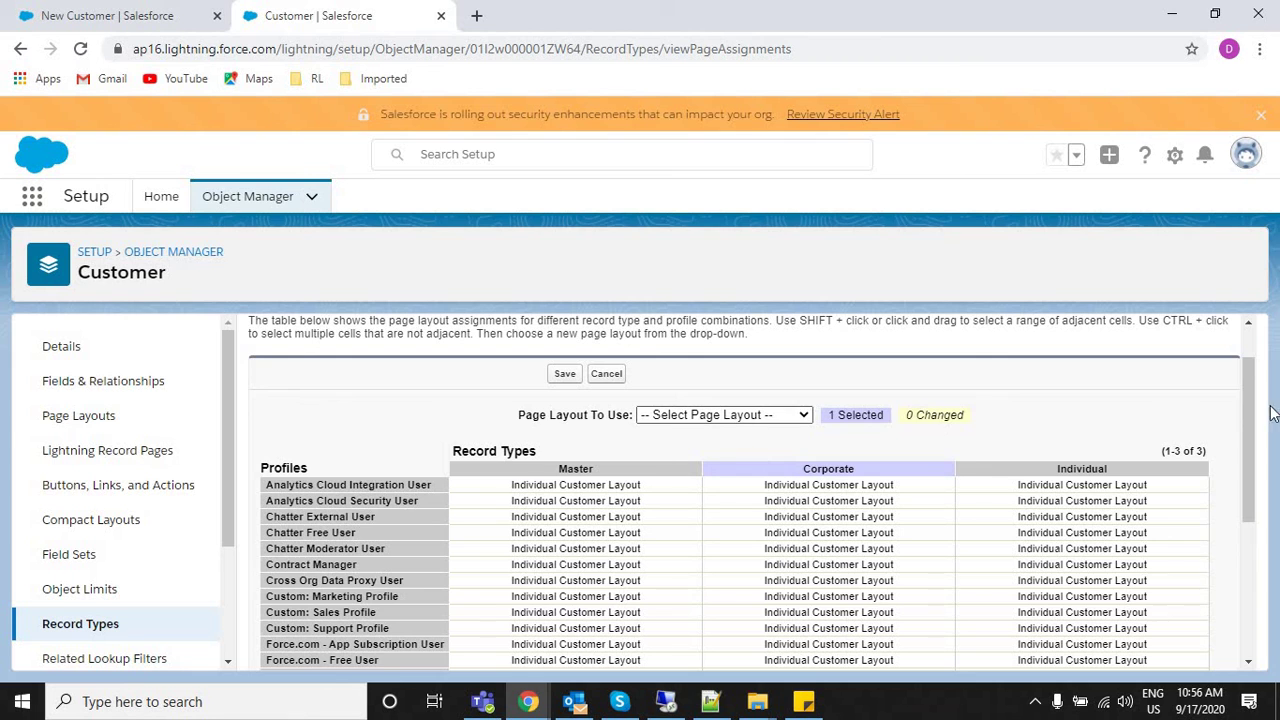
{"action": "left_click", "coordinate": [1240, 610]}
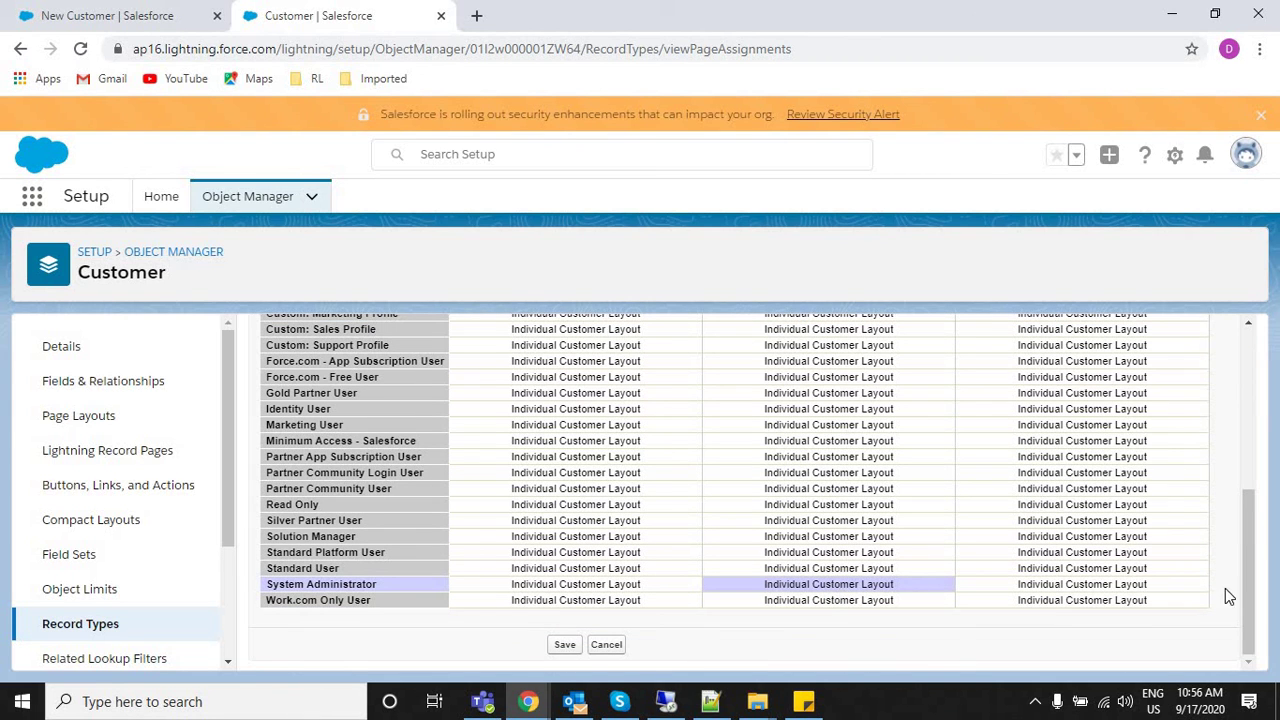
{"action": "left_click_drag", "start_coordinate": [1242, 593], "coordinate": [1249, 429]}
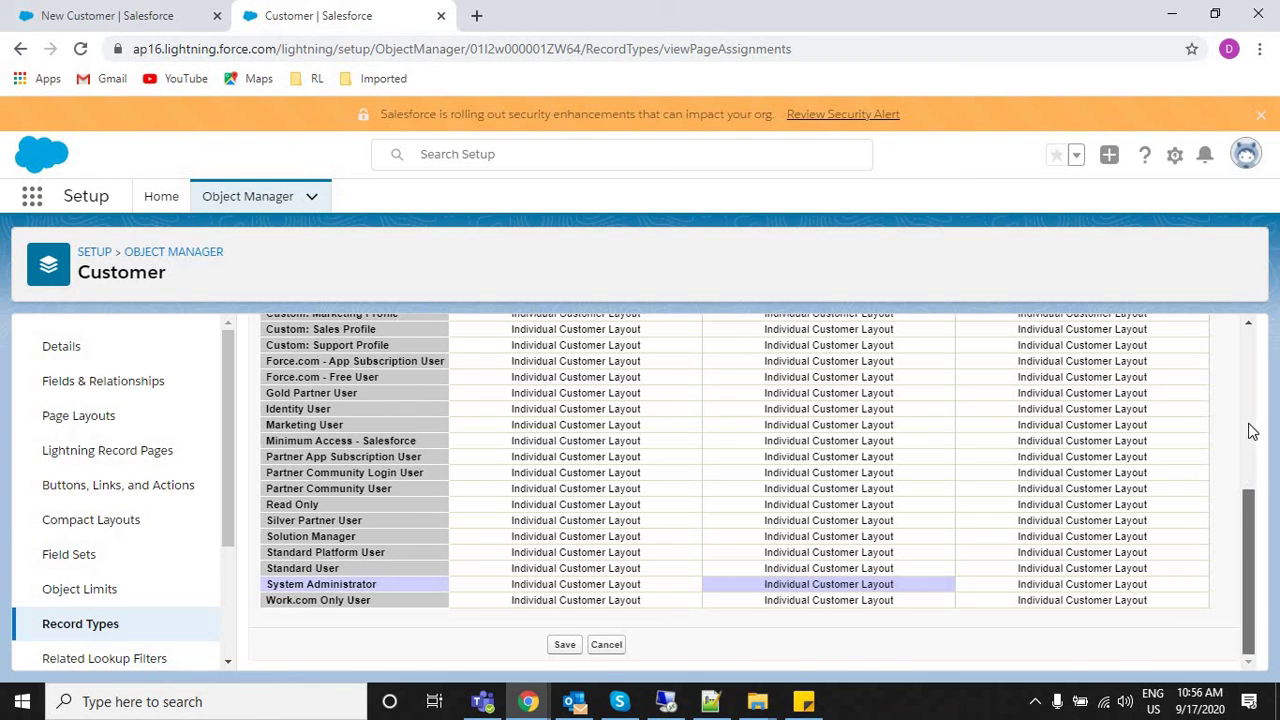
{"action": "left_click", "coordinate": [713, 474]}
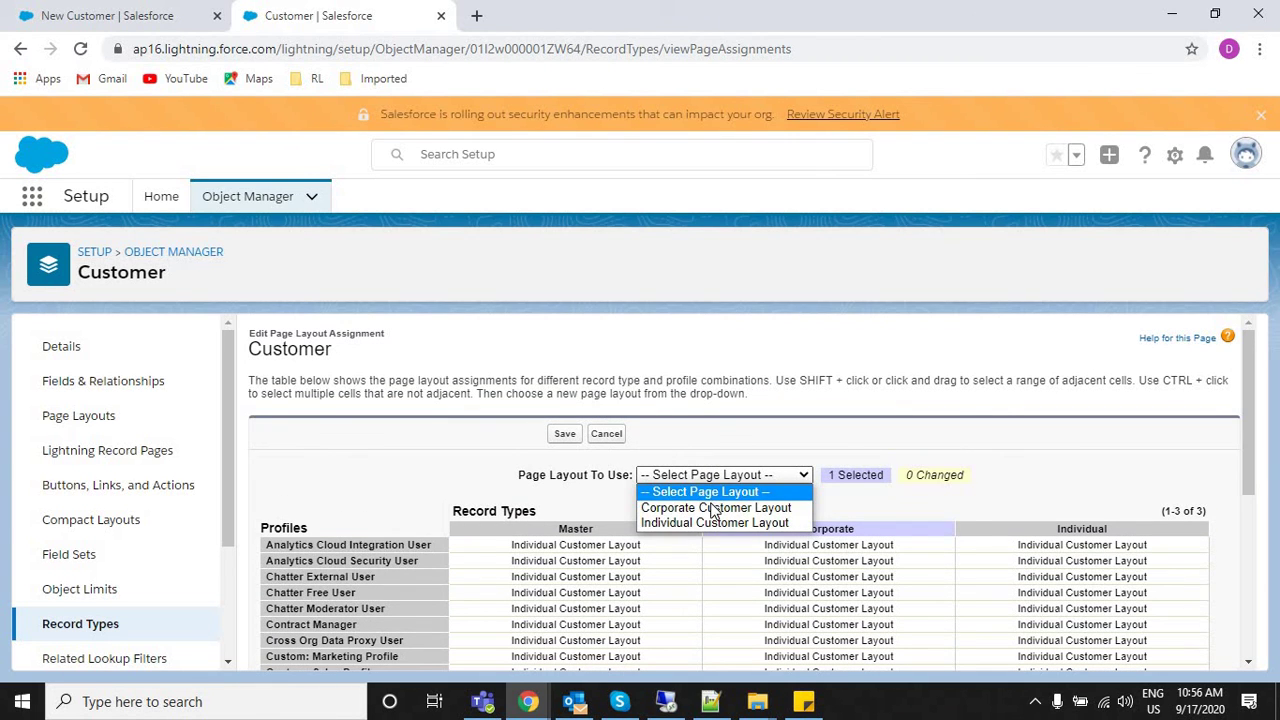
{"action": "left_click", "coordinate": [715, 508]}
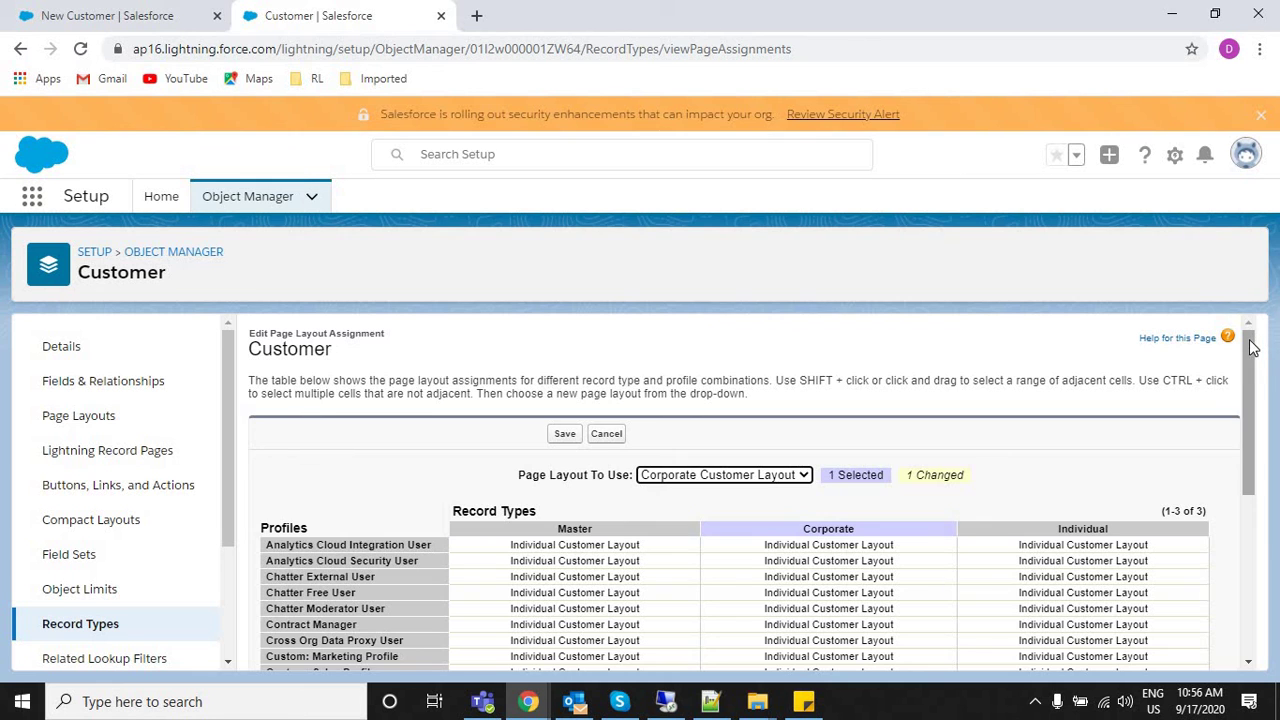
Select the Corporate assignments from System Administrator up to Contract Manager.
{"action": "left_click", "coordinate": [1248, 537]}
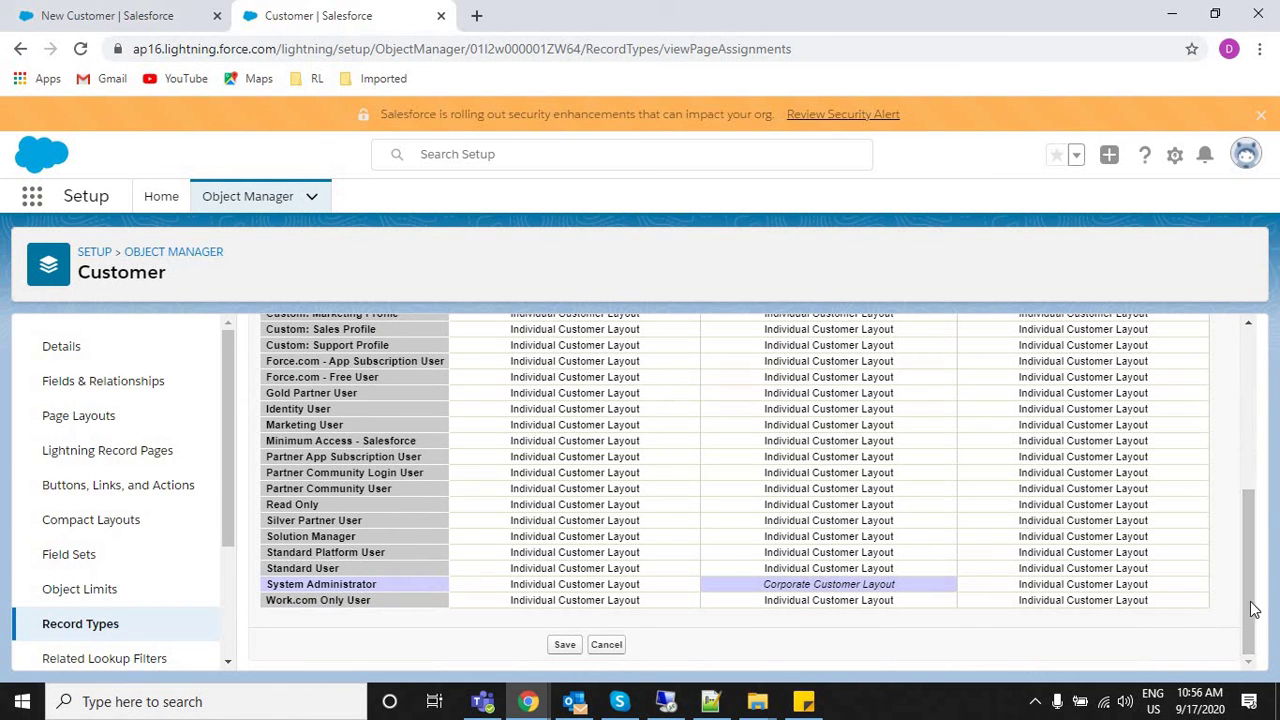
{"action": "left_click", "coordinate": [1248, 446]}
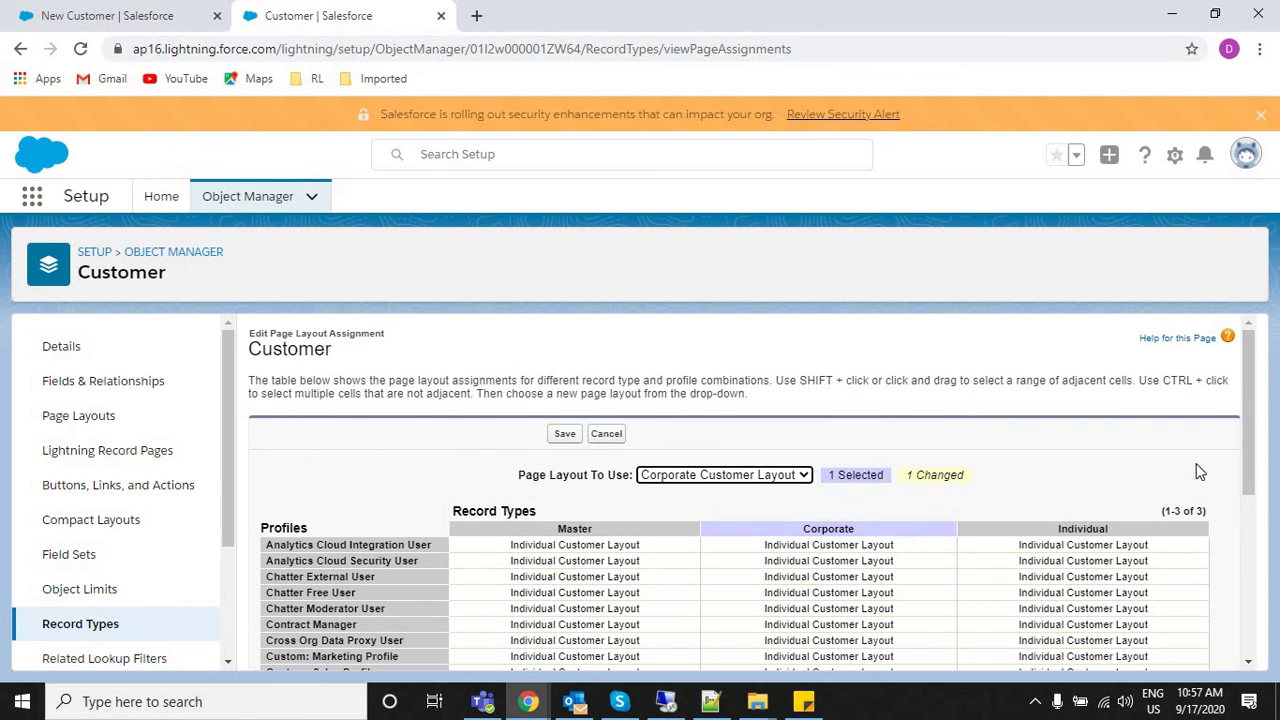
{"action": "left_click_drag", "start_coordinate": [1252, 398], "coordinate": [1250, 580]}
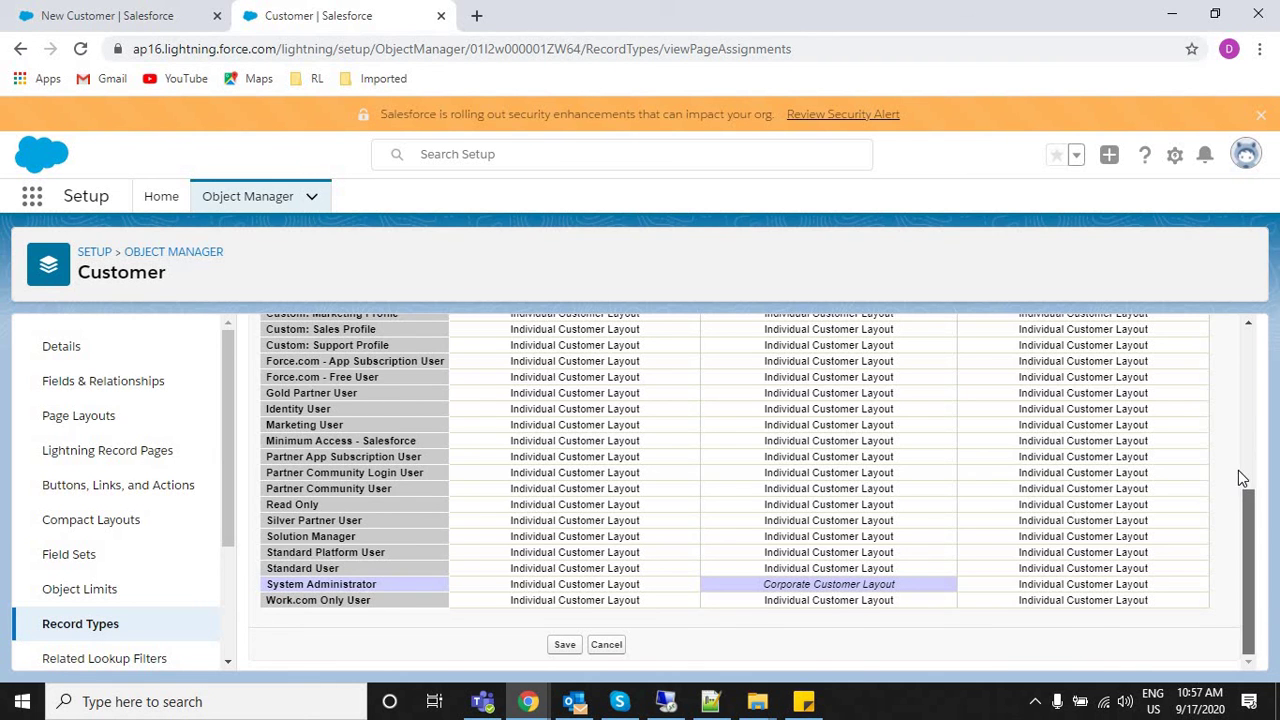
{"action": "scroll", "coordinate": [1238, 478], "scroll_direction": "up", "scroll_amount": 3}
{"action": "left_click", "coordinate": [877, 476]}
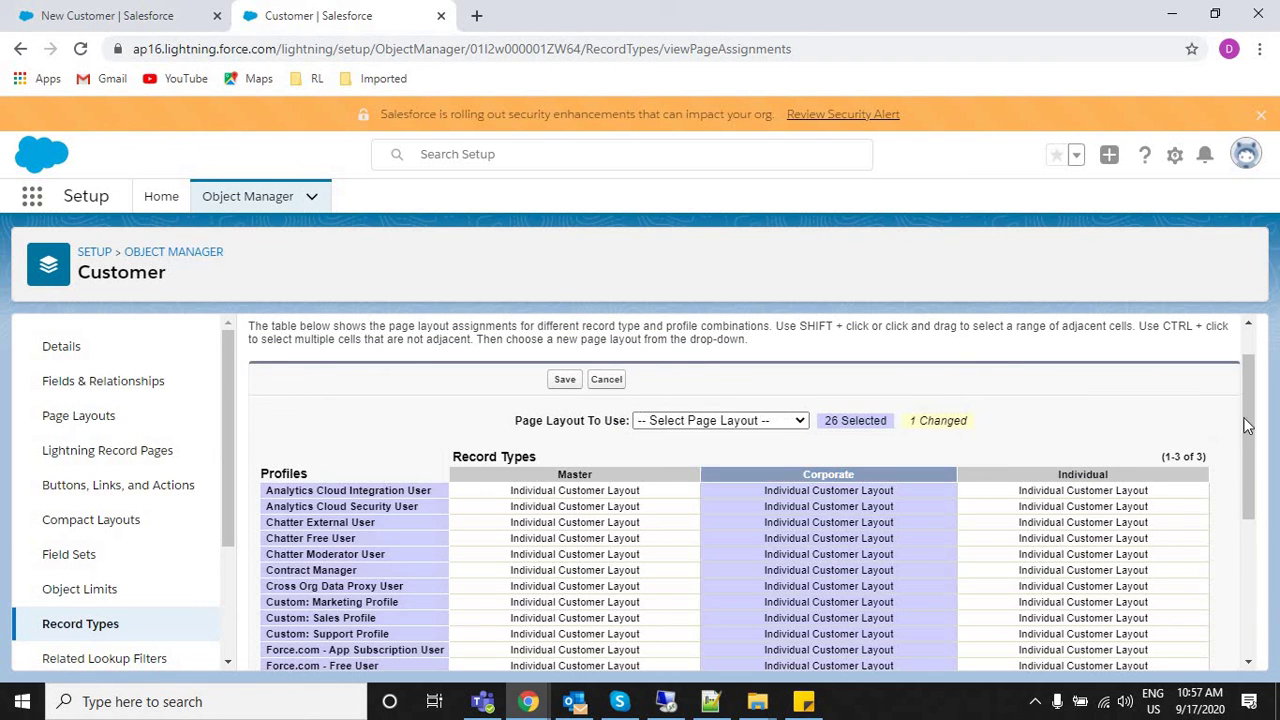
{"action": "scroll", "coordinate": [1246, 537], "scroll_direction": "down", "scroll_amount": 3}
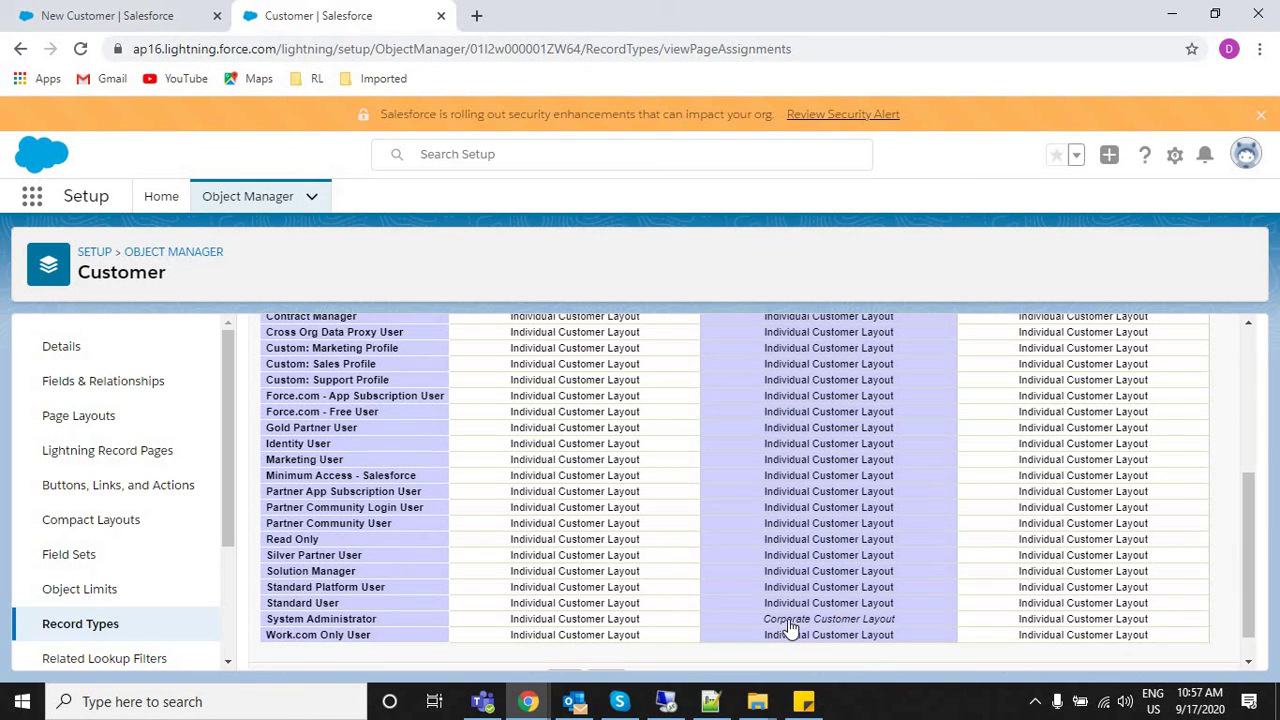
{"action": "left_click", "coordinate": [790, 620]}
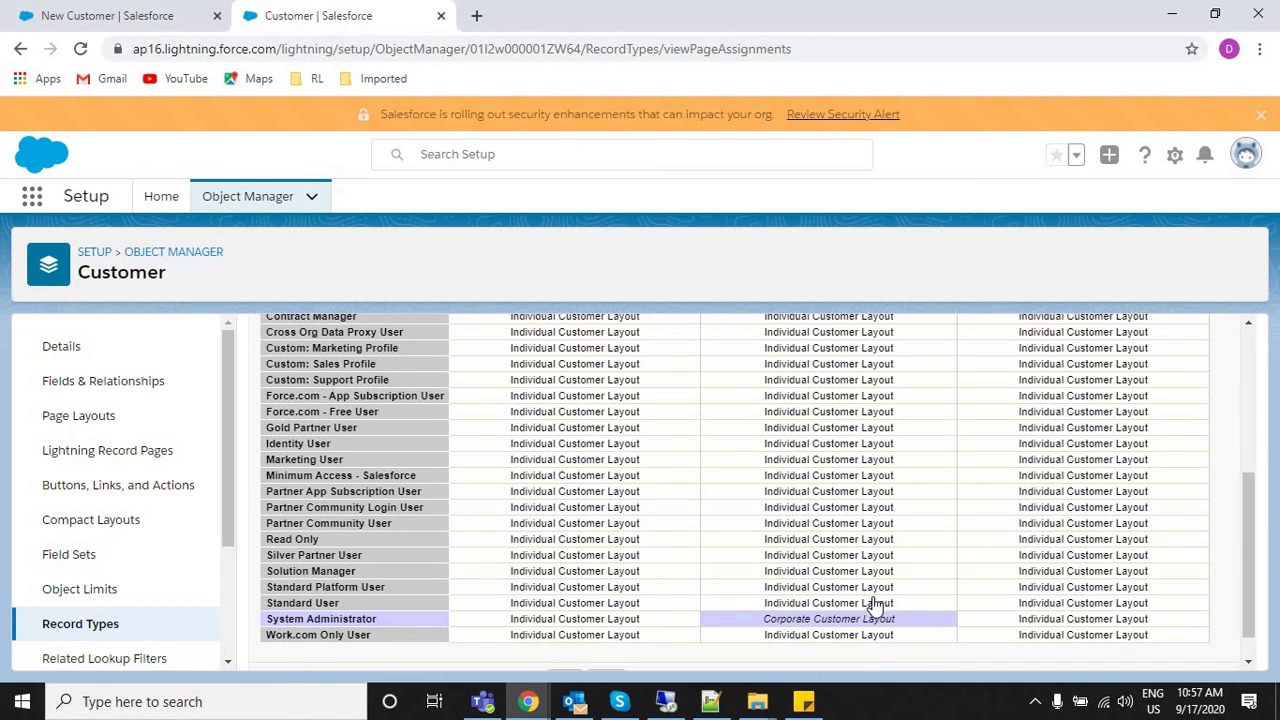
{"action": "left_click_drag", "start_coordinate": [897, 603], "coordinate": [886, 508]}
{"action": "left_click_drag", "start_coordinate": [886, 425], "coordinate": [864, 300]}
Apply Corporate Customer Layout to all 26 profiles' Corporate assignments.
{"action": "left_click_drag", "start_coordinate": [1186, 432], "coordinate": [1251, 523]}
{"action": "left_click_drag", "start_coordinate": [1251, 452], "coordinate": [1253, 392]}
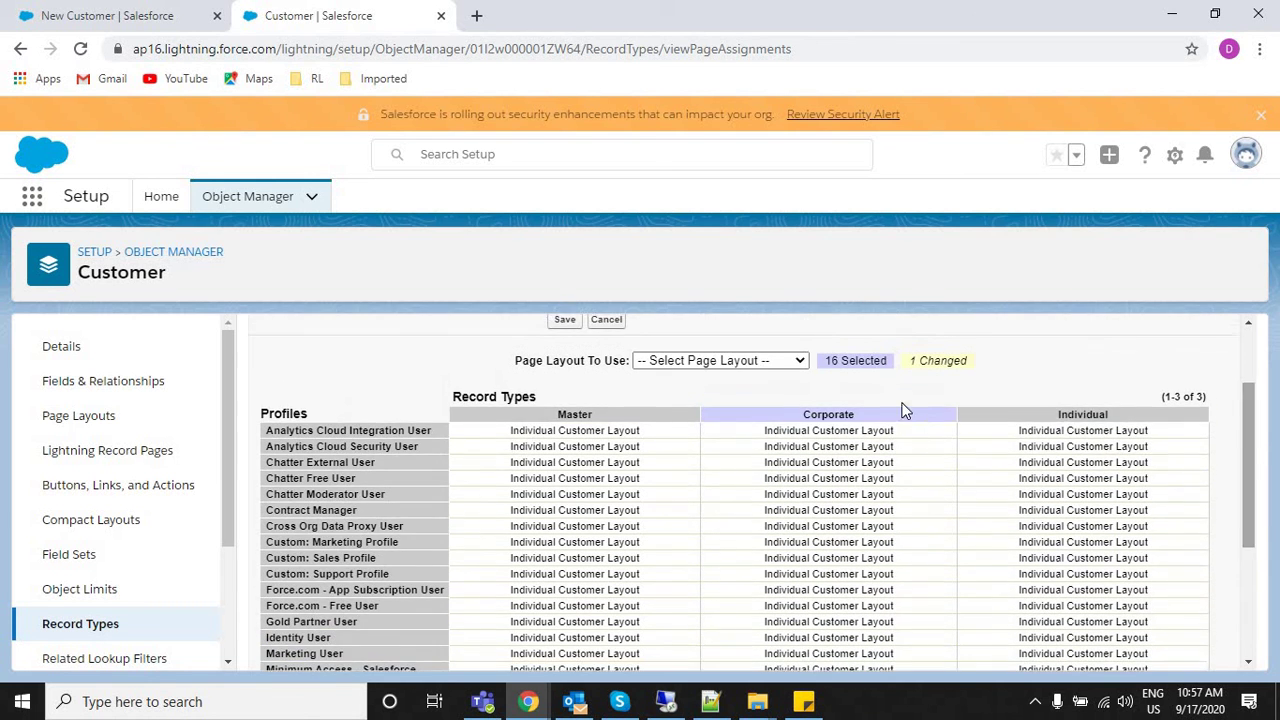
{"action": "left_click", "coordinate": [900, 410]}
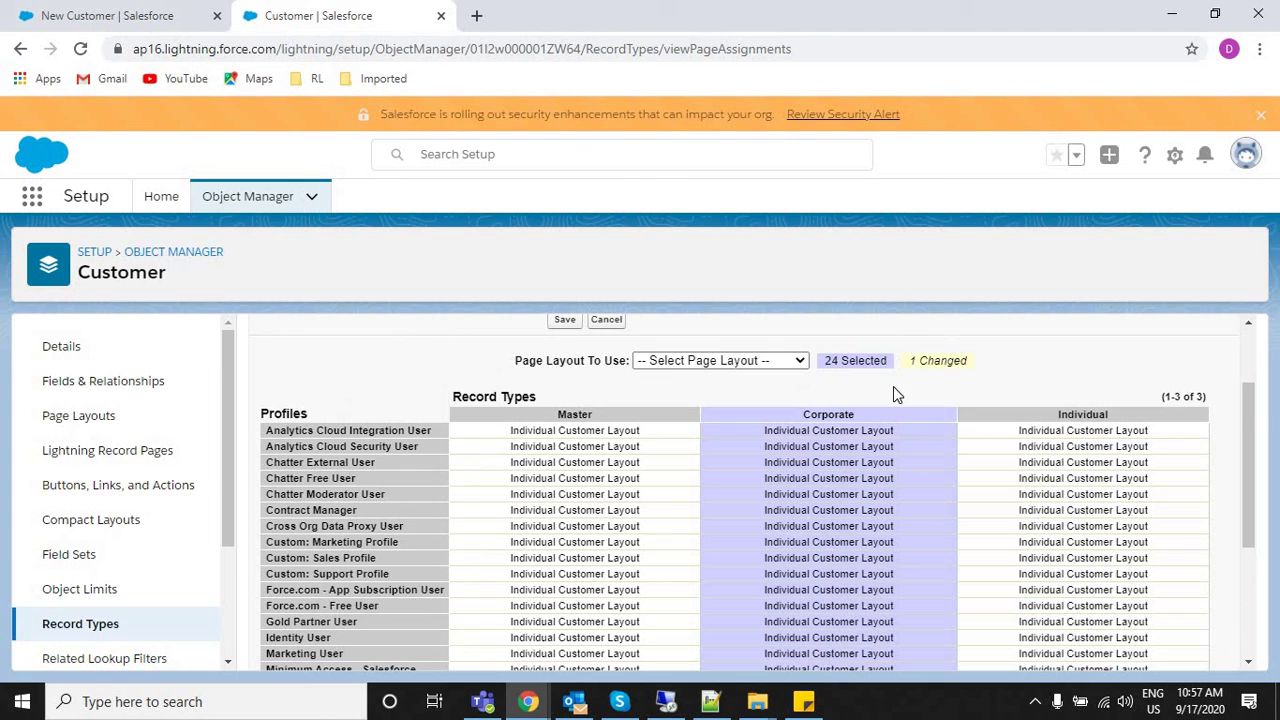
{"action": "left_click", "coordinate": [842, 418]}
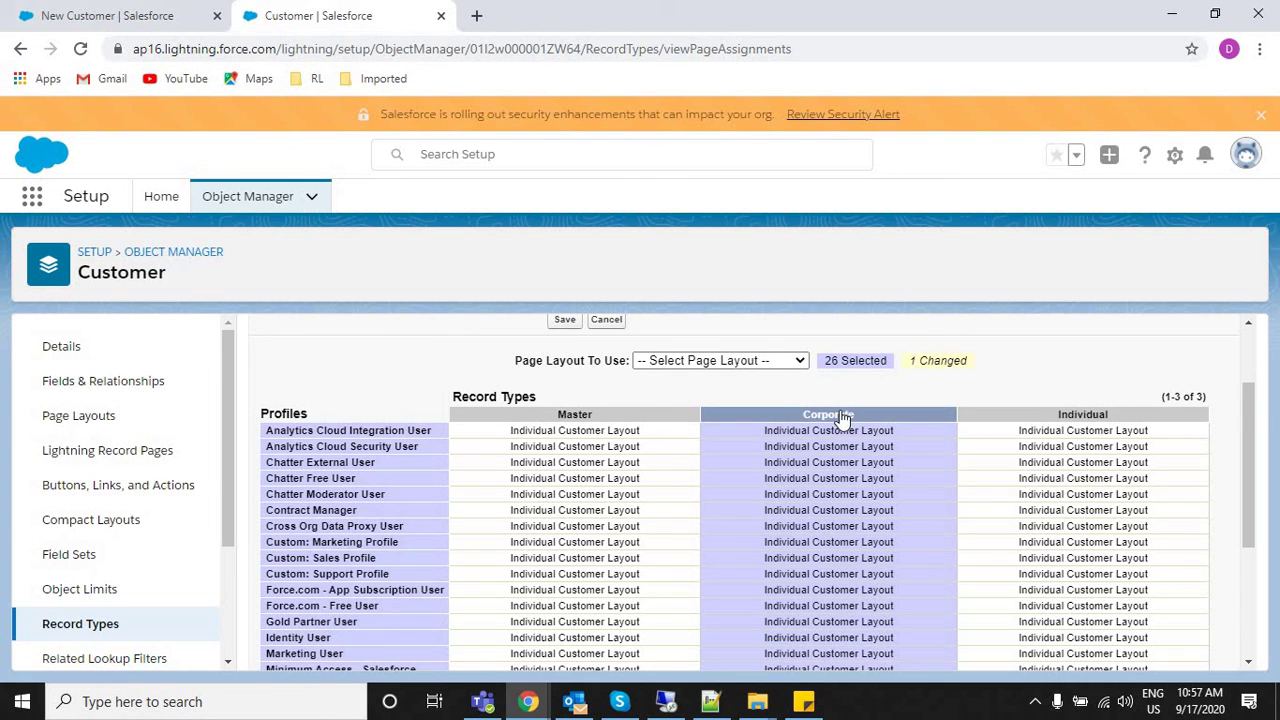
{"action": "left_click", "coordinate": [709, 362]}
{"action": "left_click", "coordinate": [709, 394]}
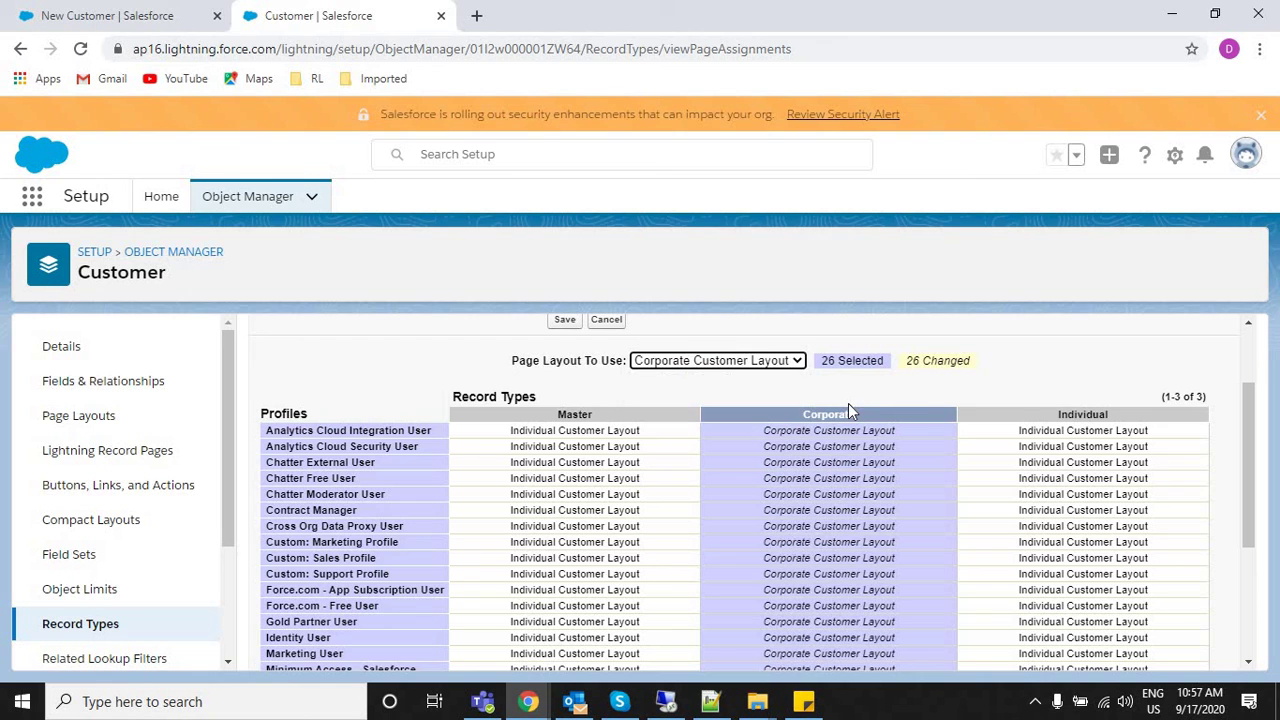
Apply Individual Customer Layout to every profile's Individual assignment.
{"action": "left_click", "coordinate": [1022, 418]}
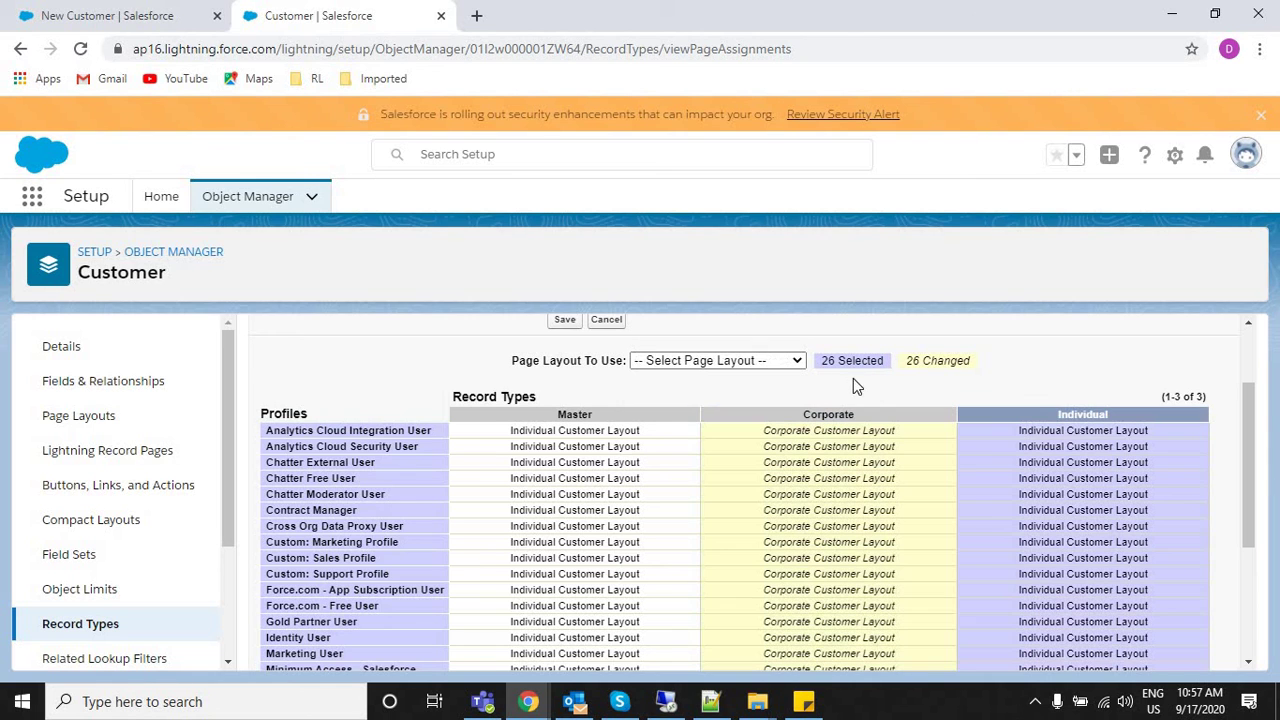
{"action": "left_click", "coordinate": [766, 366]}
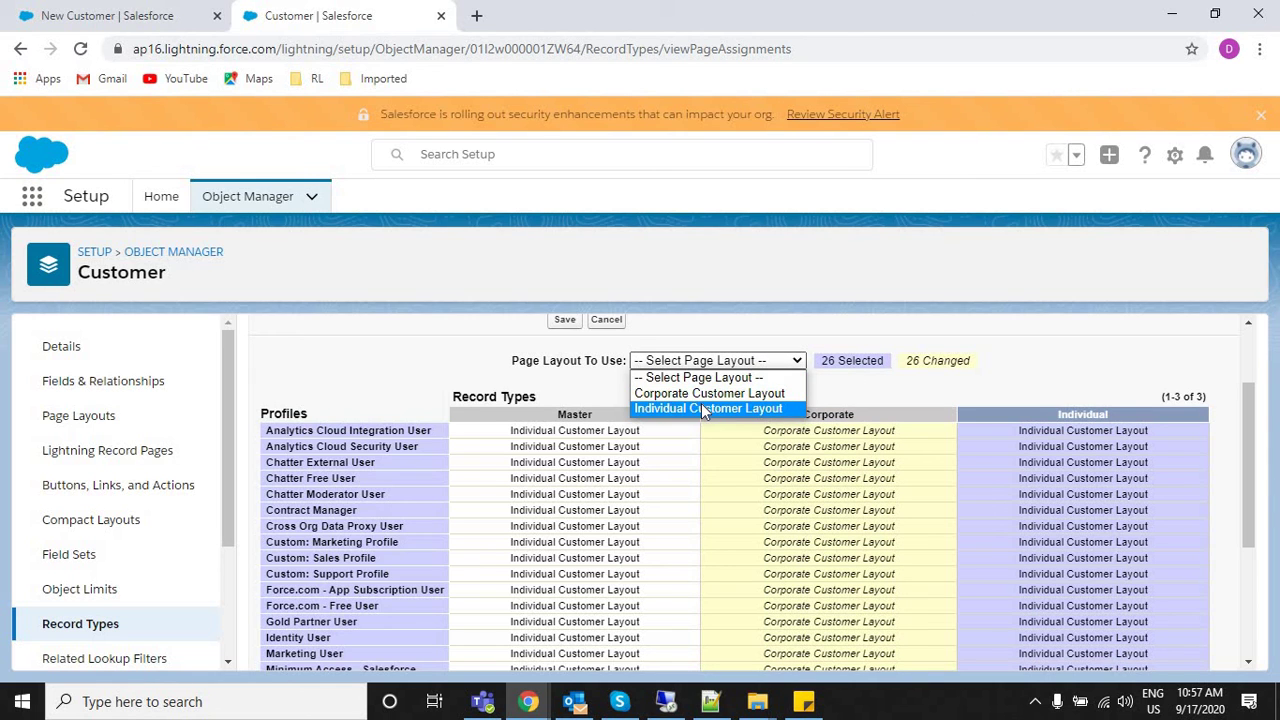
{"action": "left_click", "coordinate": [701, 403]}
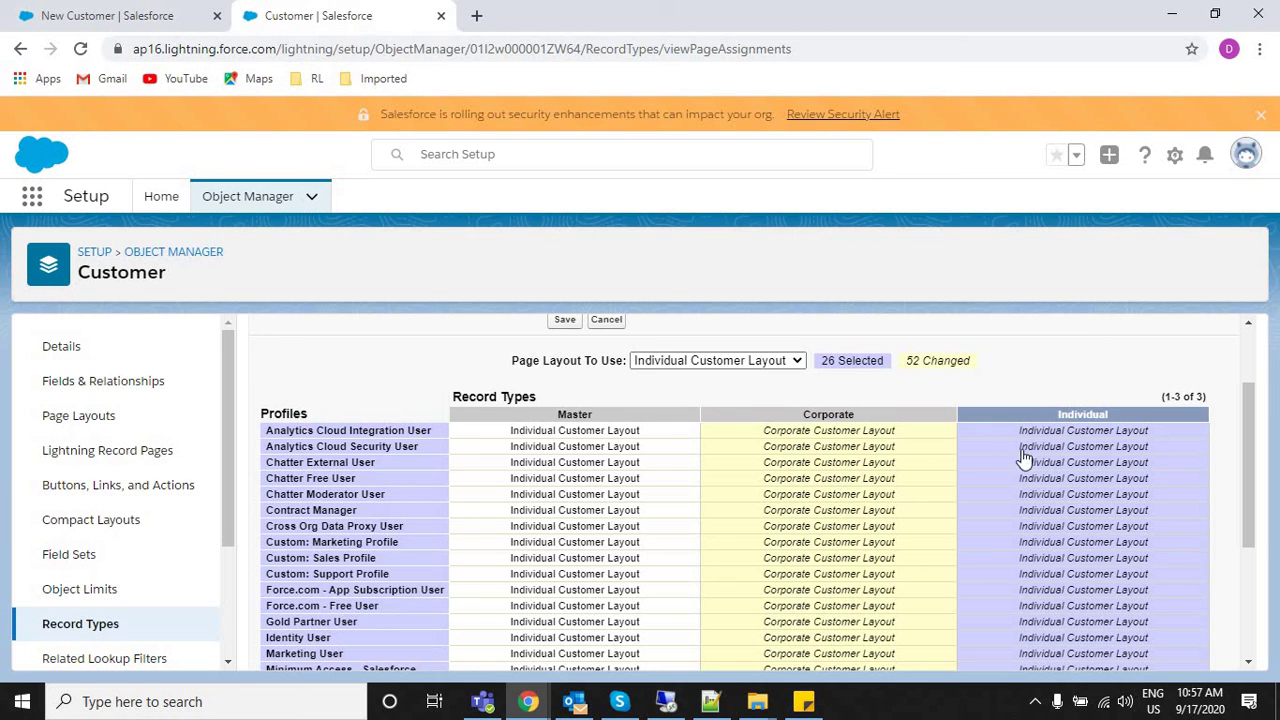
{"action": "left_click_drag", "start_coordinate": [1022, 458], "coordinate": [1036, 360]}
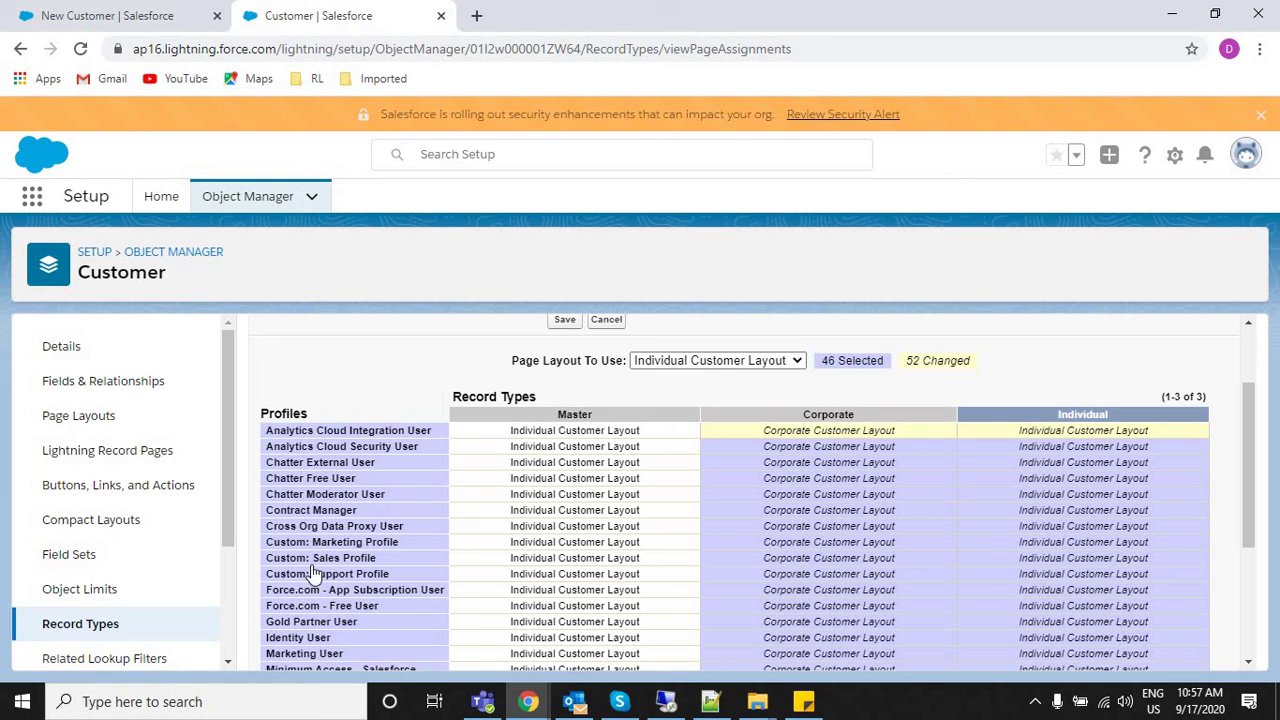
Select the Corporate and Individual assignment cells for the Analytics Cloud user profiles.
{"action": "left_click", "coordinate": [802, 413]}
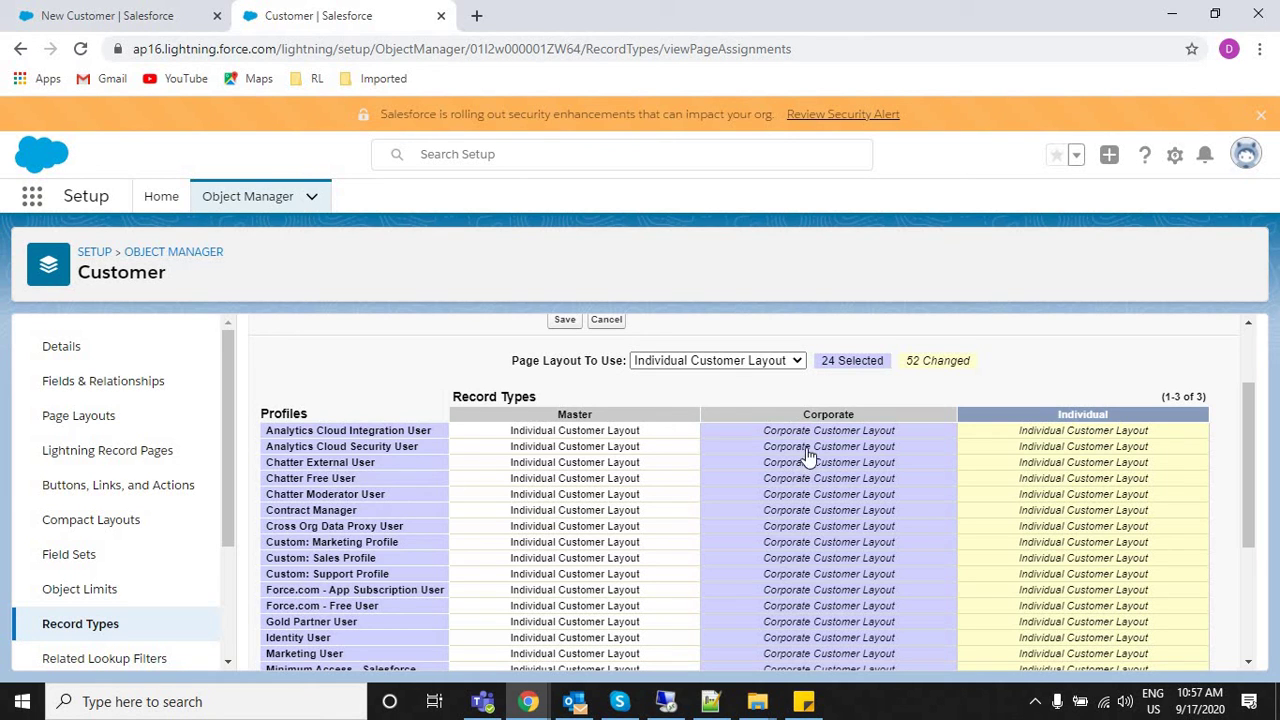
{"action": "left_click", "coordinate": [794, 434]}
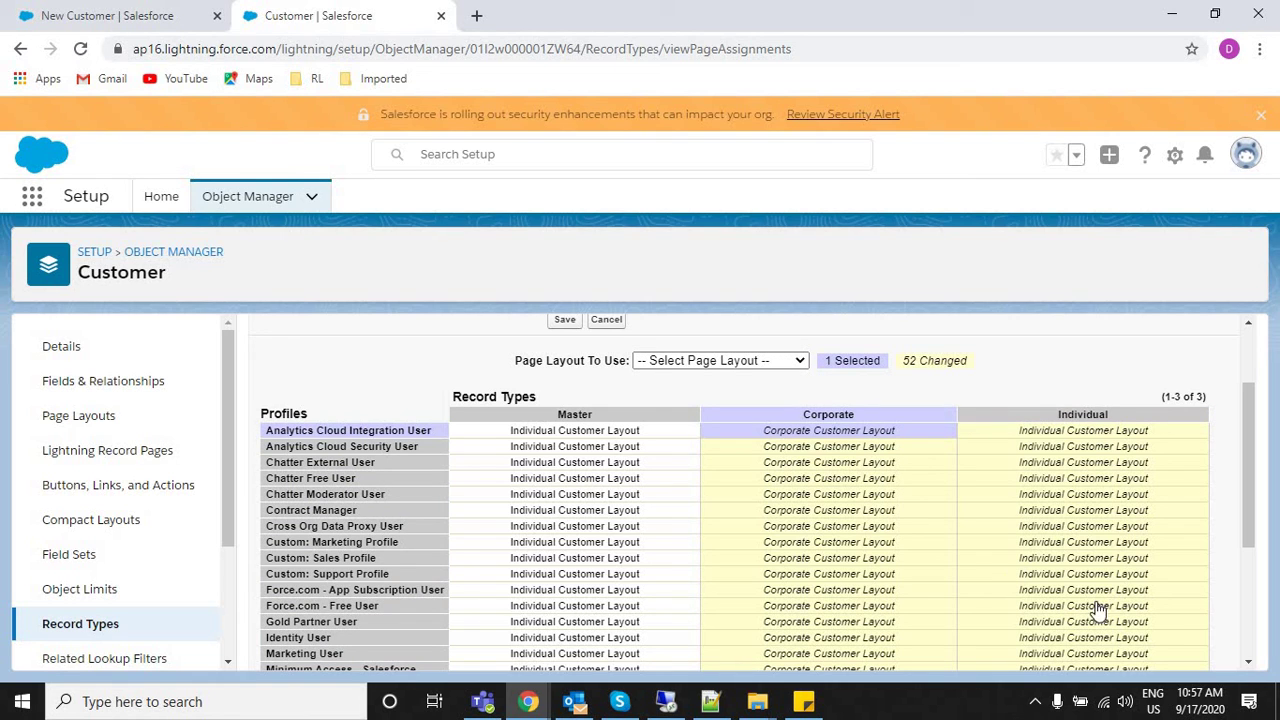
{"action": "left_click", "coordinate": [286, 434]}
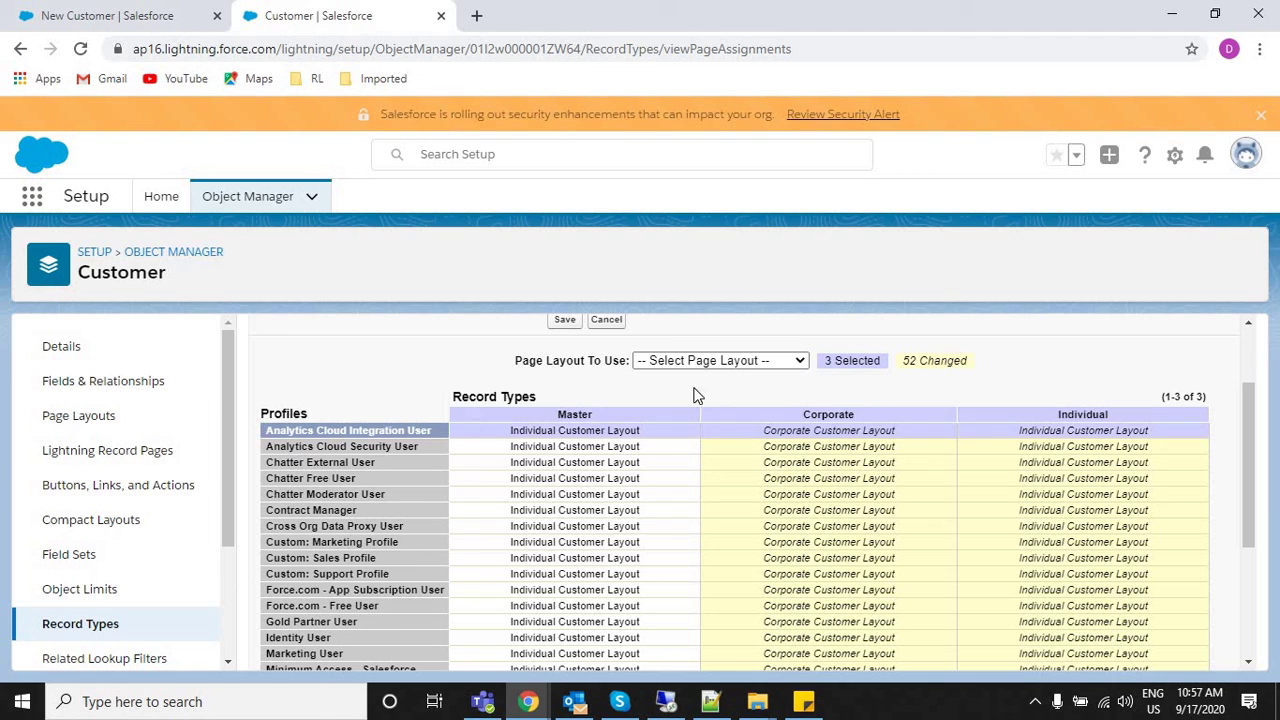
{"action": "left_click", "coordinate": [786, 433]}
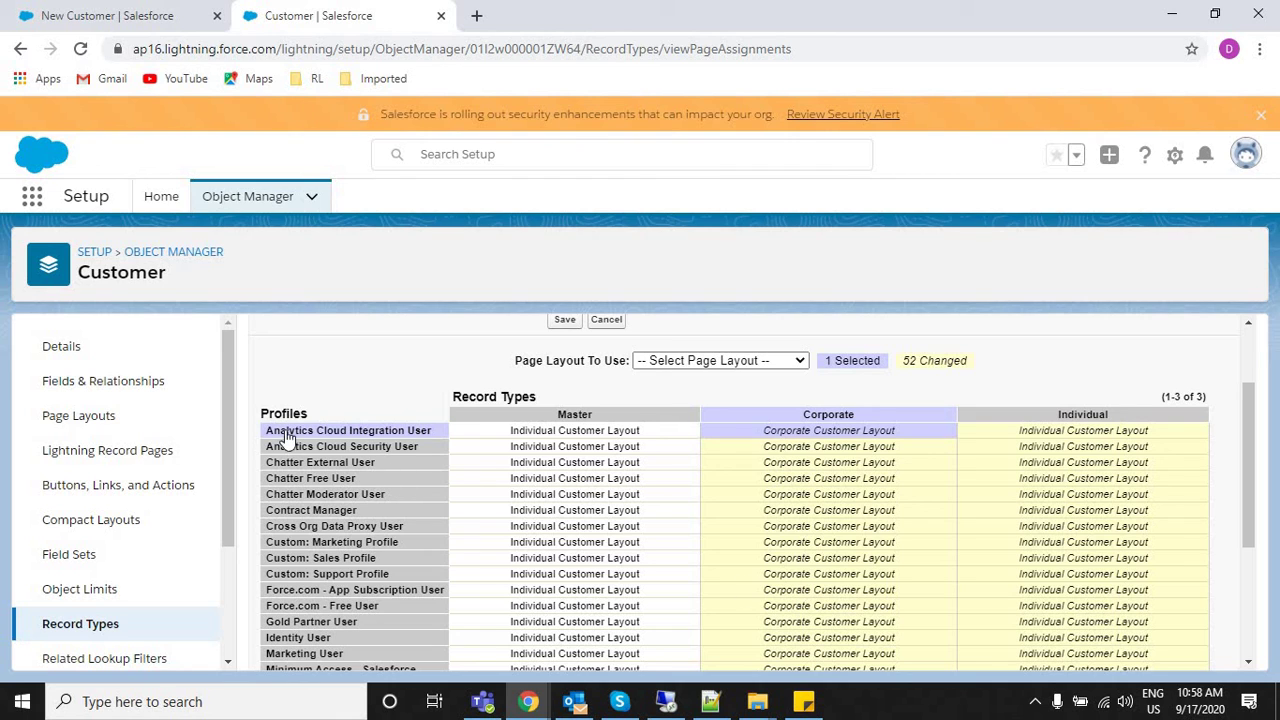
{"action": "left_click", "coordinate": [806, 449]}
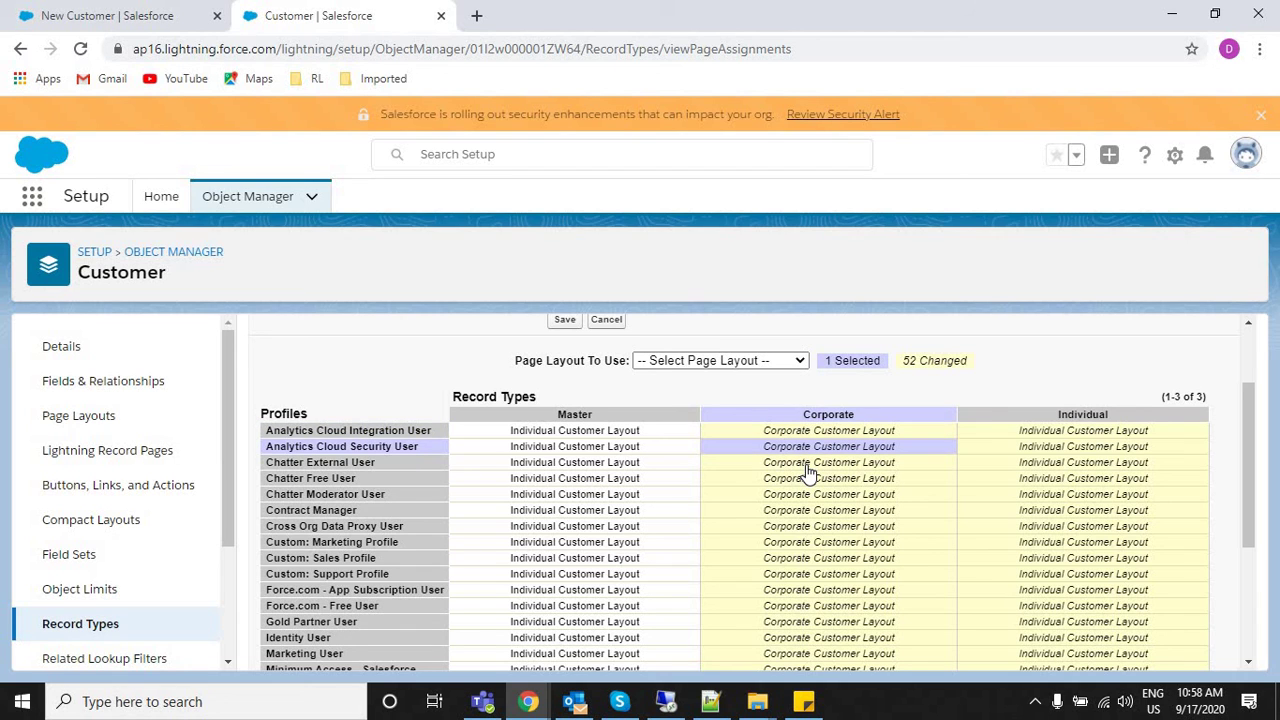
{"action": "left_click", "coordinate": [1091, 436]}
Save the assignments: Corporate Customer Layout for Corporate, Individual Customer Layout for Individual.
{"action": "right_click", "coordinate": [1091, 436]}
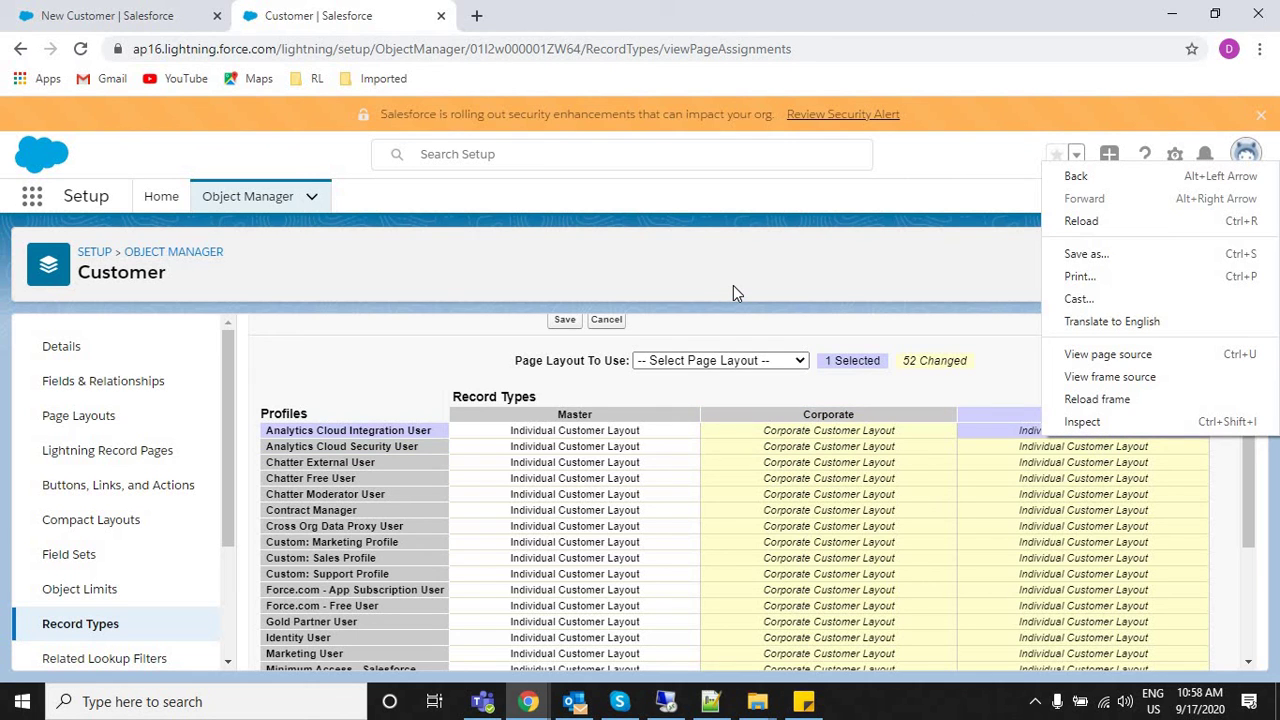
{"action": "key", "text": "alt+Tab"}
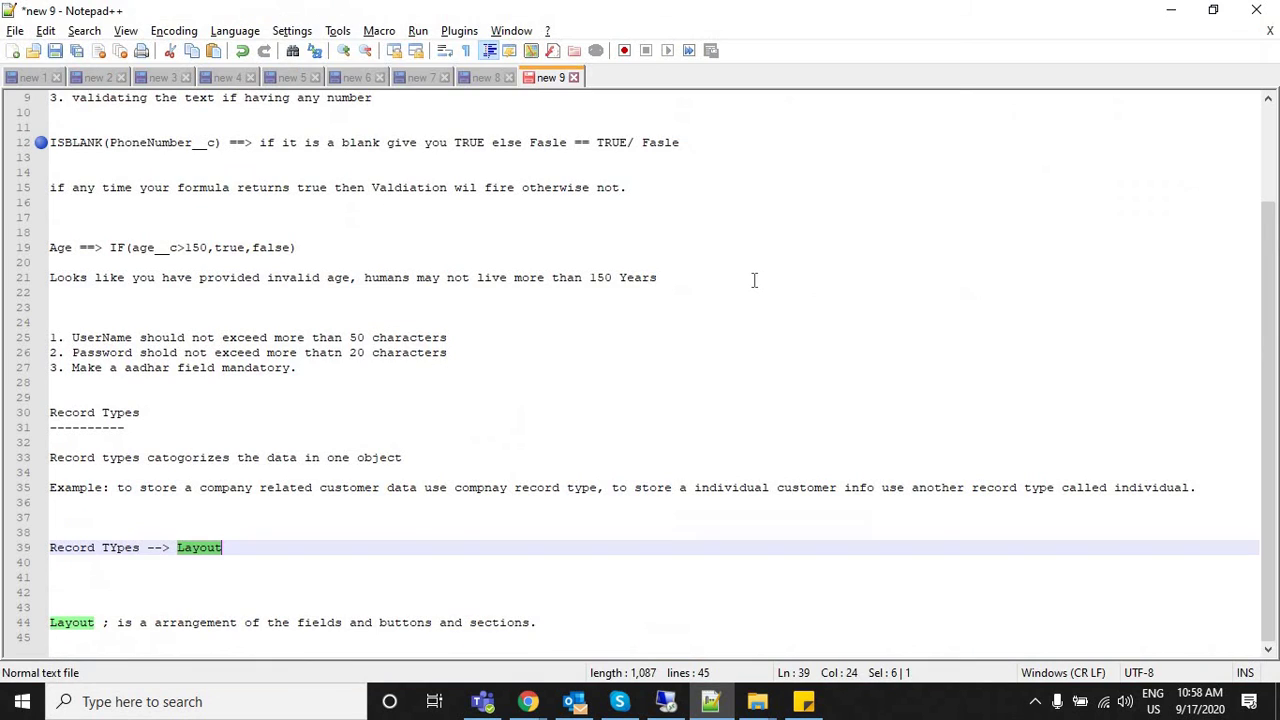
{"action": "key", "text": "alt+Tab"}
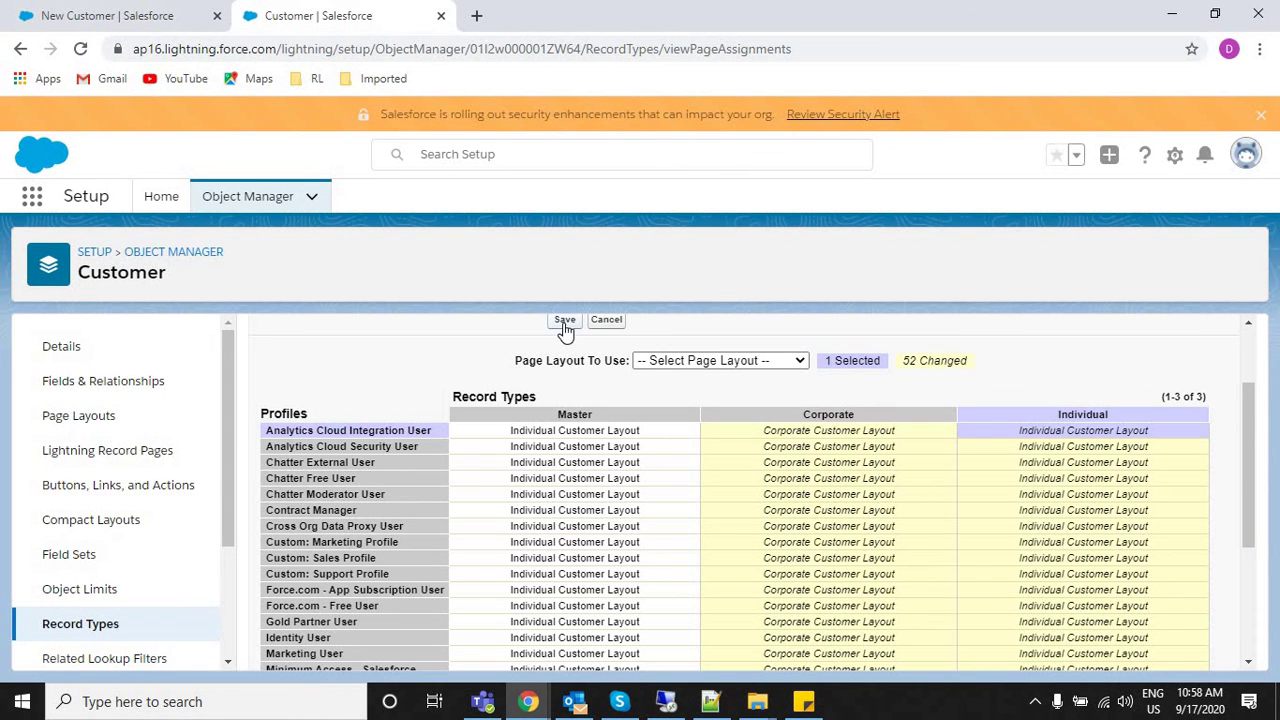
{"action": "left_click", "coordinate": [565, 322]}
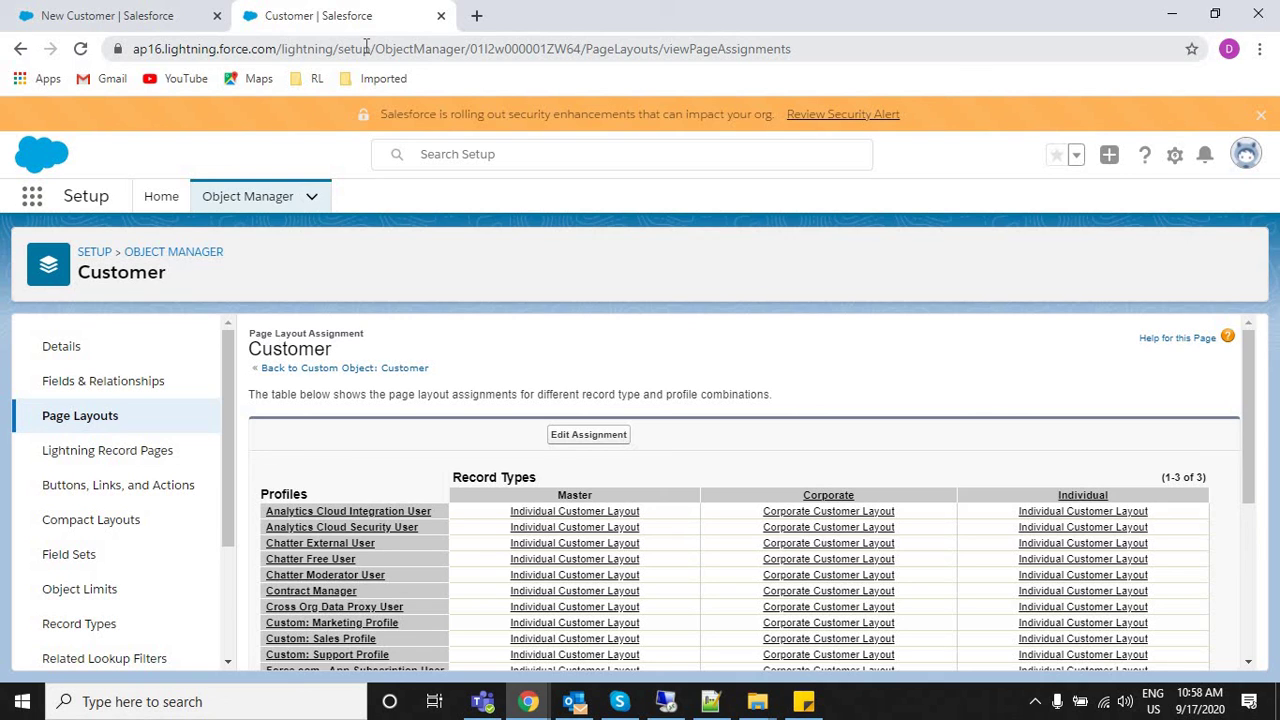
Review the saved Customer layout assignment table and switch to the New Customer browser tab.
{"action": "right_click", "coordinate": [58, 10]}
{"action": "key", "text": "Escape"}
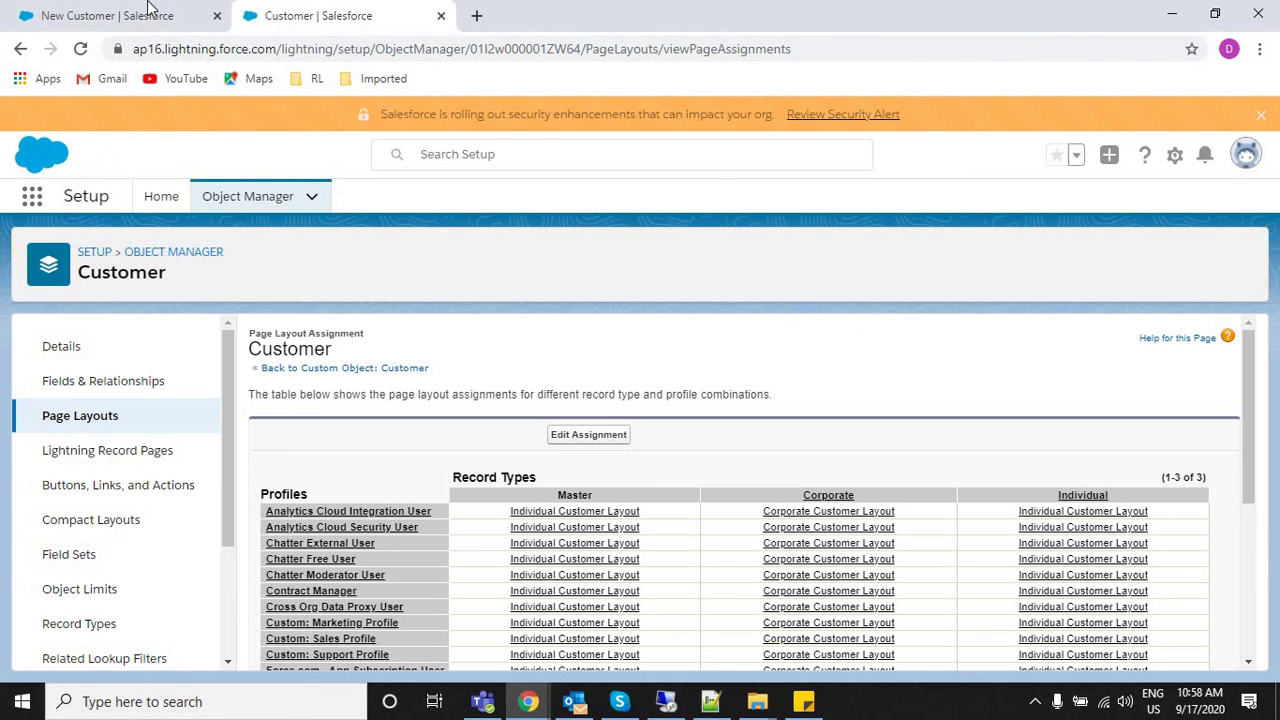
{"action": "left_click", "coordinate": [148, 10]}
Reload the New Customer page and open a new customer with the Individual record type.
{"action": "left_click", "coordinate": [77, 49]}
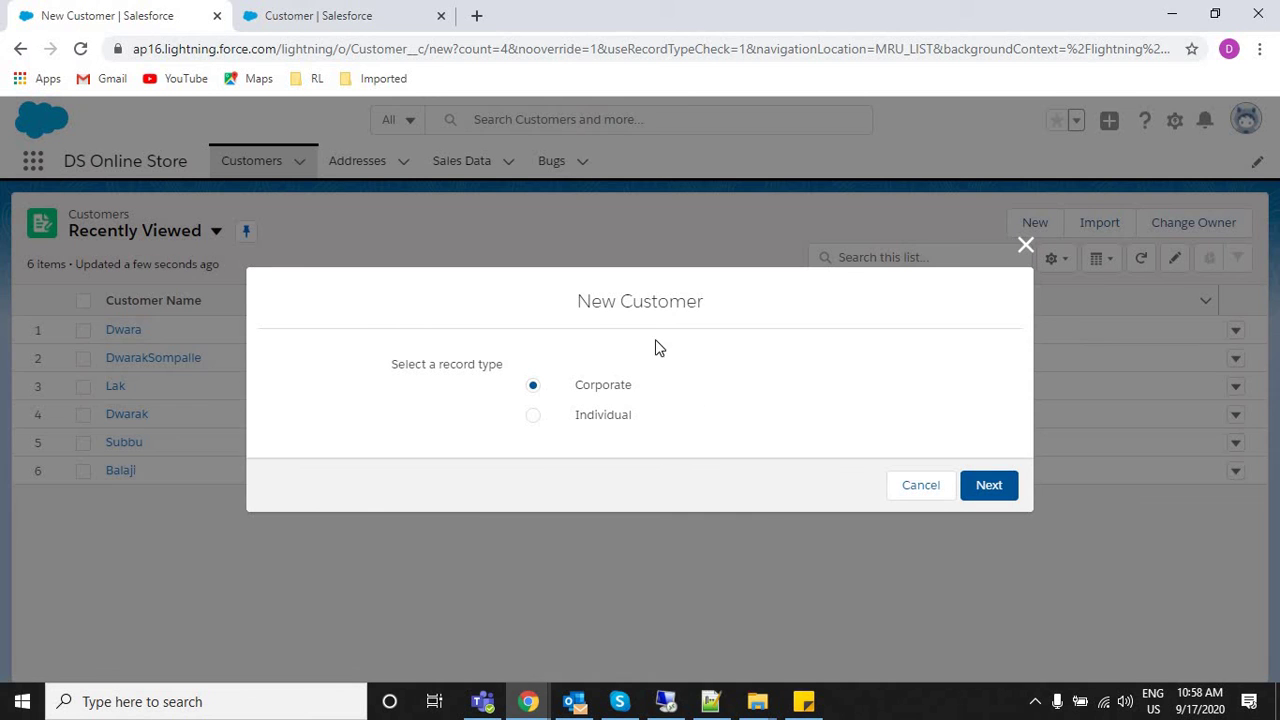
{"action": "left_click", "coordinate": [1025, 247]}
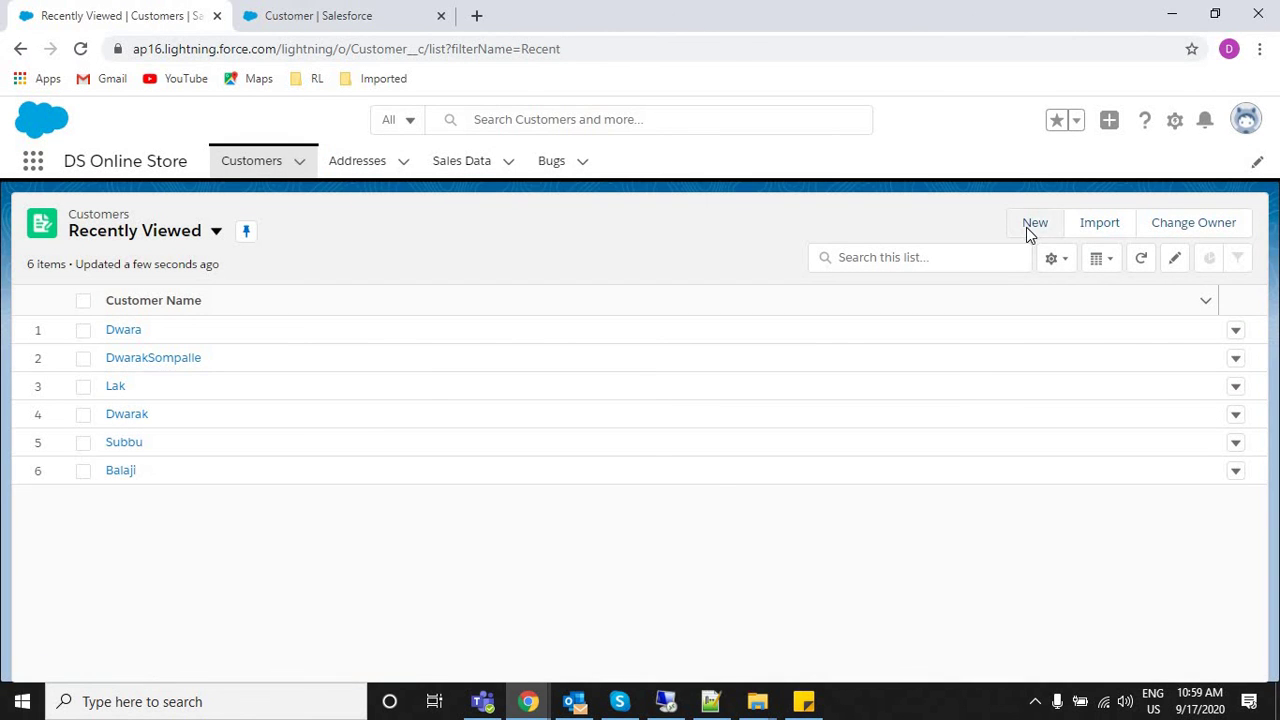
{"action": "left_click", "coordinate": [1034, 224]}
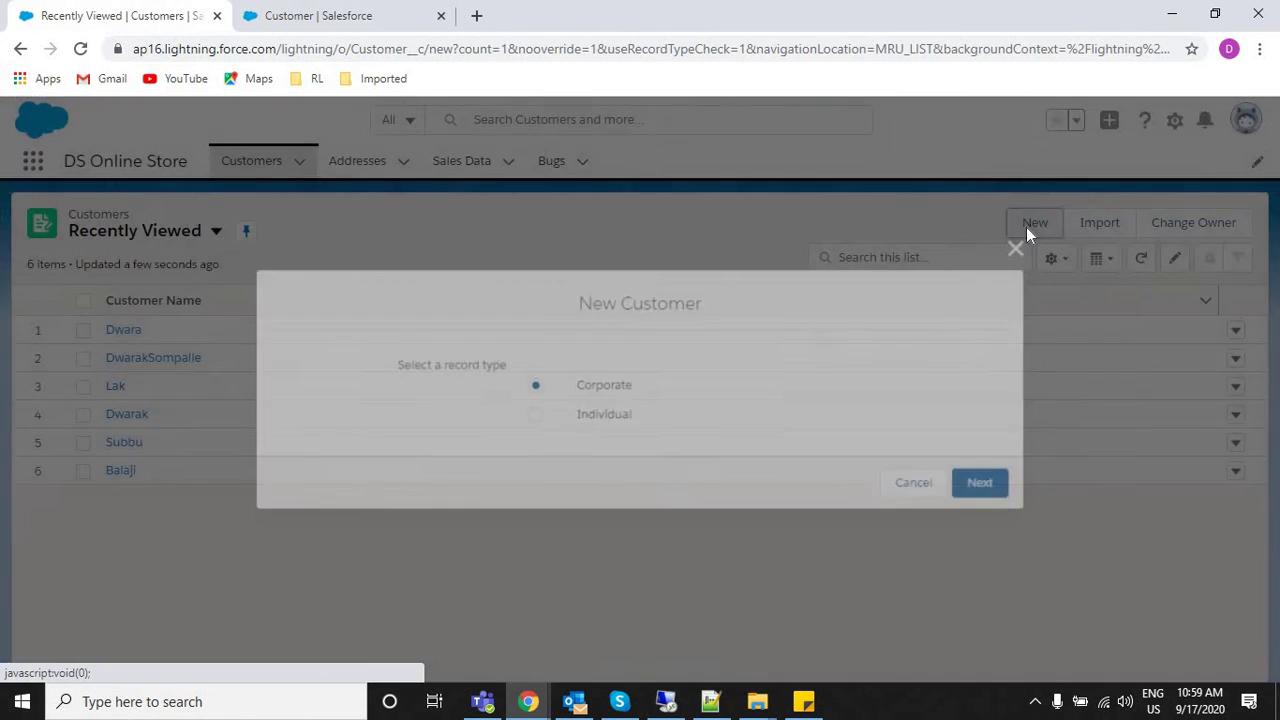
{"action": "left_click_drag", "start_coordinate": [403, 371], "coordinate": [500, 388]}
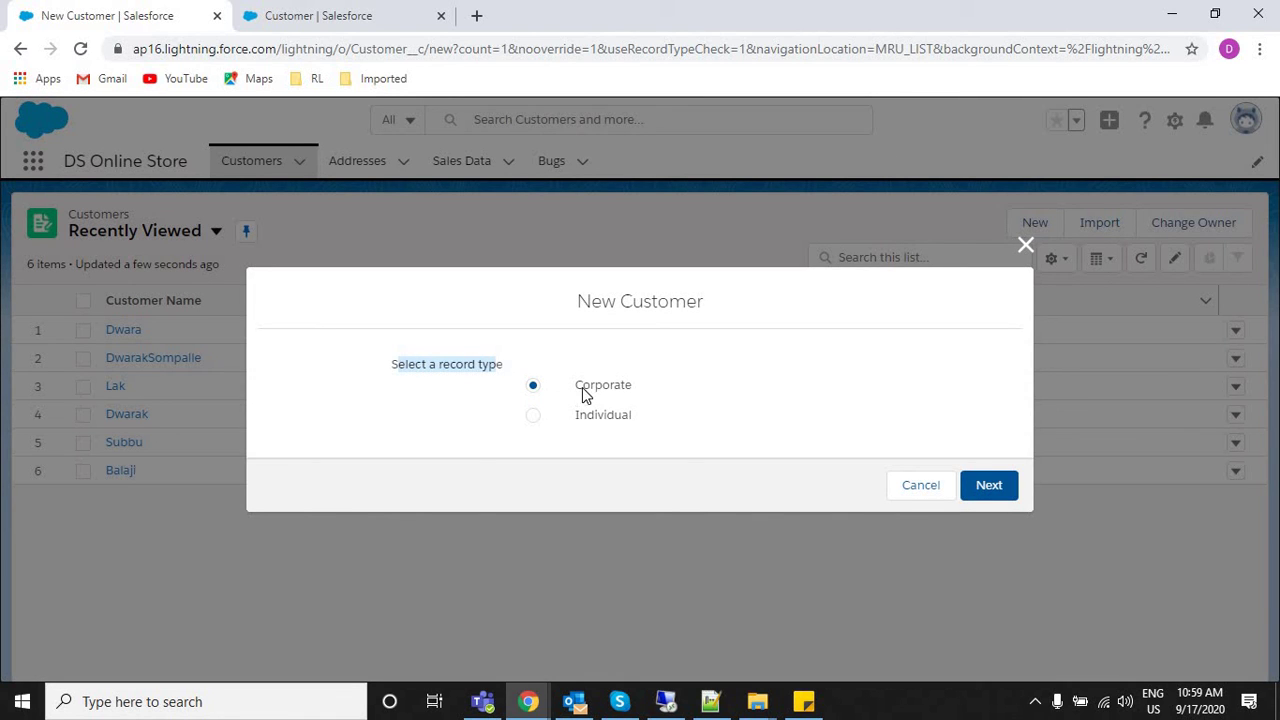
{"action": "left_click", "coordinate": [580, 420]}
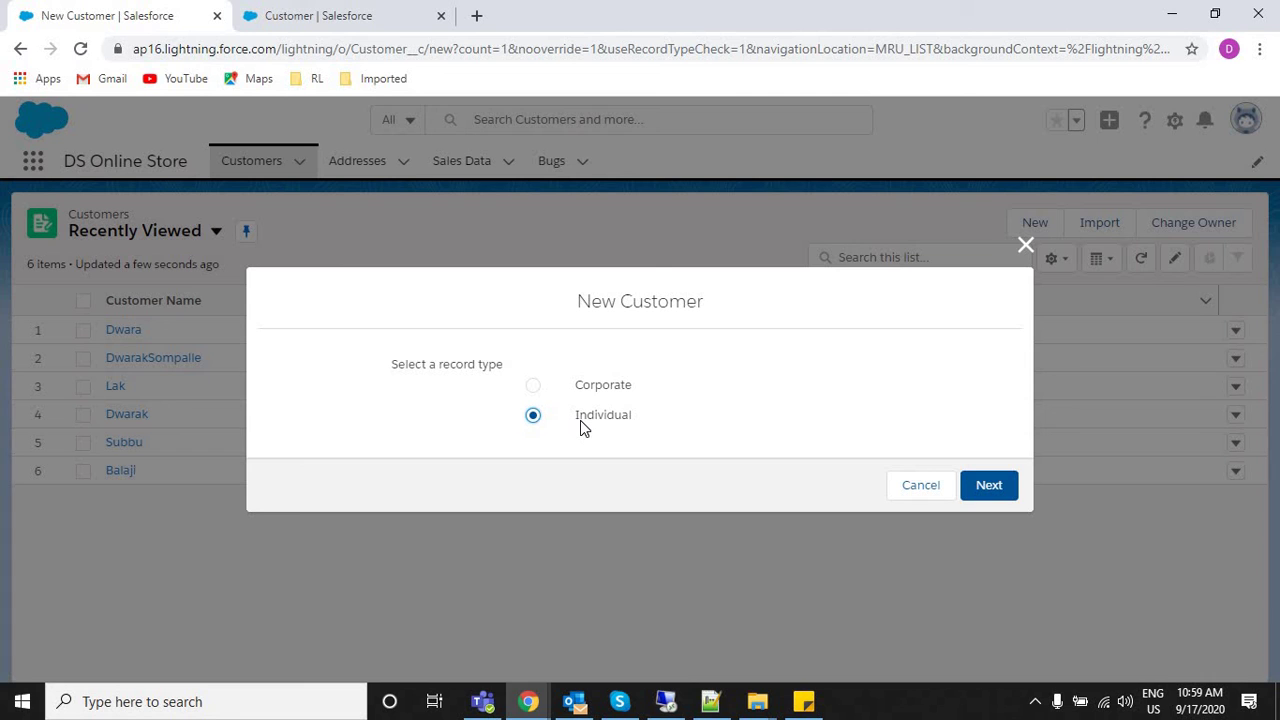
{"action": "left_click", "coordinate": [988, 486]}
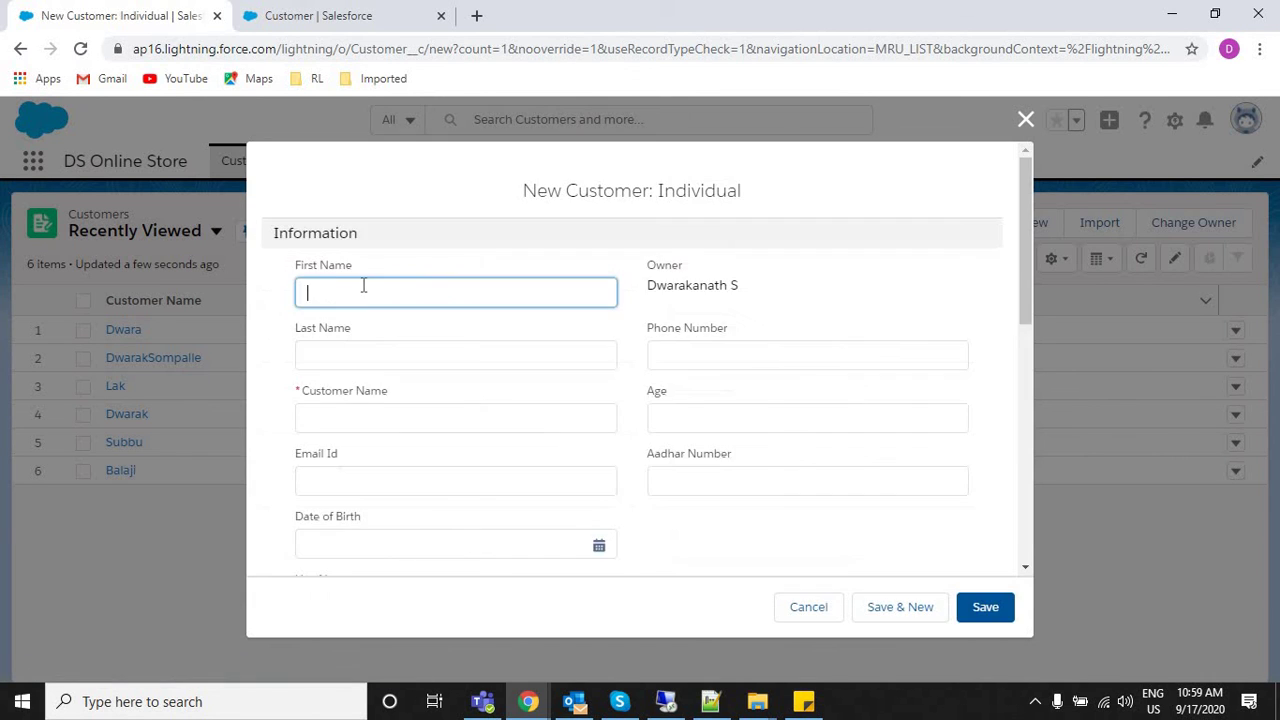
Check the Individual form's fields, cancel it, and start a new customer with Corporate selected.
{"action": "left_click", "coordinate": [453, 358]}
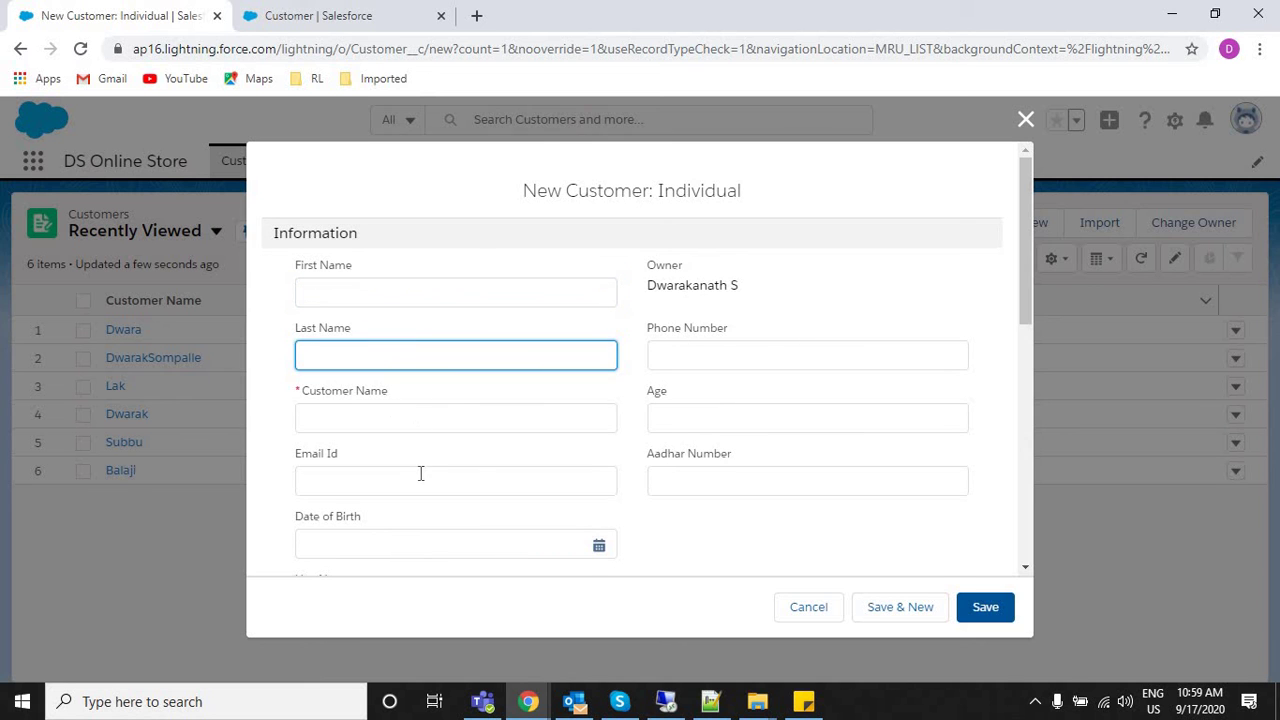
{"action": "key", "text": "Tab"}
{"action": "key", "text": "Tab"}
{"action": "left_click", "coordinate": [795, 609]}
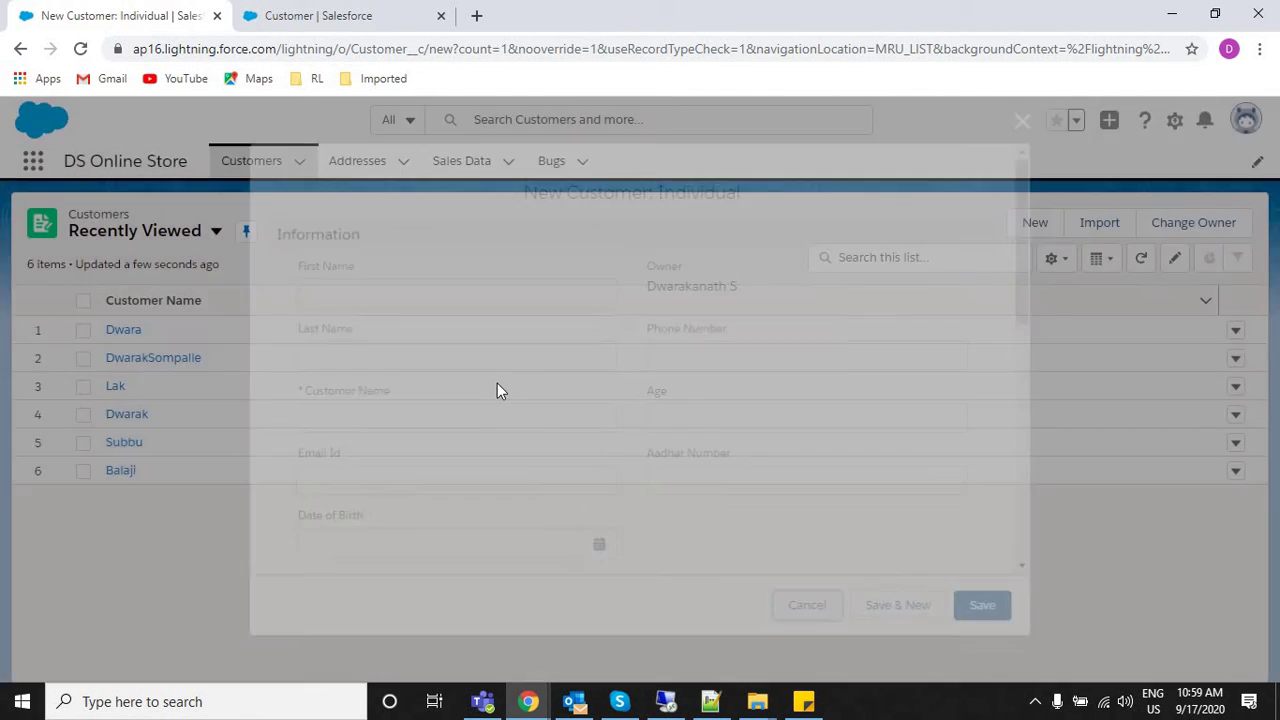
{"action": "left_click", "coordinate": [1051, 230]}
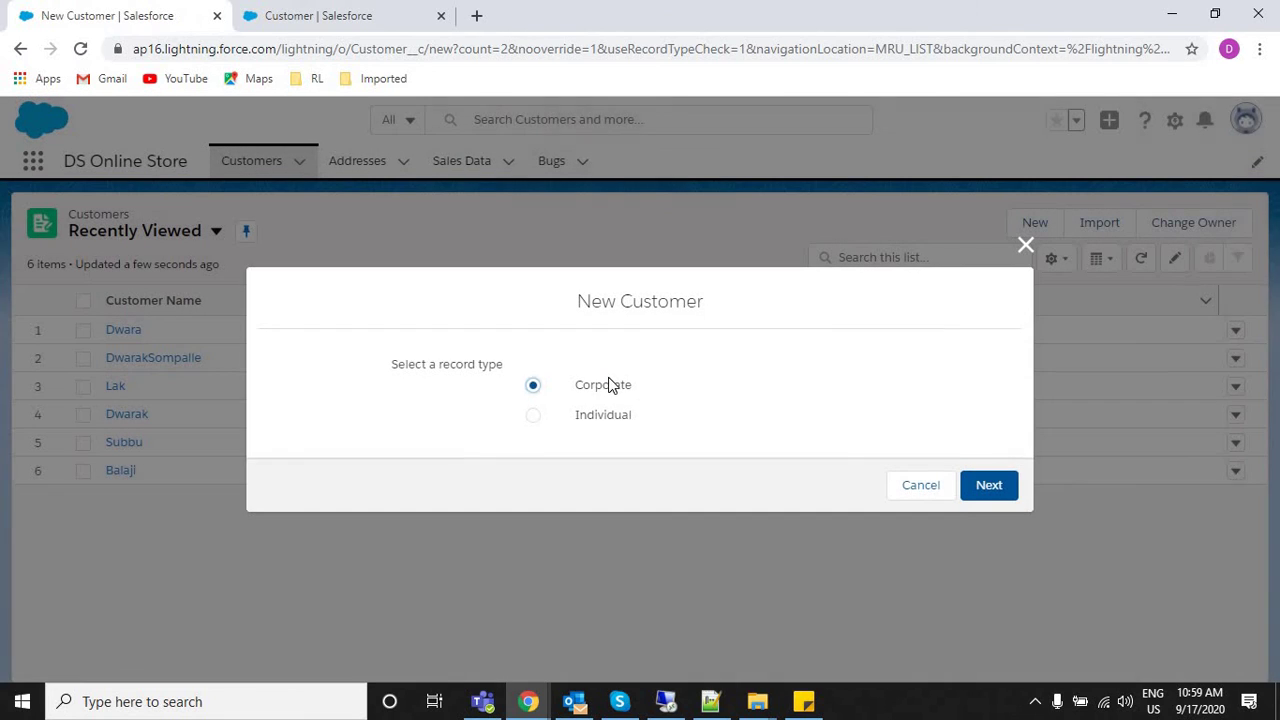
{"action": "left_click", "coordinate": [612, 386]}
Open the Corporate form, check its Email Id, Phone Number and Password fields, then close it.
{"action": "left_click", "coordinate": [978, 484]}
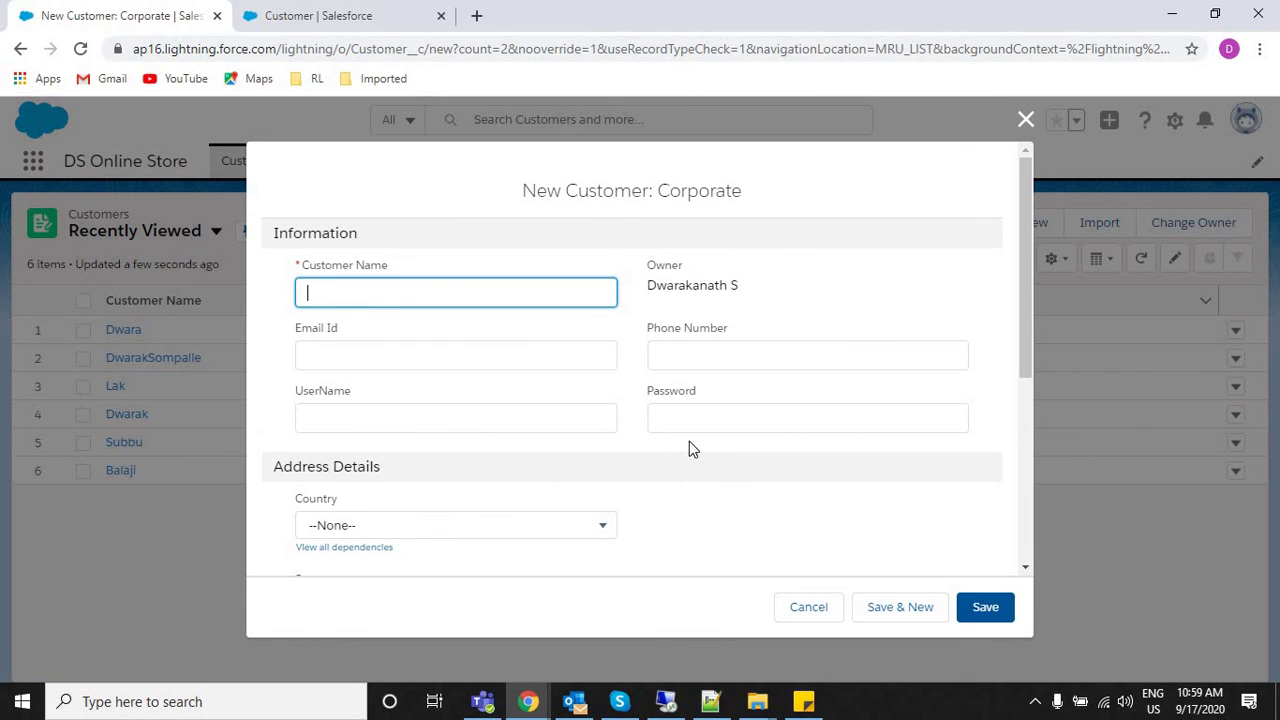
{"action": "left_click", "coordinate": [352, 352]}
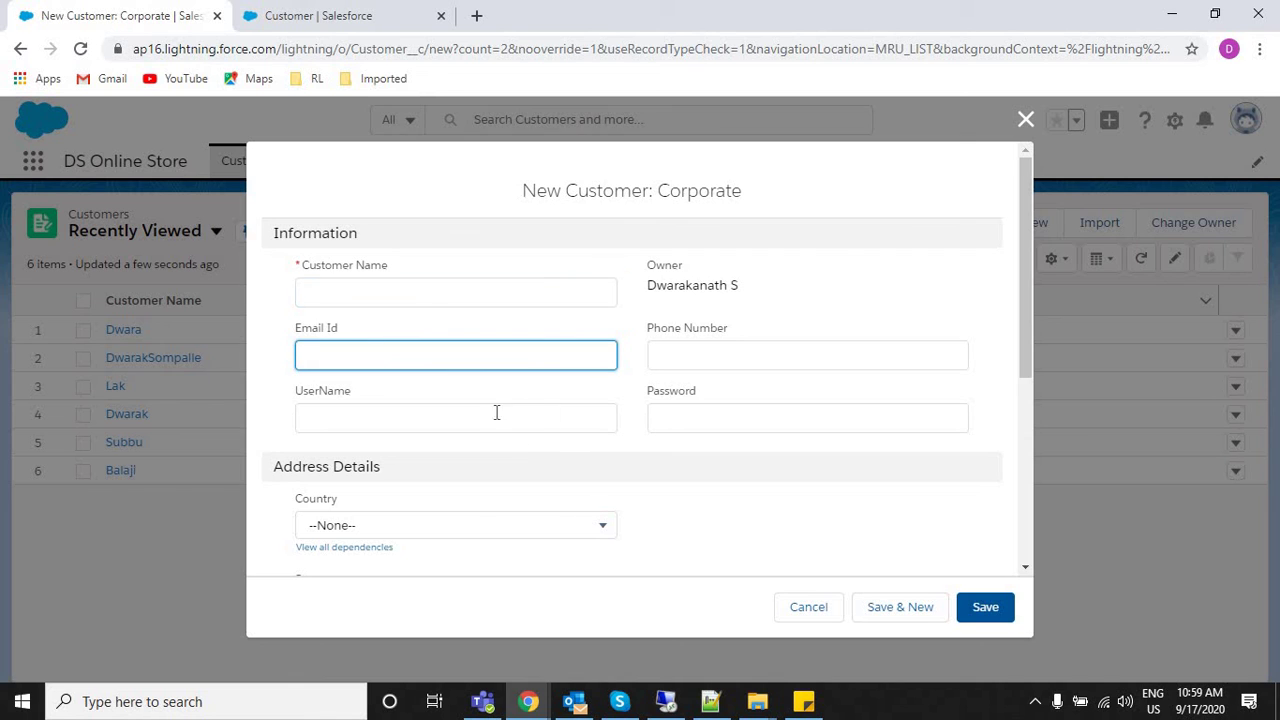
{"action": "key", "text": "Tab"}
{"action": "key", "text": "Tab"}
{"action": "left_click", "coordinate": [729, 411]}
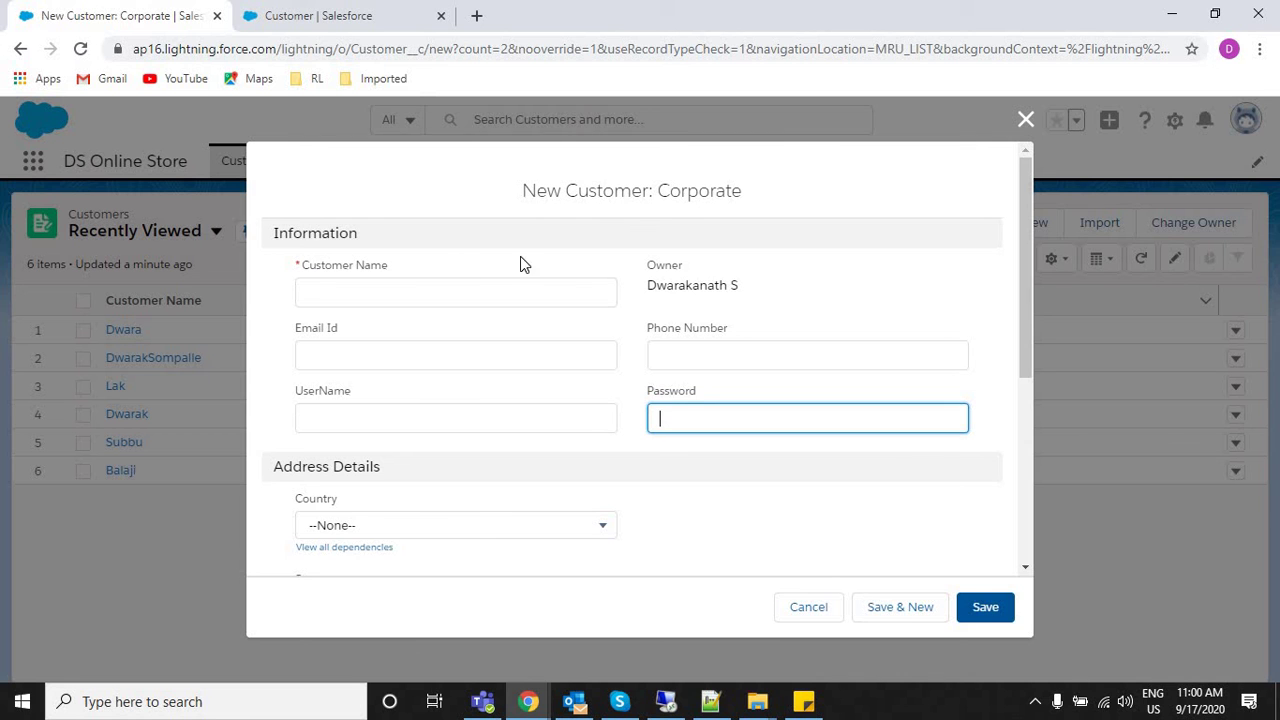
{"action": "left_click", "coordinate": [1026, 120]}
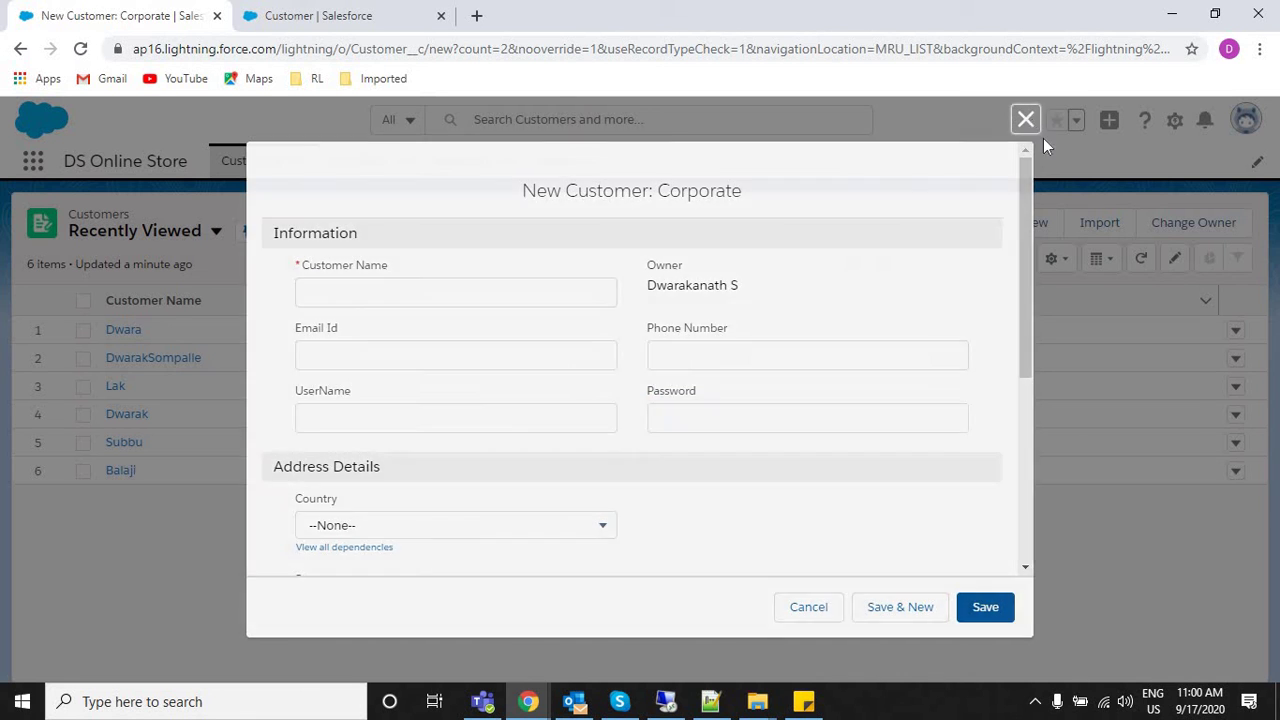
Choose the Individual record type, open its form to compare, then cancel it.
{"action": "key", "text": "Return"}
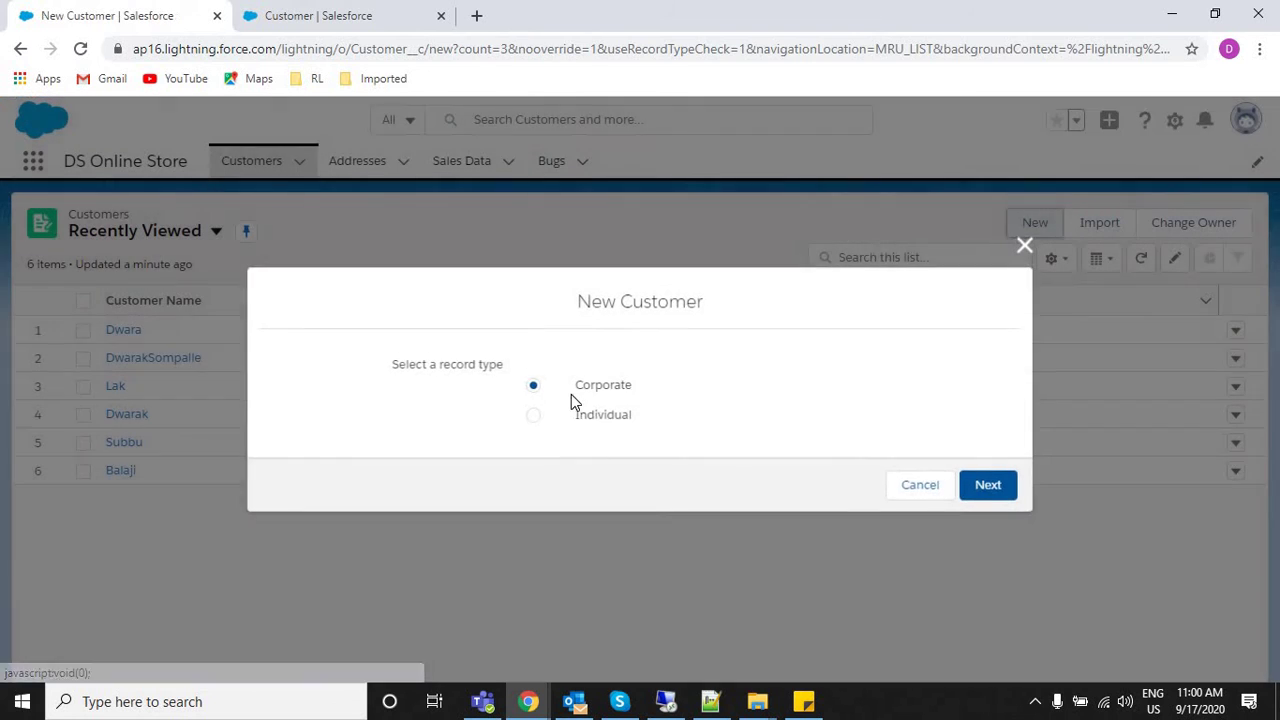
{"action": "left_click", "coordinate": [599, 410]}
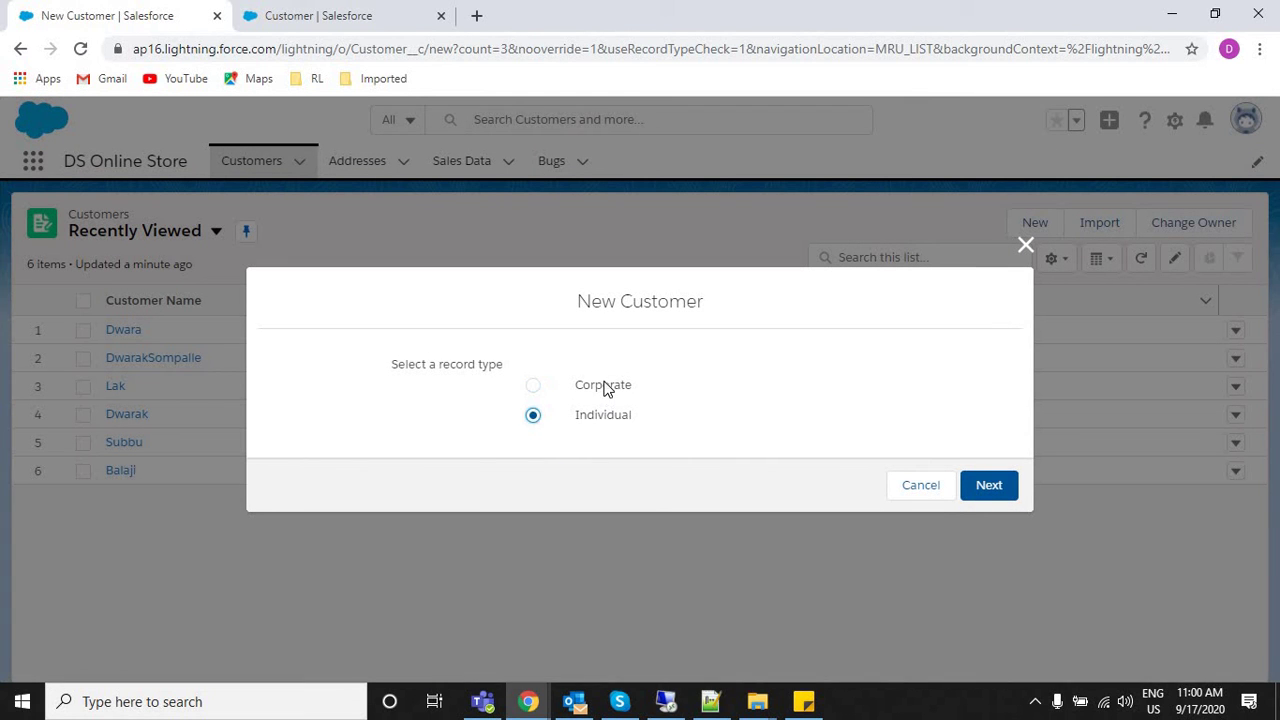
{"action": "key", "text": "Up"}
{"action": "key", "text": "Down"}
{"action": "left_click", "coordinate": [989, 486]}
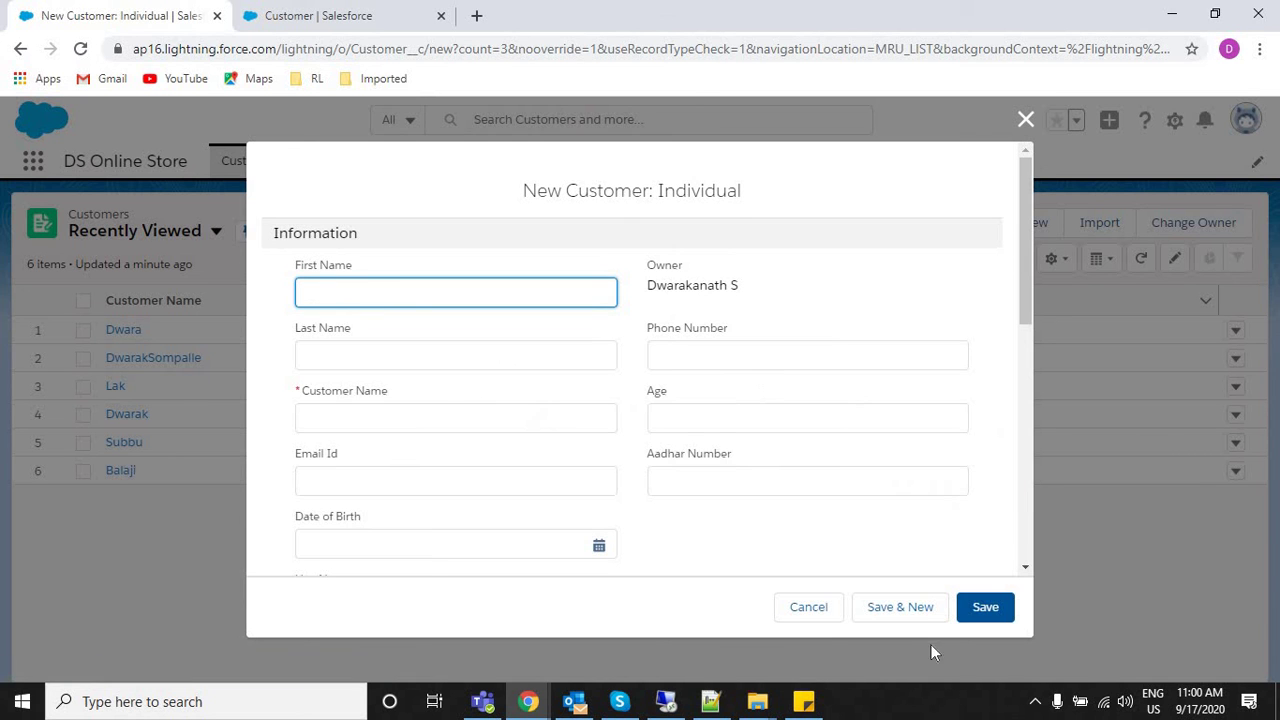
{"action": "left_click", "coordinate": [805, 607]}
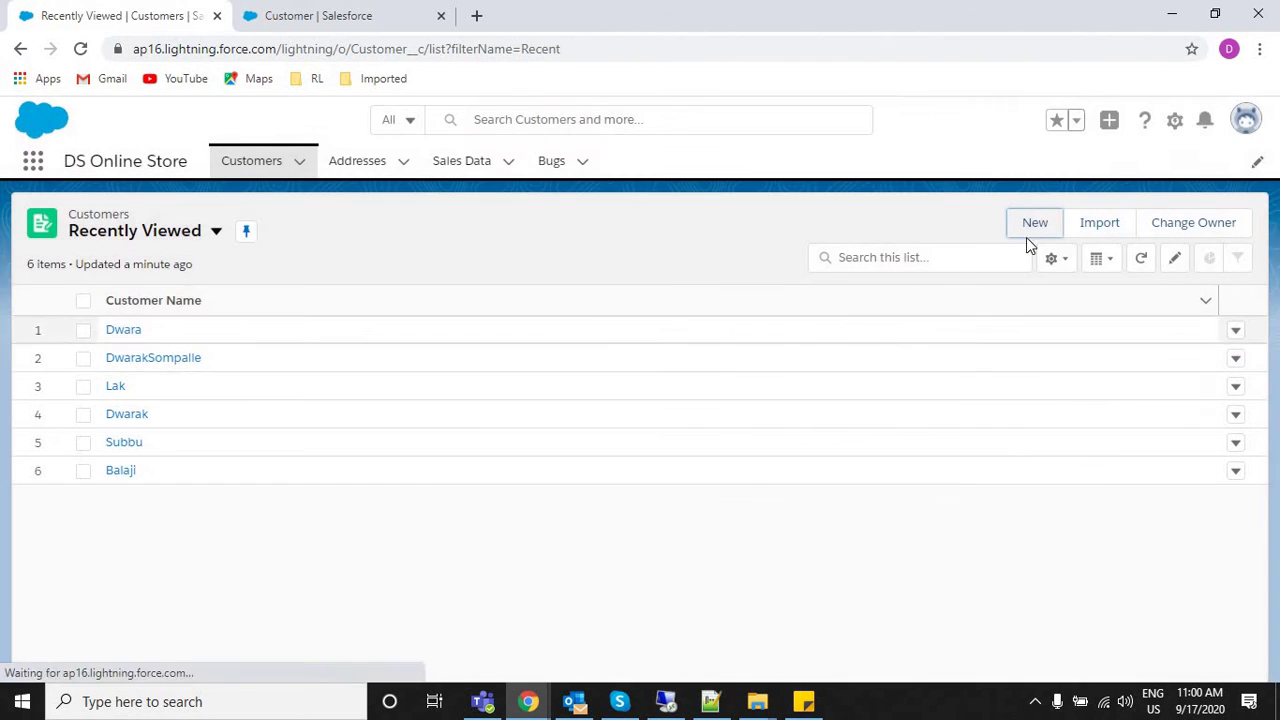
Open a new Corporate customer form and close it, returning to the customers list.
{"action": "left_click", "coordinate": [1036, 222]}
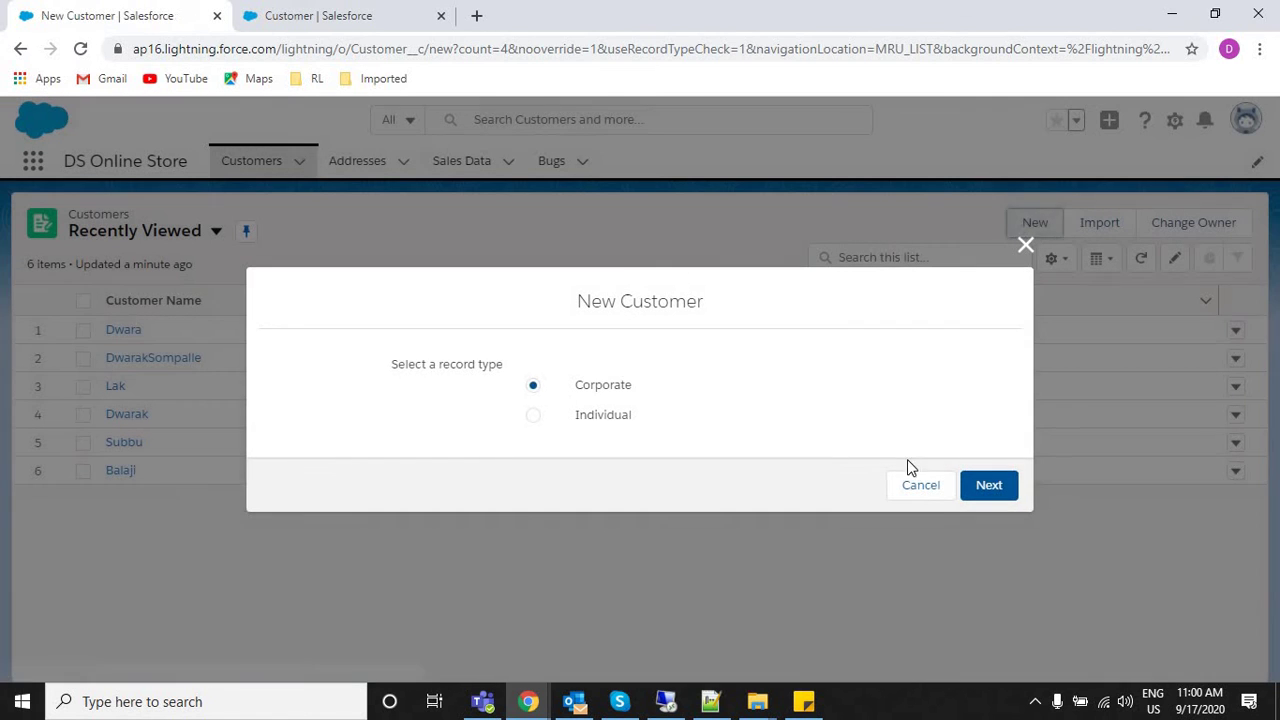
{"action": "left_click", "coordinate": [989, 486]}
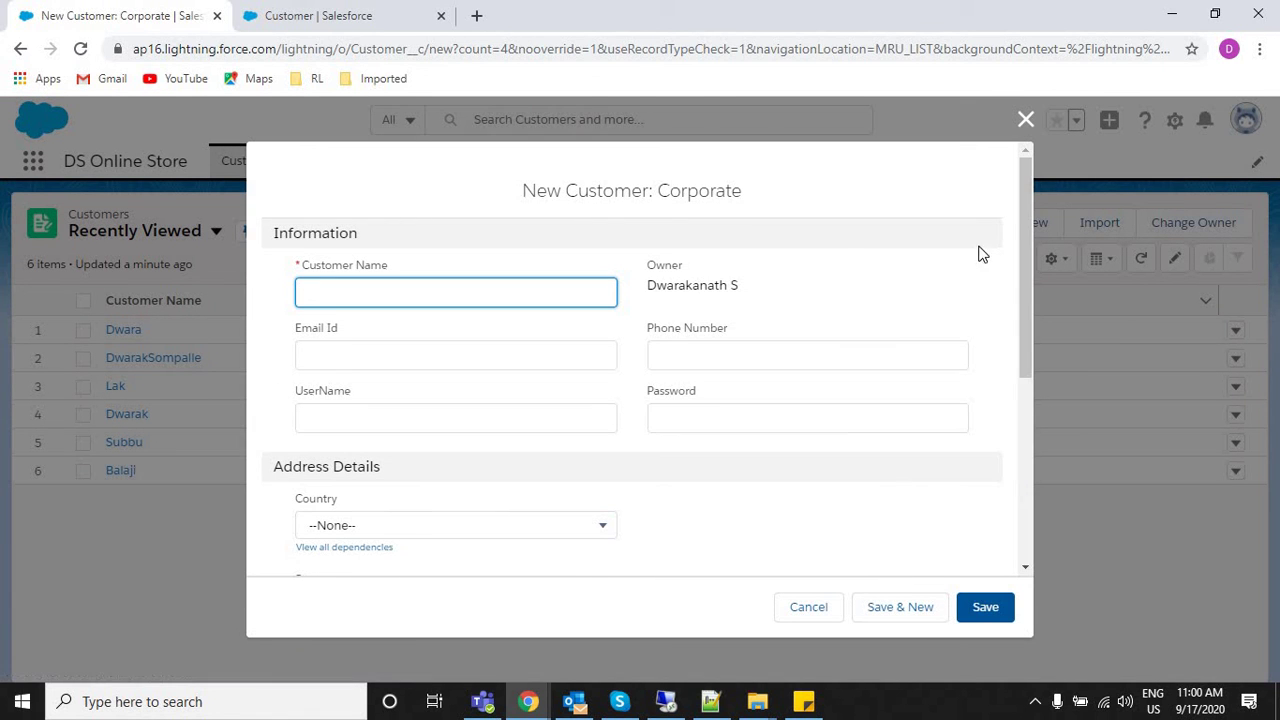
{"action": "left_click", "coordinate": [1026, 121]}
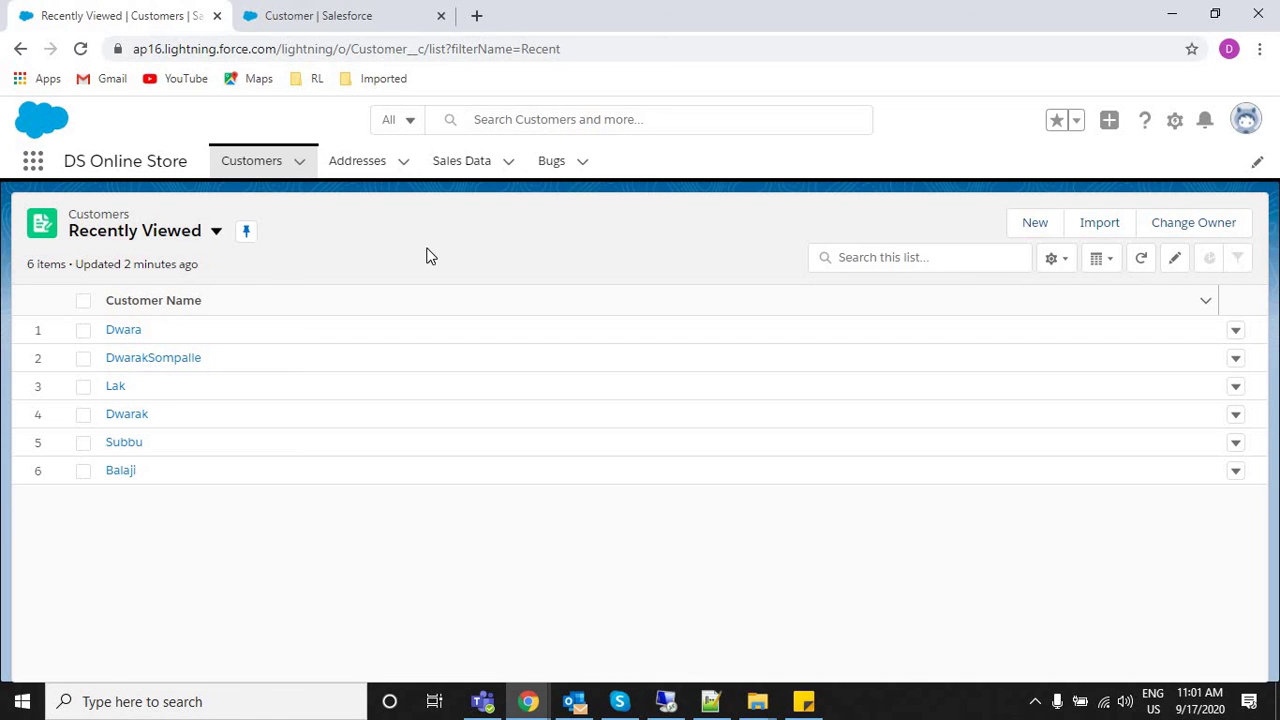
Bring the new 9 notes forward in Notepad++ and place the cursor on blank line 37.
{"action": "left_click", "coordinate": [702, 708]}
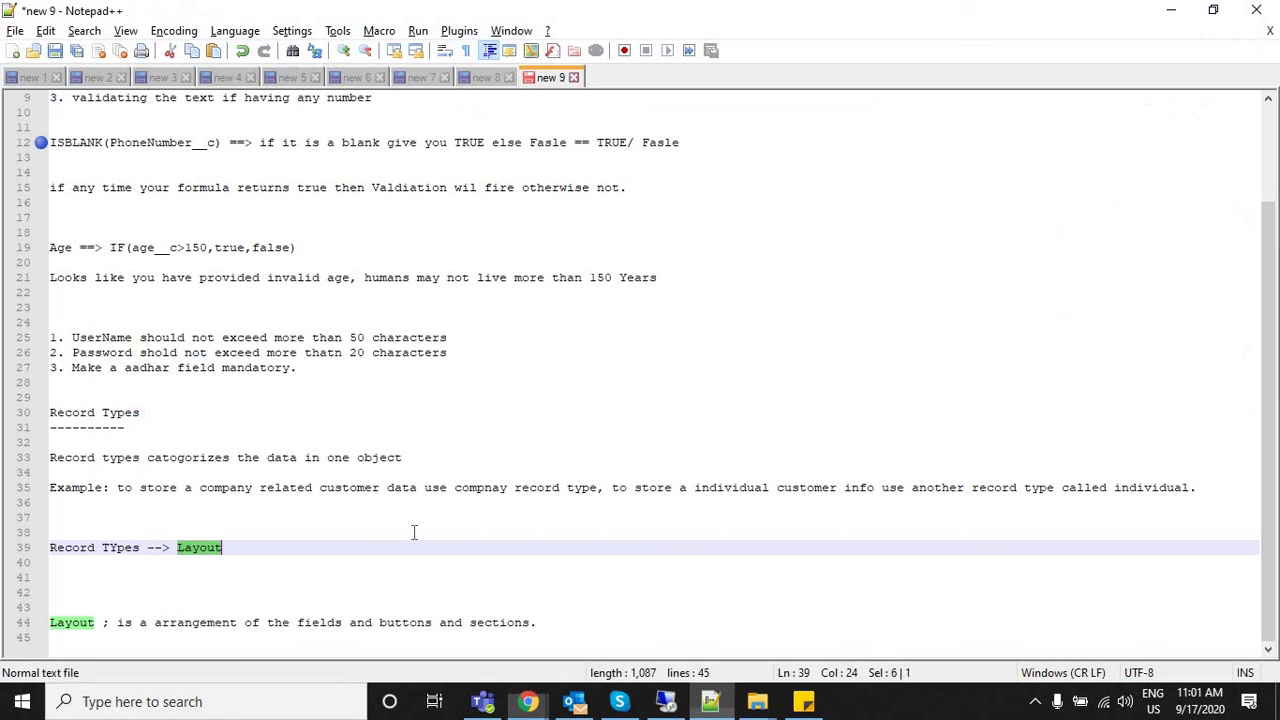
{"action": "left_click", "coordinate": [357, 572]}
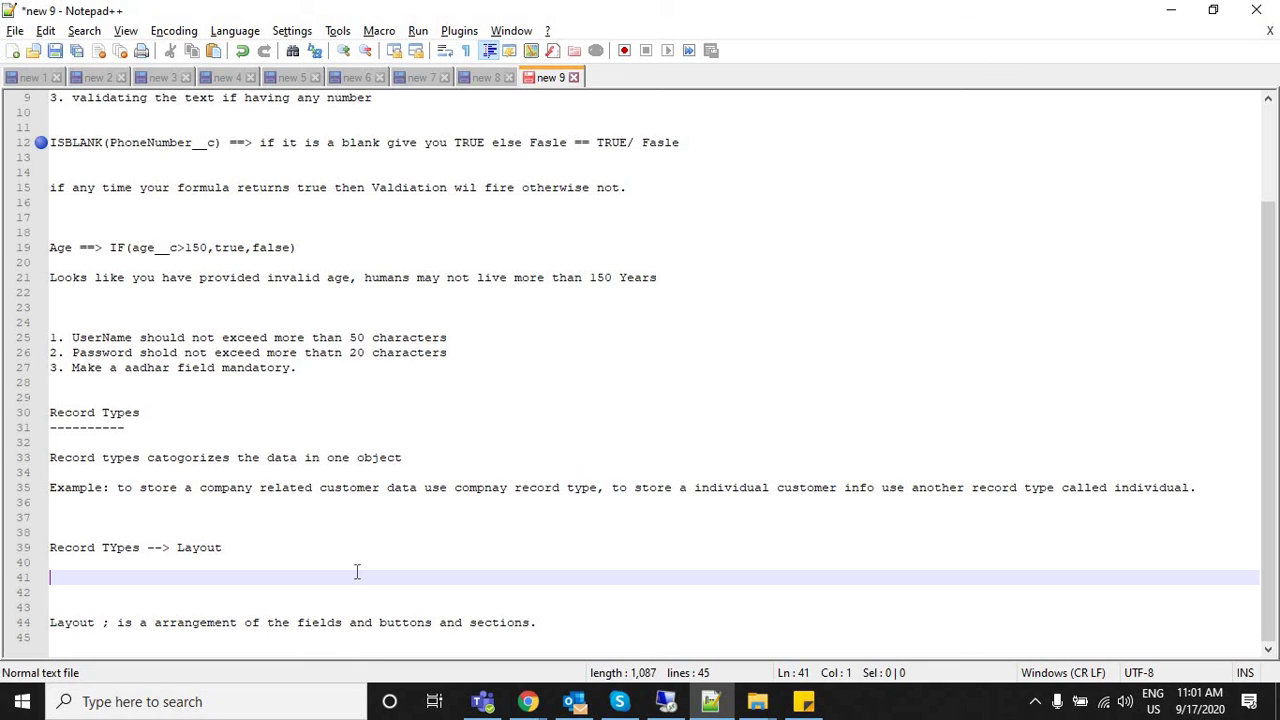
{"action": "left_click", "coordinate": [235, 521]}
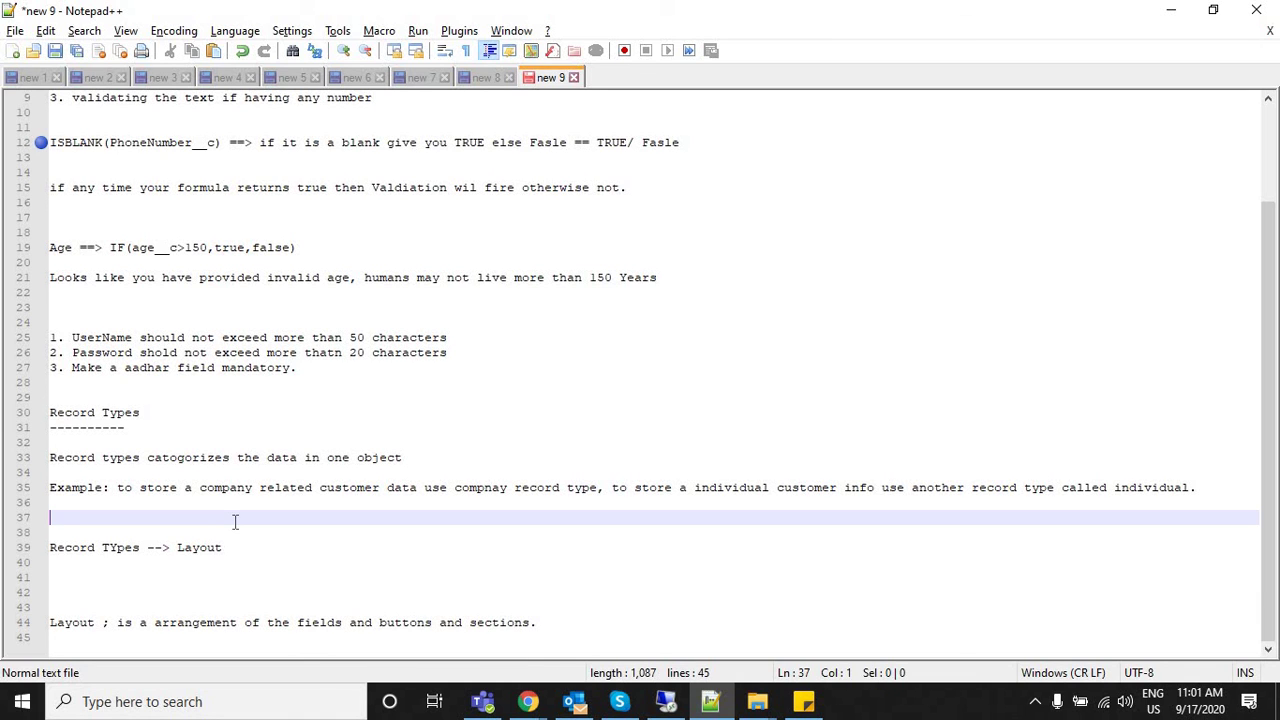